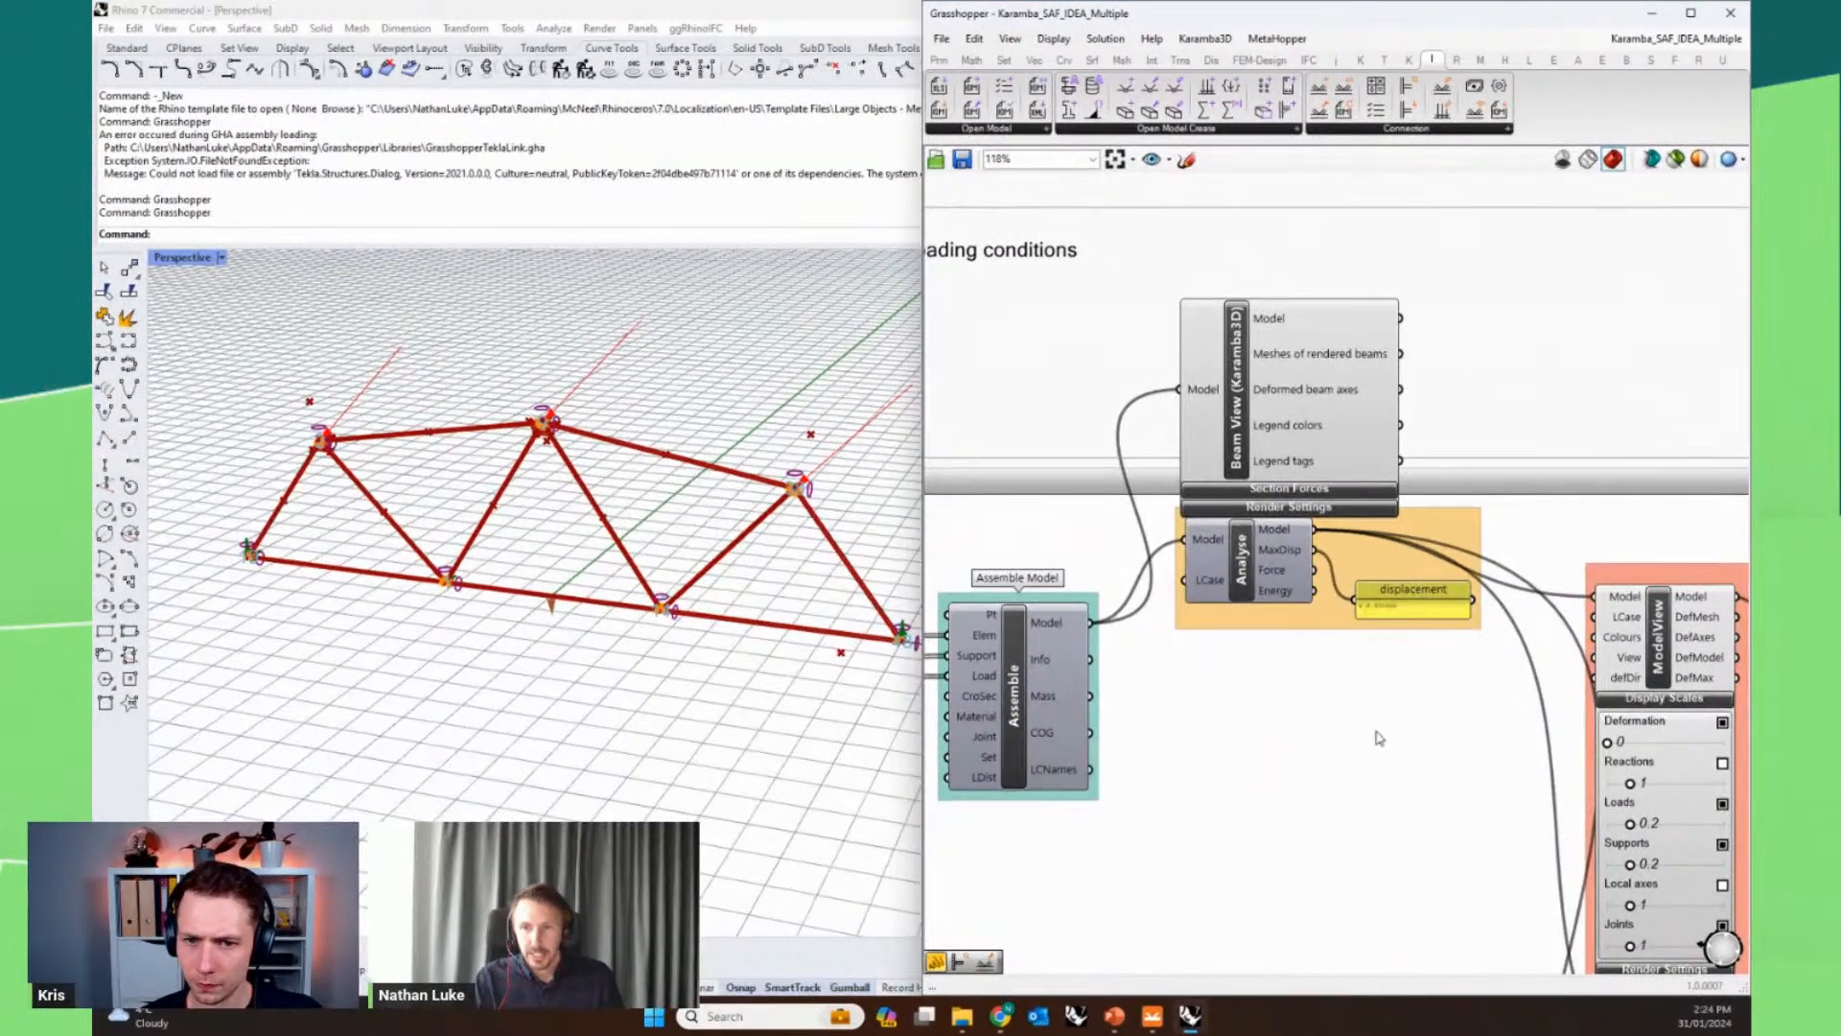
# - Follow the analysed model from the Analyse component through the results views to the Export Model to SAF component
pyautogui.click(1277, 534)
pyautogui.moveTo(1277, 533)
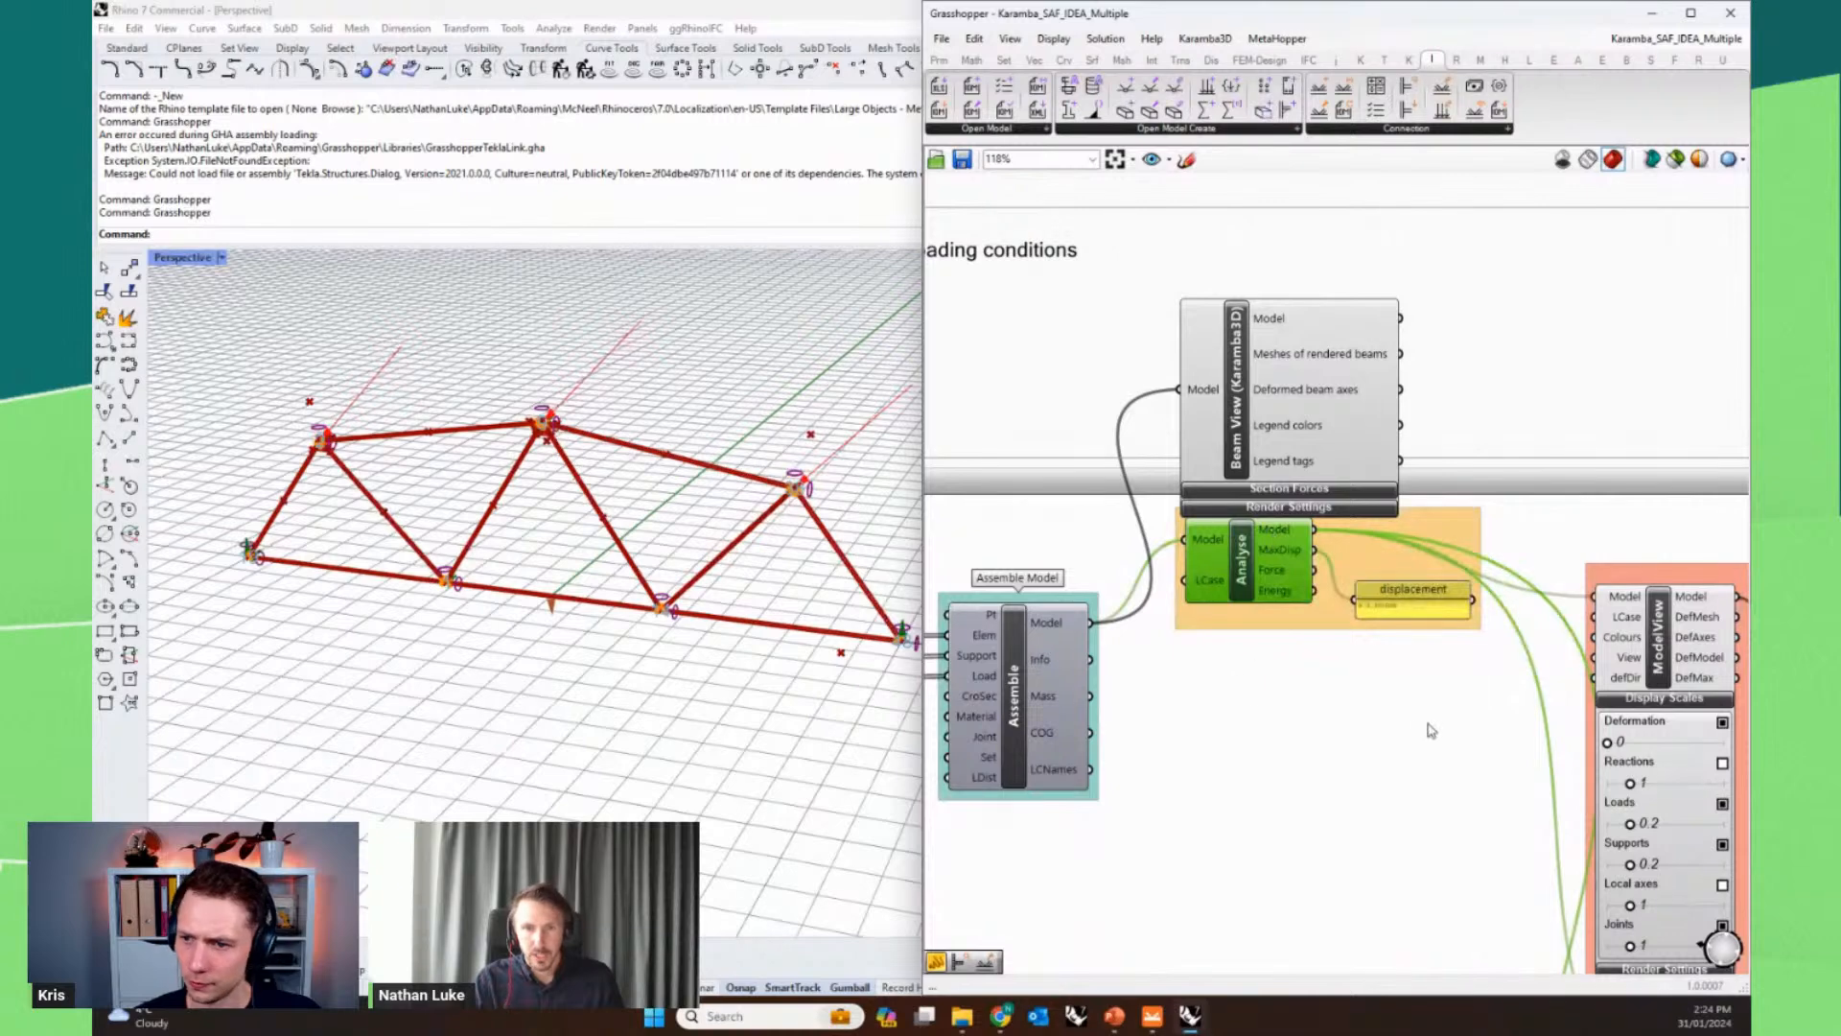
pyautogui.moveTo(1432, 729); pyautogui.dragTo(1179, 707, button='right')
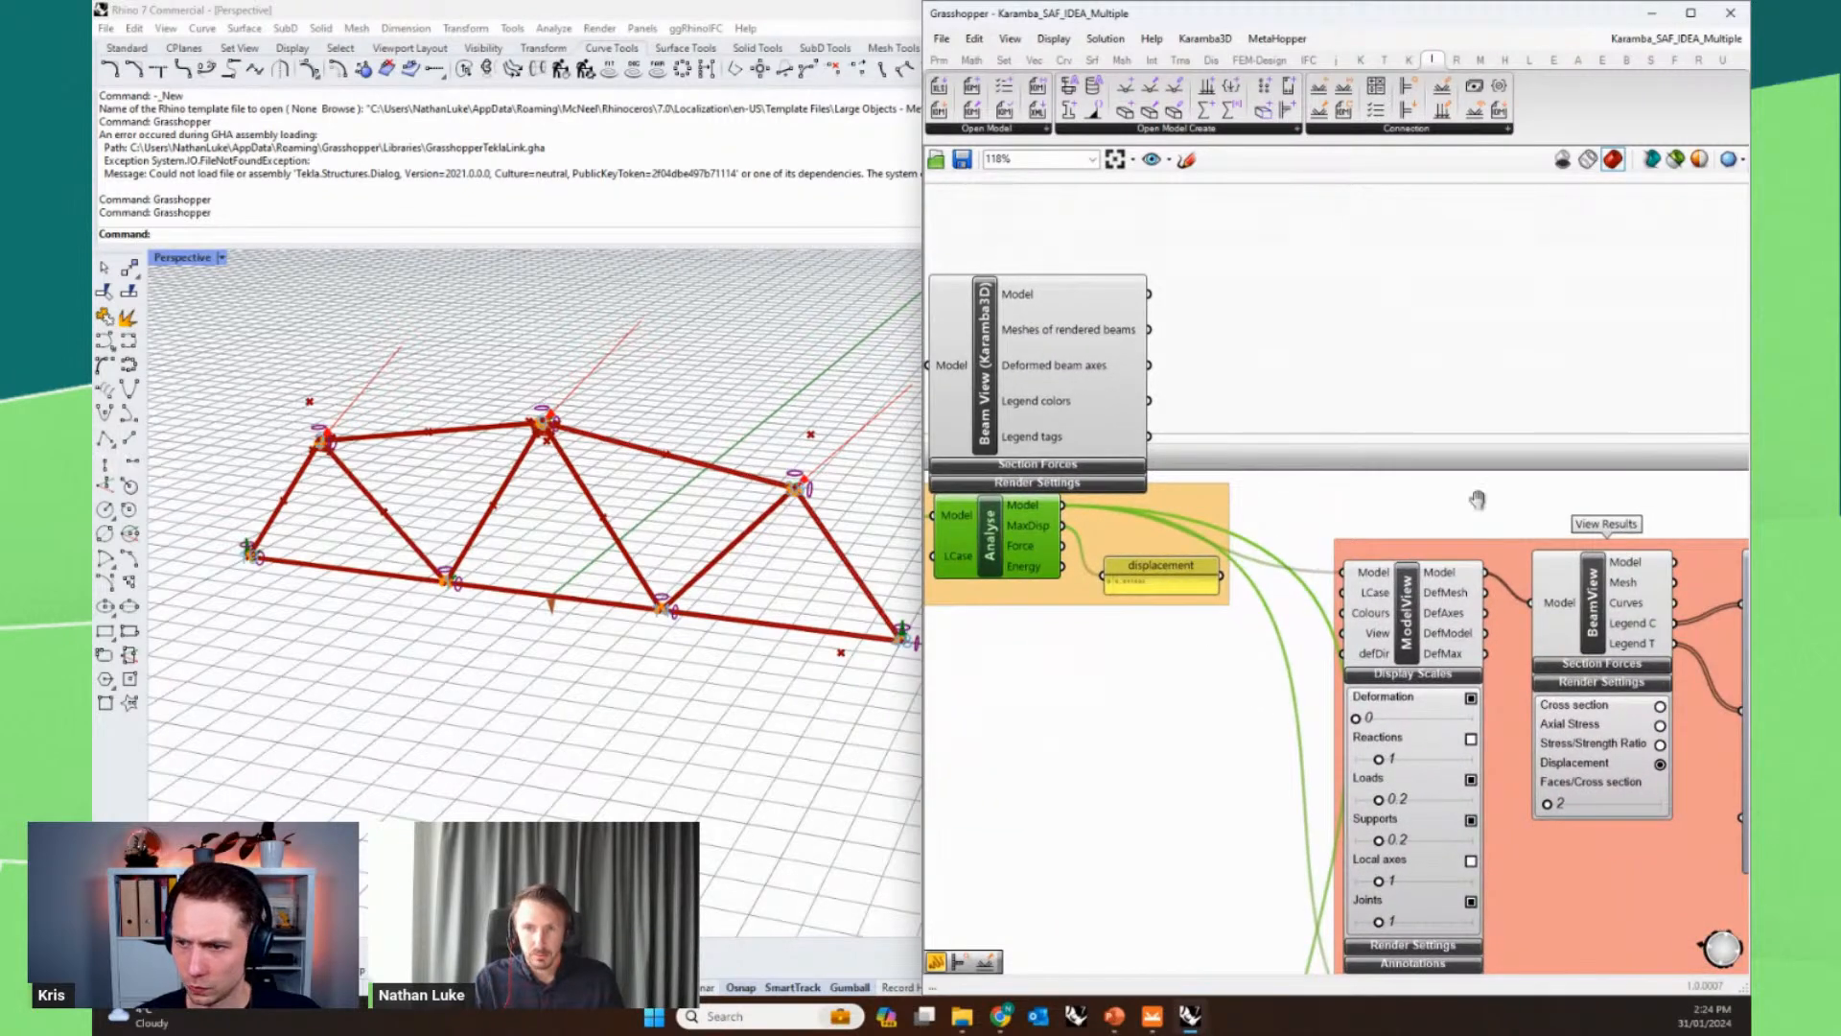
pyautogui.hscroll(5, 1482, 500)
pyautogui.moveTo(1535, 505); pyautogui.dragTo(1237, 469, button='right')
pyautogui.moveTo(1564, 567); pyautogui.dragTo(1221, 516, button='right')
pyautogui.scroll(-3, 1377, 516)
pyautogui.hscroll(5, 1336, 521)
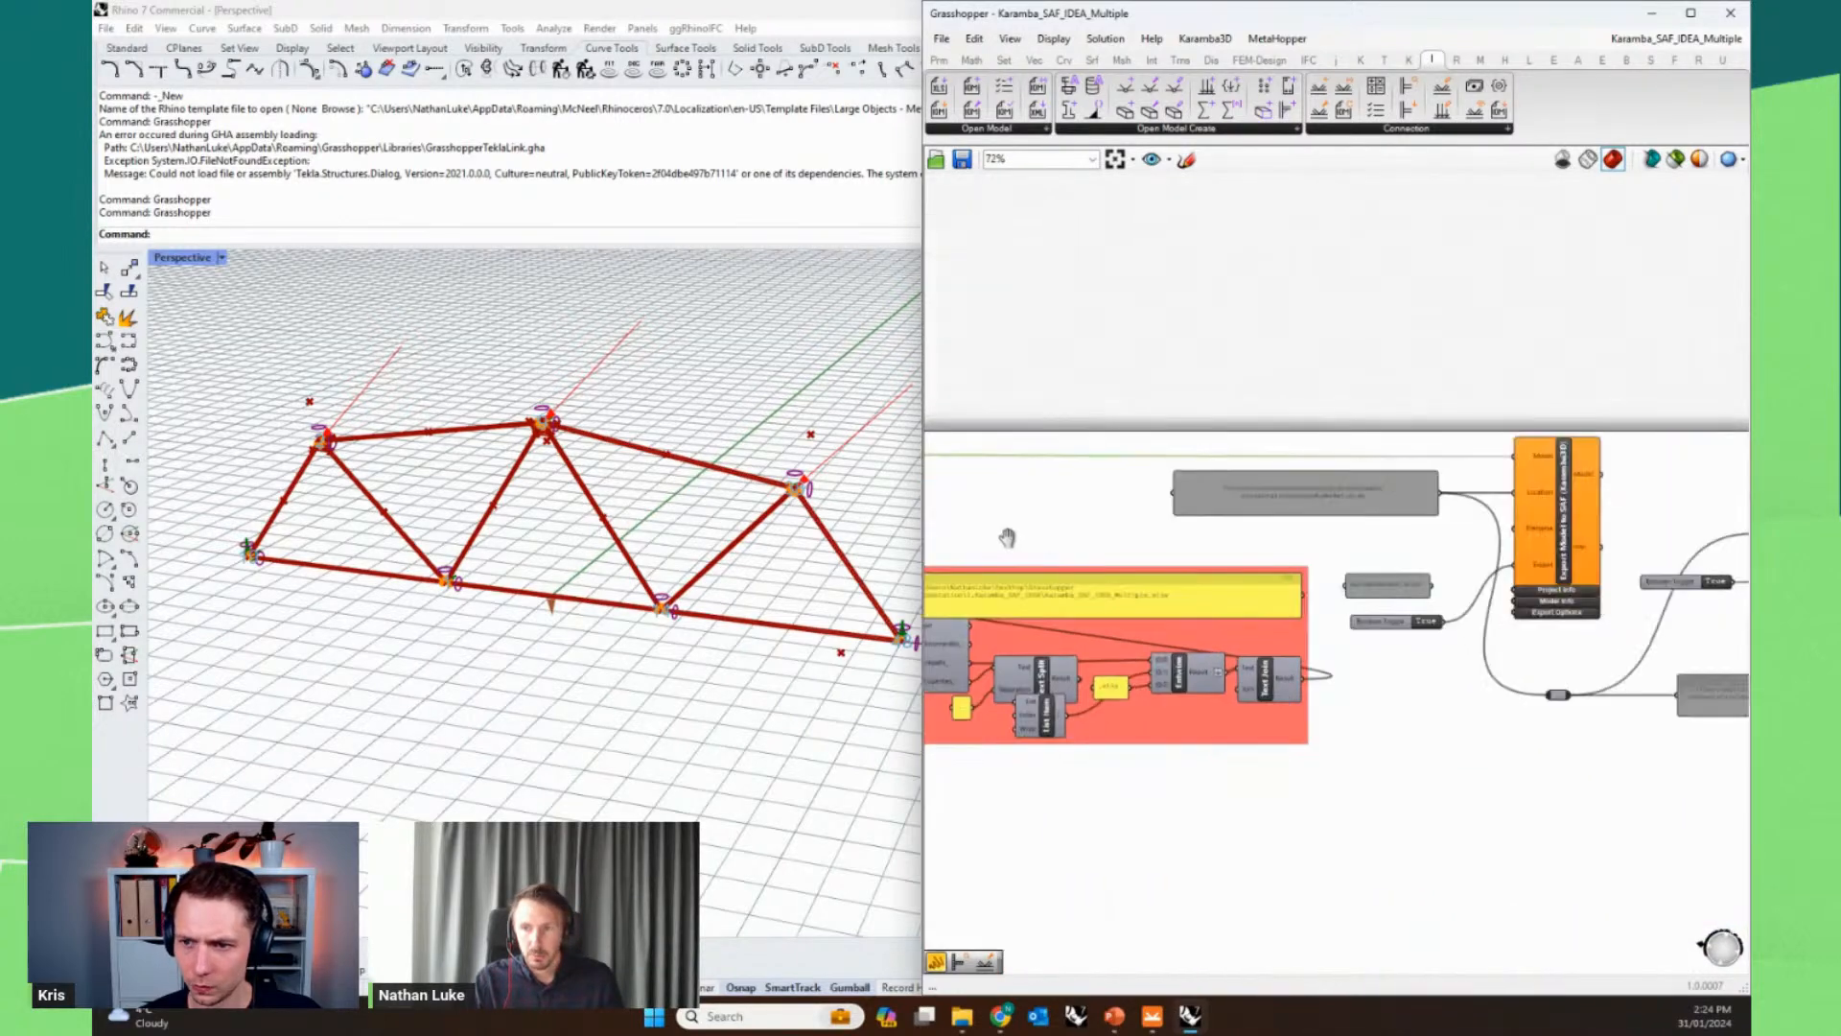
pyautogui.moveTo(1601, 506); pyautogui.dragTo(1562, 509, button='right')
pyautogui.scroll(3, 1499, 518)
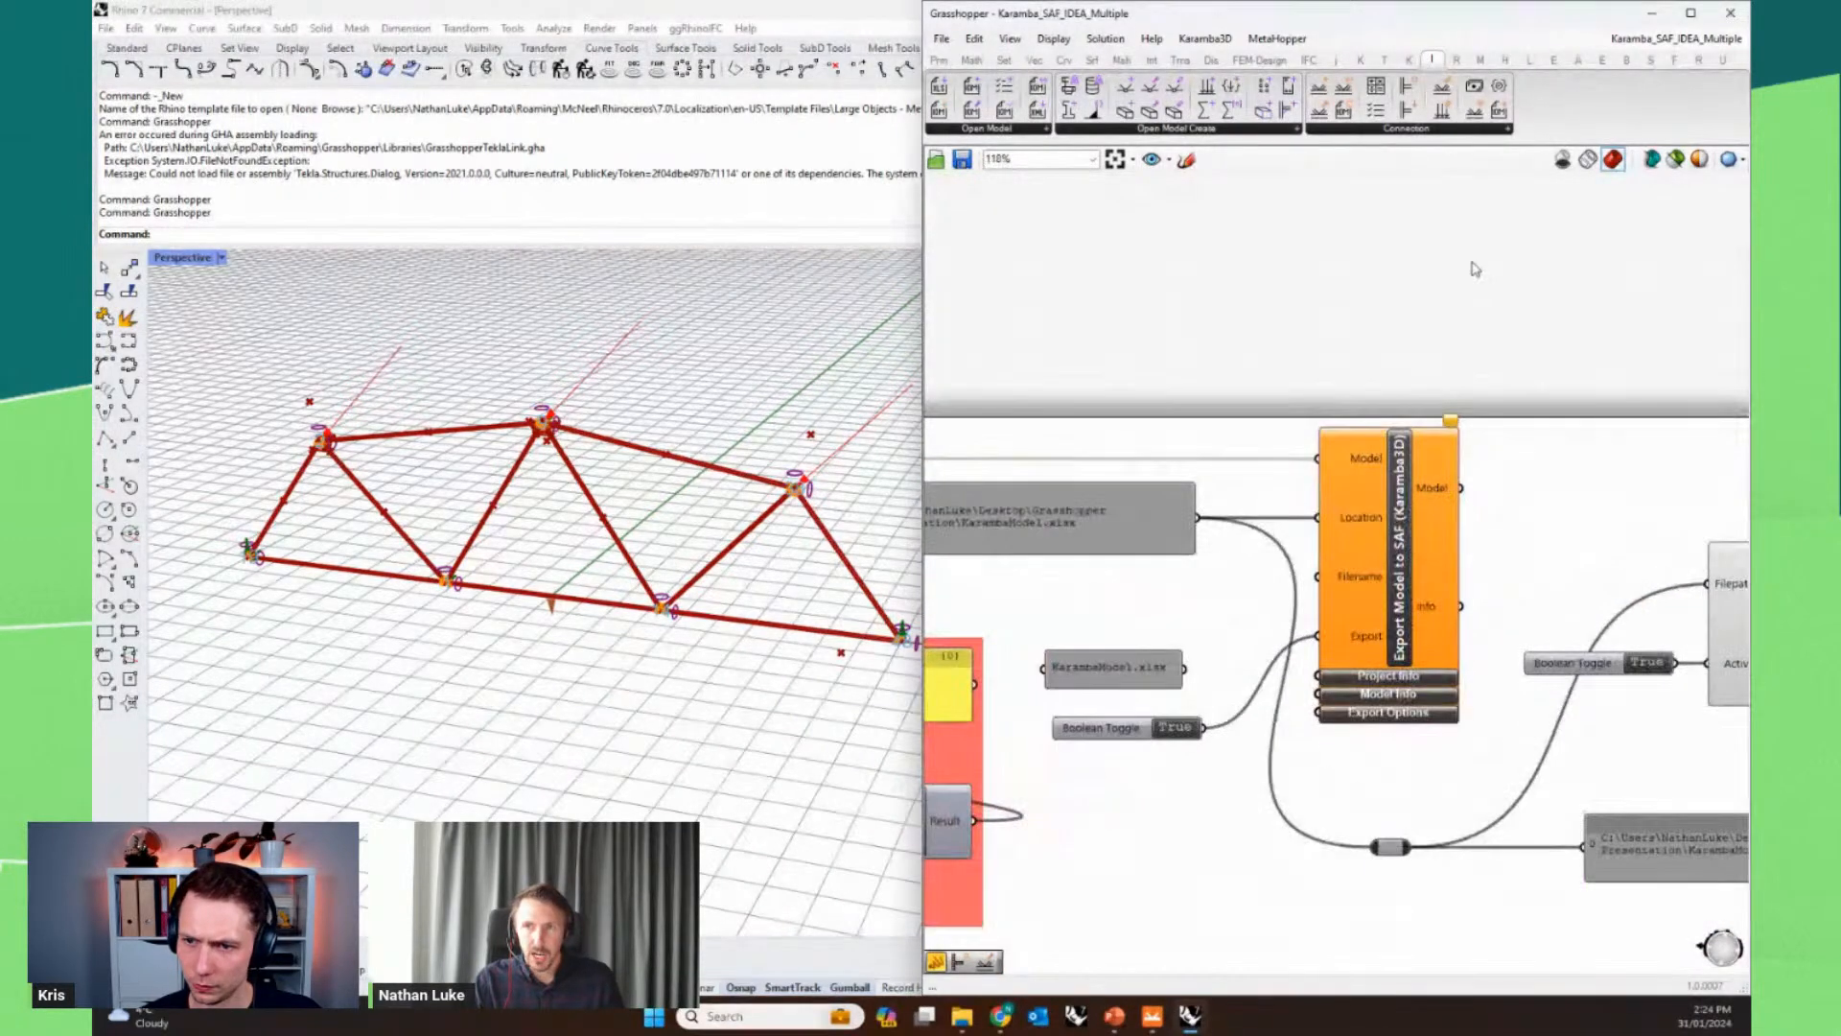
# - Look through the Karamba3D export components, including the area around Export Model to SAF on the canvas
pyautogui.click(1360, 60)
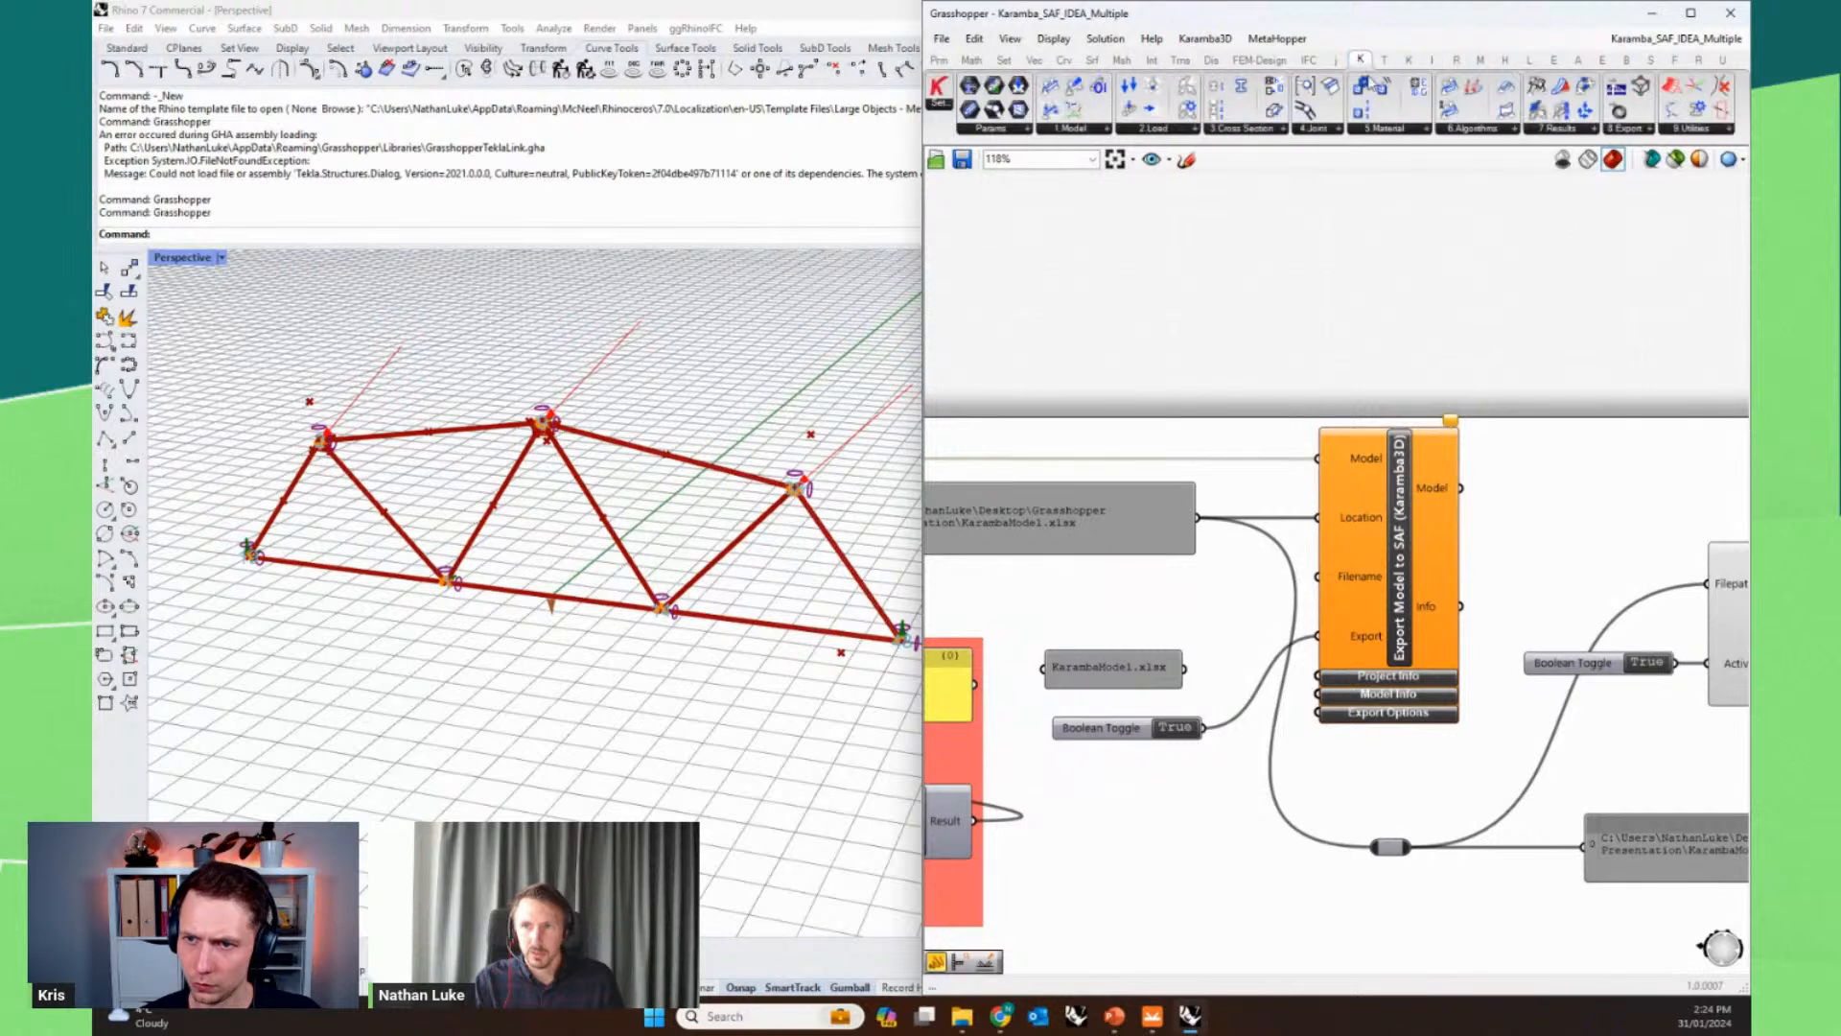
pyautogui.click(1639, 132)
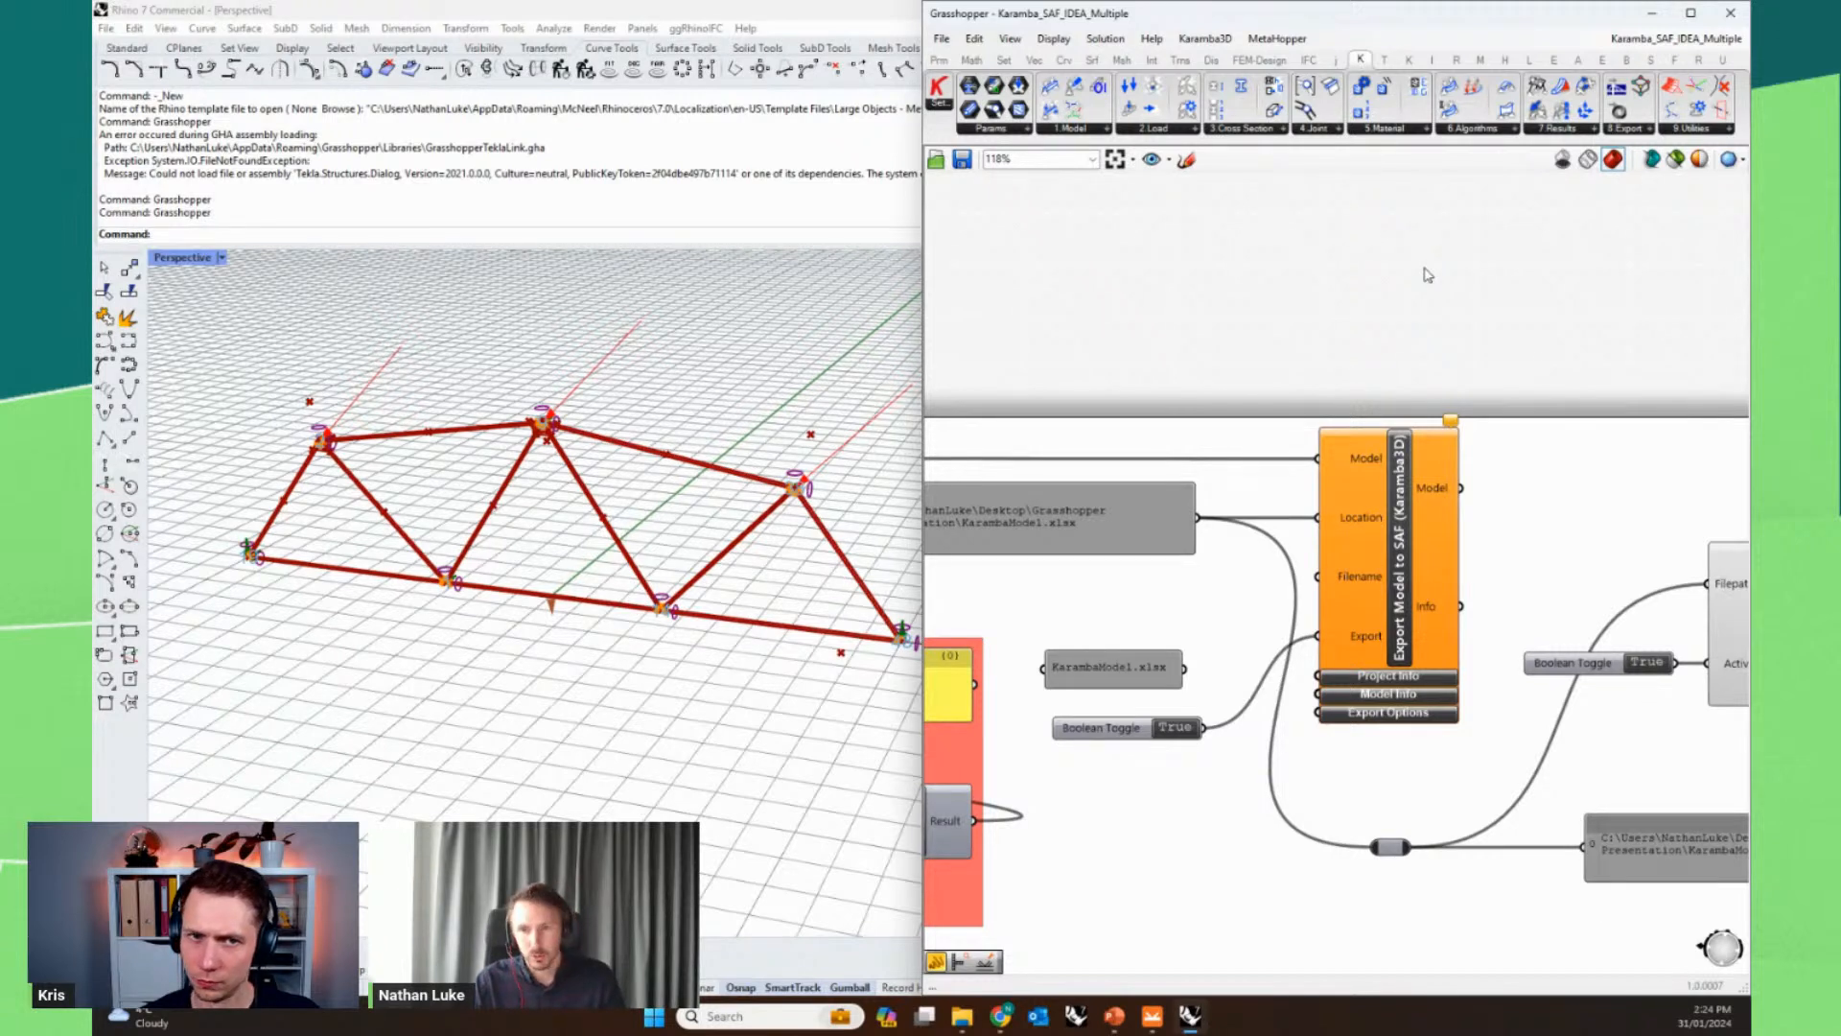
pyautogui.scroll(-1, 1496, 326)
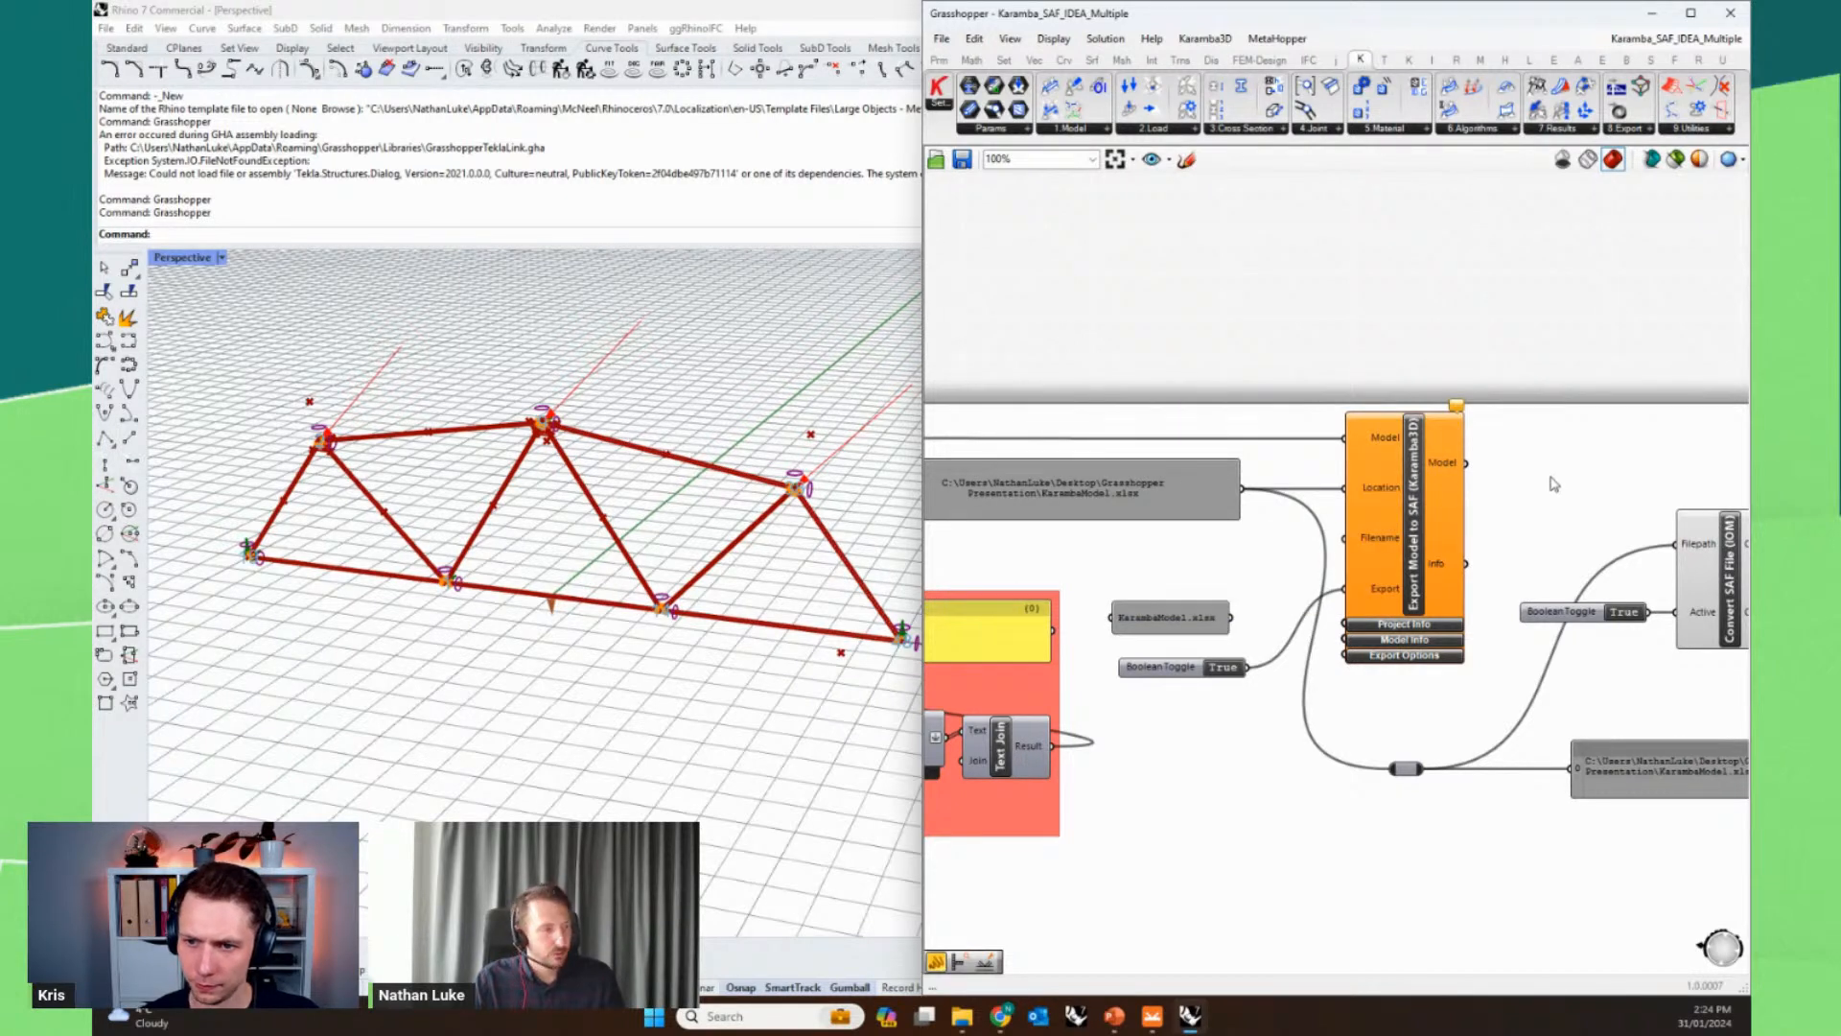
pyautogui.moveTo(1583, 485); pyautogui.dragTo(1262, 481, button='right')
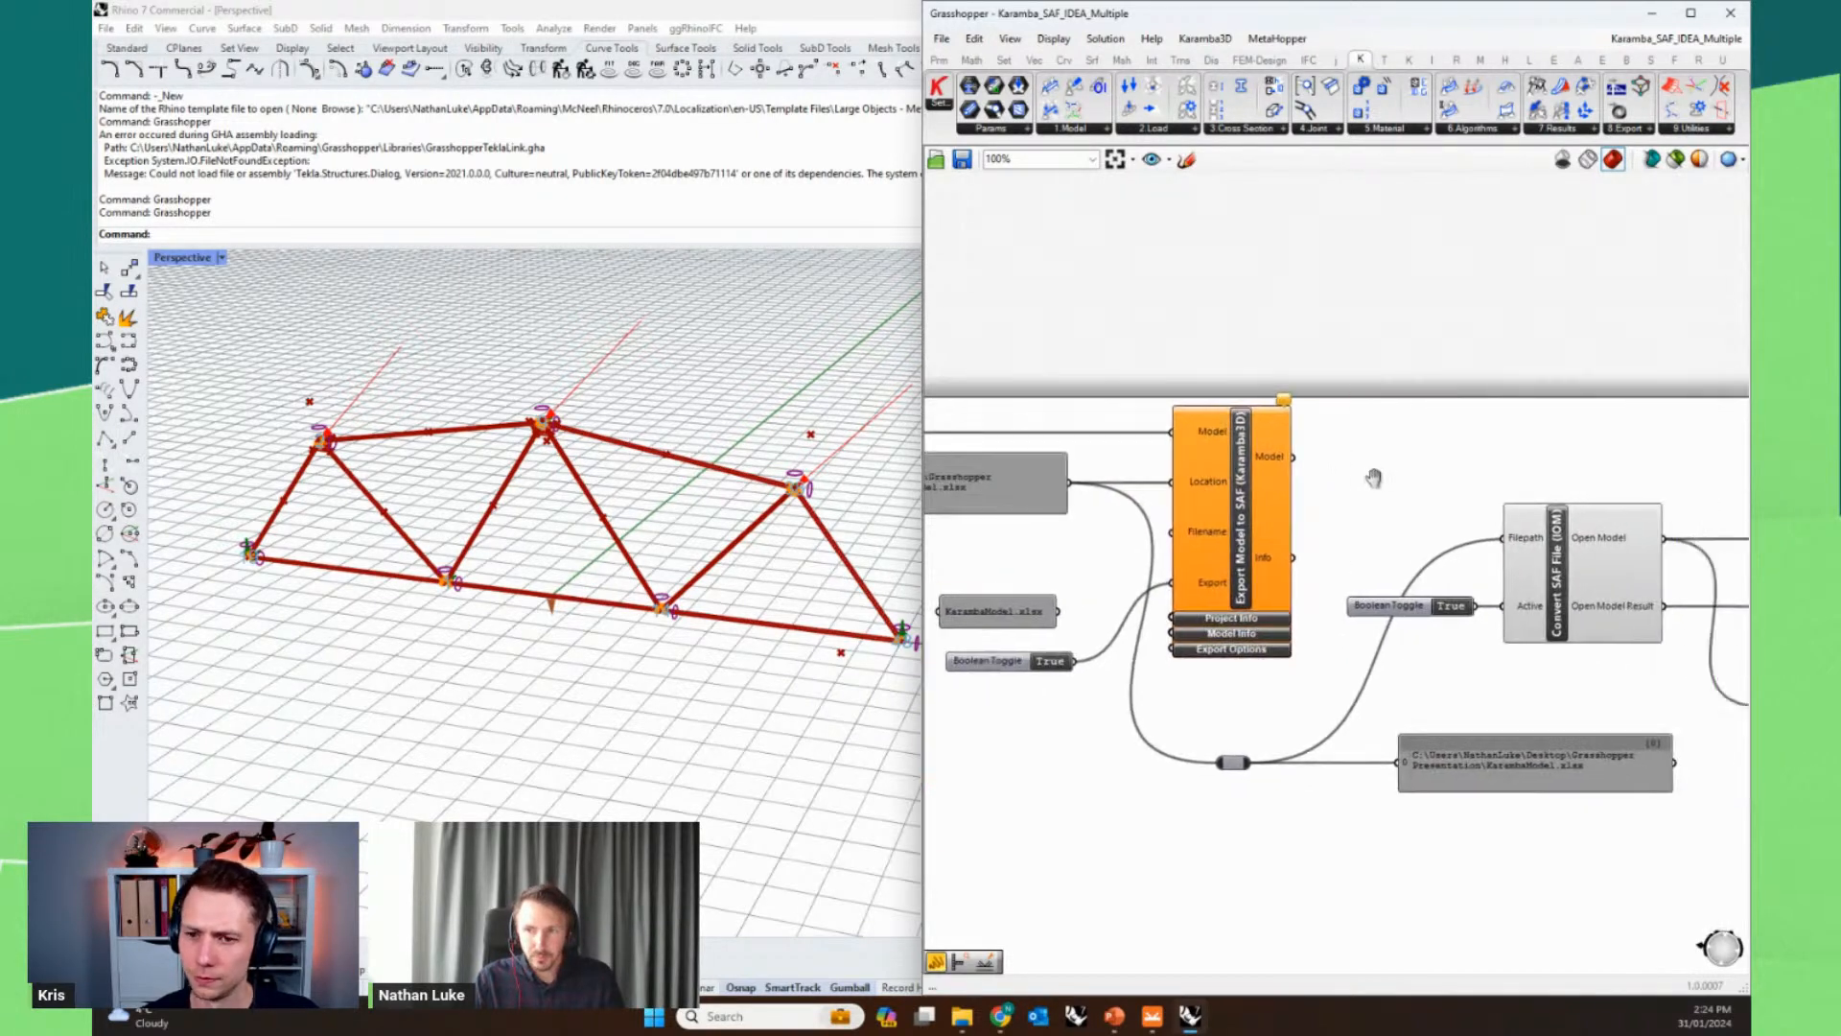
# - Find Convert SAF File among the IDEA Open Model components and examine its inputs and outputs on the canvas
pyautogui.click(1431, 61)
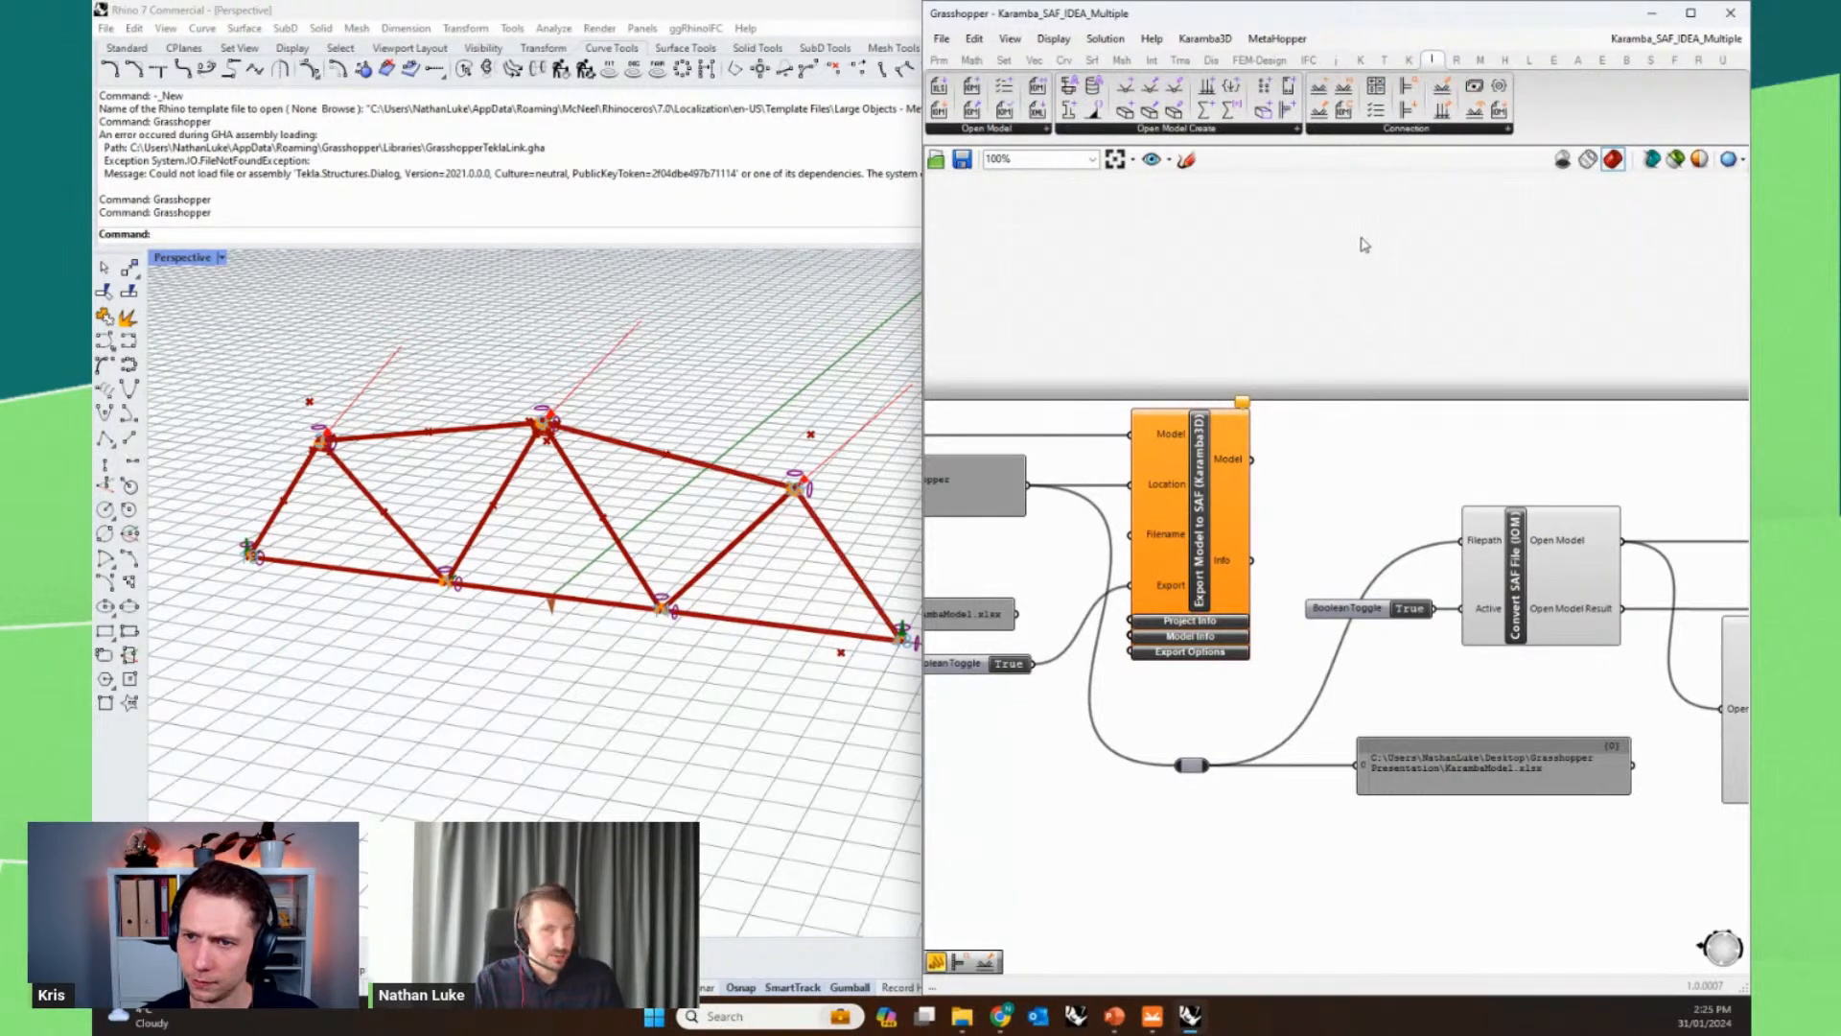
pyautogui.click(1012, 130)
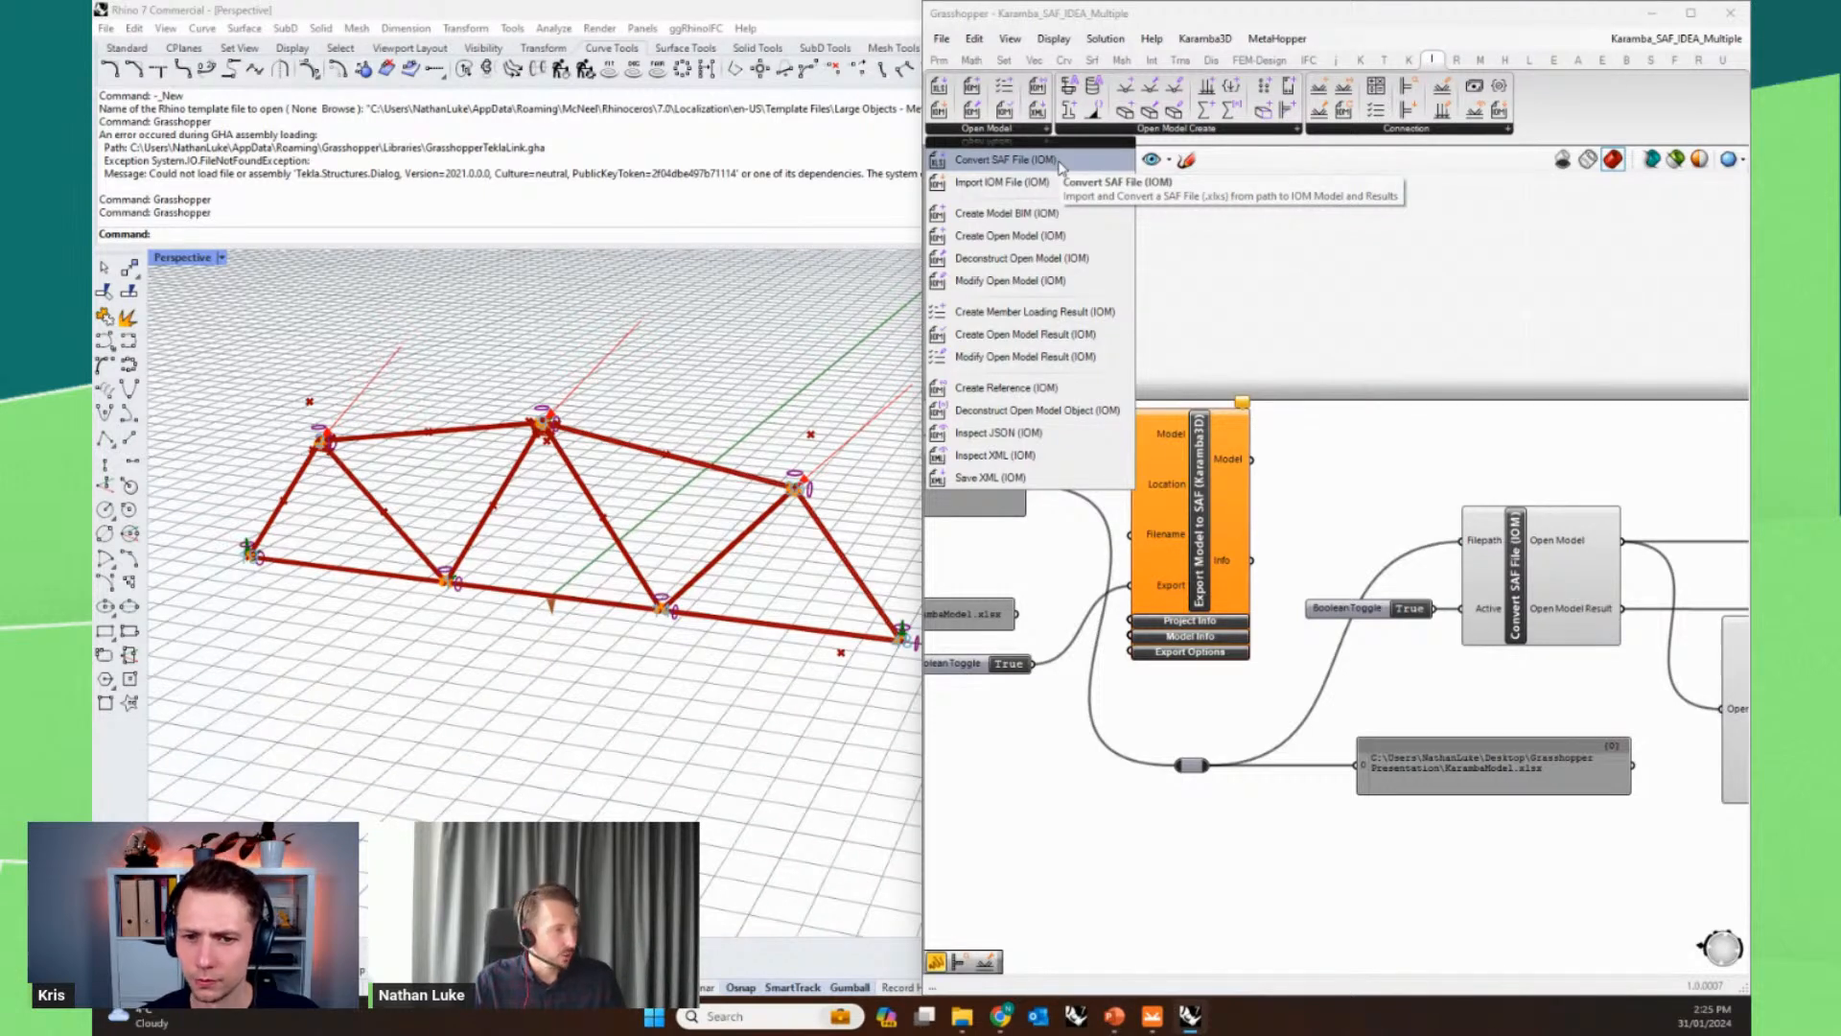
pyautogui.moveTo(1607, 427); pyautogui.dragTo(1443, 362, button='right')
pyautogui.scroll(1, 1412, 412)
pyautogui.click(1338, 546)
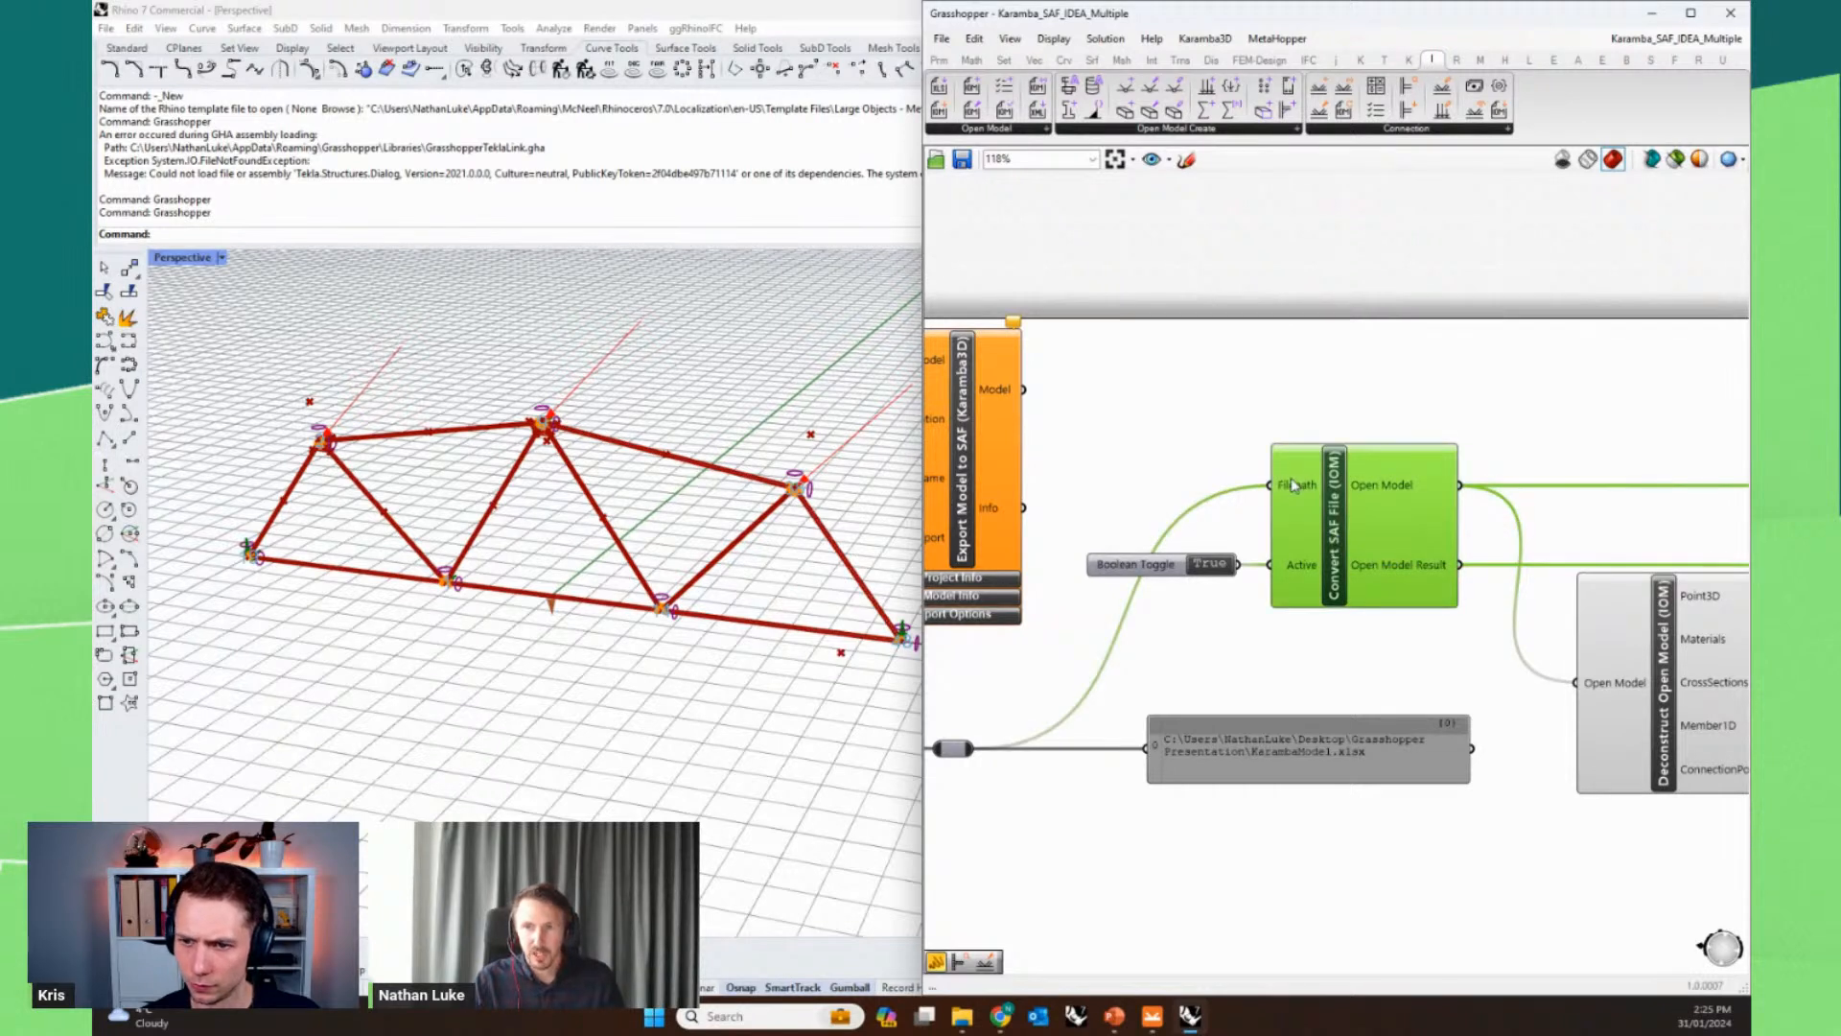
pyautogui.moveTo(1607, 427); pyautogui.dragTo(1487, 415, button='right')
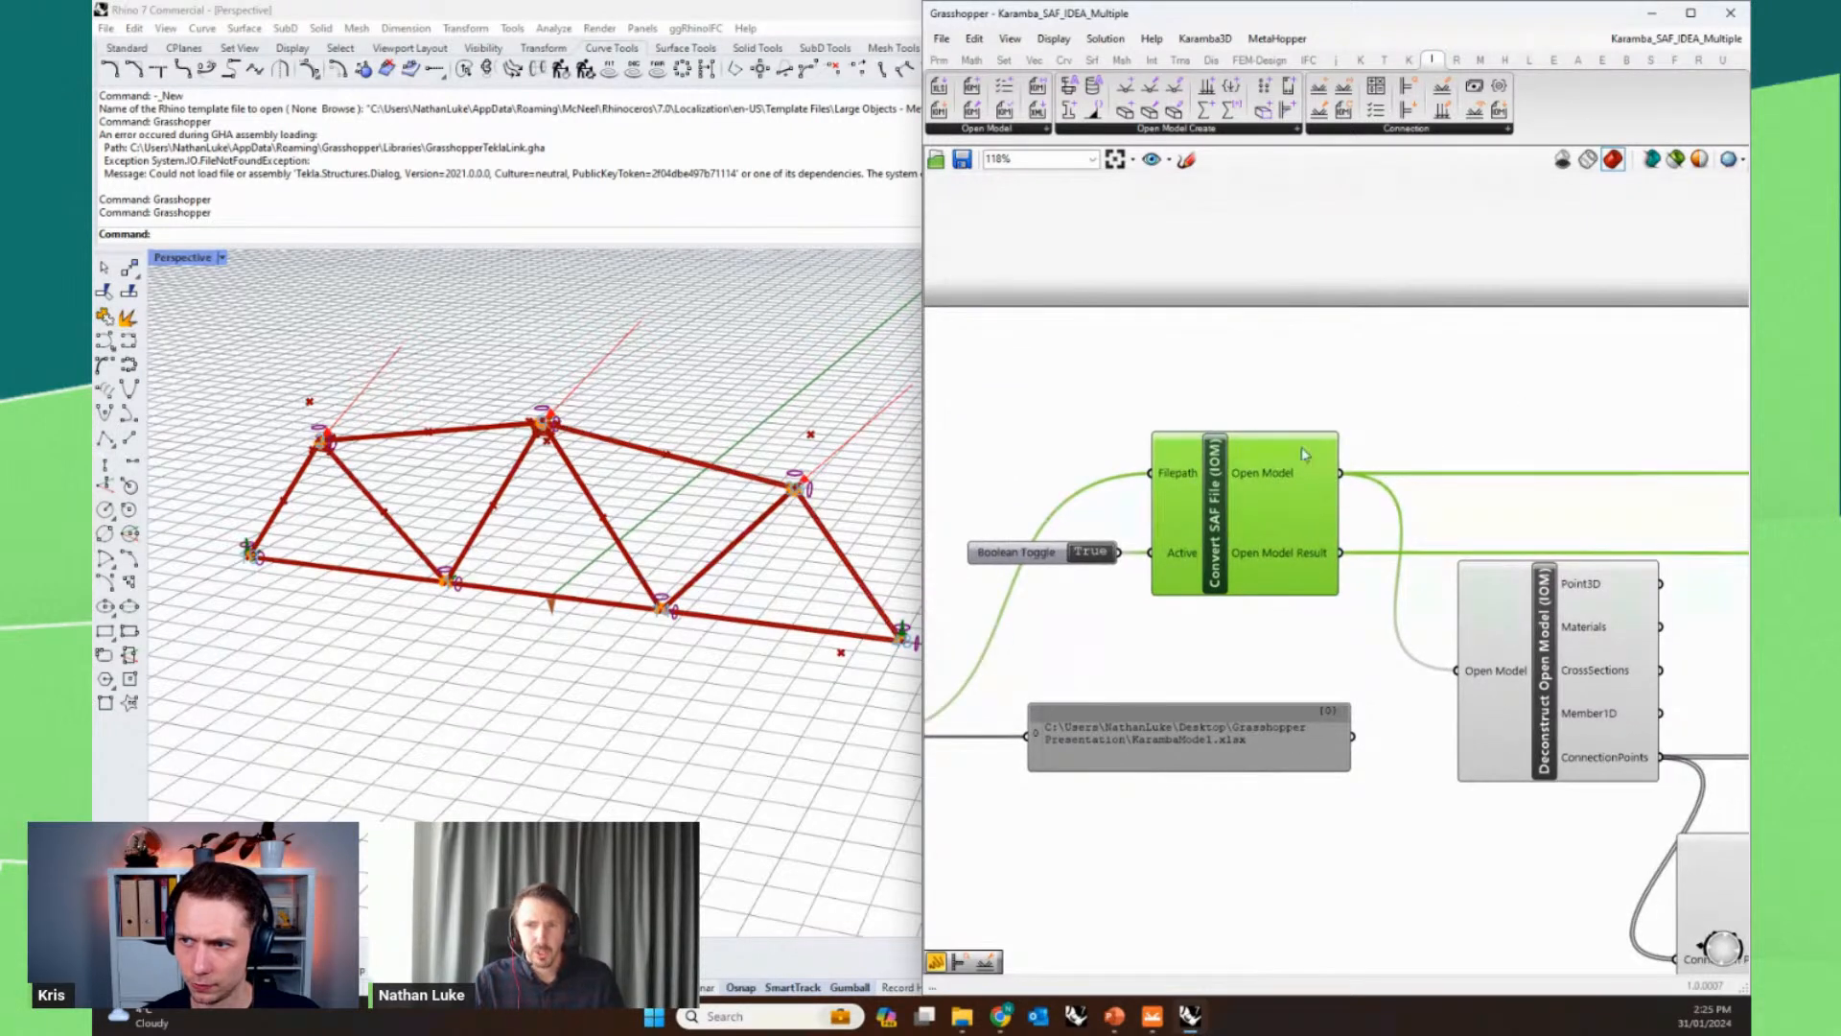
pyautogui.moveTo(1304, 480)
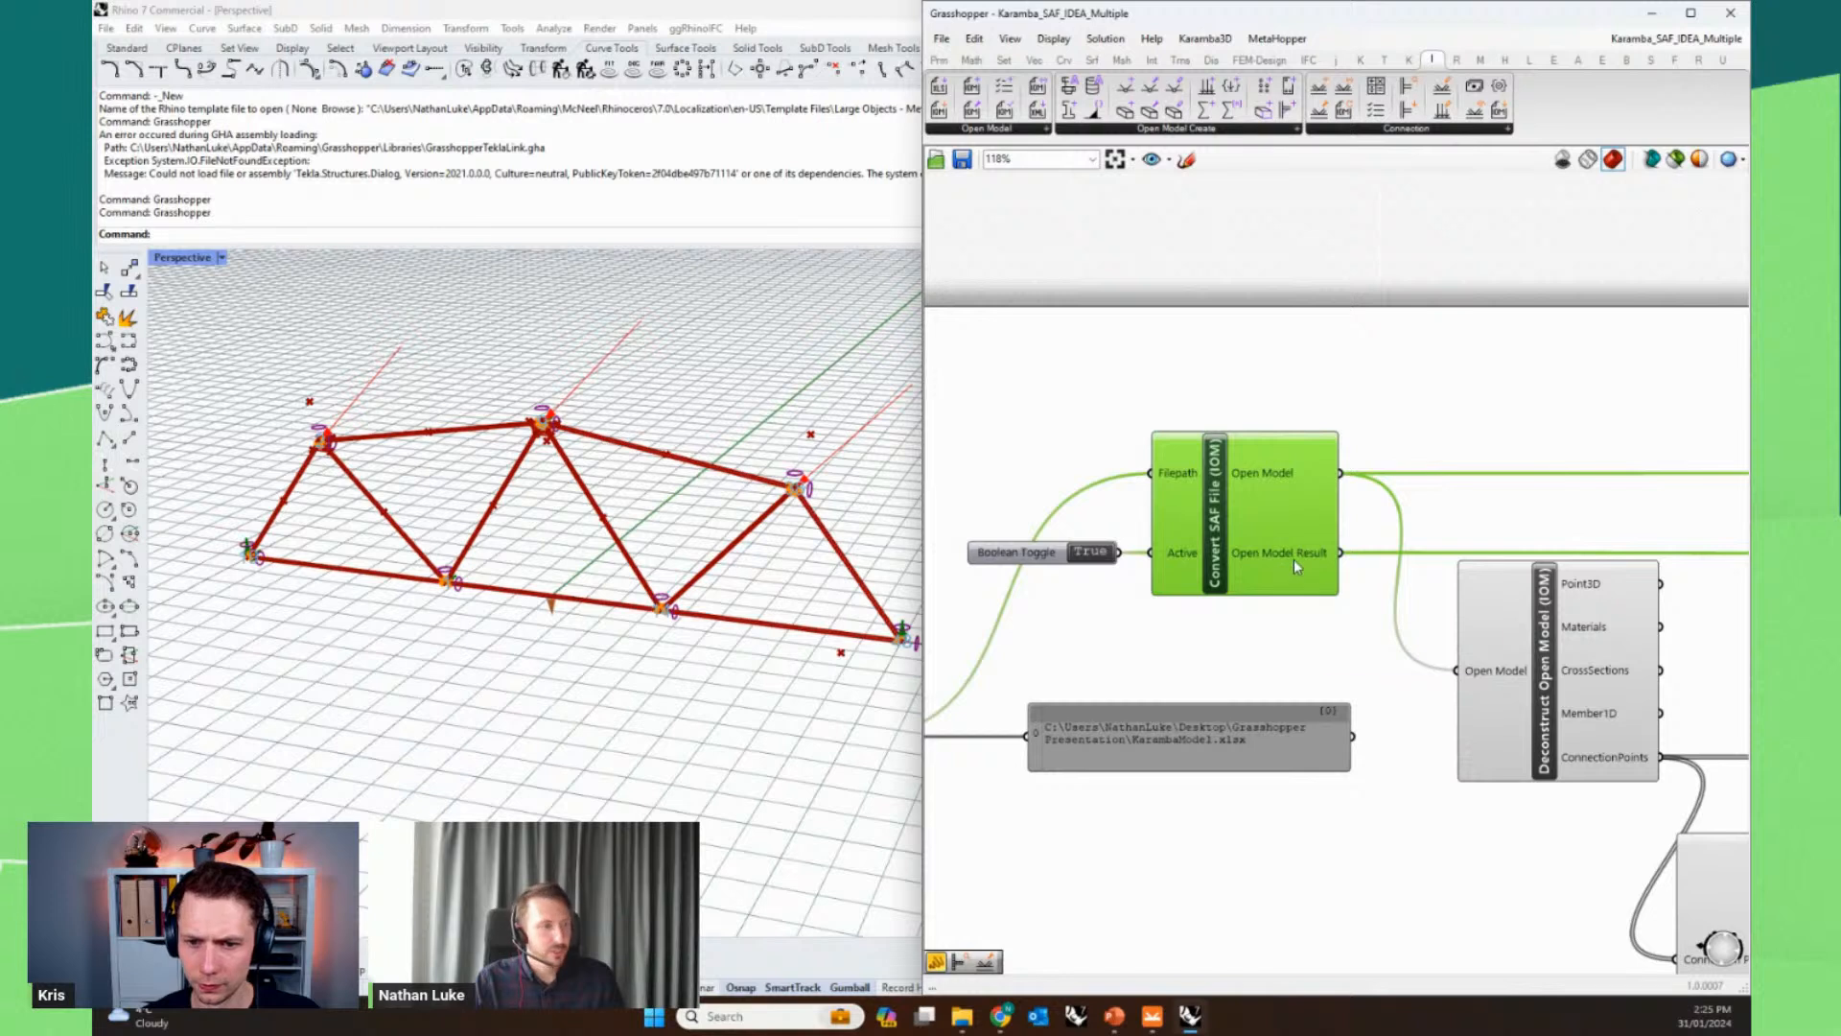
pyautogui.moveTo(1294, 563)
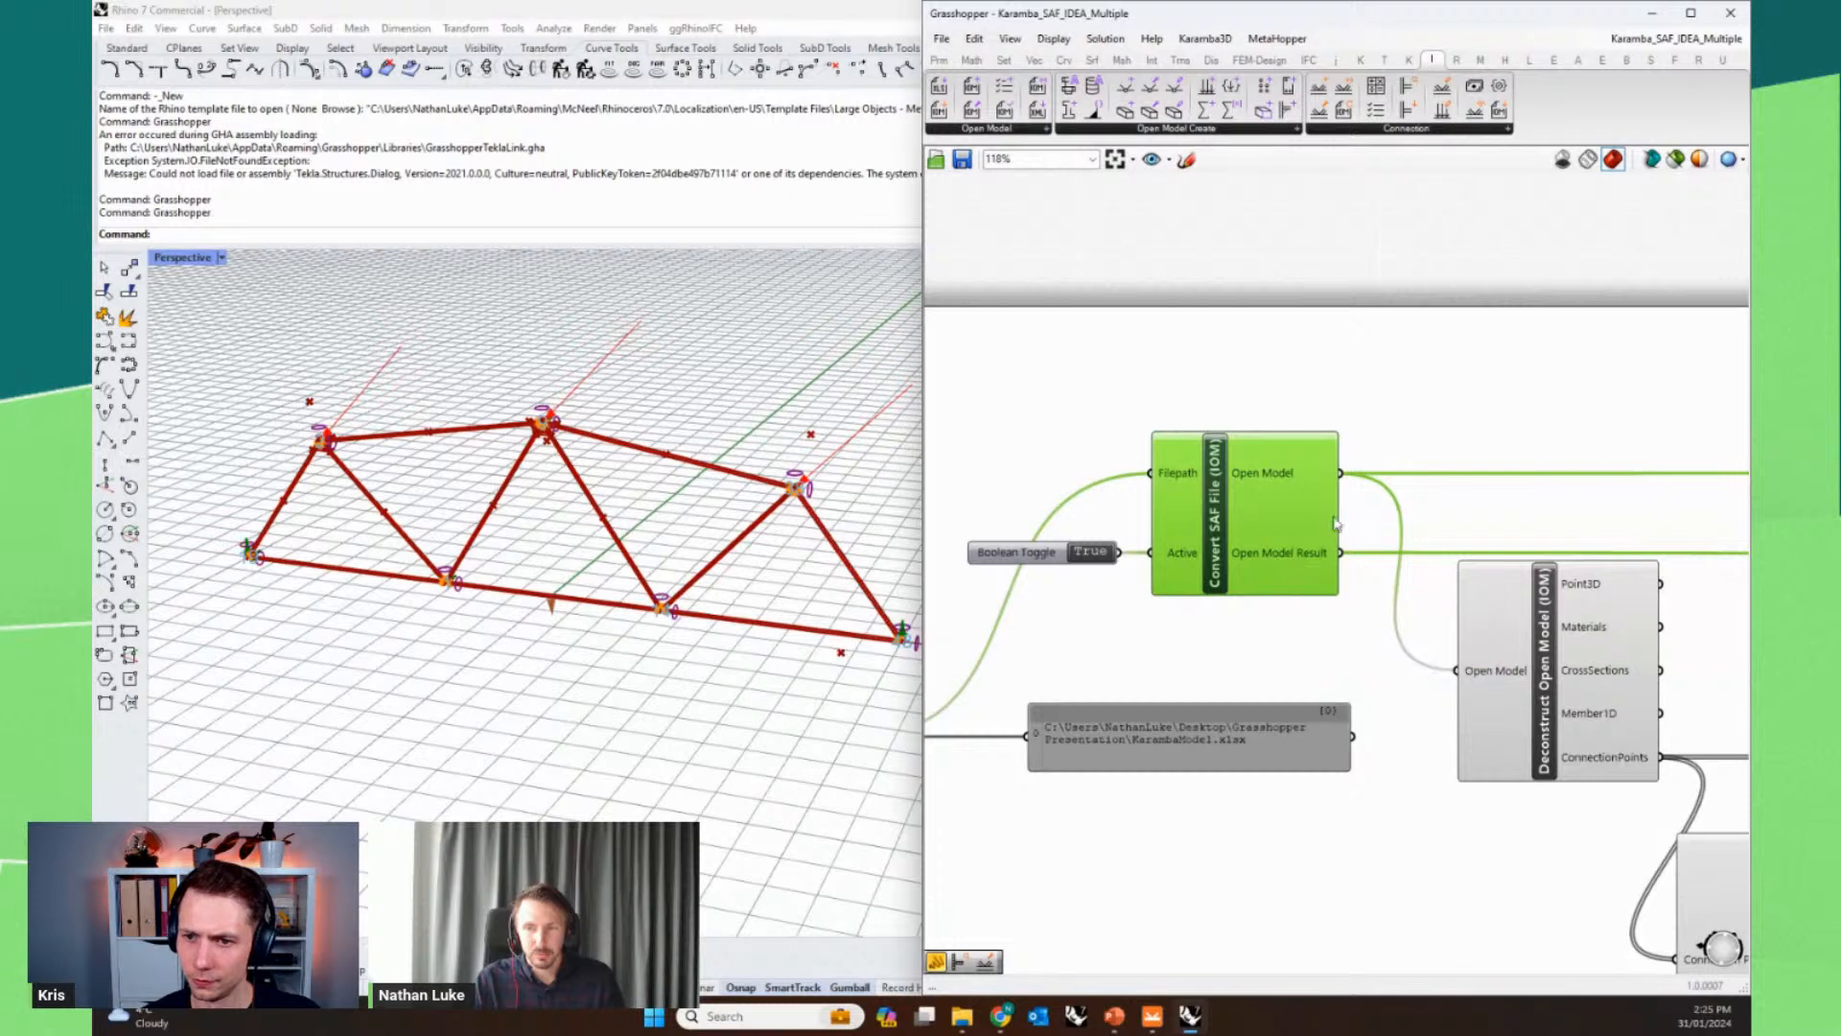
pyautogui.click(1477, 523)
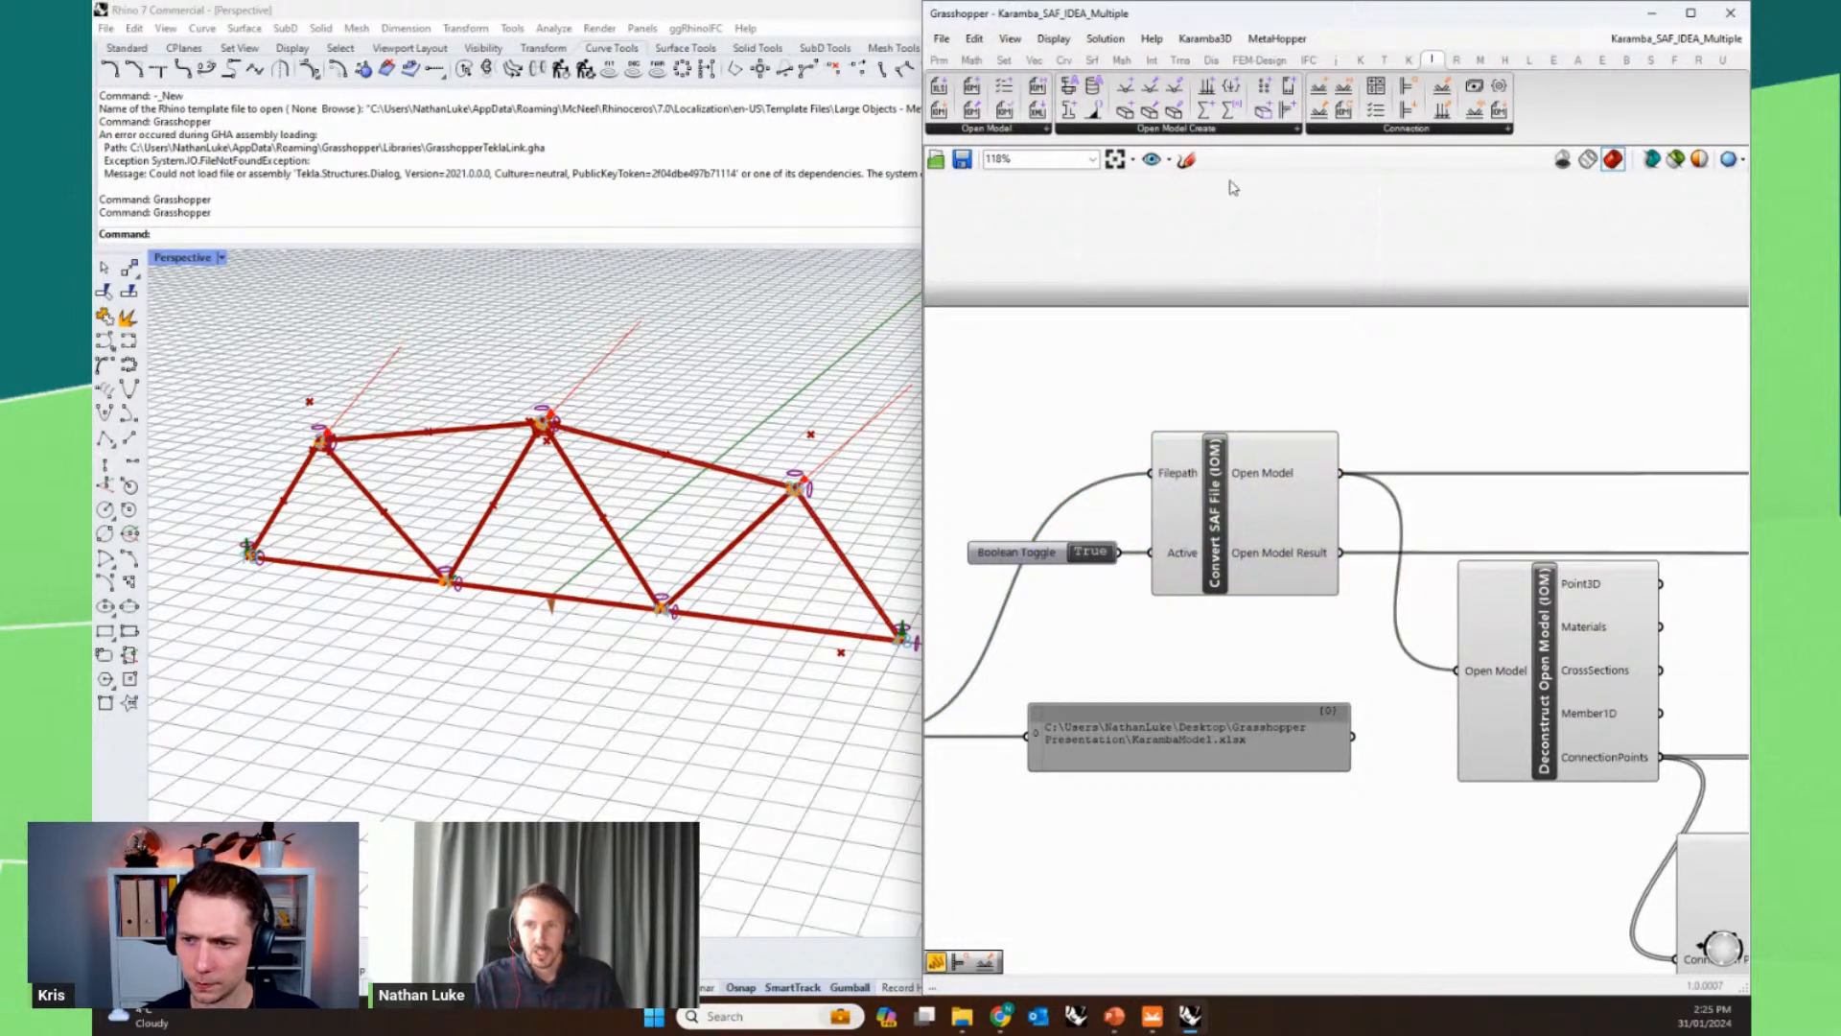
# - Examine the Deconstruct Open Model component and where its ConnectionPoints output leads
pyautogui.moveTo(1515, 423); pyautogui.dragTo(1404, 358, button='right')
pyautogui.click(1449, 612)
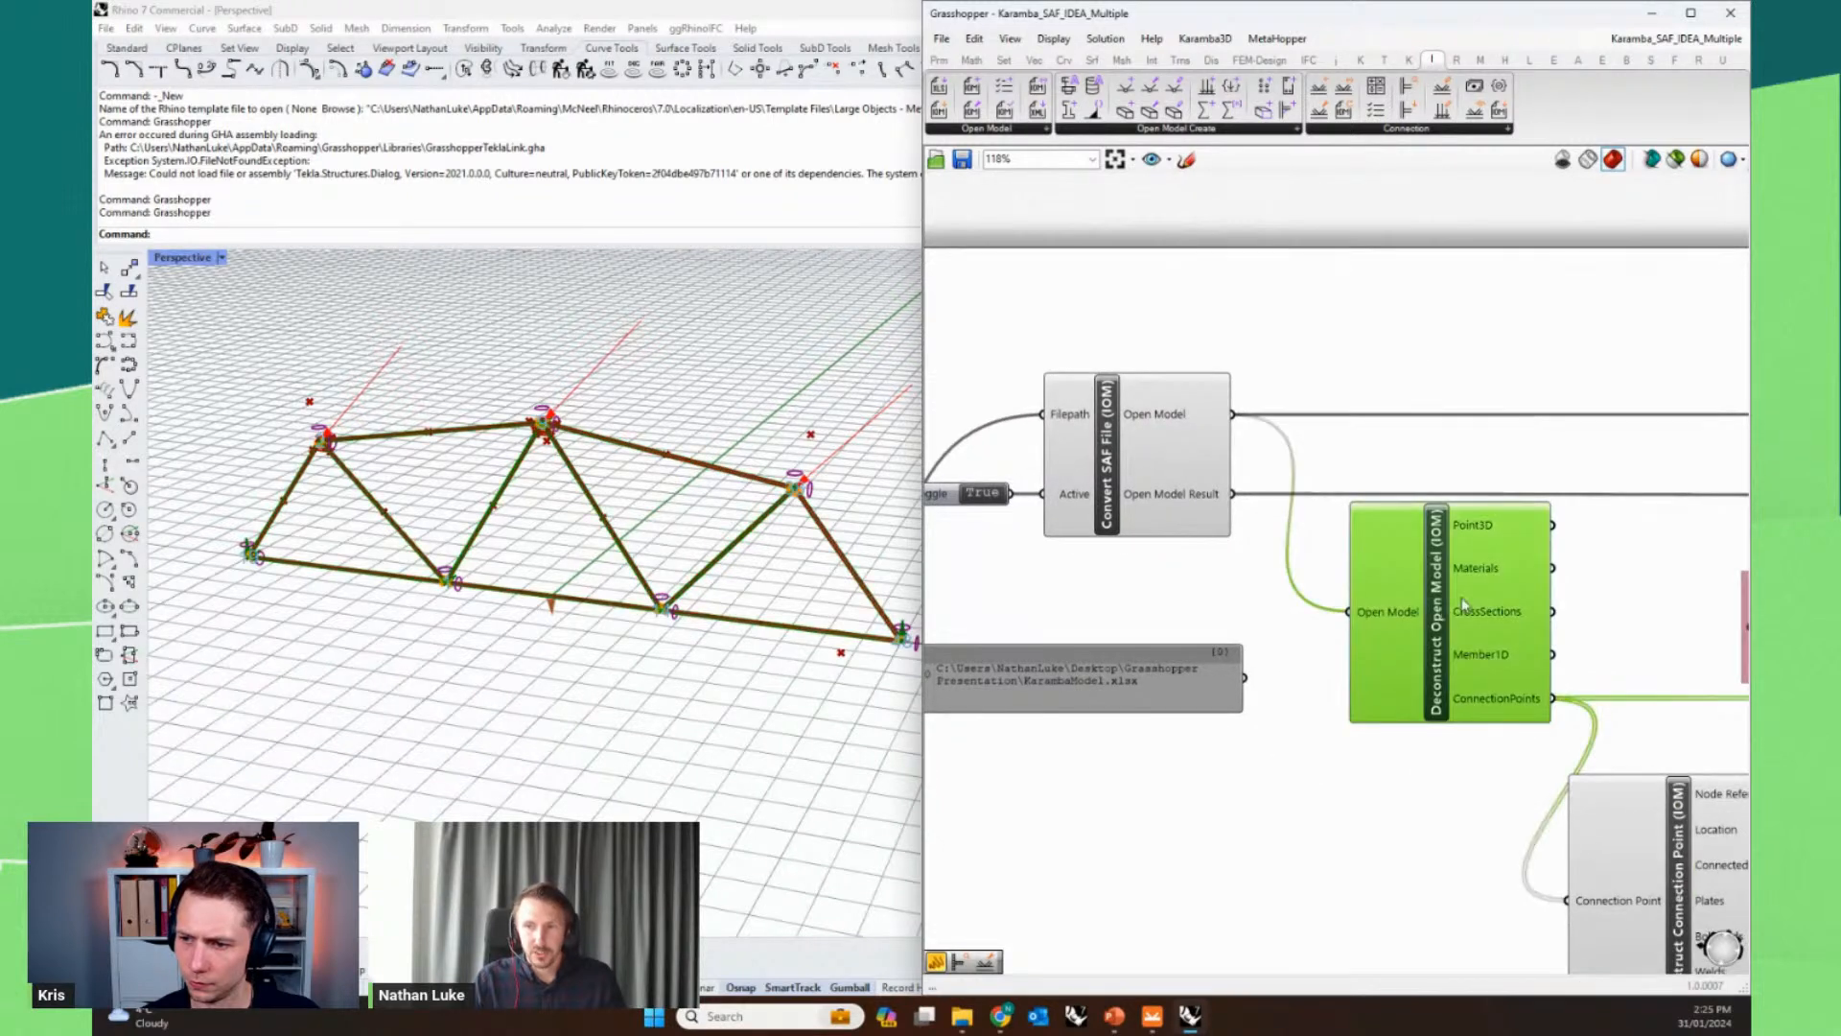
pyautogui.moveTo(1485, 760); pyautogui.dragTo(1390, 740, button='right')
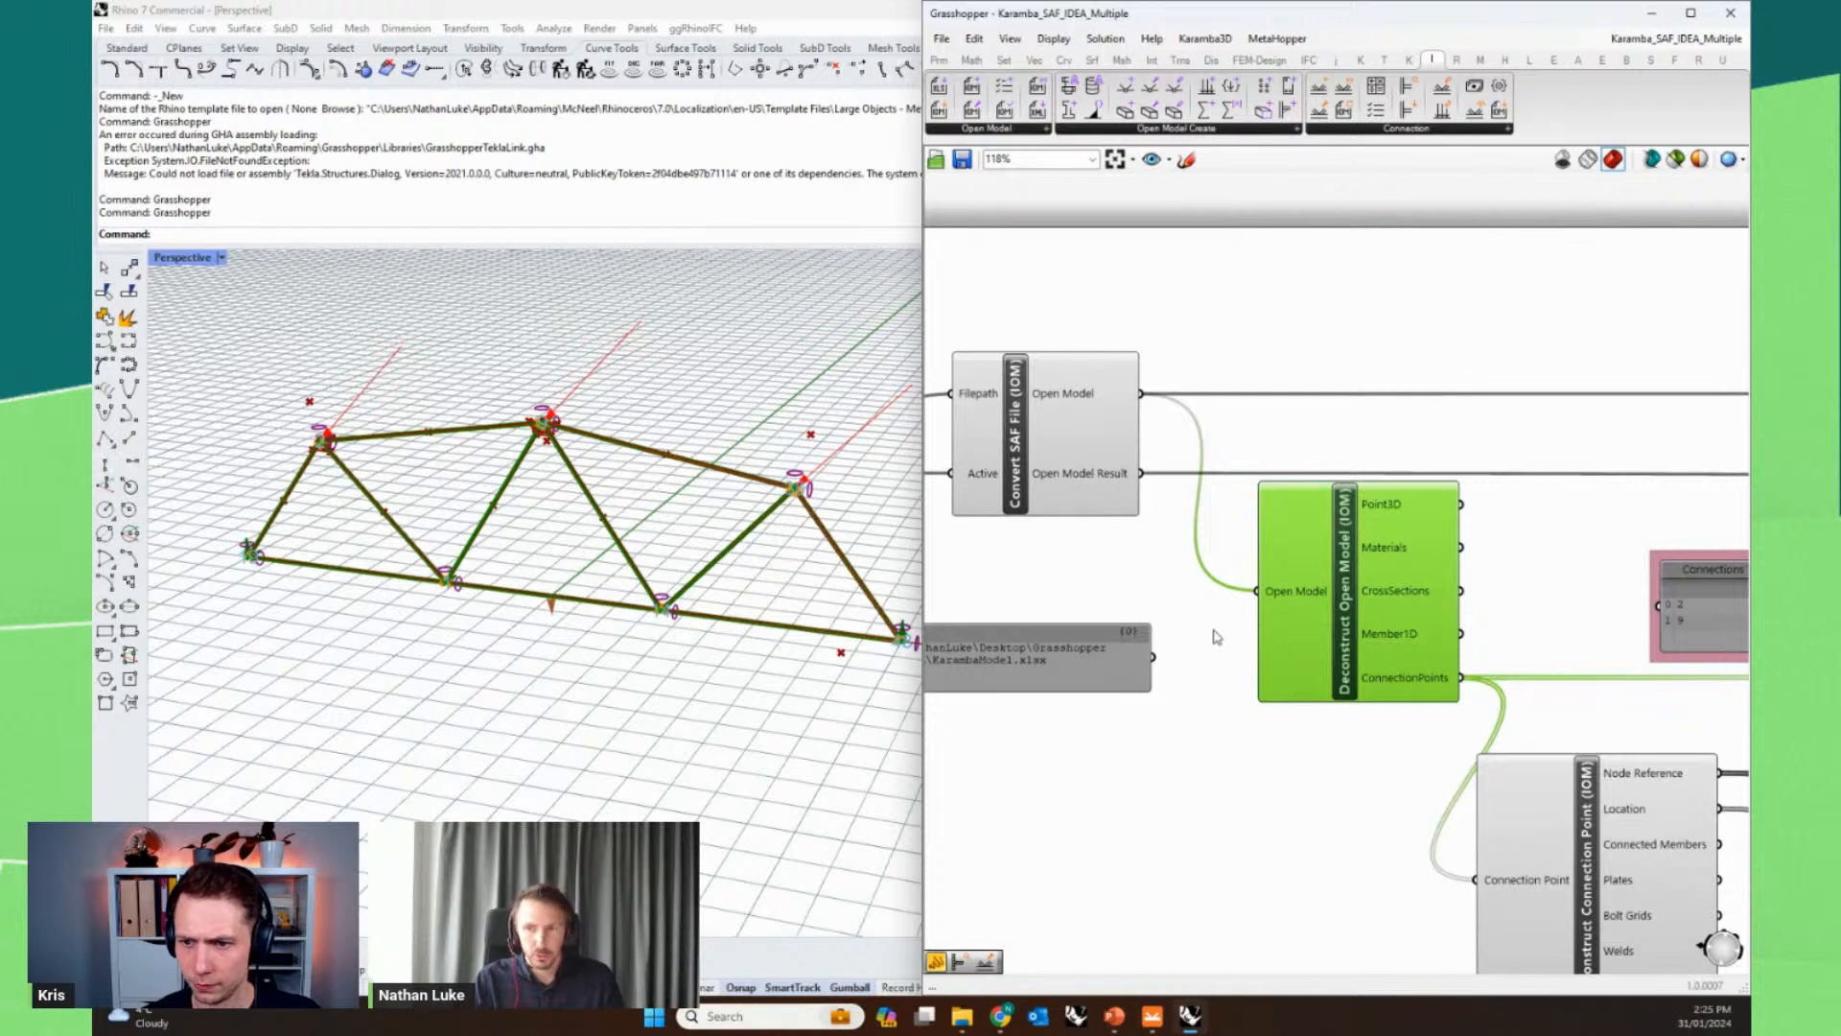
pyautogui.scroll(-2, 1199, 636)
pyautogui.scroll(2, 1232, 565)
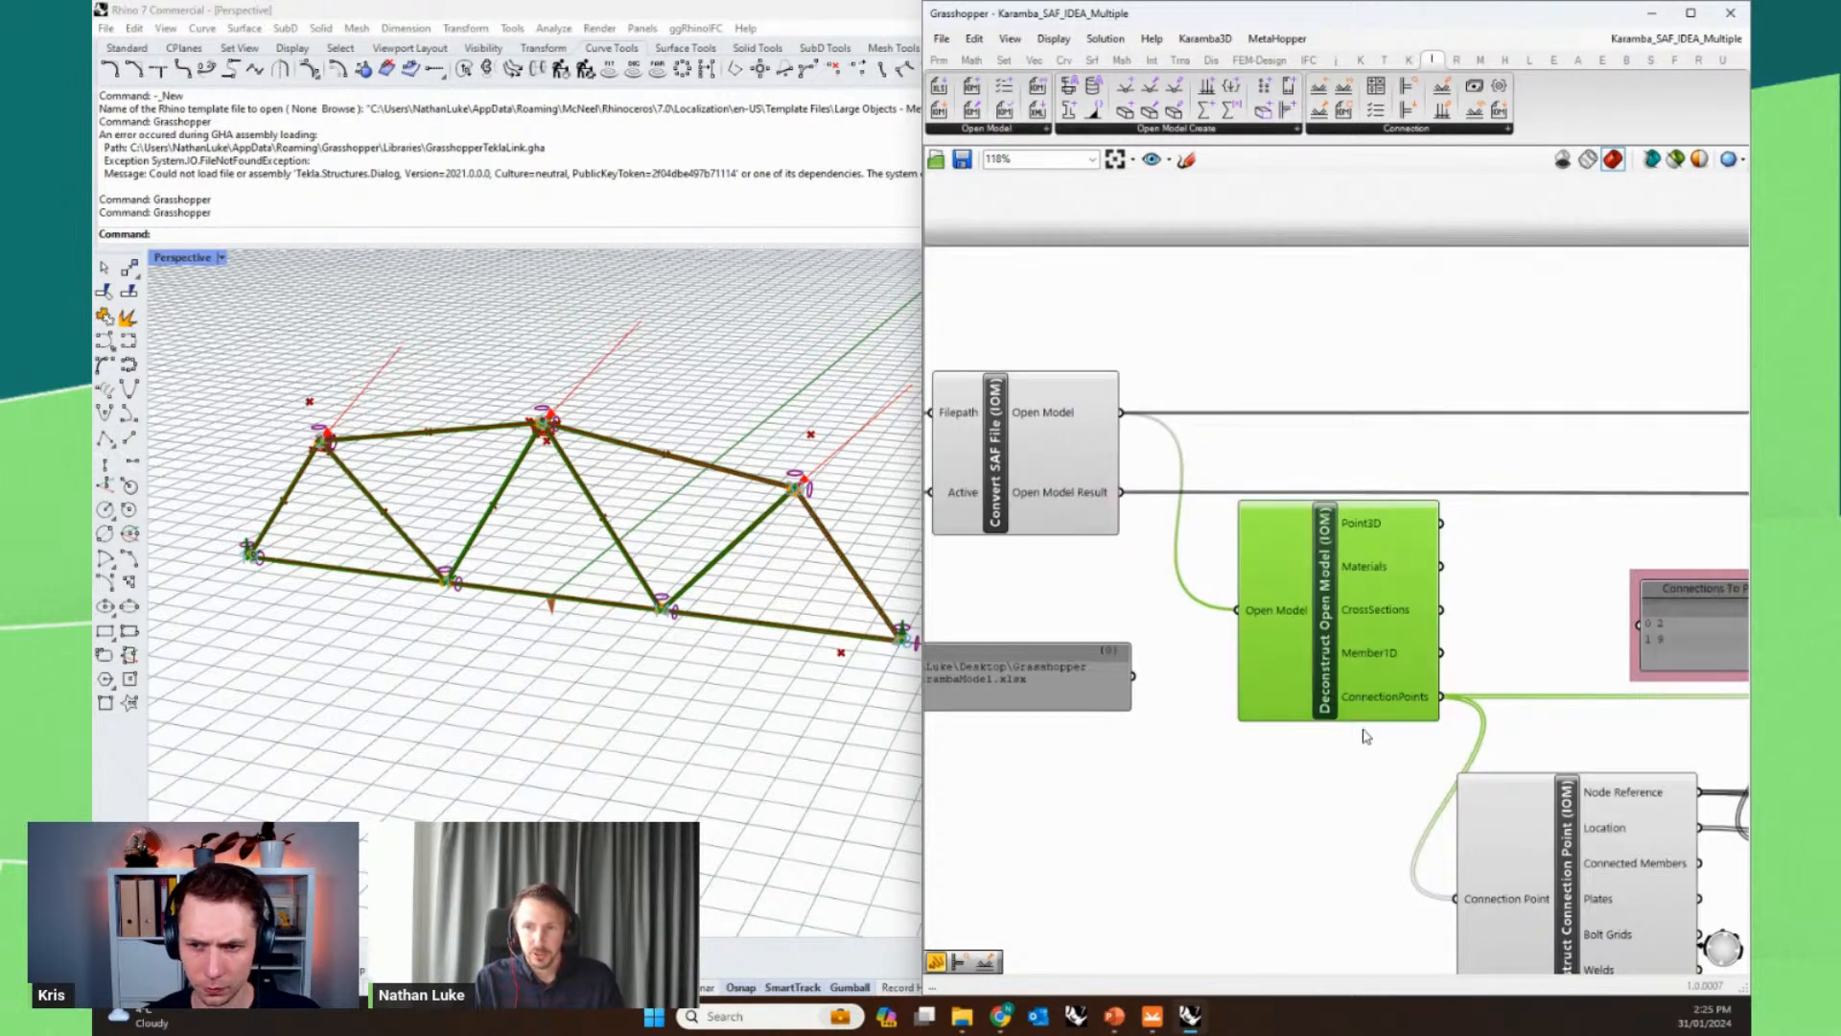
pyautogui.moveTo(1378, 705)
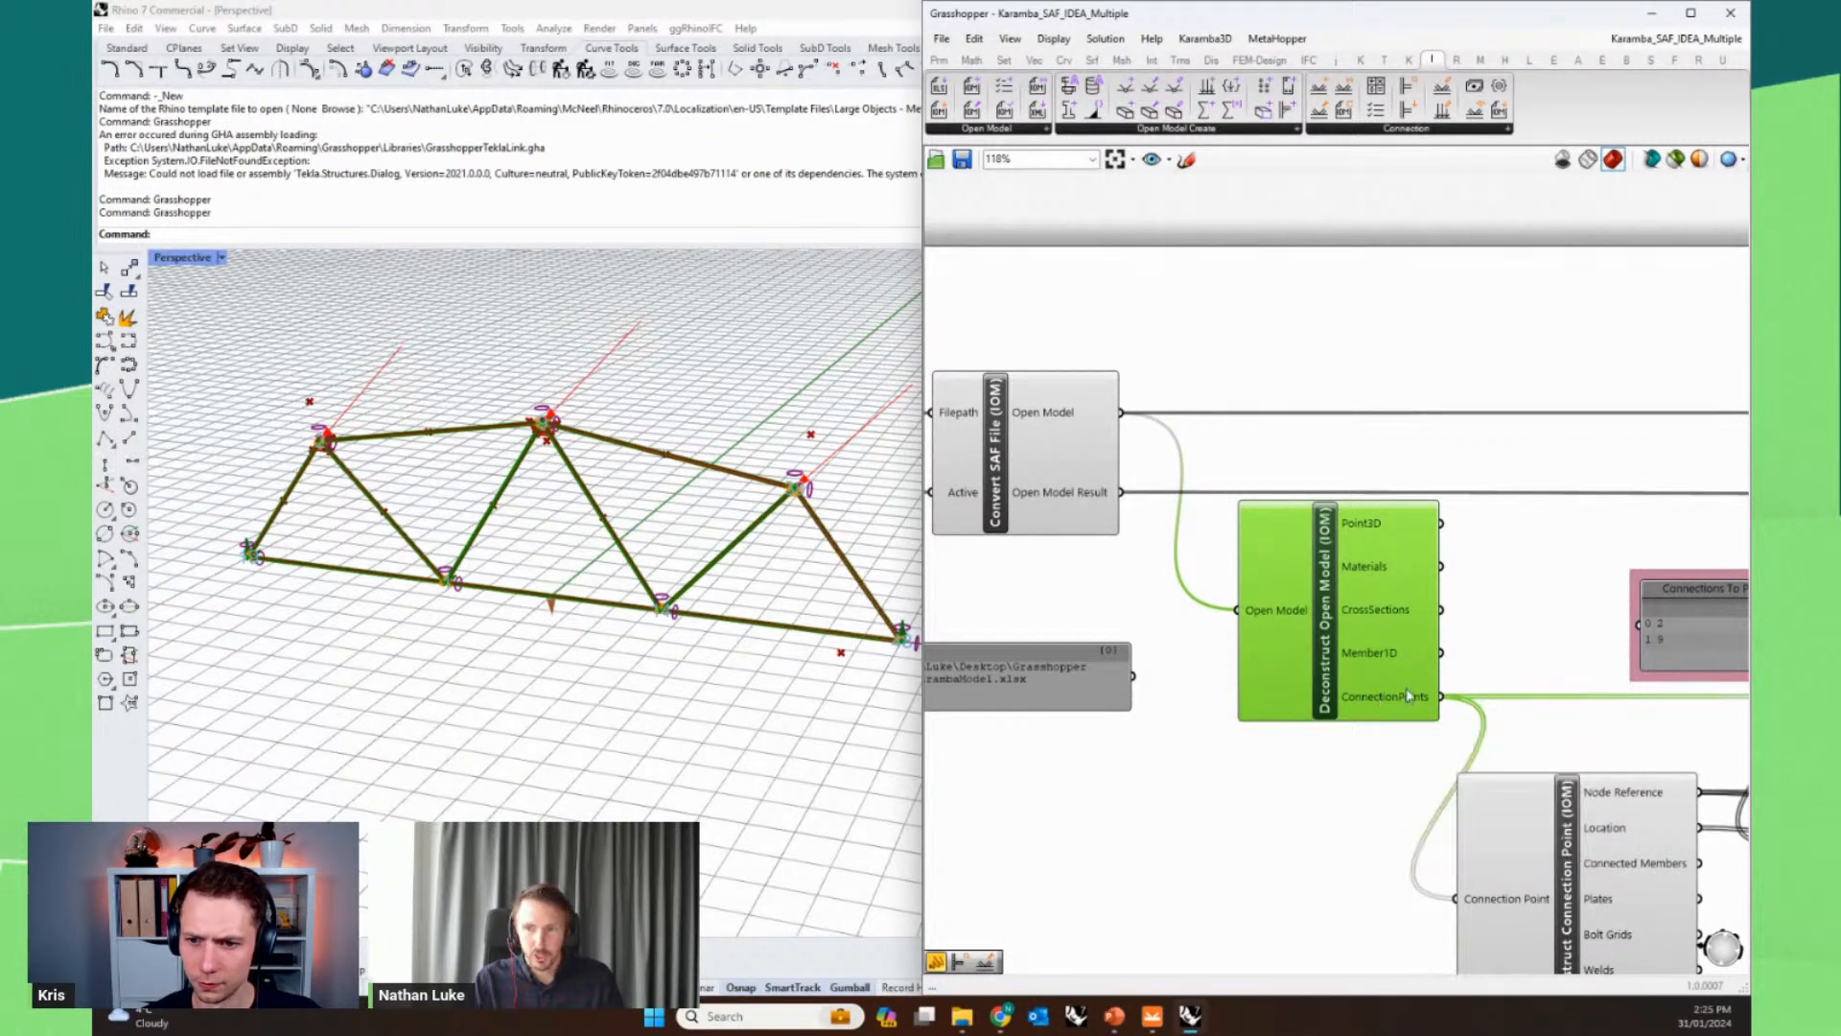
pyautogui.click(1499, 649)
pyautogui.moveTo(1536, 656); pyautogui.dragTo(1250, 563, button='right')
pyautogui.scroll(-1, 1240, 549)
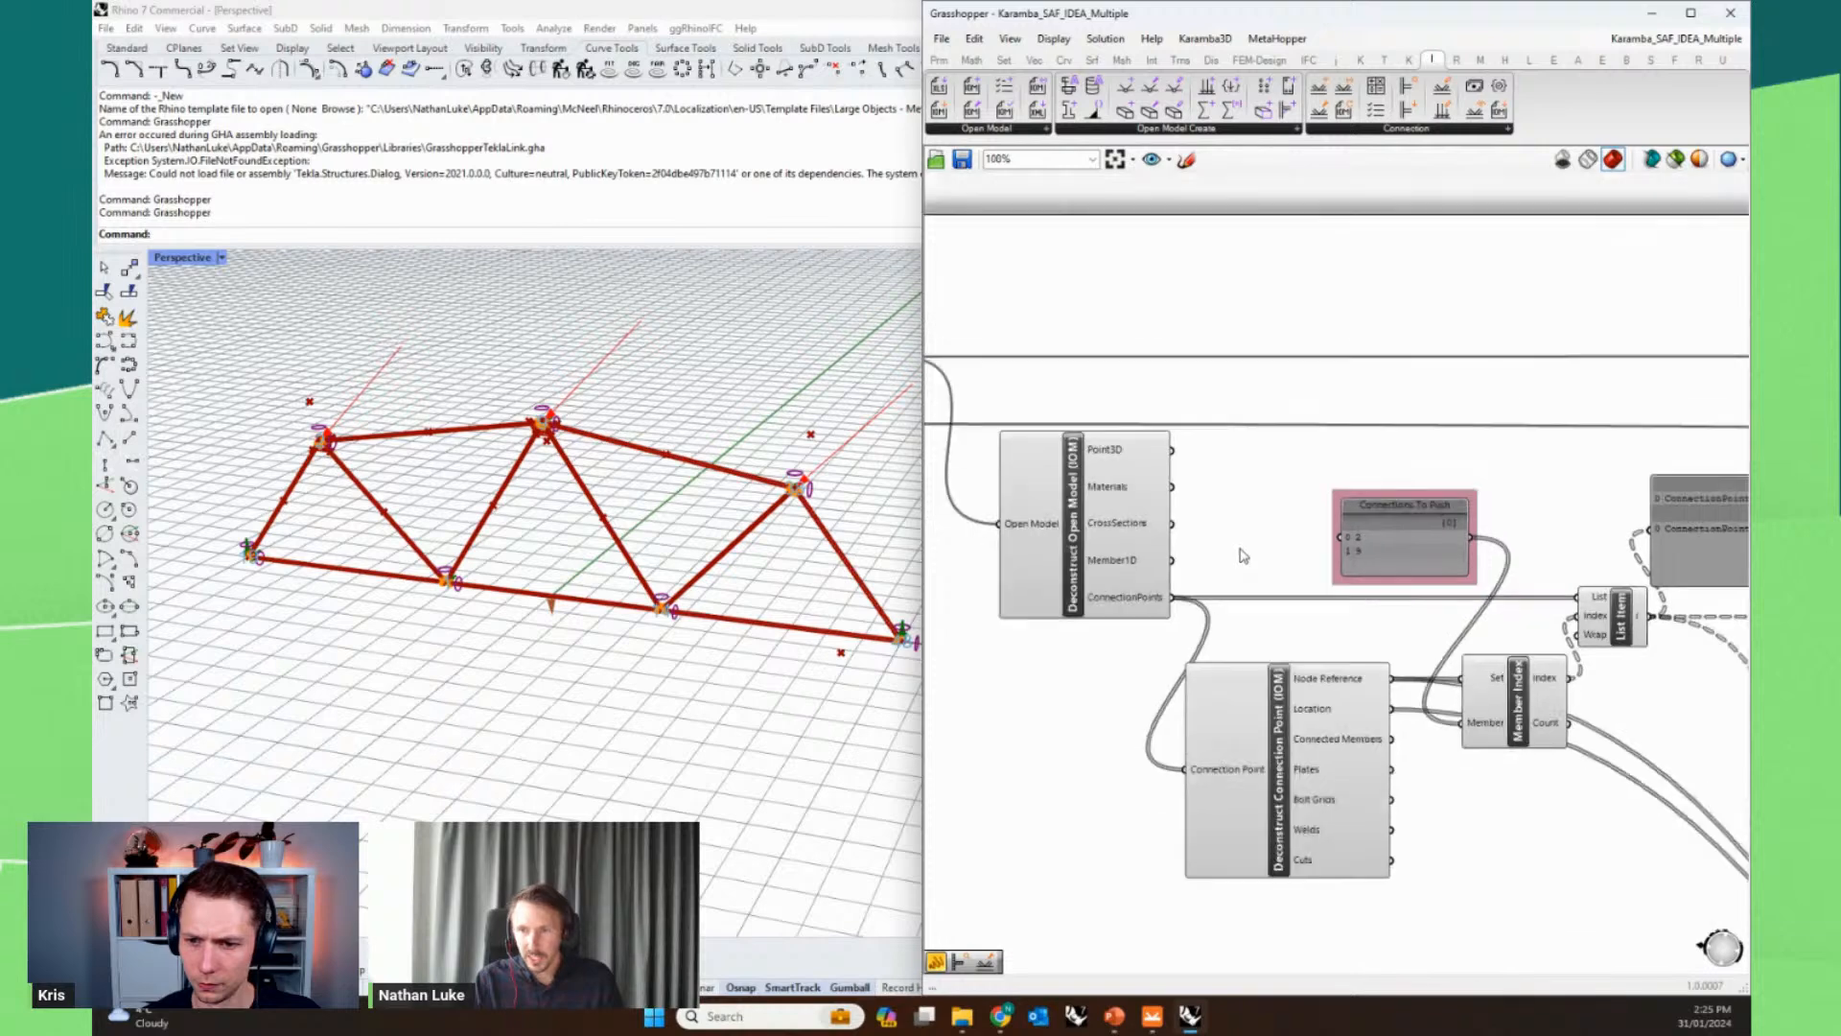
# - Examine the outputs of the Deconstruct Connection Point component that feeds Member Index
pyautogui.moveTo(1588, 692); pyautogui.dragTo(1498, 619, button='right')
pyautogui.scroll(-1, 1367, 571)
pyautogui.scroll(1, 1270, 565)
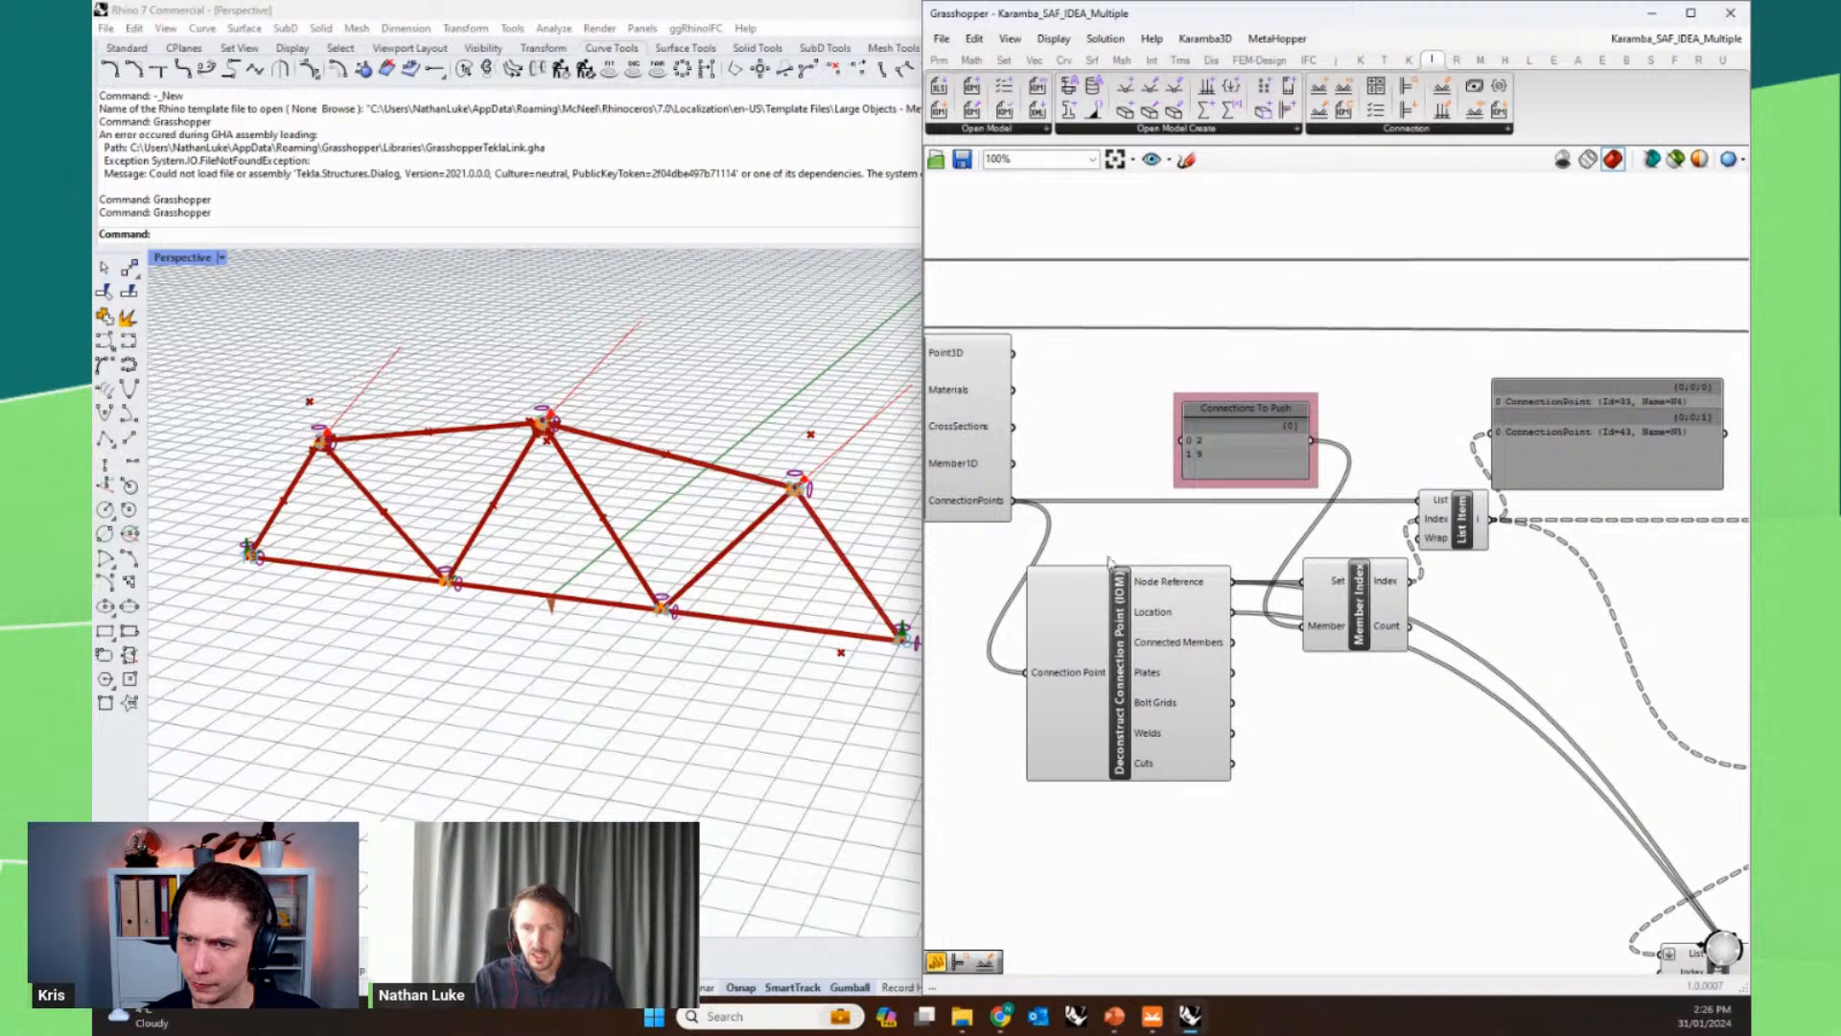
pyautogui.click(1122, 616)
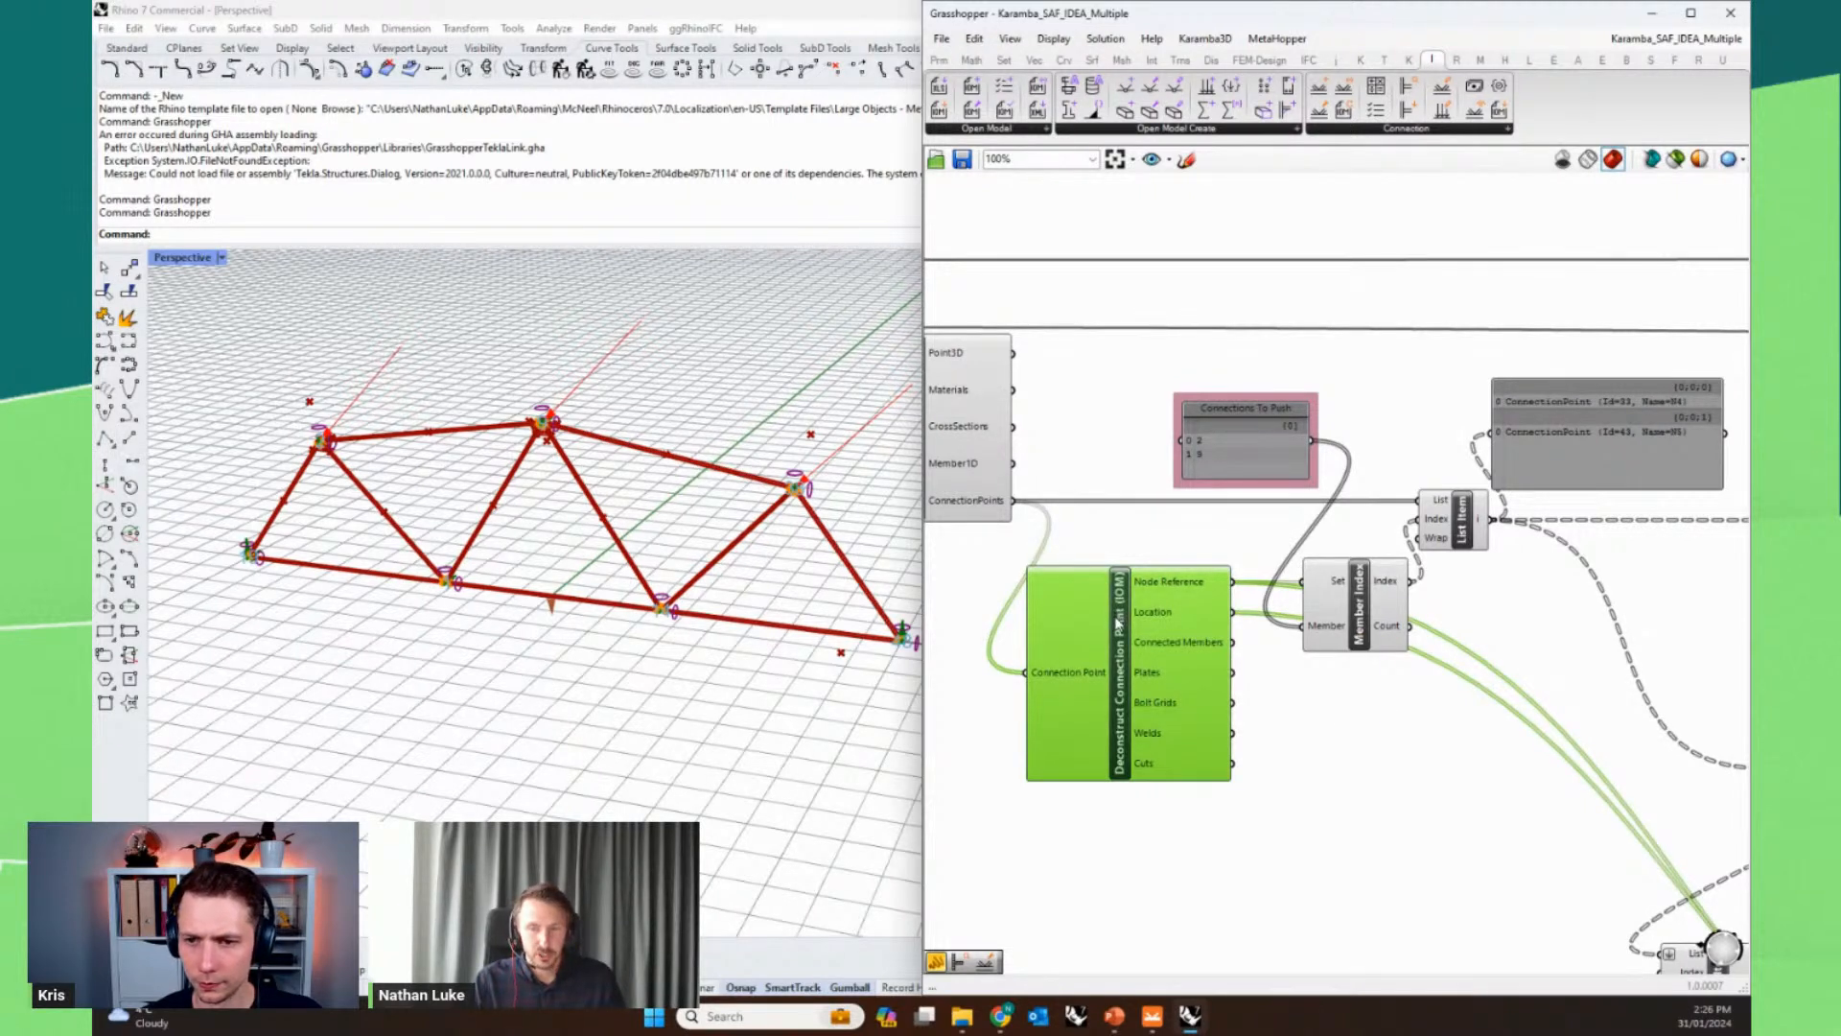
pyautogui.moveTo(1169, 648)
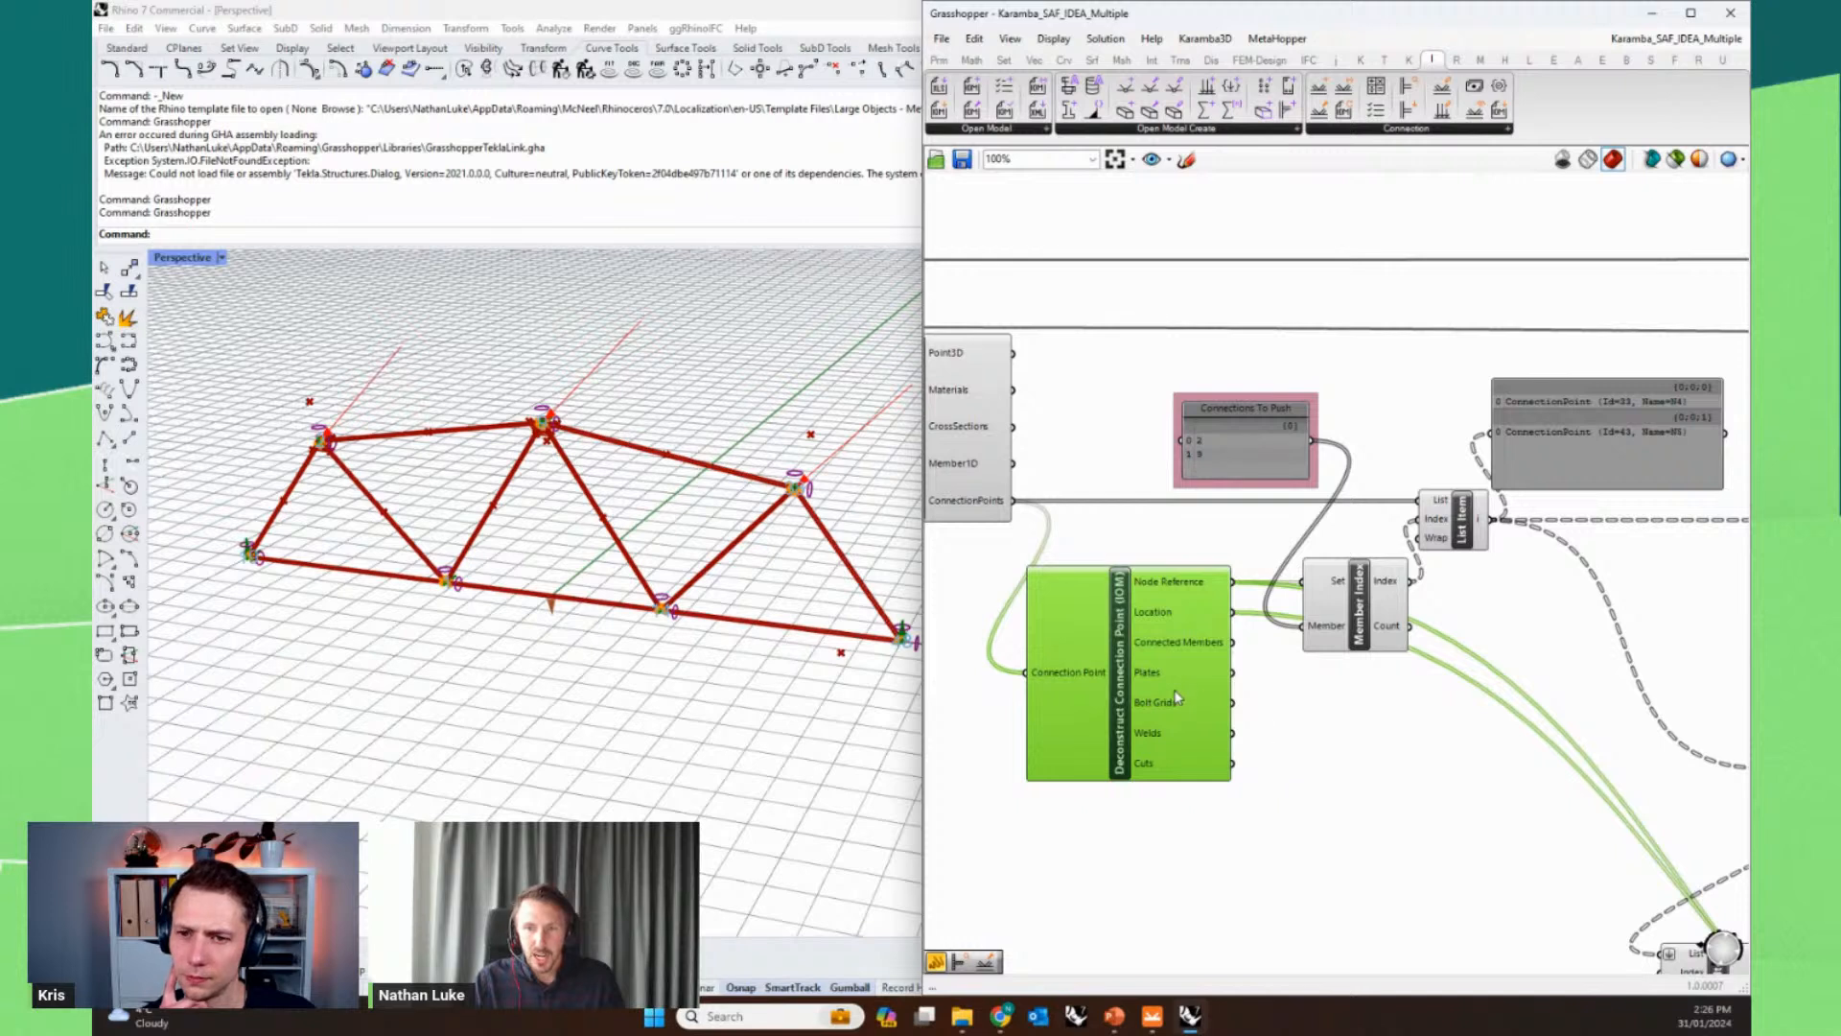
pyautogui.click(1288, 719)
pyautogui.moveTo(1288, 719); pyautogui.dragTo(1457, 782, button='right')
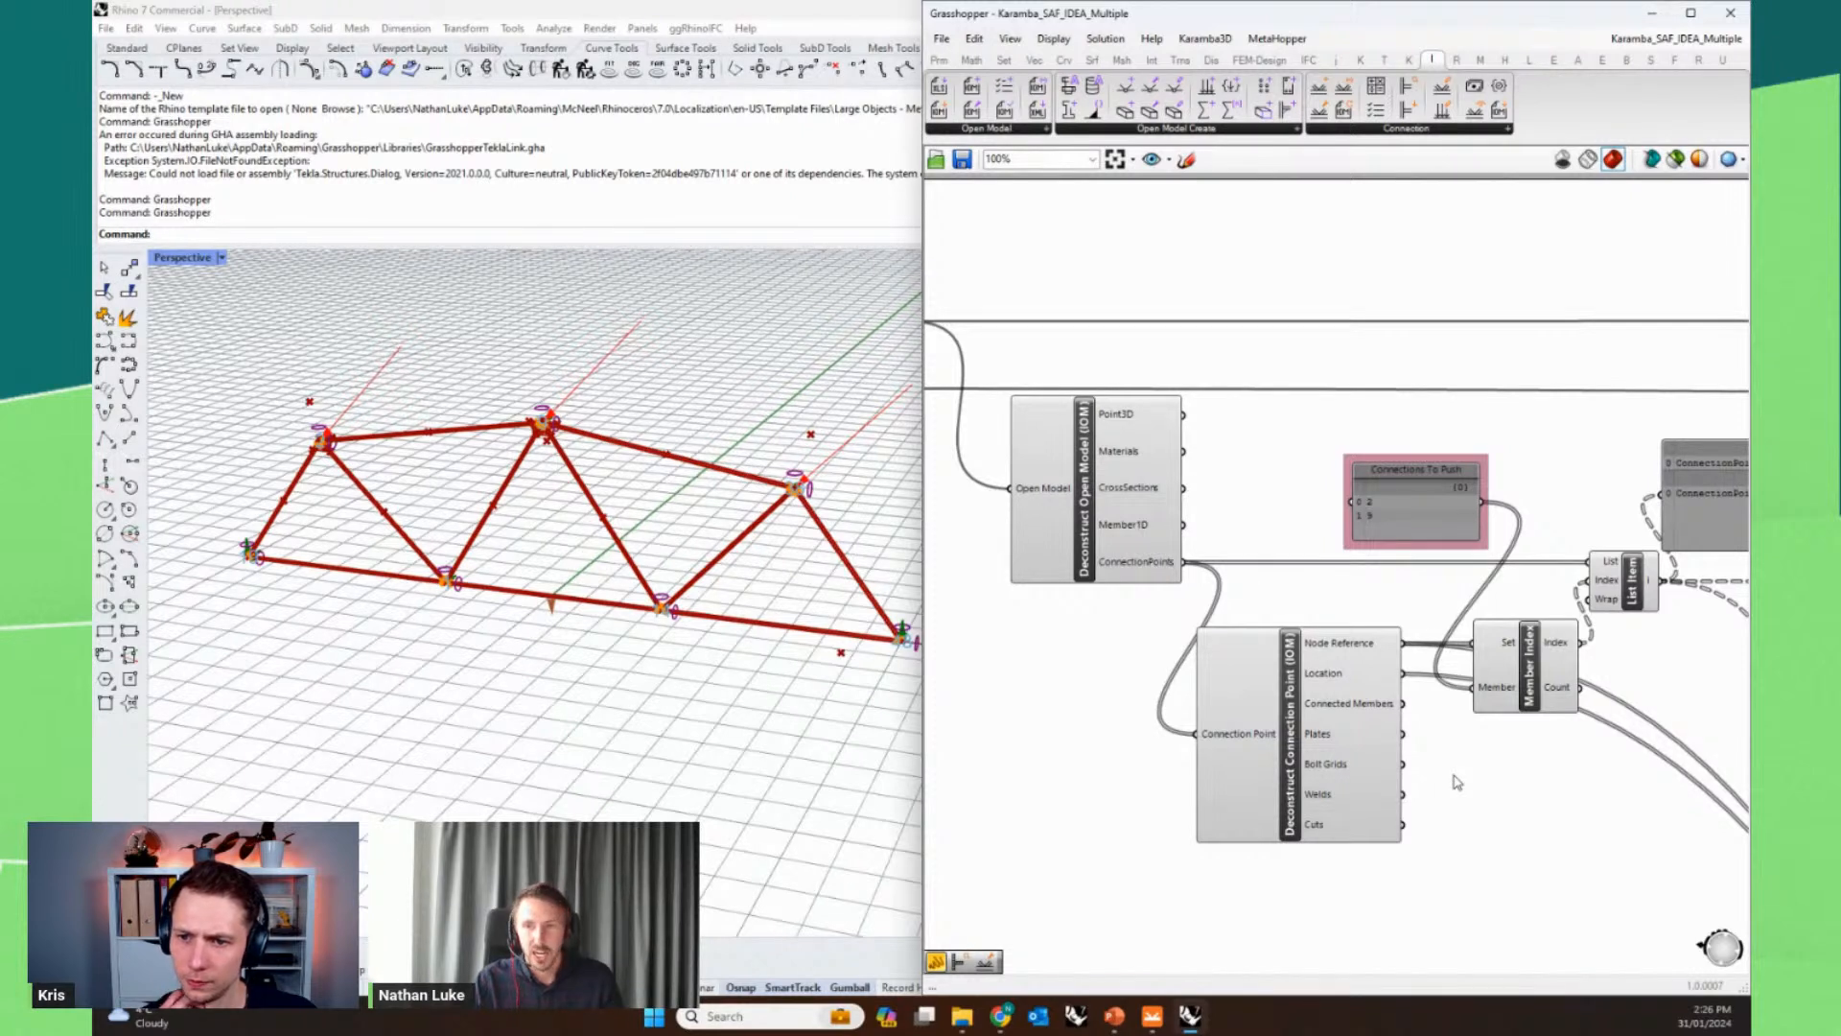
# - Move the Deconstruct Connection Point component fed by List Item closer to the List Item component
pyautogui.scroll(-3, 1142, 648)
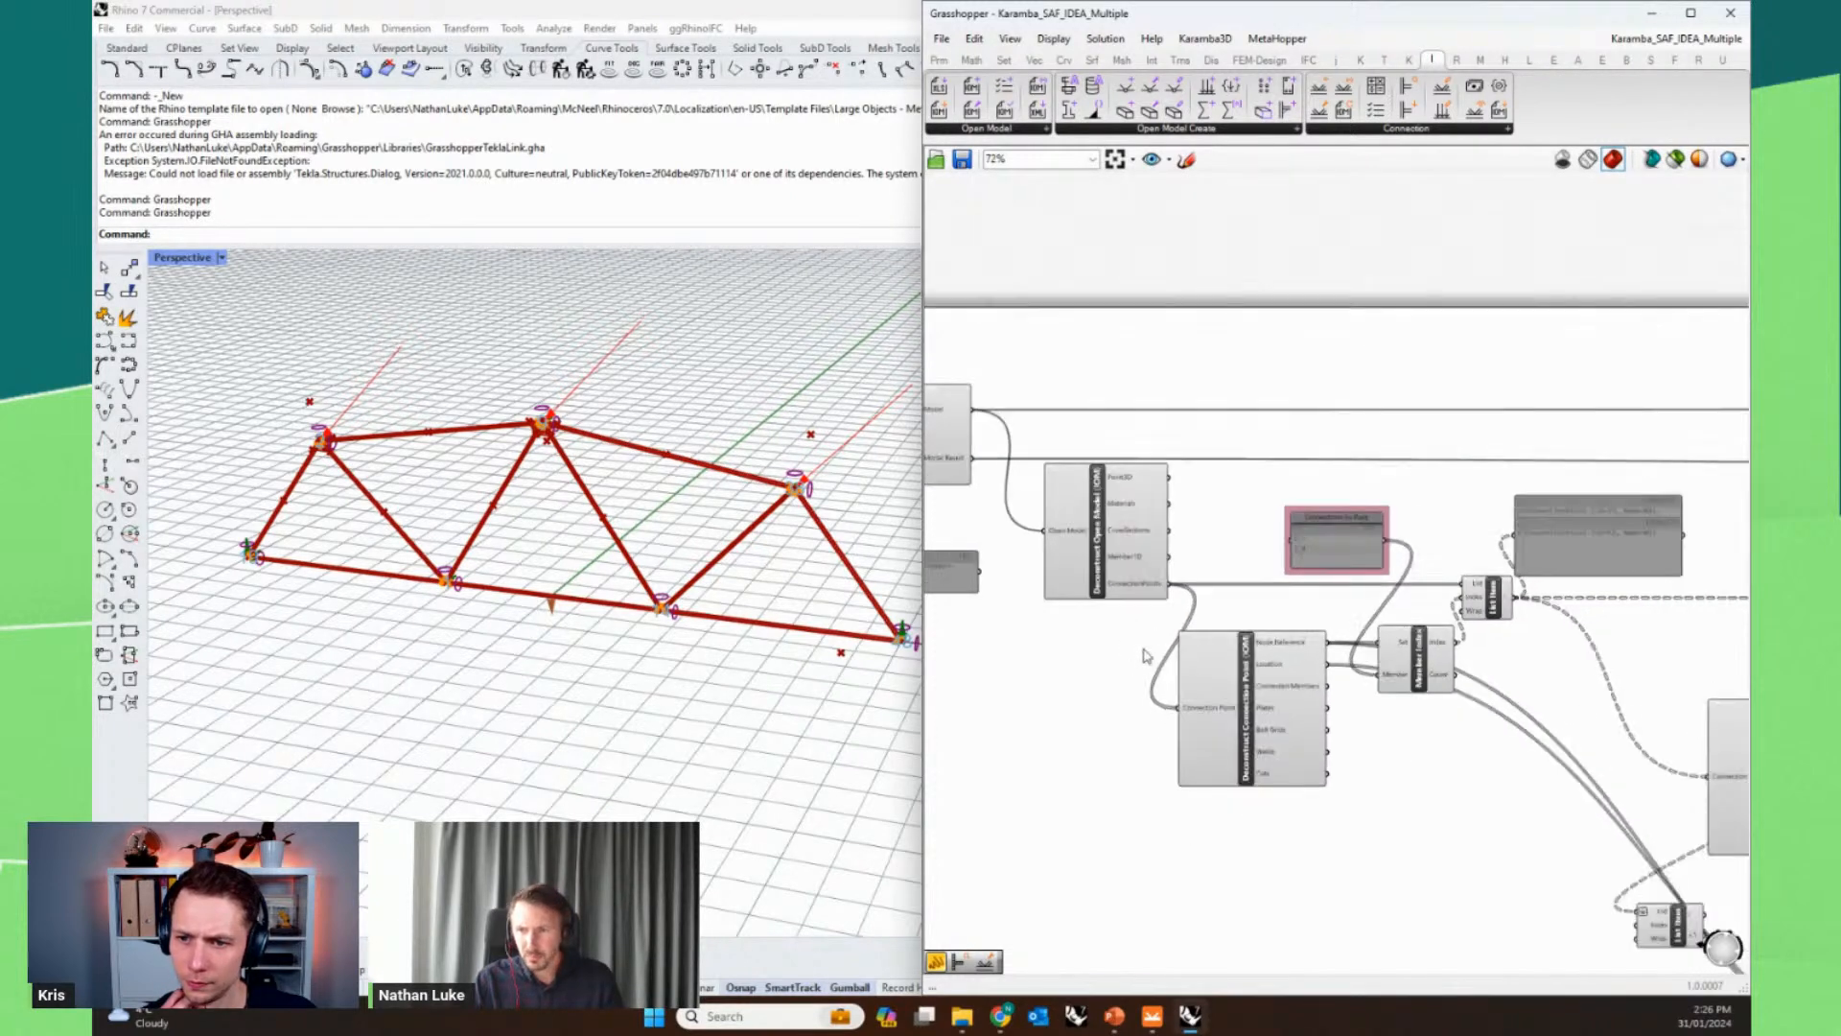
pyautogui.moveTo(1614, 624); pyautogui.dragTo(1413, 610, button='right')
pyautogui.click(1515, 760)
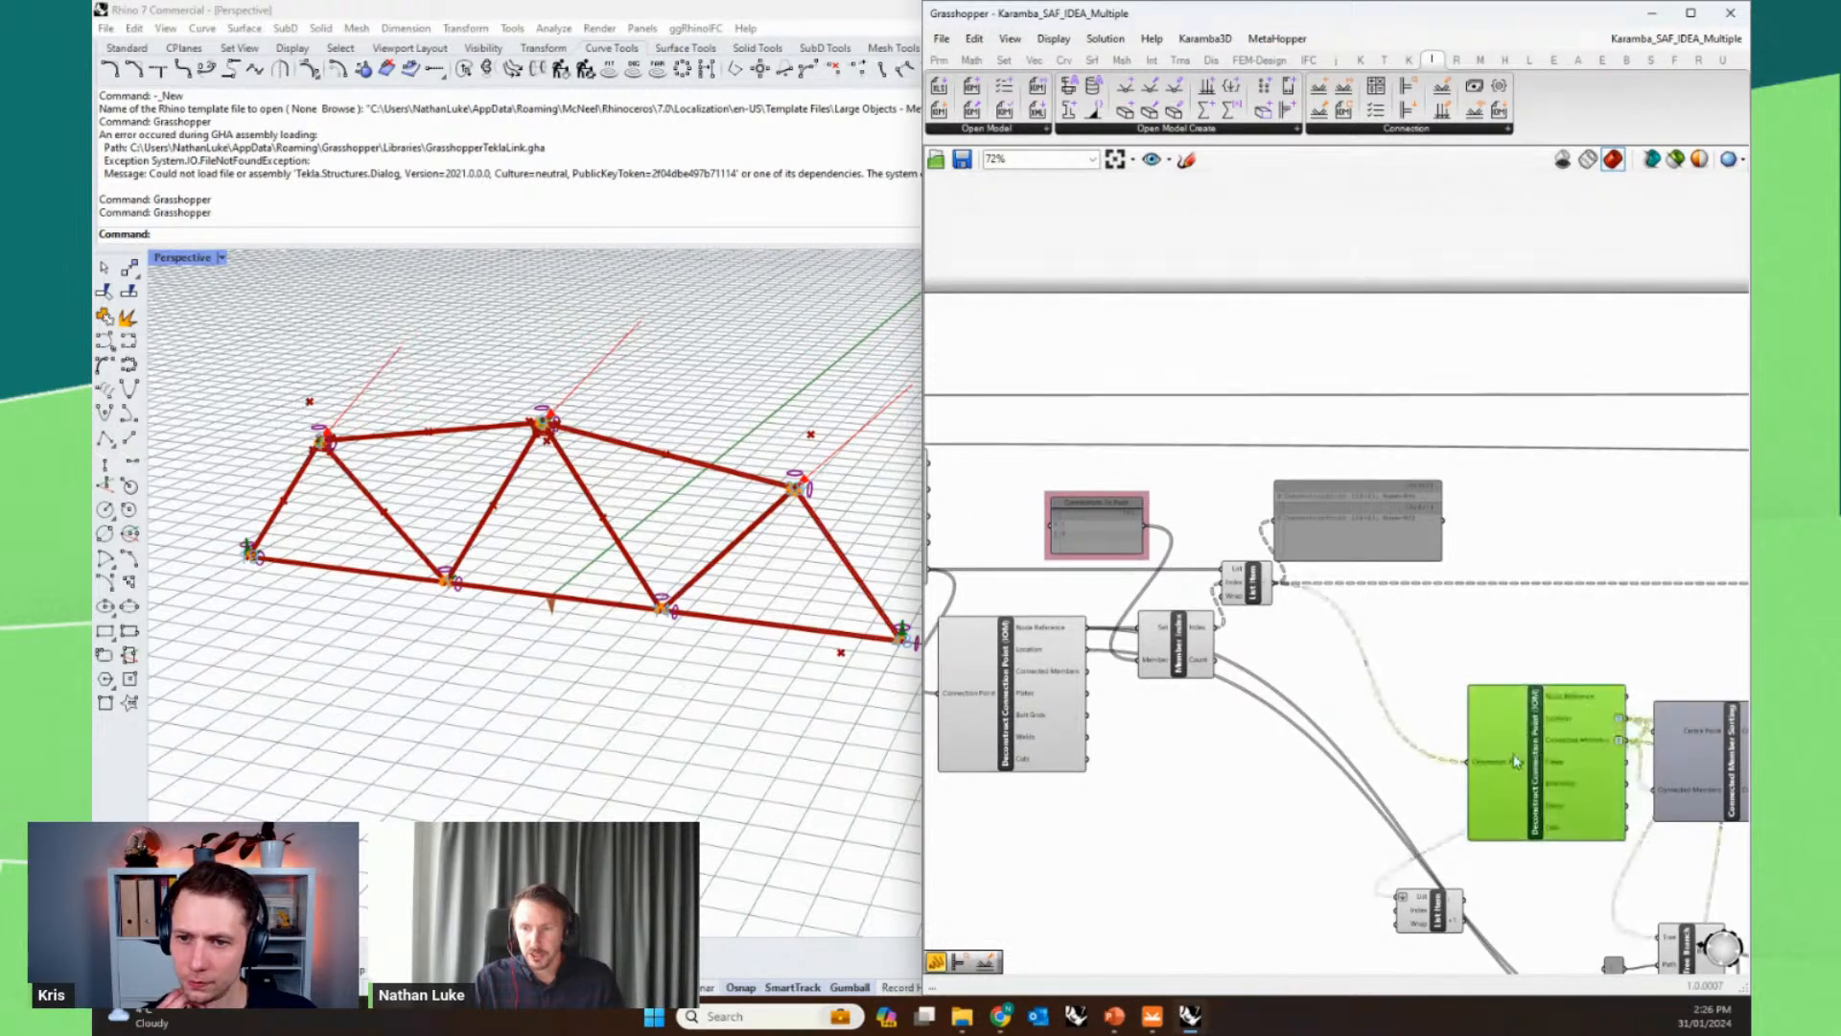
pyautogui.moveTo(1516, 761); pyautogui.dragTo(1415, 744)
# - Examine how List Item picks connection points using the Connections To Push panel
pyautogui.click(1253, 593)
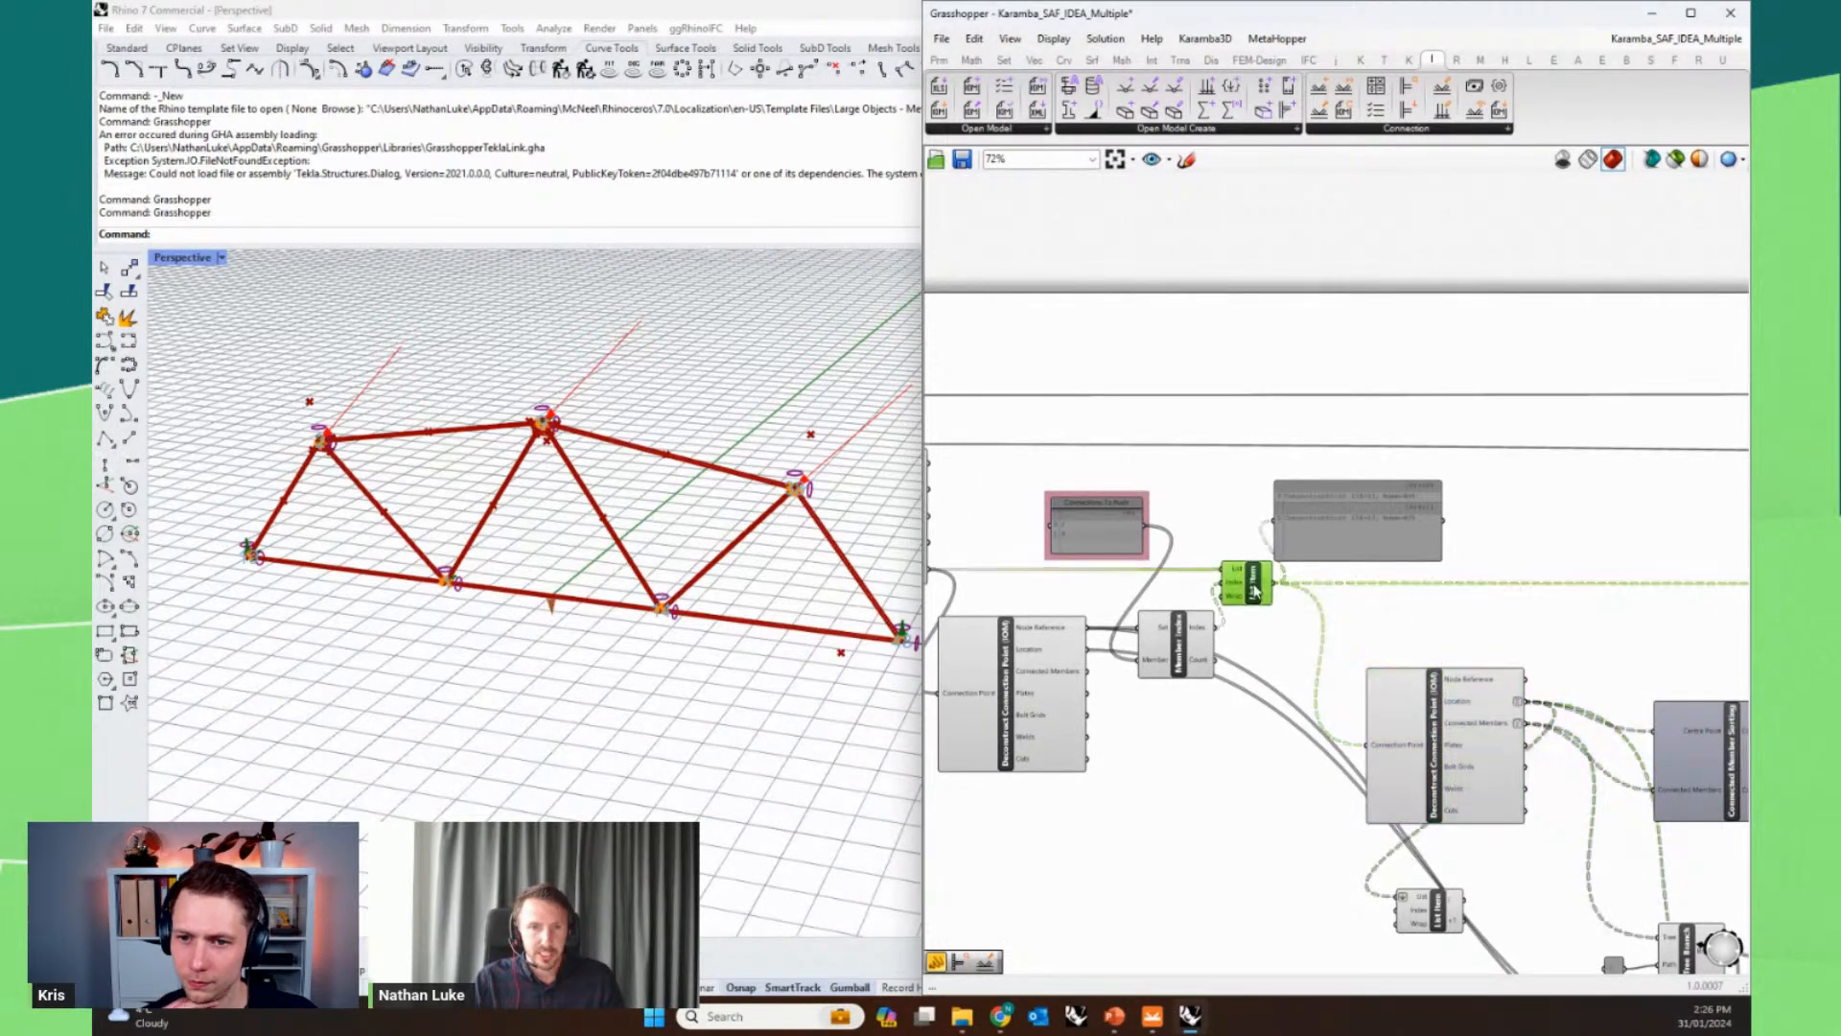
pyautogui.click(1216, 521)
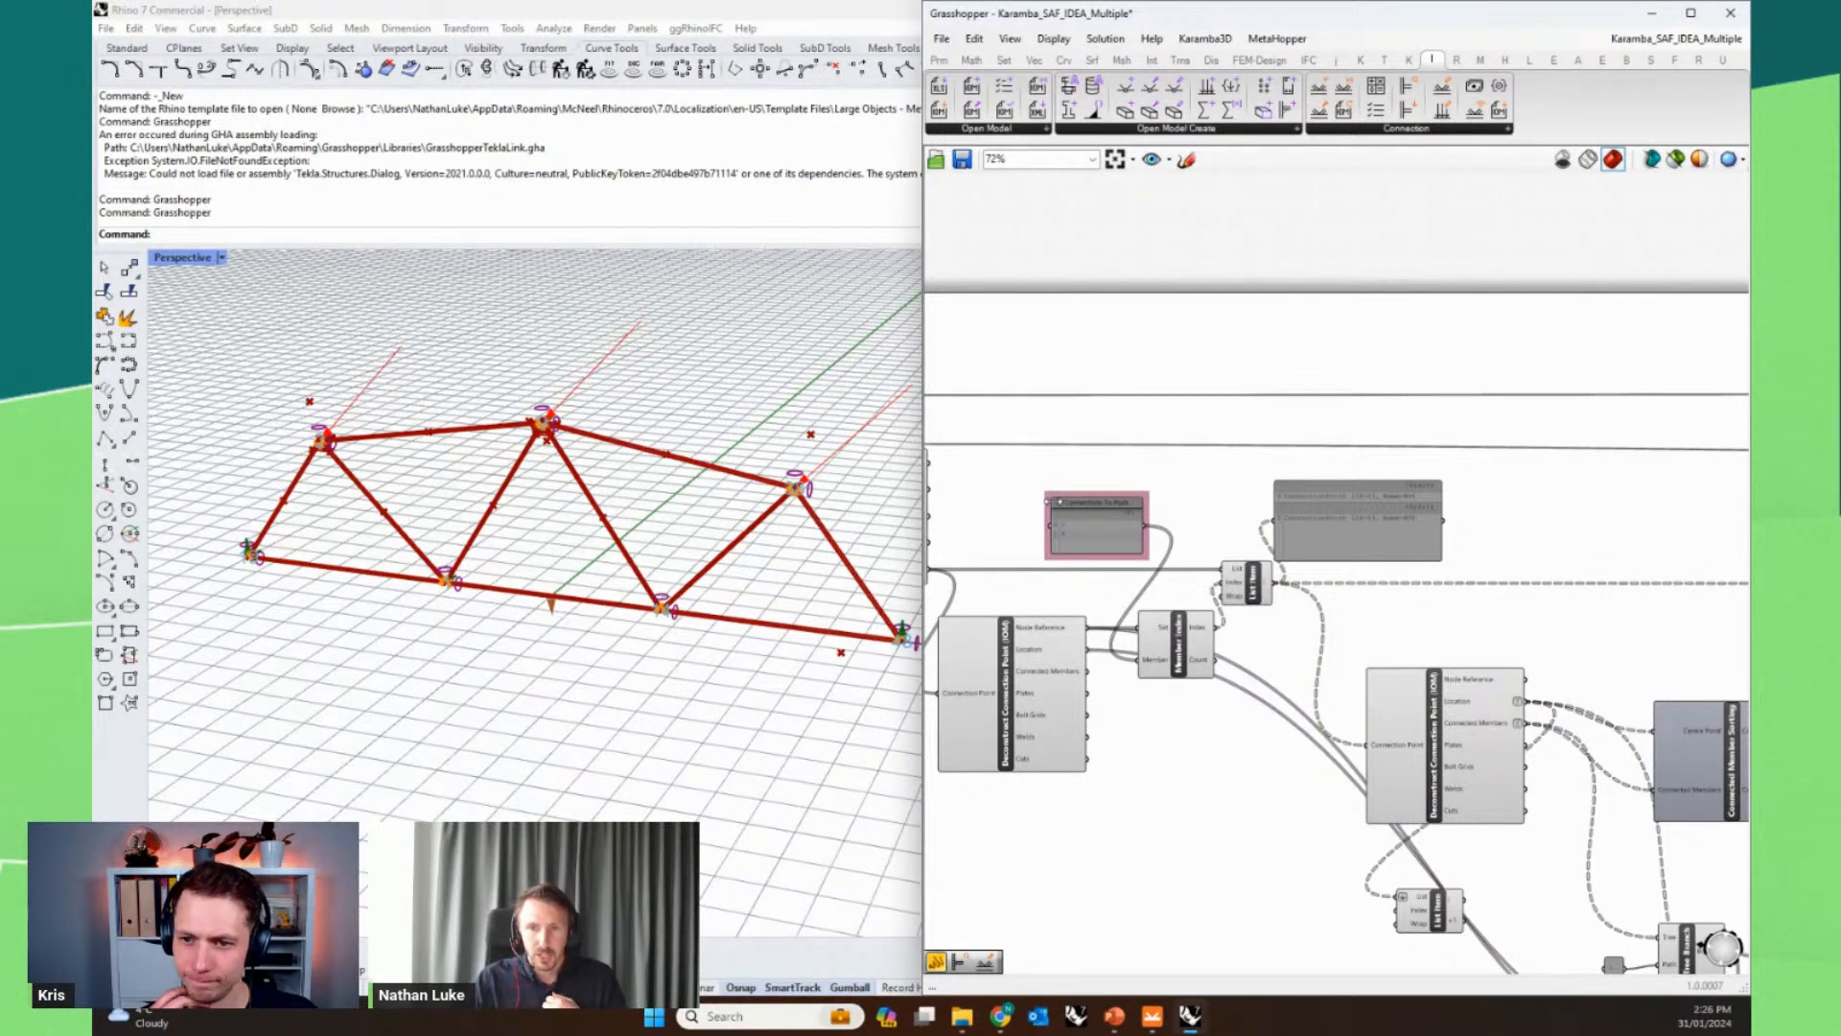
pyautogui.scroll(3, 1064, 520)
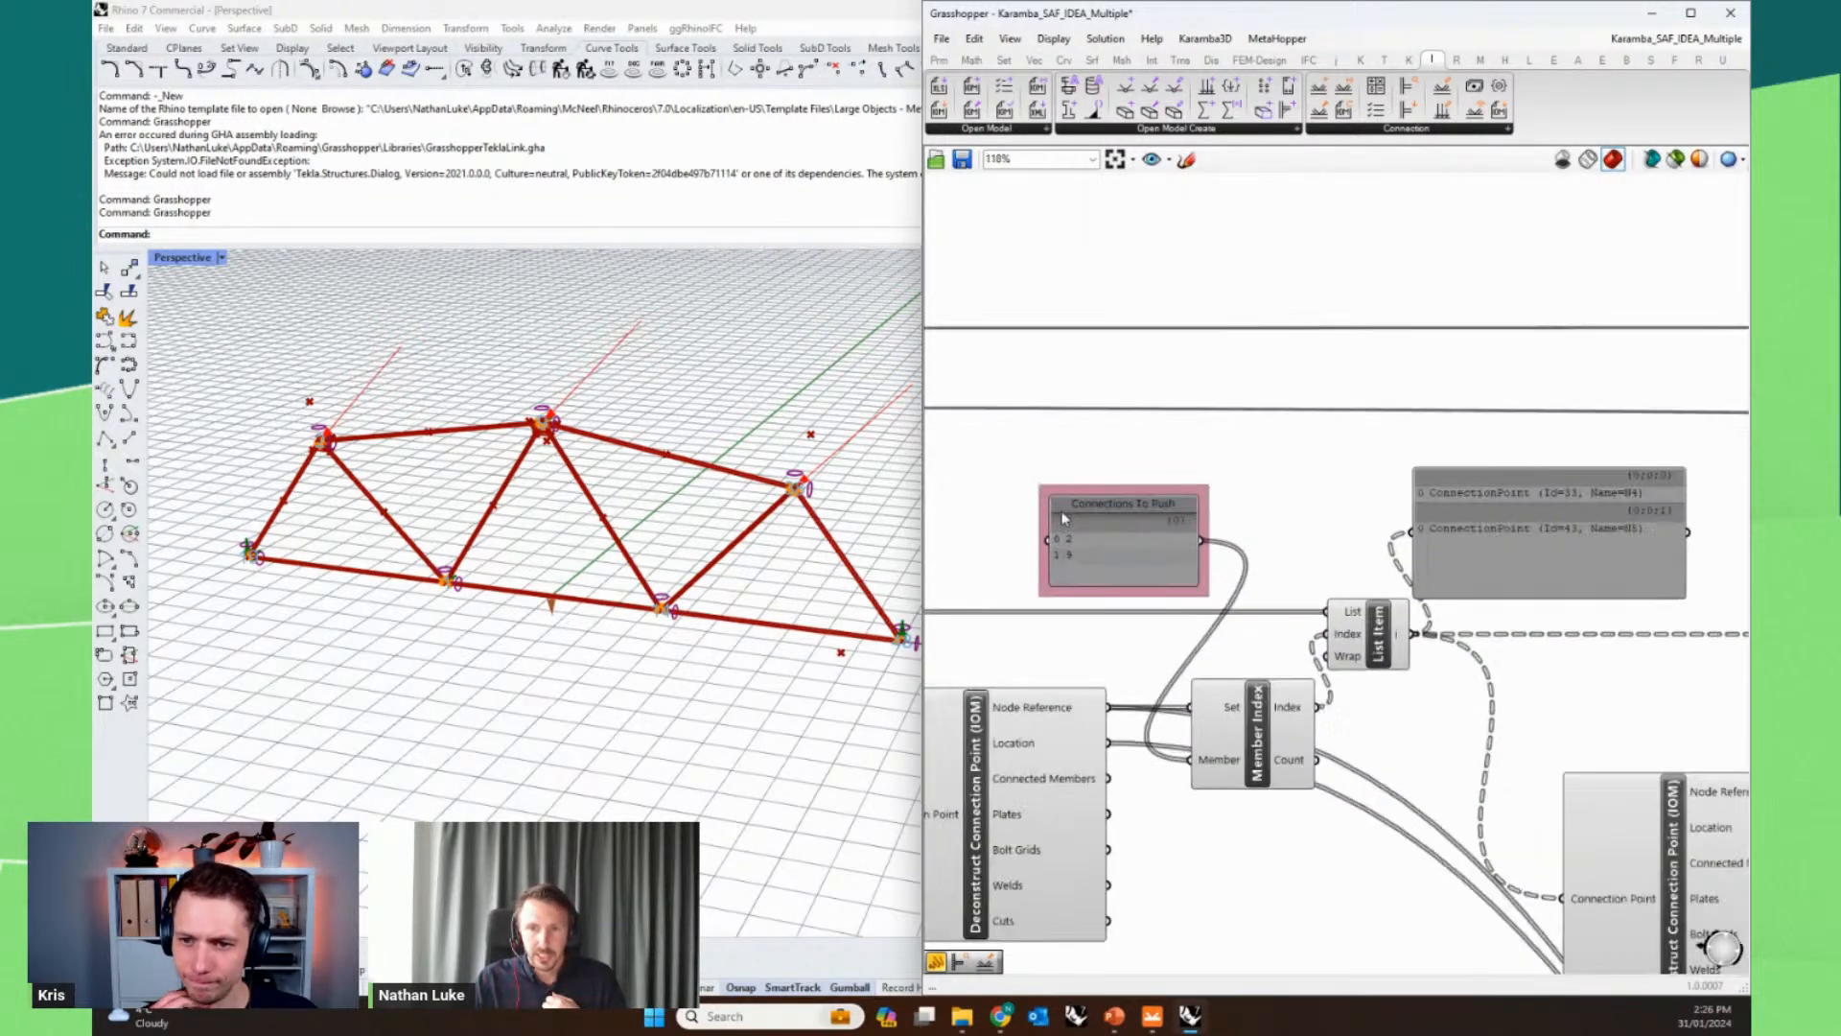
pyautogui.click(1384, 645)
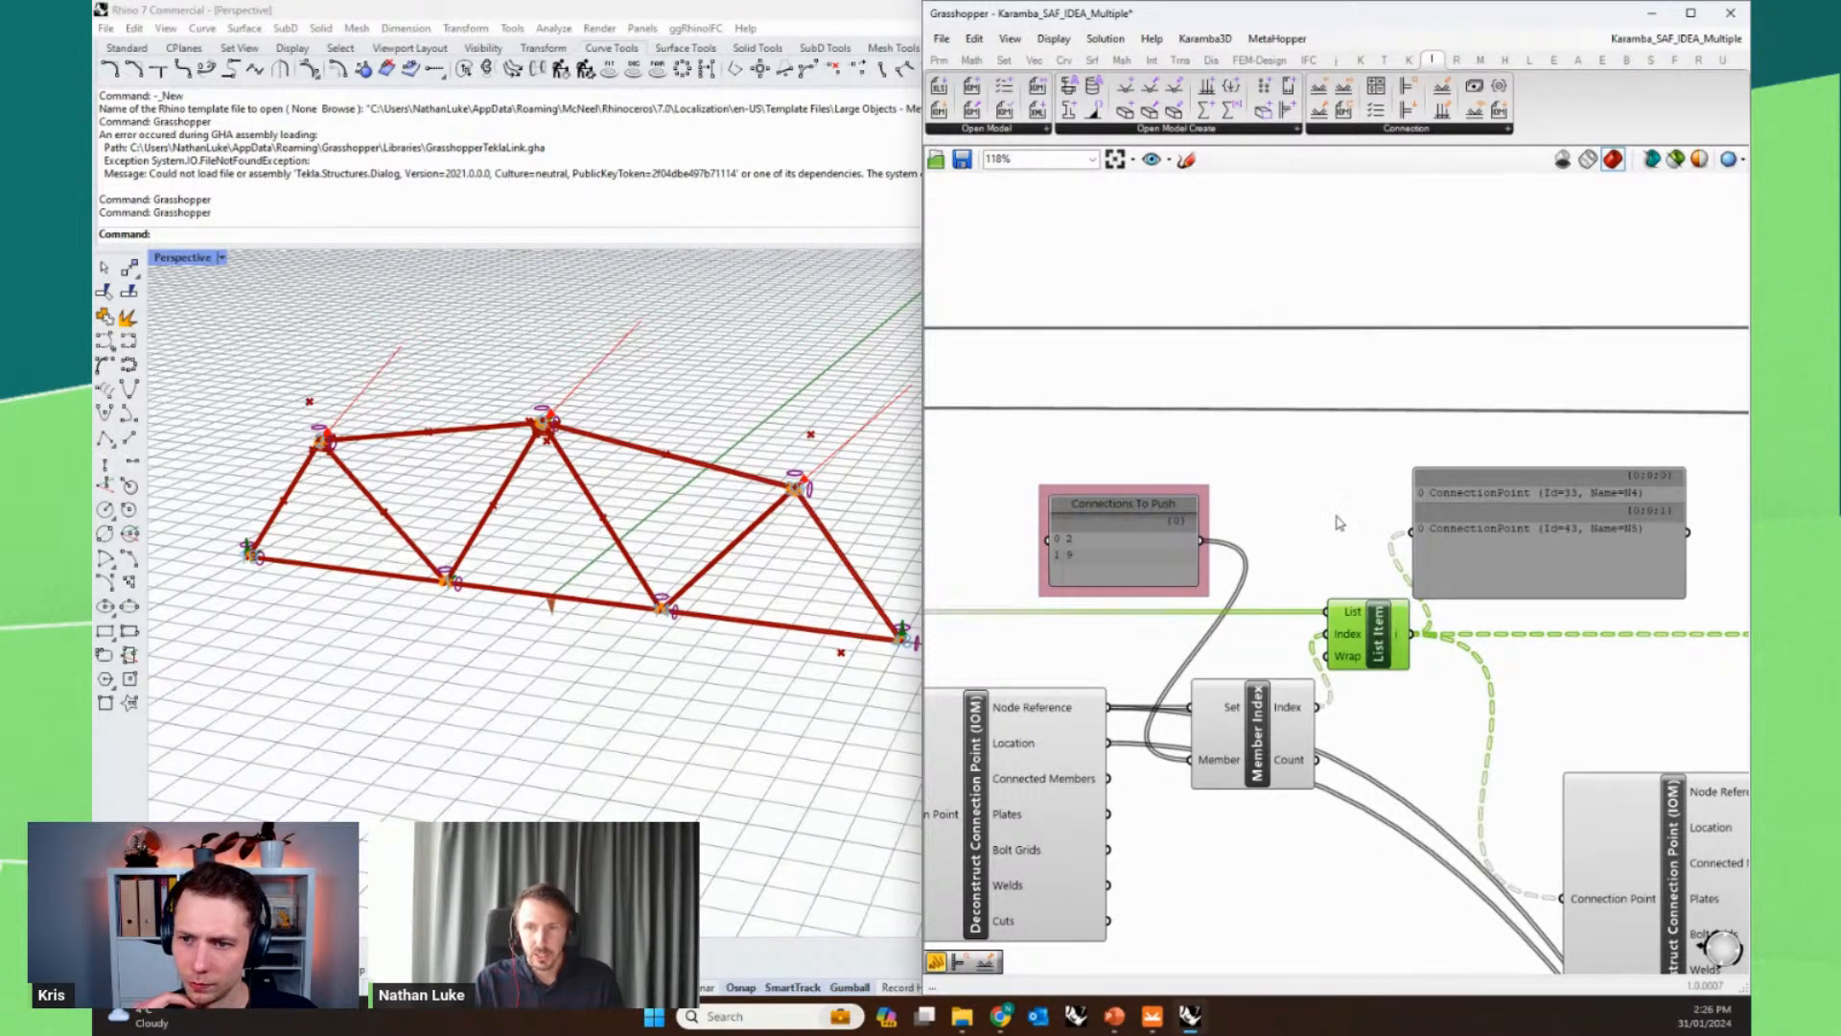
# - Add a Sphere component beside the Connections To Push panel and wire the List Item output to its Base input
pyautogui.click(1333, 516)
pyautogui.doubleClick(1331, 515)
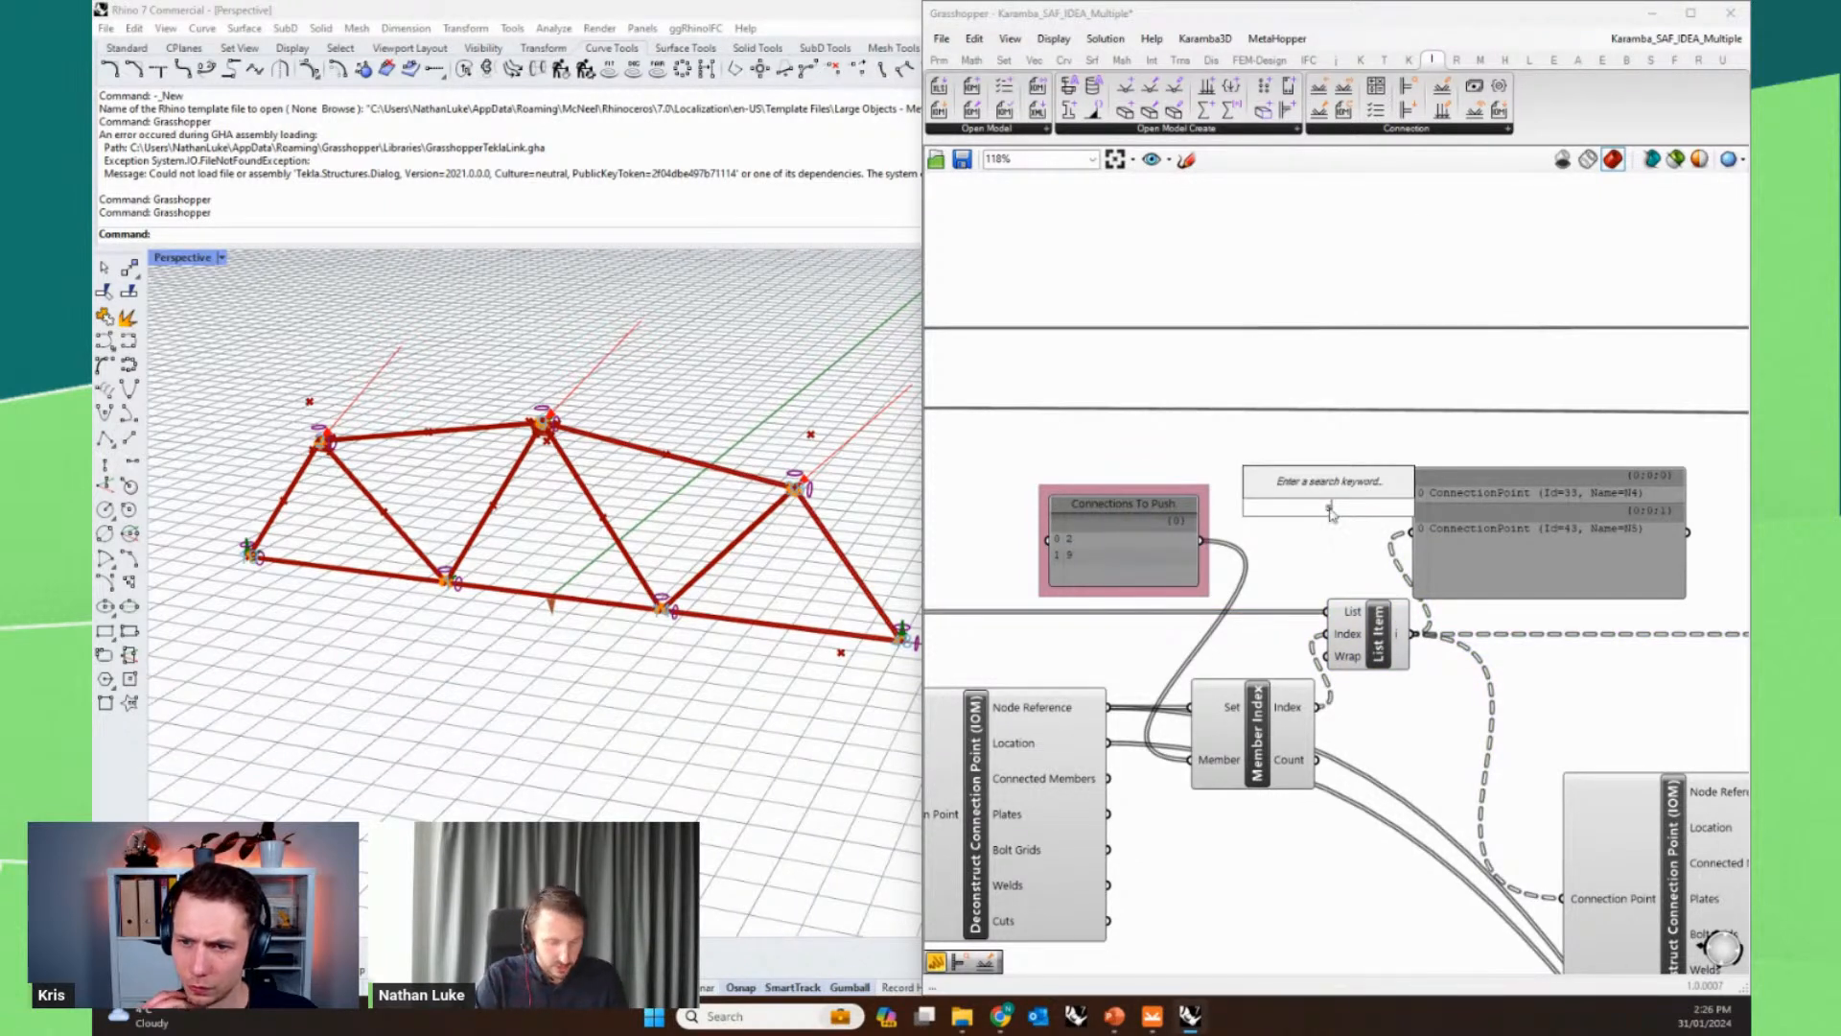
pyautogui.write('sho')
pyautogui.press('BackSpace')
pyautogui.write('p')
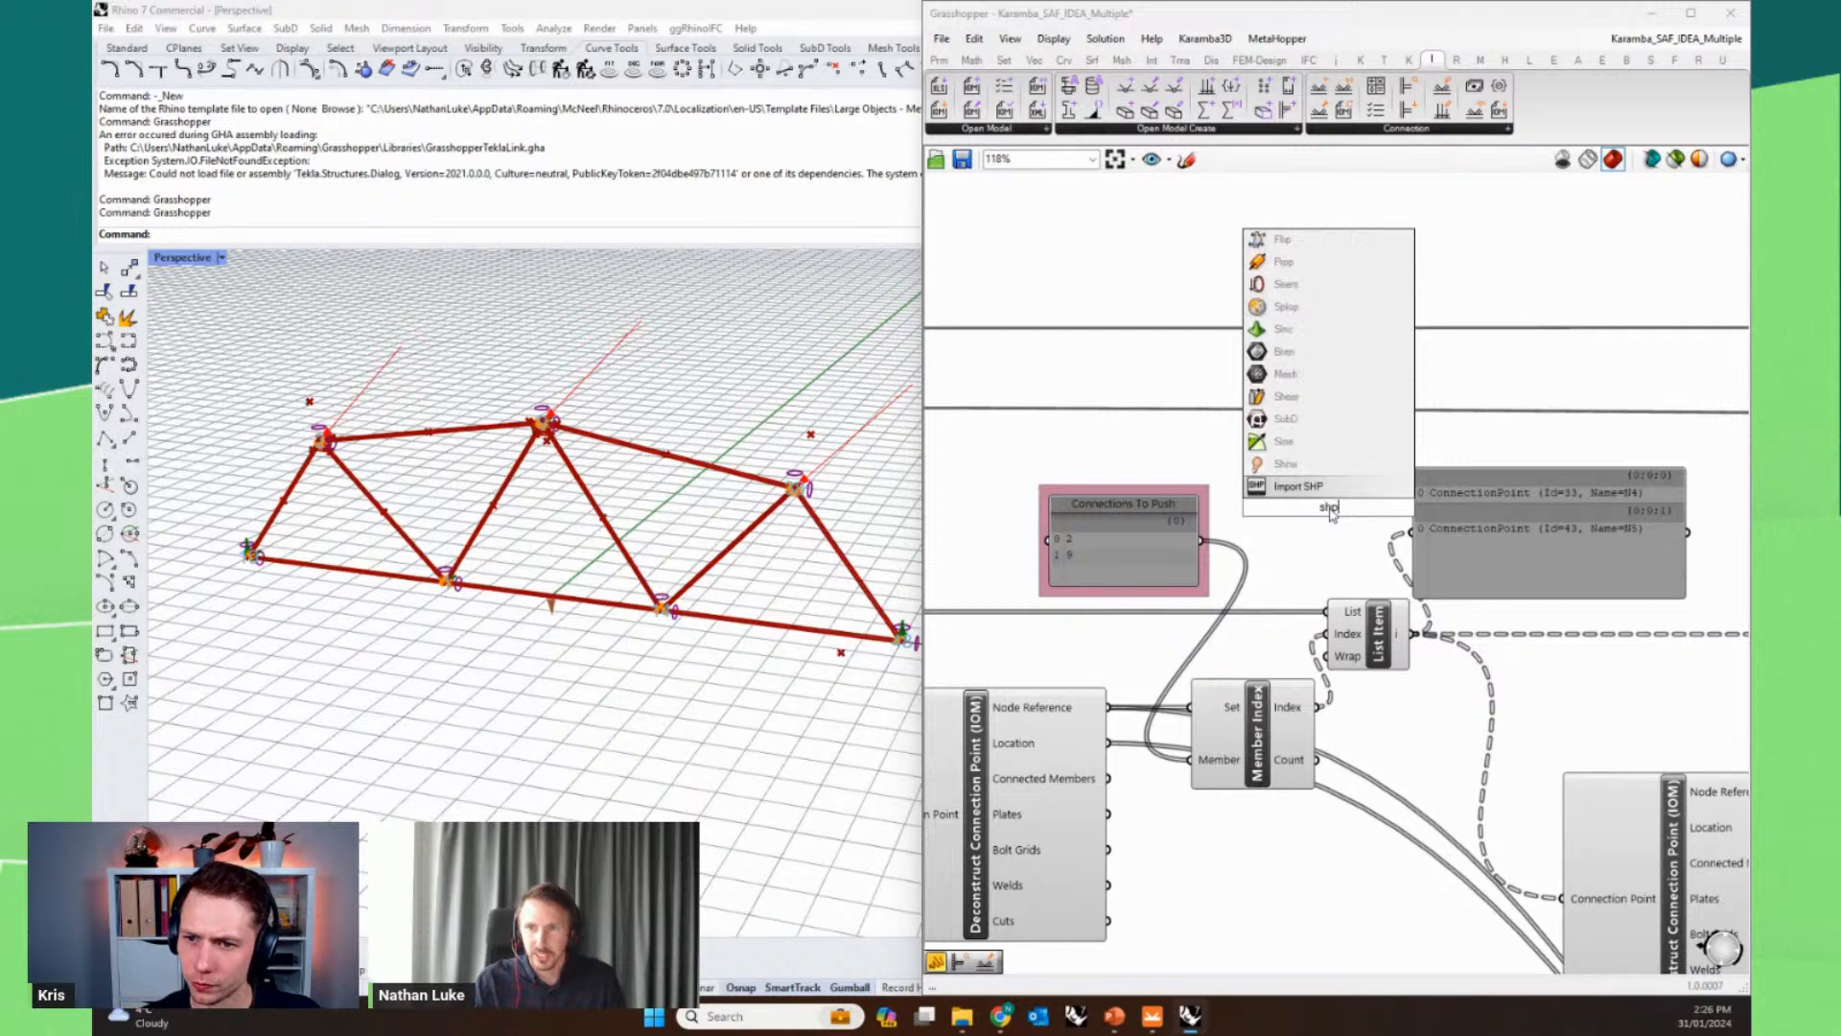
pyautogui.press('BackSpace')
pyautogui.press('BackSpace')
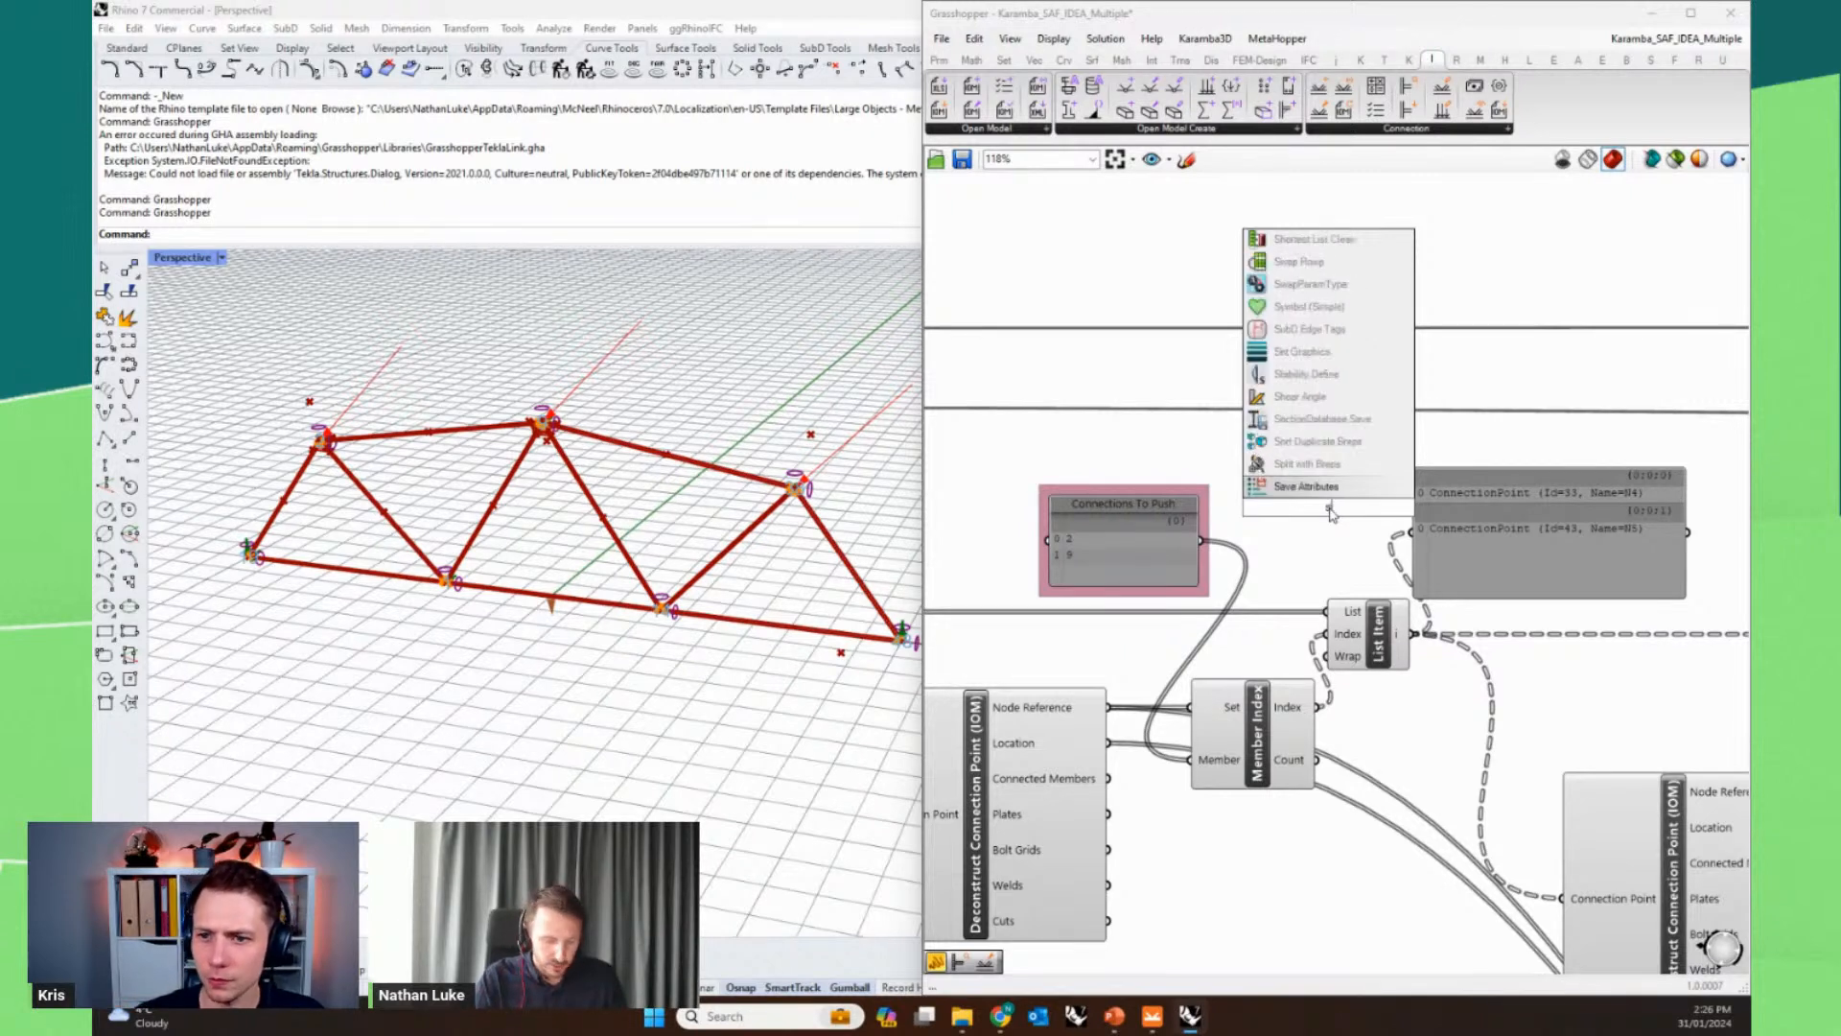
pyautogui.write('pher')
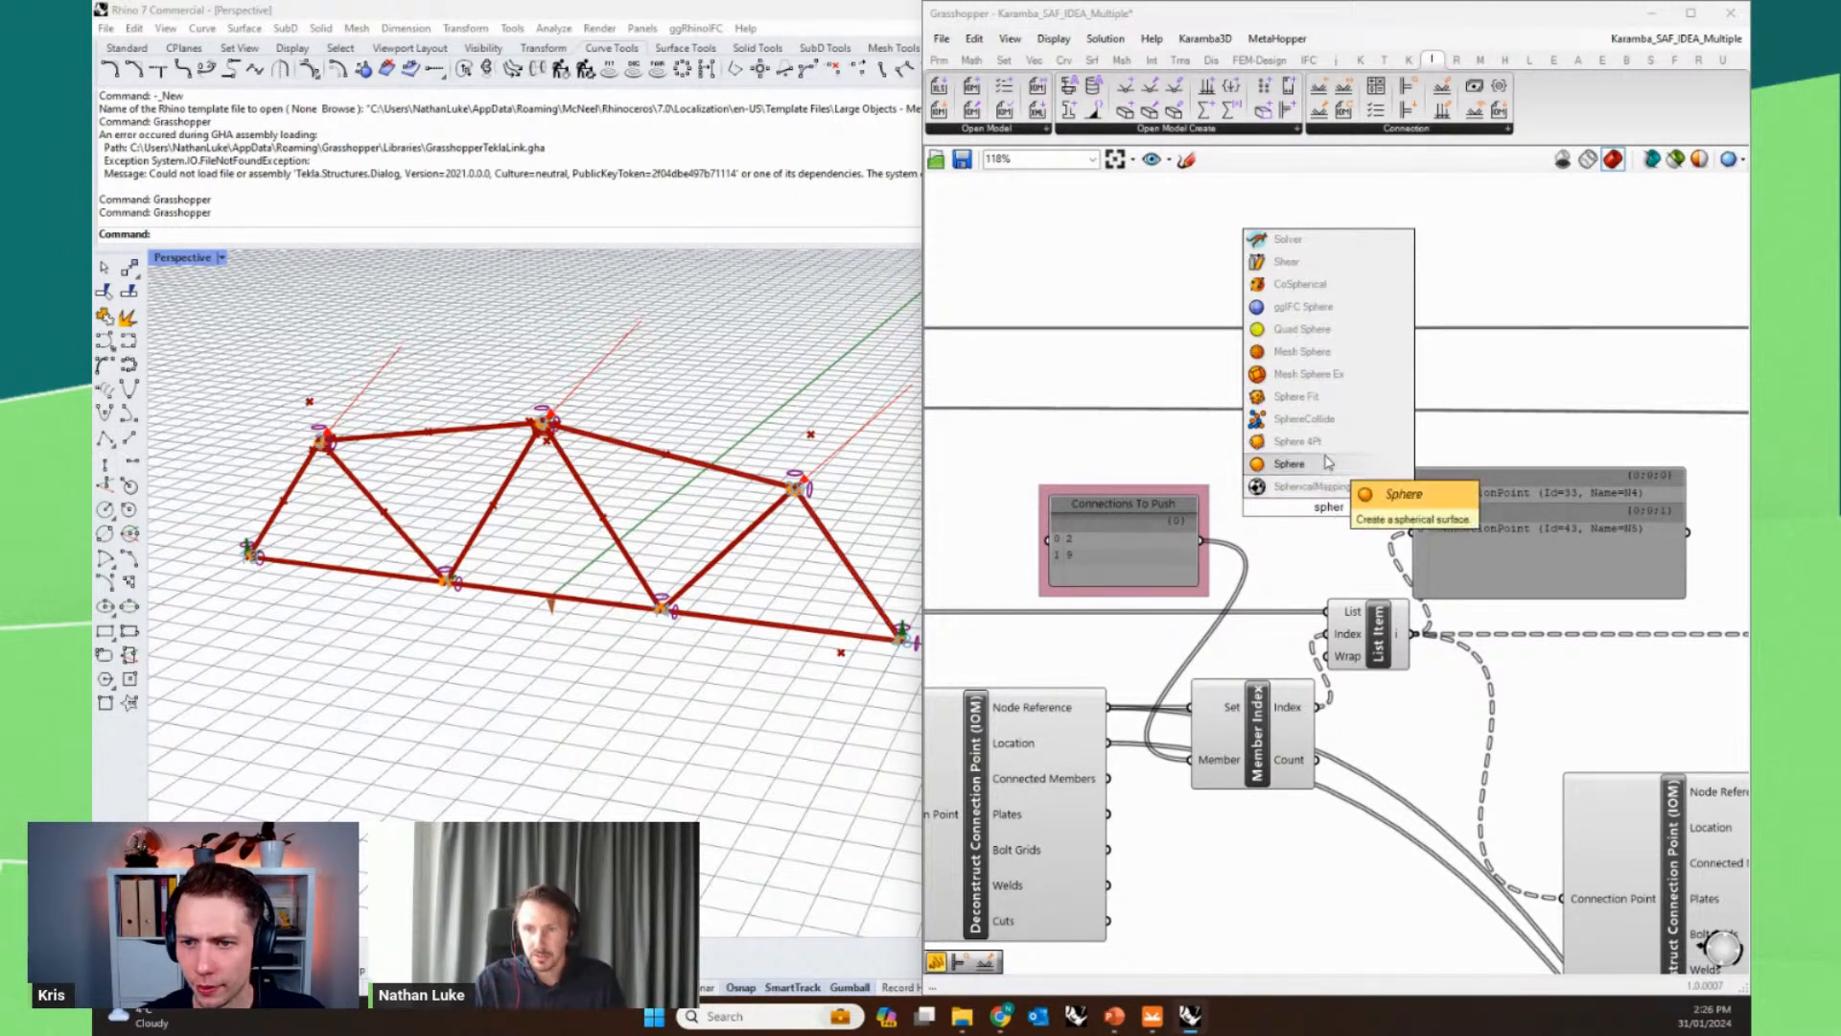
pyautogui.click(1328, 466)
pyautogui.moveTo(1414, 633); pyautogui.dragTo(1331, 483)
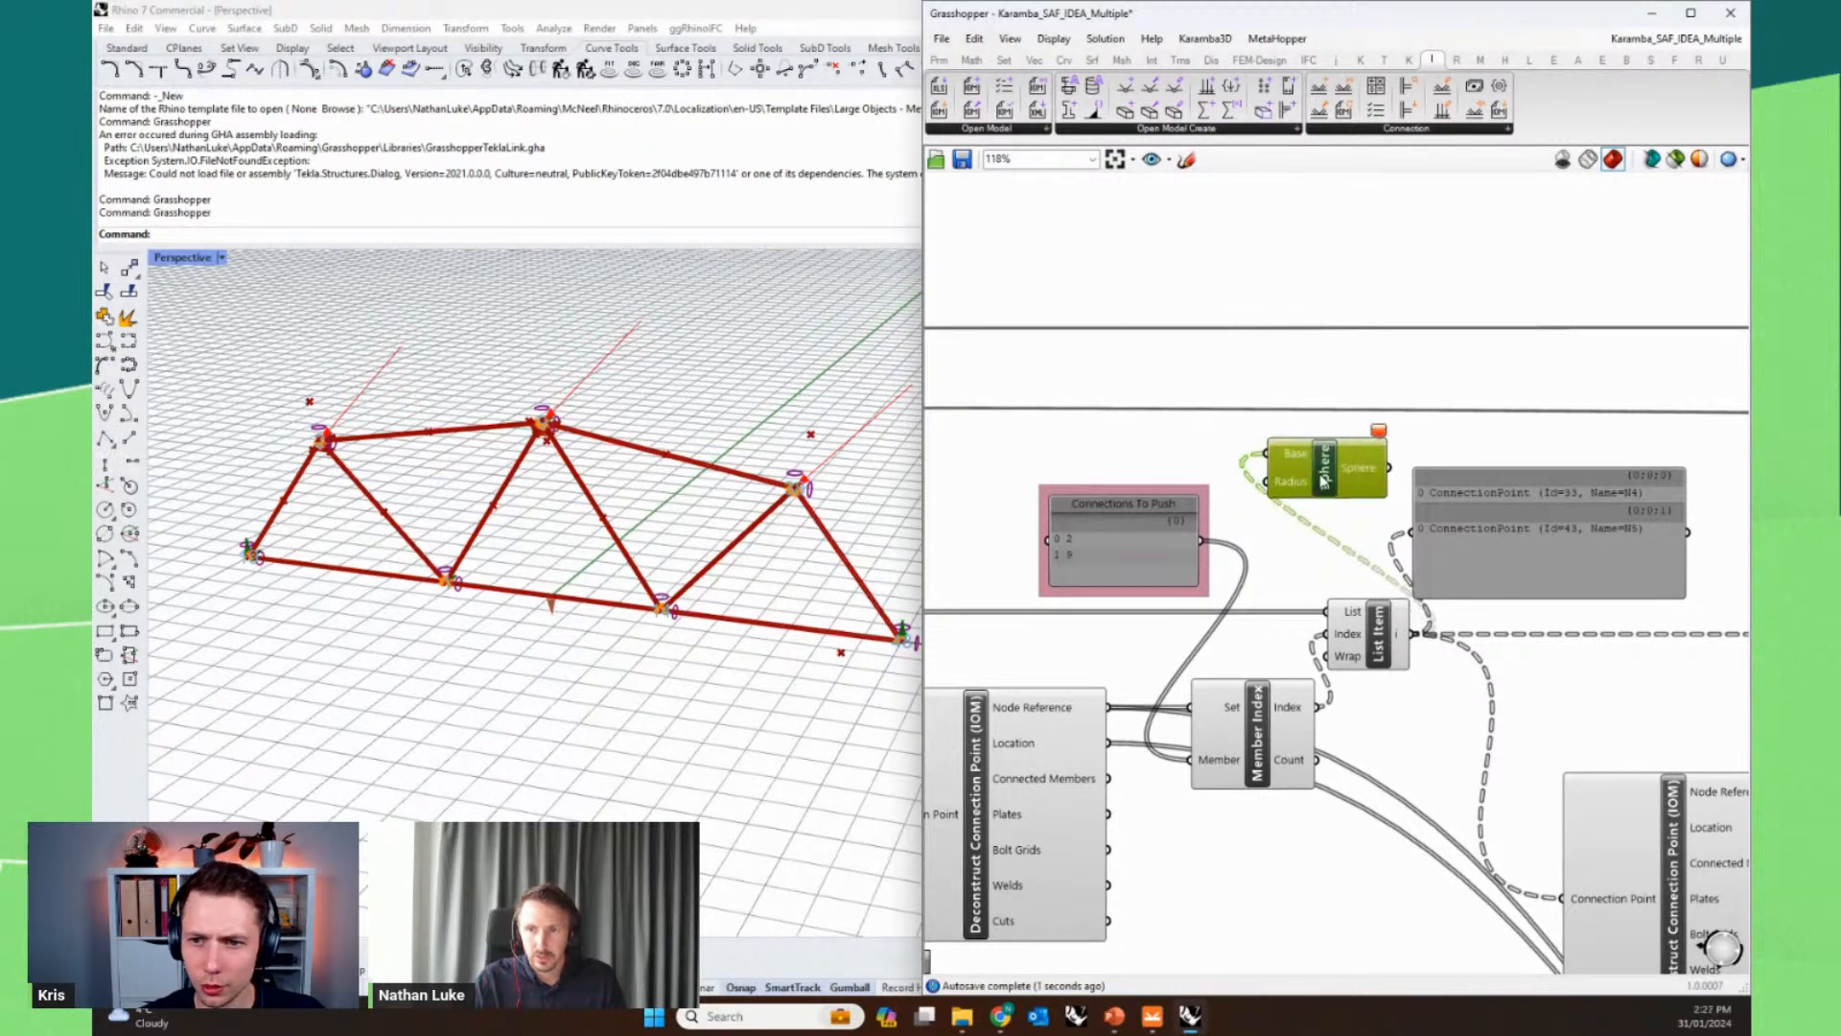
# - Add a Point parameter below the Sphere component and route the List Item output through it into the Sphere's Base input
pyautogui.click(1290, 566)
pyautogui.doubleClick(1290, 566)
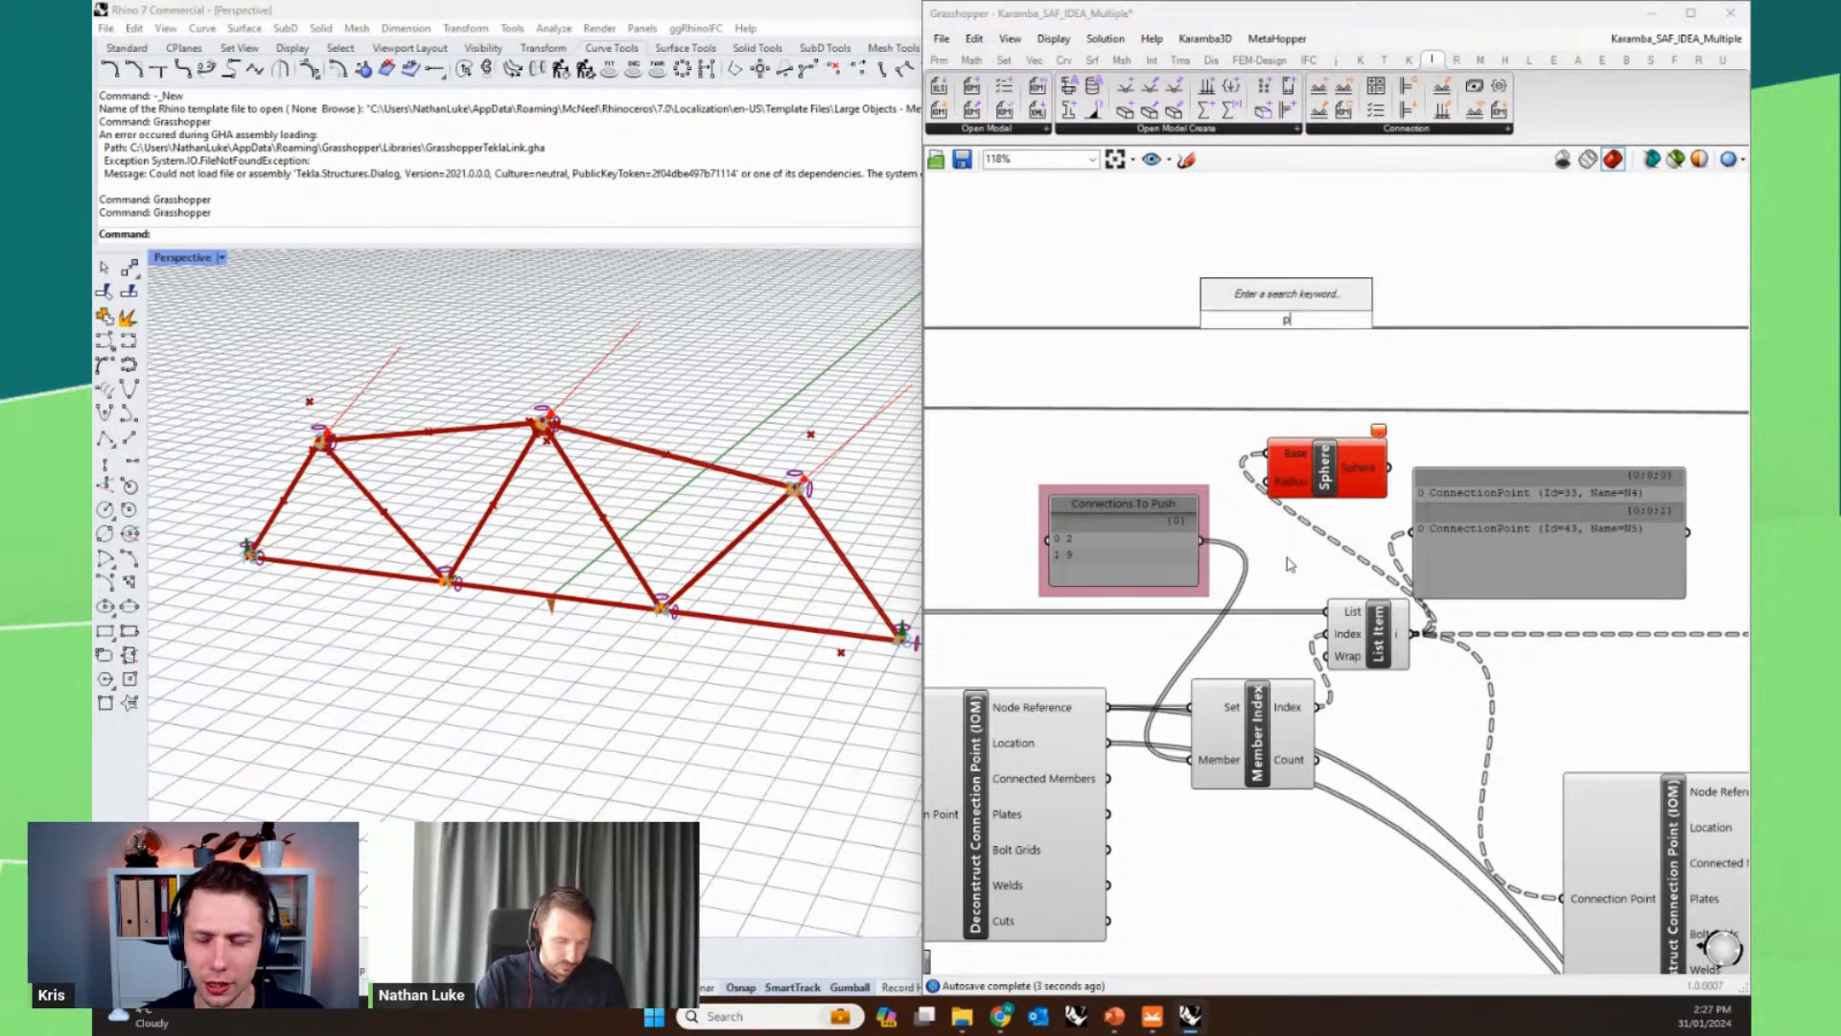
pyautogui.write('point')
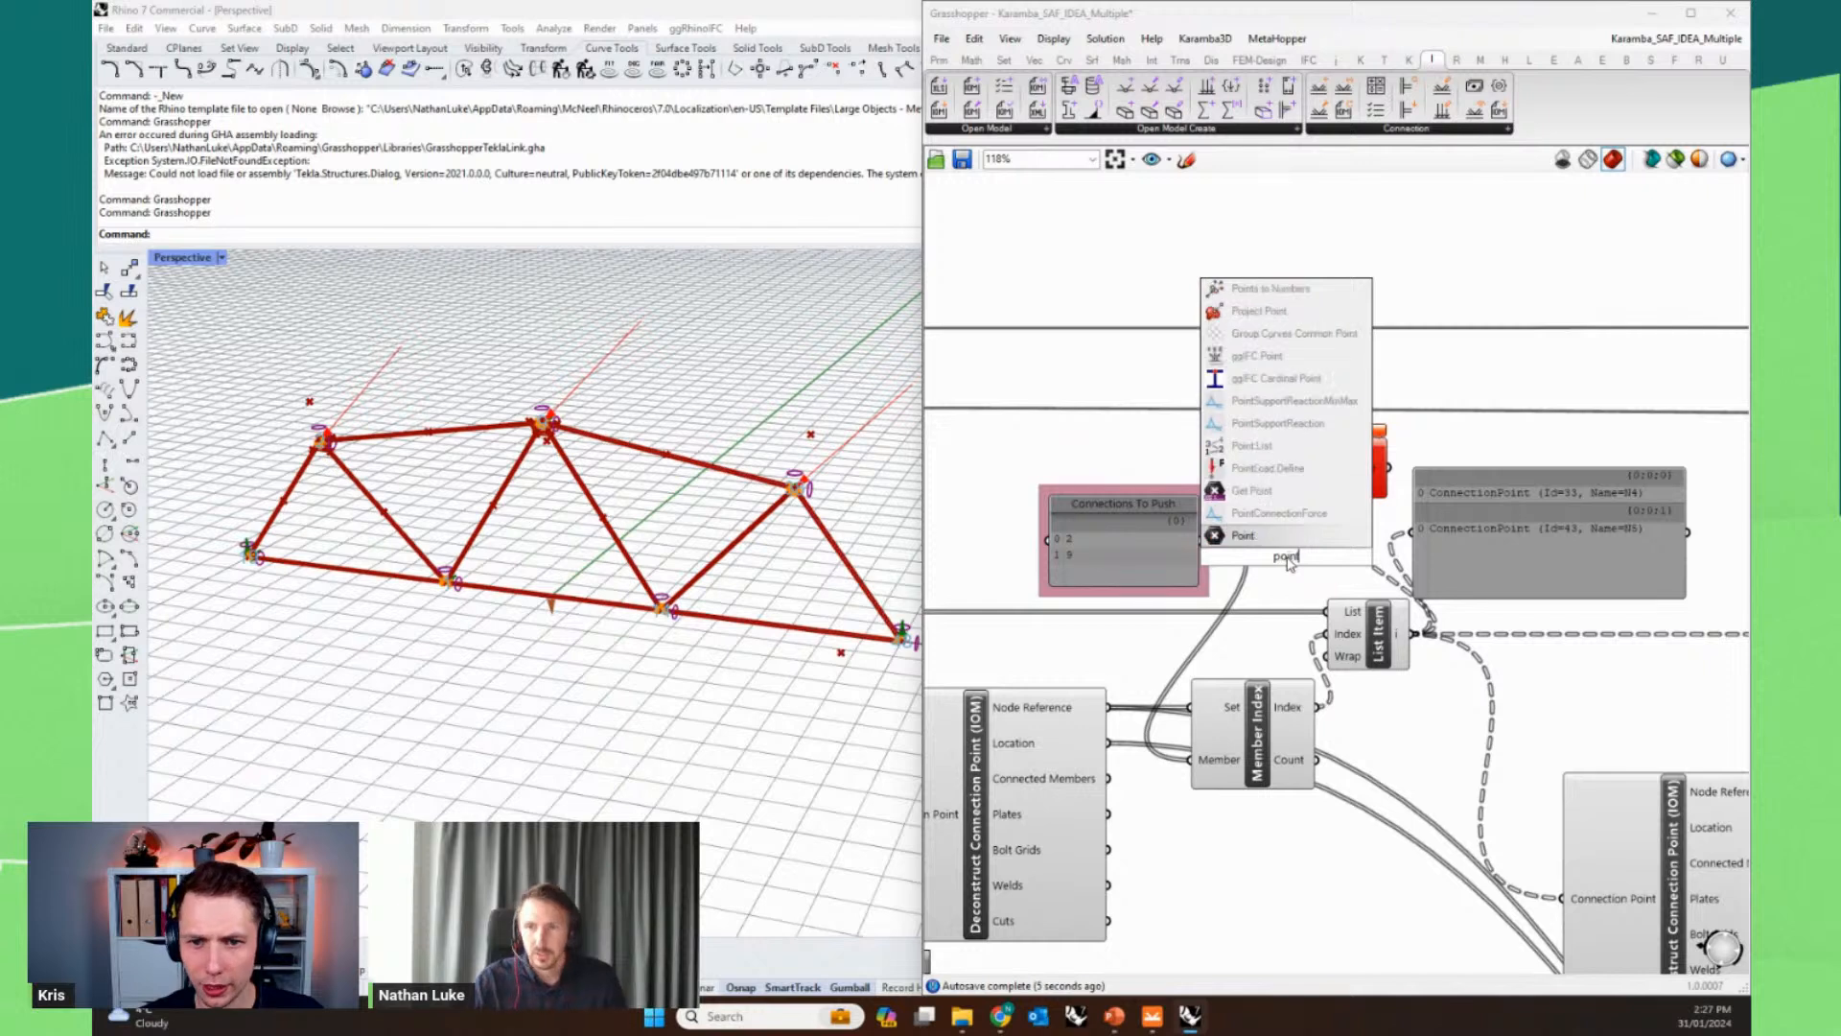
pyautogui.click(1301, 537)
pyautogui.moveTo(1414, 633); pyautogui.dragTo(1268, 453)
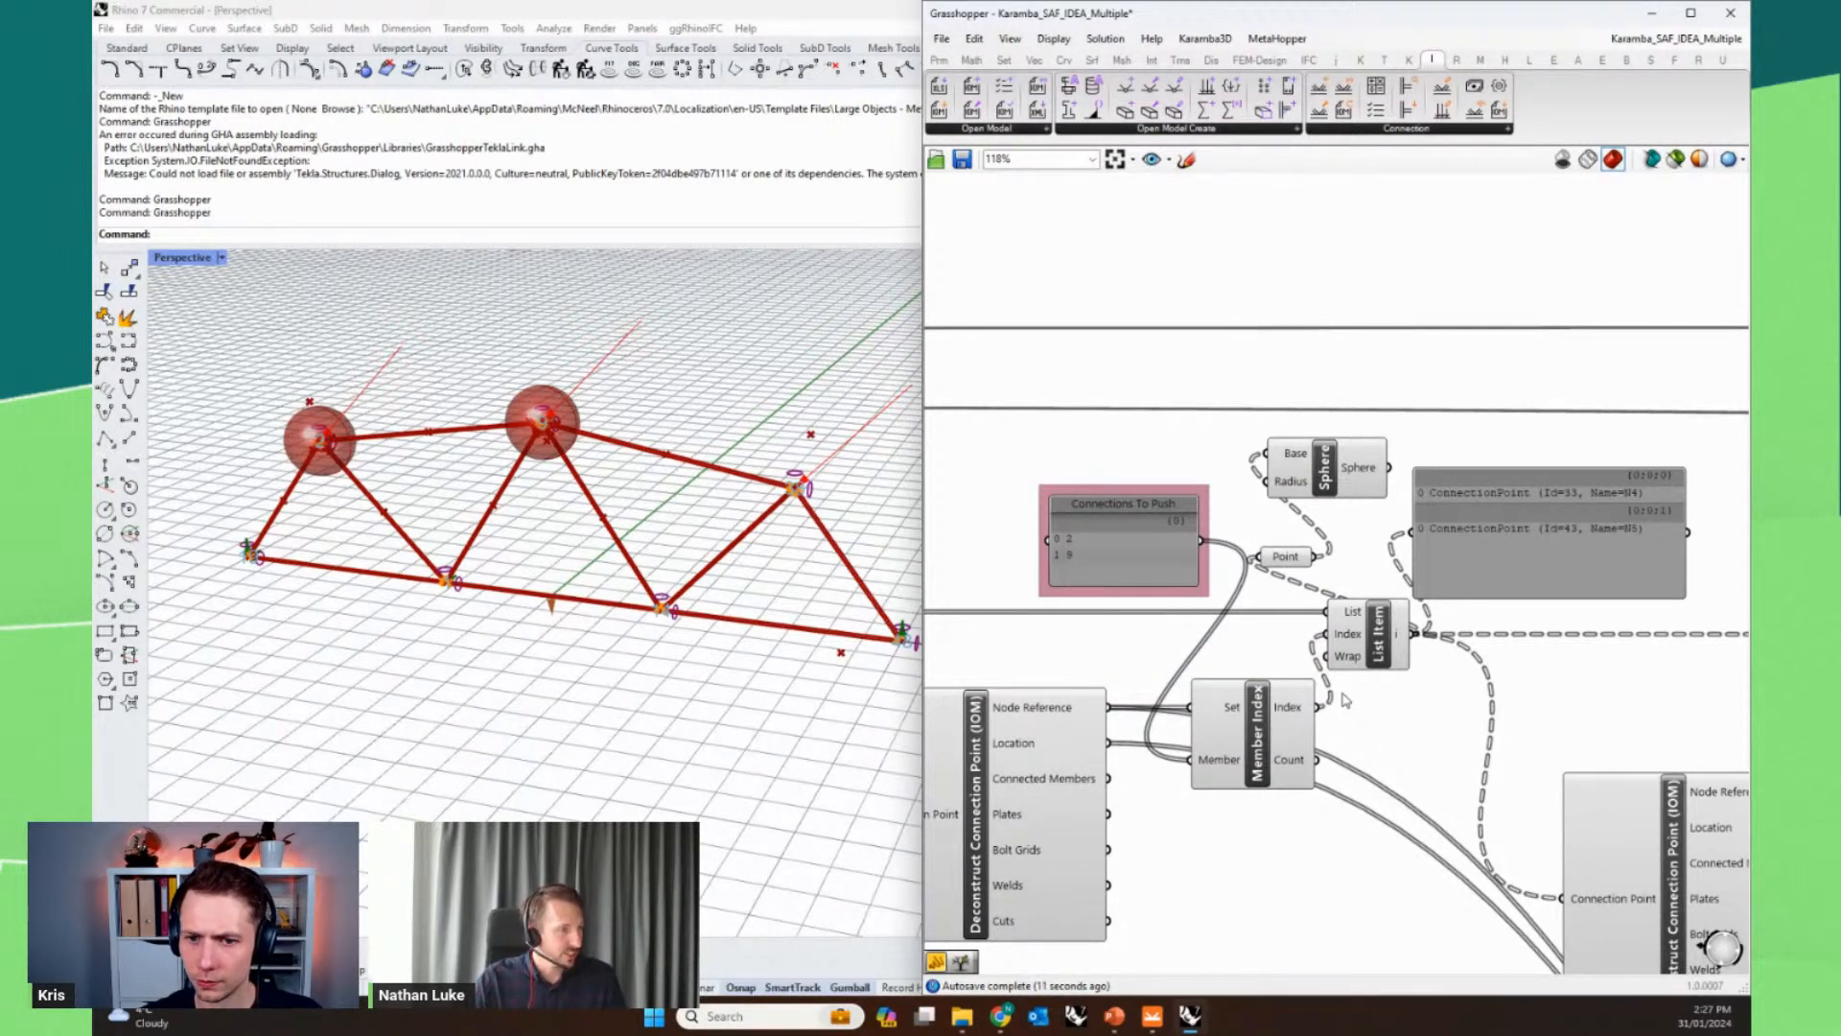
# - Move the List Item component below Deconstruct Connection Point closer to the Tree Branch component
pyautogui.moveTo(1429, 754); pyautogui.dragTo(1310, 676, button='right')
pyautogui.moveTo(1559, 655); pyautogui.dragTo(1480, 611, button='right')
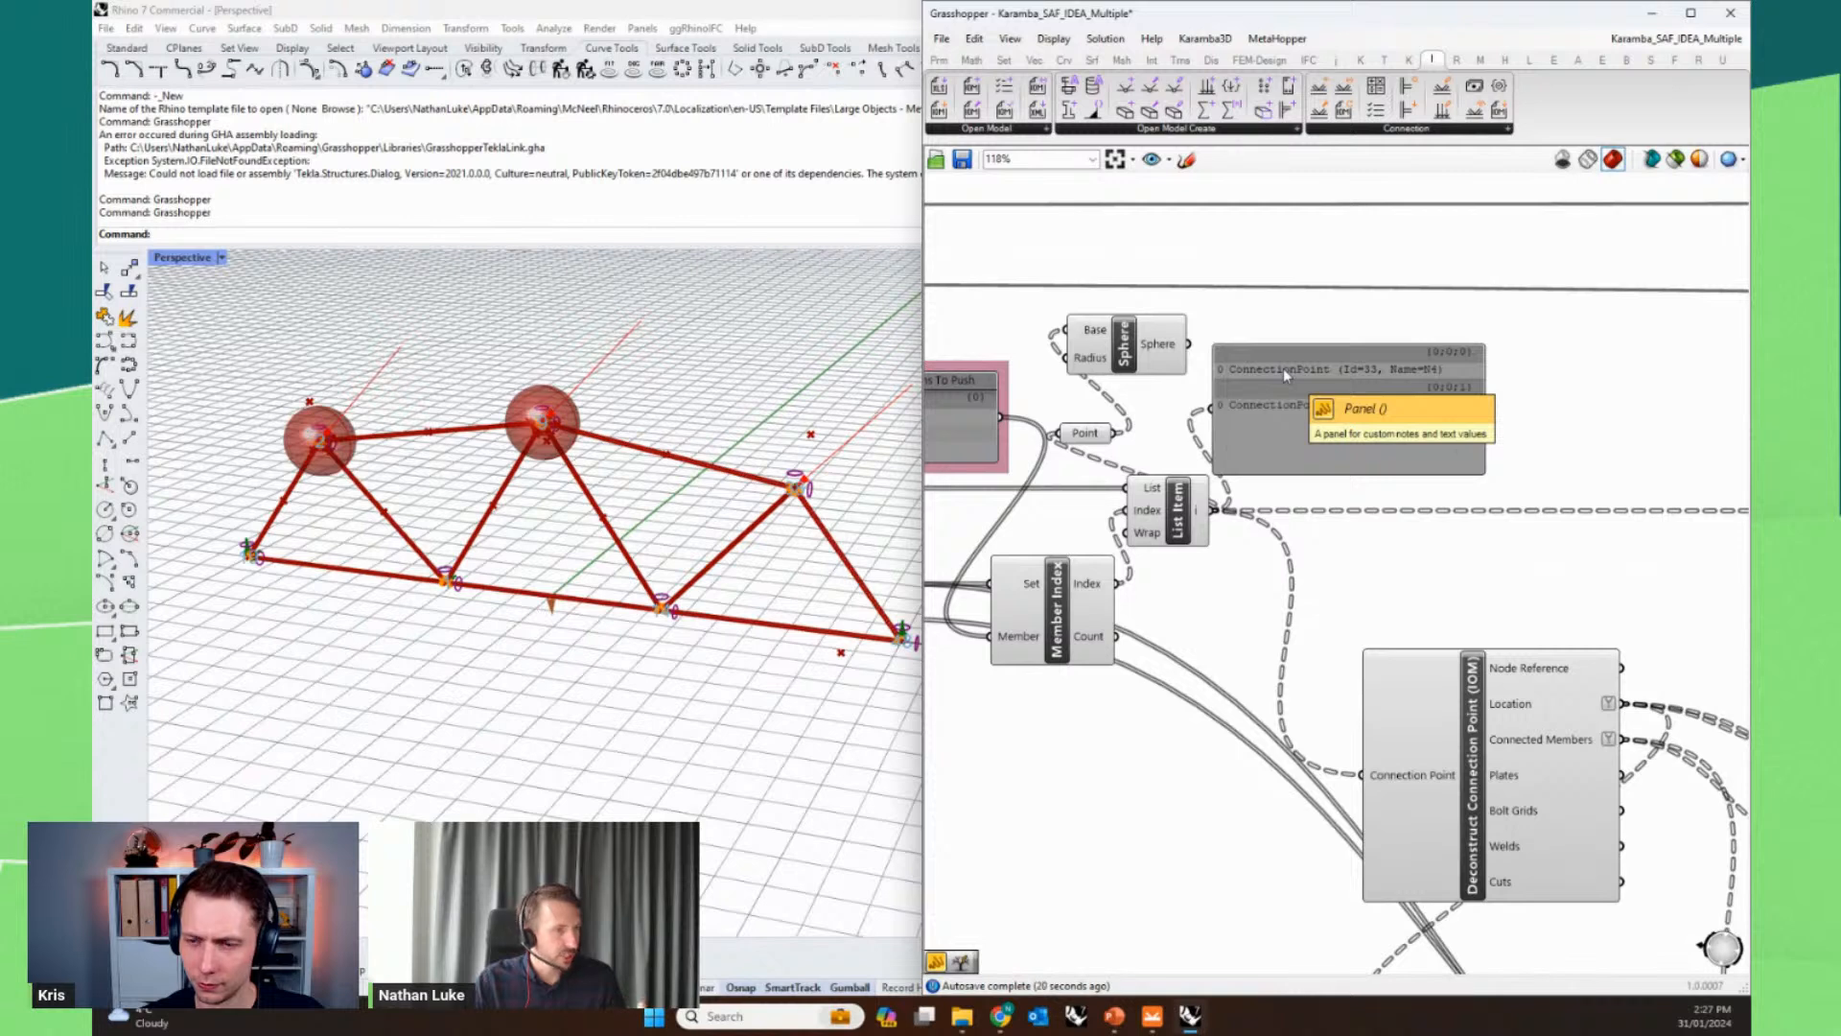
pyautogui.moveTo(1634, 581); pyautogui.dragTo(1392, 526, button='right')
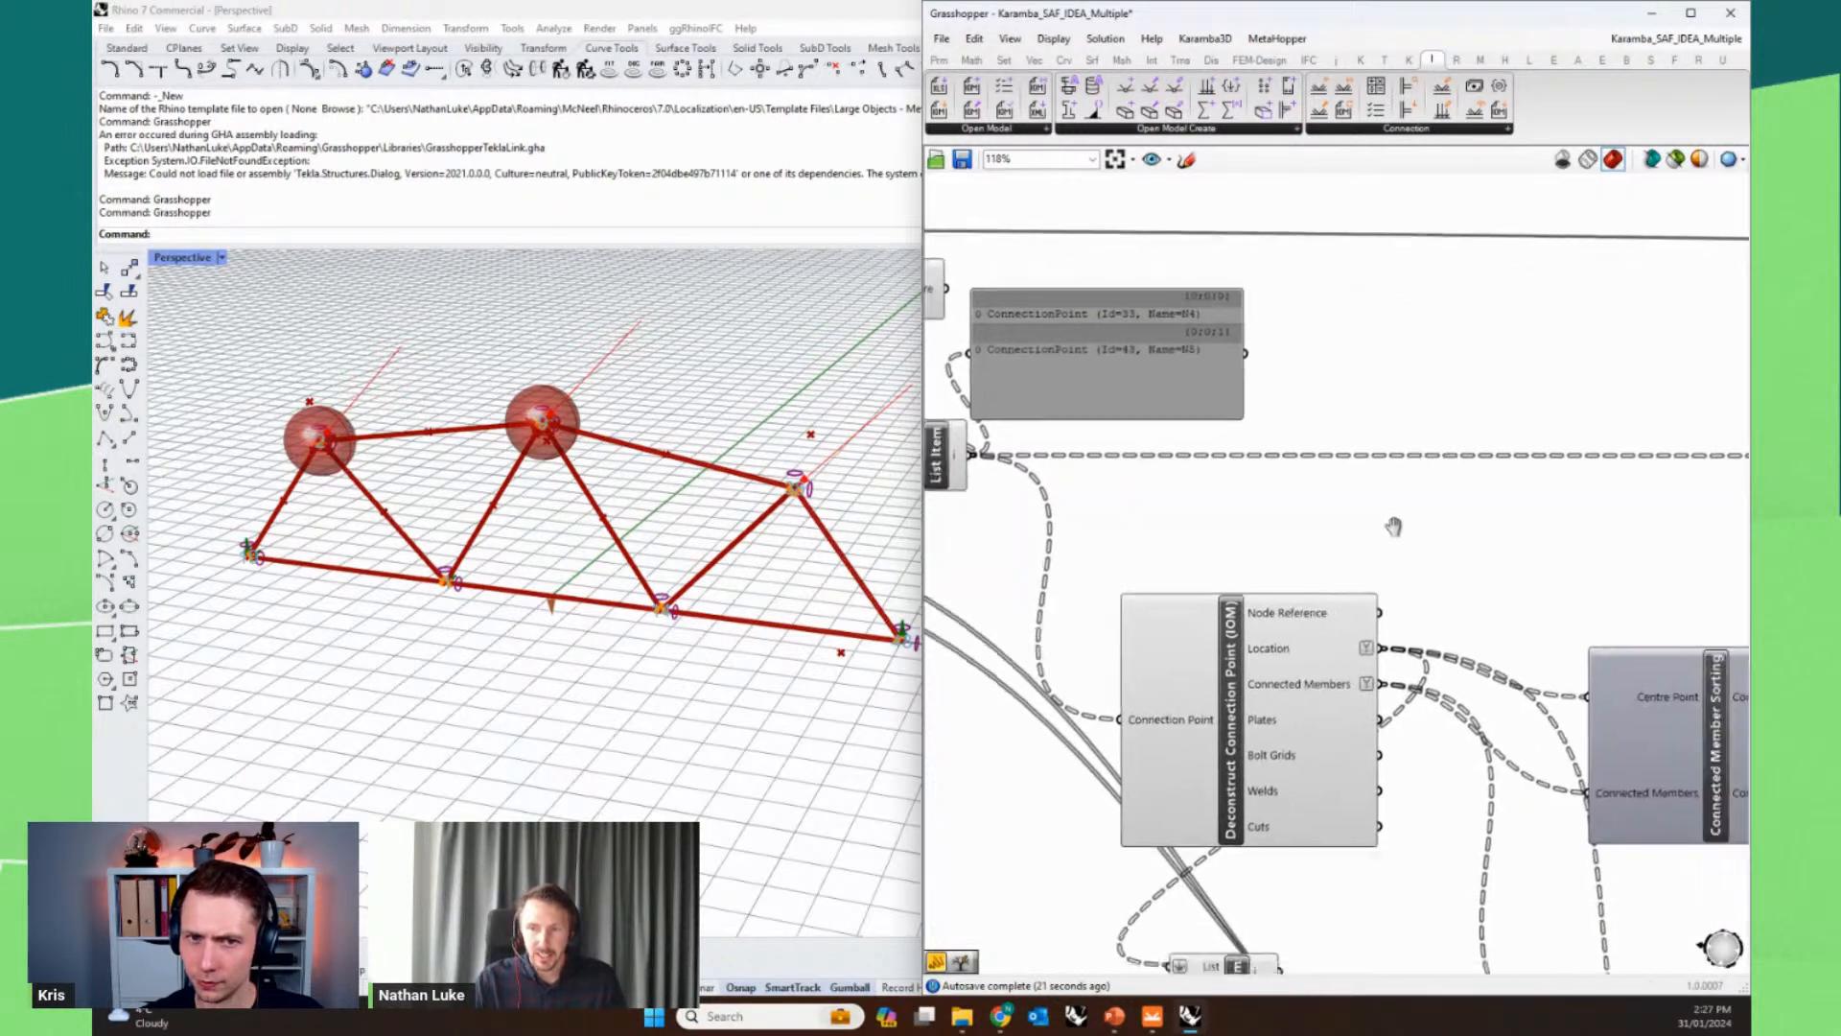
pyautogui.click(1260, 709)
pyautogui.moveTo(1291, 824); pyautogui.dragTo(1212, 638, button='right')
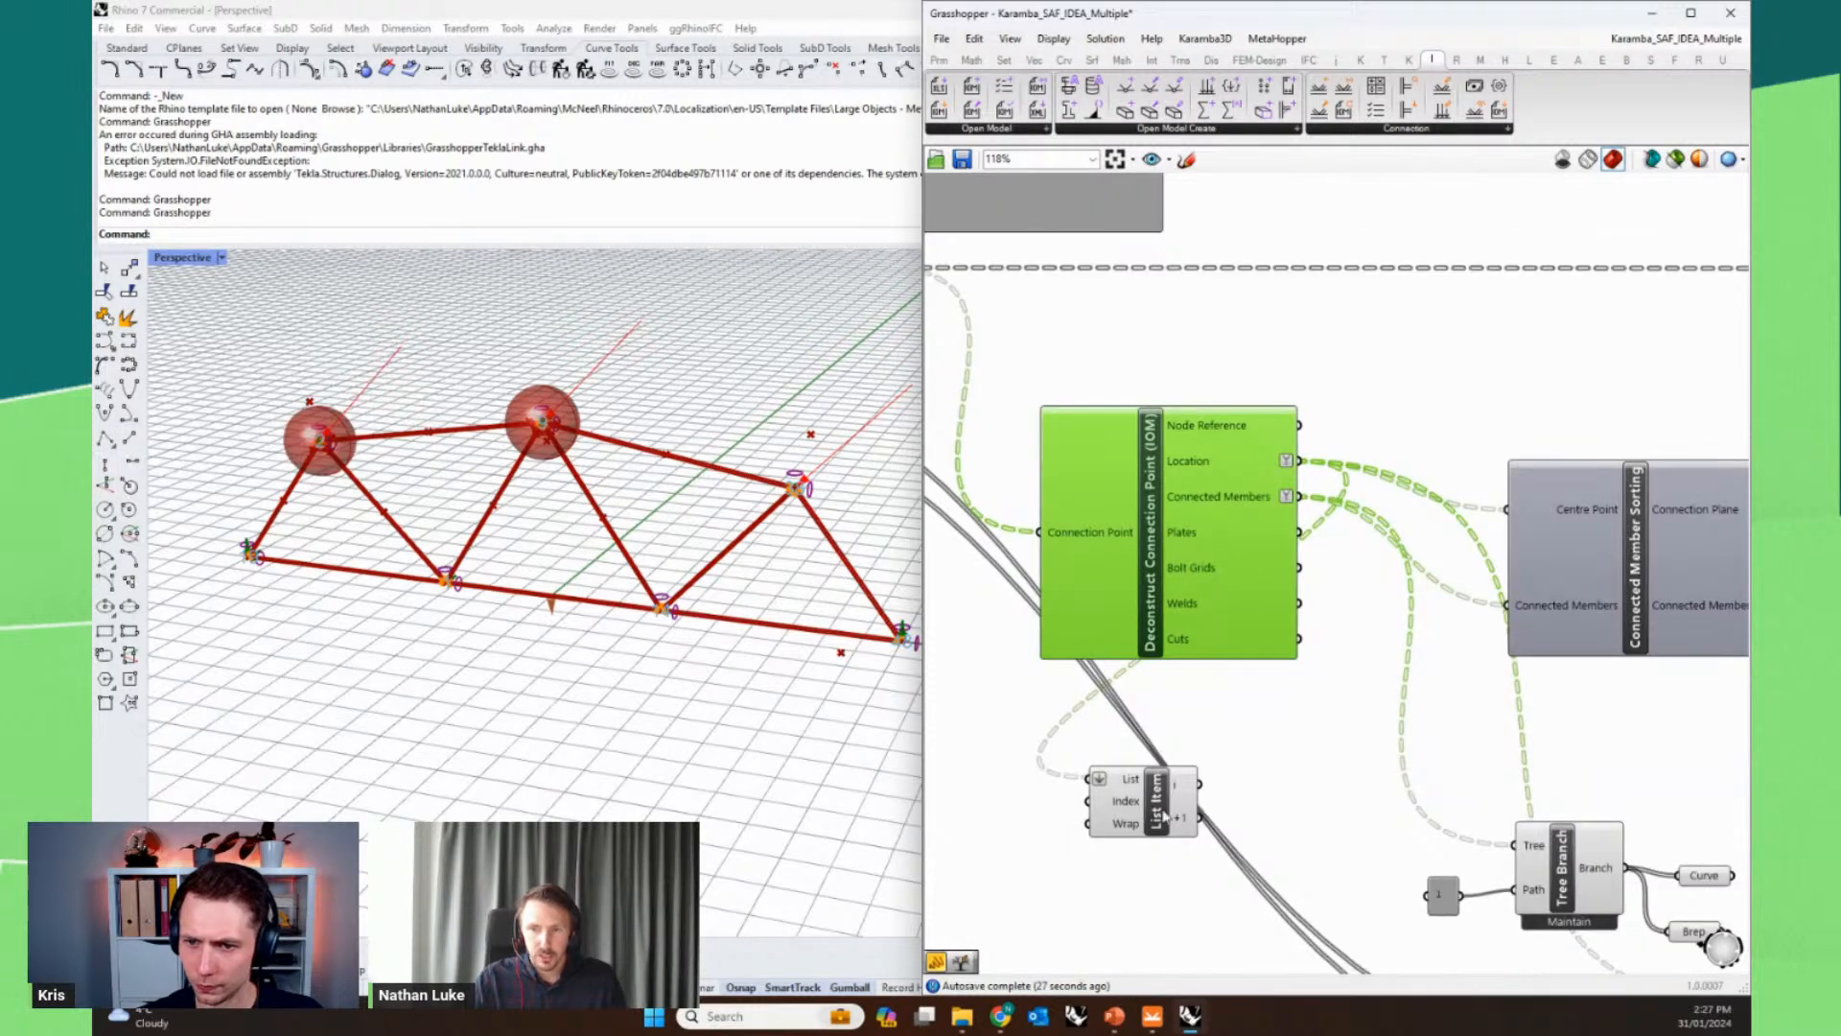
pyautogui.click(1164, 816)
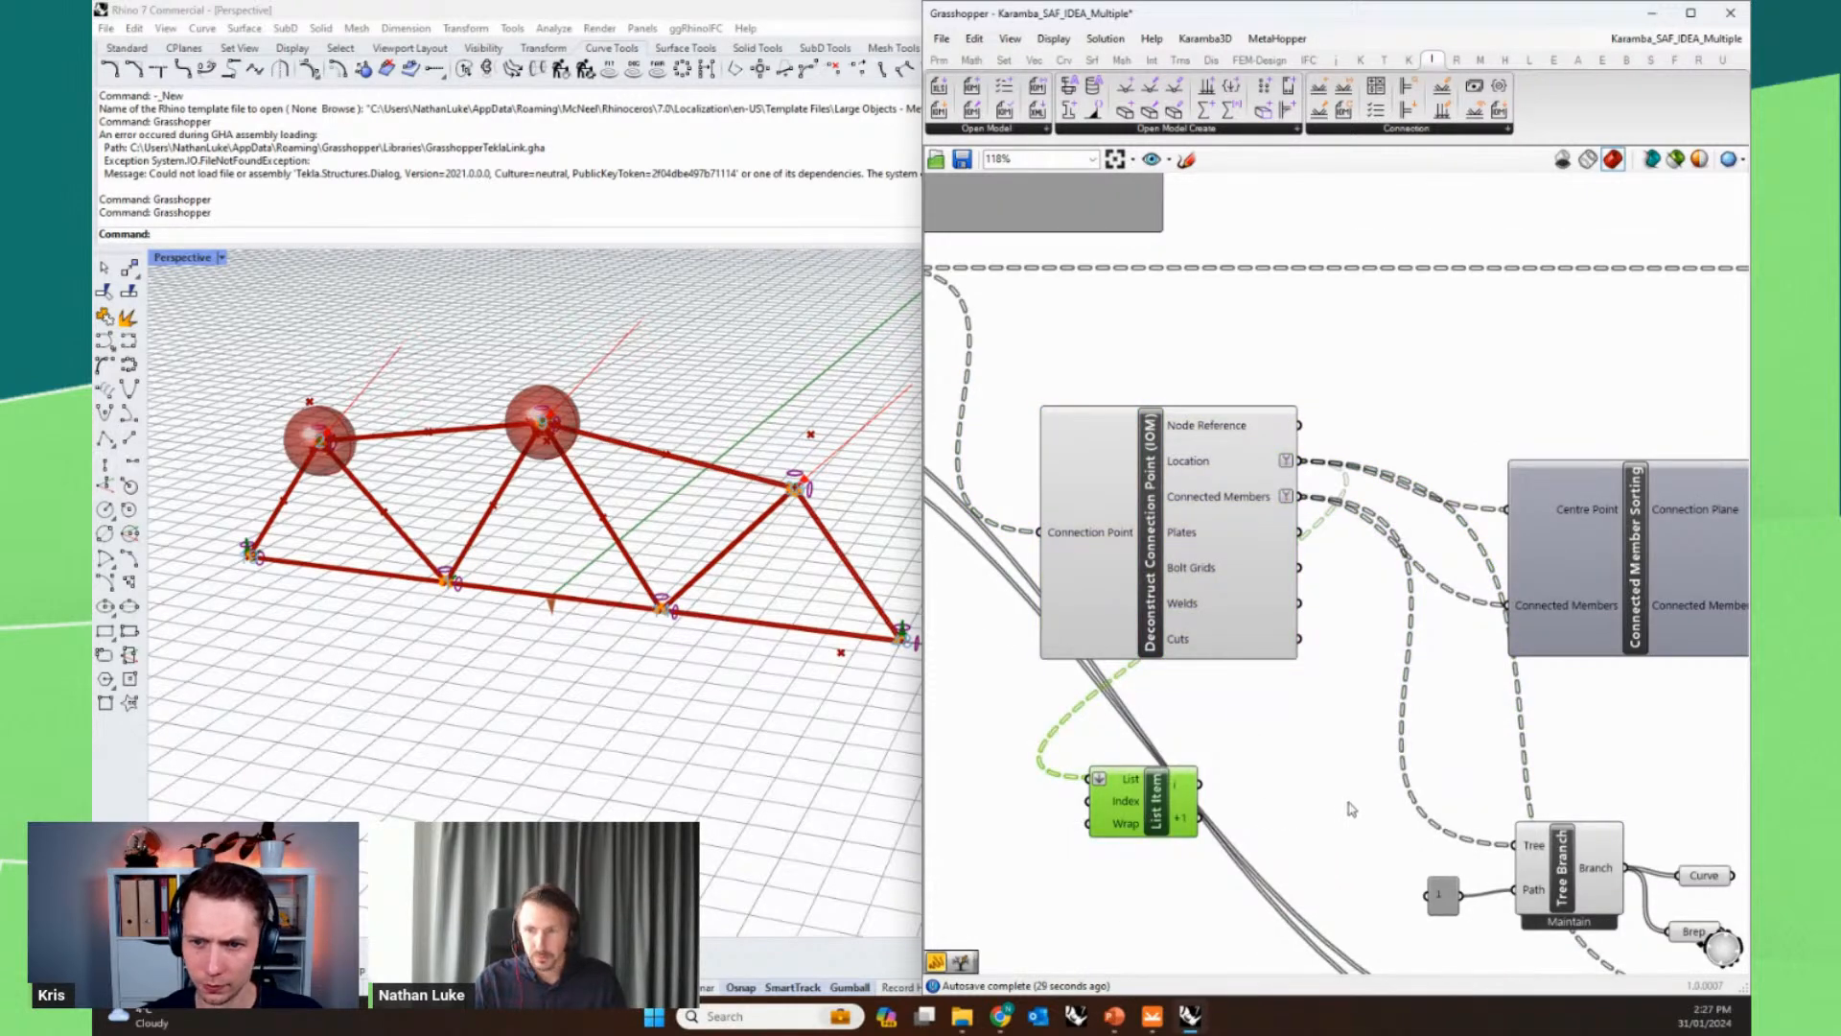
pyautogui.moveTo(1350, 808); pyautogui.dragTo(1254, 760, button='right')
pyautogui.click(1640, 911)
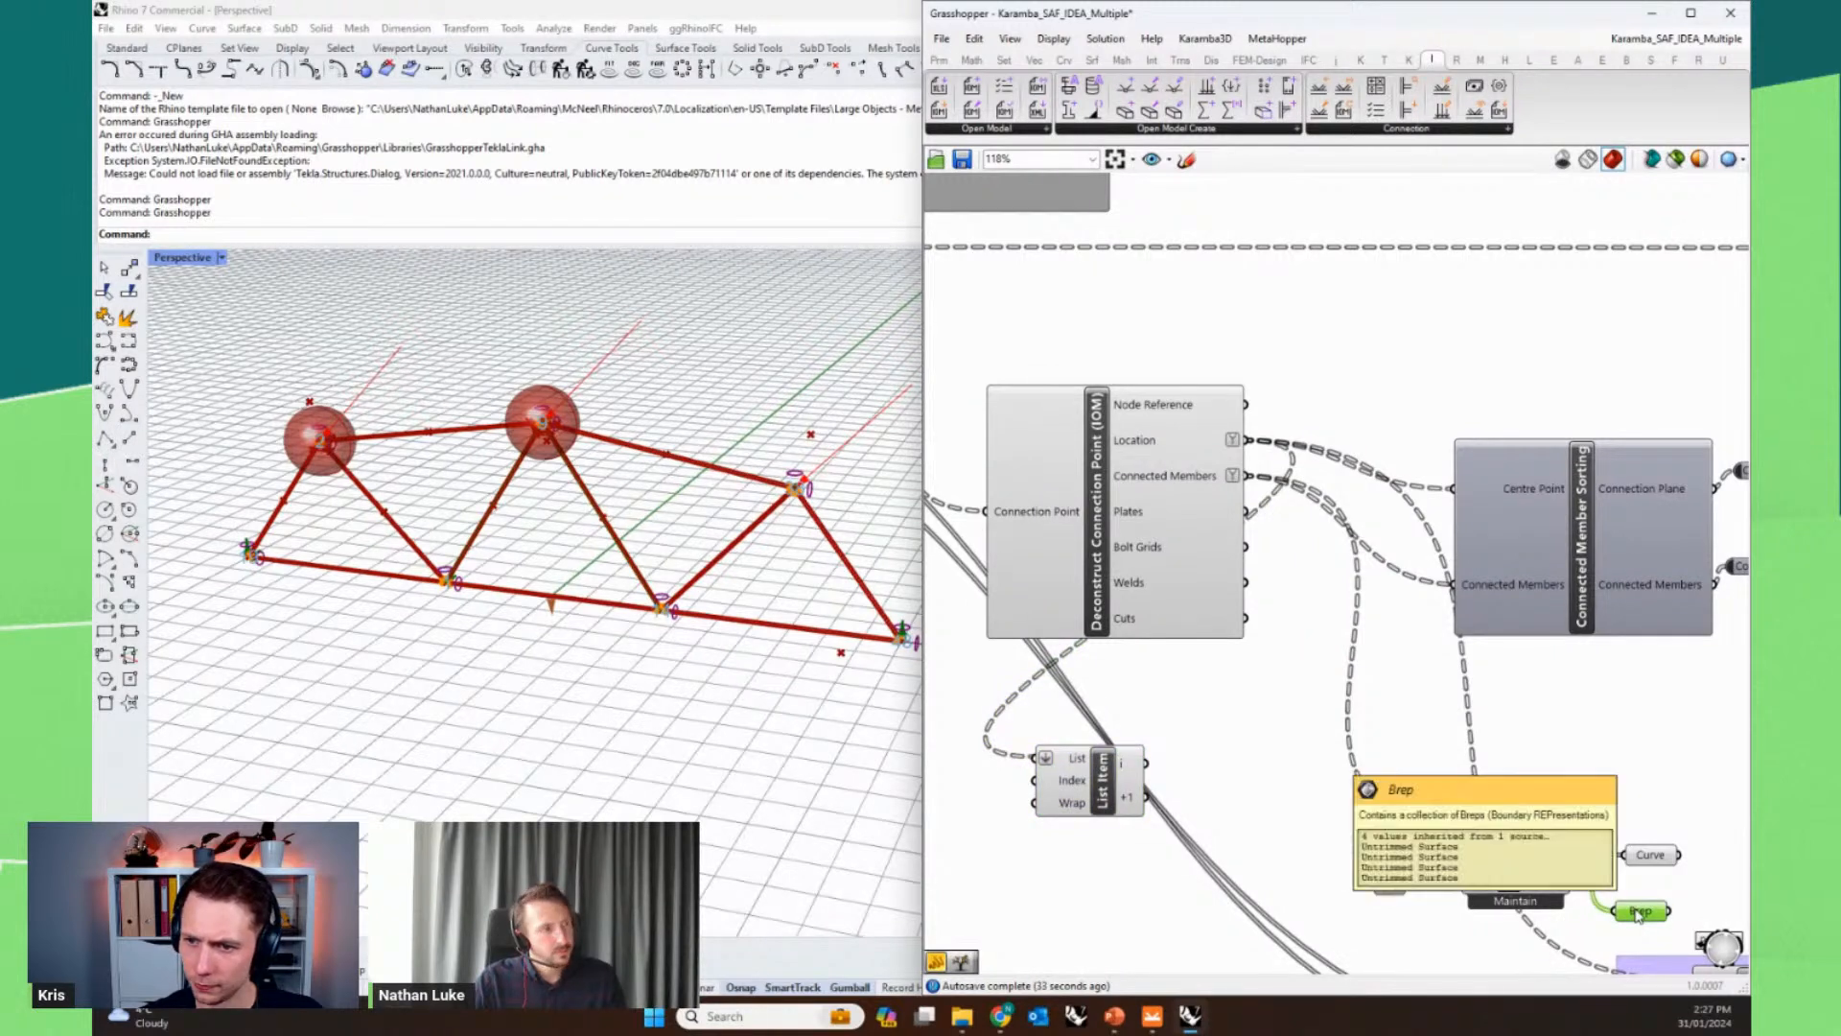
pyautogui.moveTo(1562, 789); pyautogui.dragTo(1442, 782, button='right')
pyautogui.moveTo(952, 791); pyautogui.dragTo(1113, 779)
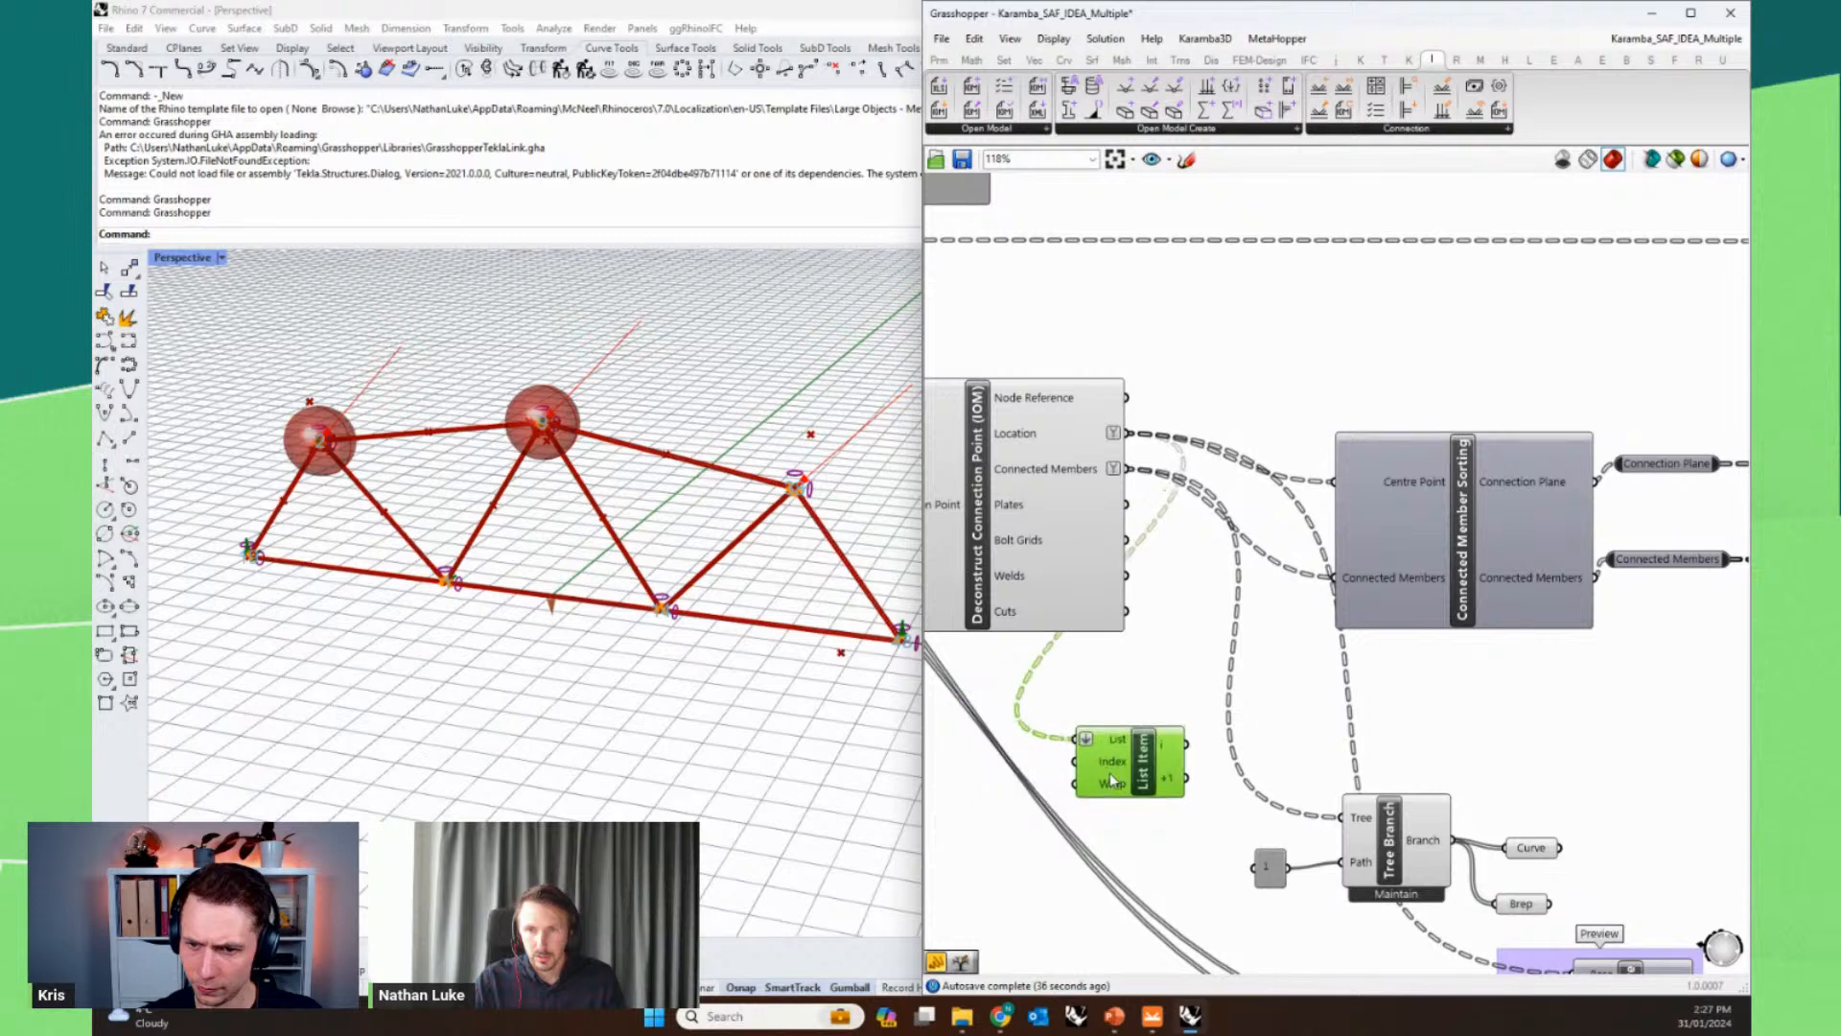
# - Highlight the Brep parameter fed by Tree Branch and inspect the members meeting at the truss apex in the Rhino viewport
pyautogui.click(1526, 906)
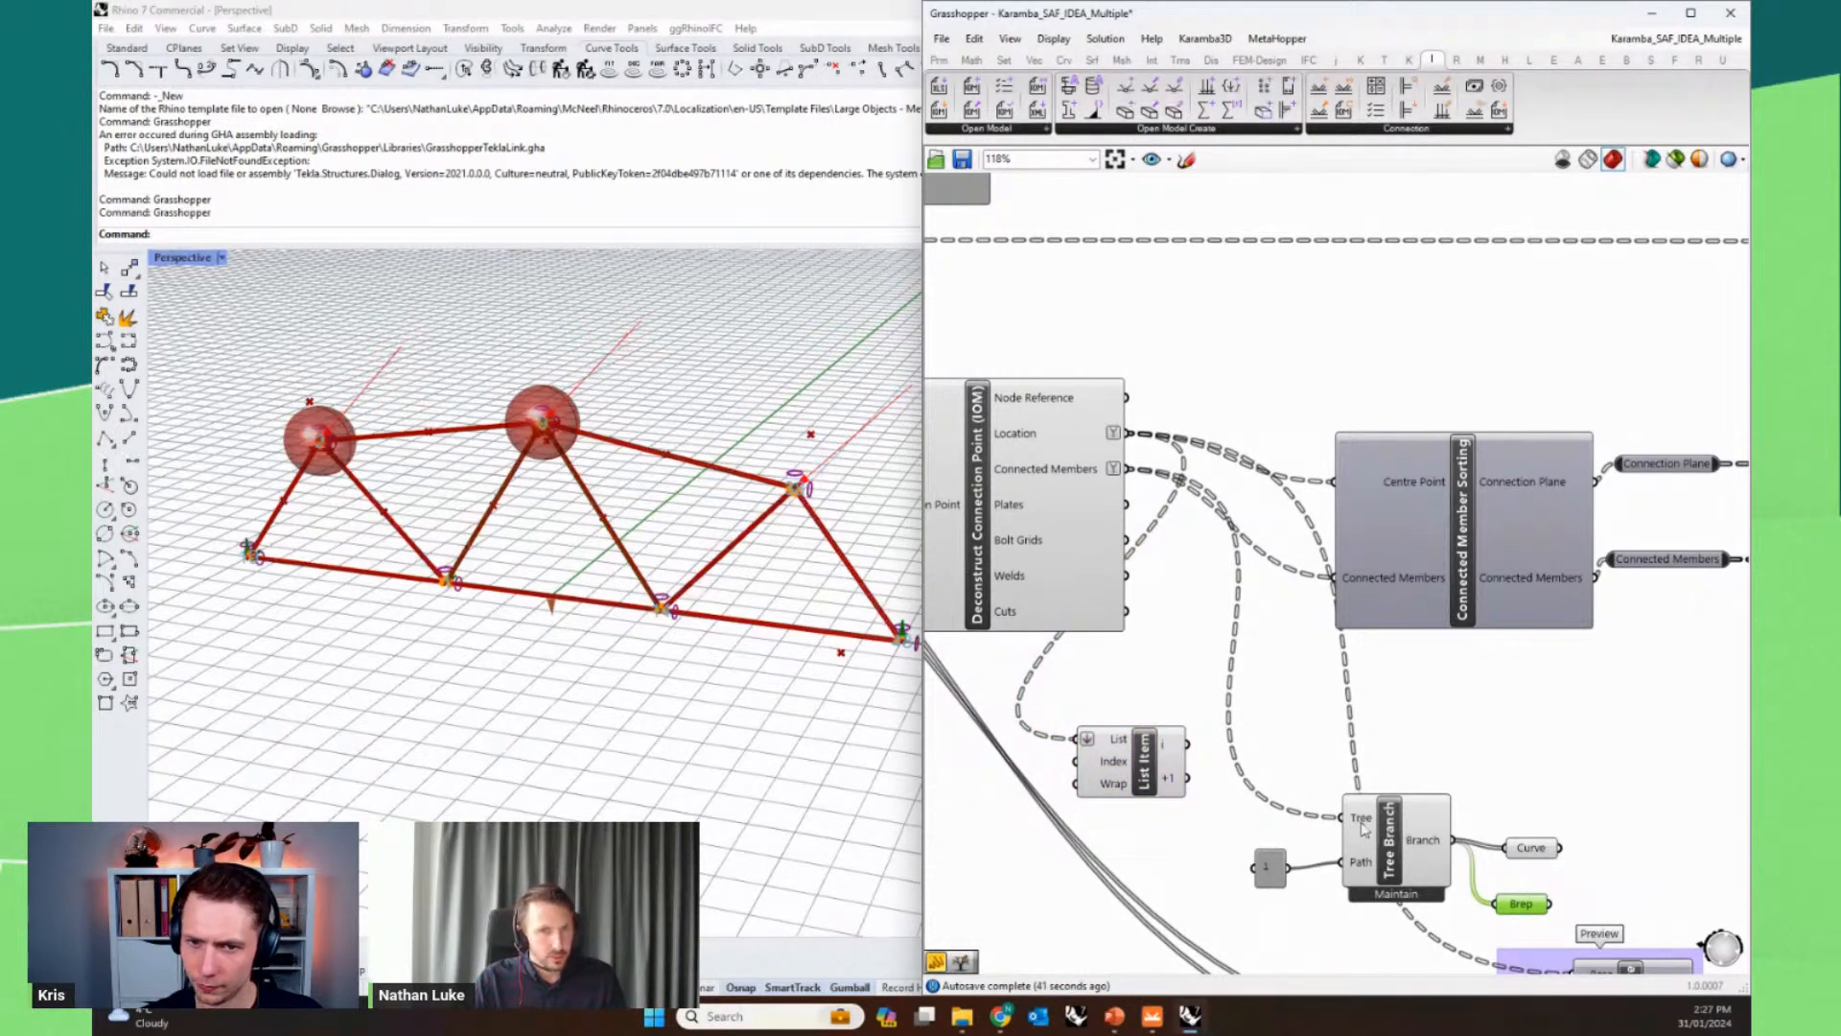
pyautogui.scroll(5, 541, 427)
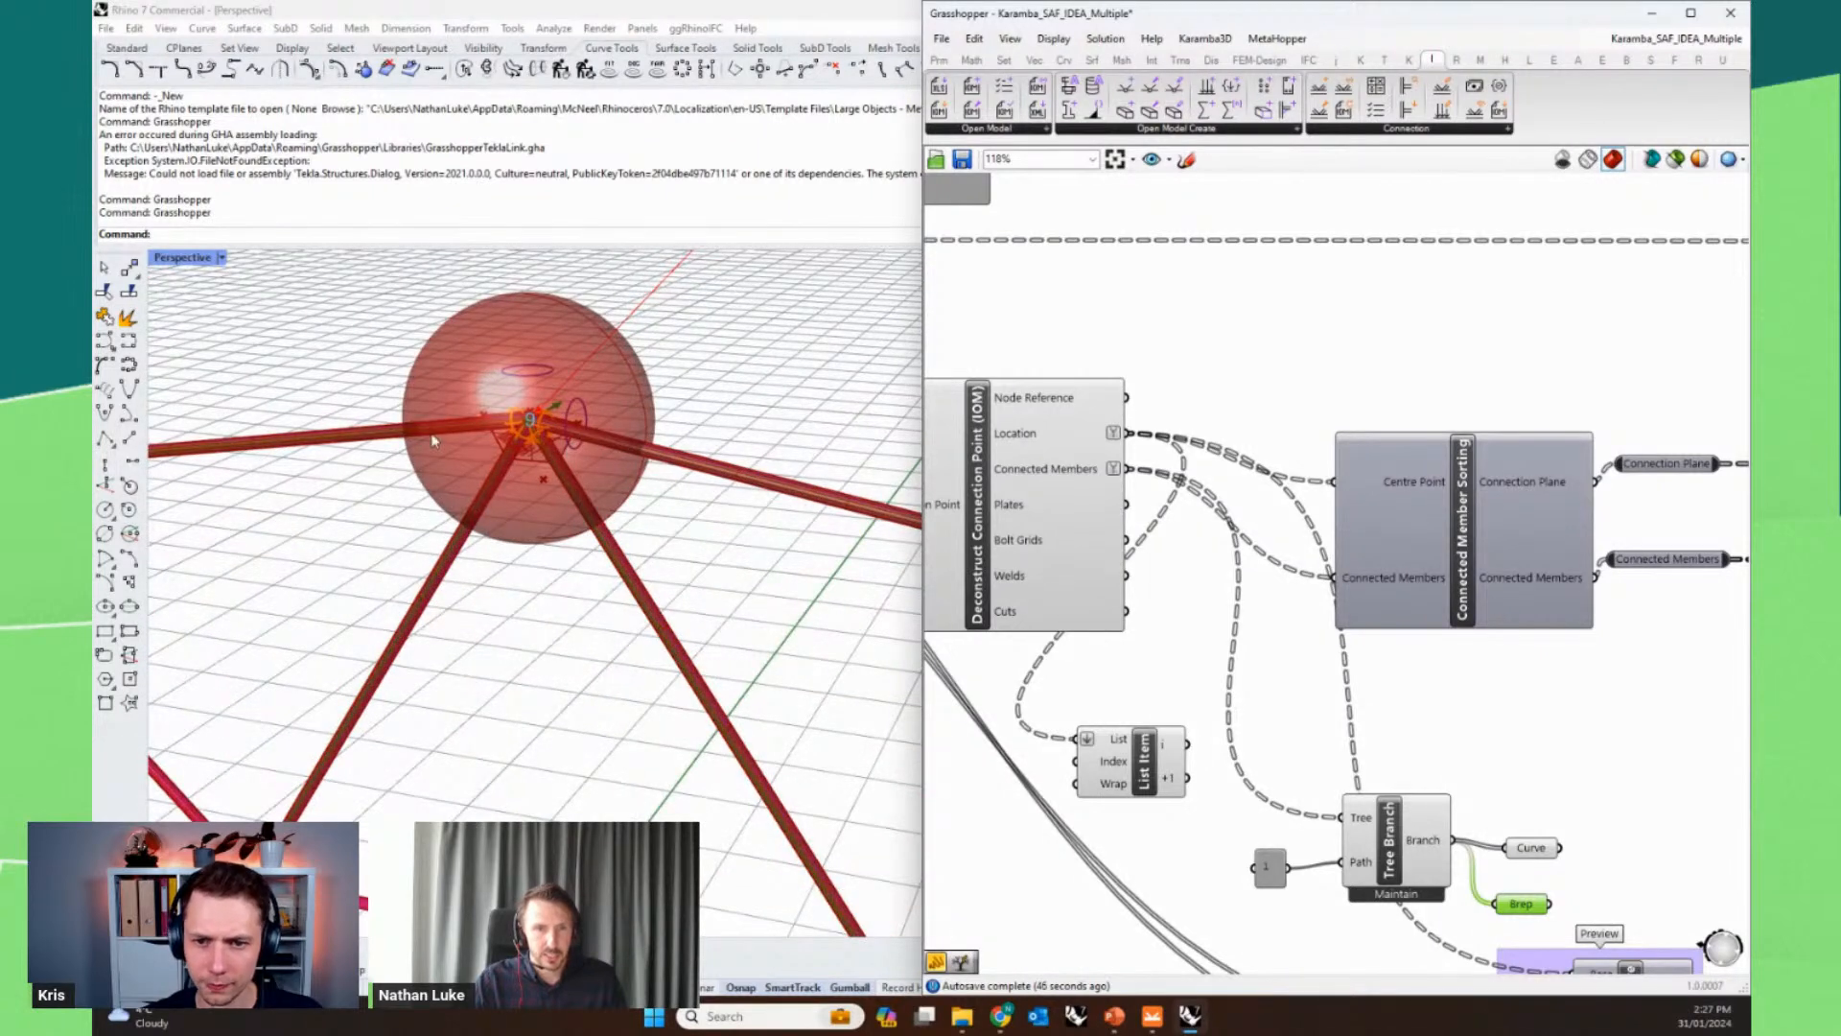
pyautogui.scroll(-3, 511, 568)
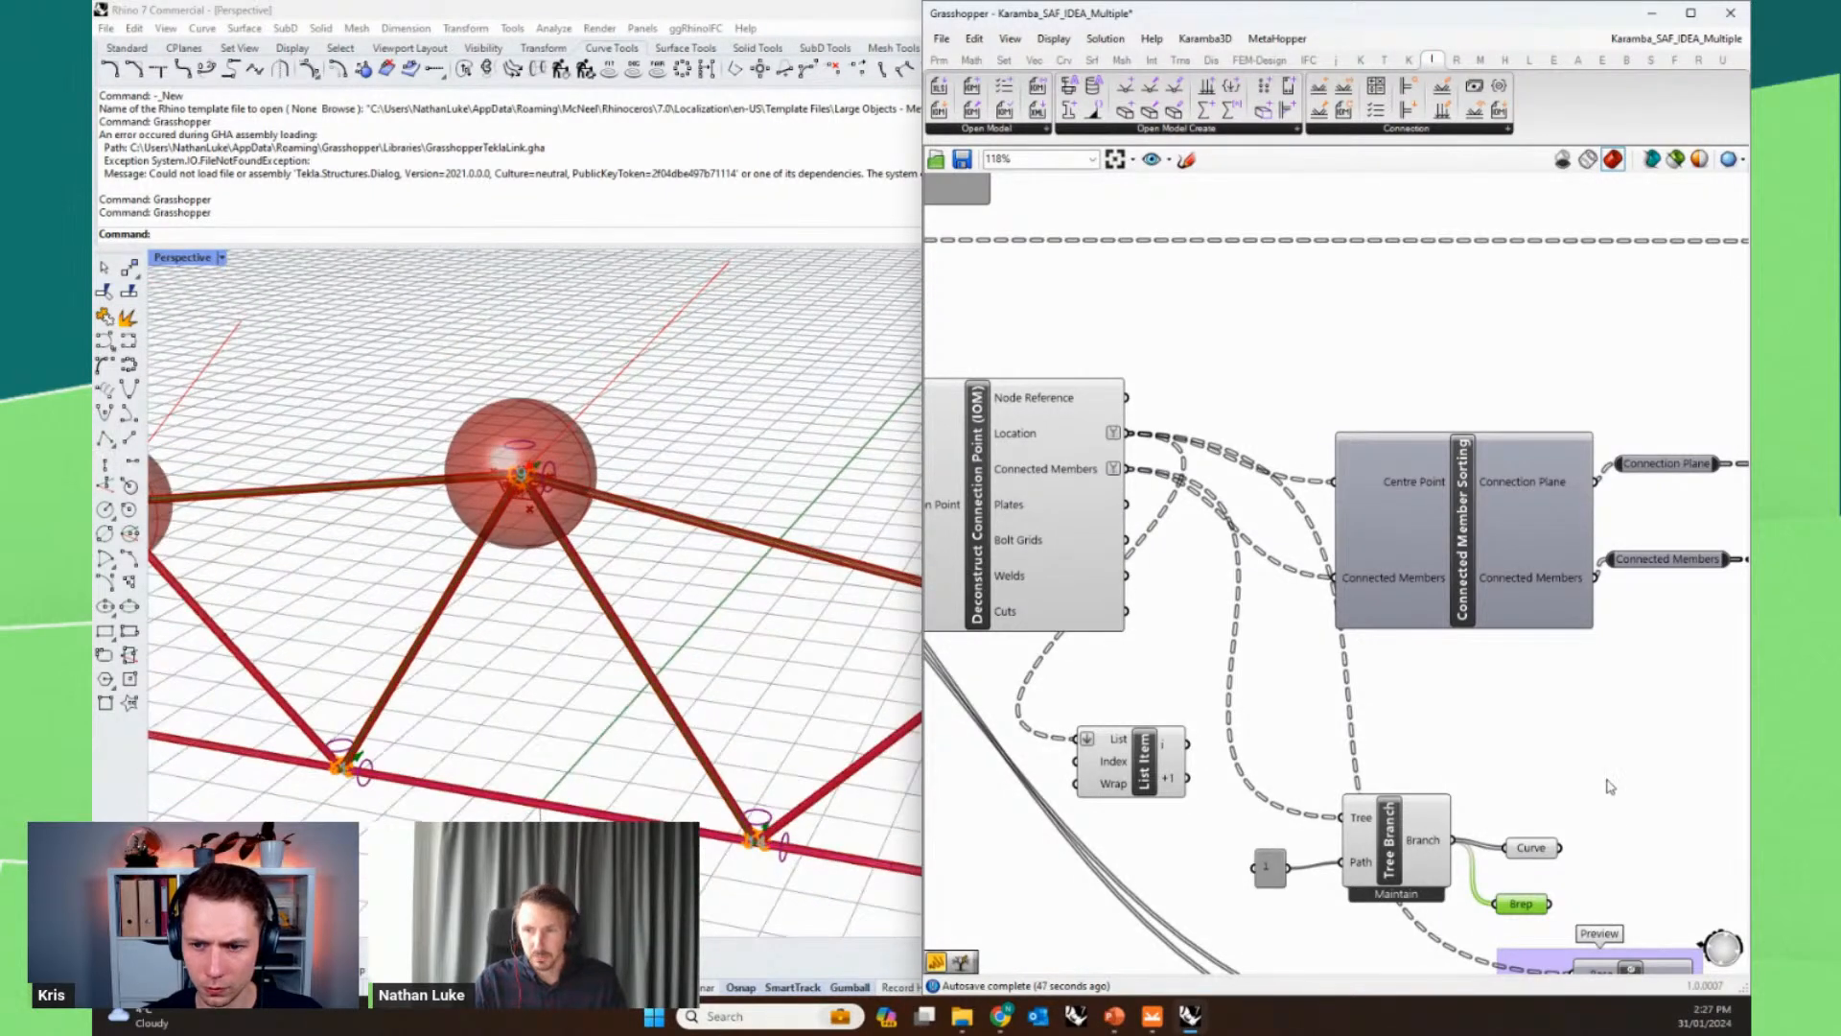
# - Move the Deconstruct Connected Member component away from Deconstruct Member1D, towards the Sphere and Text Tag preview group
pyautogui.moveTo(1611, 786); pyautogui.dragTo(1444, 837, button='right')
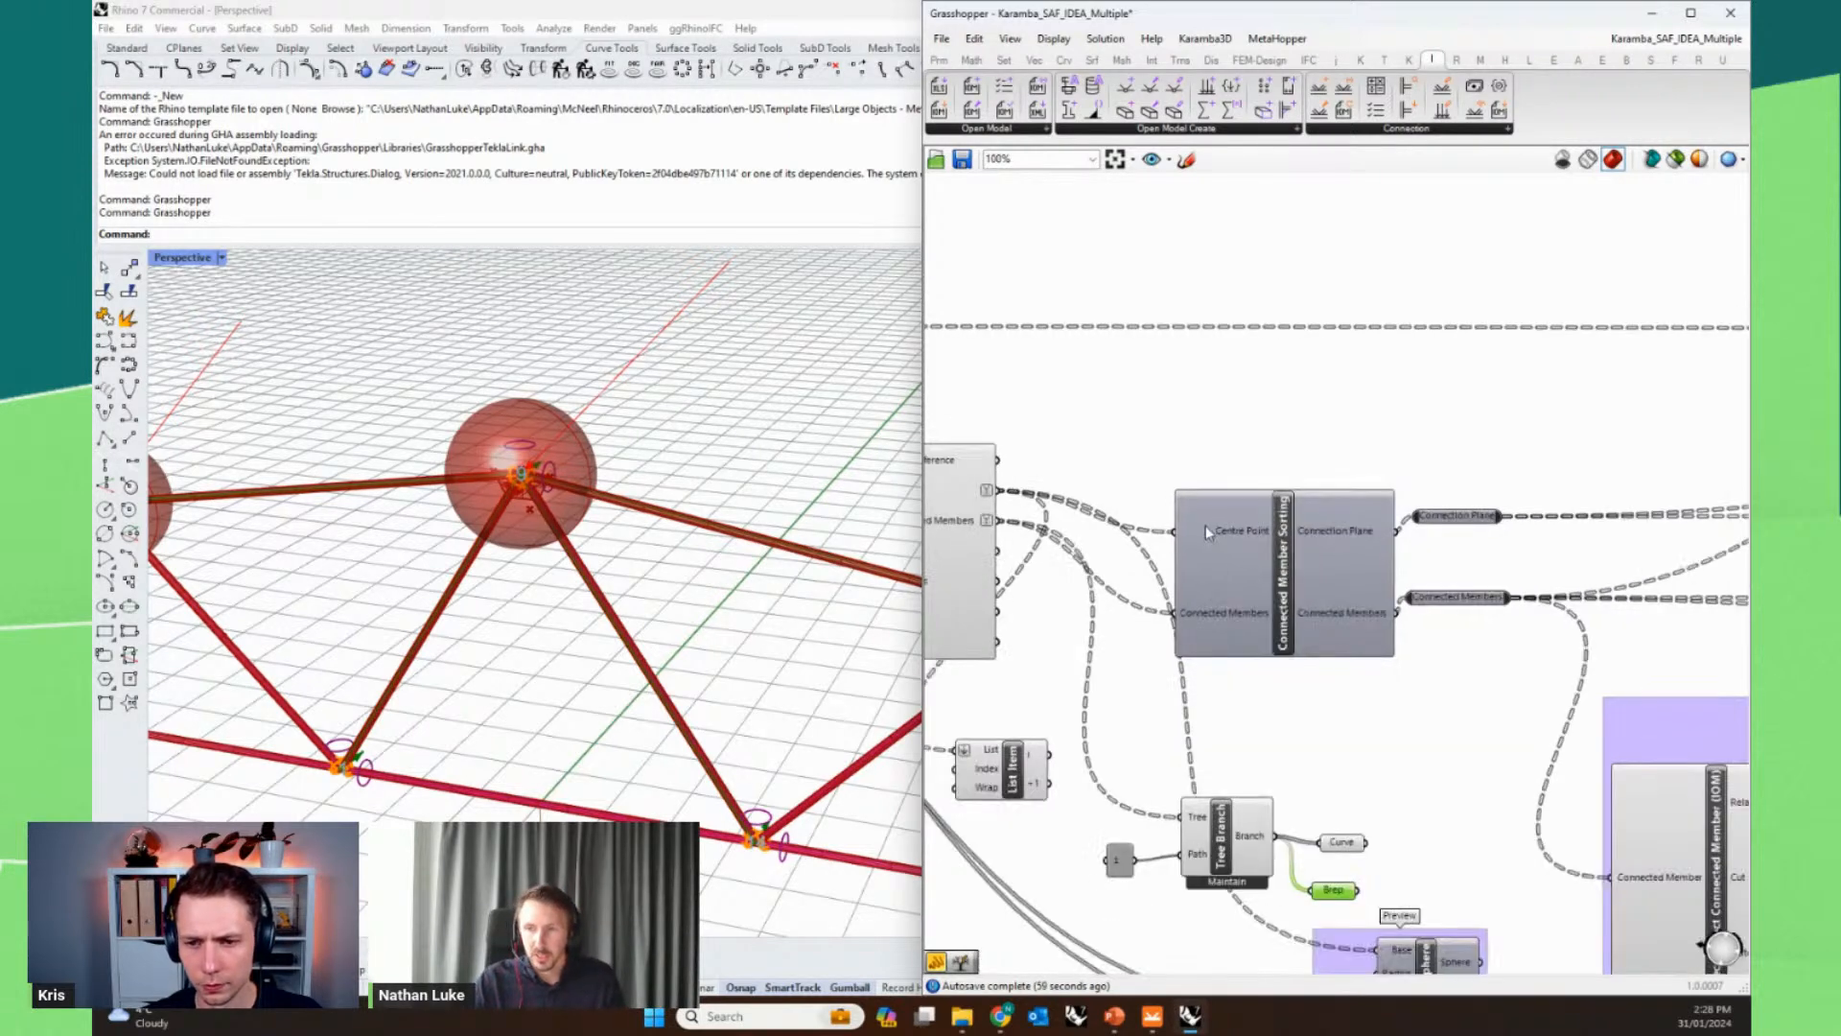
pyautogui.scroll(-1, 1203, 529)
pyautogui.moveTo(1454, 772); pyautogui.dragTo(1196, 670, button='right')
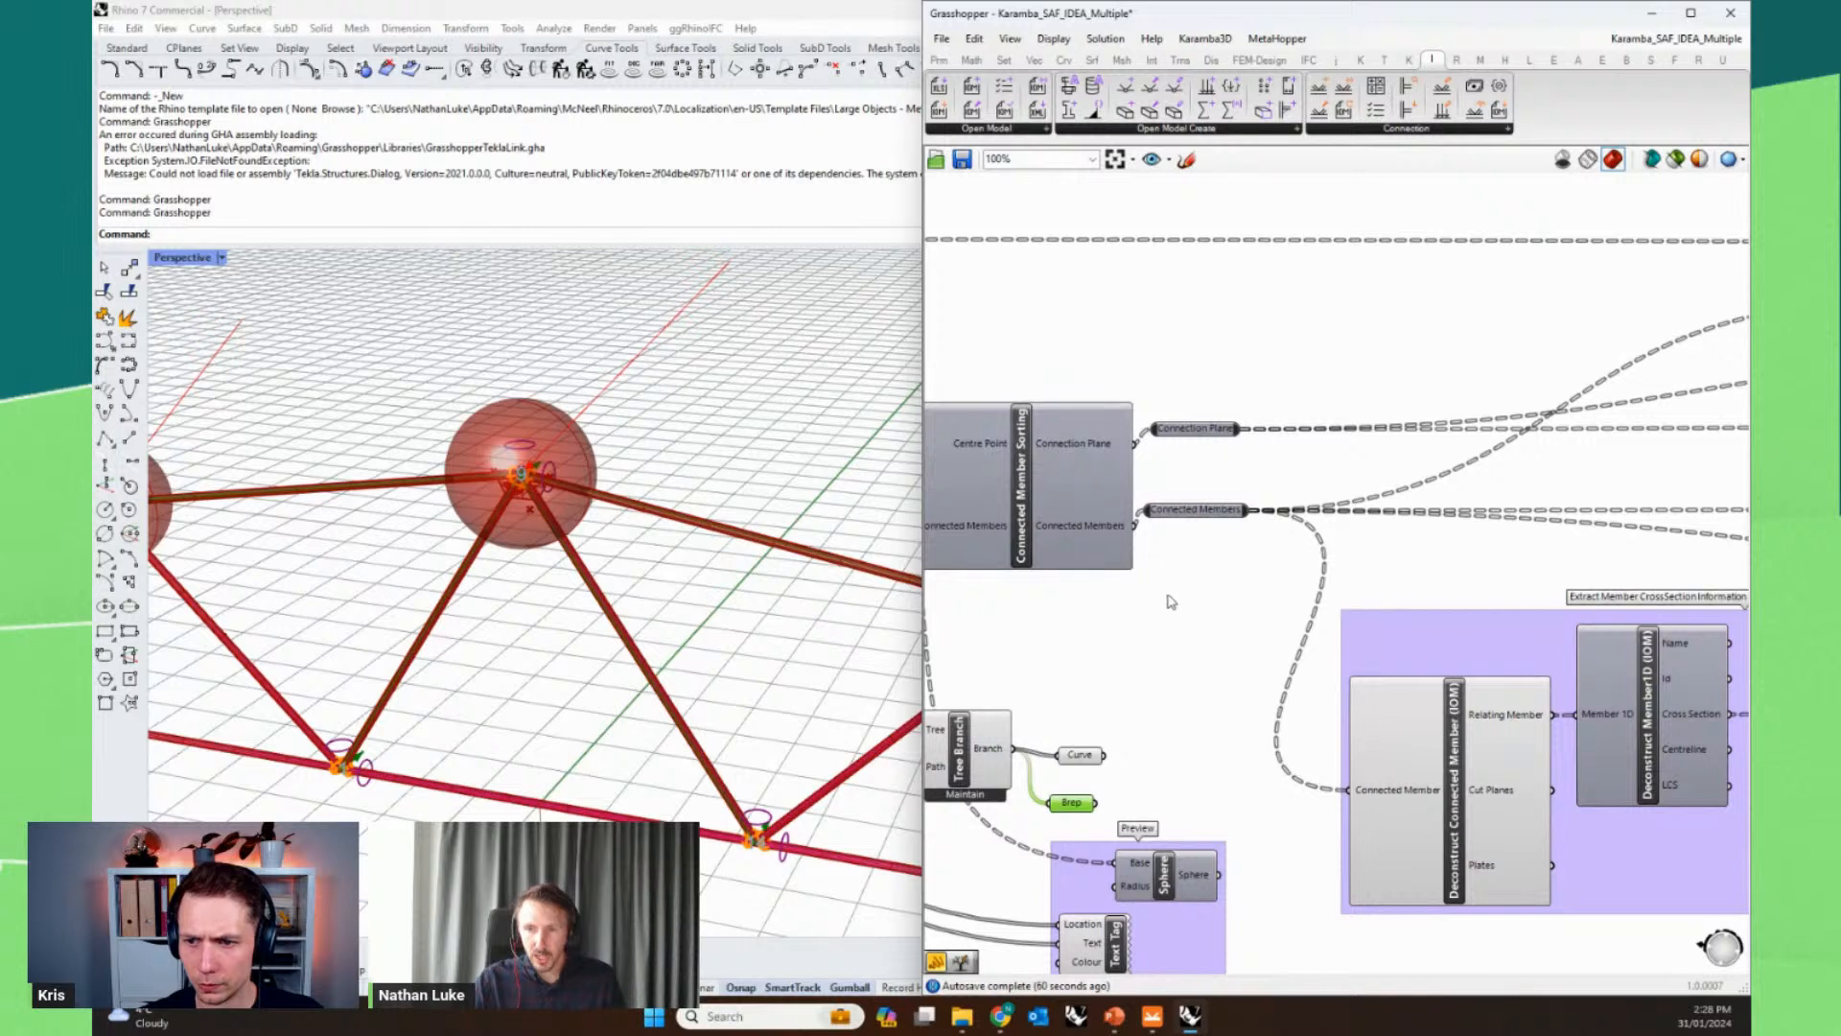
pyautogui.moveTo(1457, 772); pyautogui.dragTo(1384, 771)
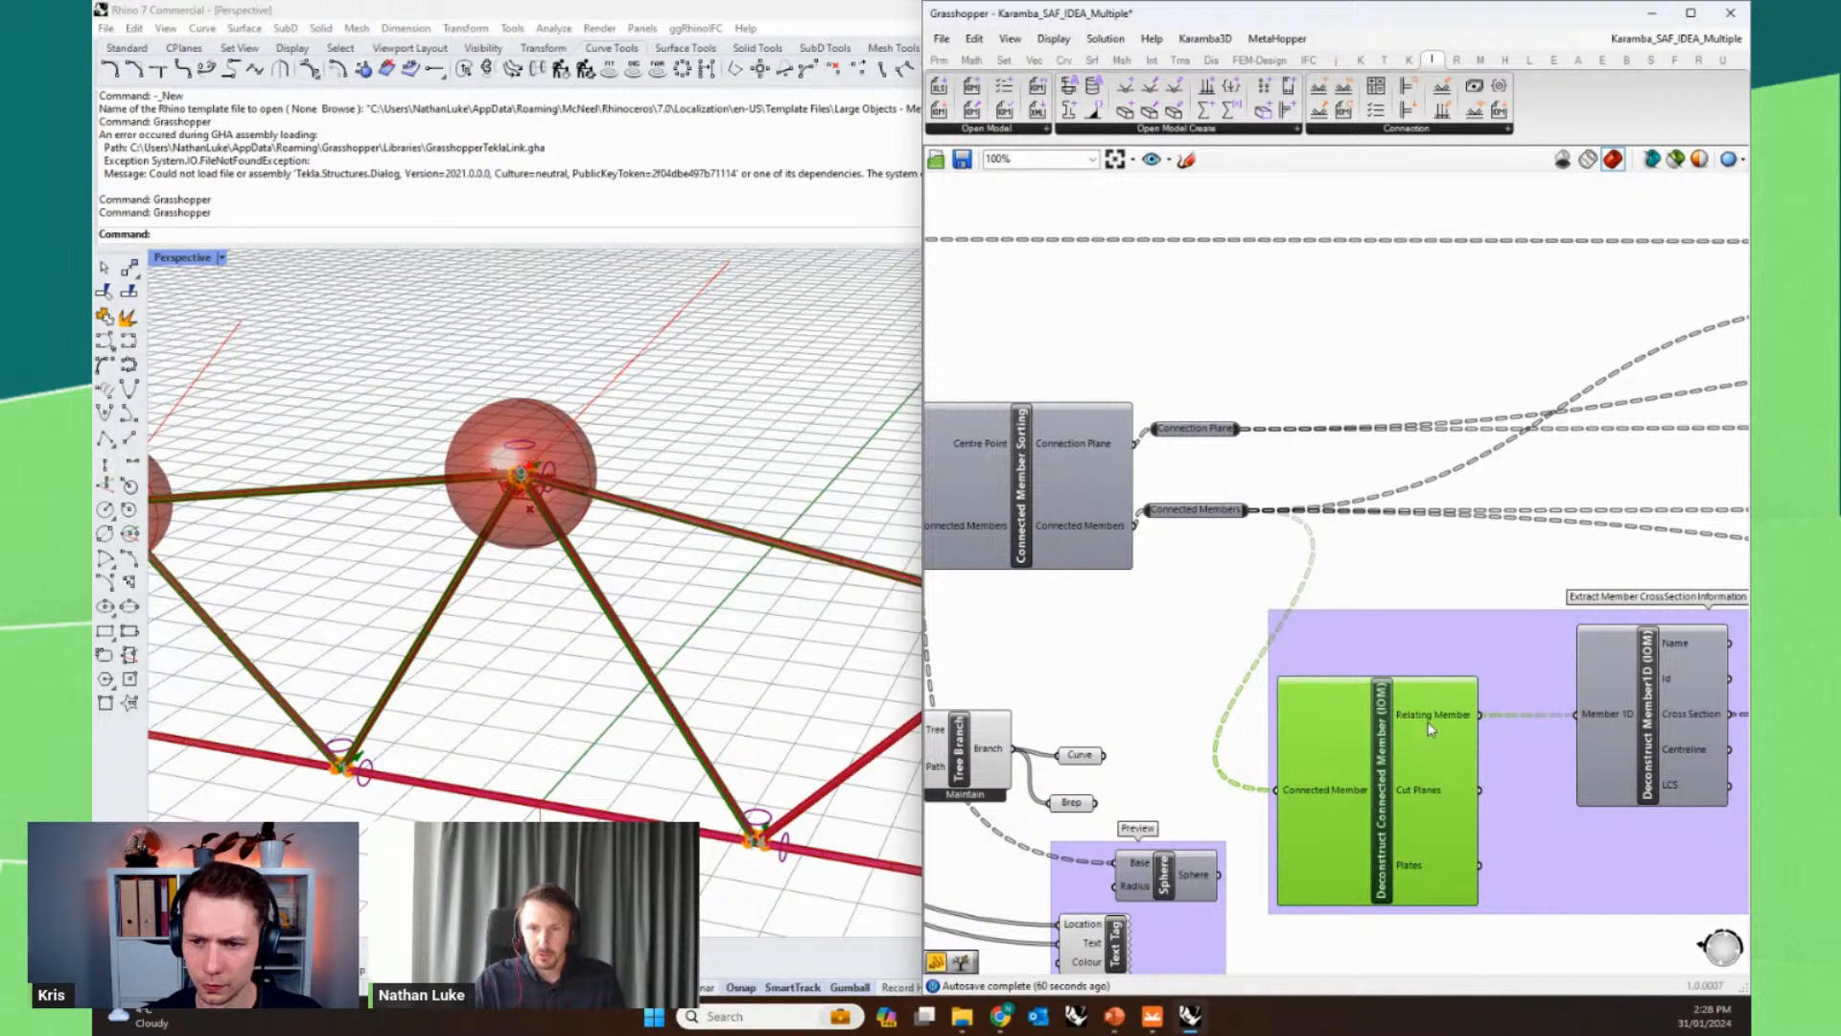
# - Examine the Relating Member output and the cross-section parameters extracted by Deconstruct Cross Section
pyautogui.moveTo(1430, 729)
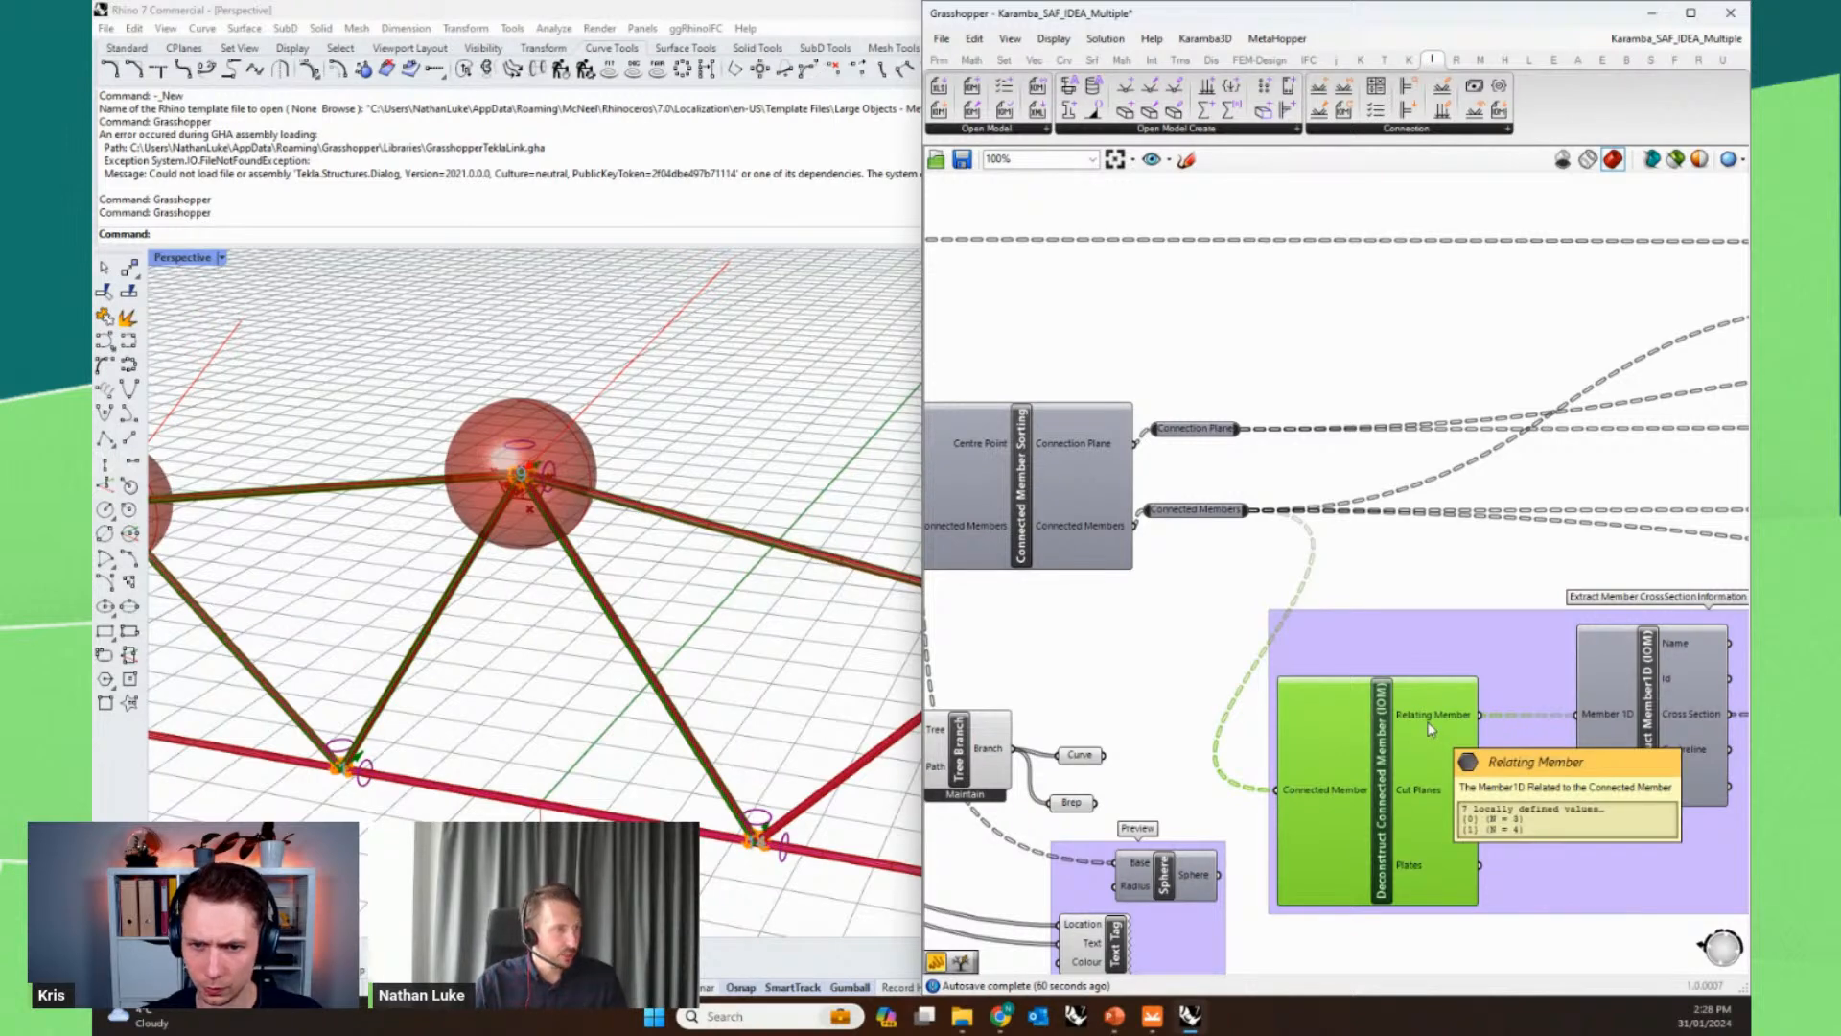
pyautogui.moveTo(1515, 576); pyautogui.dragTo(1266, 579, button='right')
pyautogui.moveTo(1553, 539); pyautogui.dragTo(1518, 569, button='right')
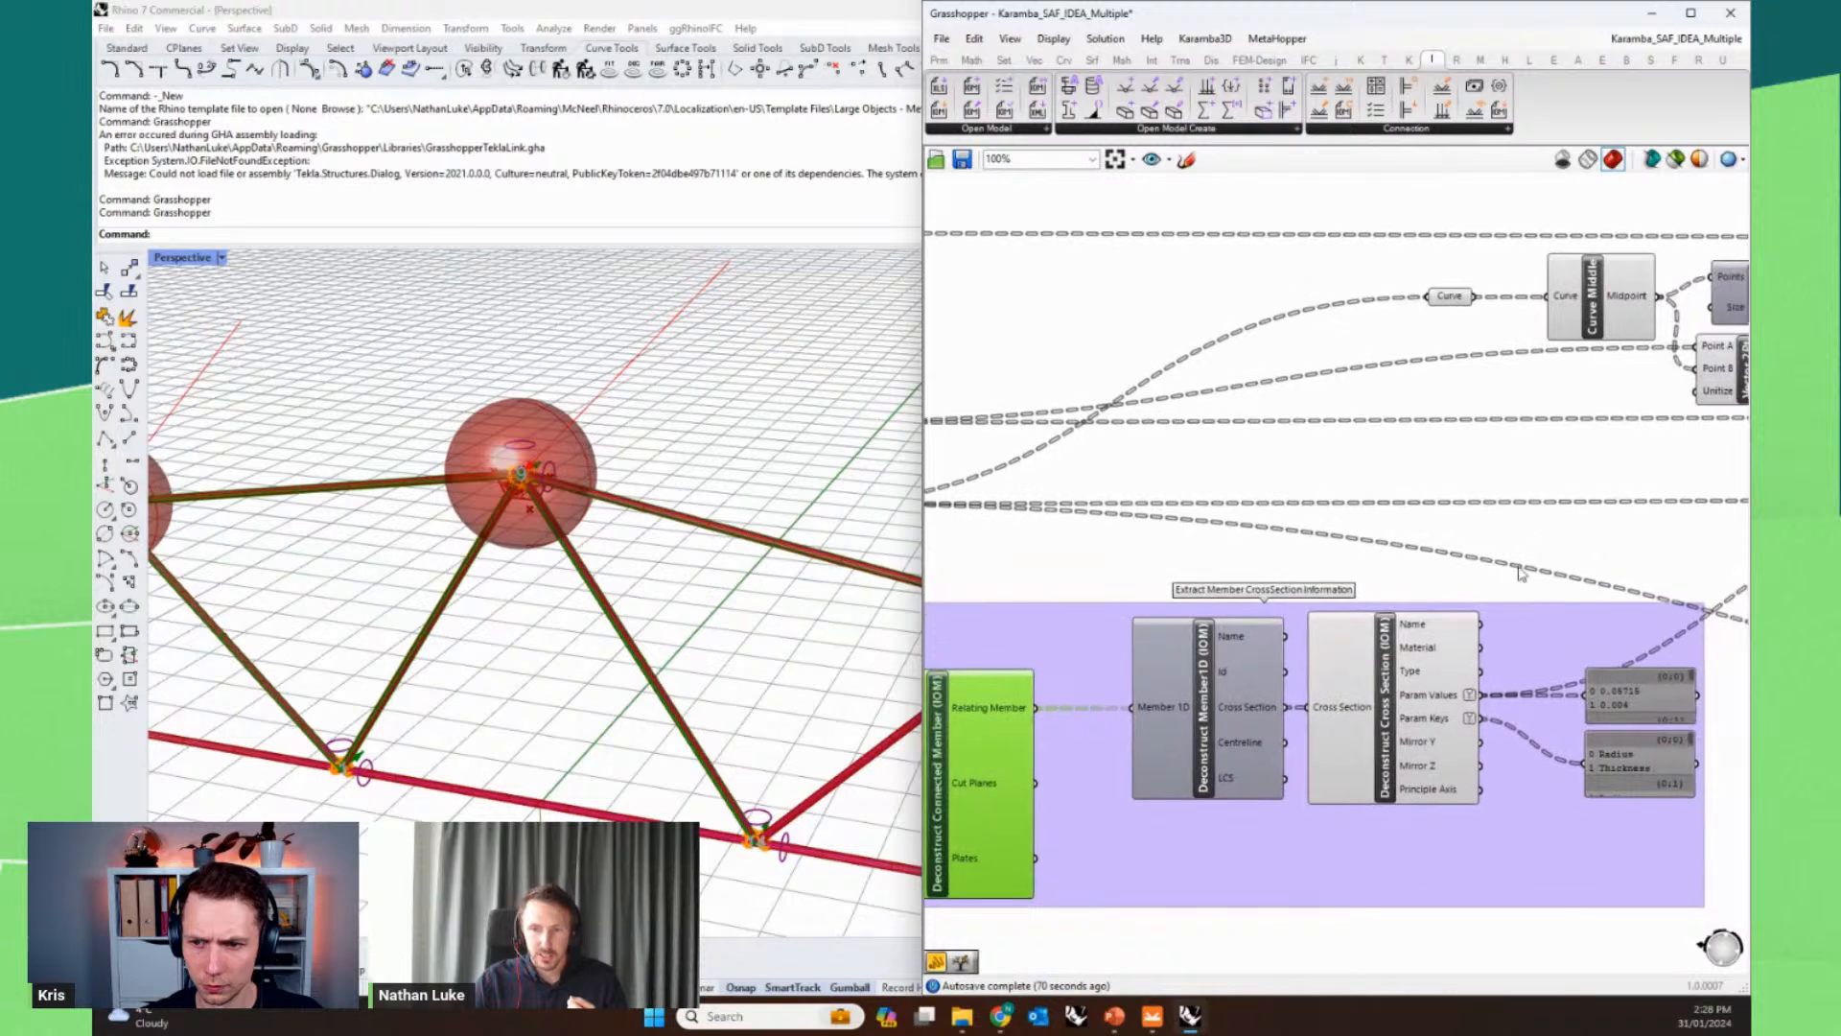
pyautogui.moveTo(1429, 706)
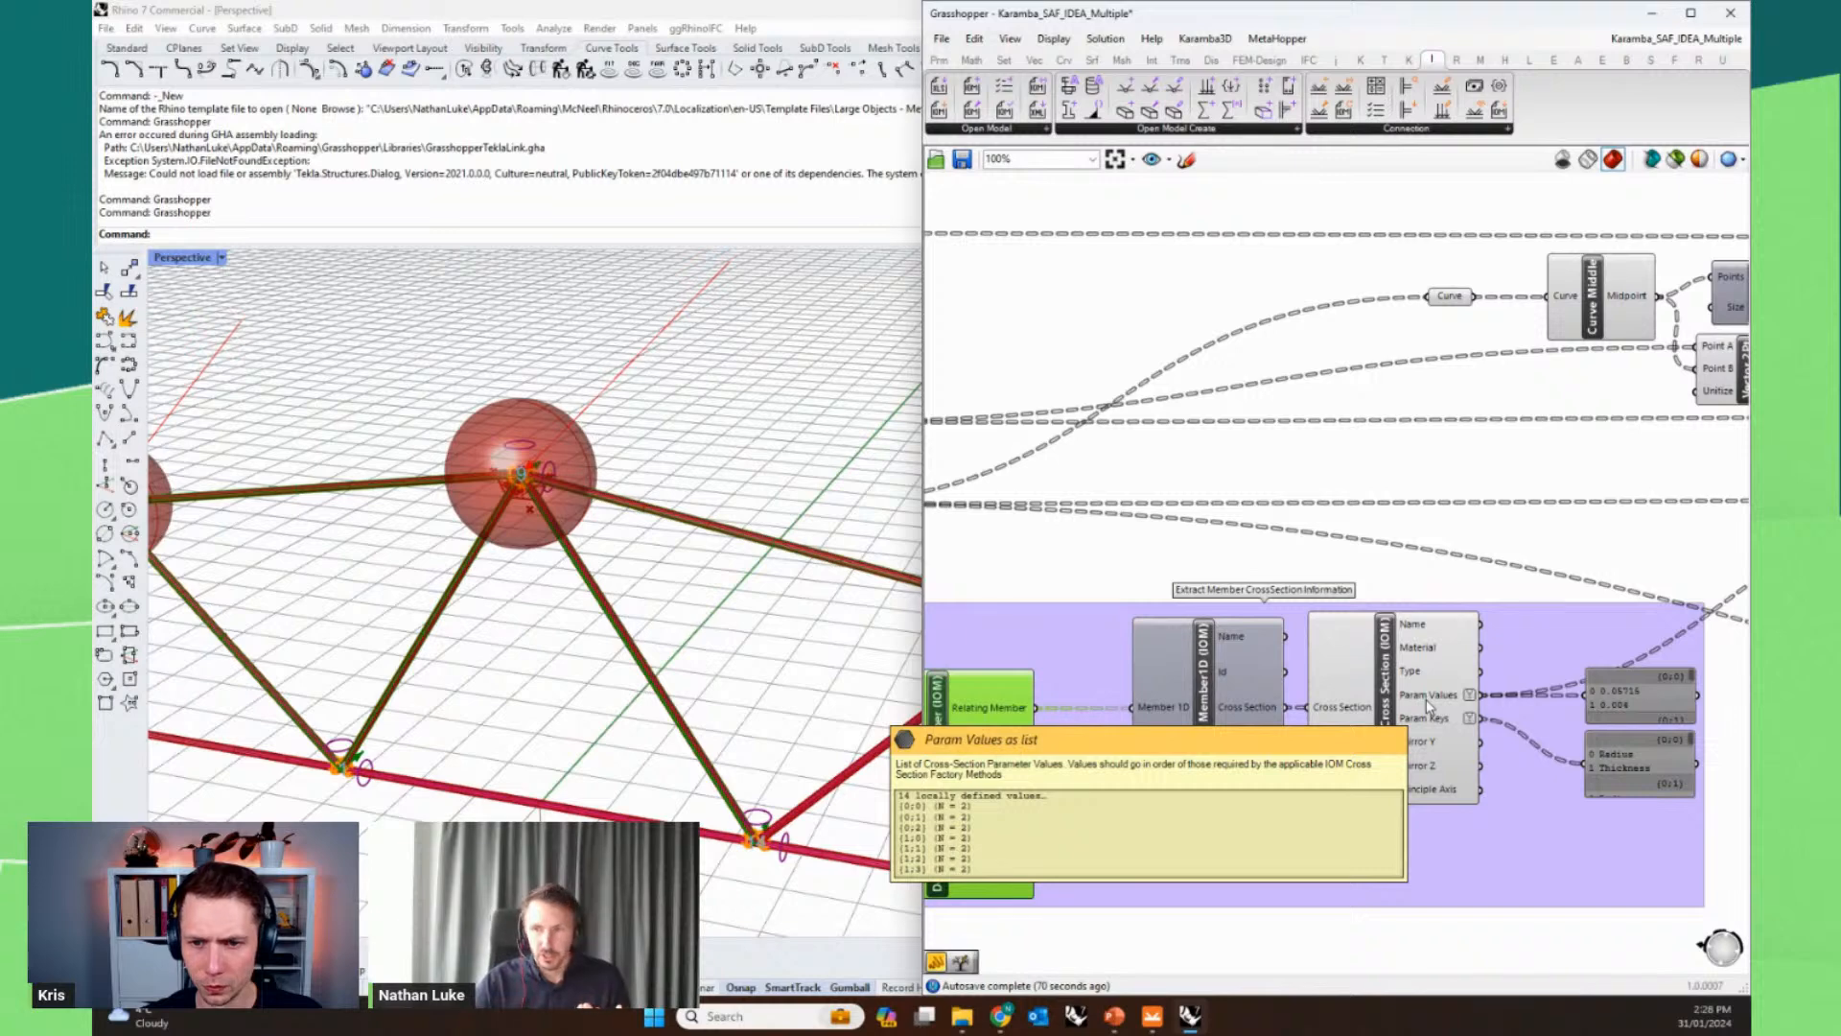
pyautogui.moveTo(1641, 552); pyautogui.dragTo(1426, 580, button='right')
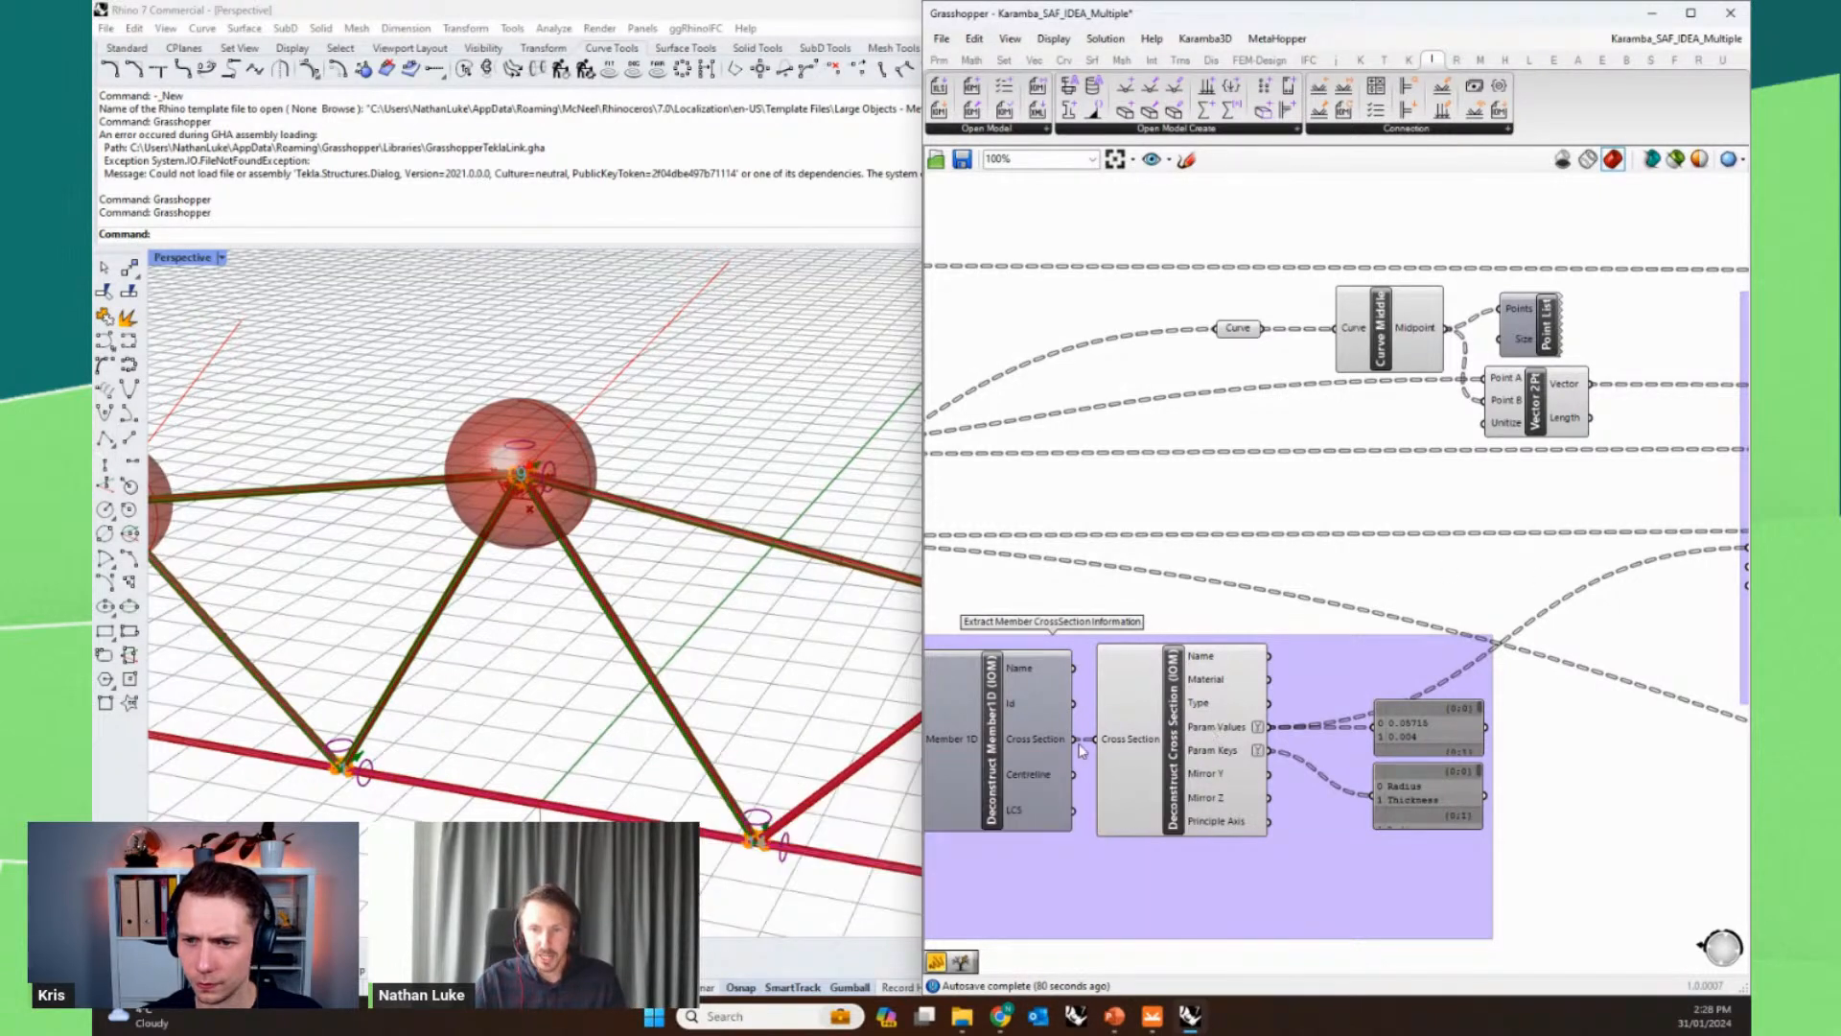
pyautogui.moveTo(1216, 717)
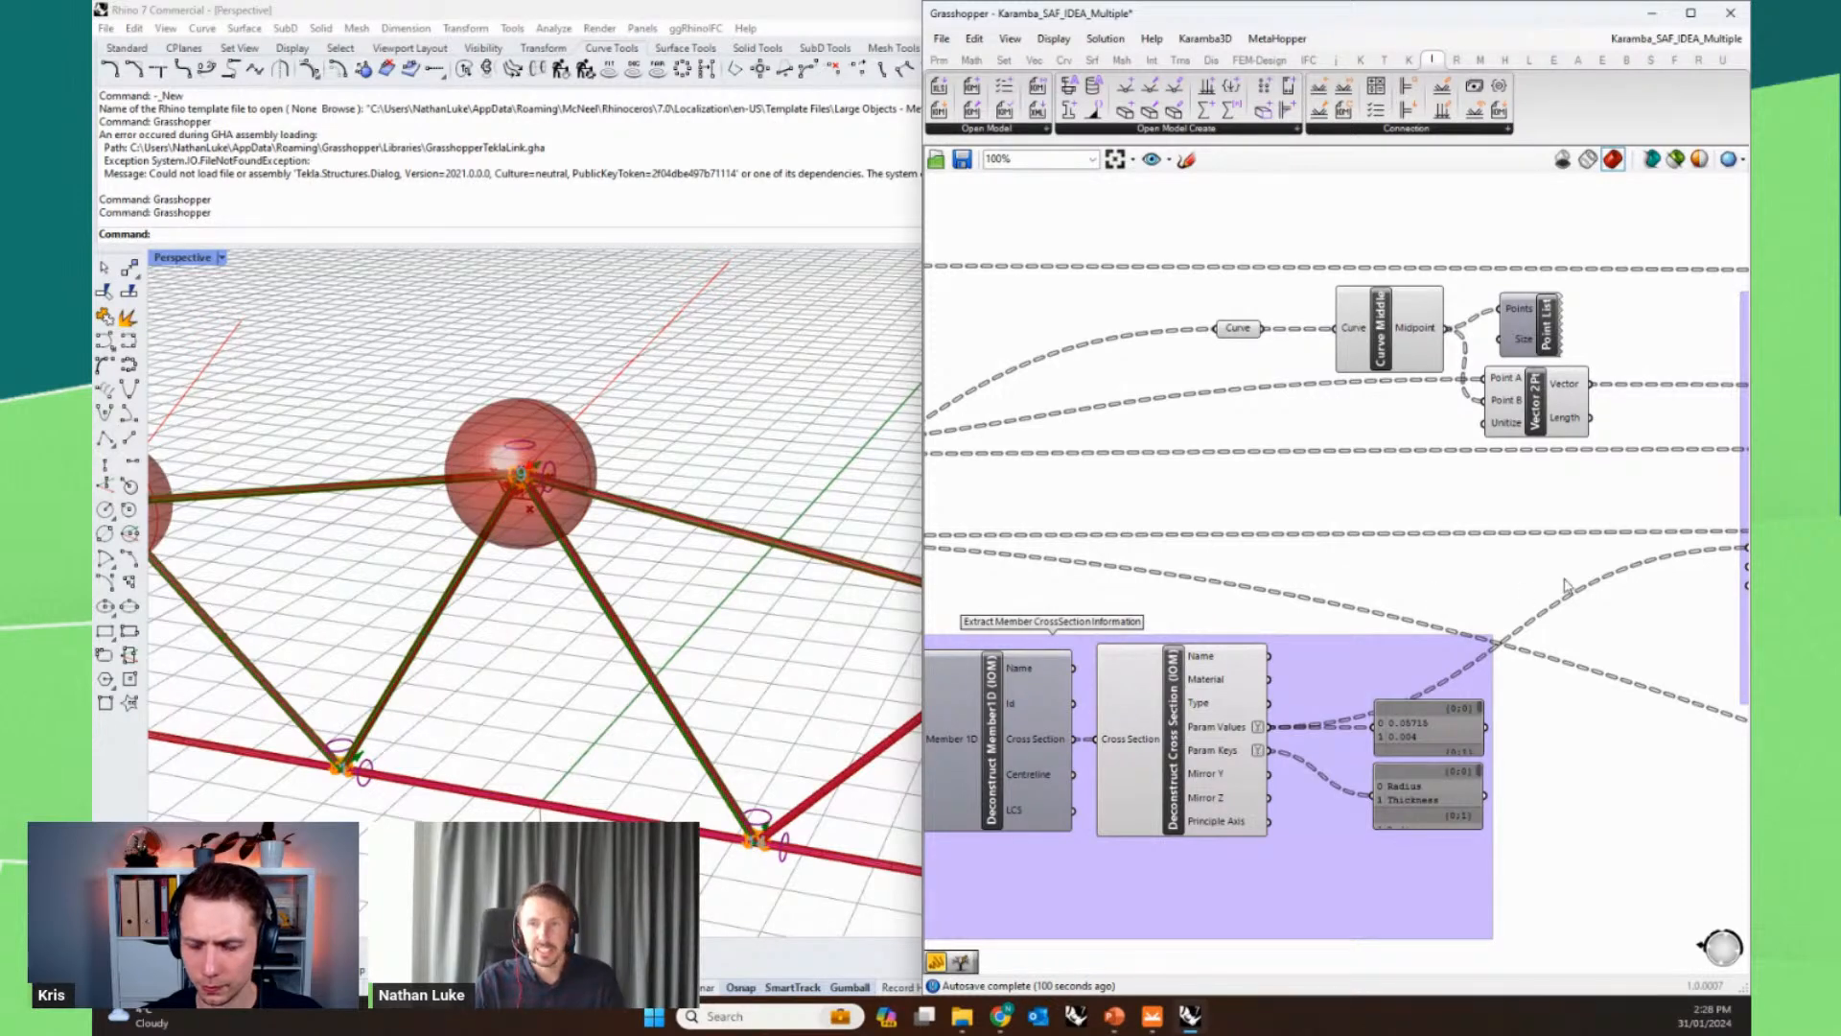
# - Turn off the preview of the Sphere component beside the Connections To Push panel
pyautogui.scroll(-4, 1587, 580)
pyautogui.scroll(3, 1172, 822)
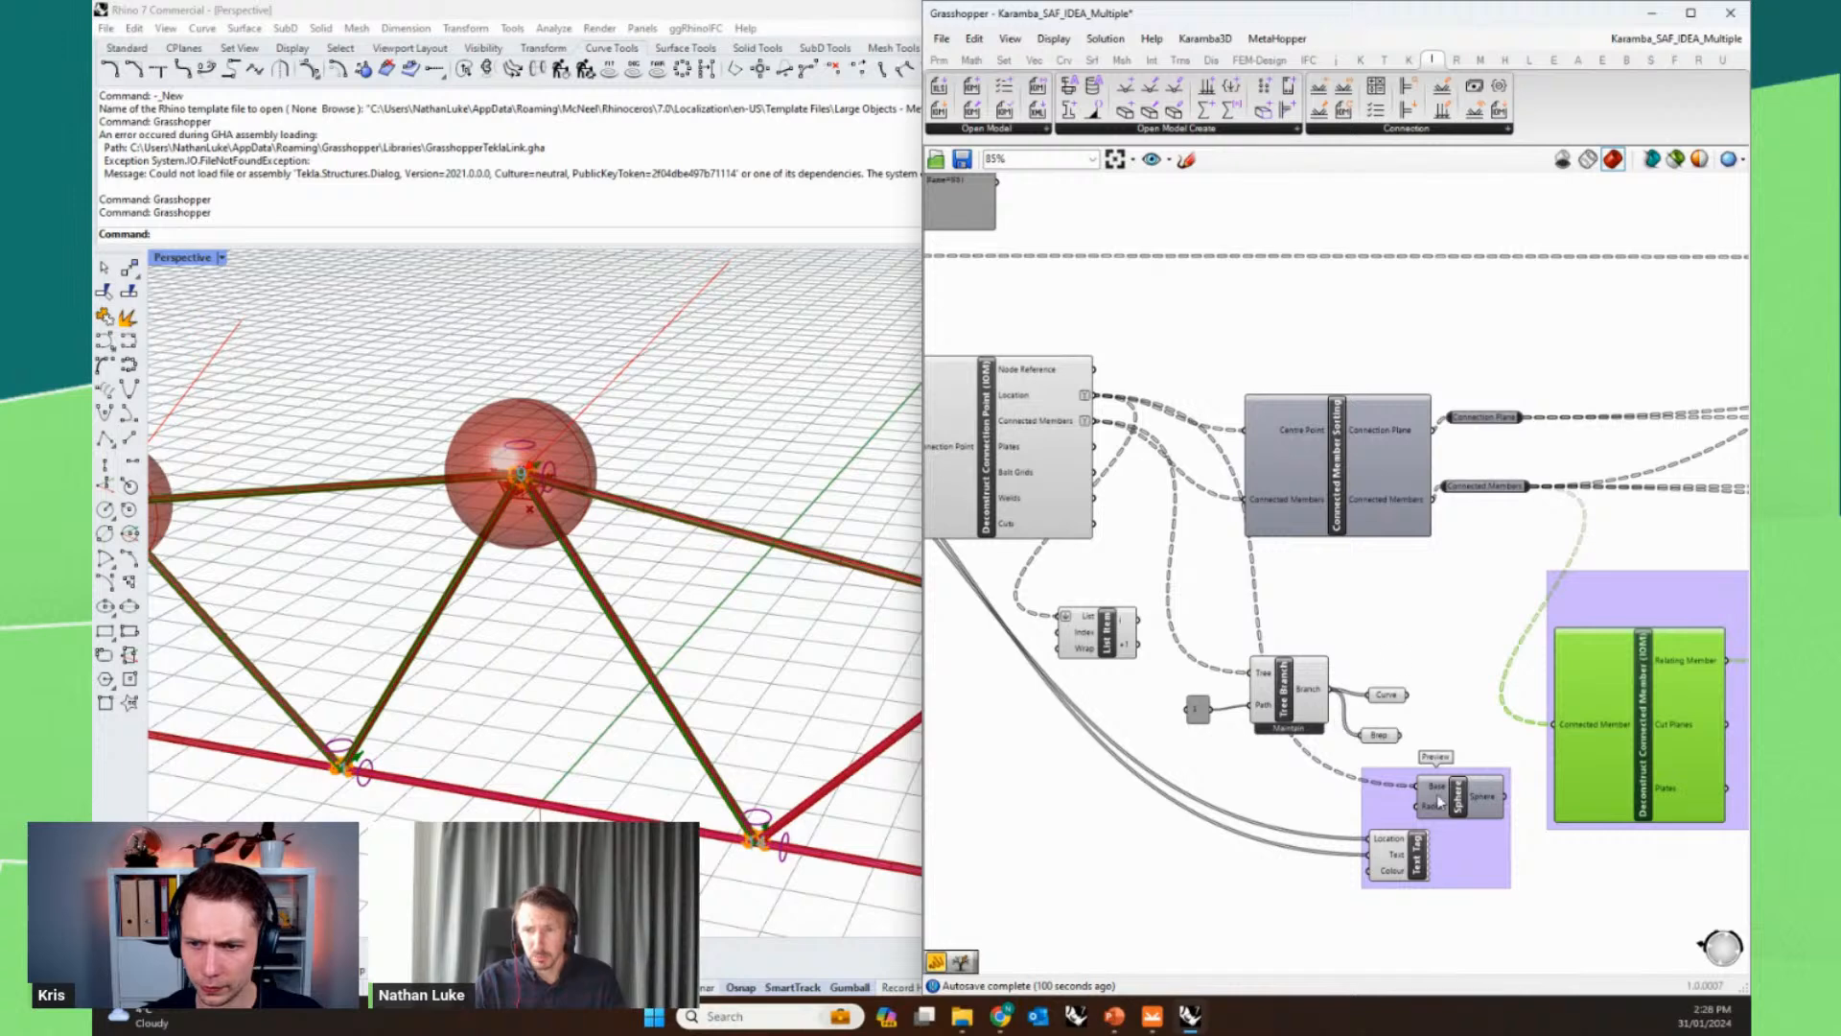
pyautogui.moveTo(1382, 653); pyautogui.dragTo(1582, 771, button='right')
pyautogui.moveTo(1124, 459); pyautogui.dragTo(1218, 508, button='right')
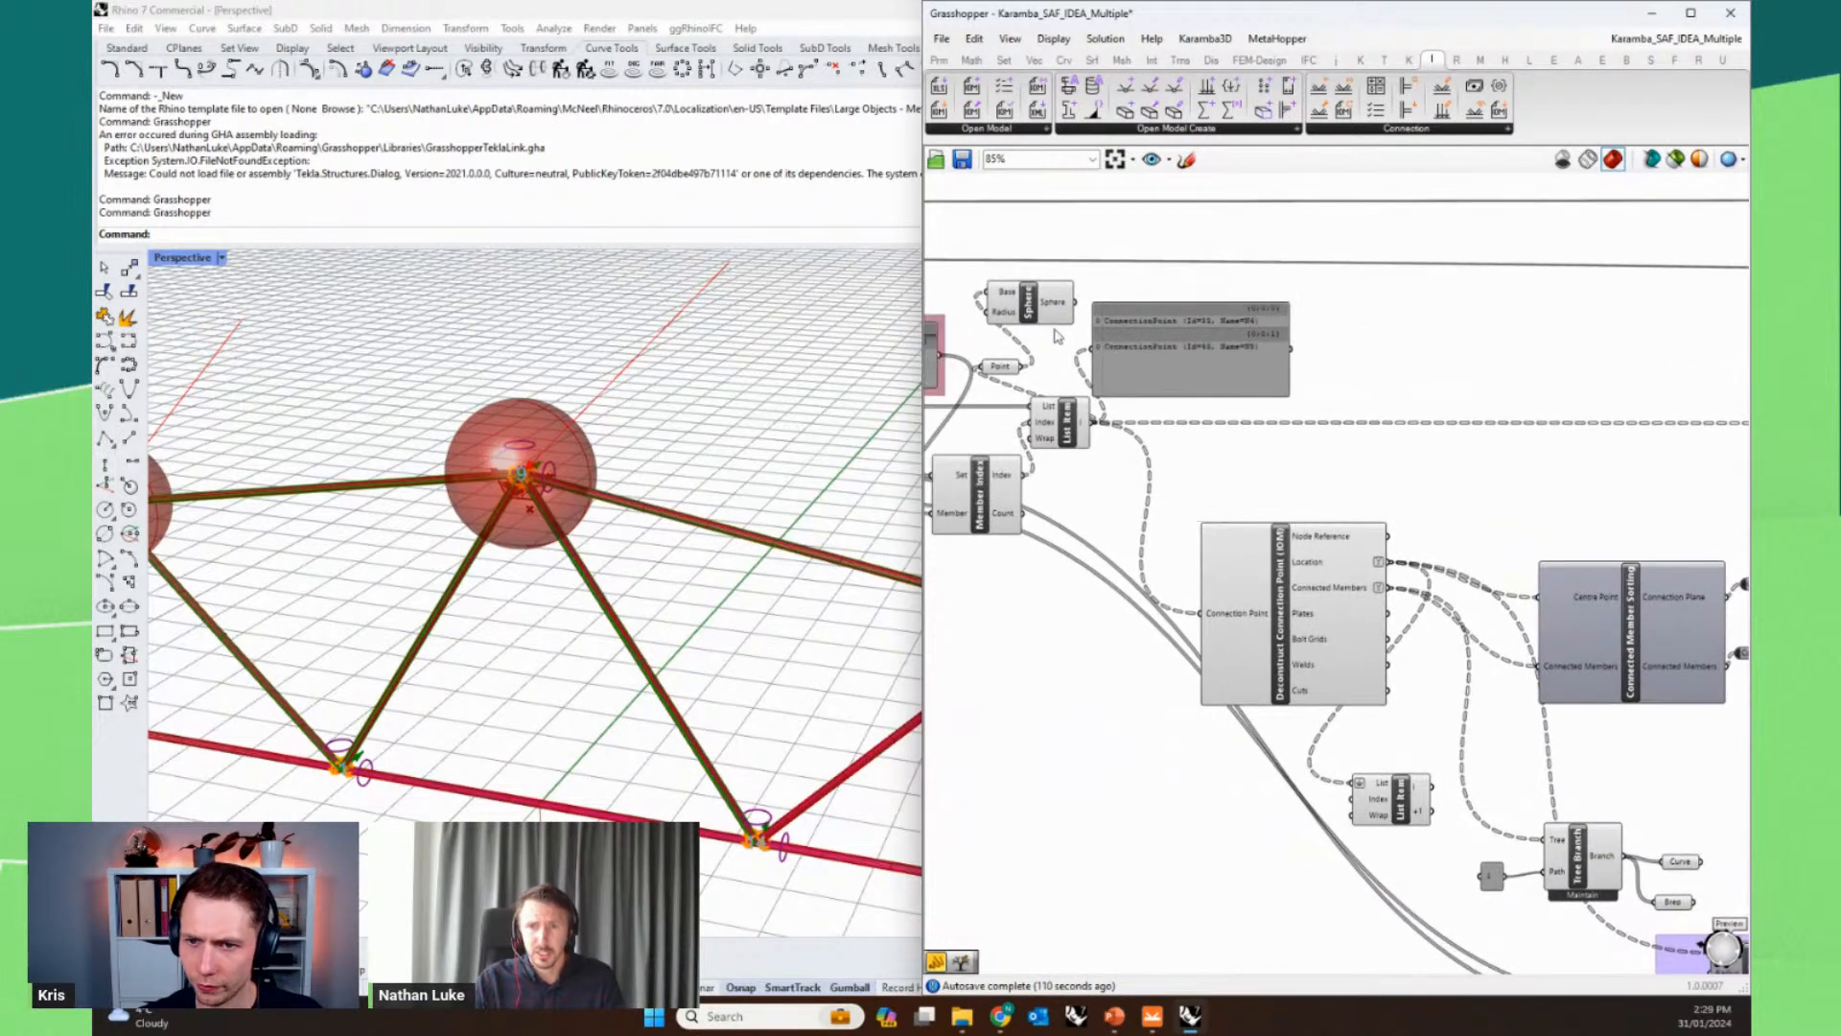
pyautogui.click(1023, 303)
pyautogui.rightClick(1024, 303)
pyautogui.click(1084, 333)
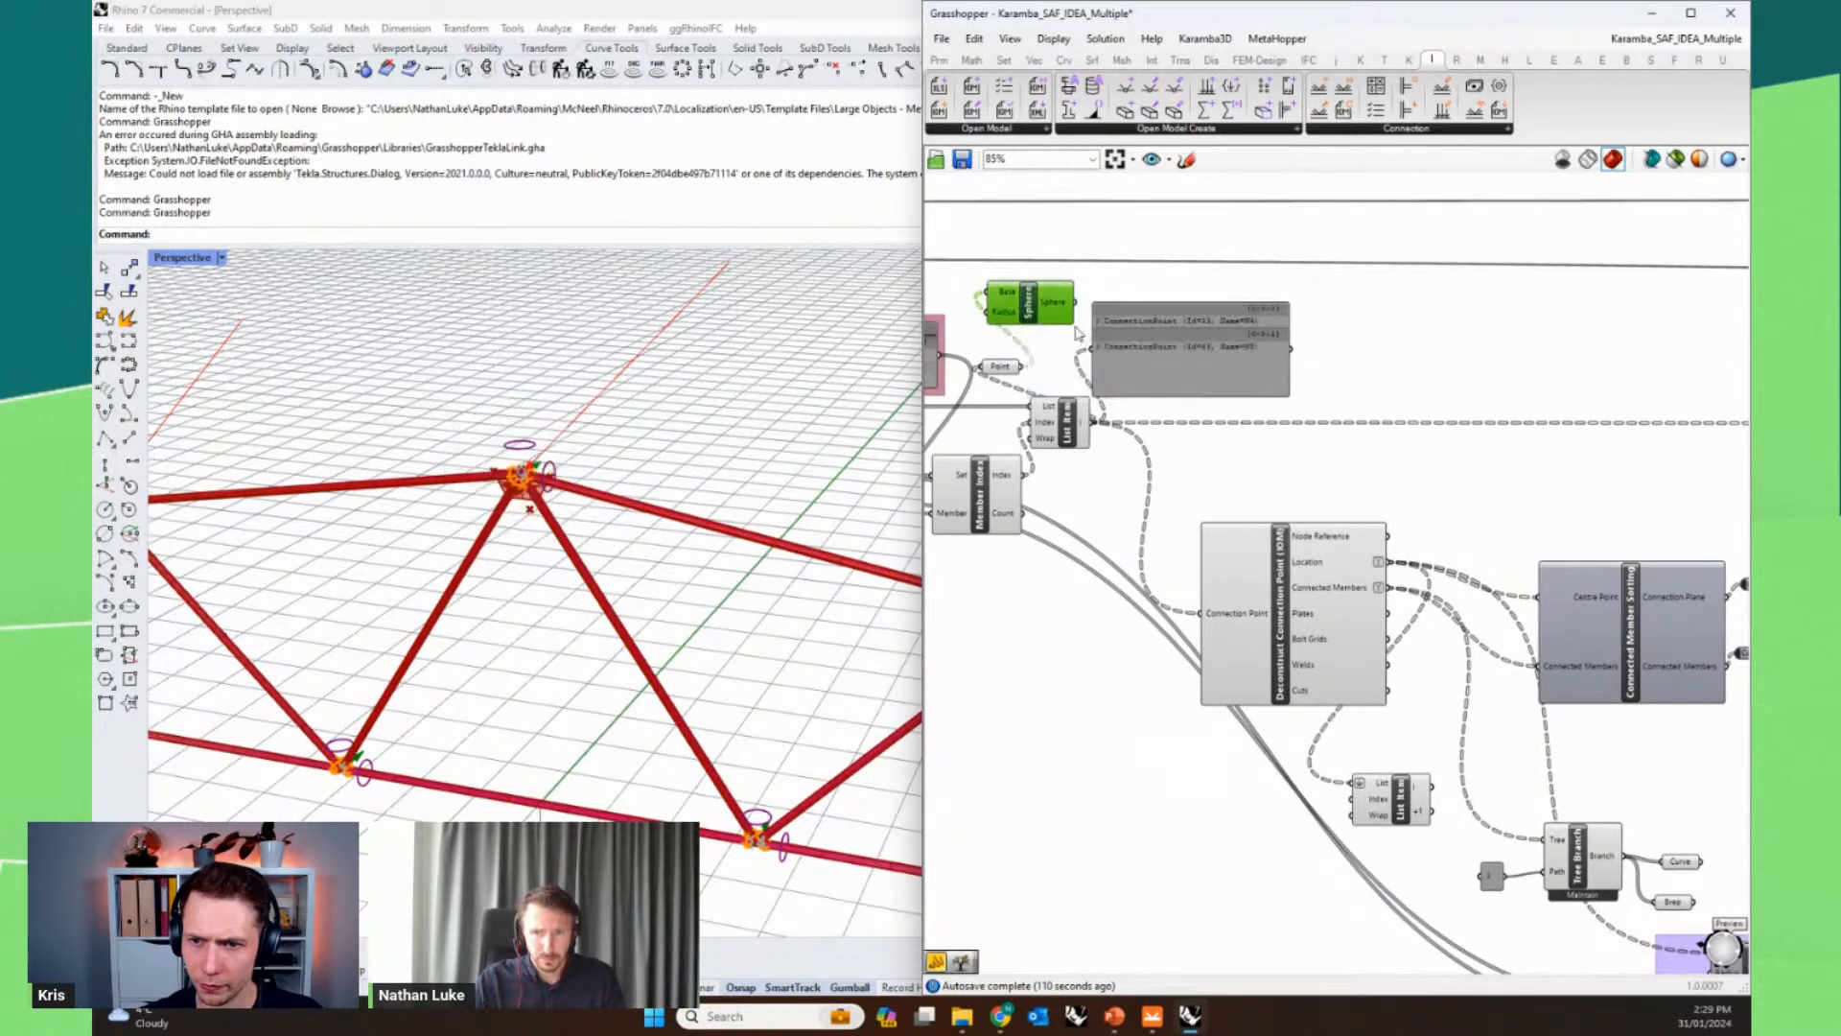
# - Turn off the preview of the large Karamba component directly upstream of the ModelView and BeamView group
pyautogui.moveTo(1545, 519); pyautogui.dragTo(1219, 557, button='right')
pyautogui.moveTo(1434, 561); pyautogui.dragTo(1255, 570, button='right')
pyautogui.moveTo(1527, 564); pyautogui.dragTo(1172, 551, button='right')
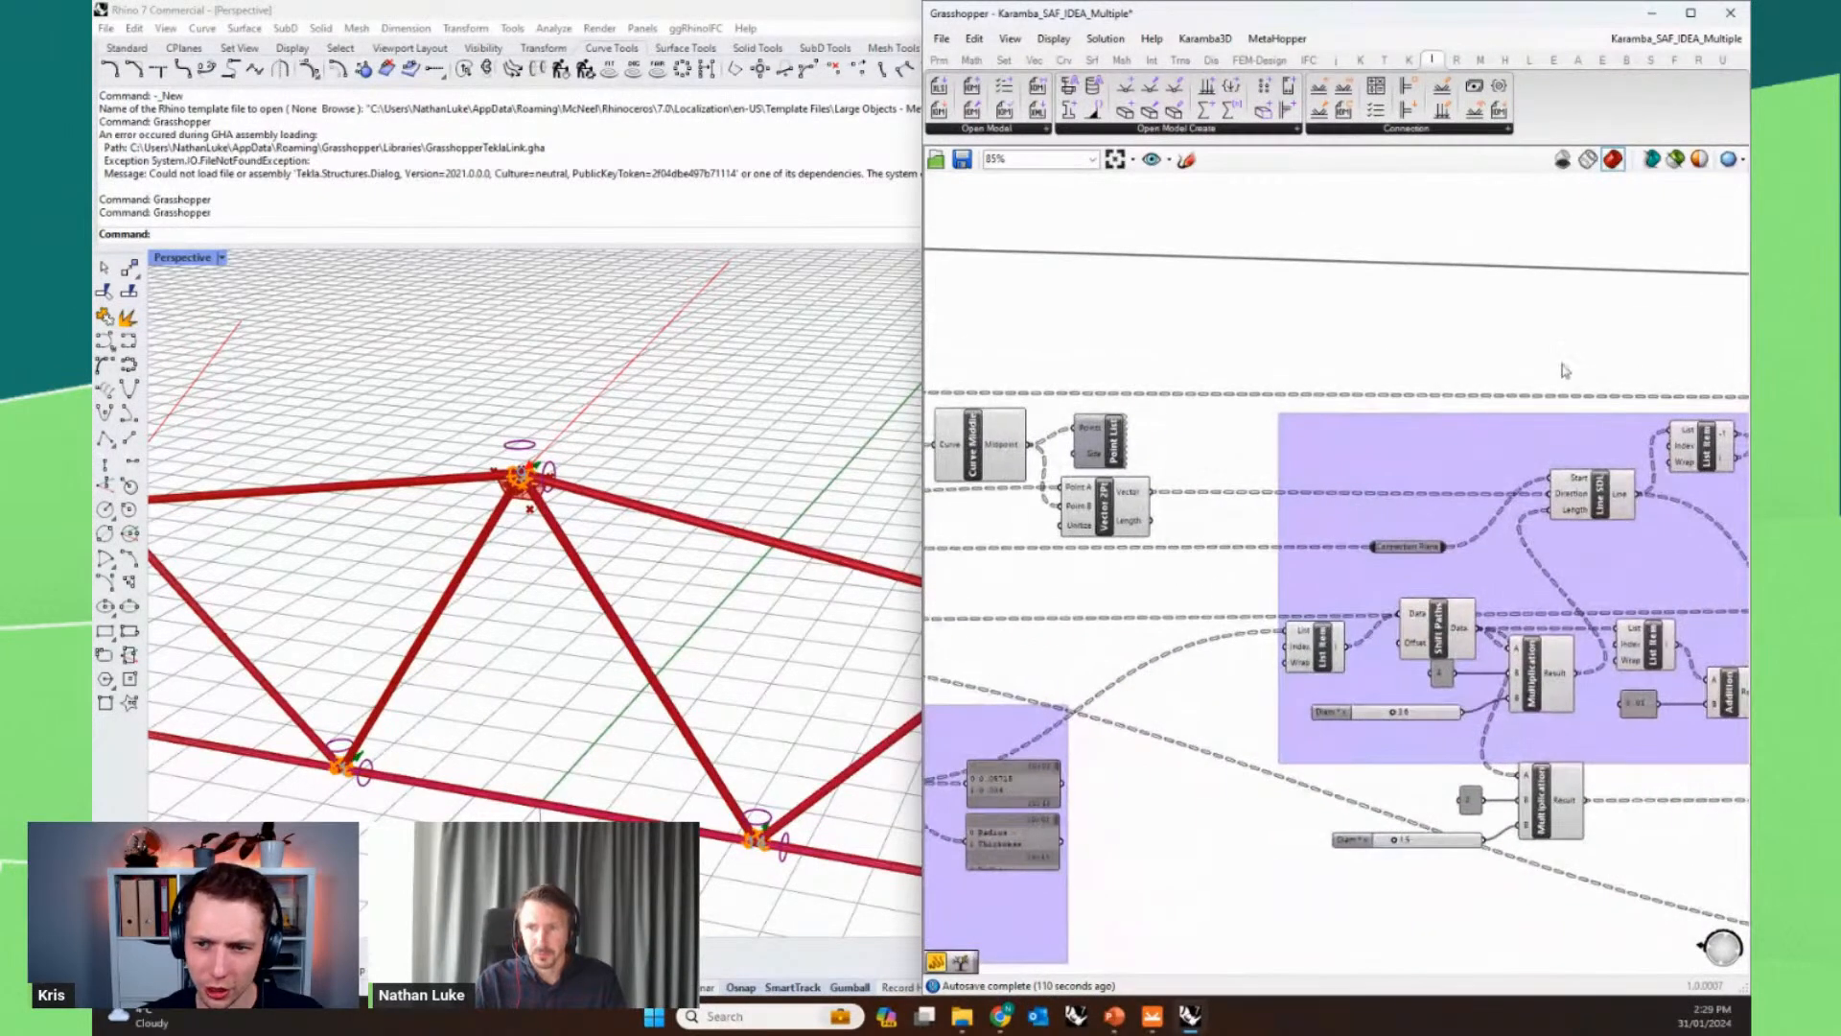
pyautogui.moveTo(1623, 365); pyautogui.dragTo(1434, 354, button='right')
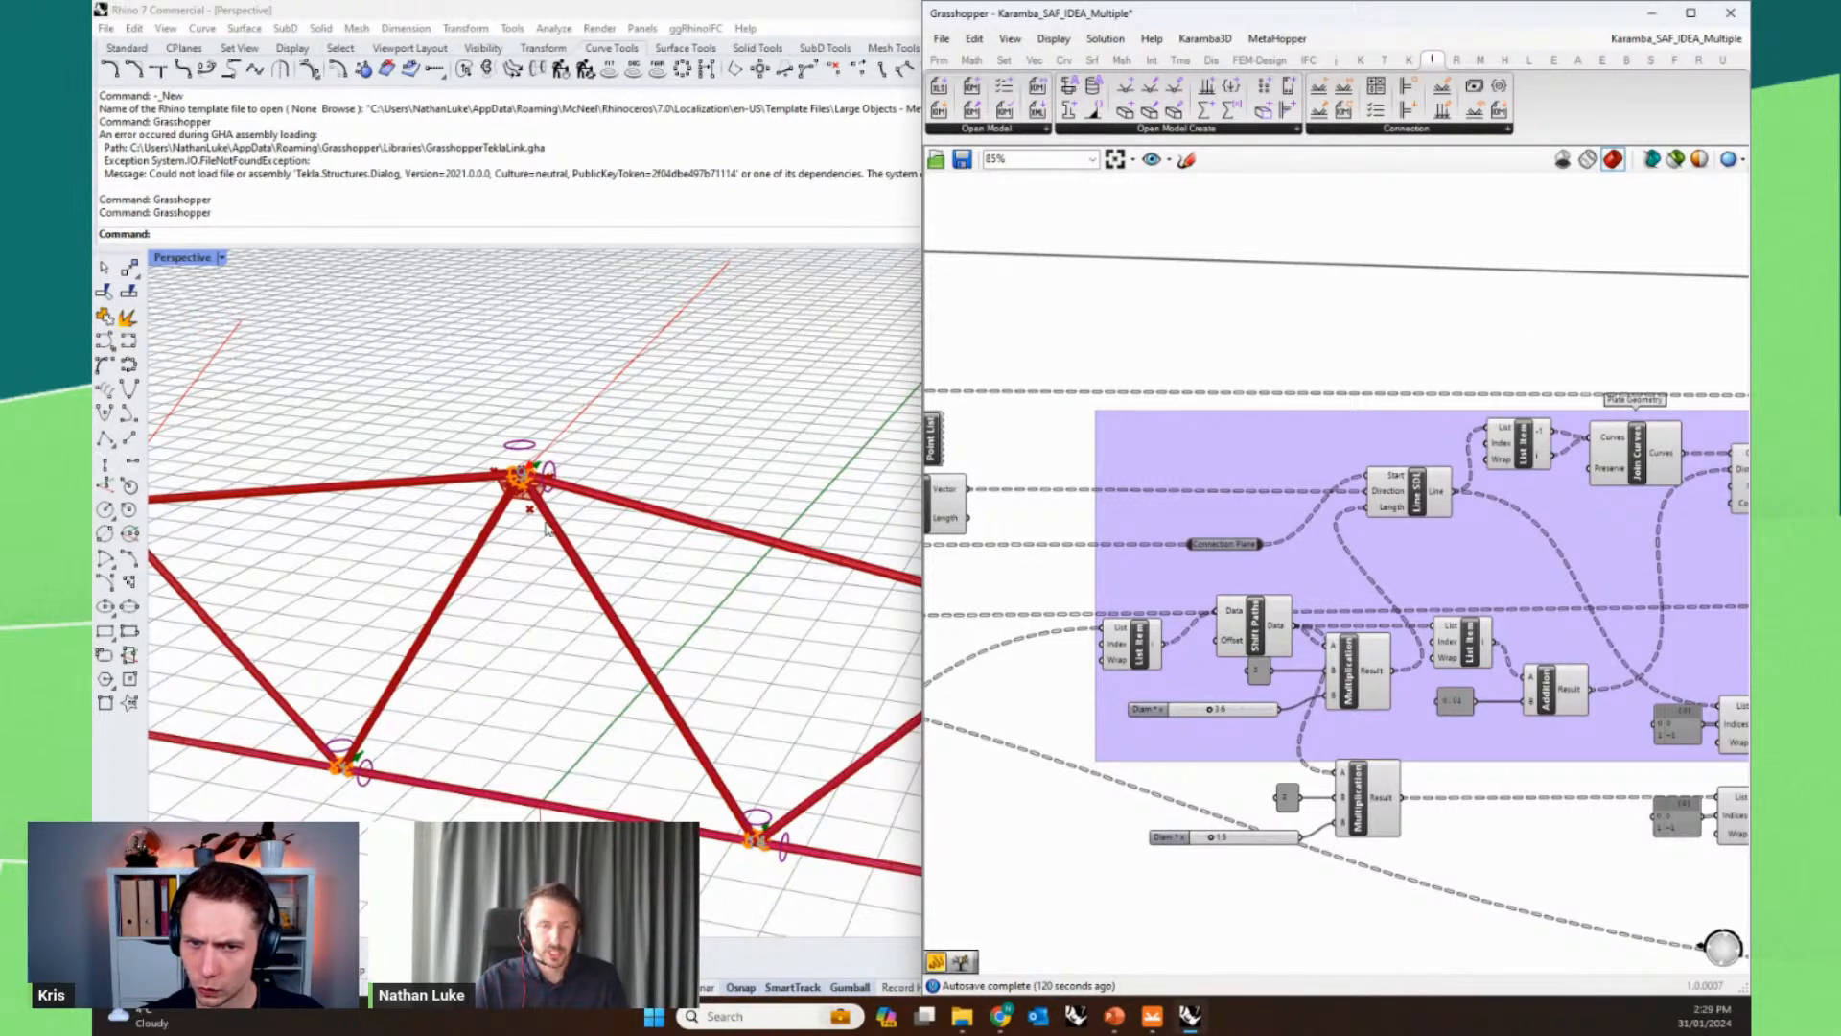
pyautogui.scroll(-5, 1657, 414)
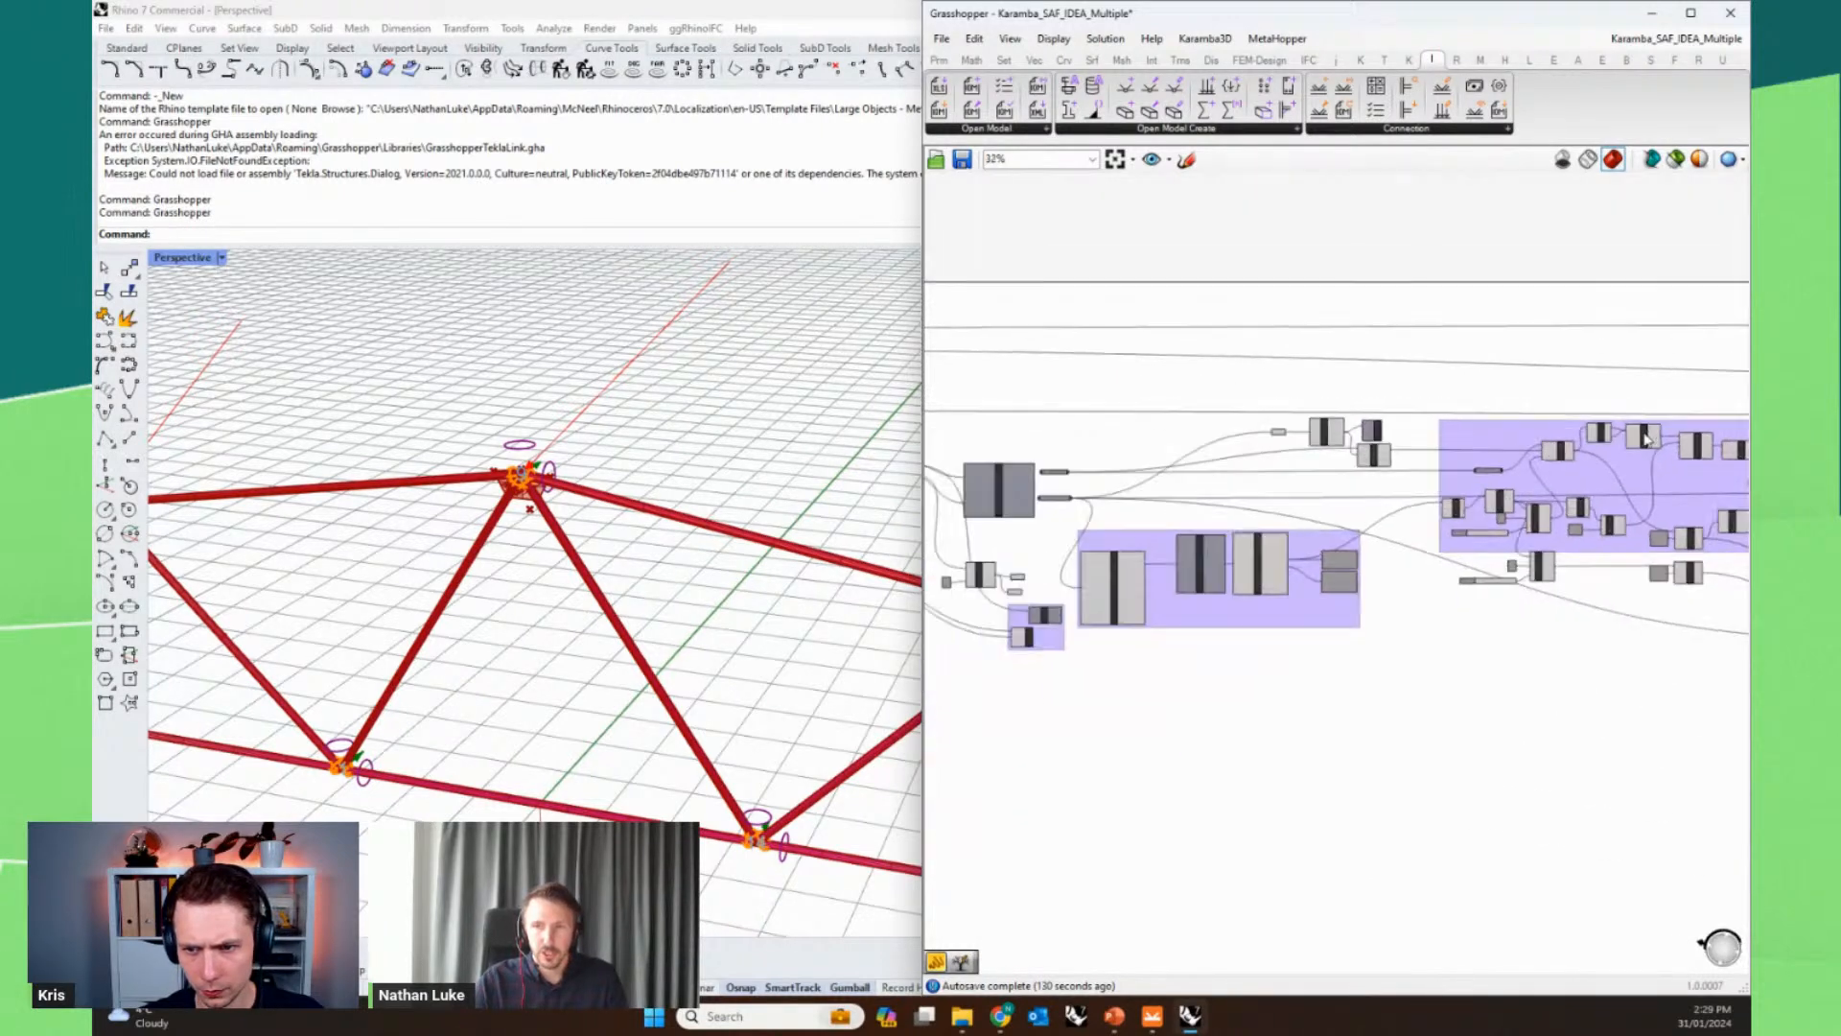
pyautogui.moveTo(1185, 662); pyautogui.dragTo(1518, 708, button='right')
pyautogui.moveTo(987, 594); pyautogui.dragTo(1359, 666, button='right')
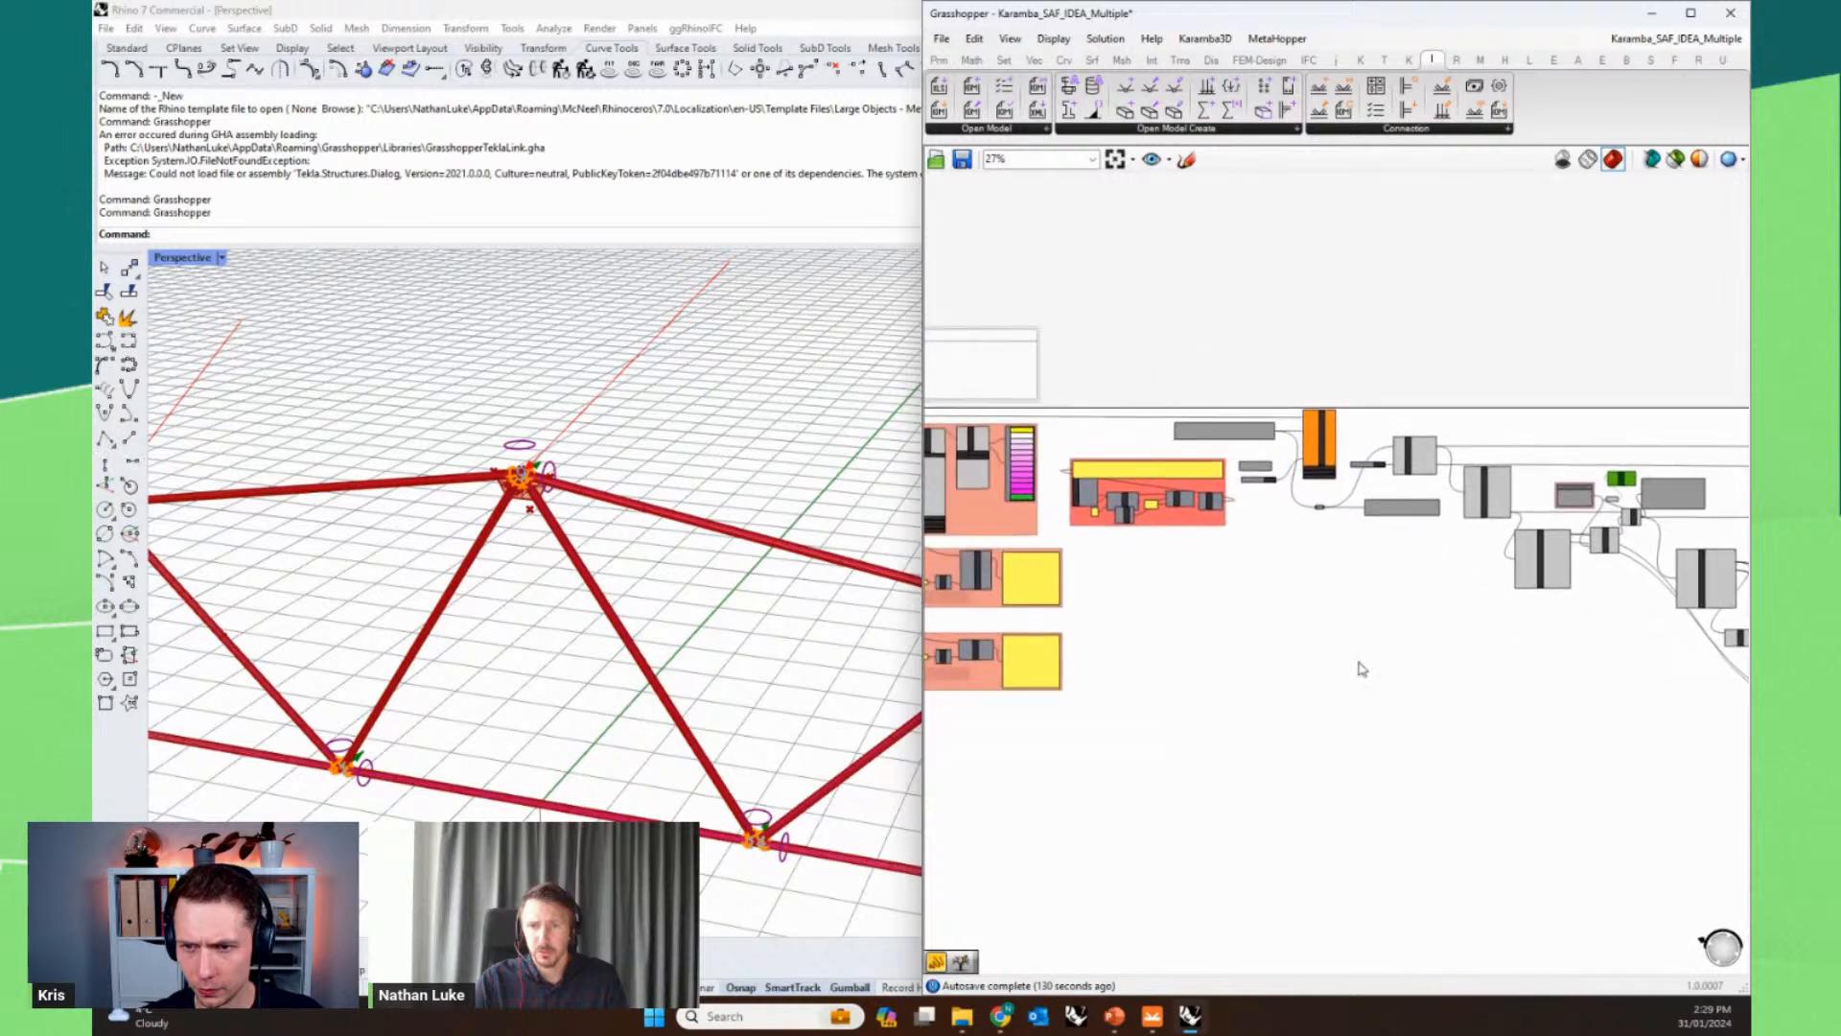
pyautogui.moveTo(1213, 623); pyautogui.dragTo(1418, 637, button='right')
pyautogui.scroll(3, 1239, 460)
pyautogui.click(1098, 422)
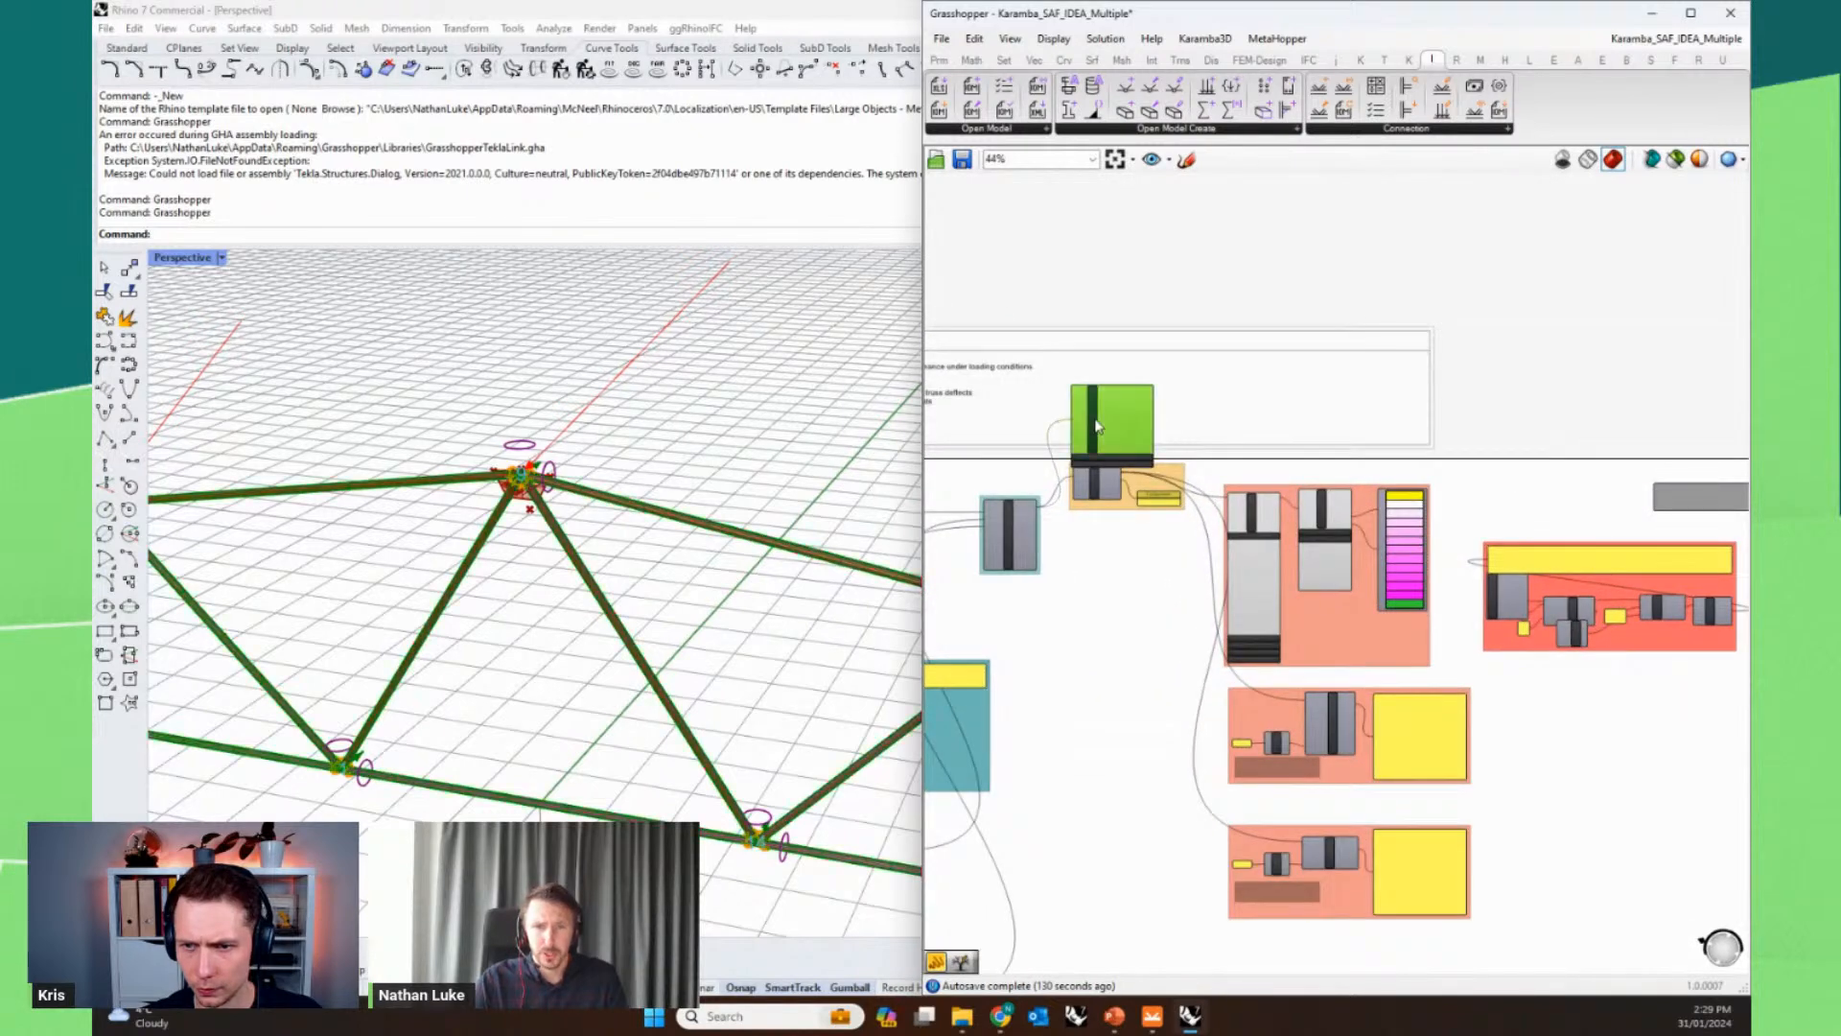
pyautogui.rightClick(1098, 422)
pyautogui.click(1172, 456)
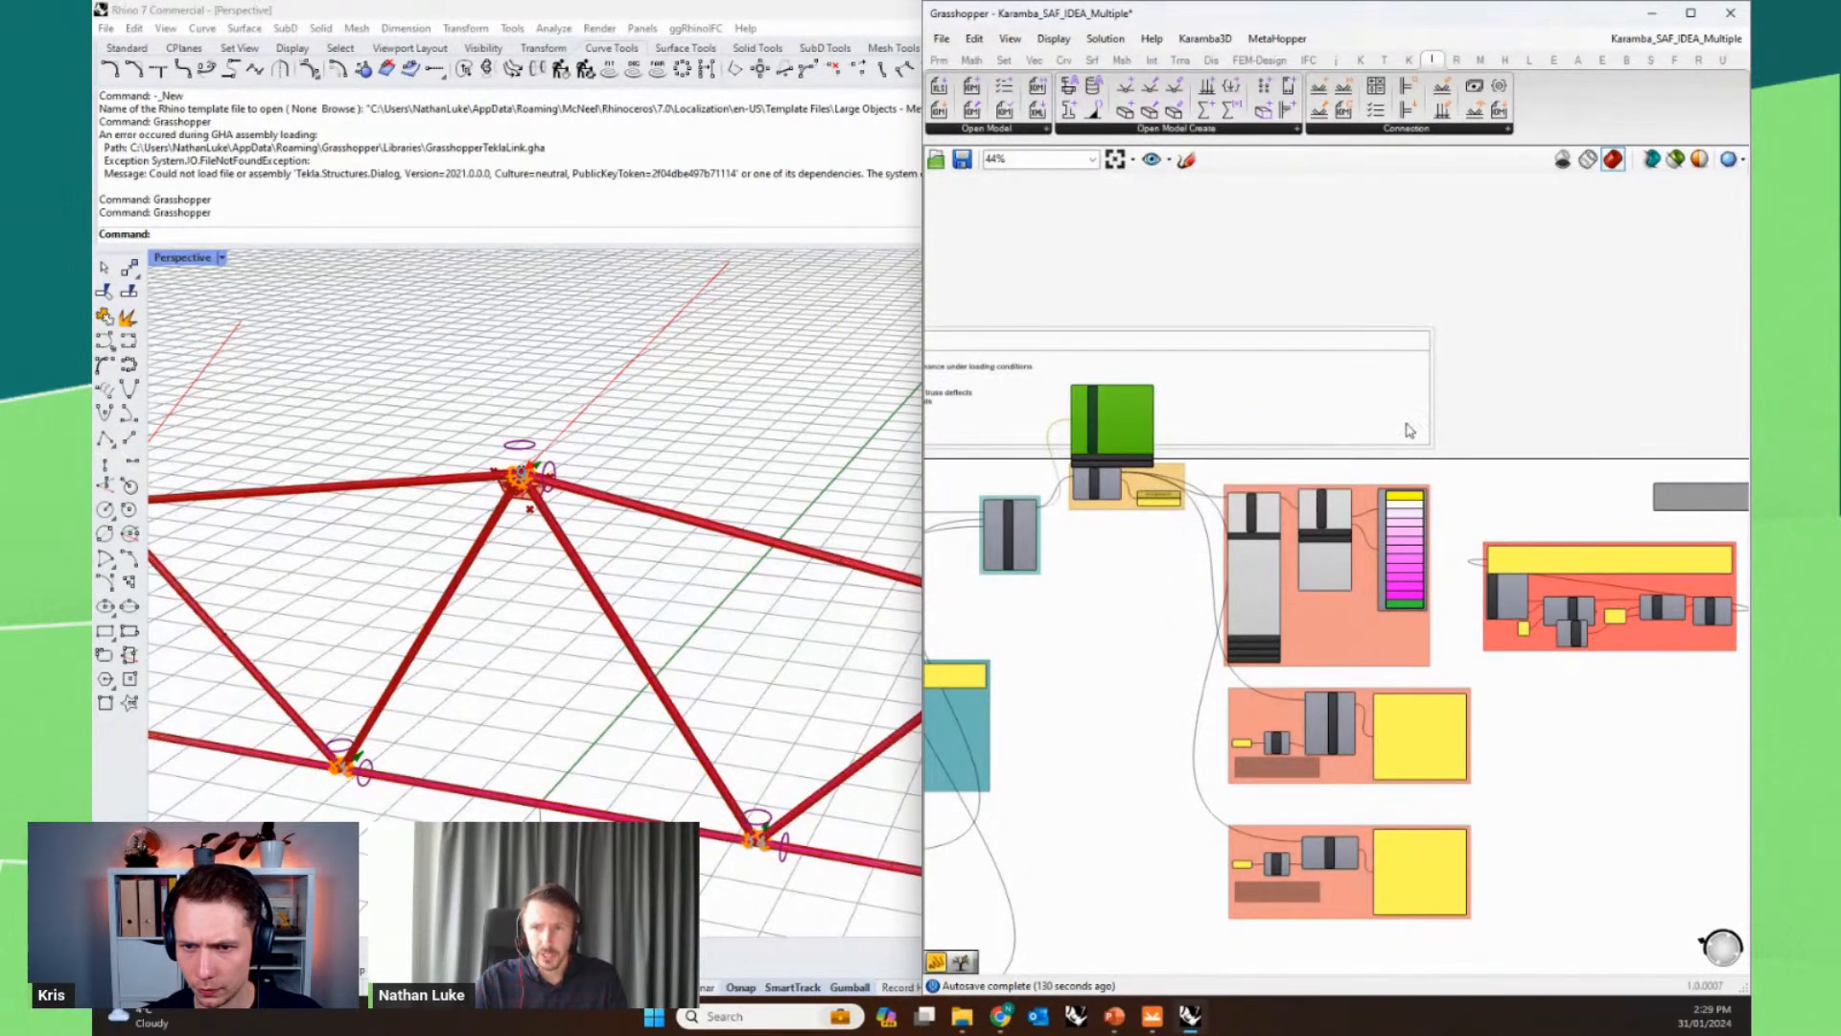
# - Turn off the preview of the BeamView and ModelView components
pyautogui.scroll(1, 1267, 549)
pyautogui.click(1333, 513)
pyautogui.rightClick(1333, 511)
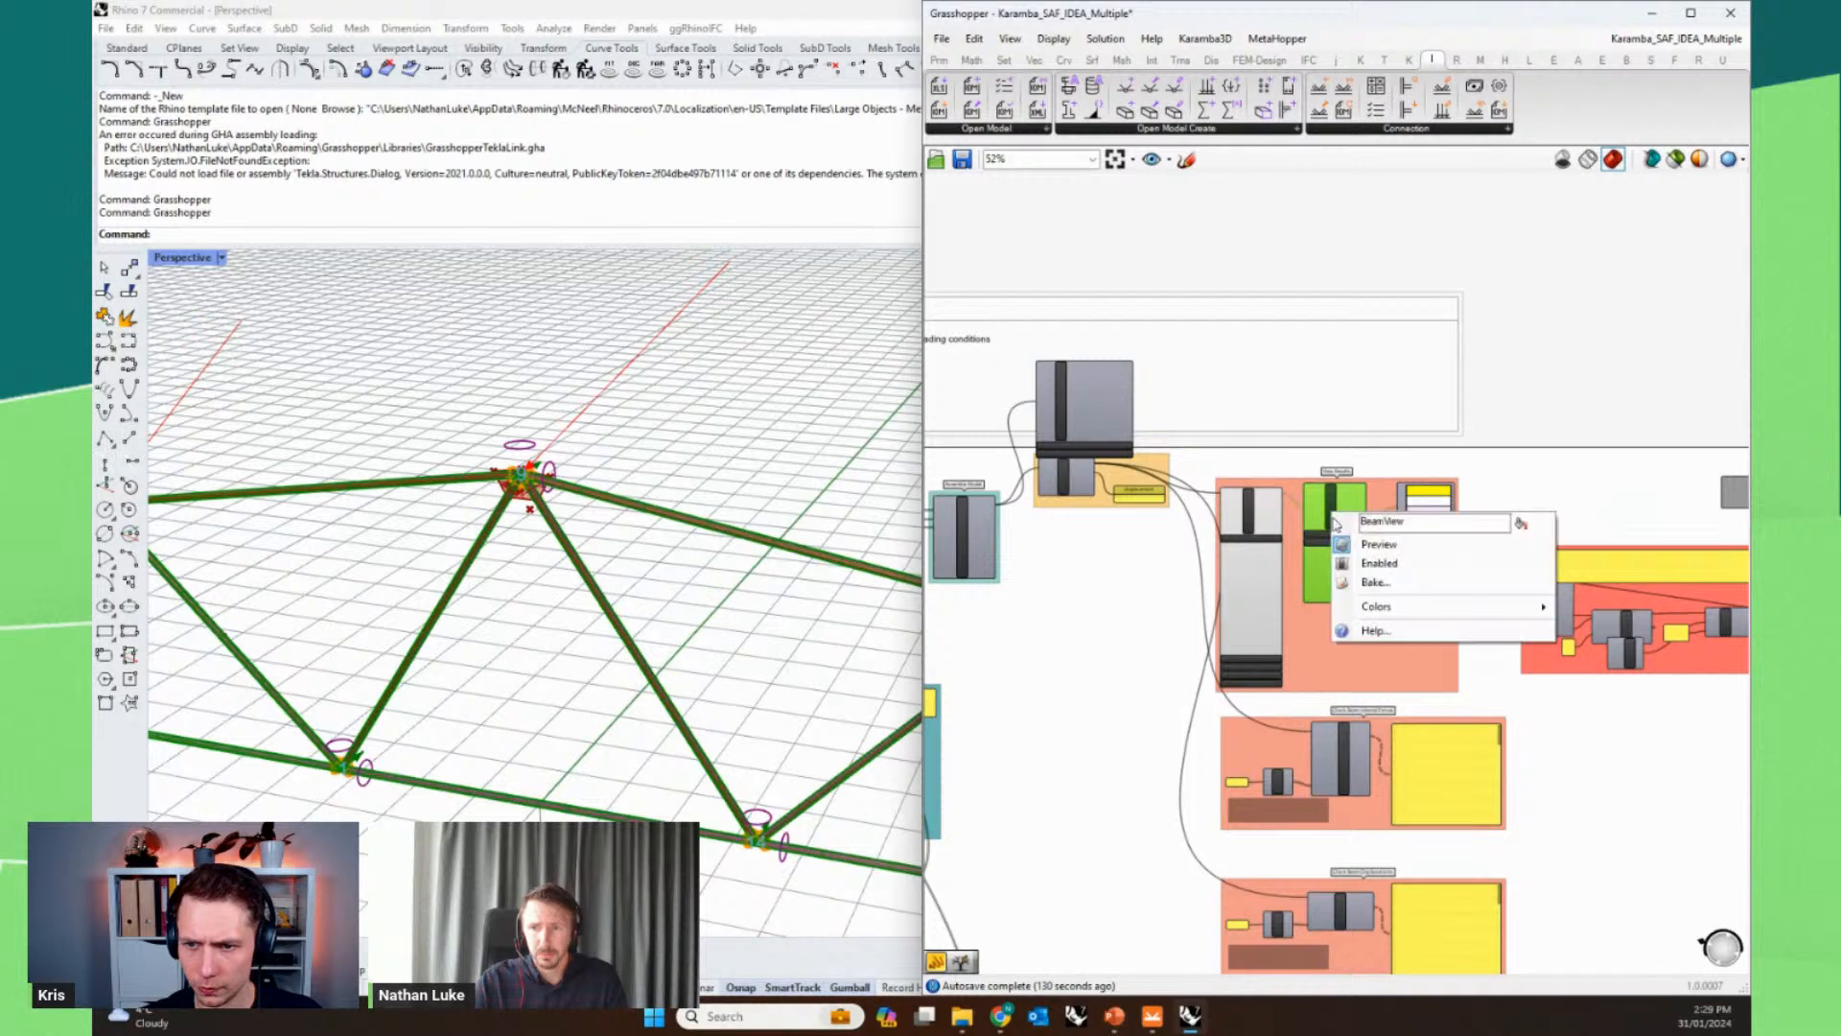
pyautogui.click(1381, 543)
pyautogui.click(1250, 519)
pyautogui.rightClick(1250, 518)
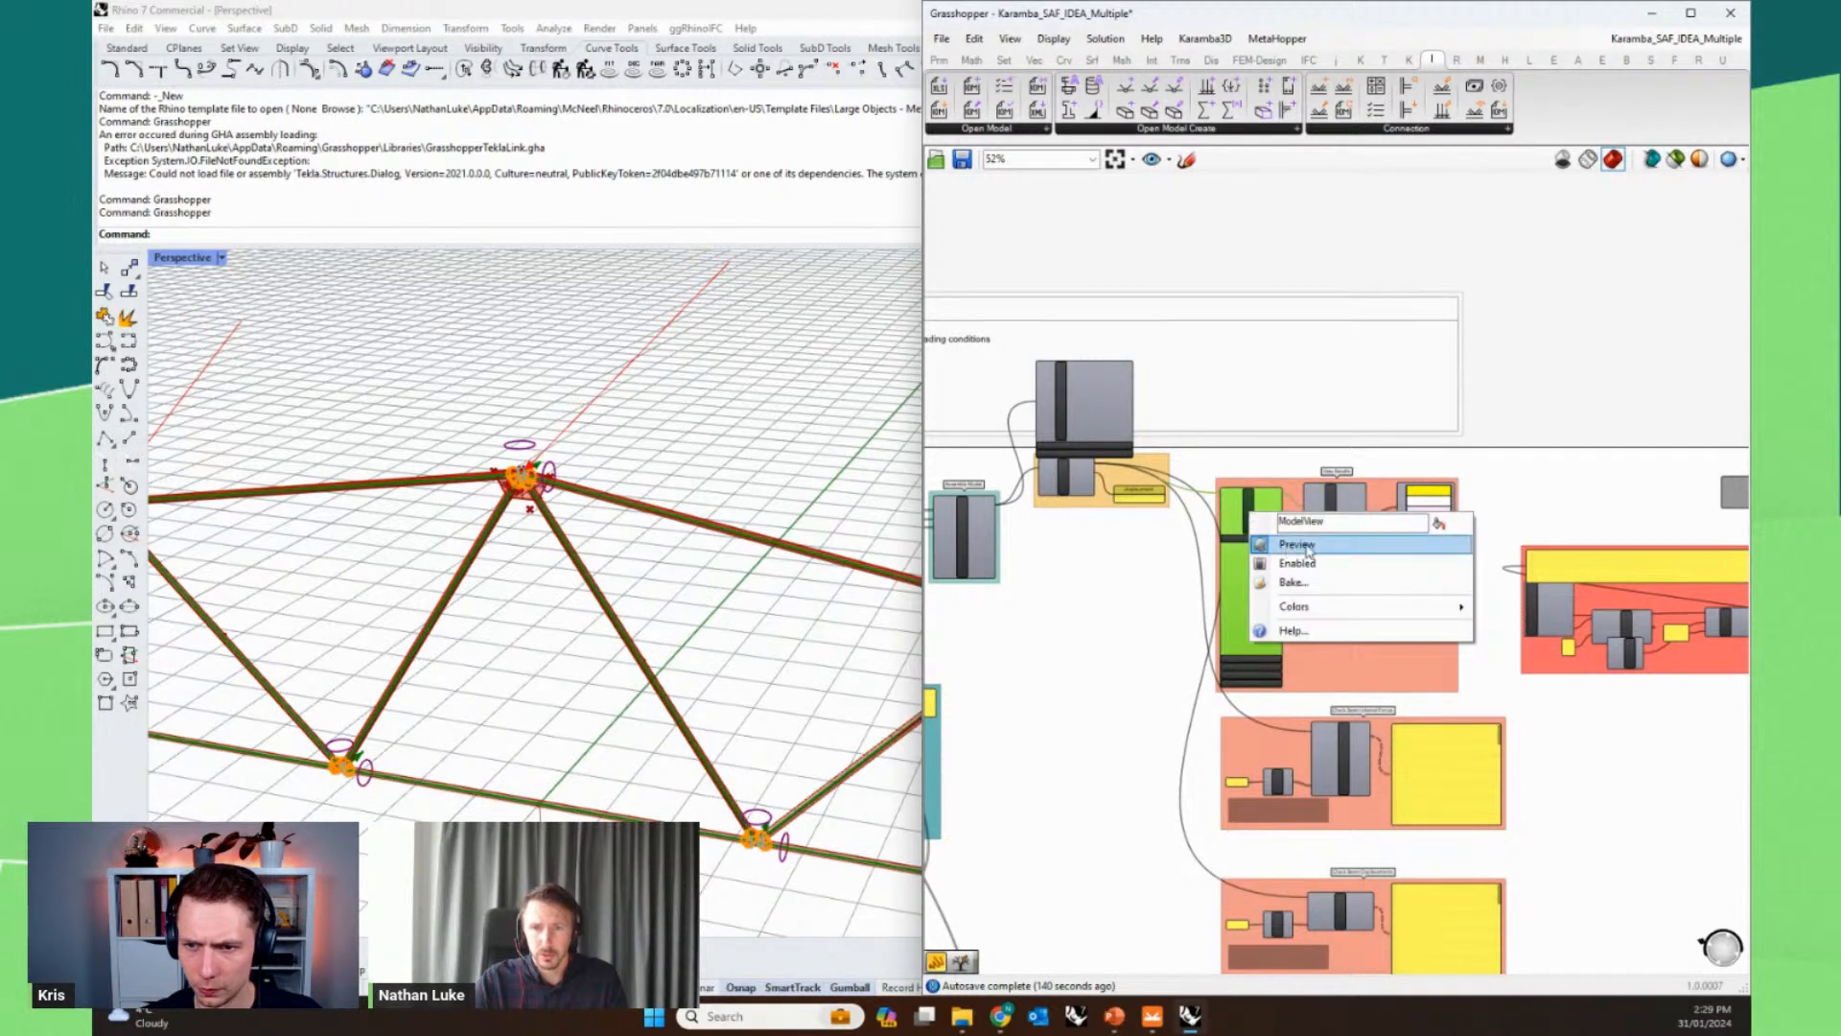
pyautogui.click(1285, 547)
# - Examine the connection plate at the truss apex in the Rhino viewport alongside the Plate Geometry group in the definition
pyautogui.scroll(-1, 1381, 664)
pyautogui.moveTo(1582, 711); pyautogui.dragTo(1378, 718, button='right')
pyautogui.moveTo(1663, 730); pyautogui.dragTo(1293, 718, button='right')
pyautogui.moveTo(1520, 753); pyautogui.dragTo(1180, 716, button='right')
pyautogui.moveTo(1539, 620); pyautogui.dragTo(1191, 567, button='right')
pyautogui.moveTo(1557, 514); pyautogui.dragTo(1160, 510, button='right')
pyautogui.scroll(6, 519, 472)
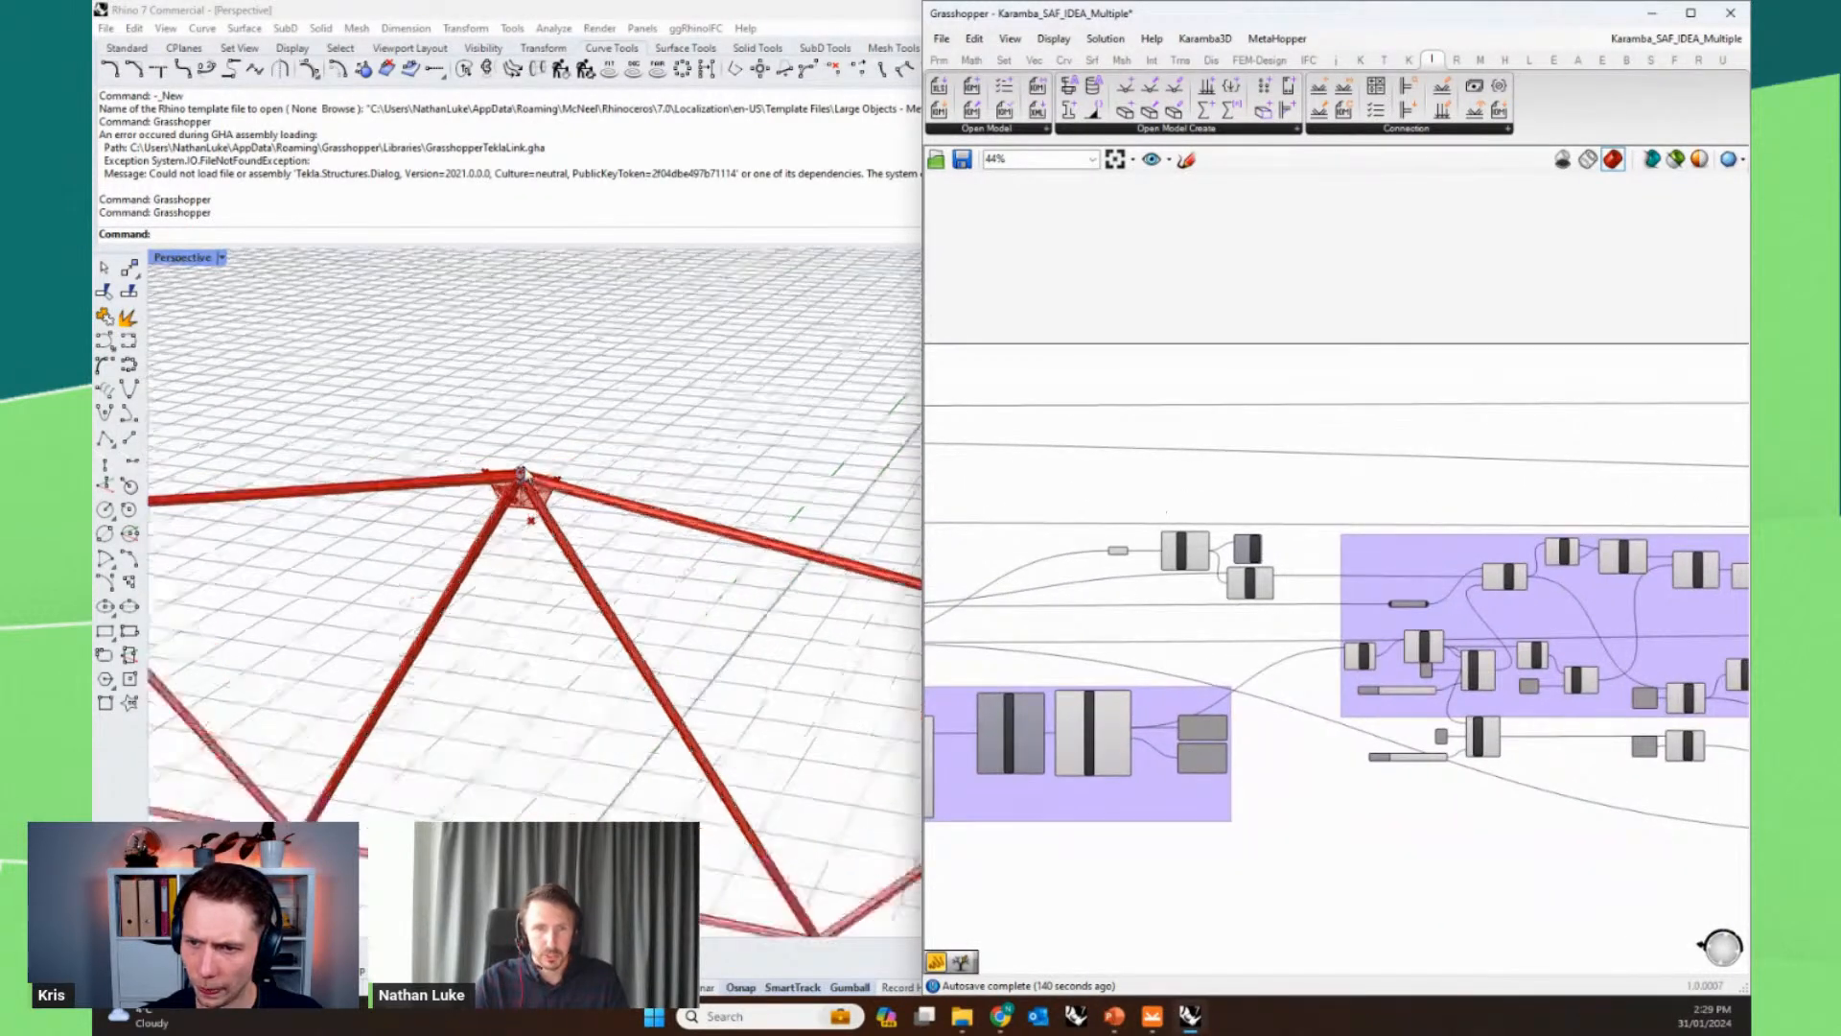
pyautogui.moveTo(1553, 481); pyautogui.dragTo(1213, 464, button='right')
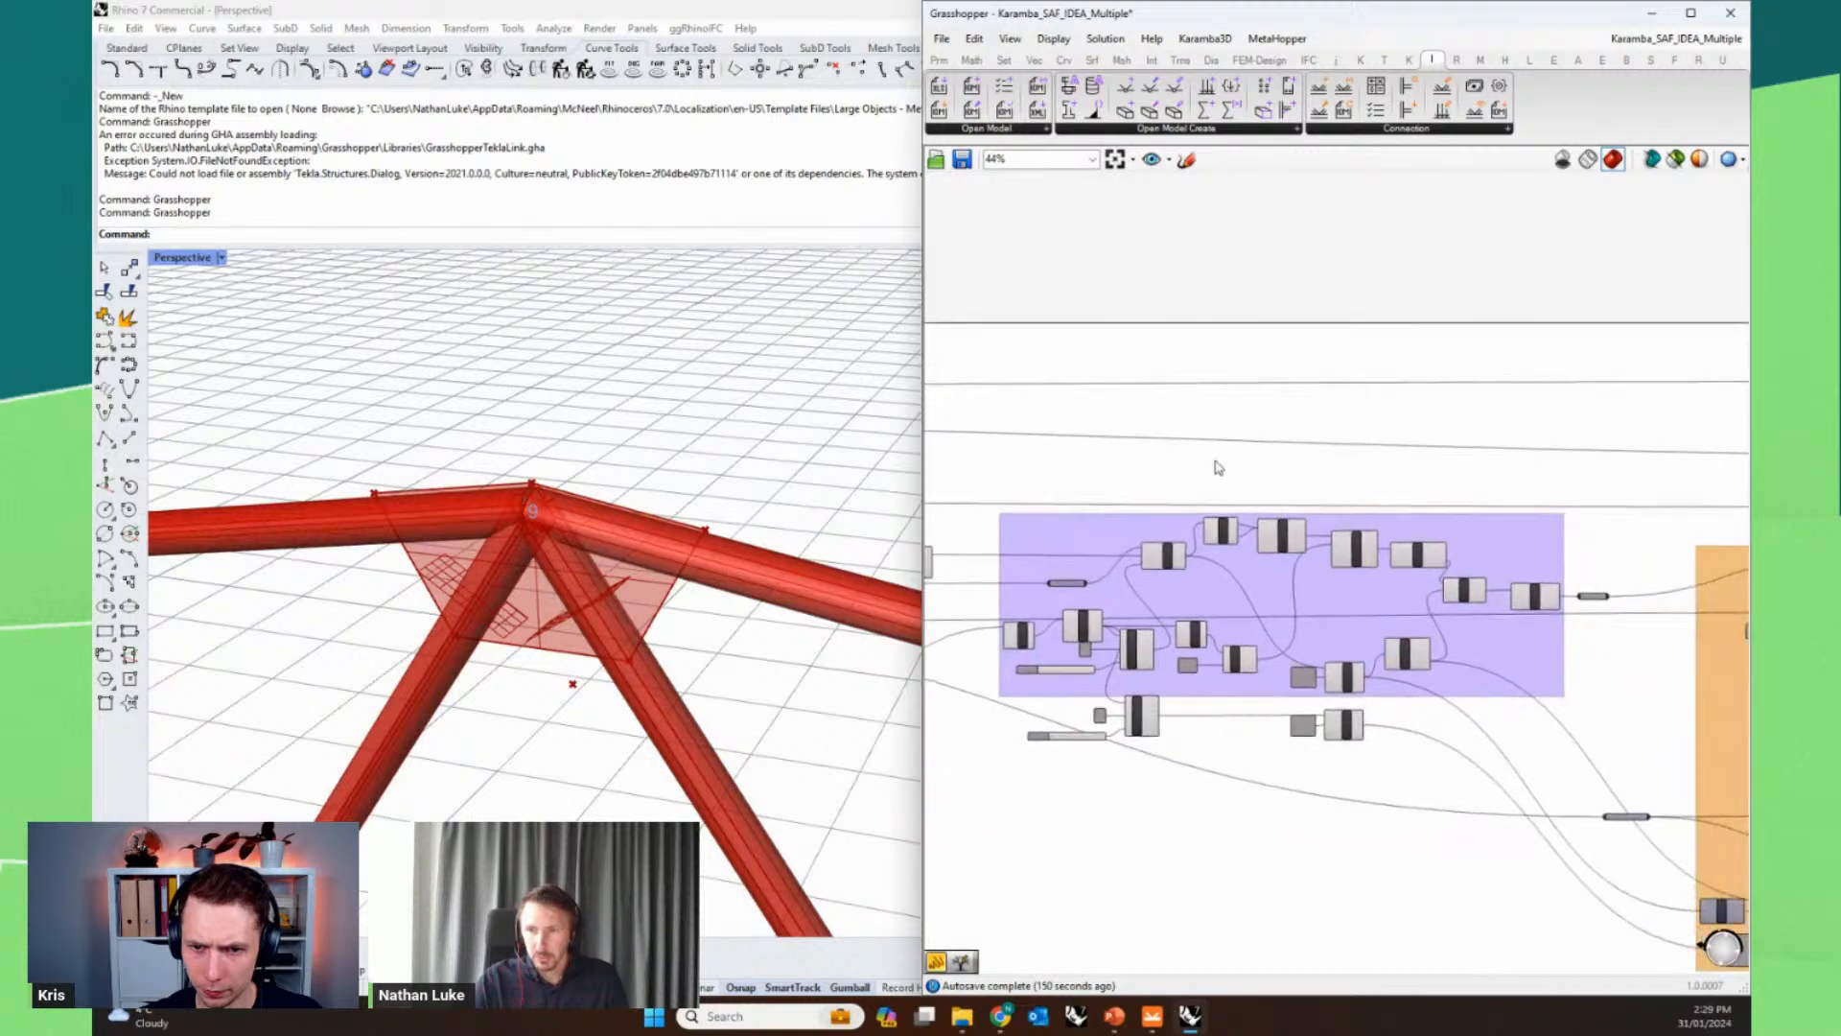
# - Examine the Curve Middle and Vector 2Pt components and the Plate Geometry group they feed
pyautogui.scroll(3, 1539, 613)
pyautogui.moveTo(1083, 874); pyautogui.dragTo(1266, 825, button='right')
pyautogui.moveTo(1018, 863); pyautogui.dragTo(1424, 854, button='right')
pyautogui.scroll(2, 1165, 451)
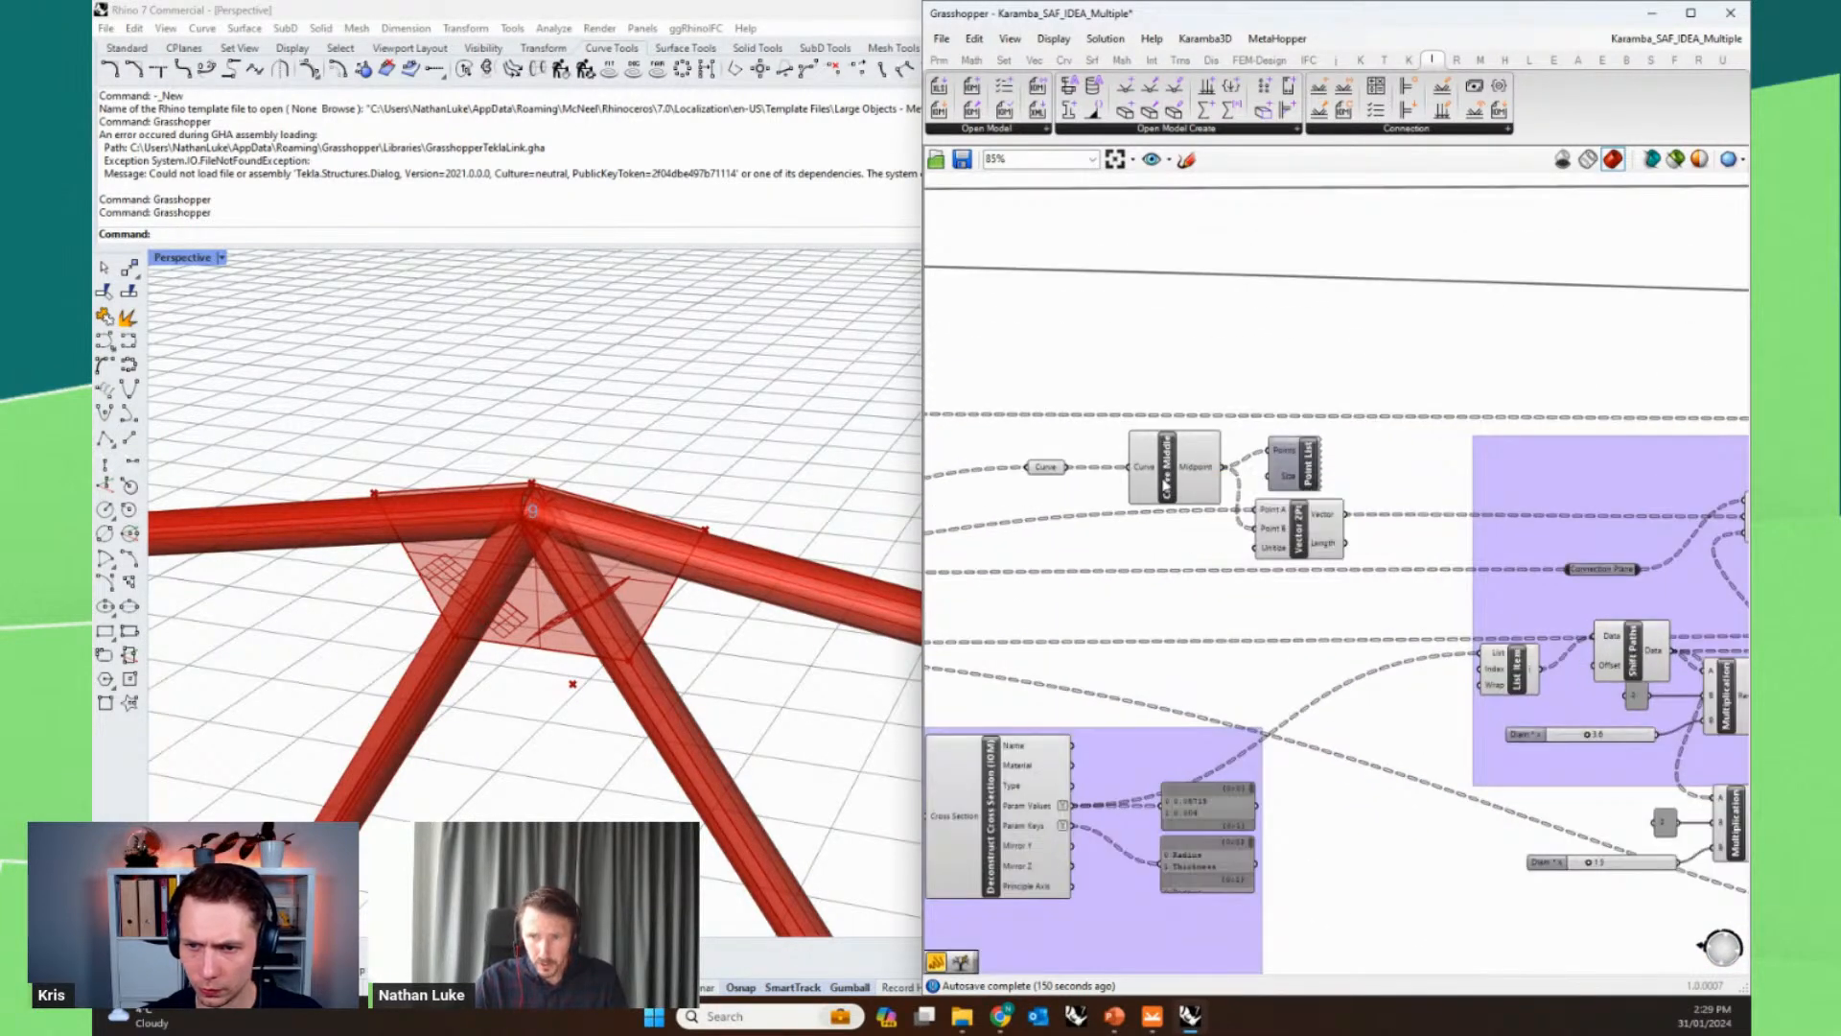
pyautogui.click(1199, 479)
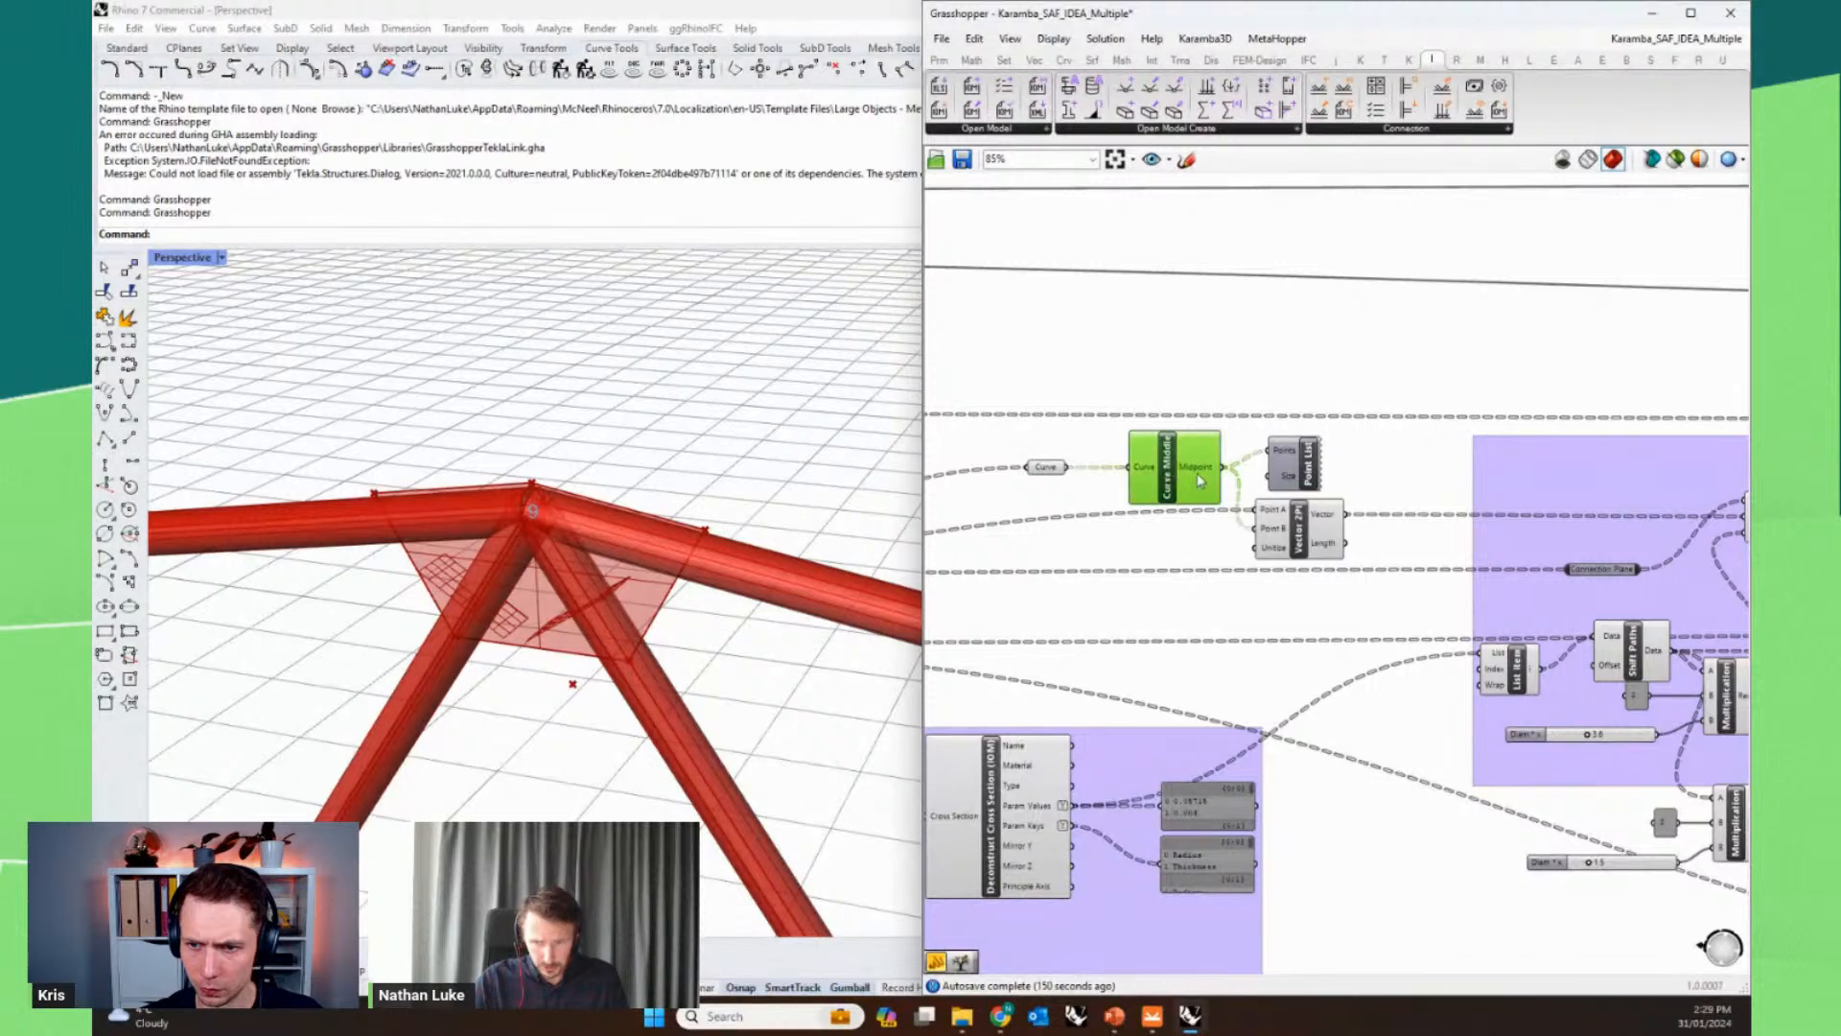
pyautogui.moveTo(1331, 590); pyautogui.dragTo(1155, 601, button='right')
pyautogui.moveTo(1470, 426); pyautogui.dragTo(1307, 419, button='right')
pyautogui.moveTo(1438, 367); pyautogui.dragTo(1304, 384, button='right')
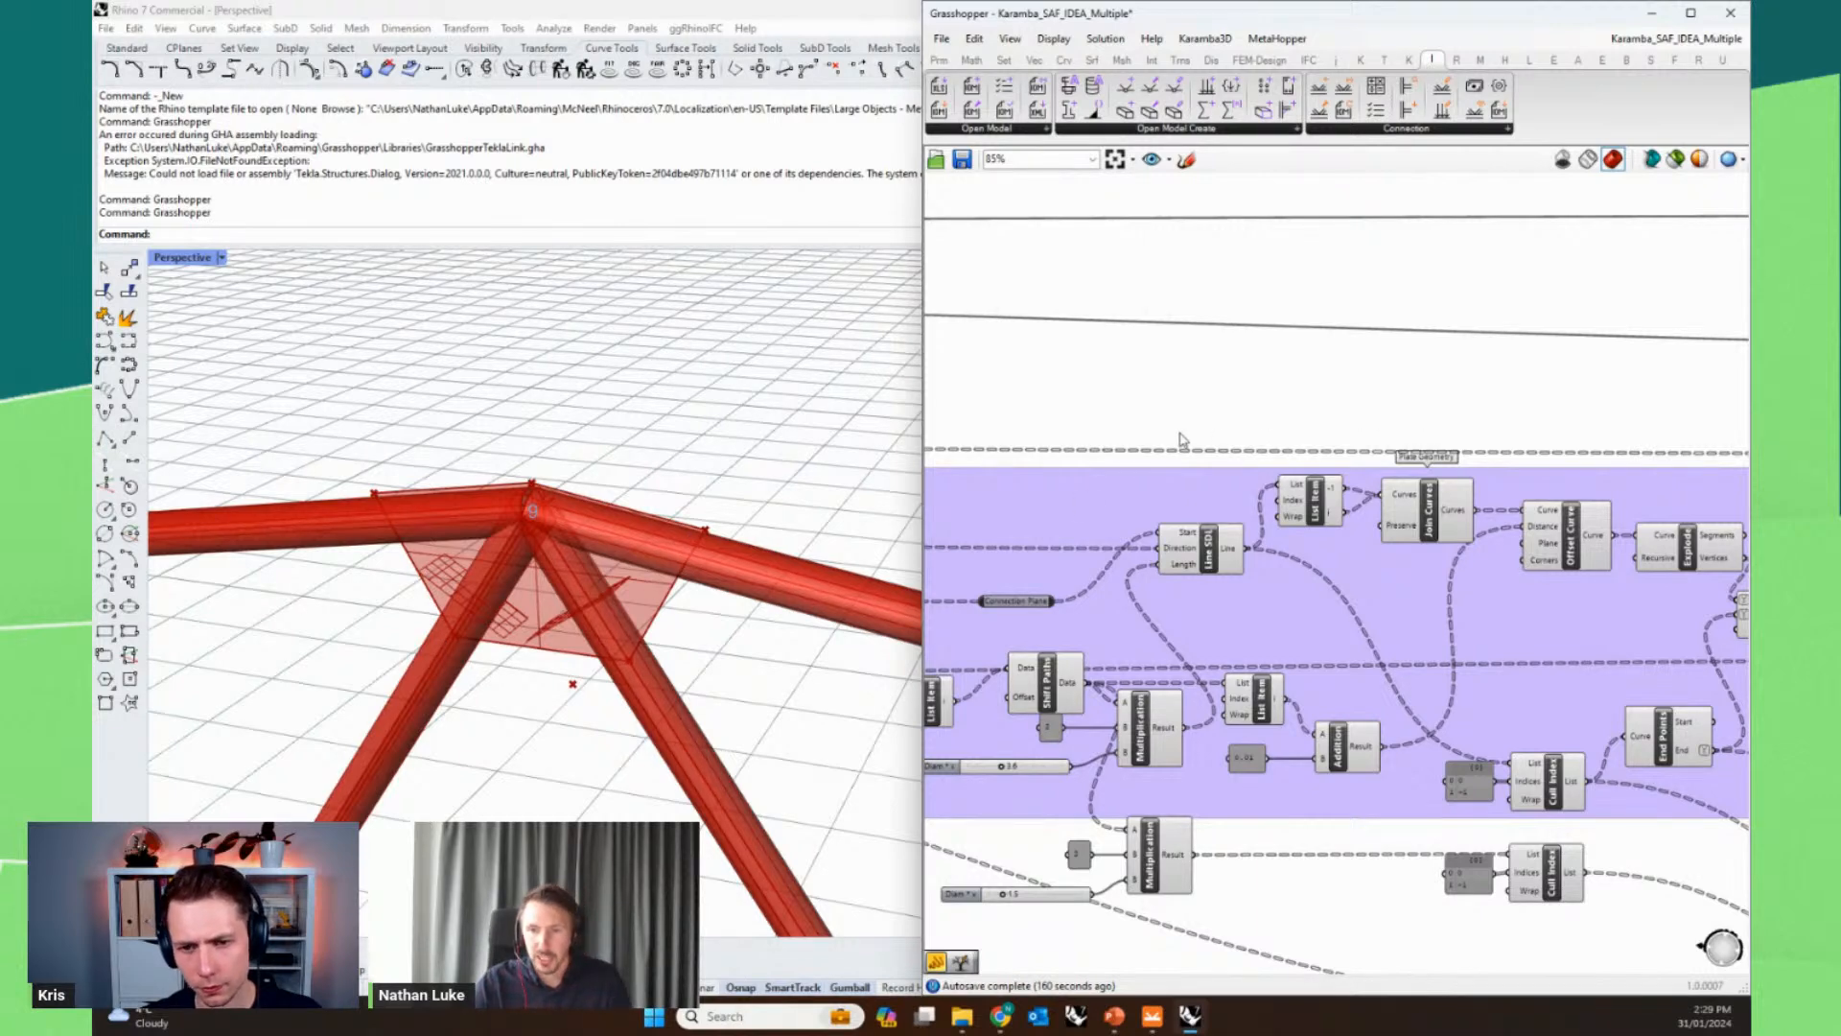
# - Set the diameter-multiplier slider inside the Plate Geometry group to 4.0 and the one below the group to 2.0
pyautogui.moveTo(1192, 390); pyautogui.dragTo(1259, 376, button='right')
pyautogui.scroll(1, 1259, 376)
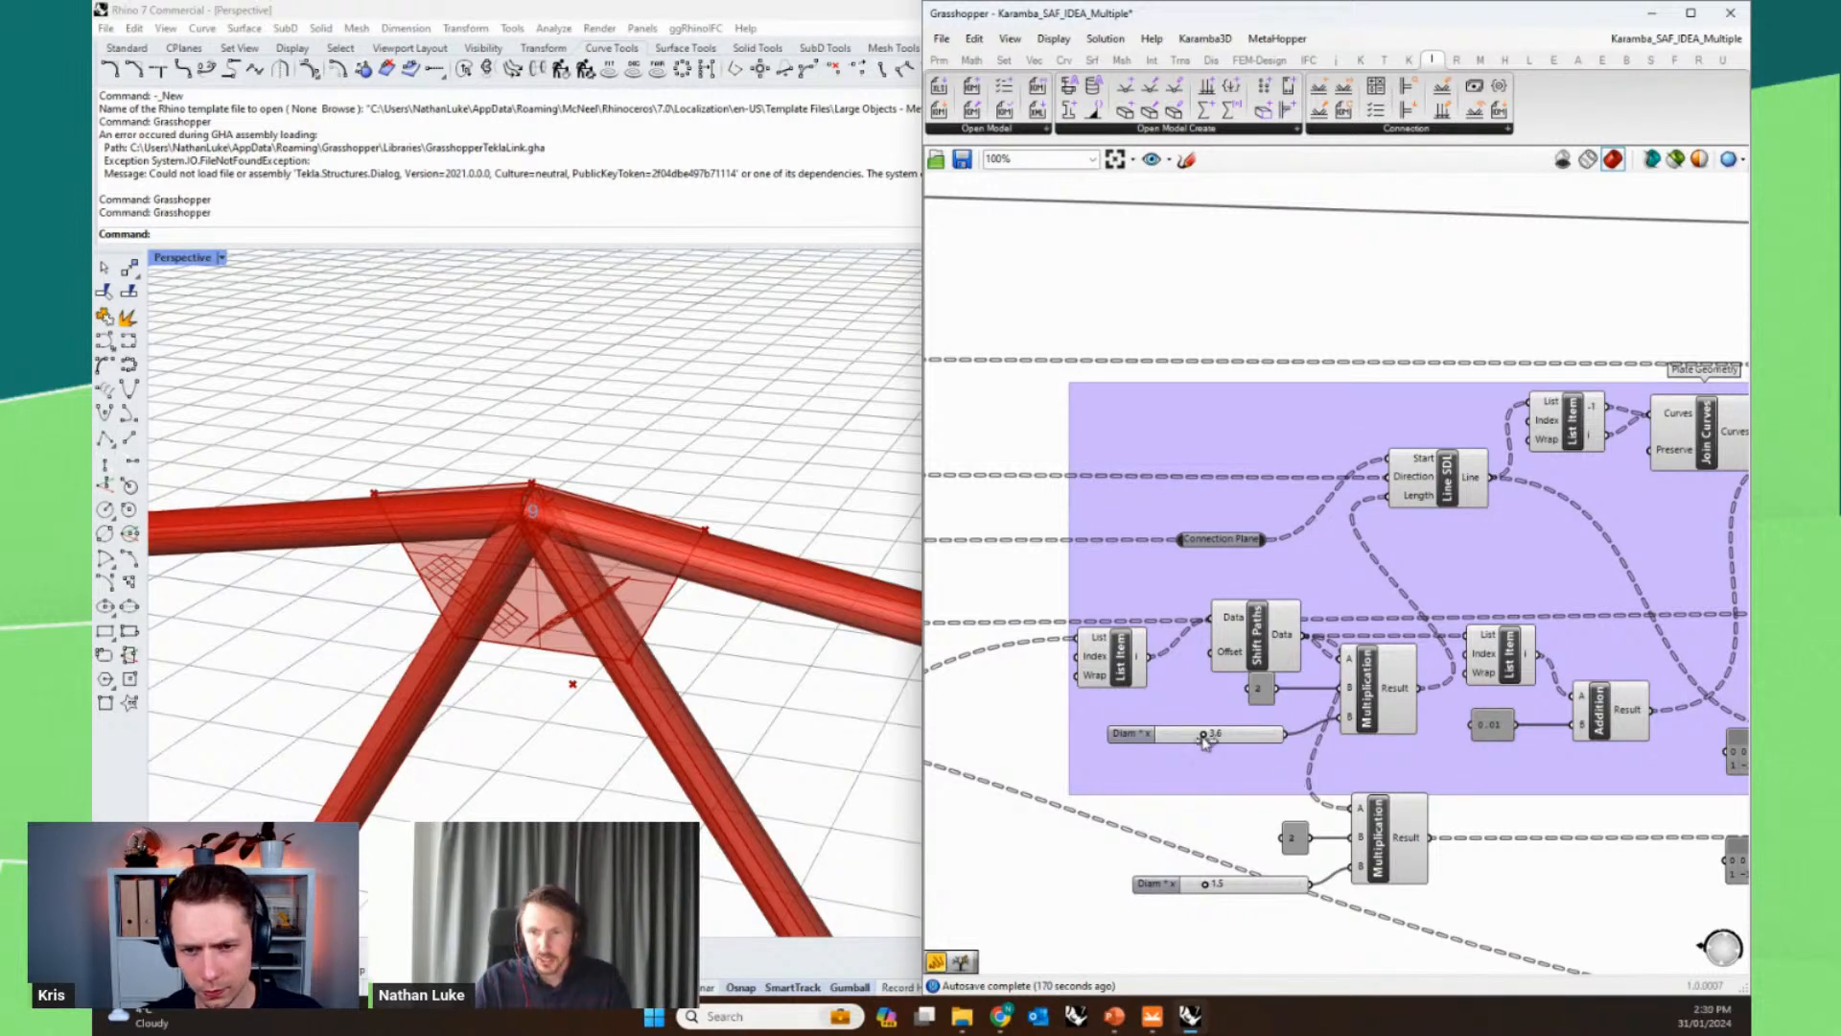
pyautogui.moveTo(1205, 738); pyautogui.dragTo(1207, 737)
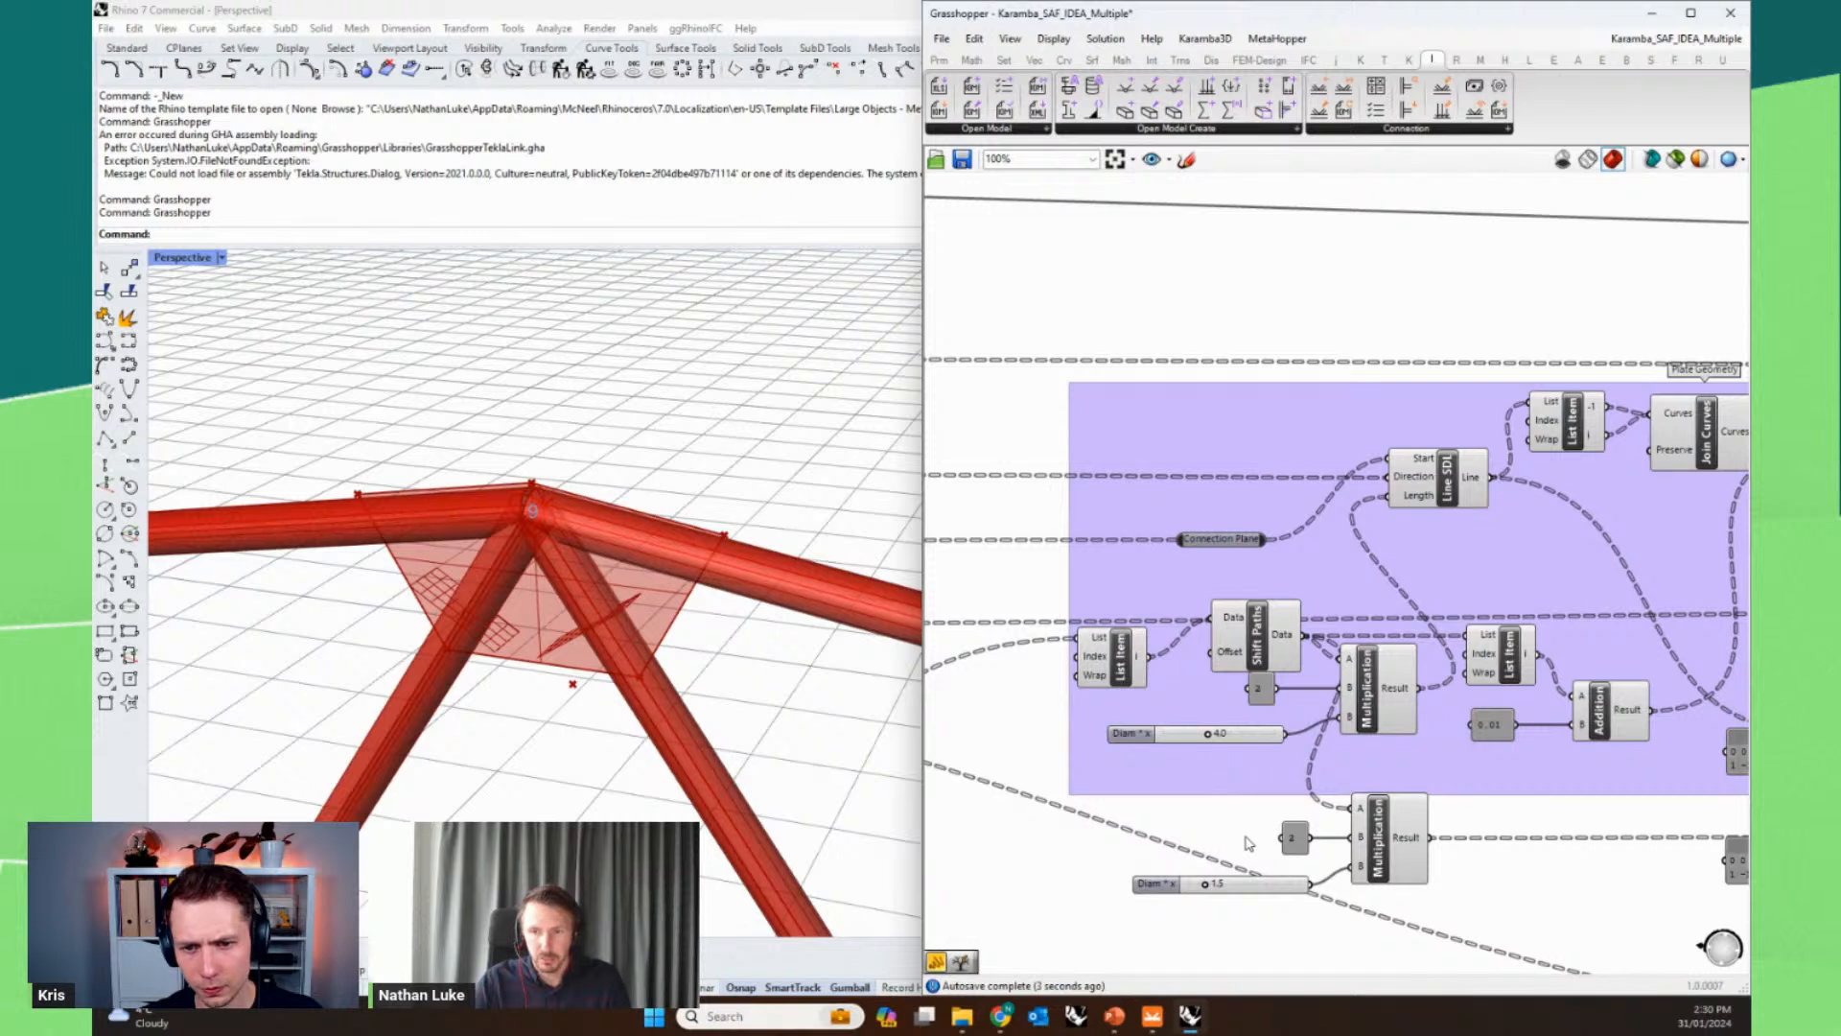
pyautogui.moveTo(1248, 842); pyautogui.dragTo(1222, 819, button='right')
pyautogui.moveTo(1183, 866); pyautogui.dragTo(1188, 866)
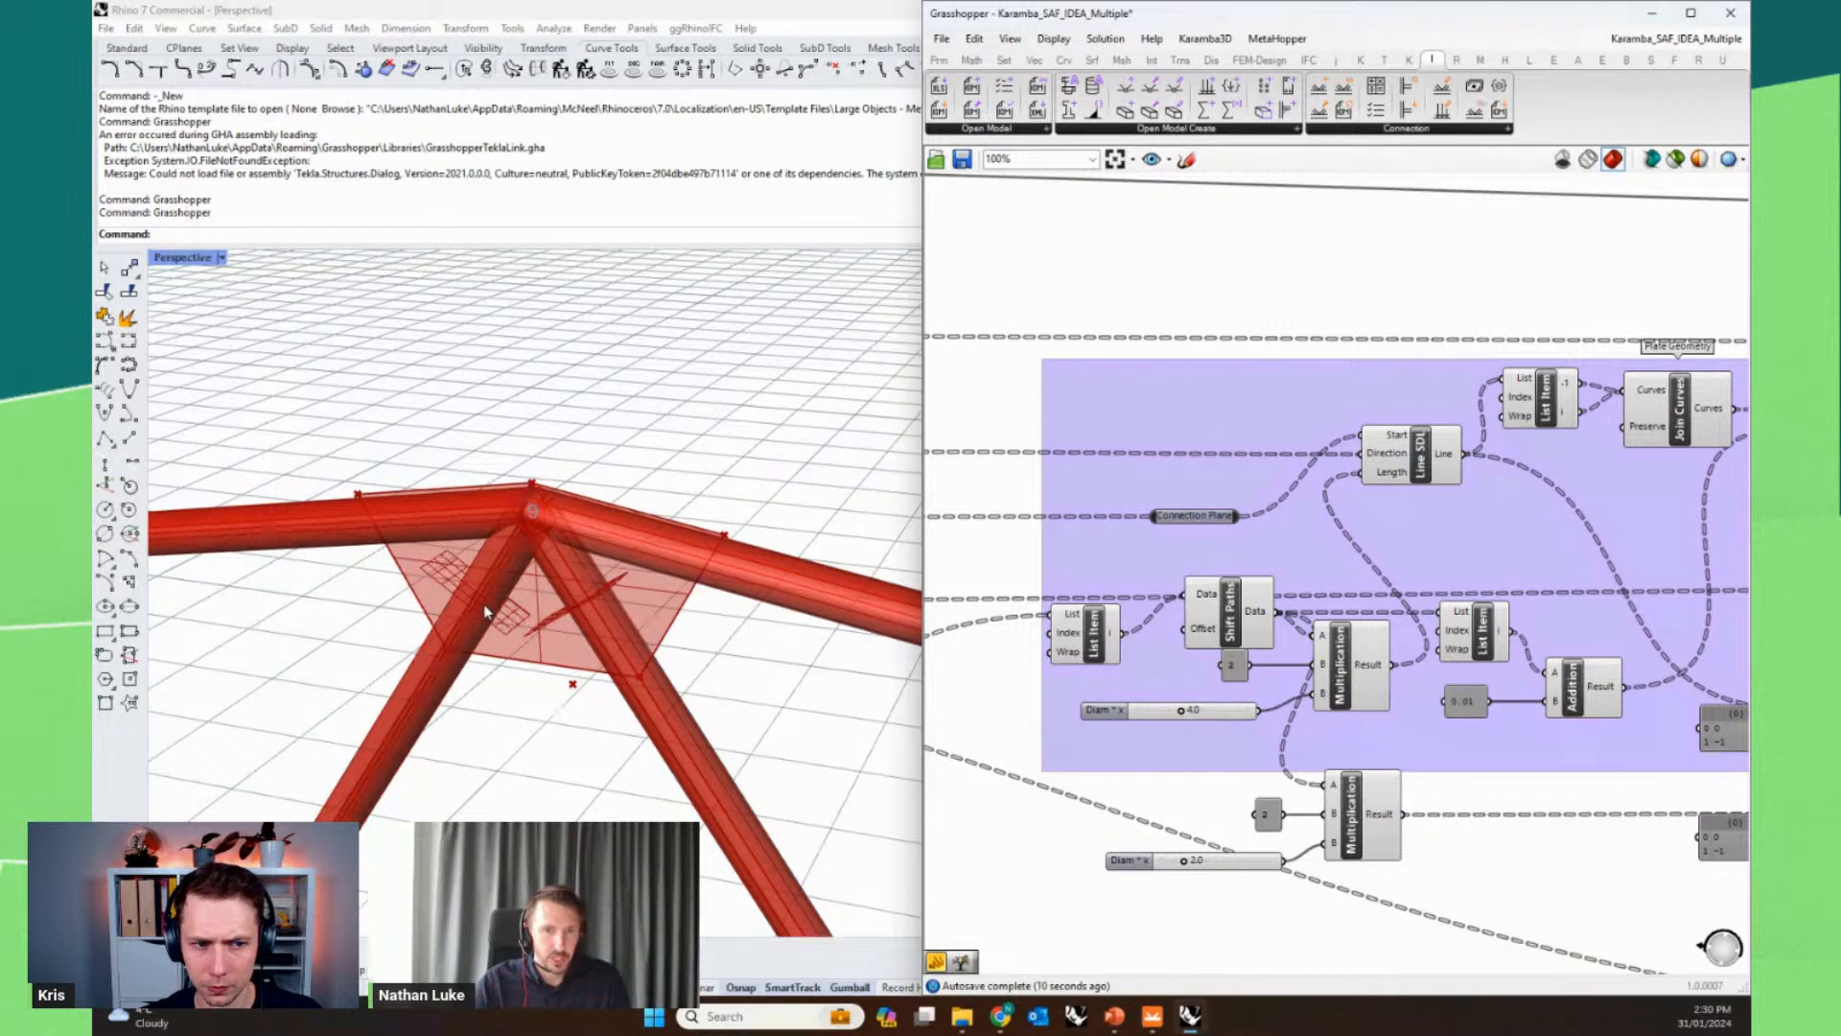
# - Highlight the plate outline through the PolyLine component and trace its output to the Connection Data group
pyautogui.scroll(-1, 1055, 731)
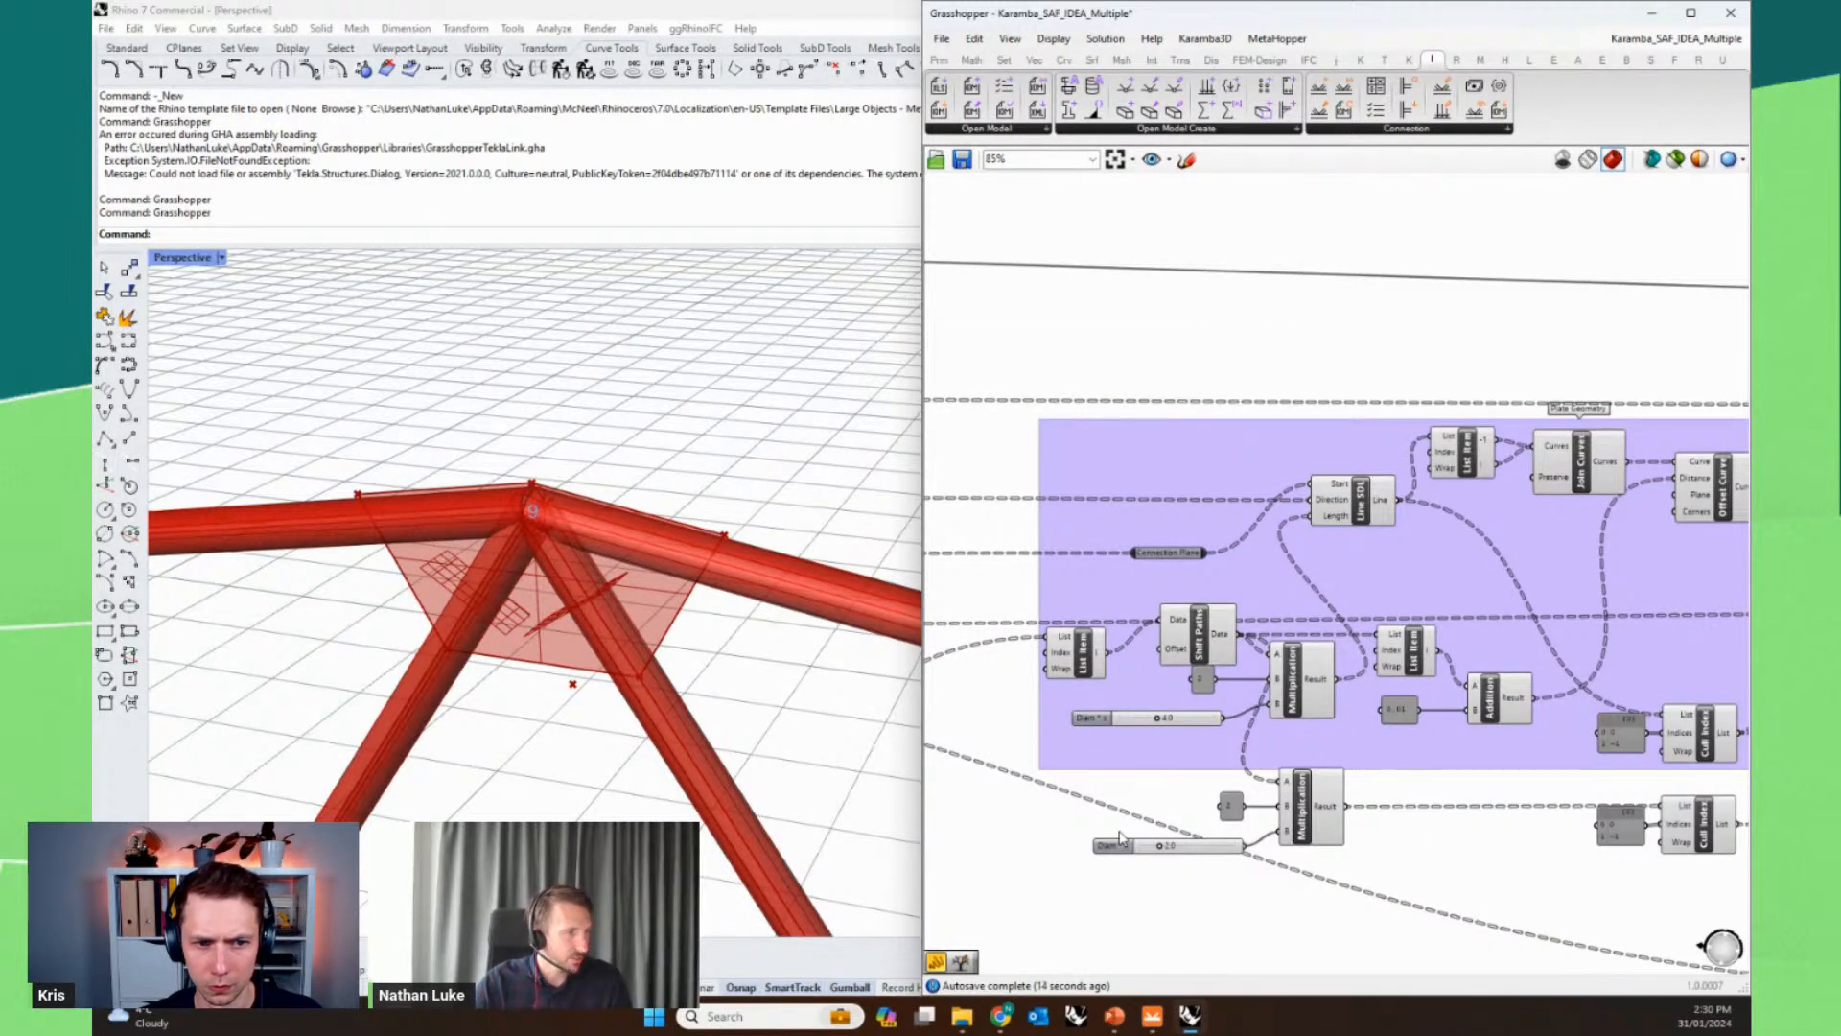
pyautogui.moveTo(1554, 861); pyautogui.dragTo(1325, 853, button='right')
pyautogui.moveTo(1585, 806); pyautogui.dragTo(1524, 703, button='right')
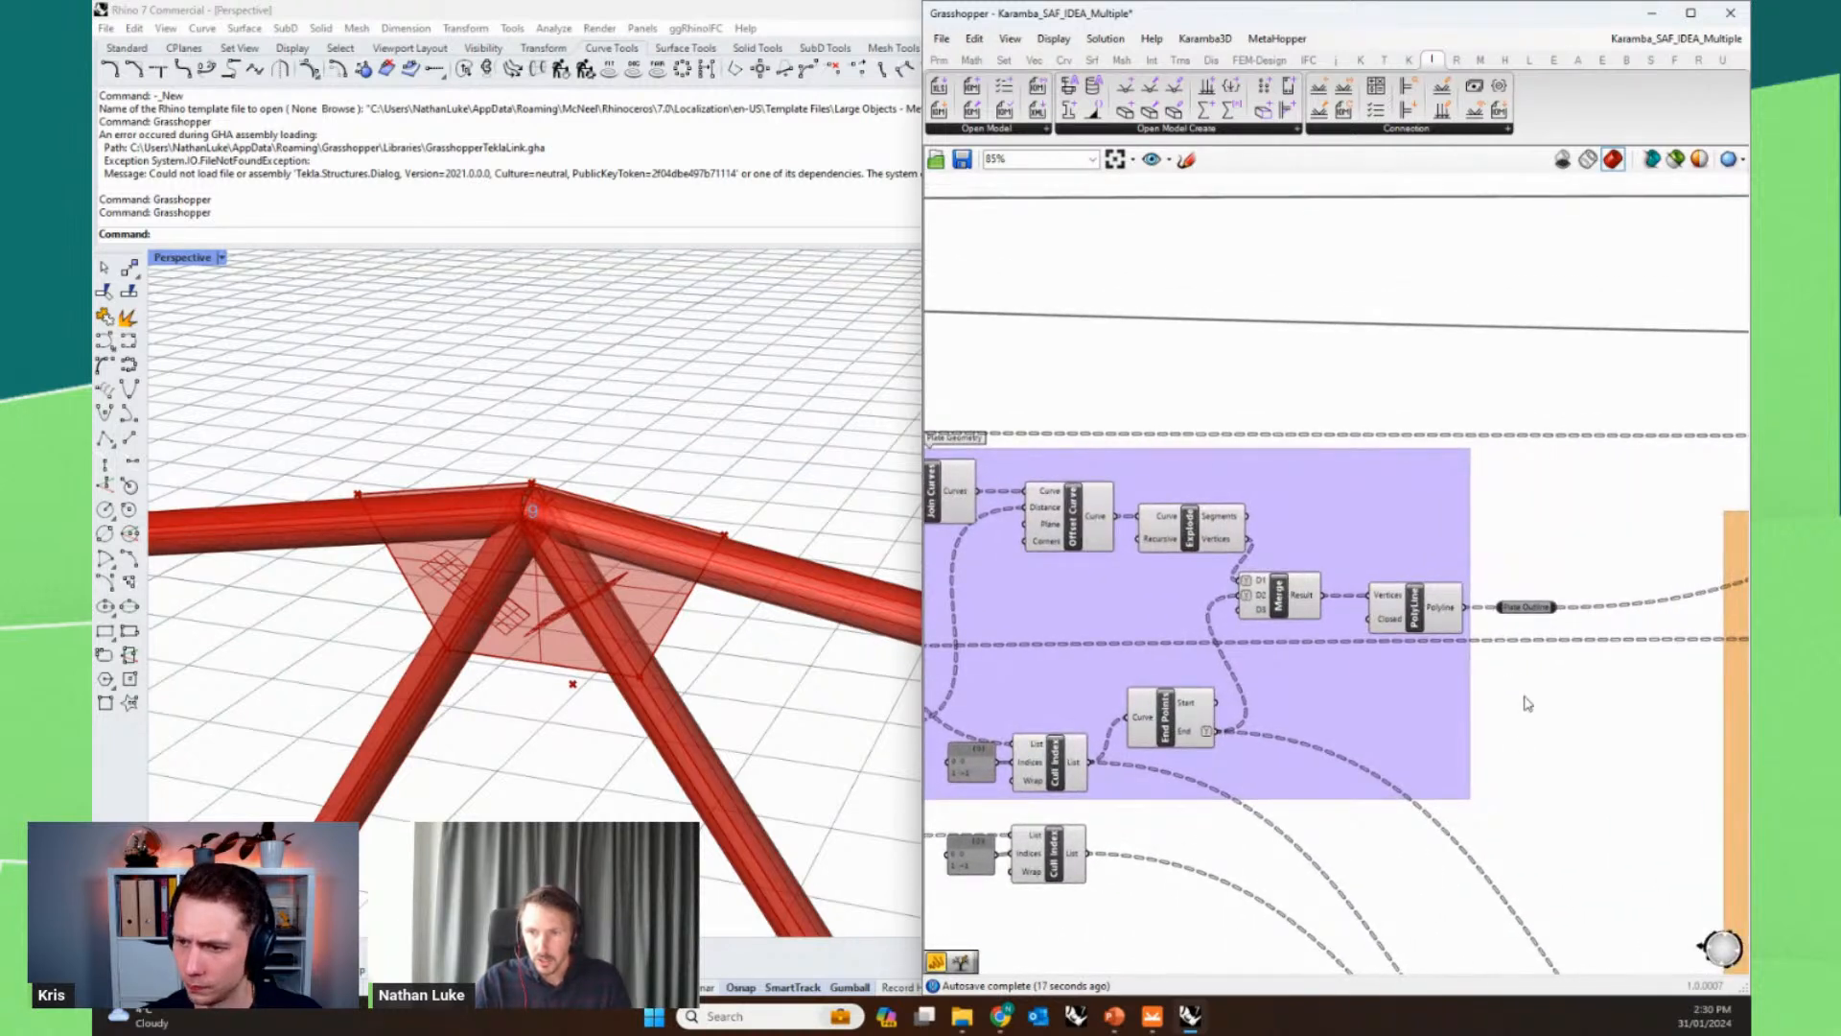
pyautogui.click(1415, 606)
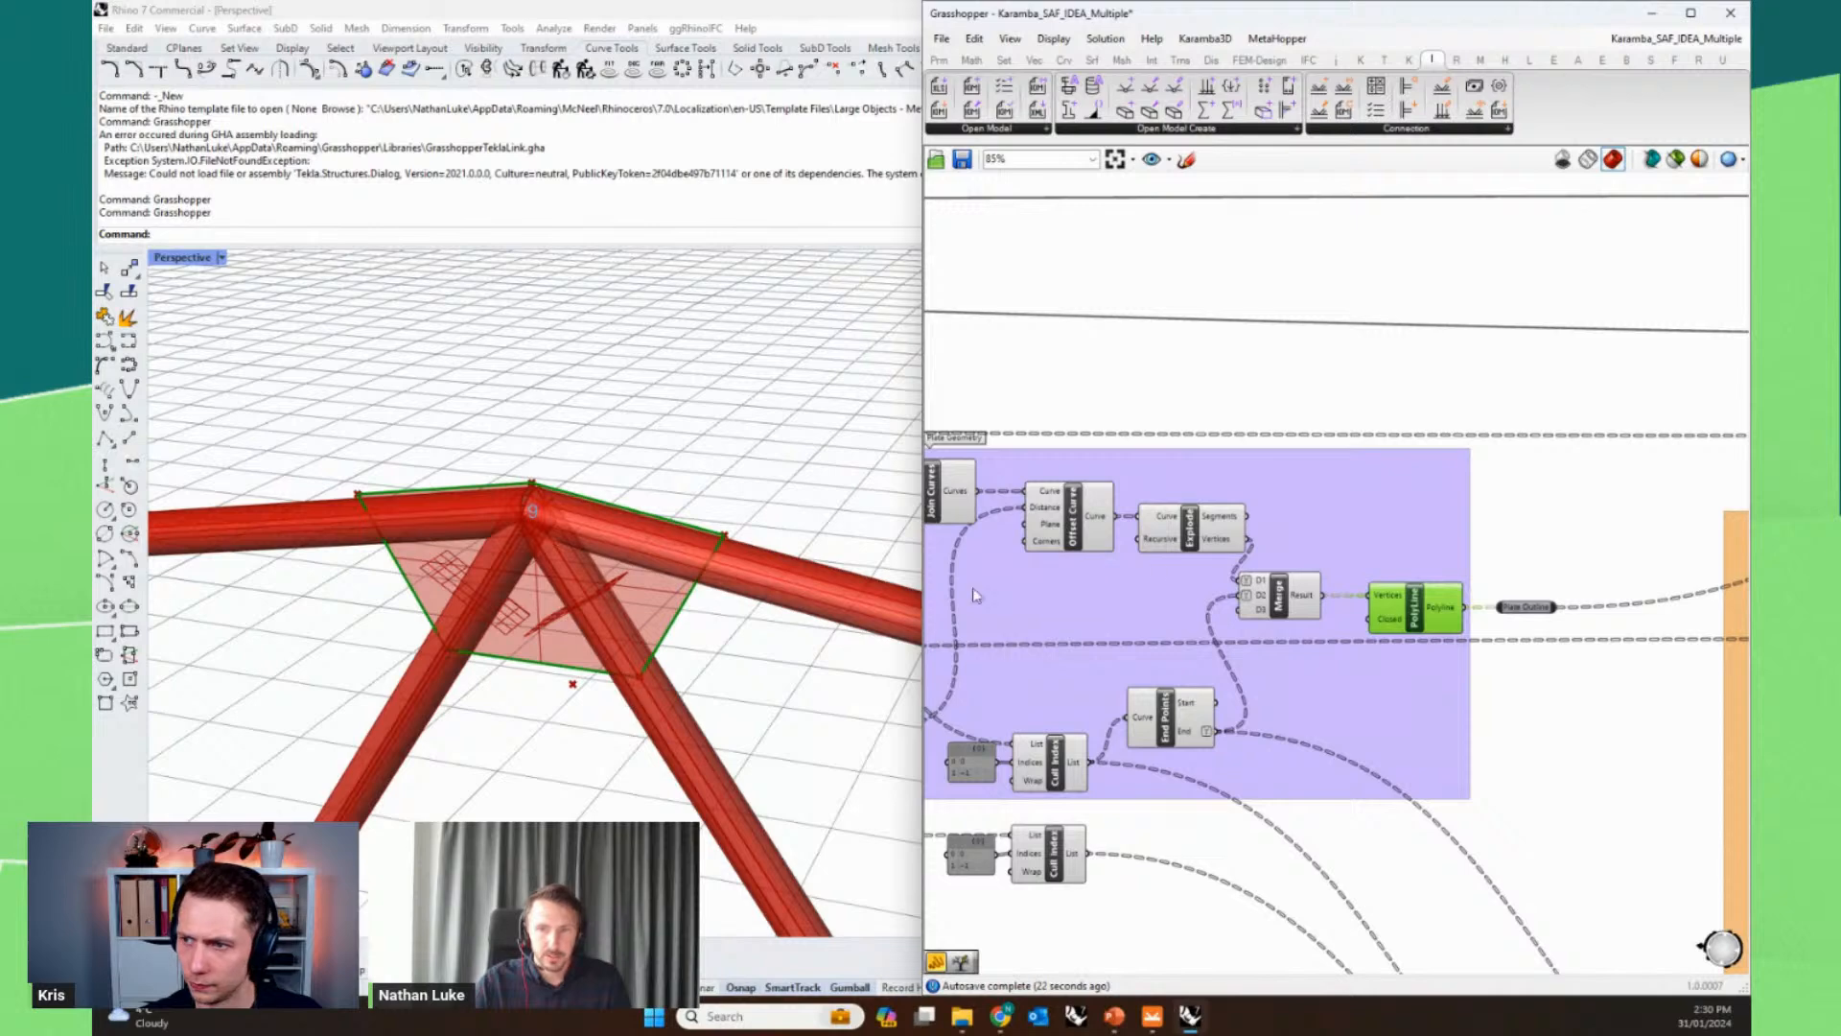
pyautogui.scroll(-2, 1415, 547)
pyautogui.moveTo(1608, 720); pyautogui.dragTo(1368, 553, button='right')
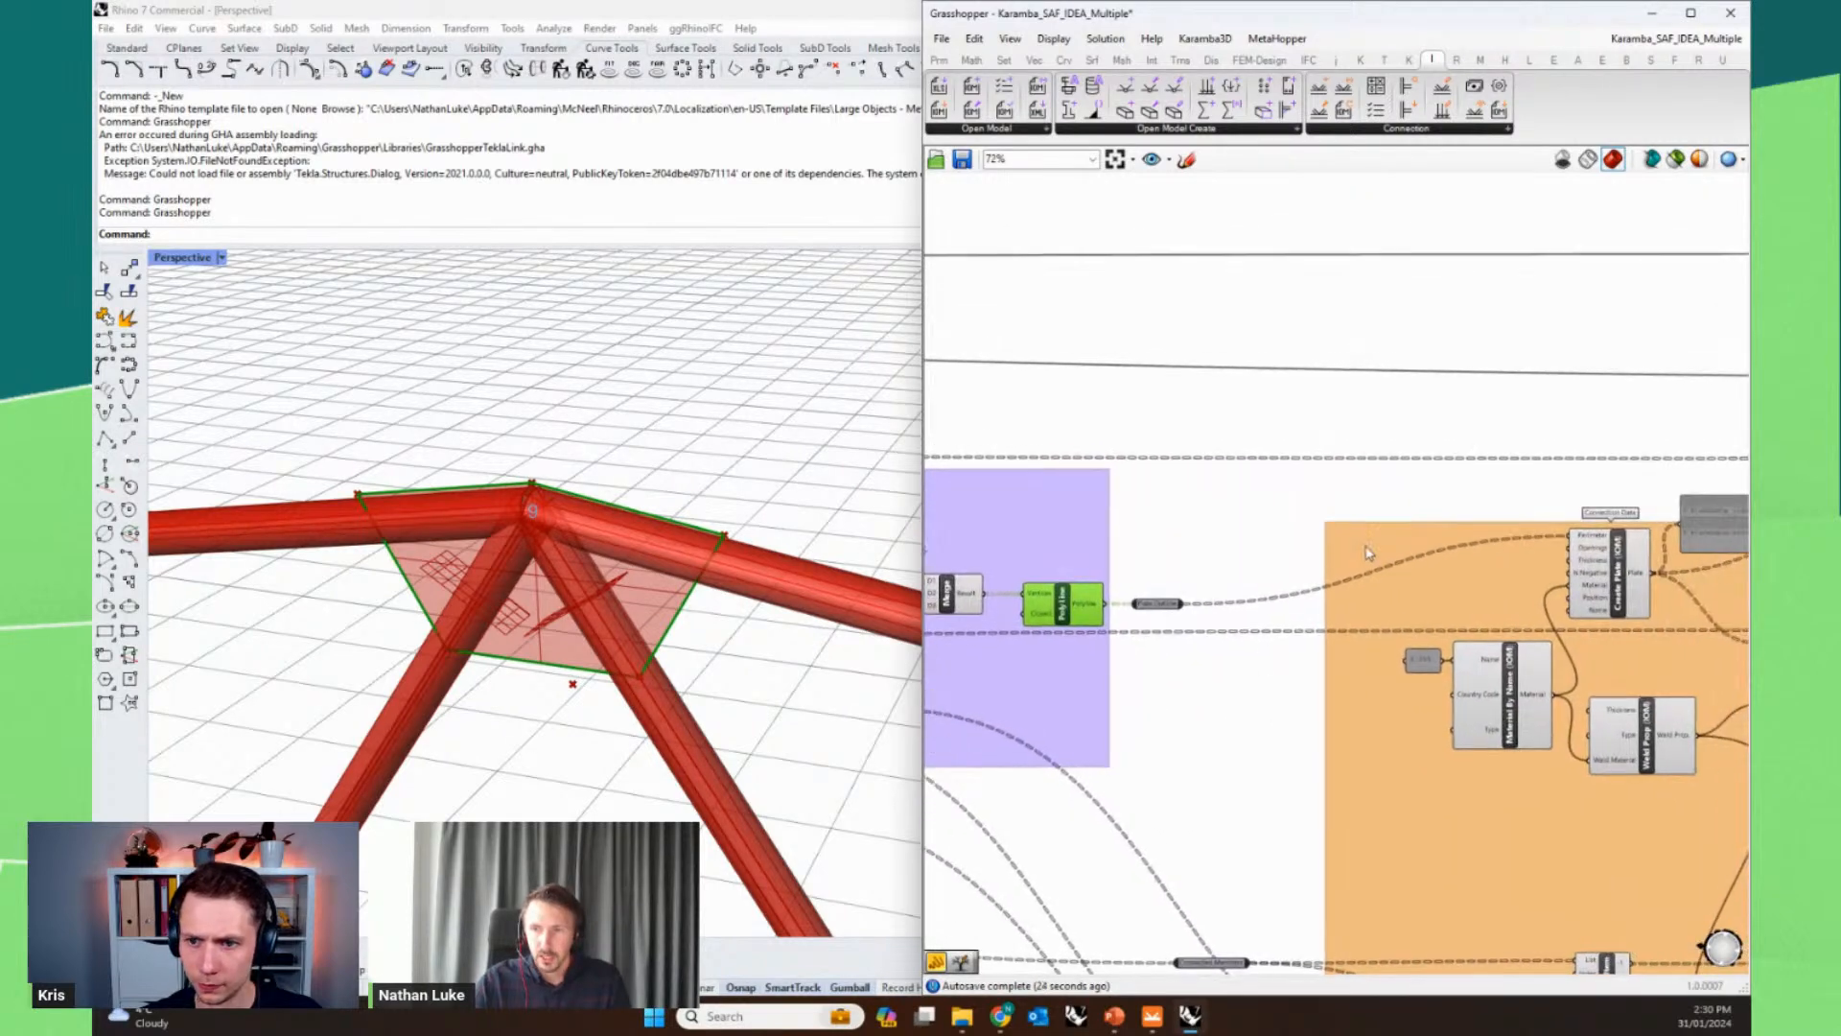
pyautogui.moveTo(1472, 485); pyautogui.dragTo(1345, 326, button='right')
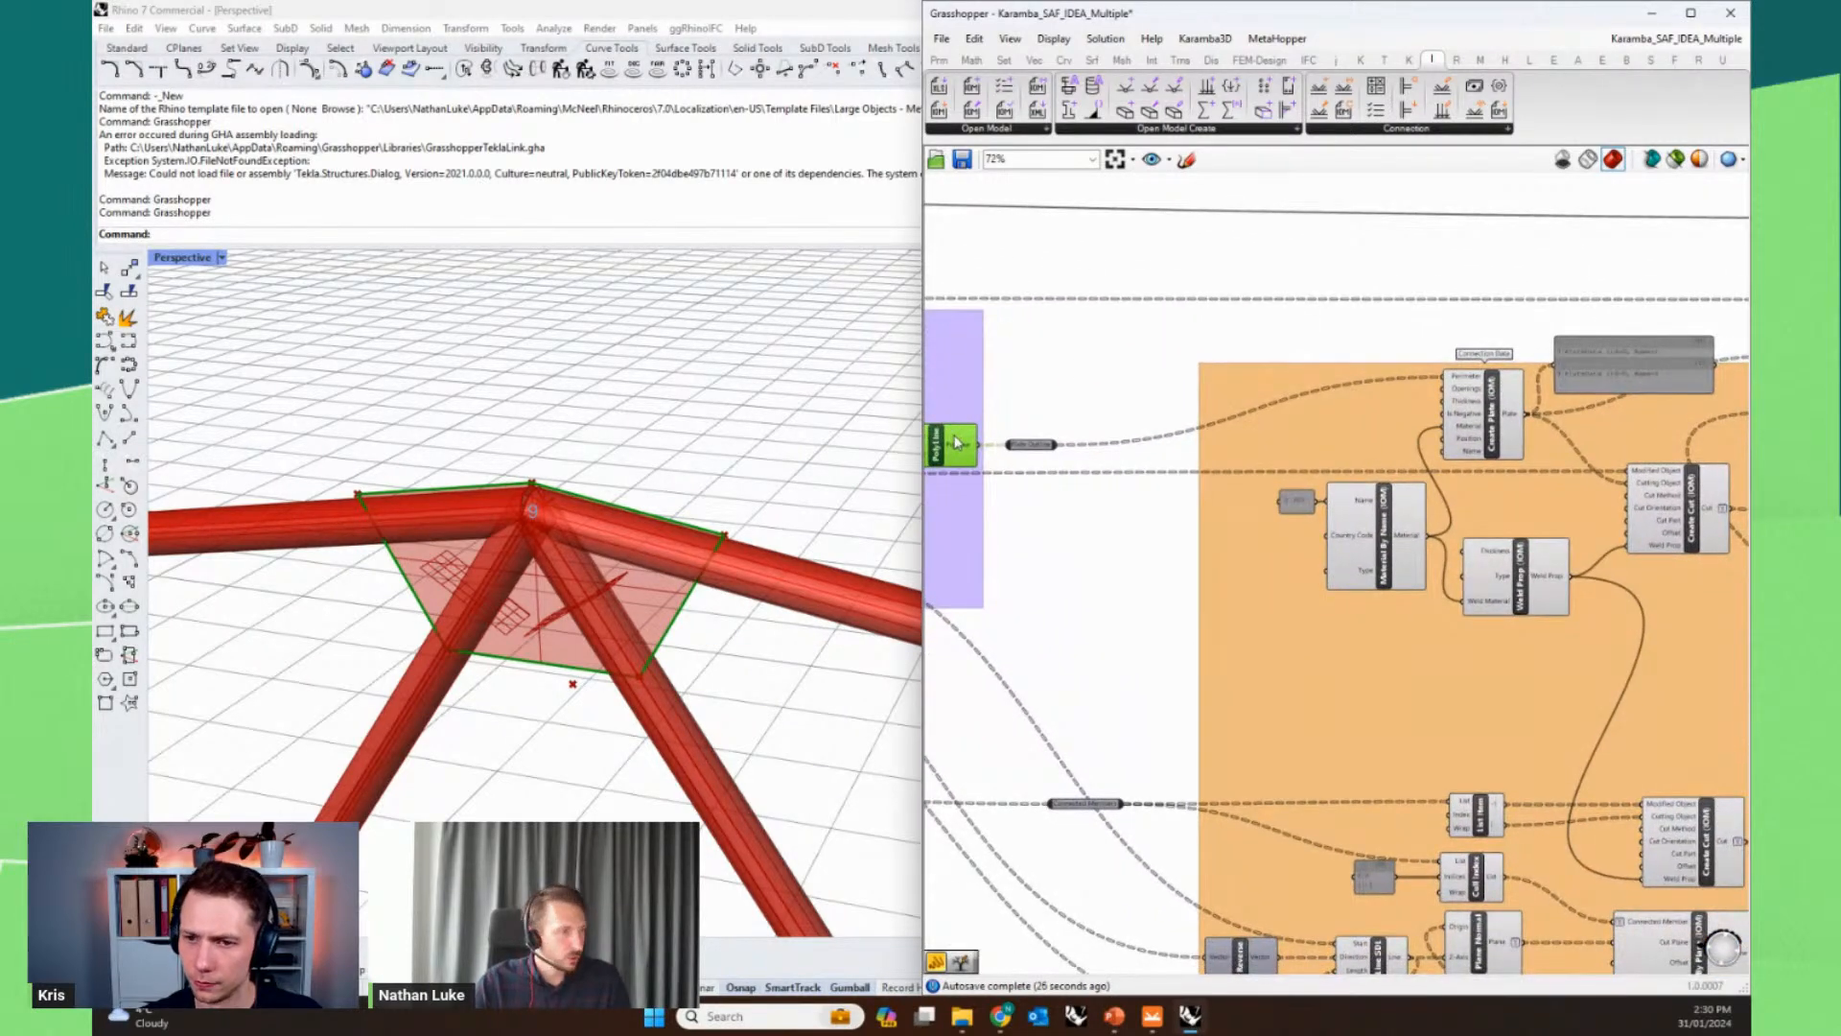
pyautogui.moveTo(955, 442)
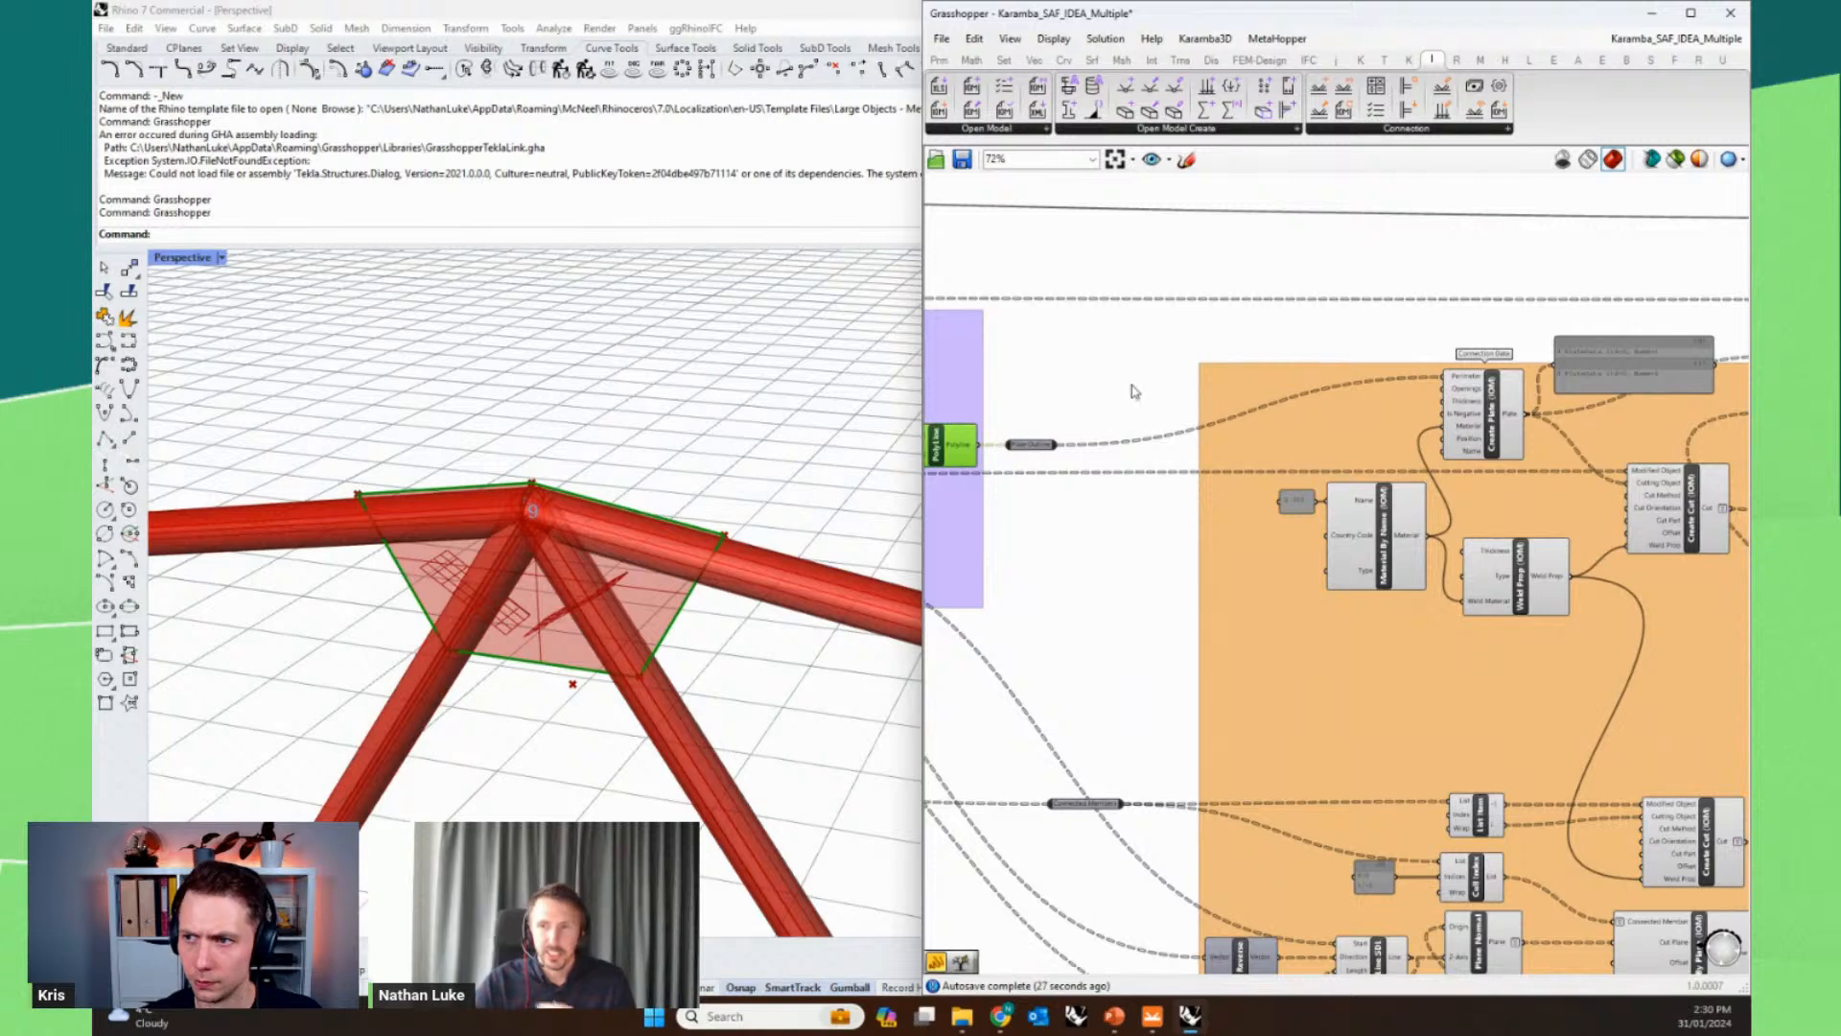
# - Inspect the Create Plate (IOM) component in the Connection Data group, including its thickness and material inputs
pyautogui.moveTo(1395, 299); pyautogui.dragTo(1248, 334, button='right')
pyautogui.scroll(1, 1248, 334)
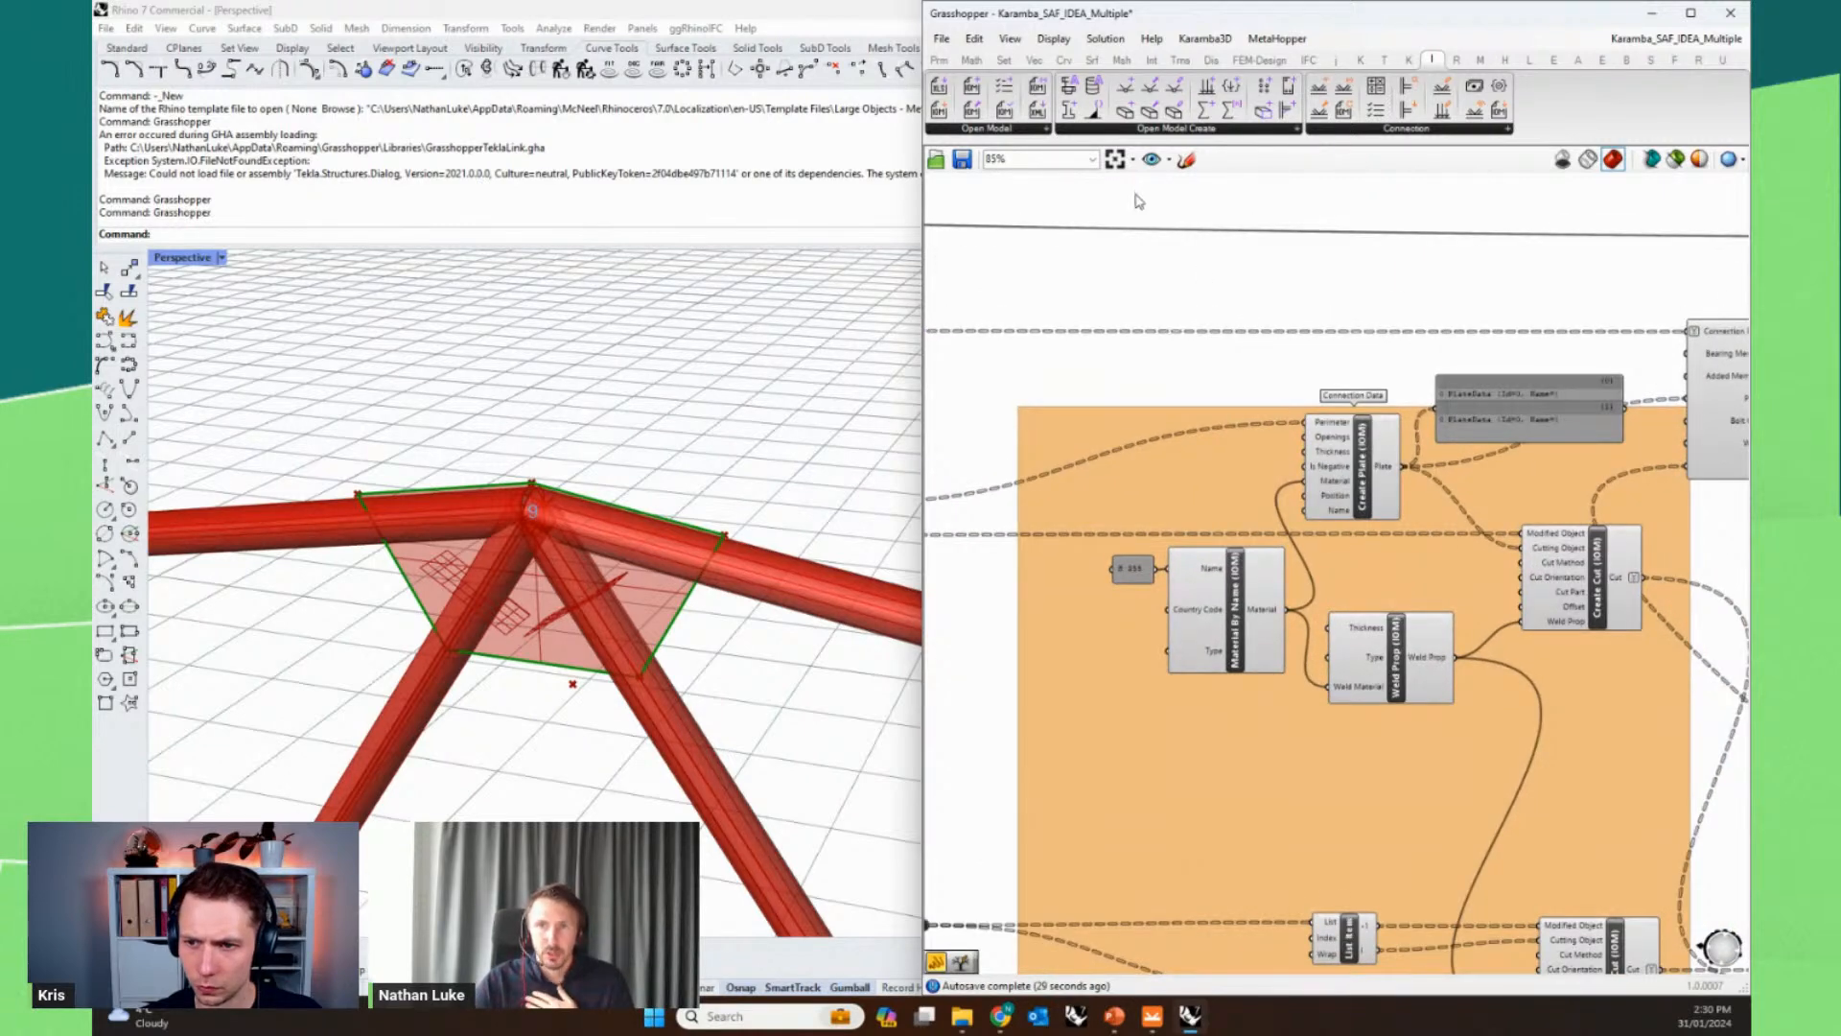
pyautogui.click(1240, 130)
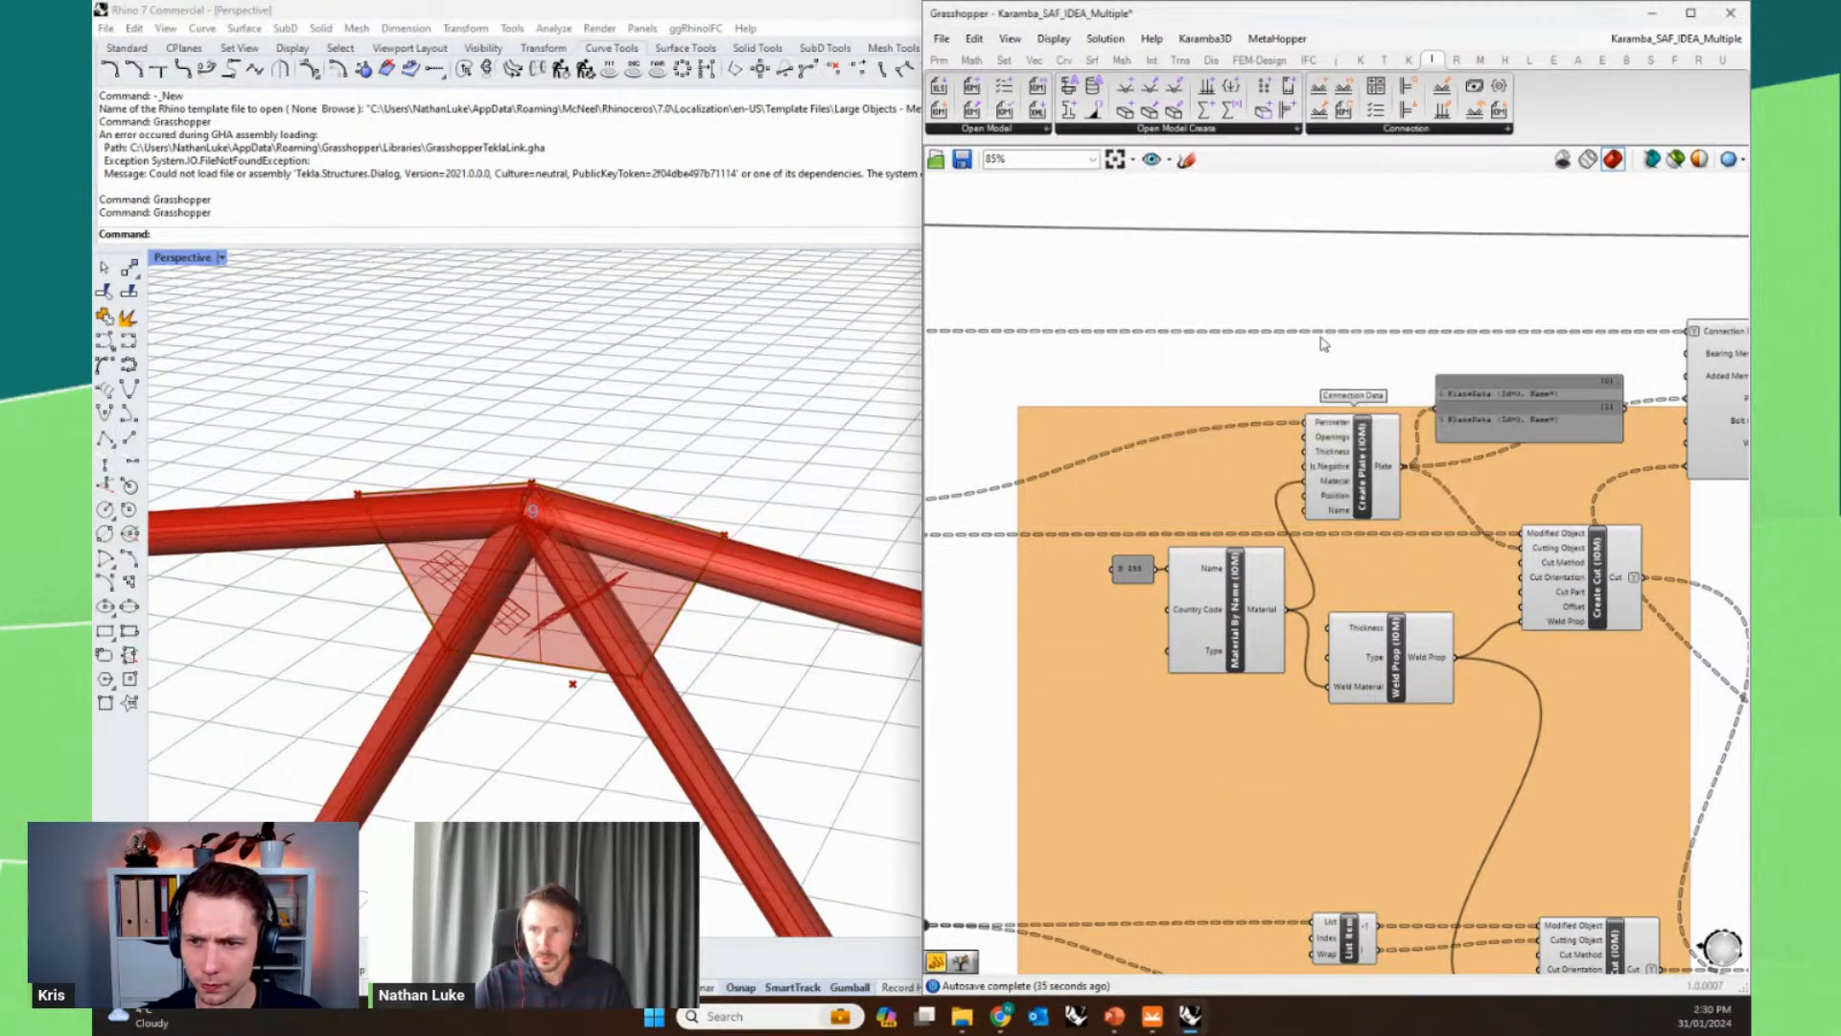
pyautogui.click(1367, 478)
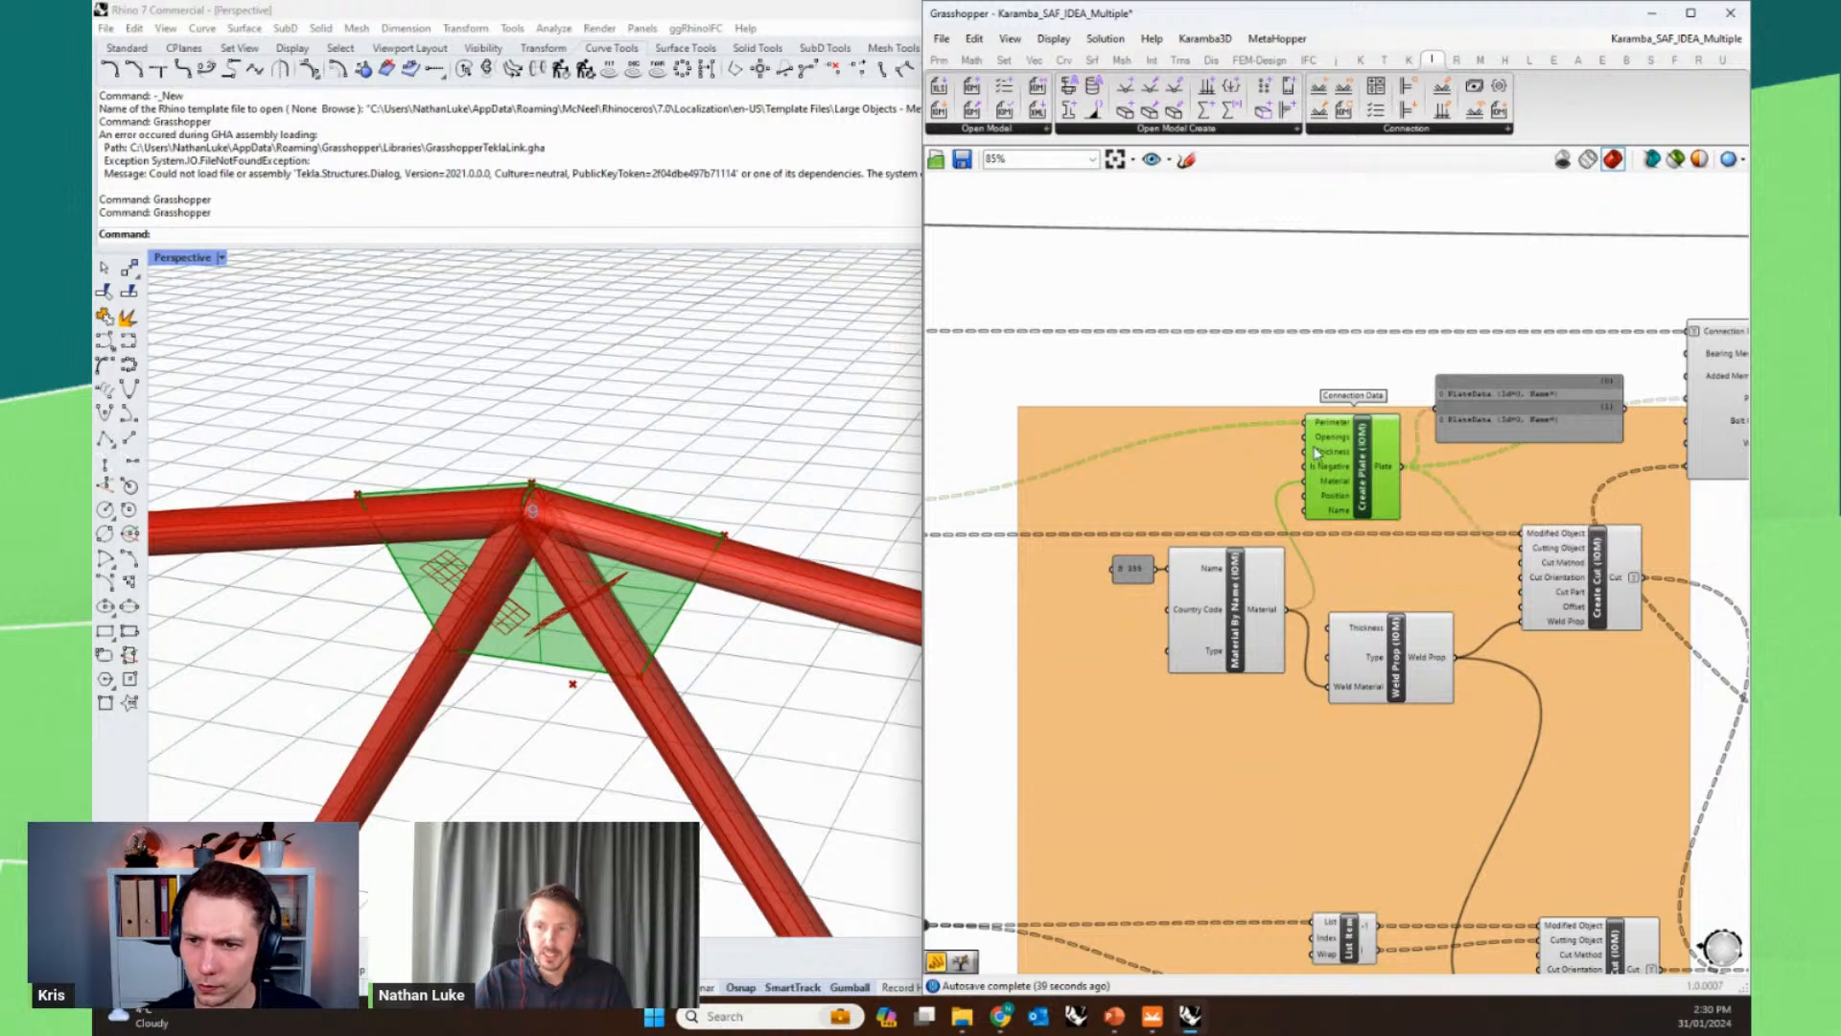
pyautogui.moveTo(1328, 456)
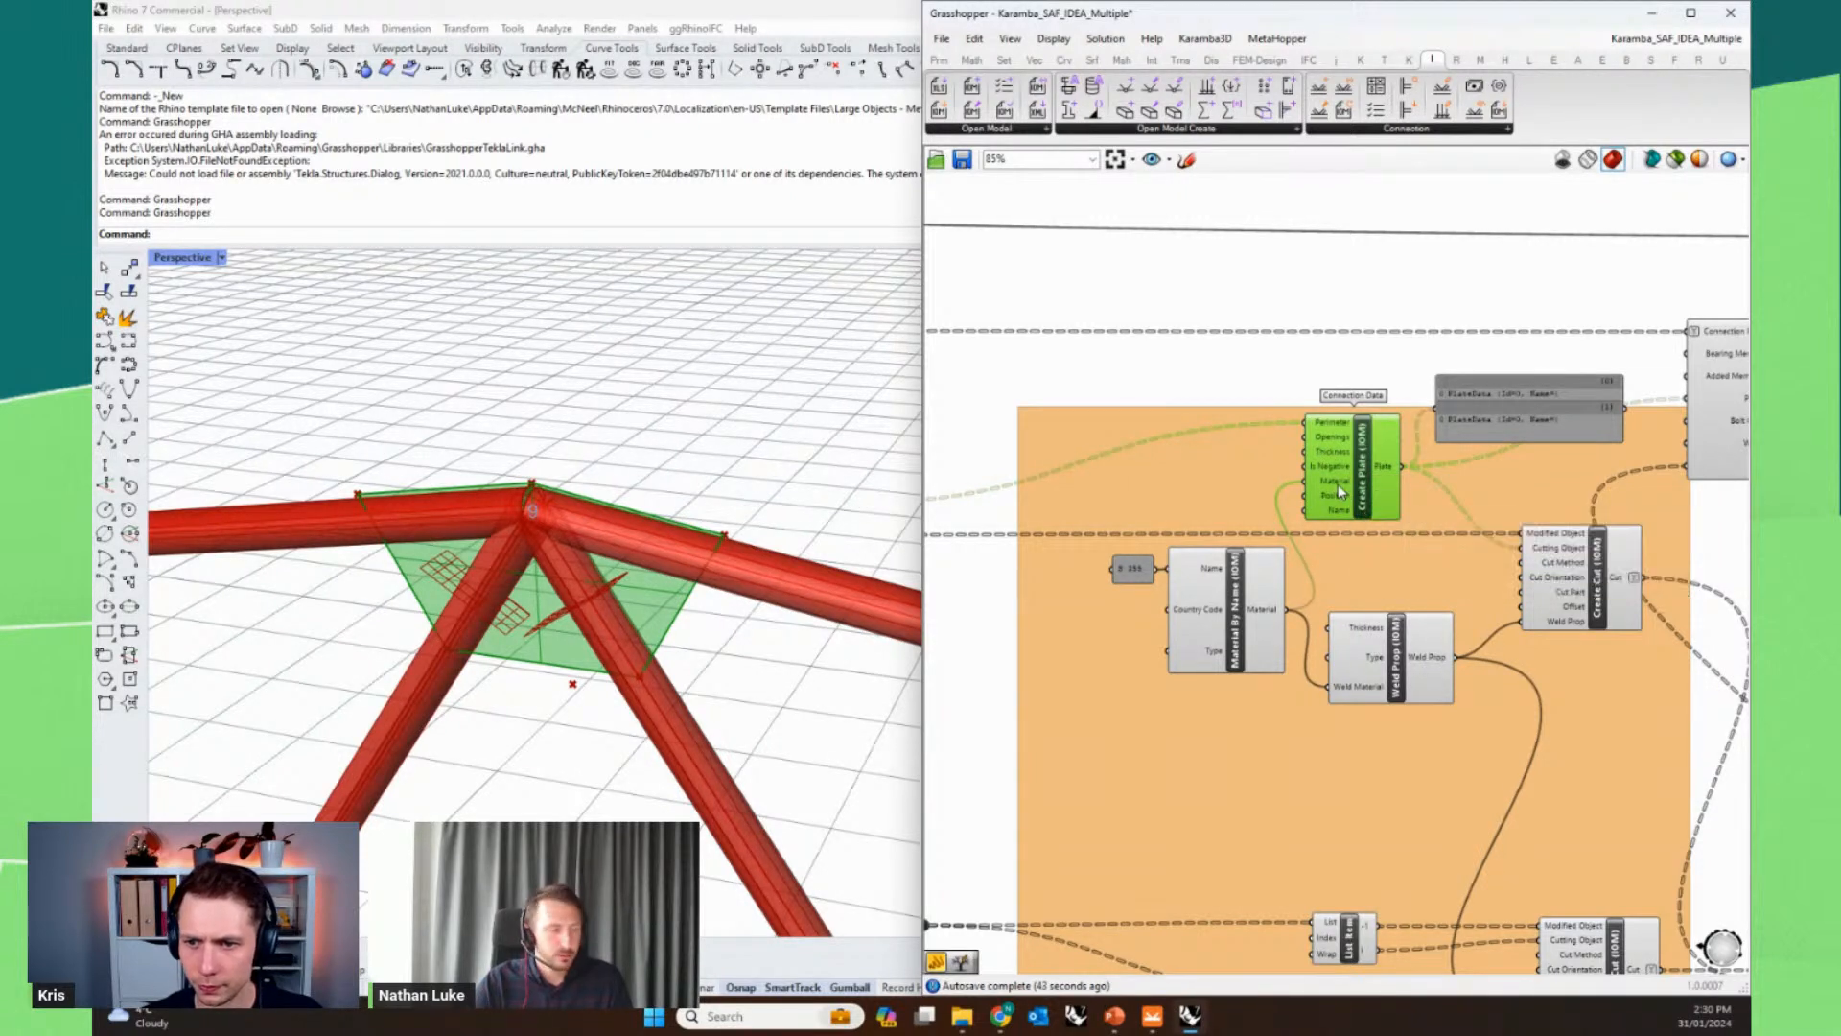
pyautogui.moveTo(1339, 489)
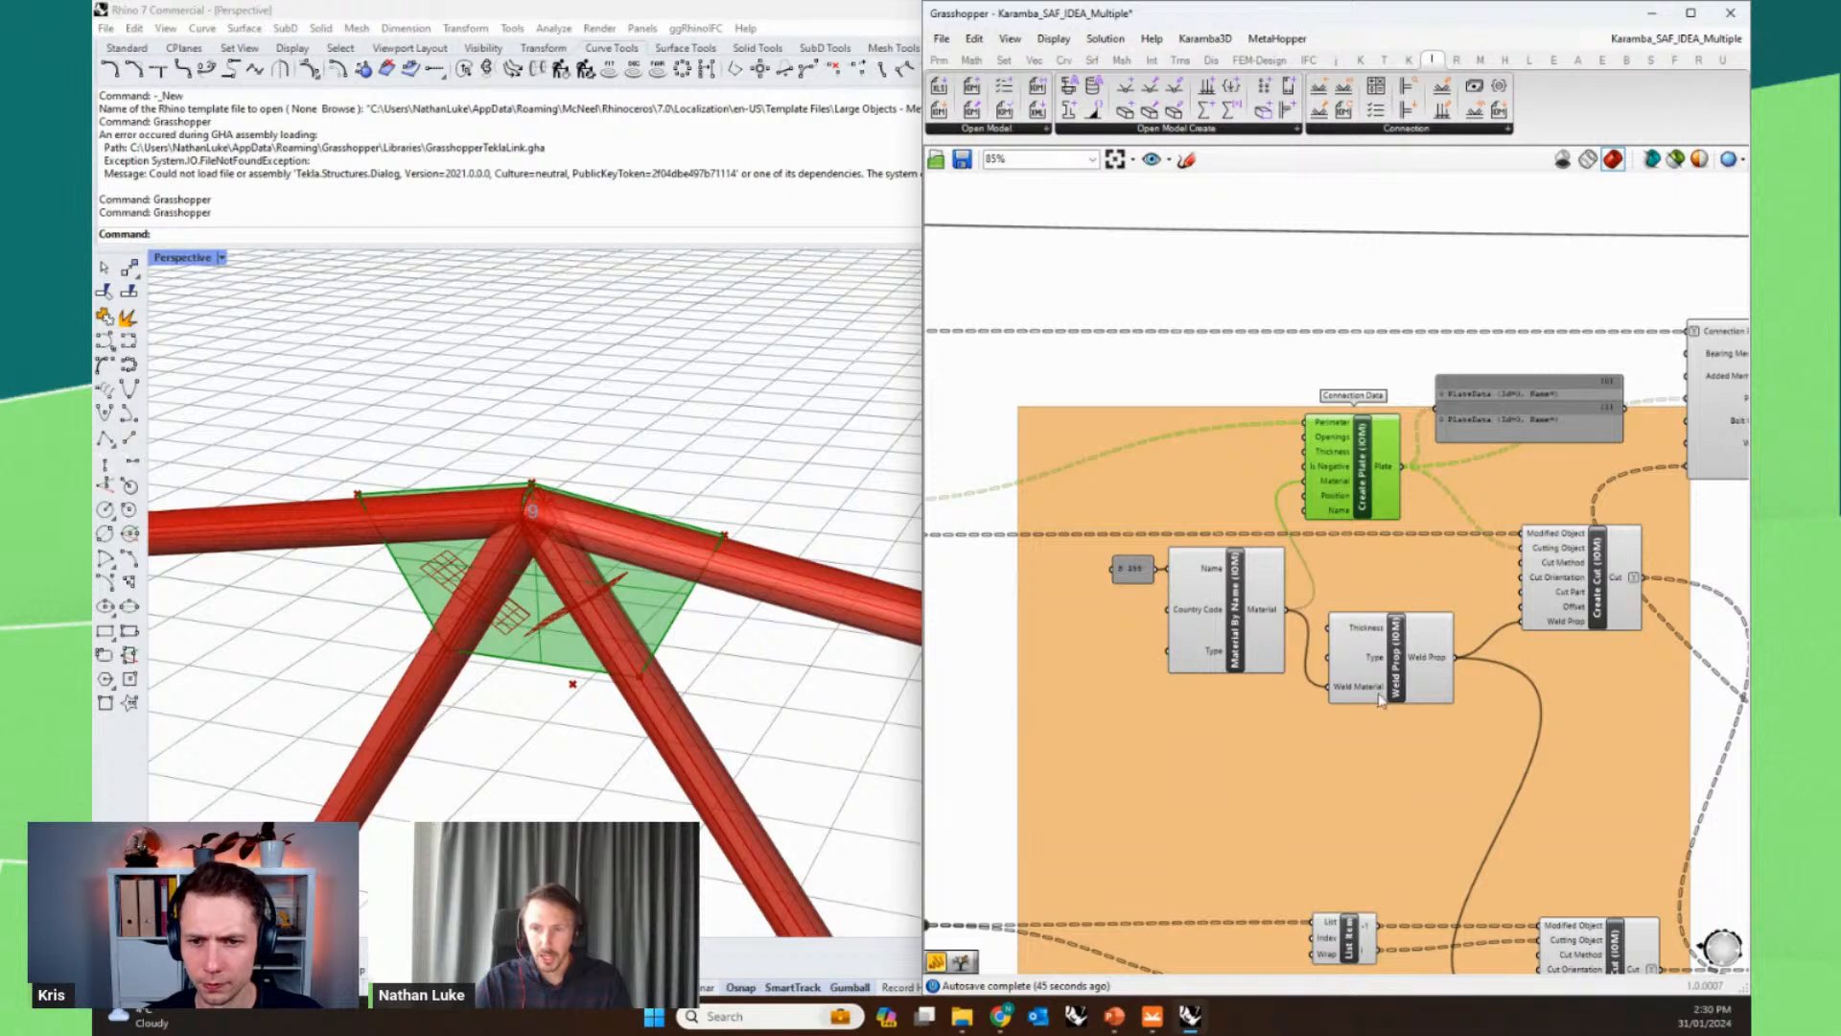
pyautogui.moveTo(1402, 299); pyautogui.dragTo(1348, 305, button='right')
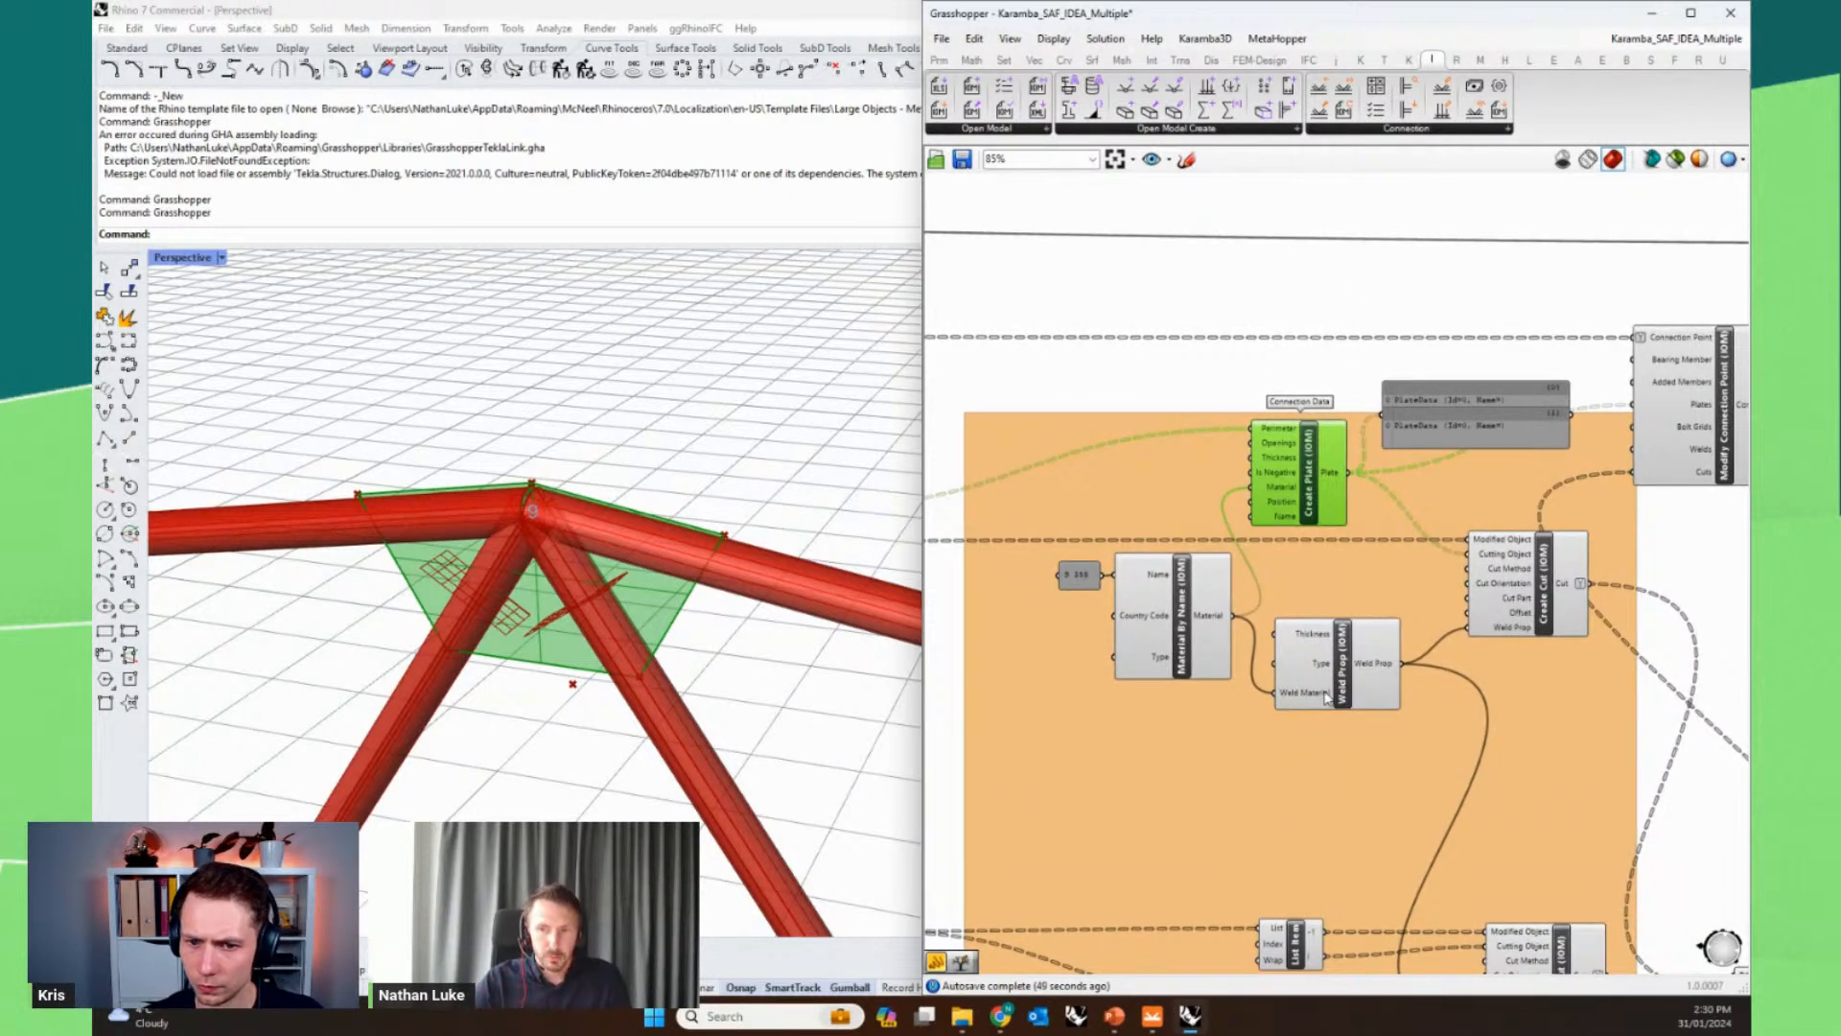
# - Inspect the upper Create Cut (IOM) component and its connections to the plate, weld properties and Modify Connection Point component
pyautogui.click(1541, 590)
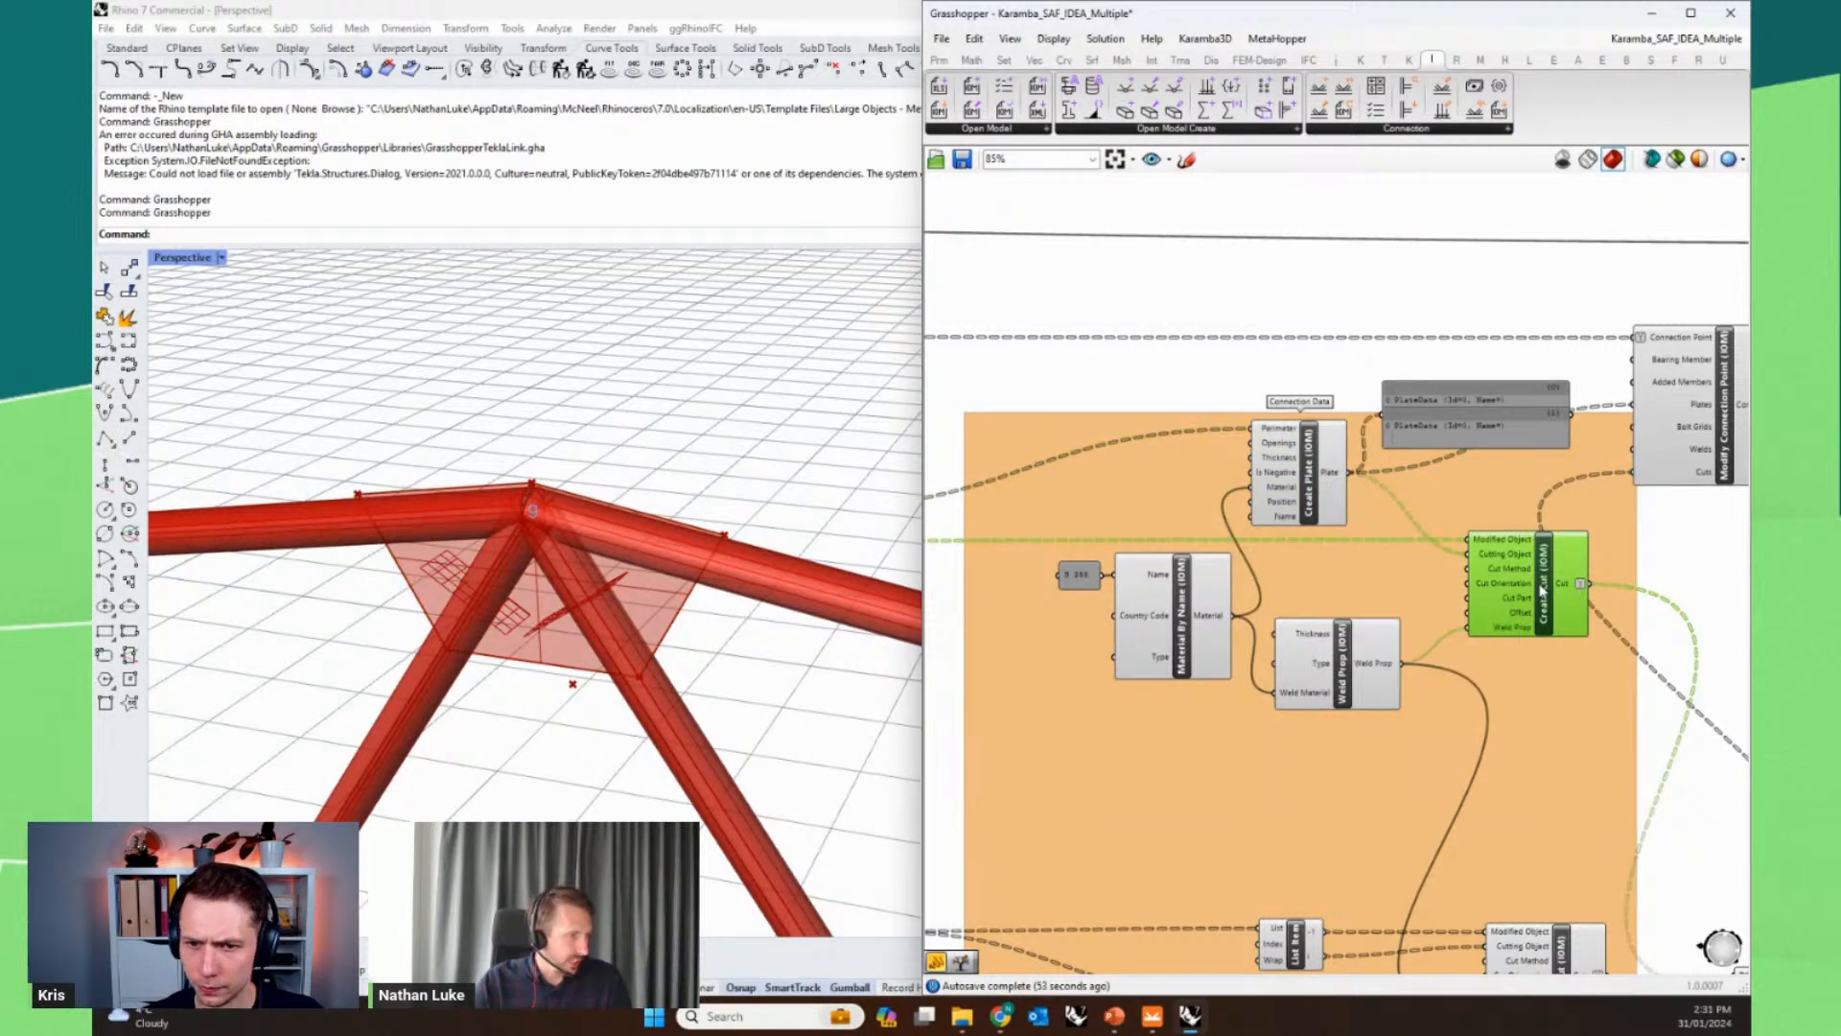
pyautogui.click(1209, 365)
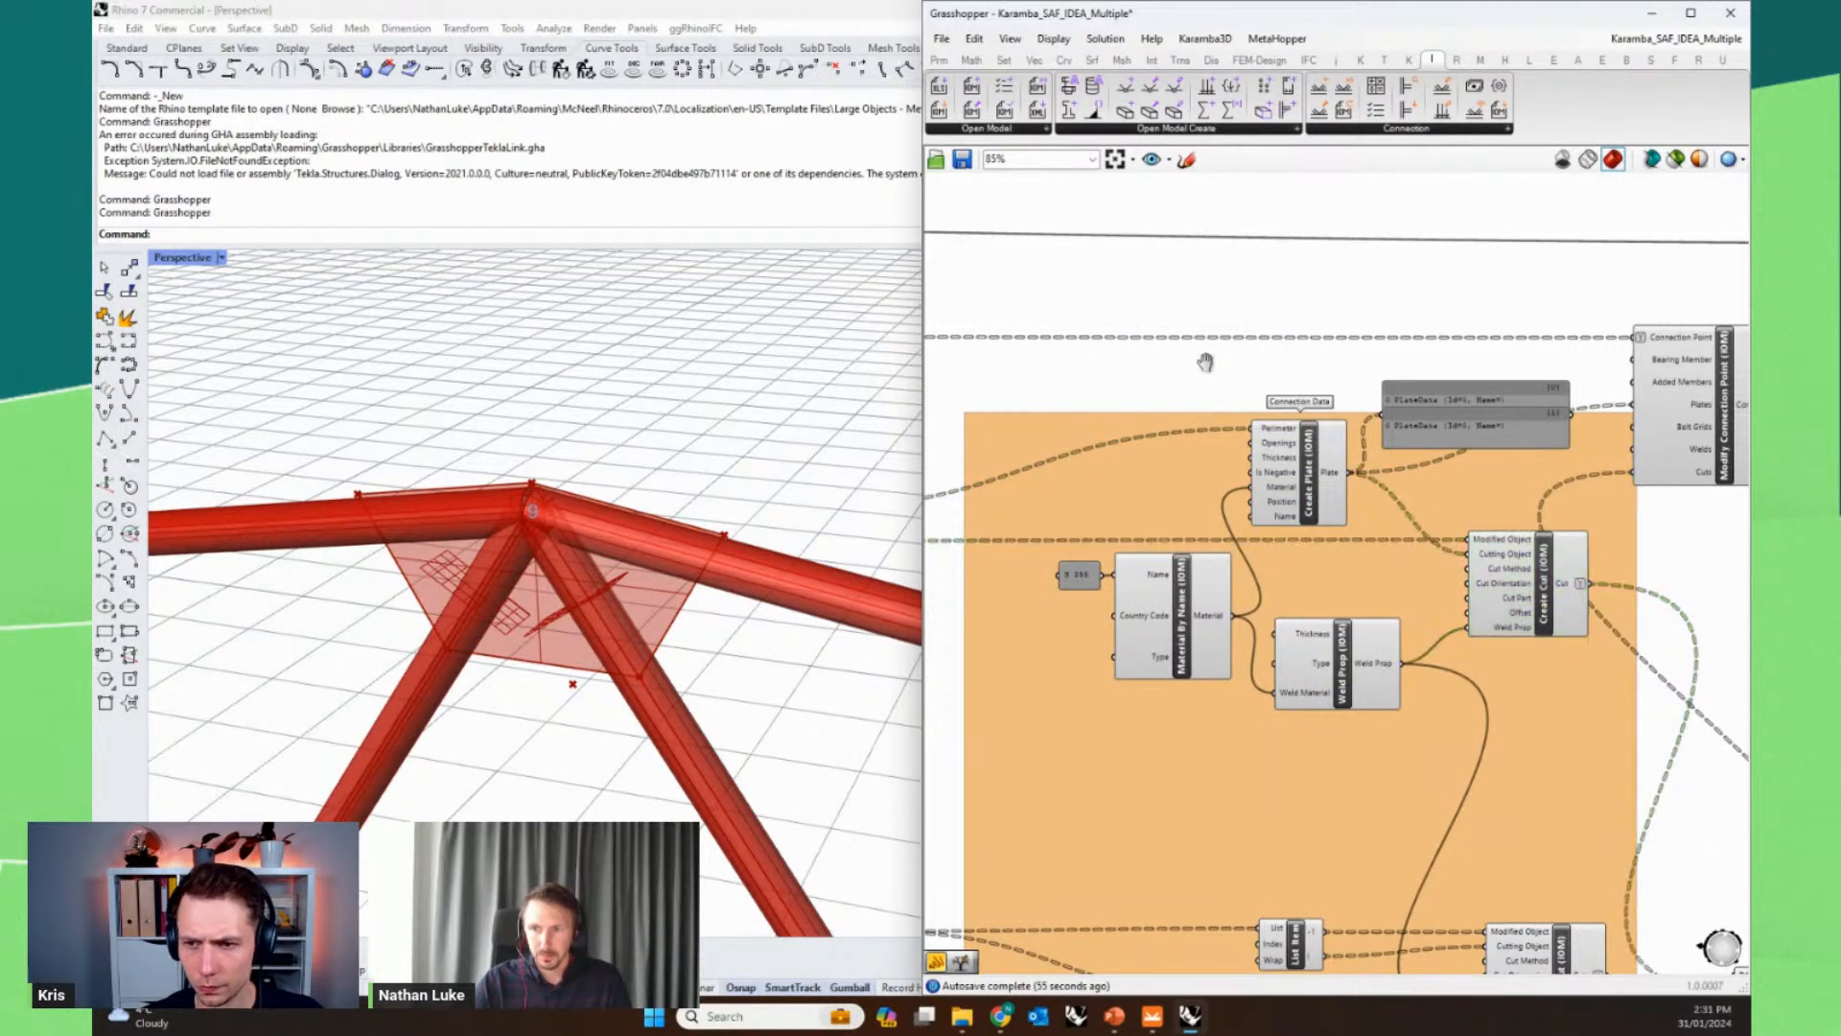
pyautogui.moveTo(1205, 362); pyautogui.dragTo(1148, 299, button='right')
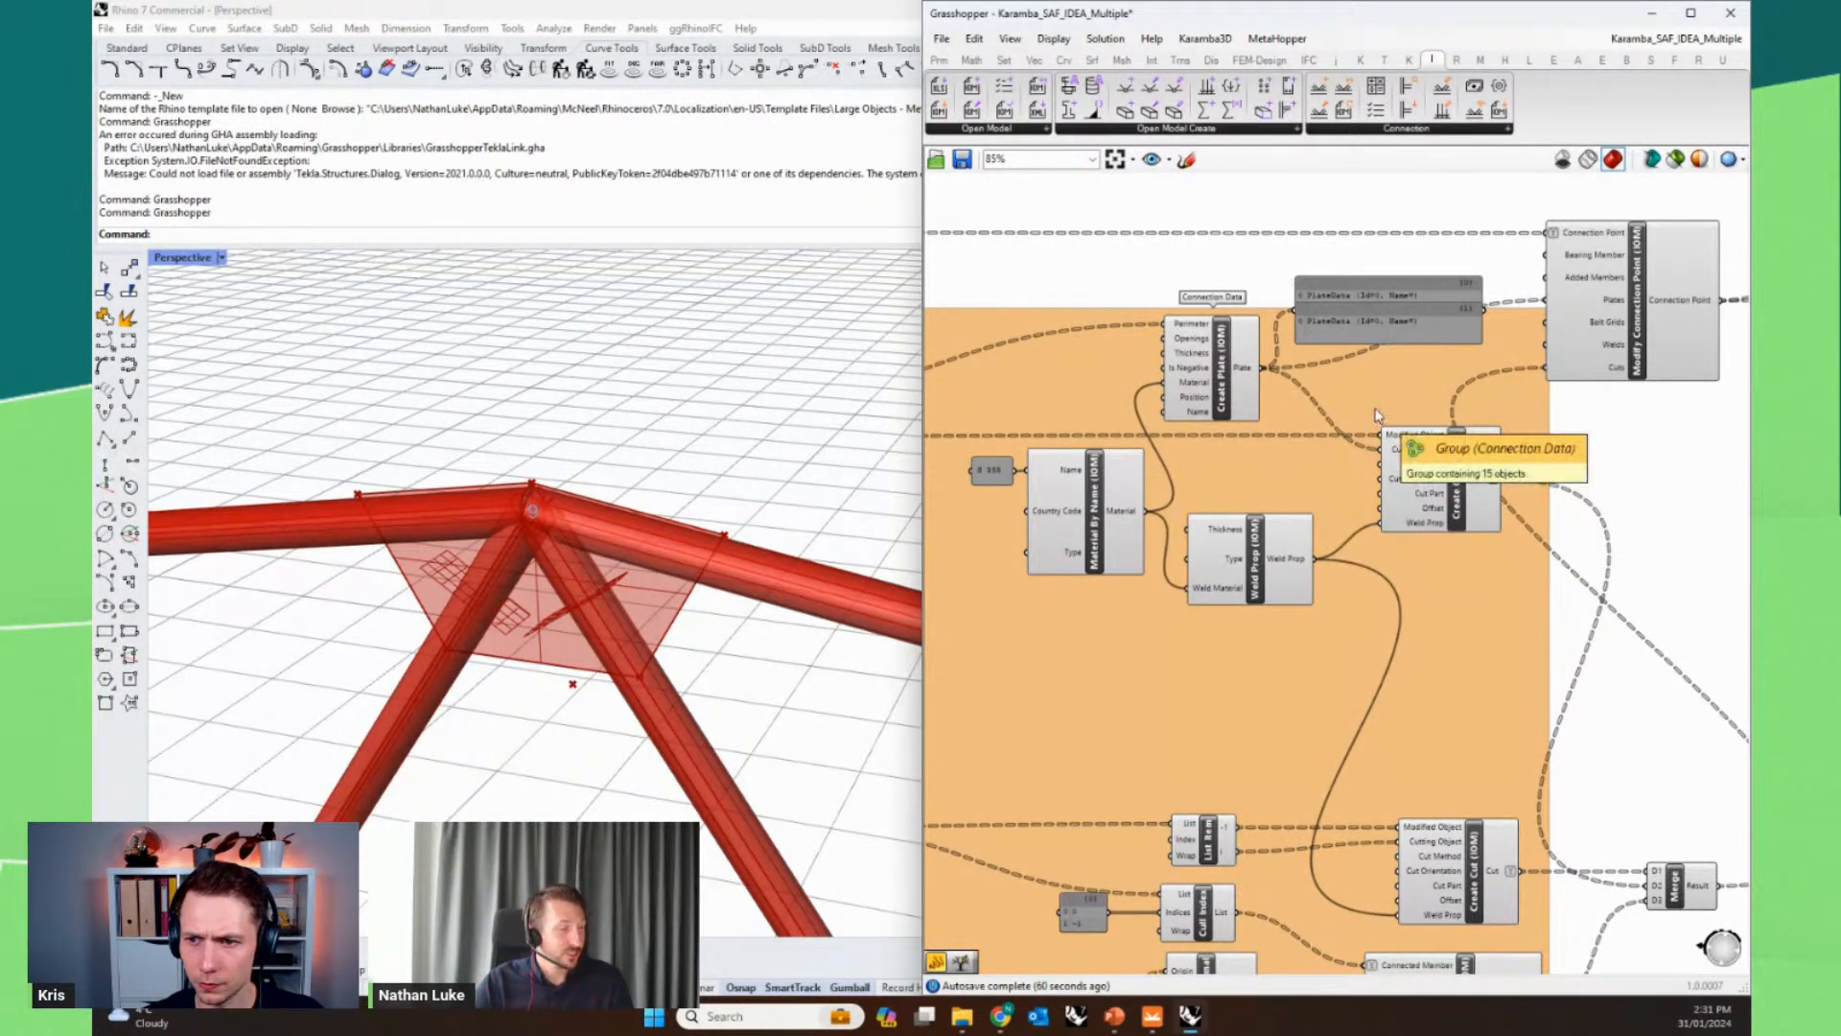
pyautogui.click(1454, 485)
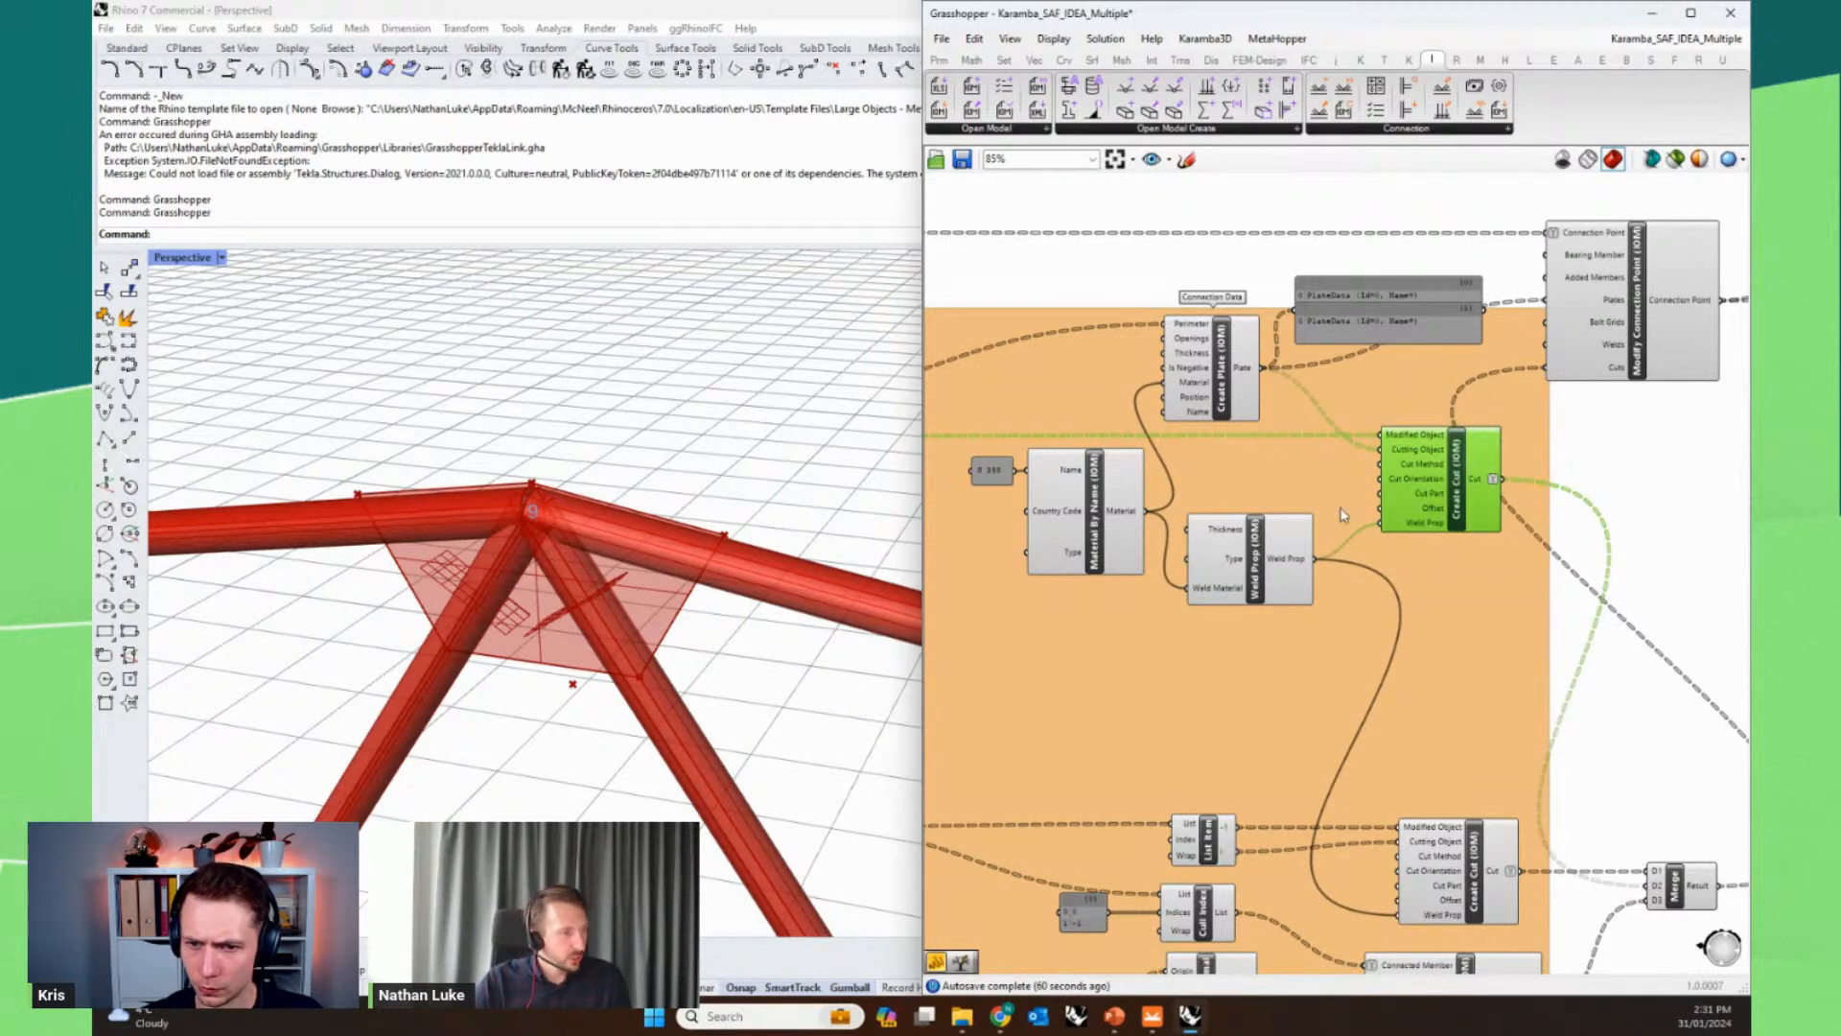
pyautogui.moveTo(1674, 470); pyautogui.dragTo(1625, 522, button='right')
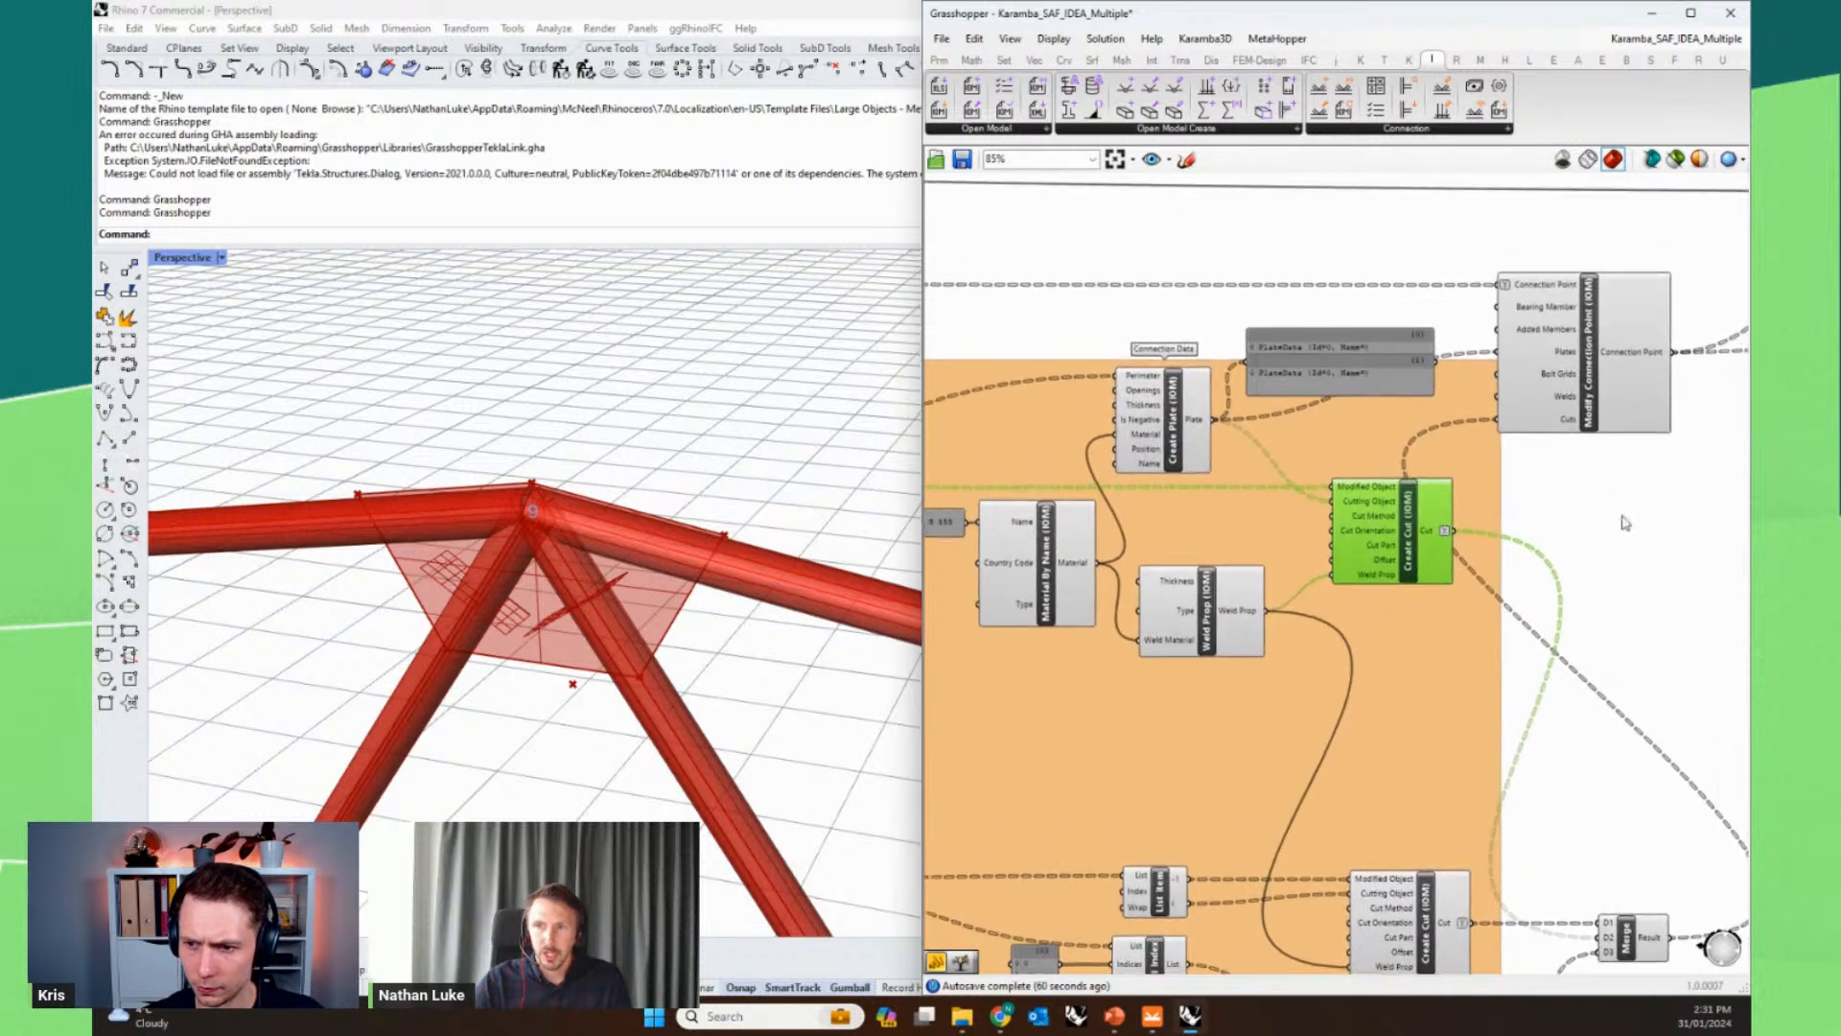
# - Add a Deconstruct Connection Point (IOM) component and feed it the Connection Point output of Modify Connection Point (IOM)
pyautogui.click(1589, 353)
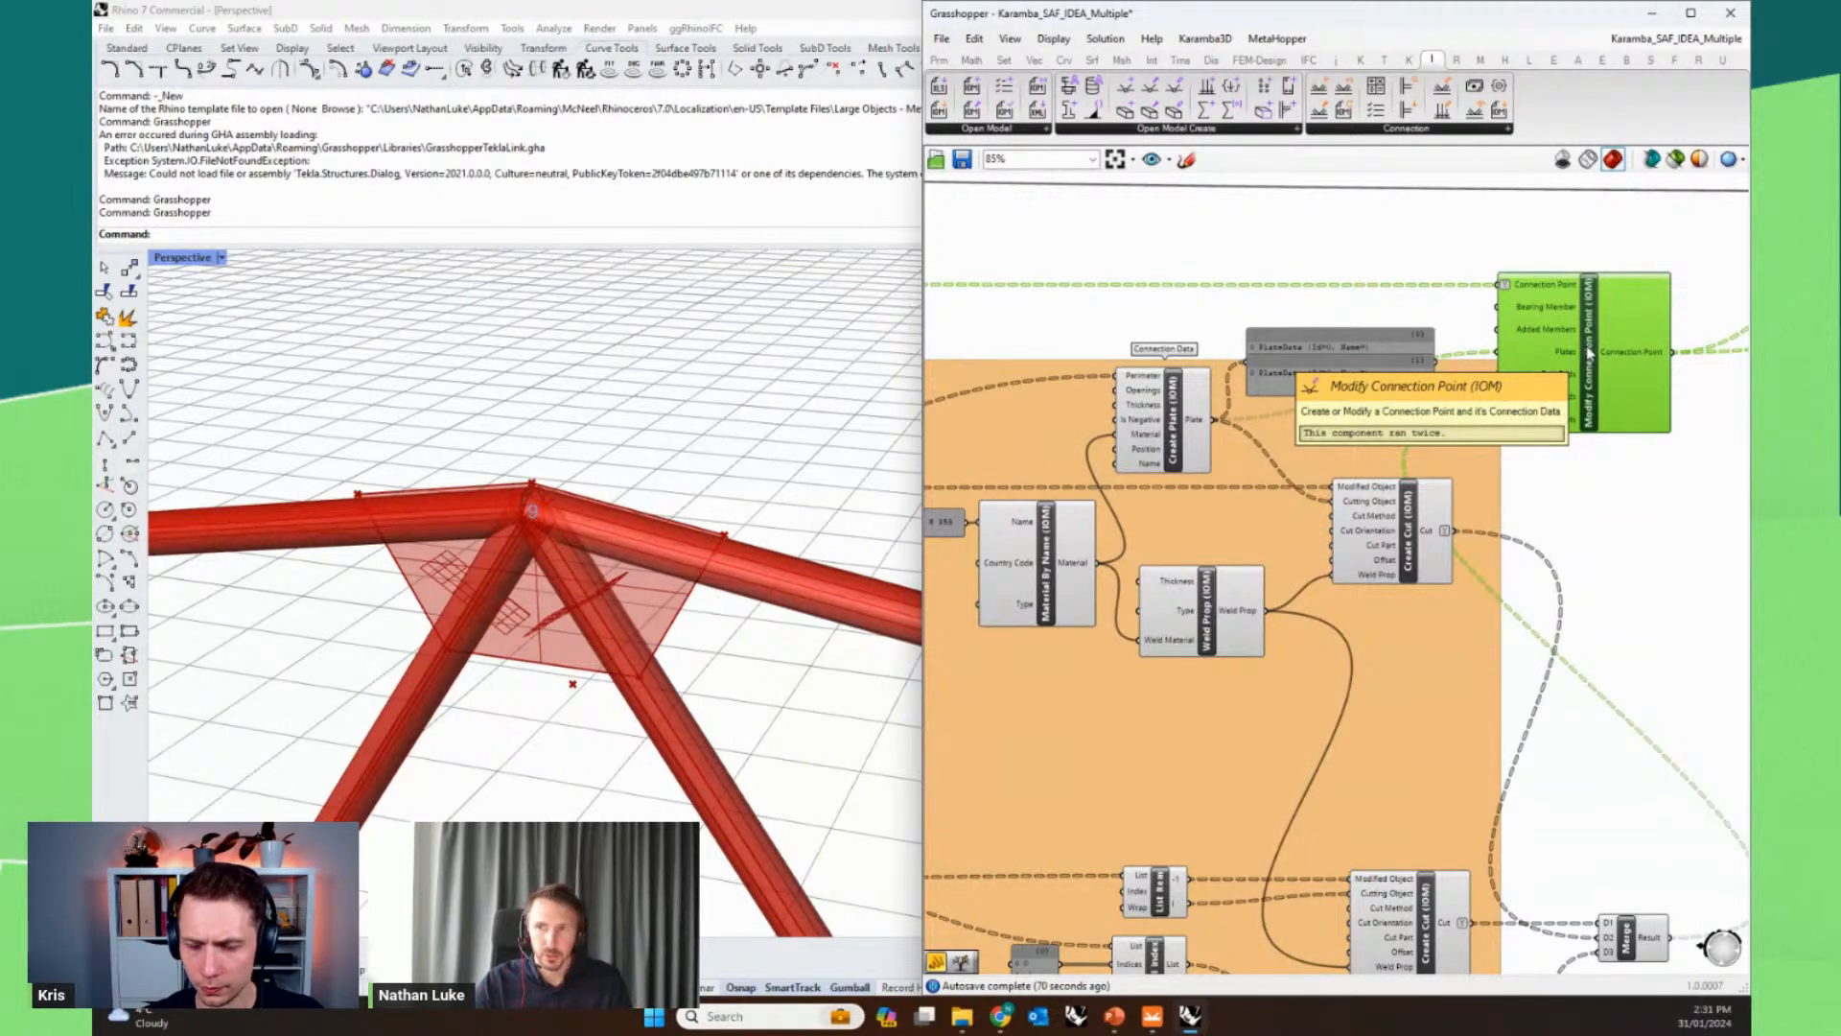
pyautogui.moveTo(1655, 501); pyautogui.dragTo(1285, 563, button='right')
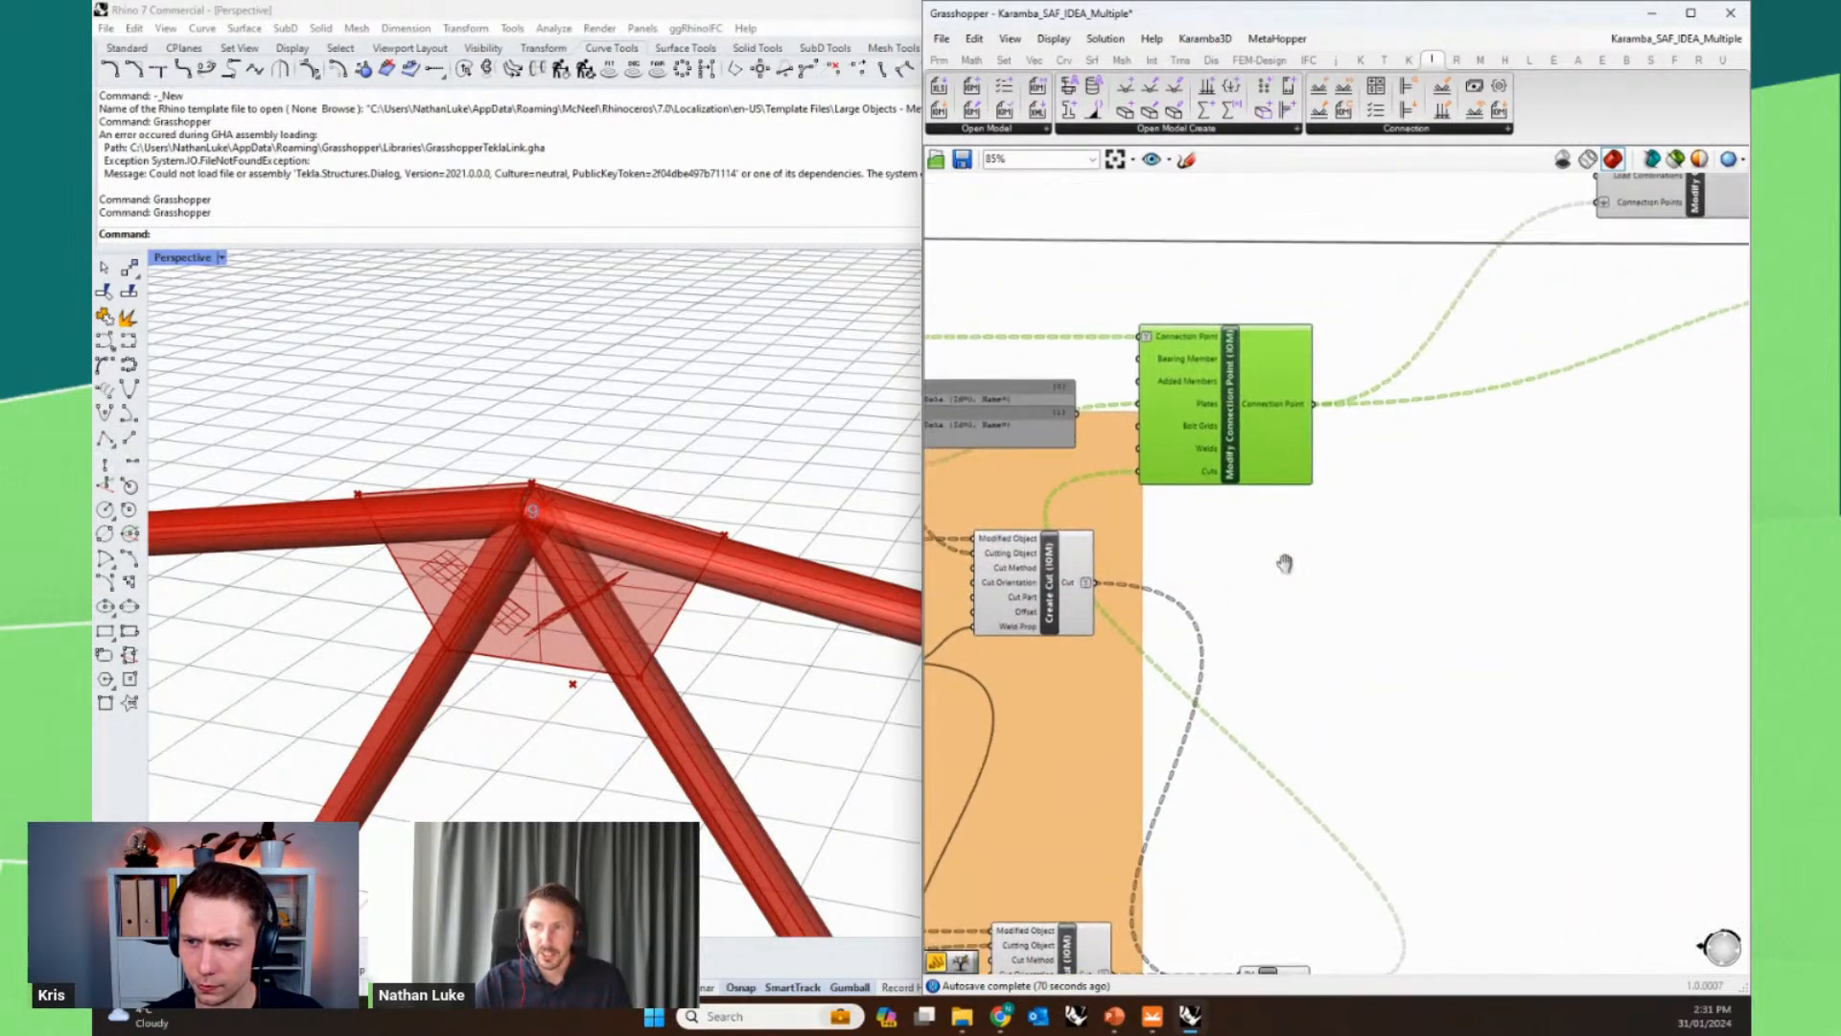
pyautogui.click(1178, 130)
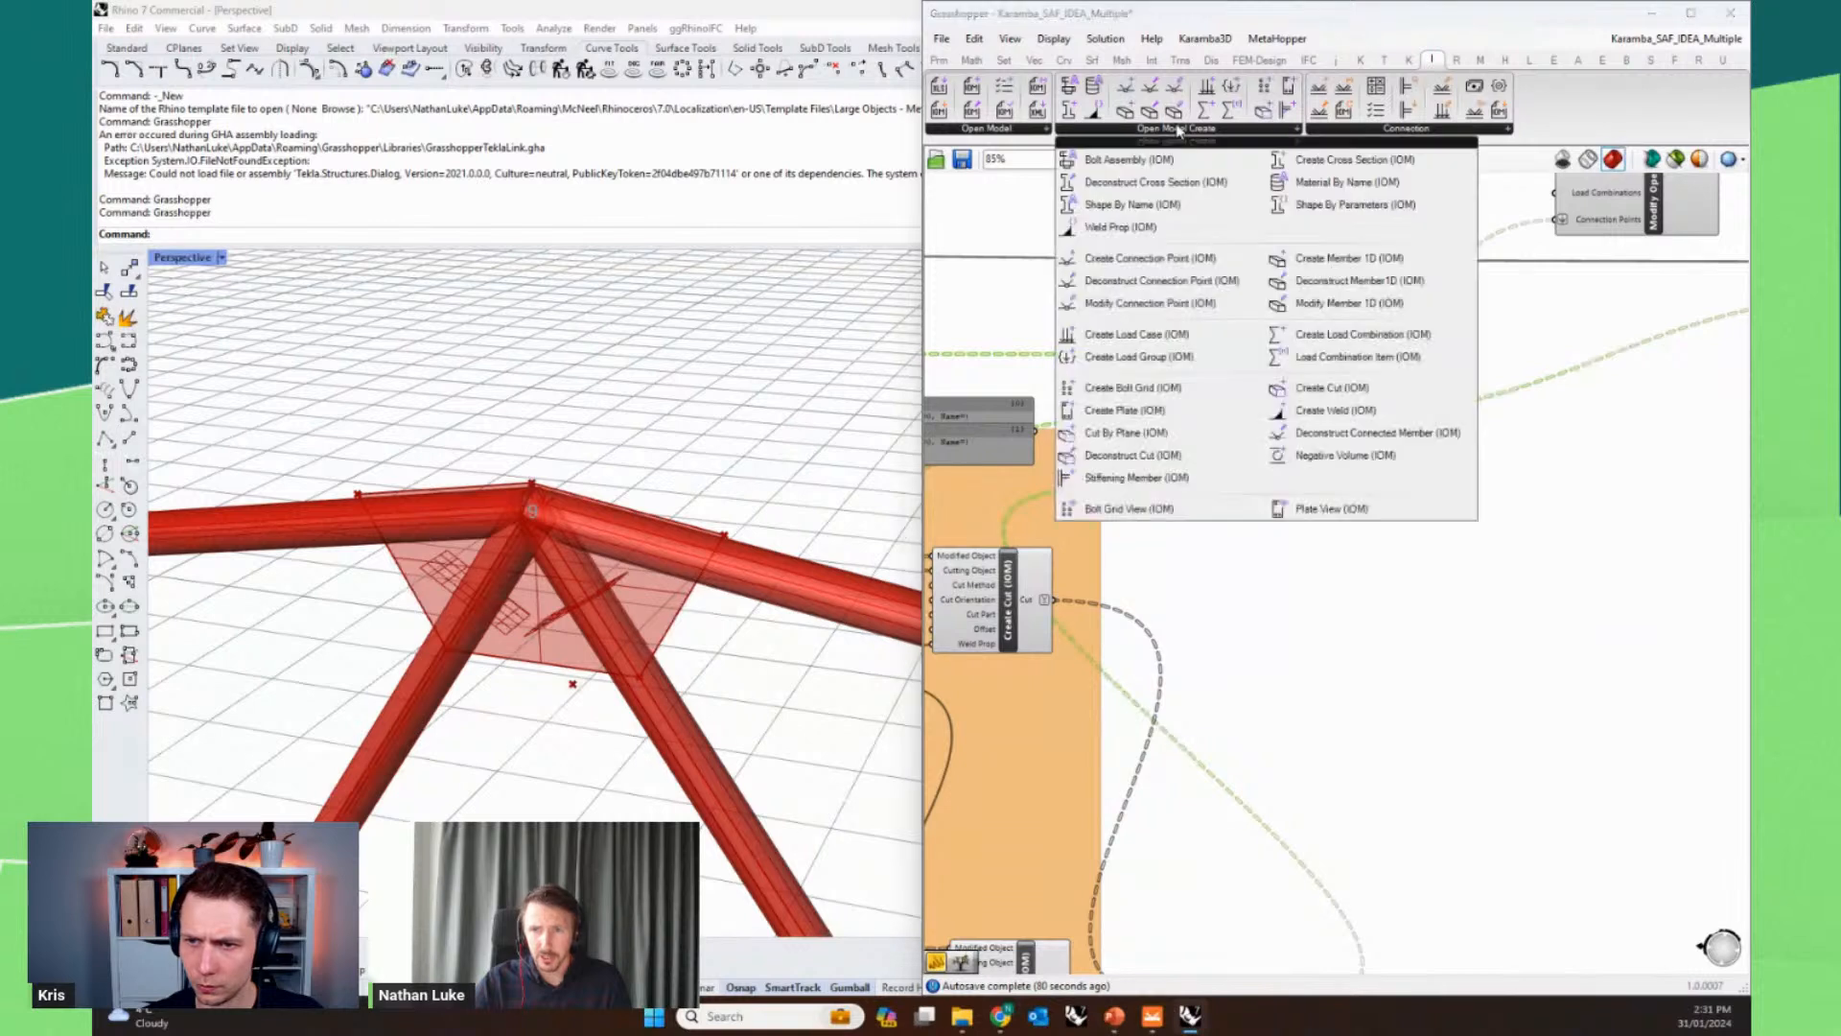
pyautogui.moveTo(1155, 280); pyautogui.dragTo(1397, 580)
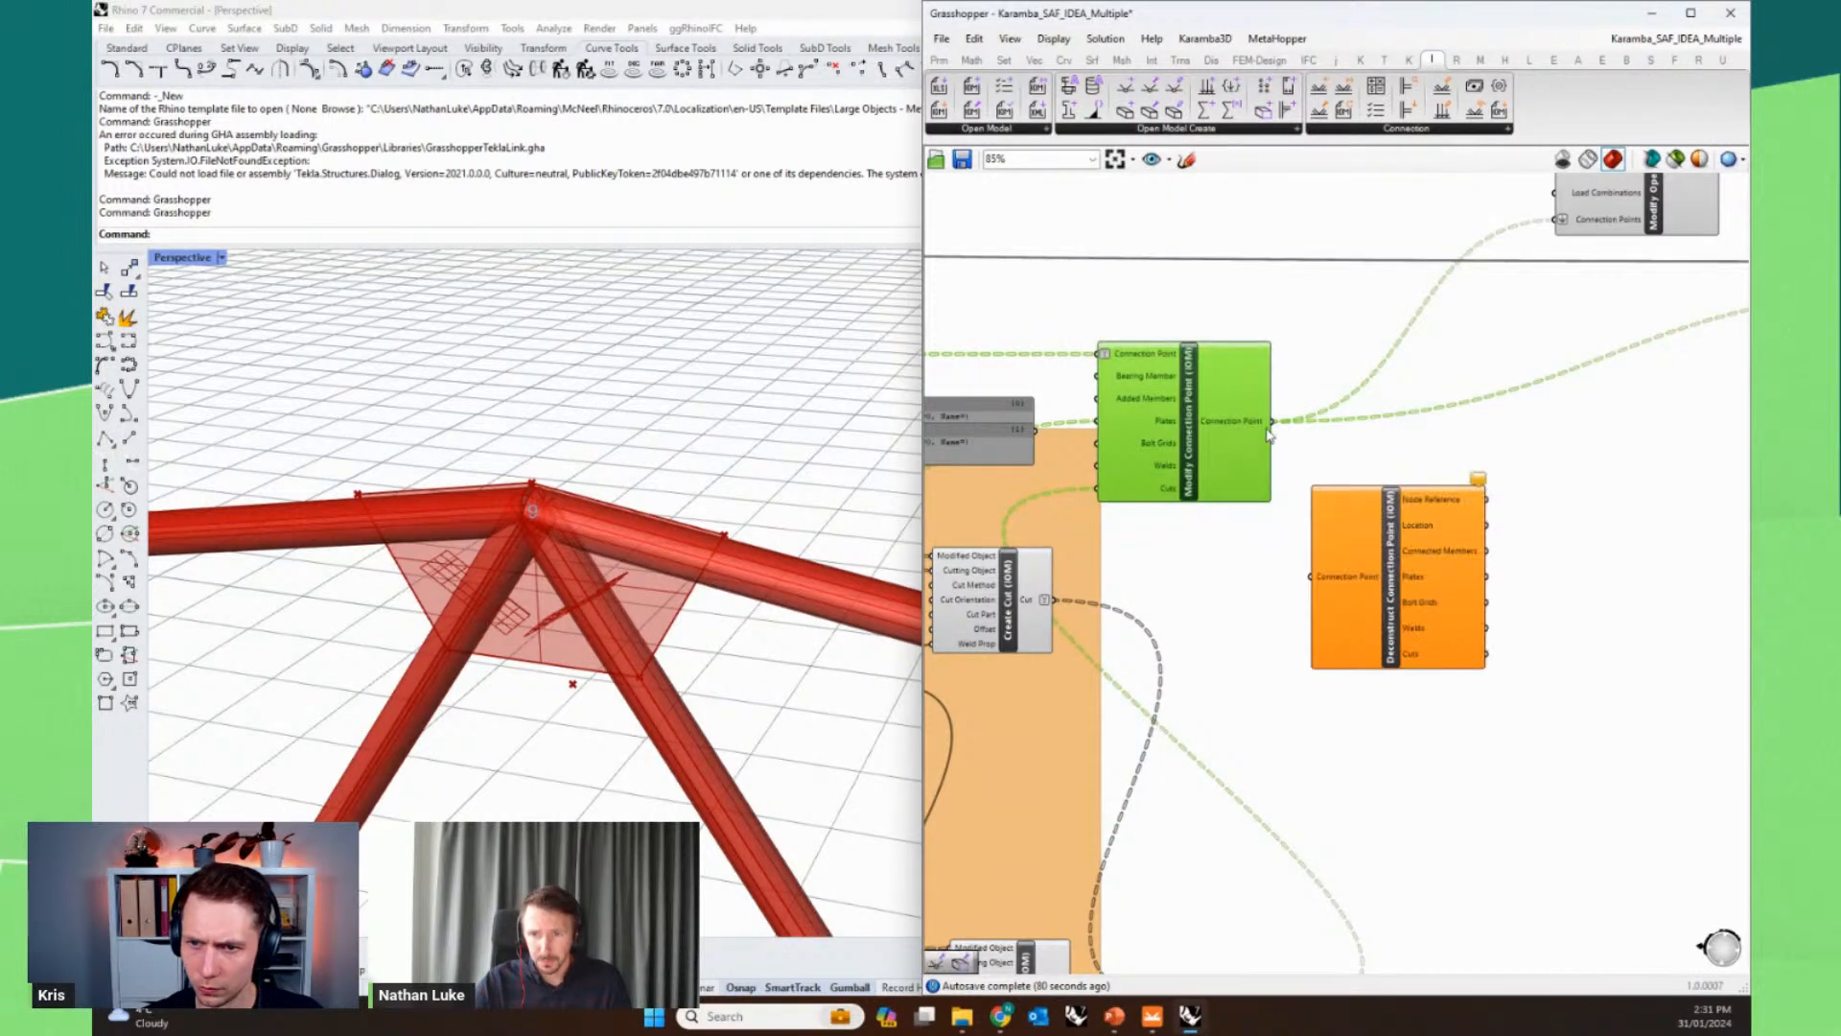
pyautogui.moveTo(1270, 424); pyautogui.dragTo(1310, 576)
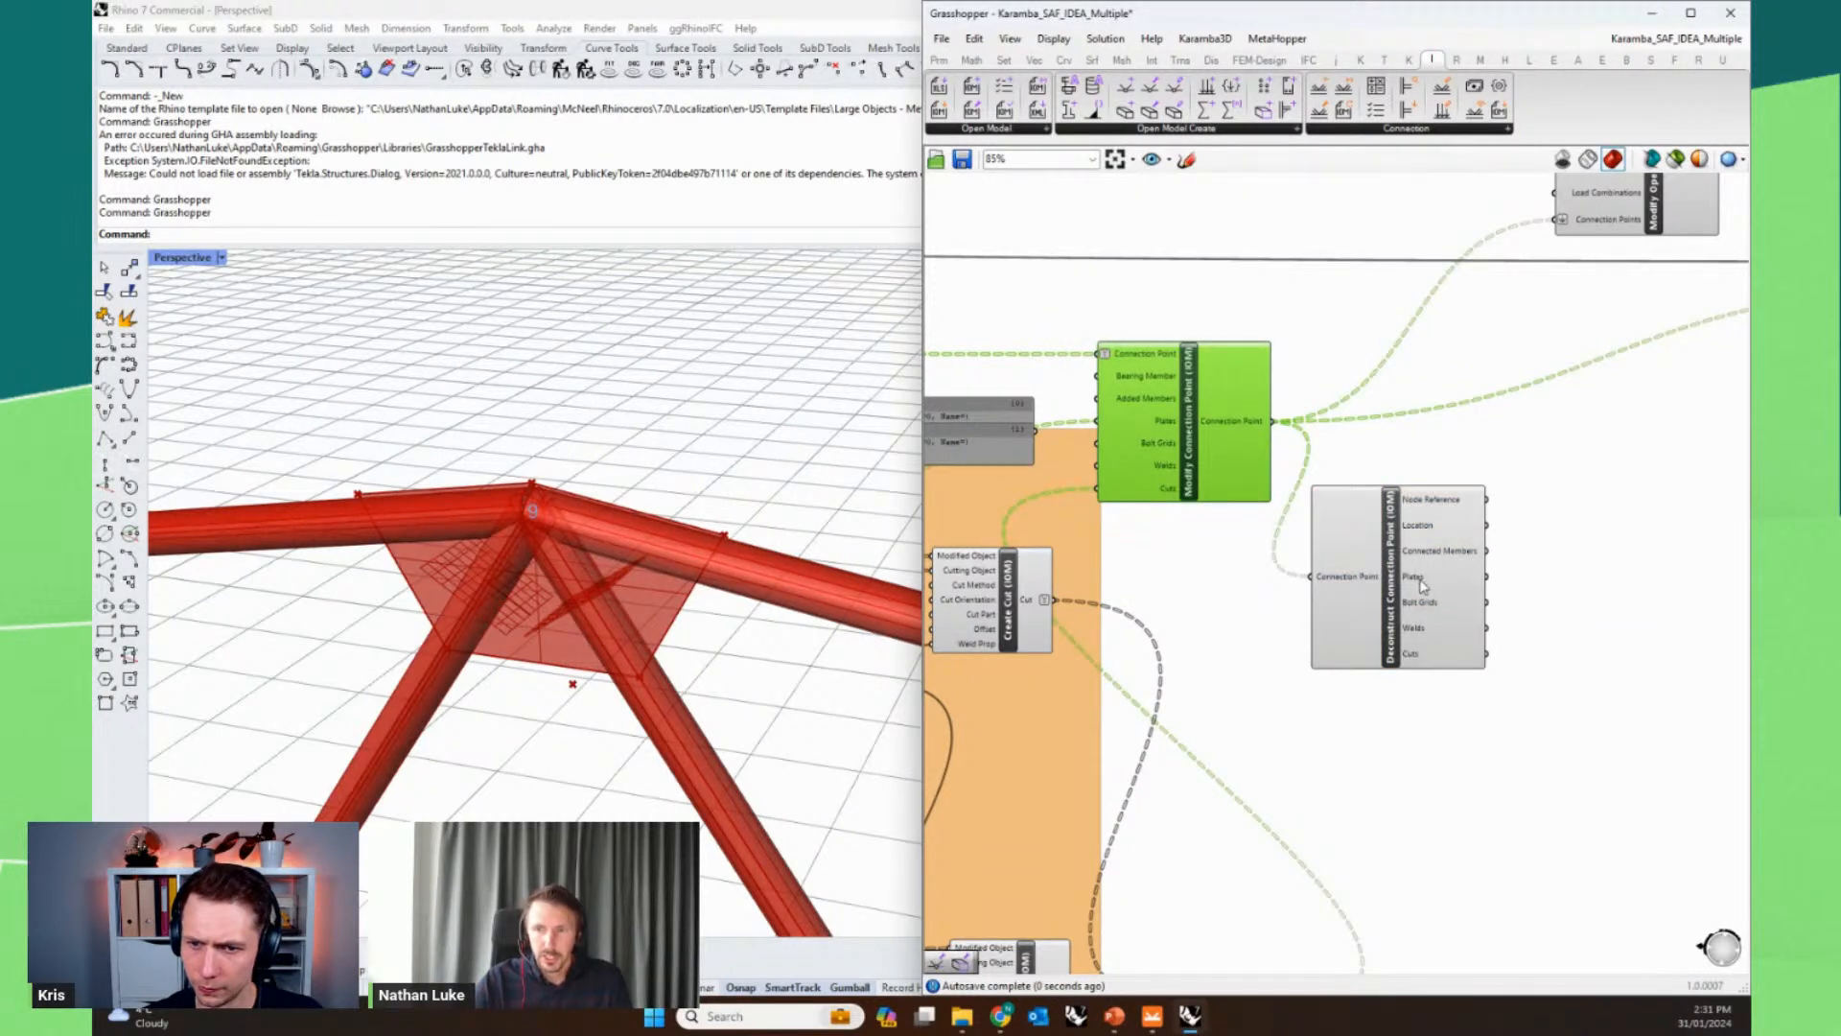
# - Check the Plates and Cuts outputs of the Deconstruct Connection Point component, and delete that component
pyautogui.moveTo(1423, 587)
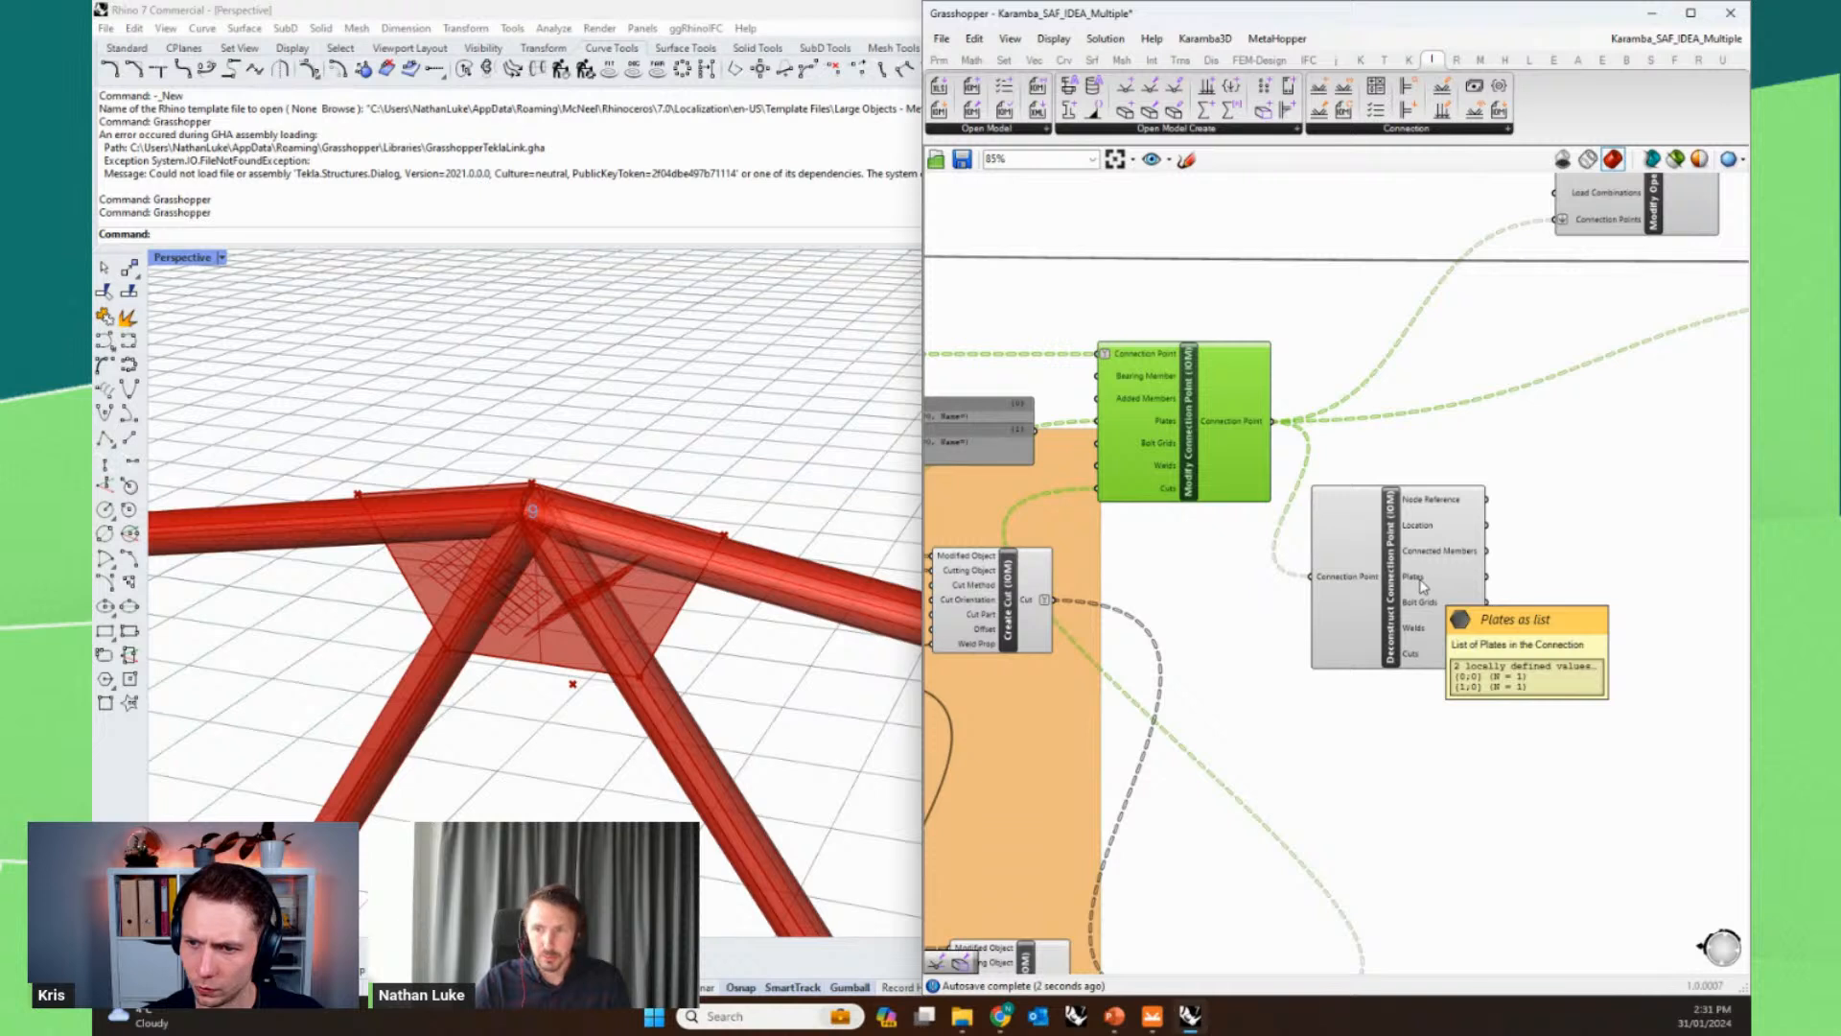
pyautogui.moveTo(1419, 658)
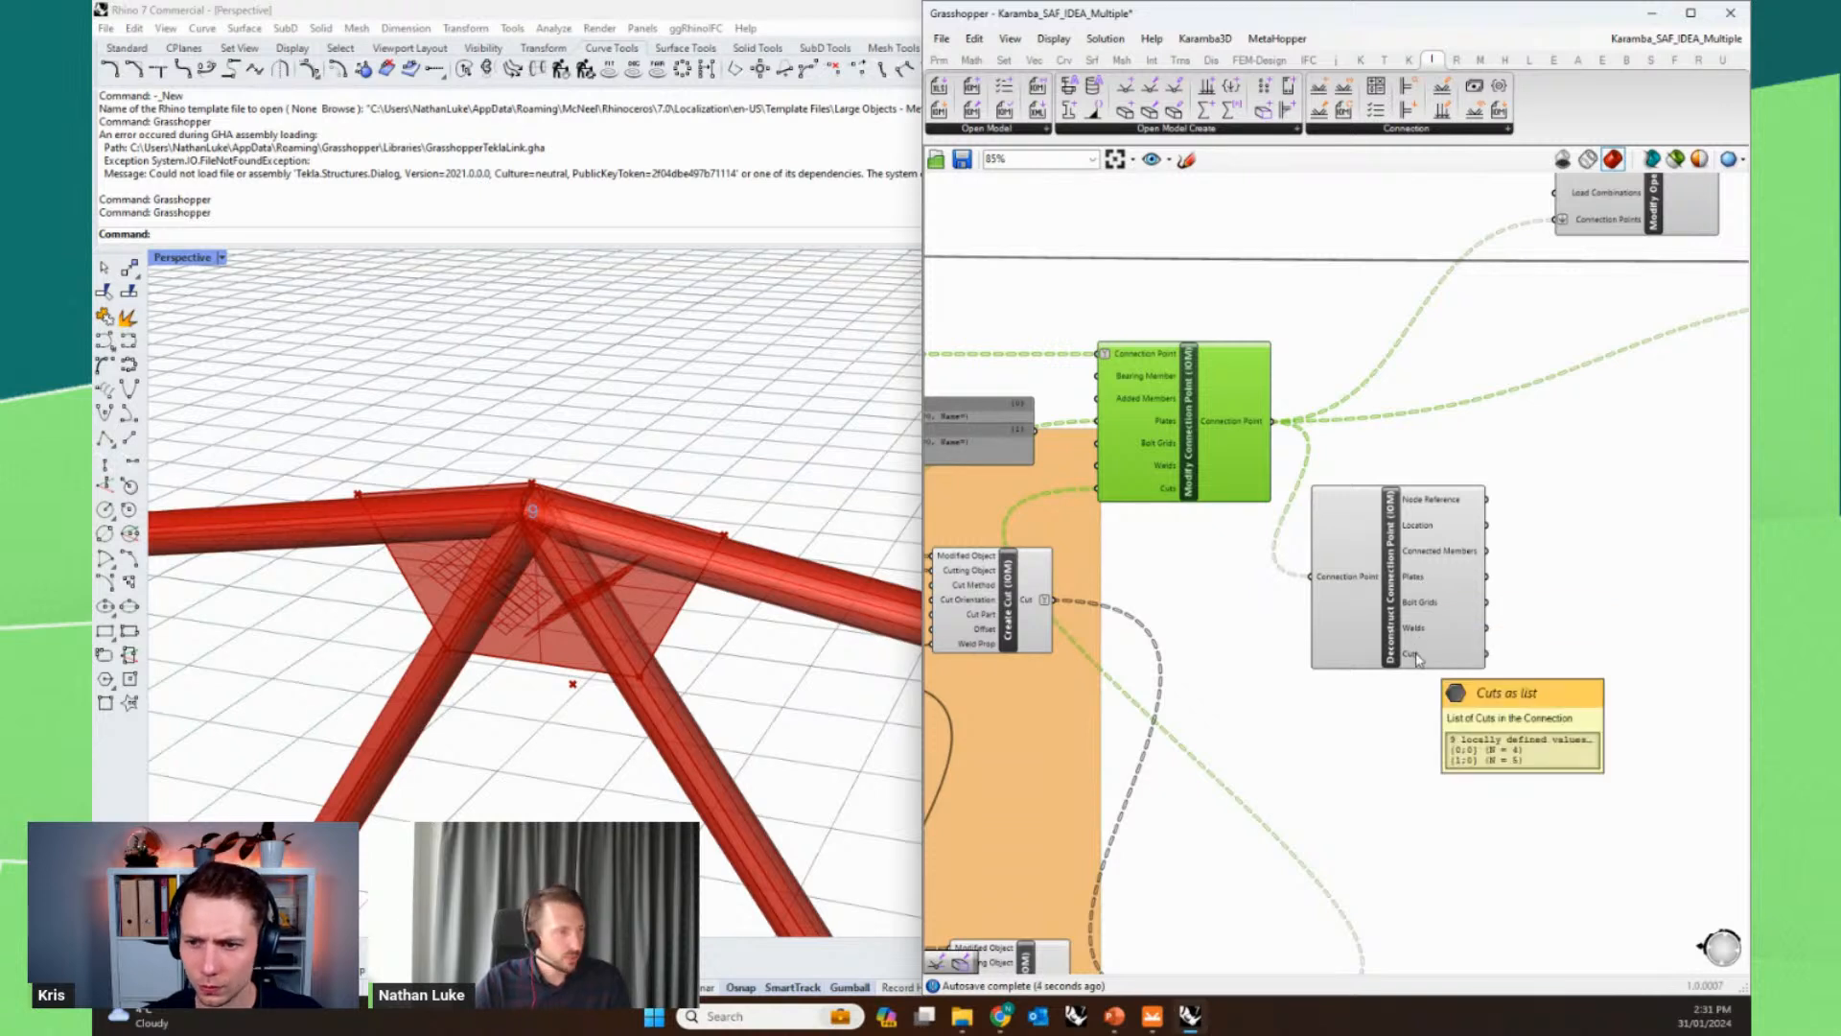
pyautogui.click(1563, 562)
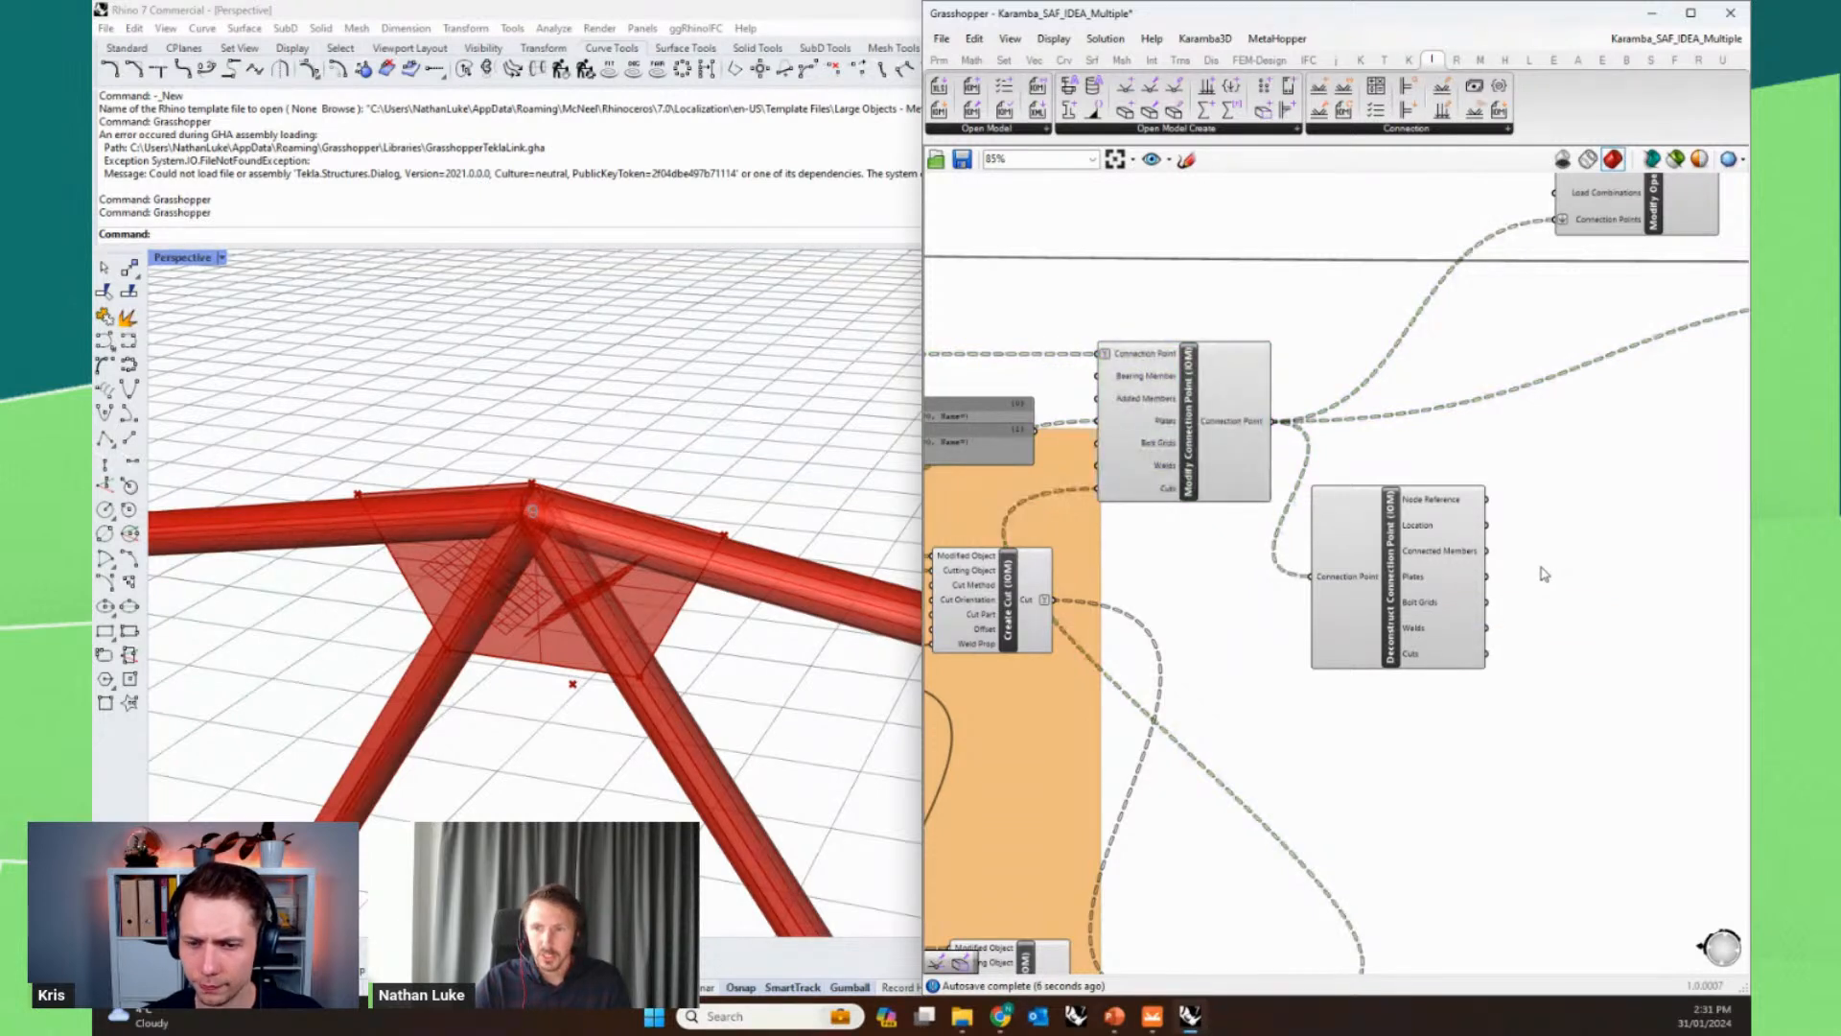
pyautogui.click(1388, 599)
pyautogui.press('Delete')
# - Inspect the Modify Open Model (IOM) component and its Open Model output
pyautogui.moveTo(1435, 521); pyautogui.dragTo(1365, 732, button='right')
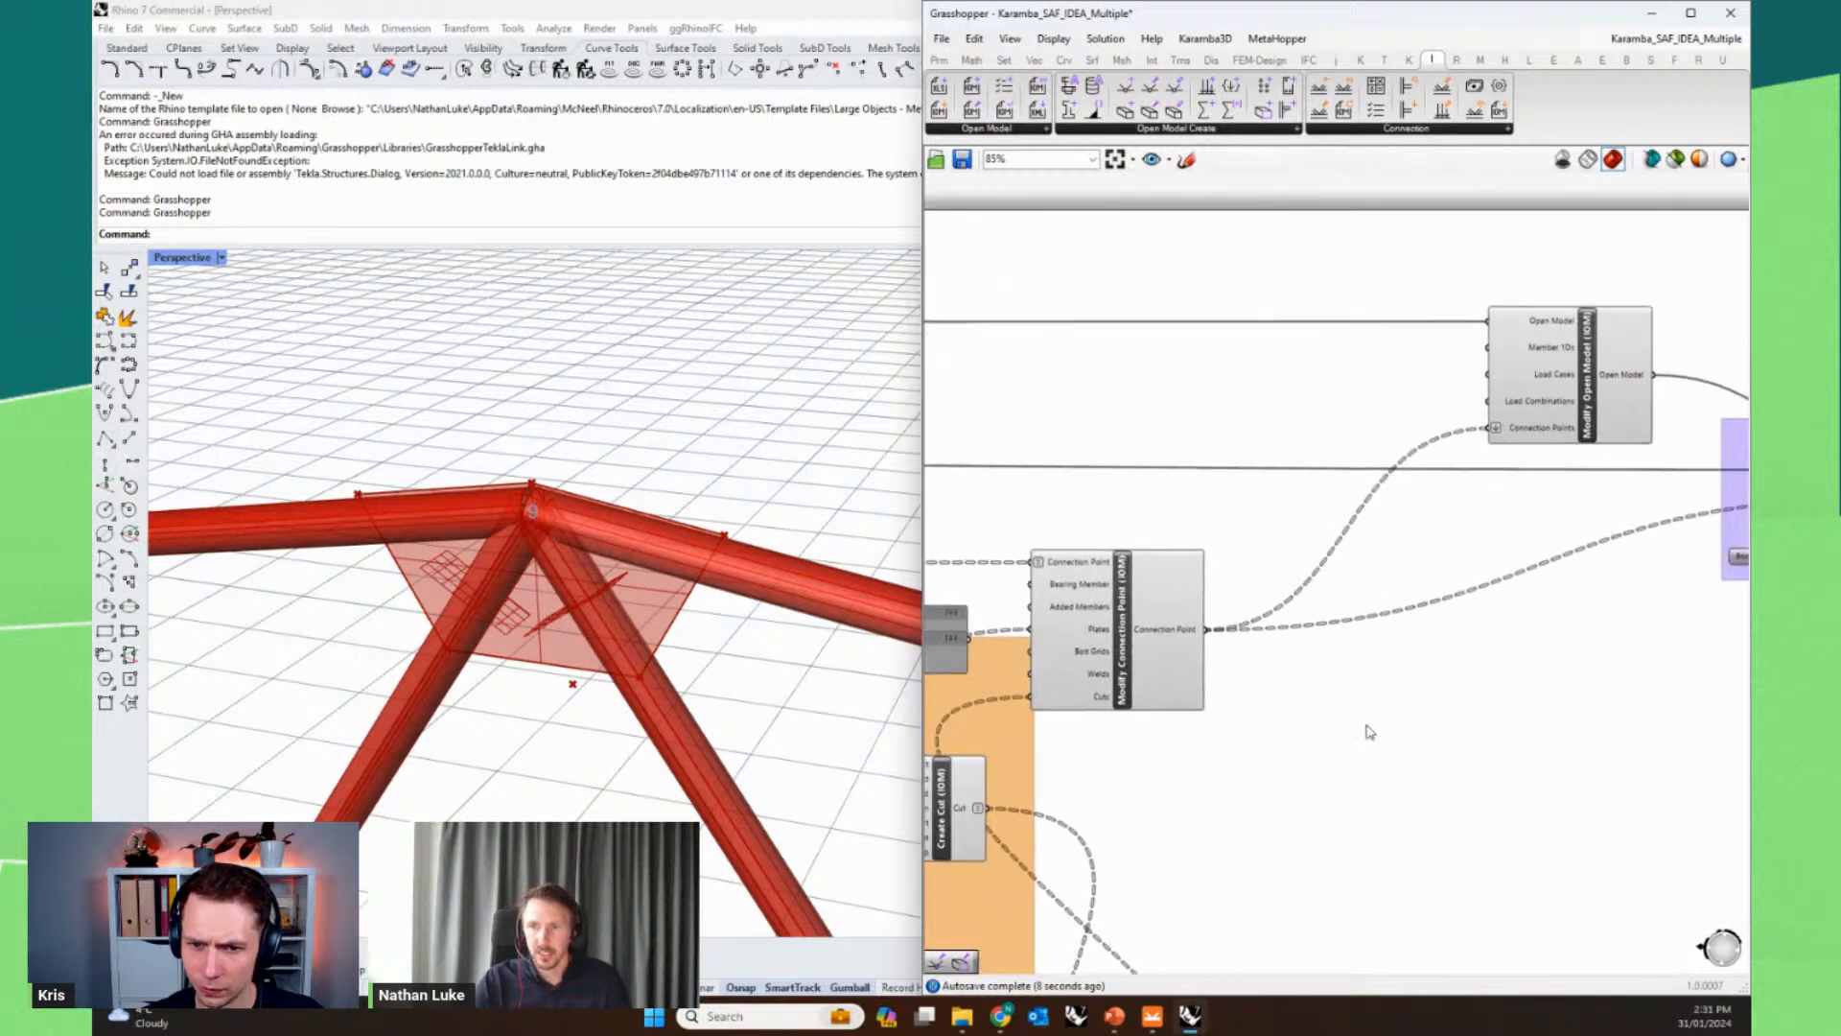
pyautogui.click(1590, 385)
pyautogui.moveTo(1590, 386); pyautogui.dragTo(1321, 456, button='right')
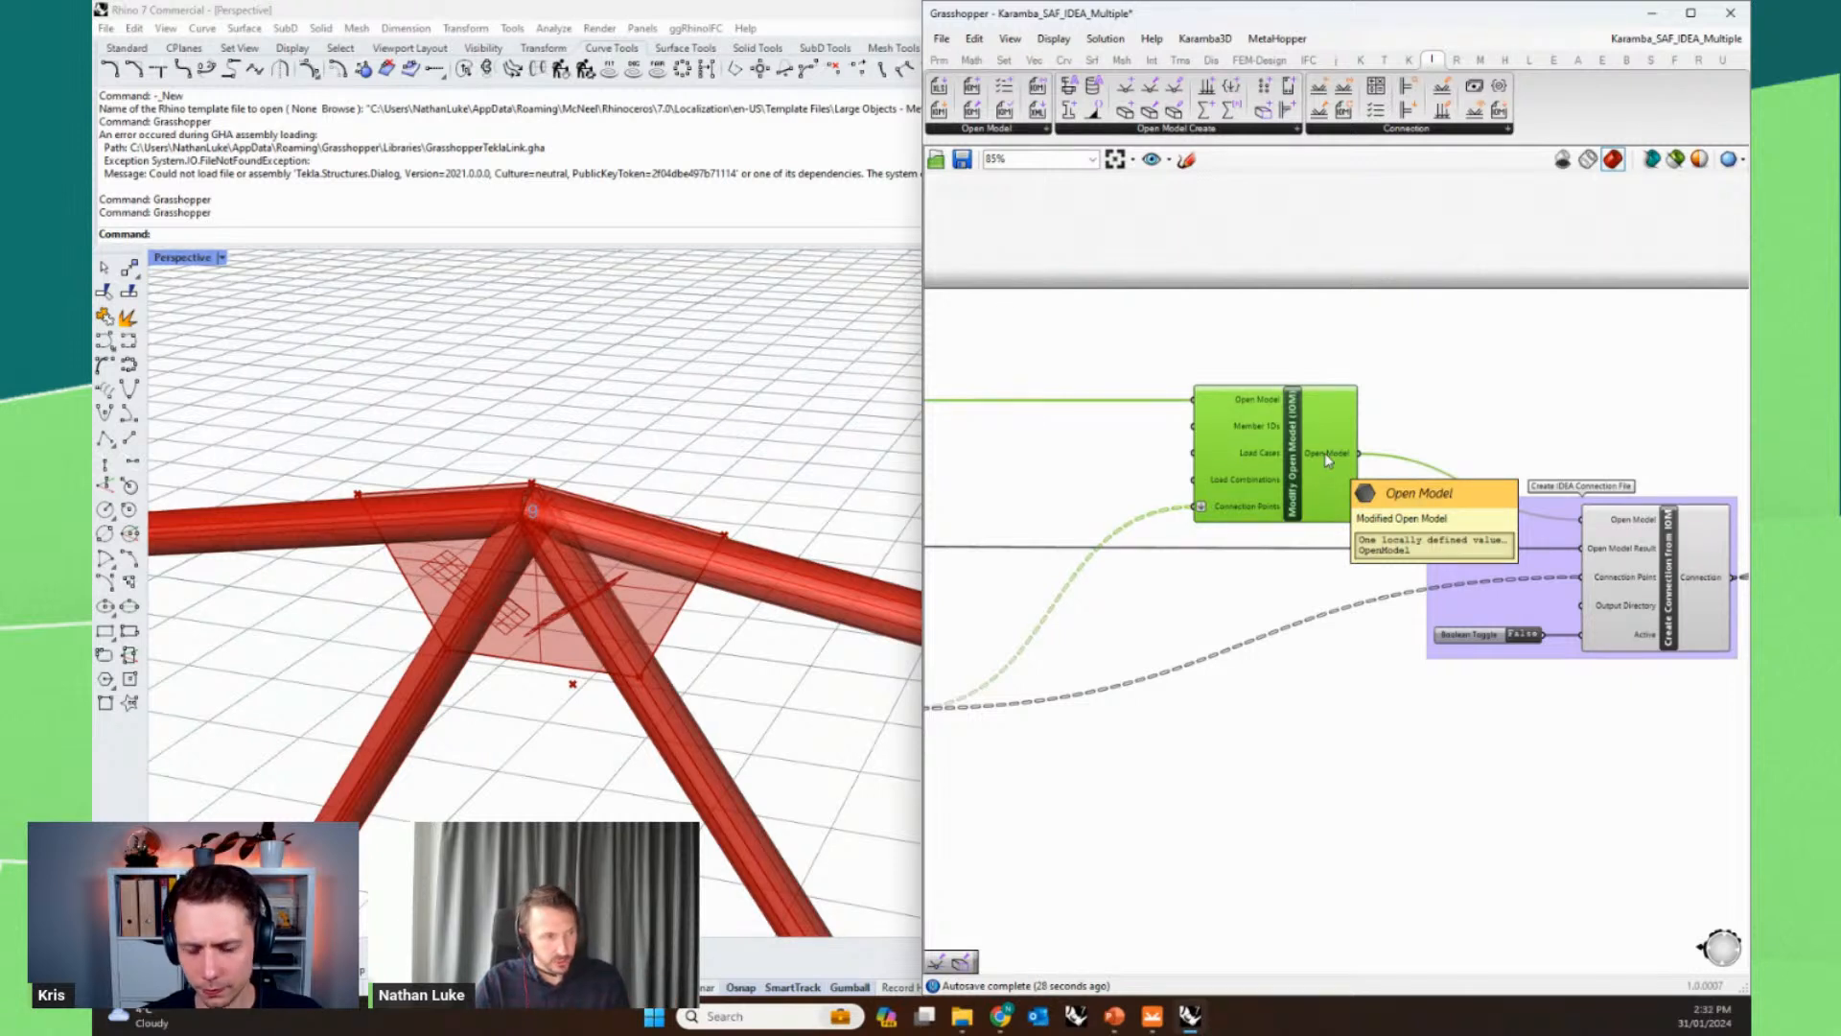
# - Examine the Create IDEA Connection File group and look up Create Connection from IOM among the Connection components
pyautogui.click(1528, 399)
pyautogui.moveTo(1529, 399); pyautogui.dragTo(1368, 362, button='right')
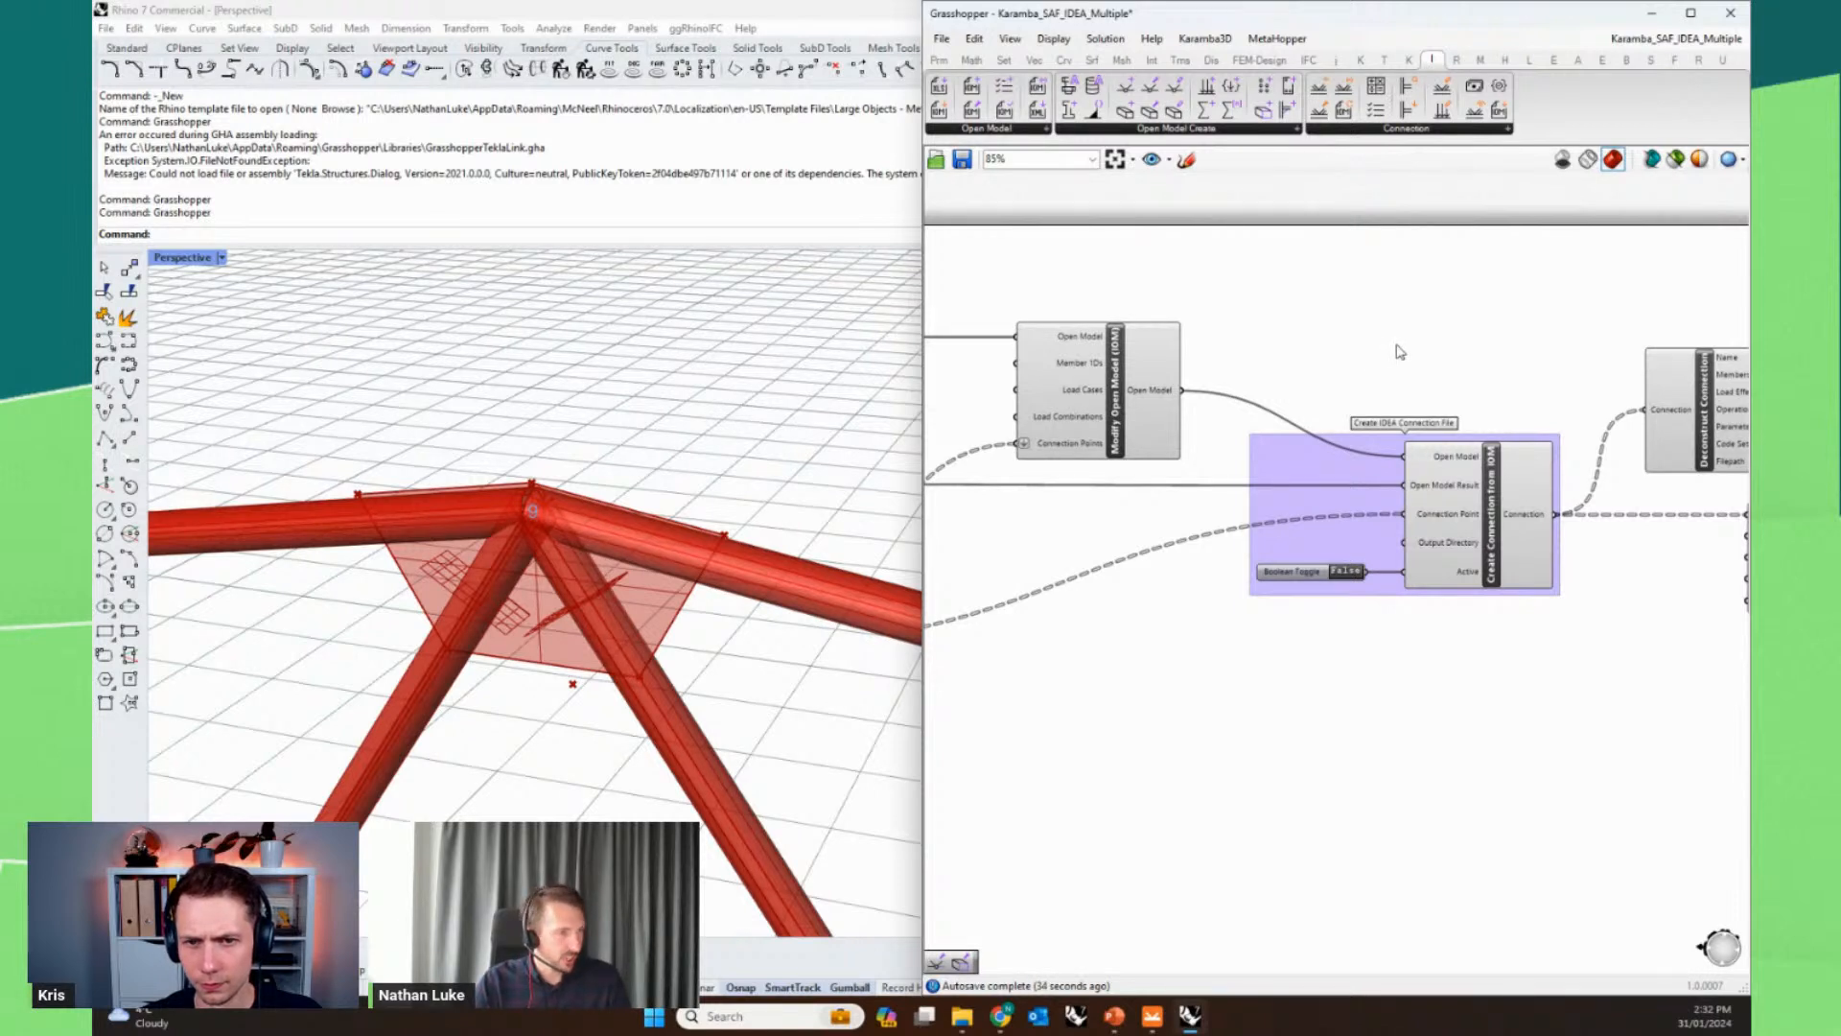
pyautogui.click(1338, 130)
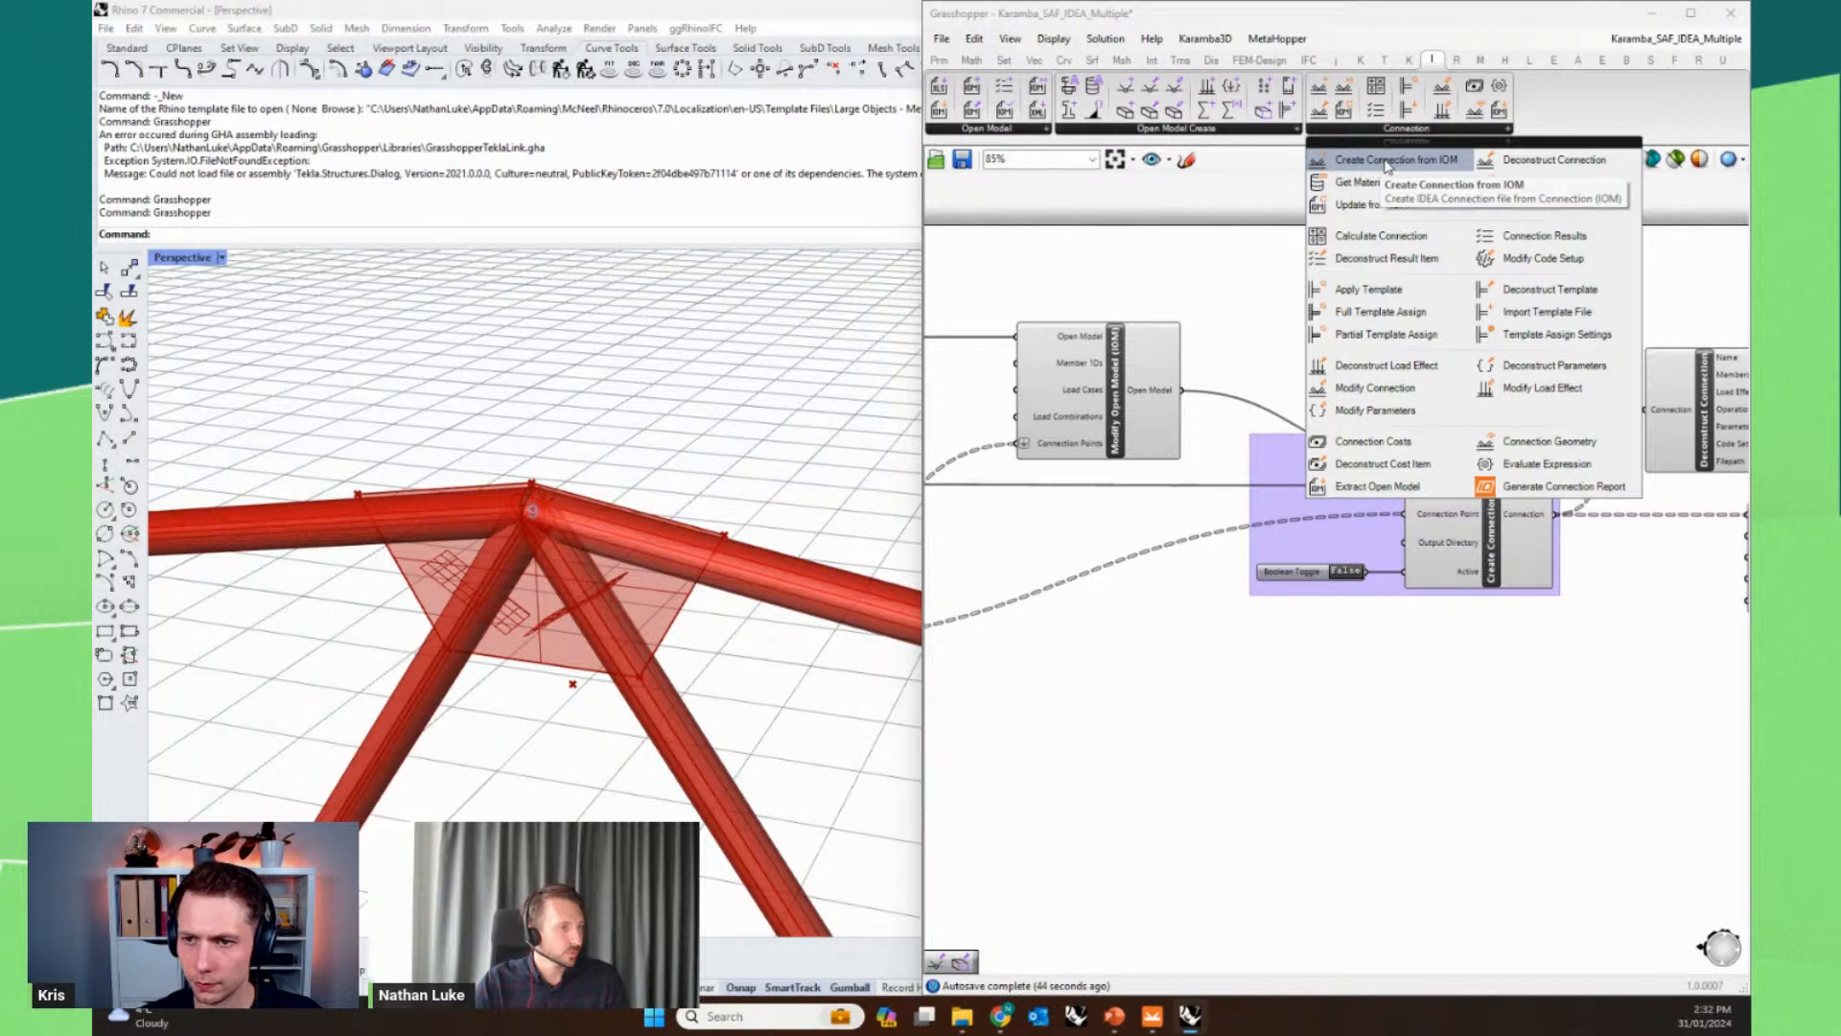
# - Set the Boolean Toggle feeding the Active input of Create Connection from IOM to True to generate the connection files
pyautogui.moveTo(1566, 317); pyautogui.dragTo(1336, 325, button='right')
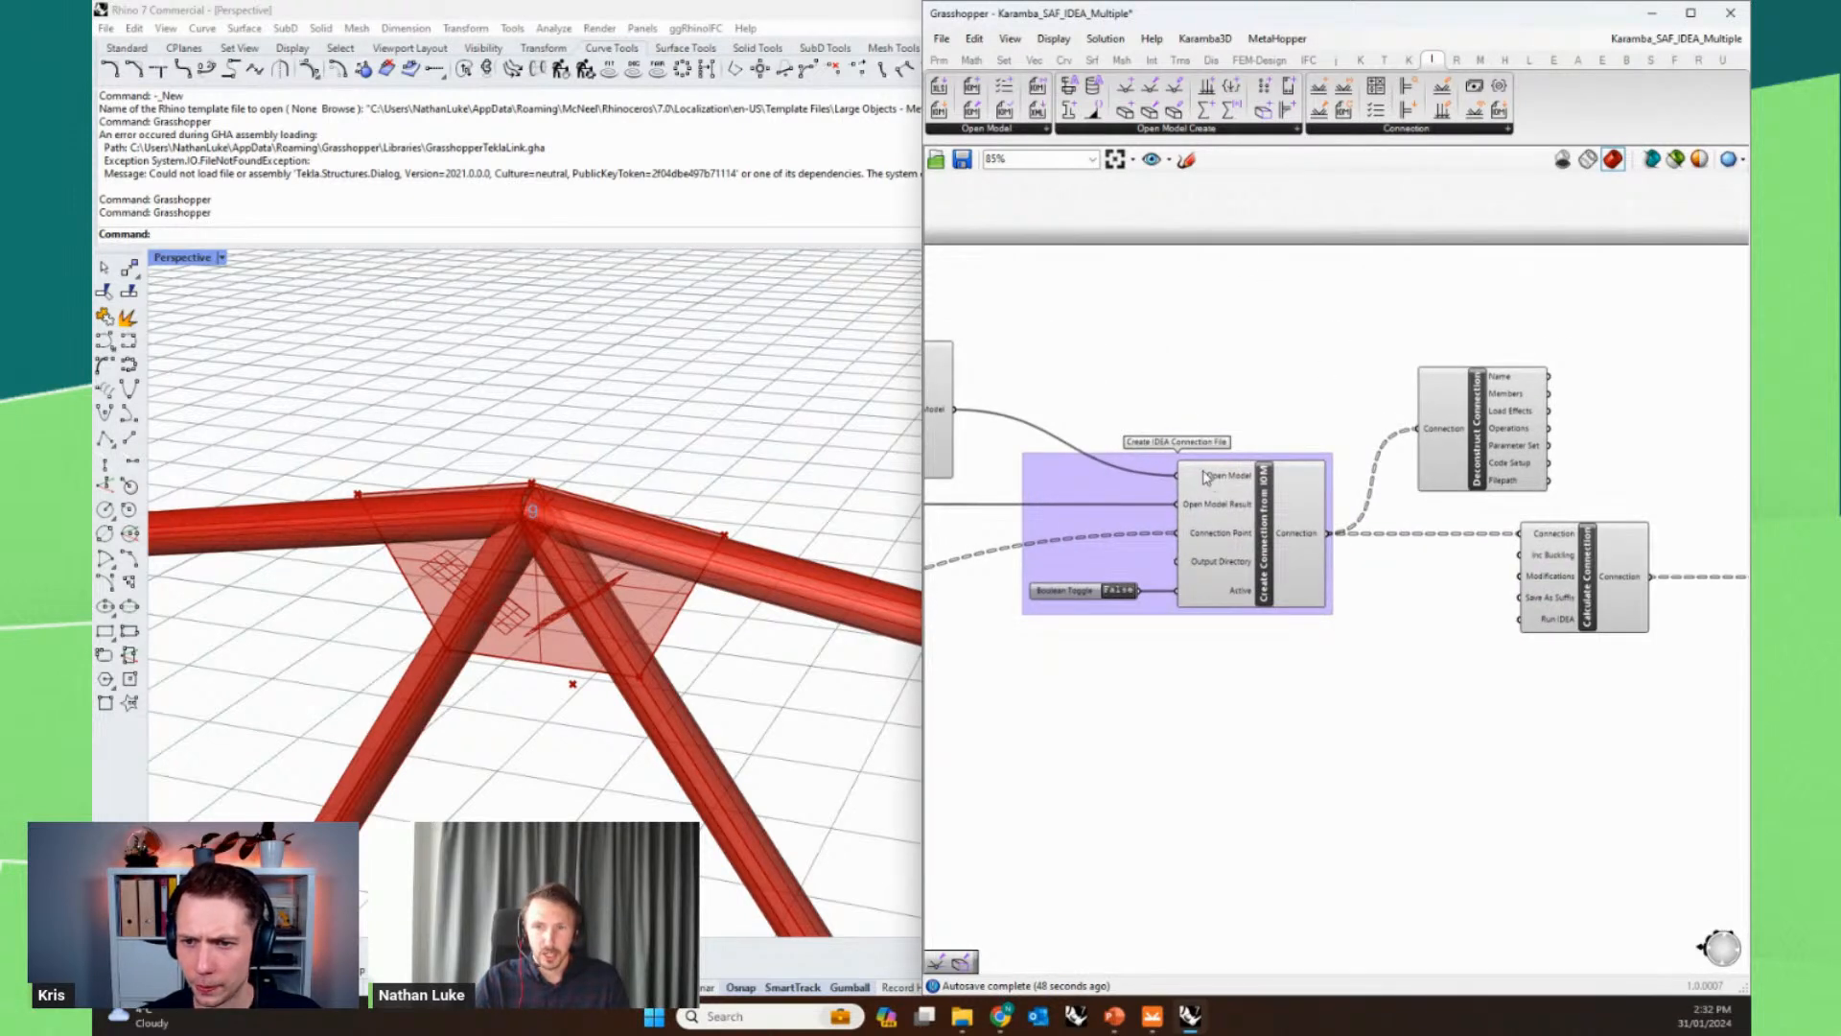
pyautogui.moveTo(1207, 476)
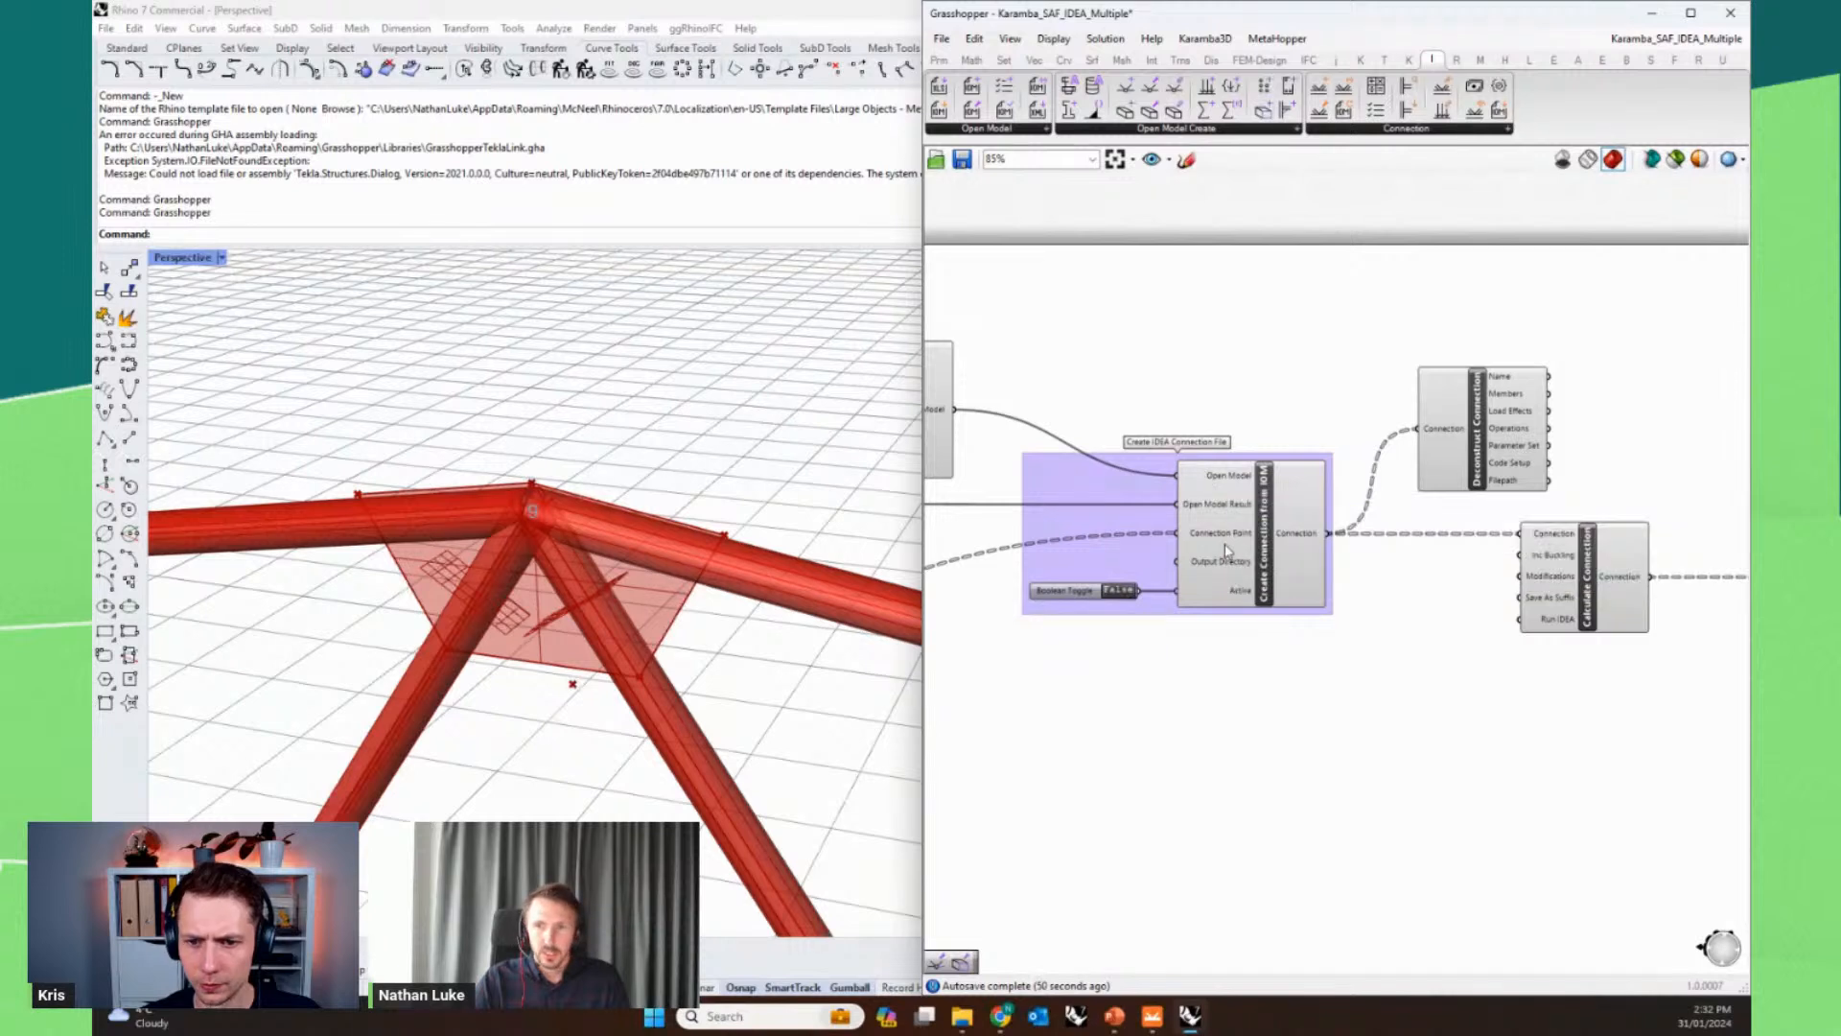
pyautogui.moveTo(1230, 542)
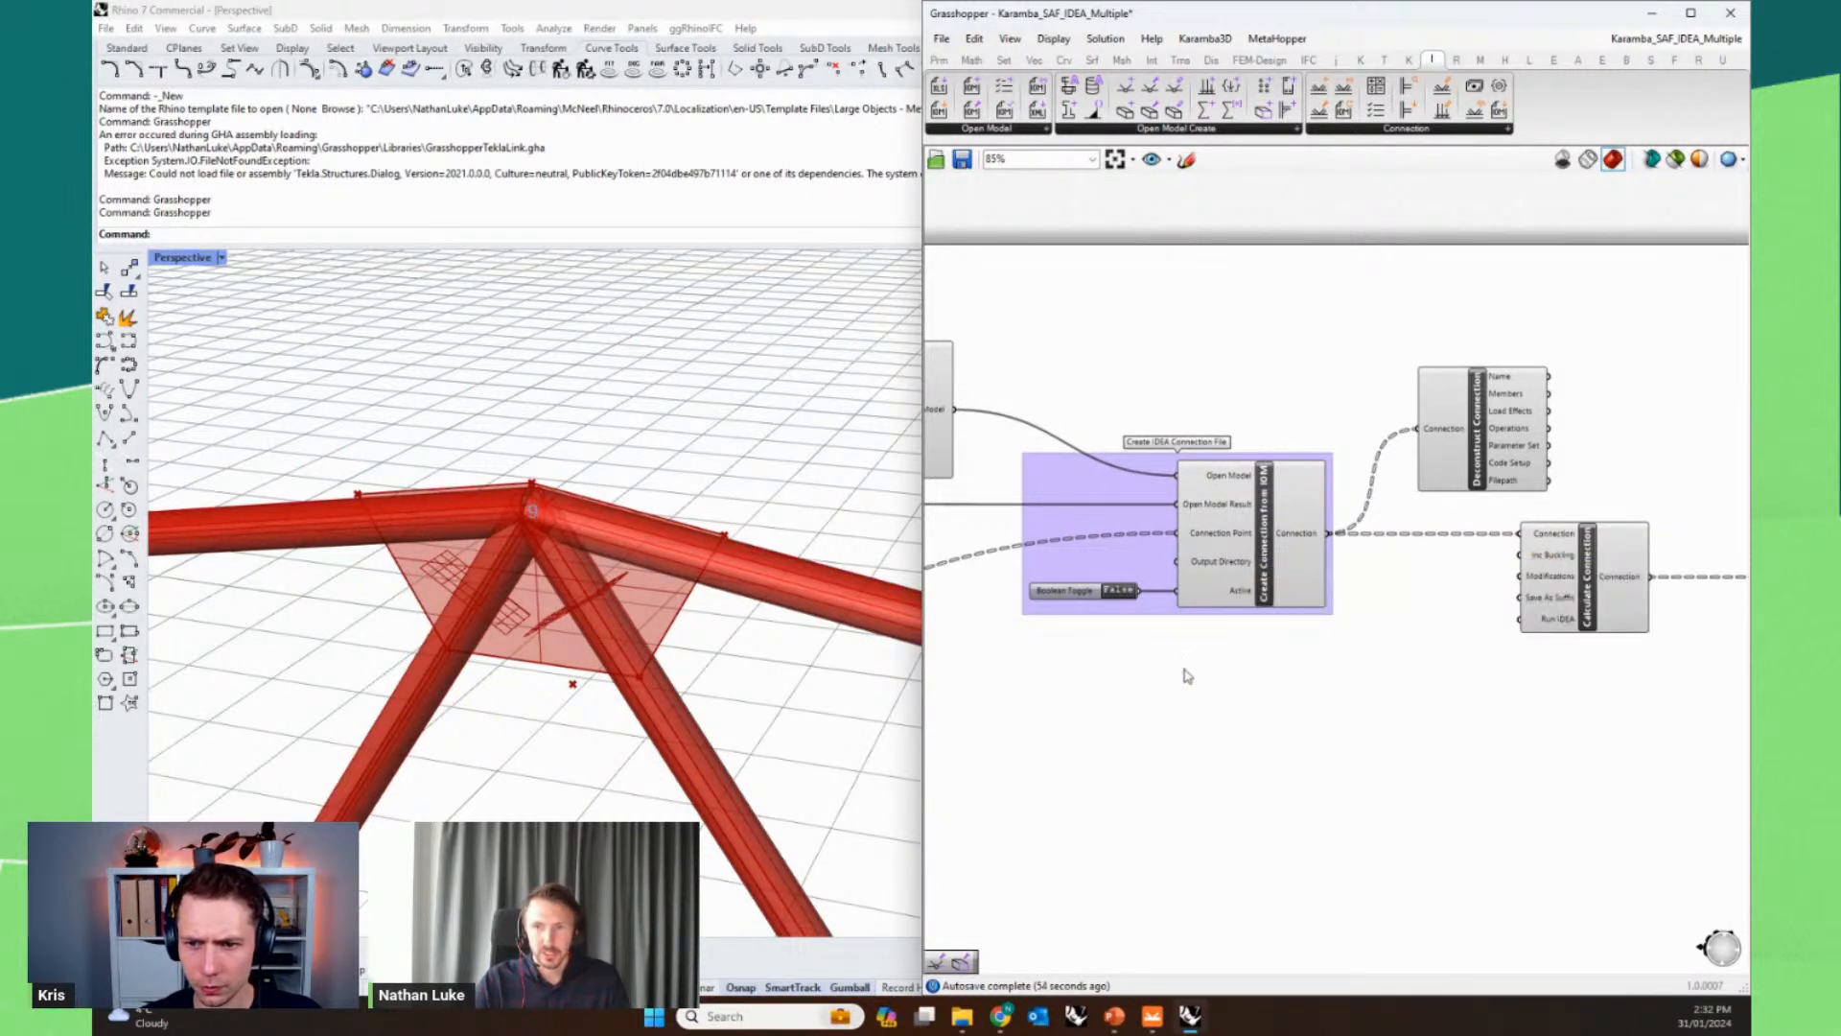
pyautogui.moveTo(1155, 665); pyautogui.dragTo(1196, 668, button='right')
pyautogui.scroll(1, 1136, 602)
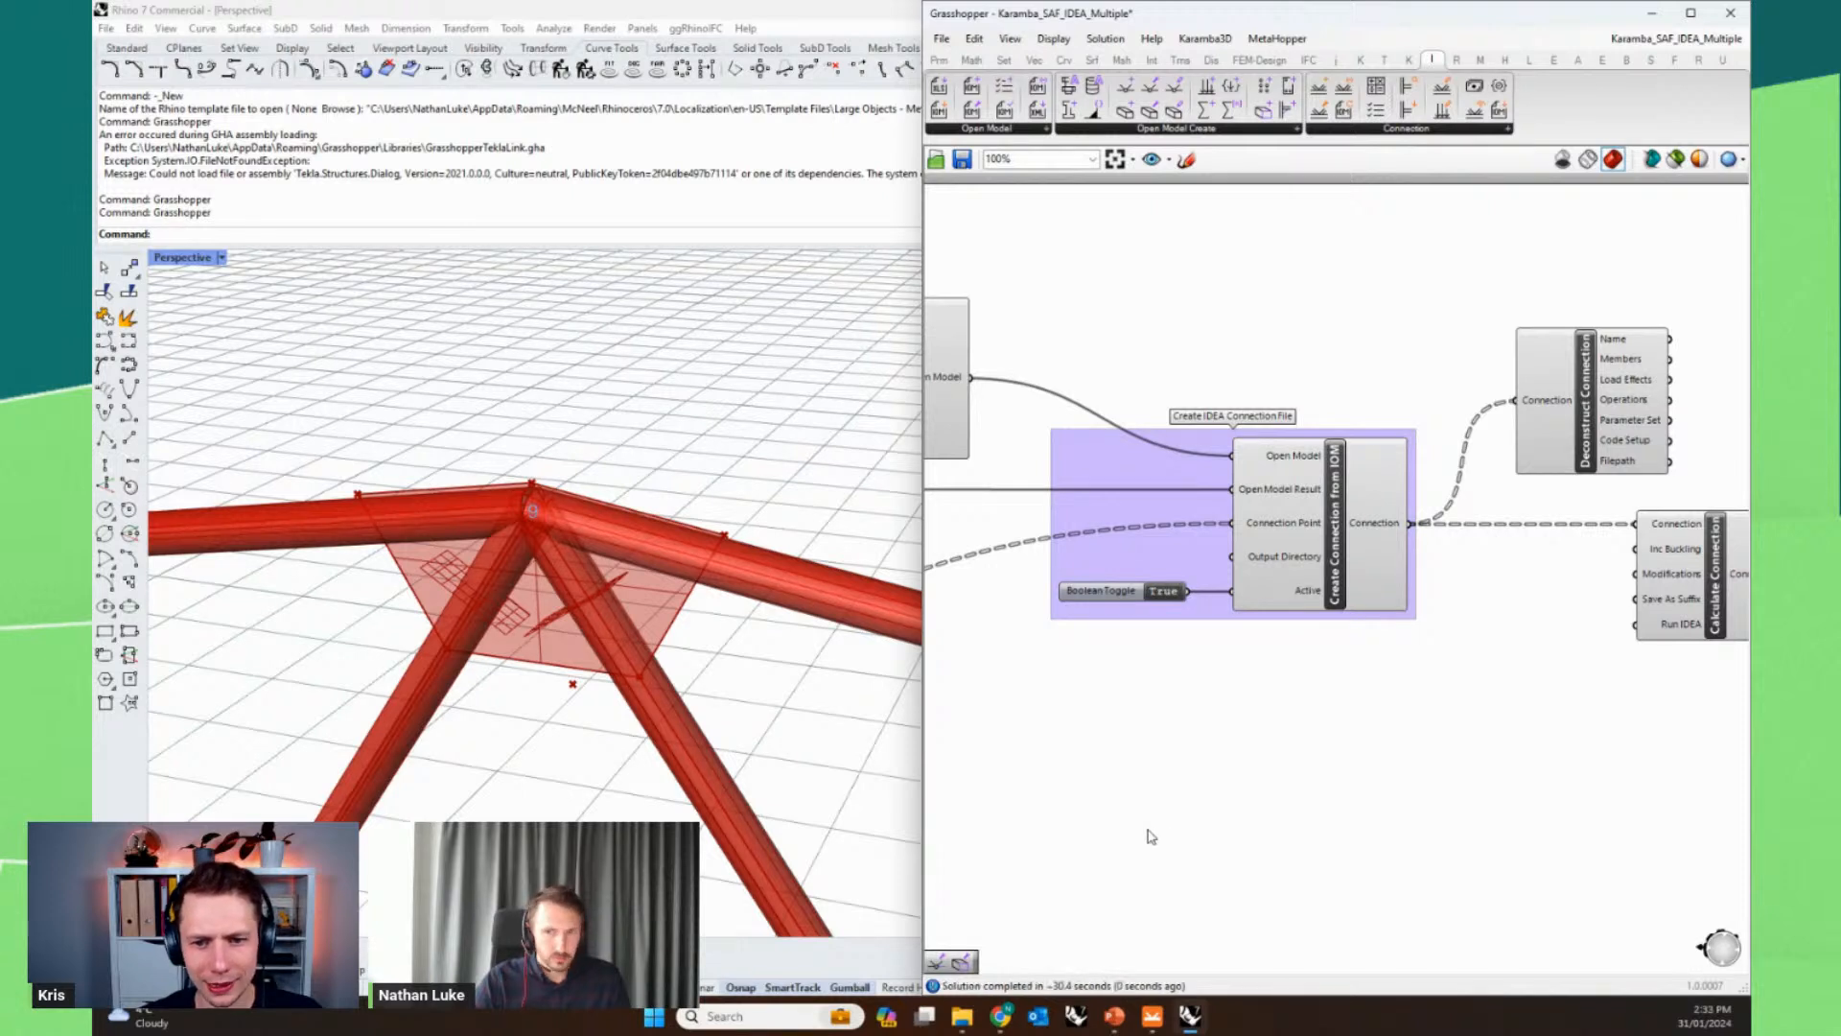
# - Check the 2.SAF_IDEA_Template folder for the generated connection files
pyautogui.moveTo(1412, 722); pyautogui.dragTo(1327, 760, button='right')
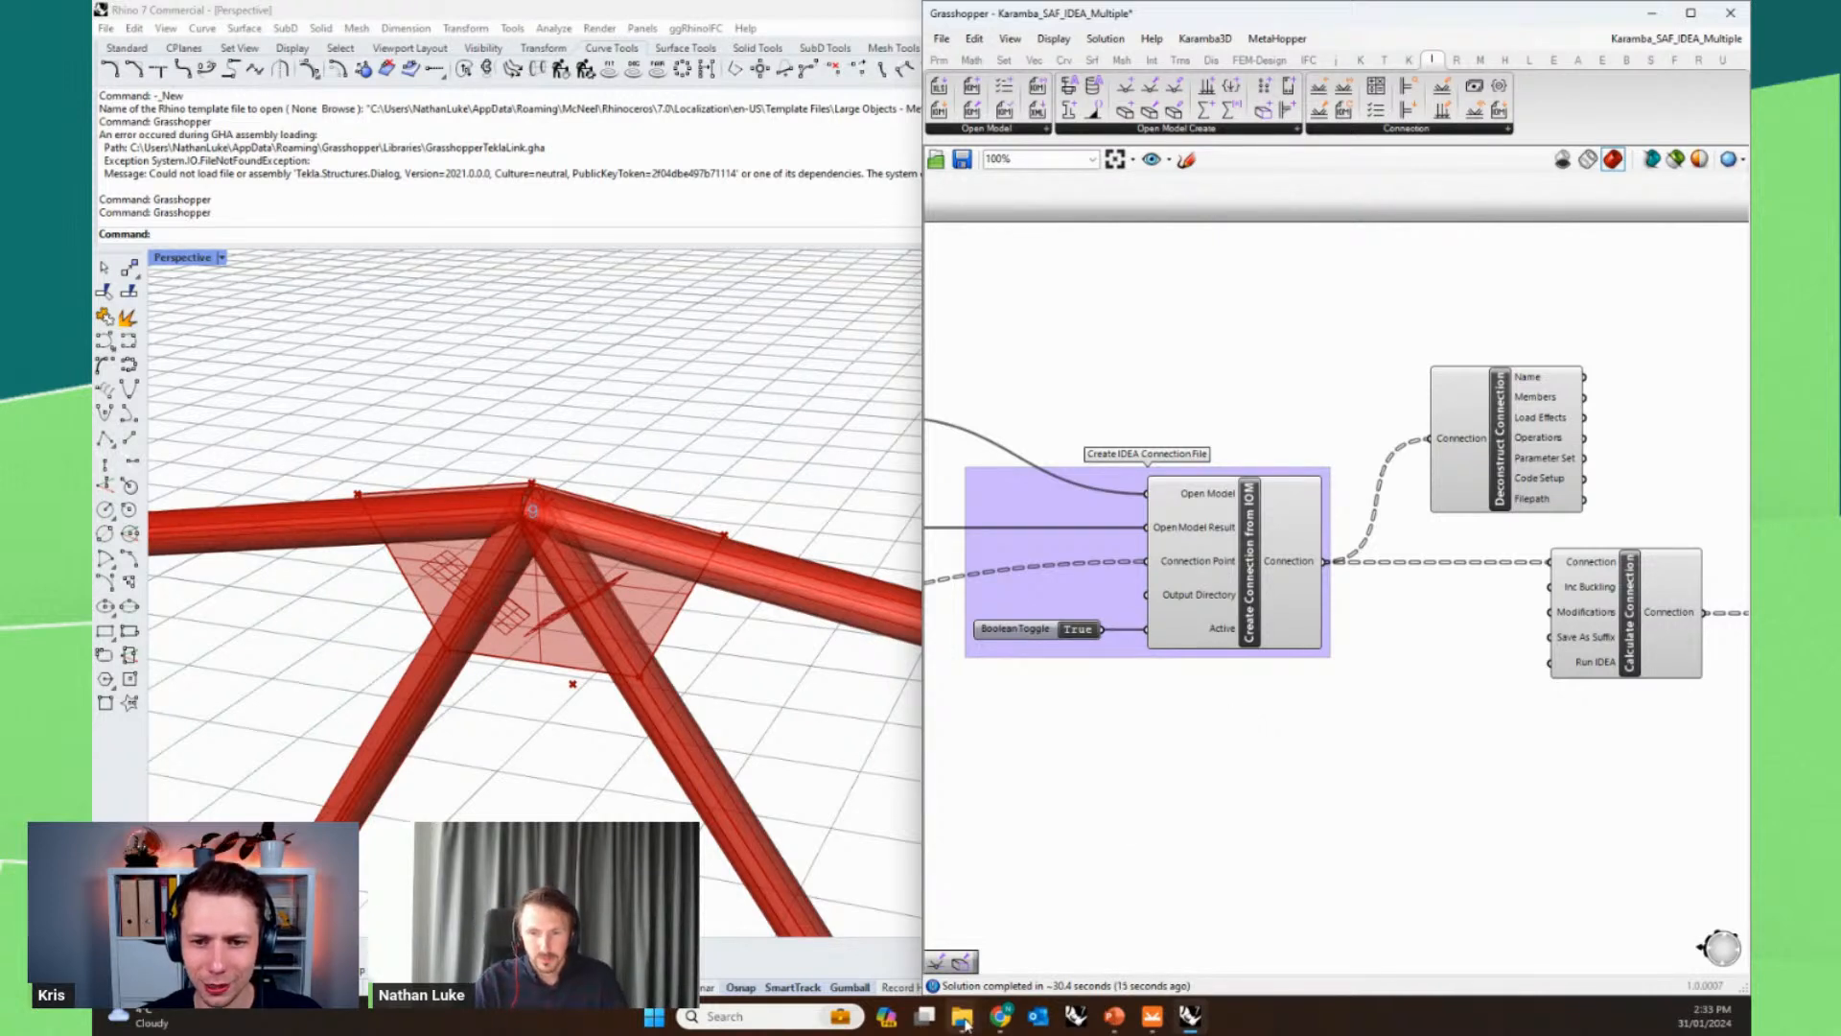
pyautogui.moveTo(966, 1022)
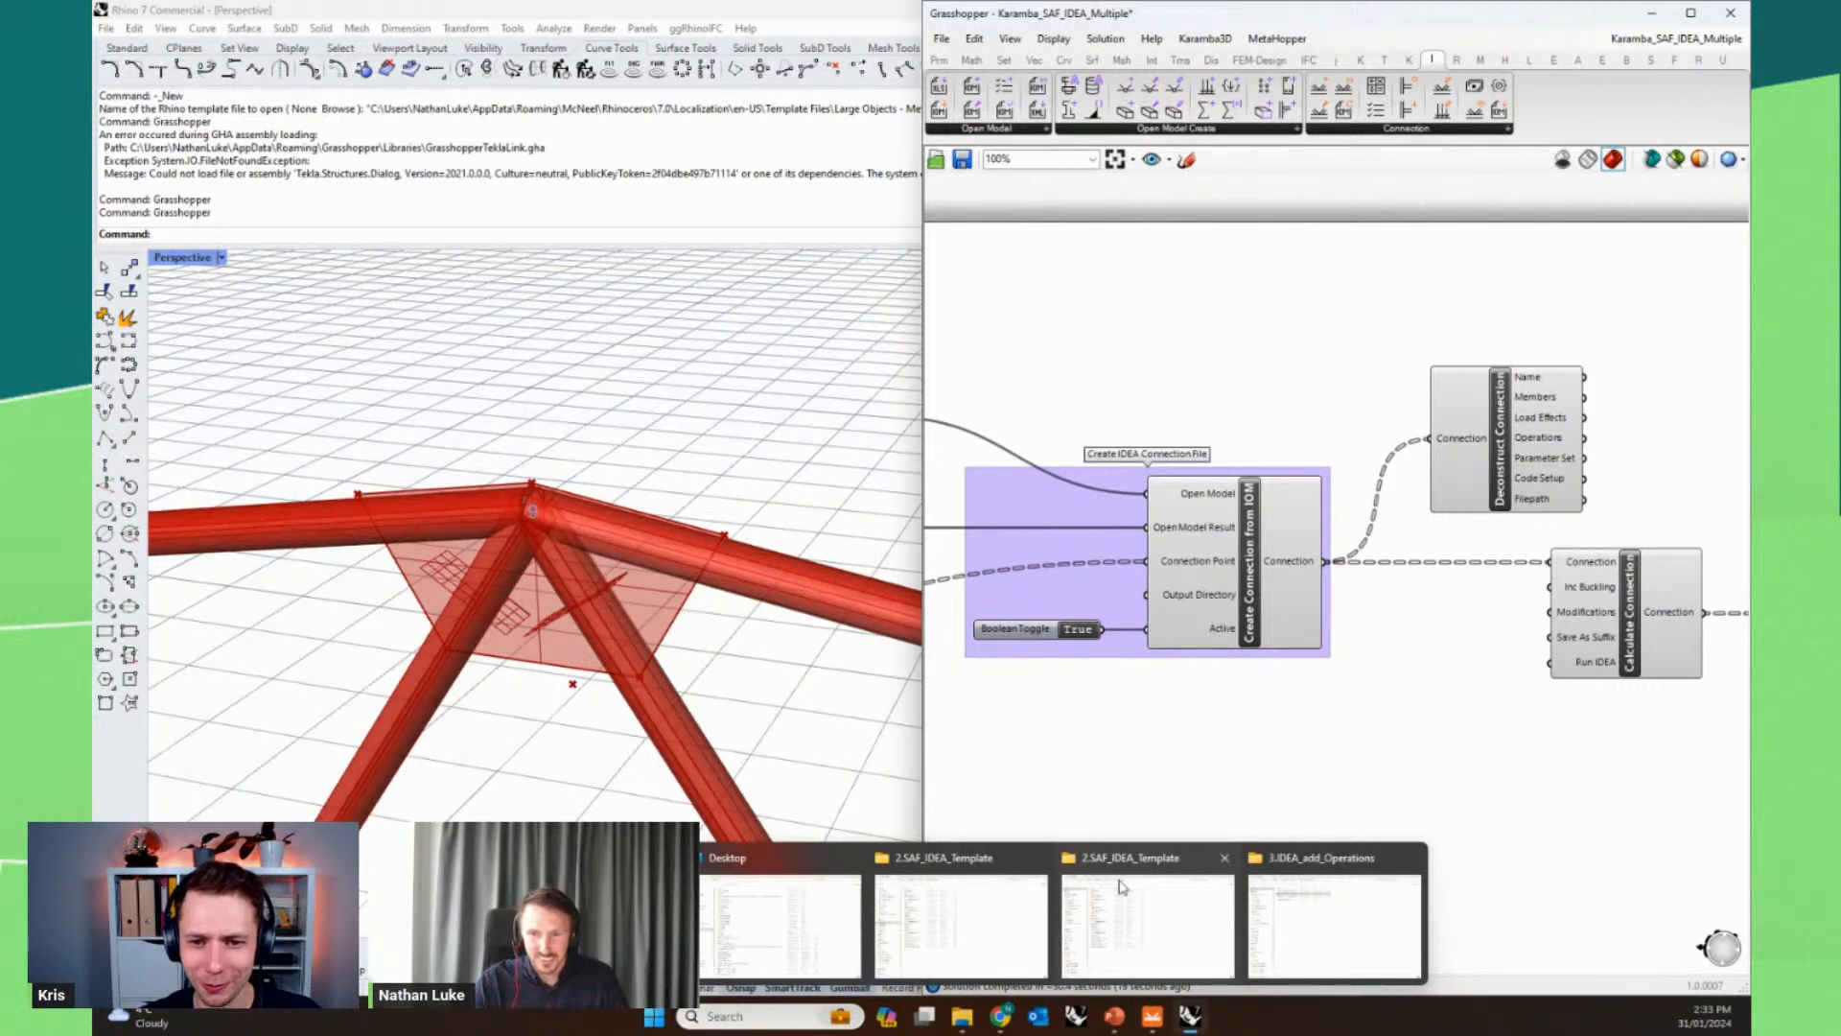
pyautogui.click(1002, 863)
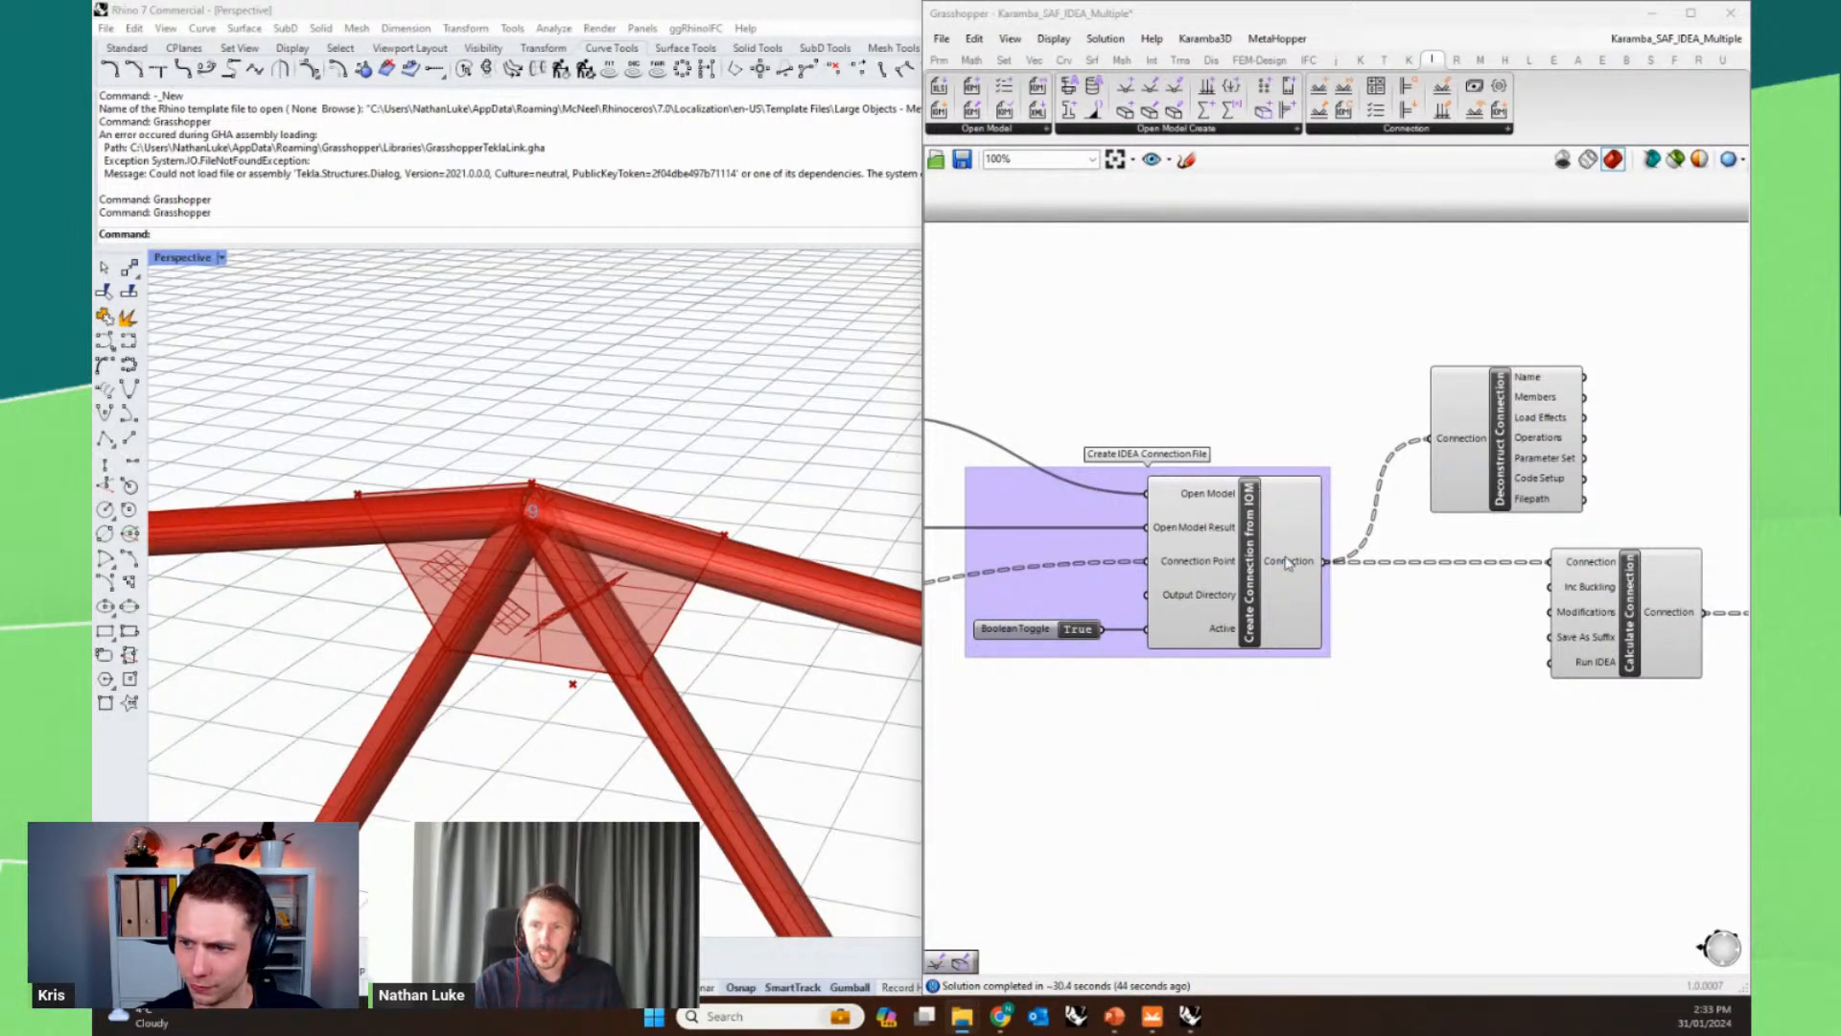
# - Add a widened Panel fed by the Connection output of Create Connection from IOM and place it just below Calculate Connection
pyautogui.doubleClick(1397, 645)
pyautogui.write('panel')
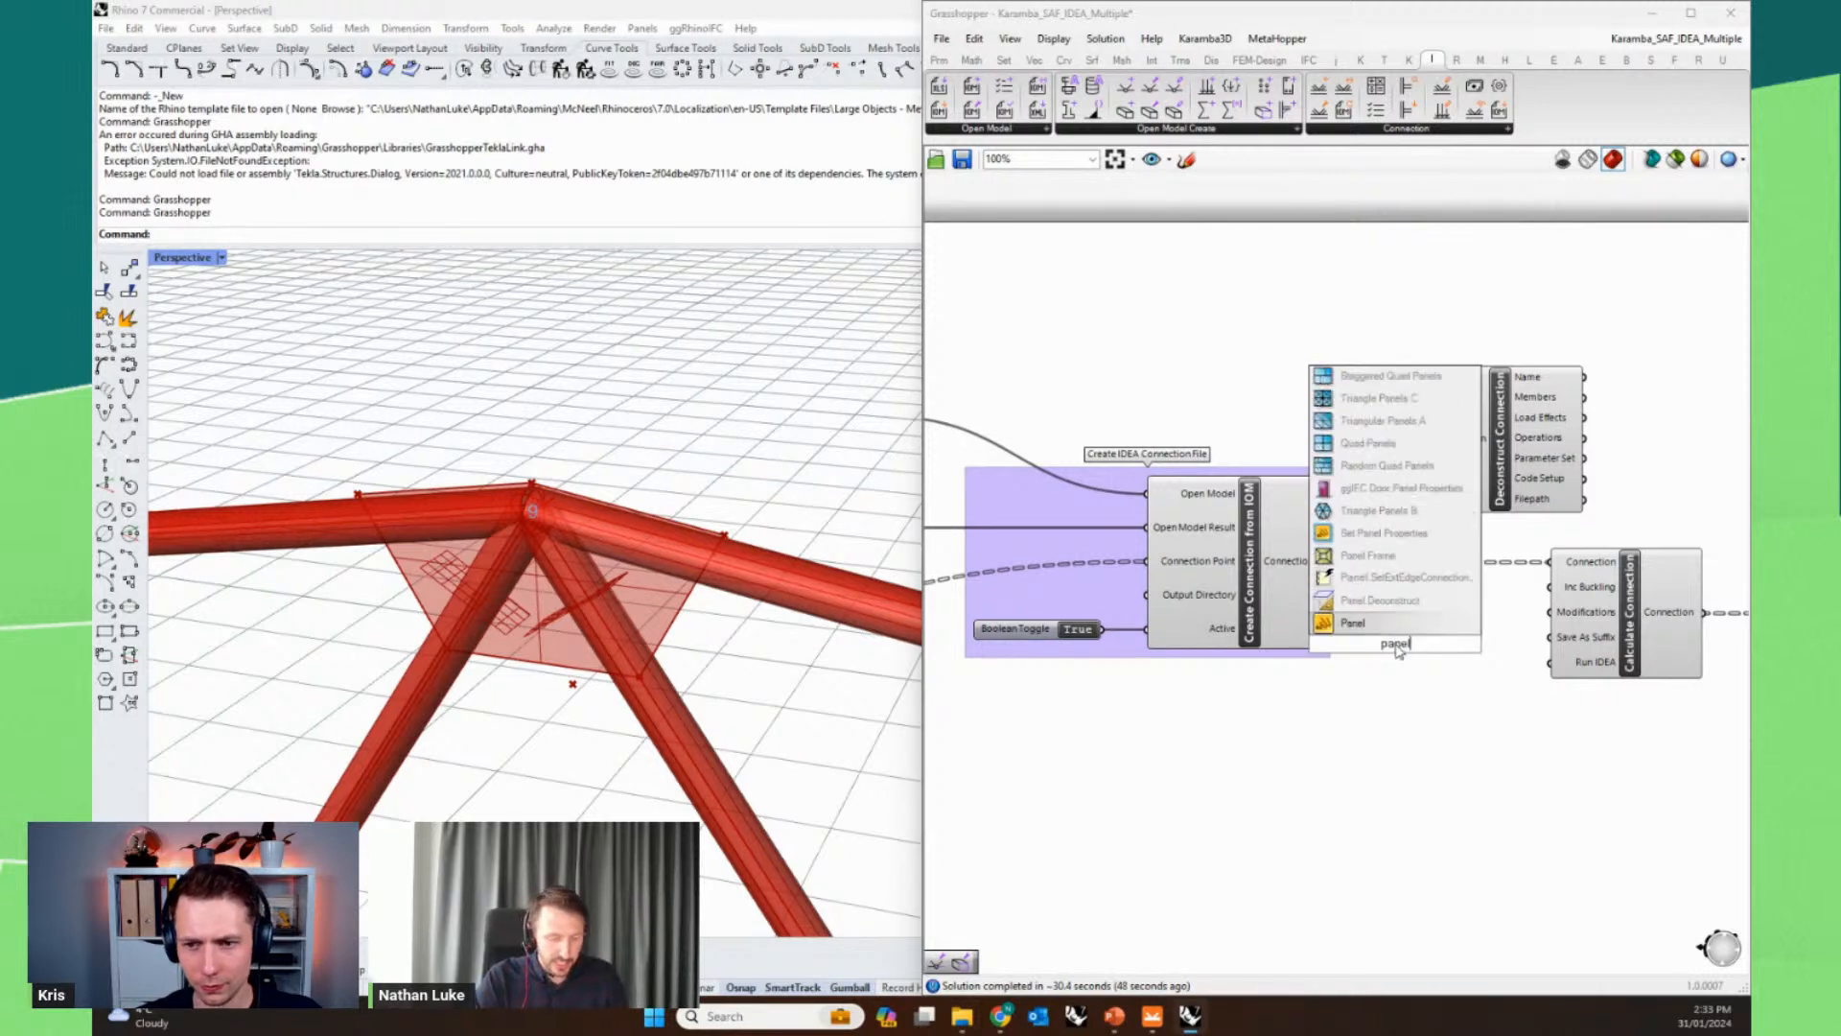
pyautogui.click(1419, 625)
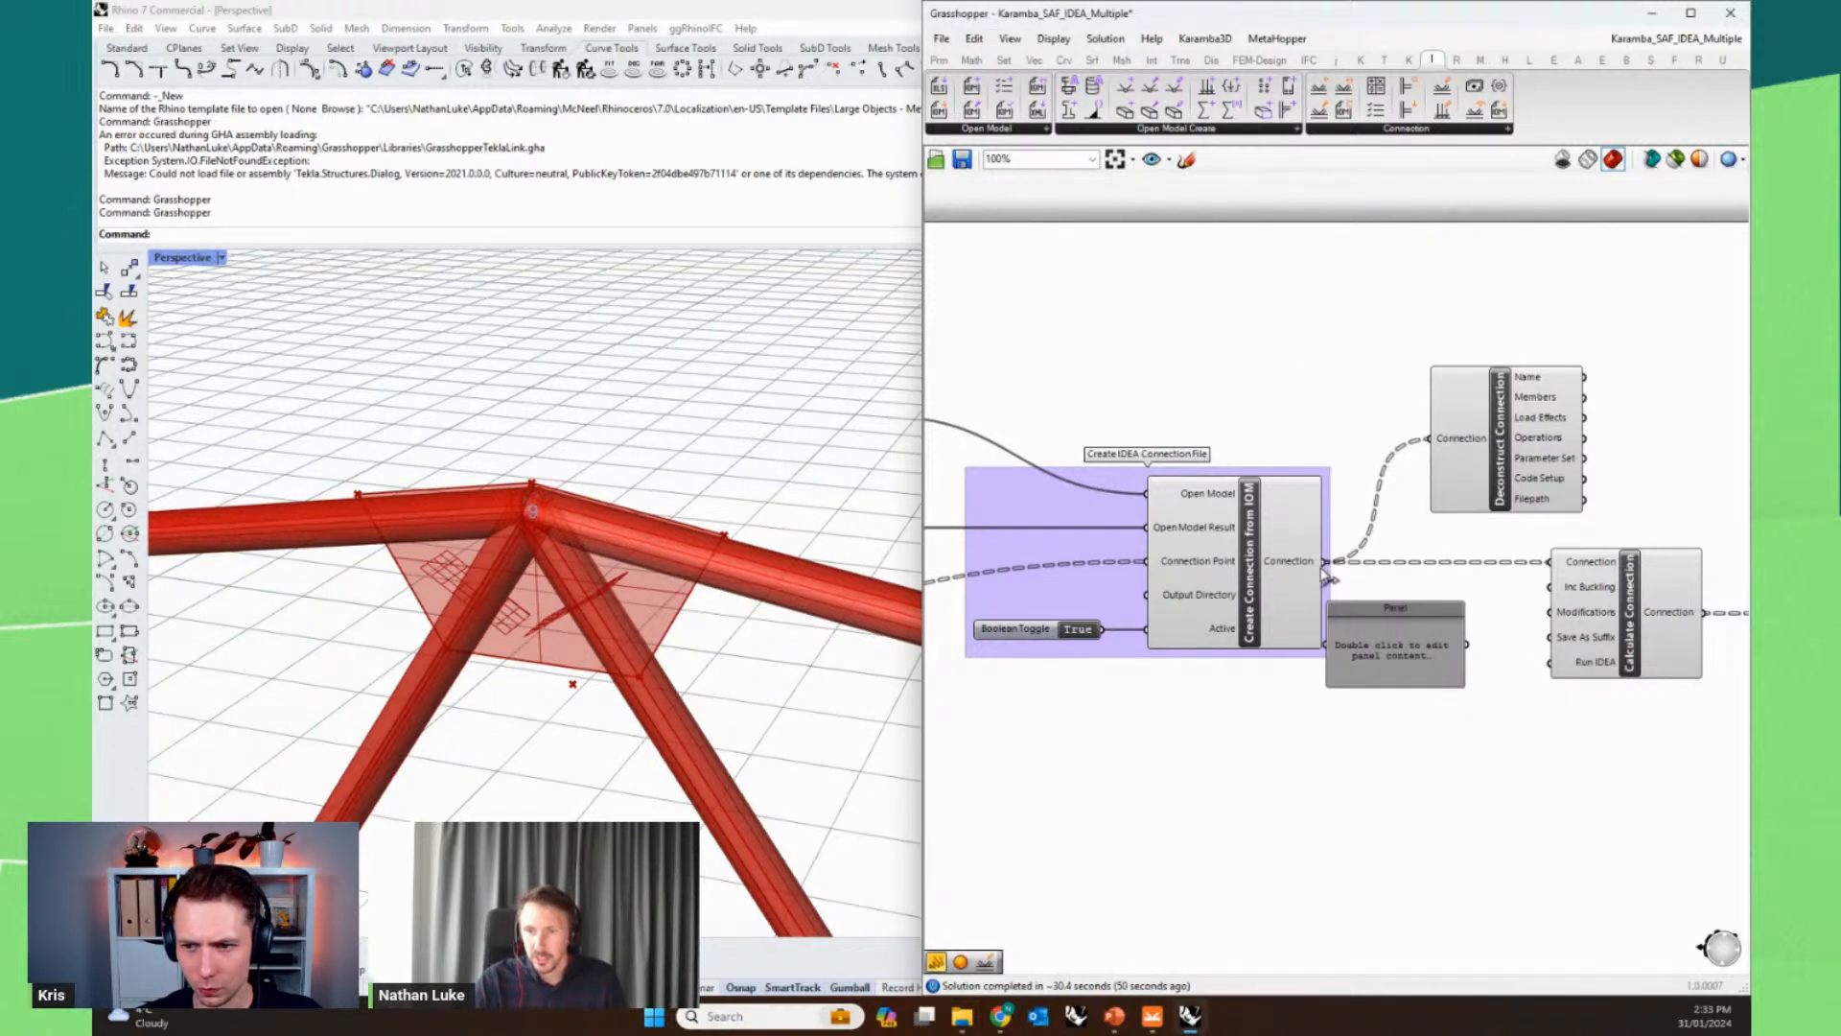
pyautogui.moveTo(1327, 562); pyautogui.dragTo(1395, 703)
pyautogui.moveTo(1492, 745); pyautogui.dragTo(1734, 769)
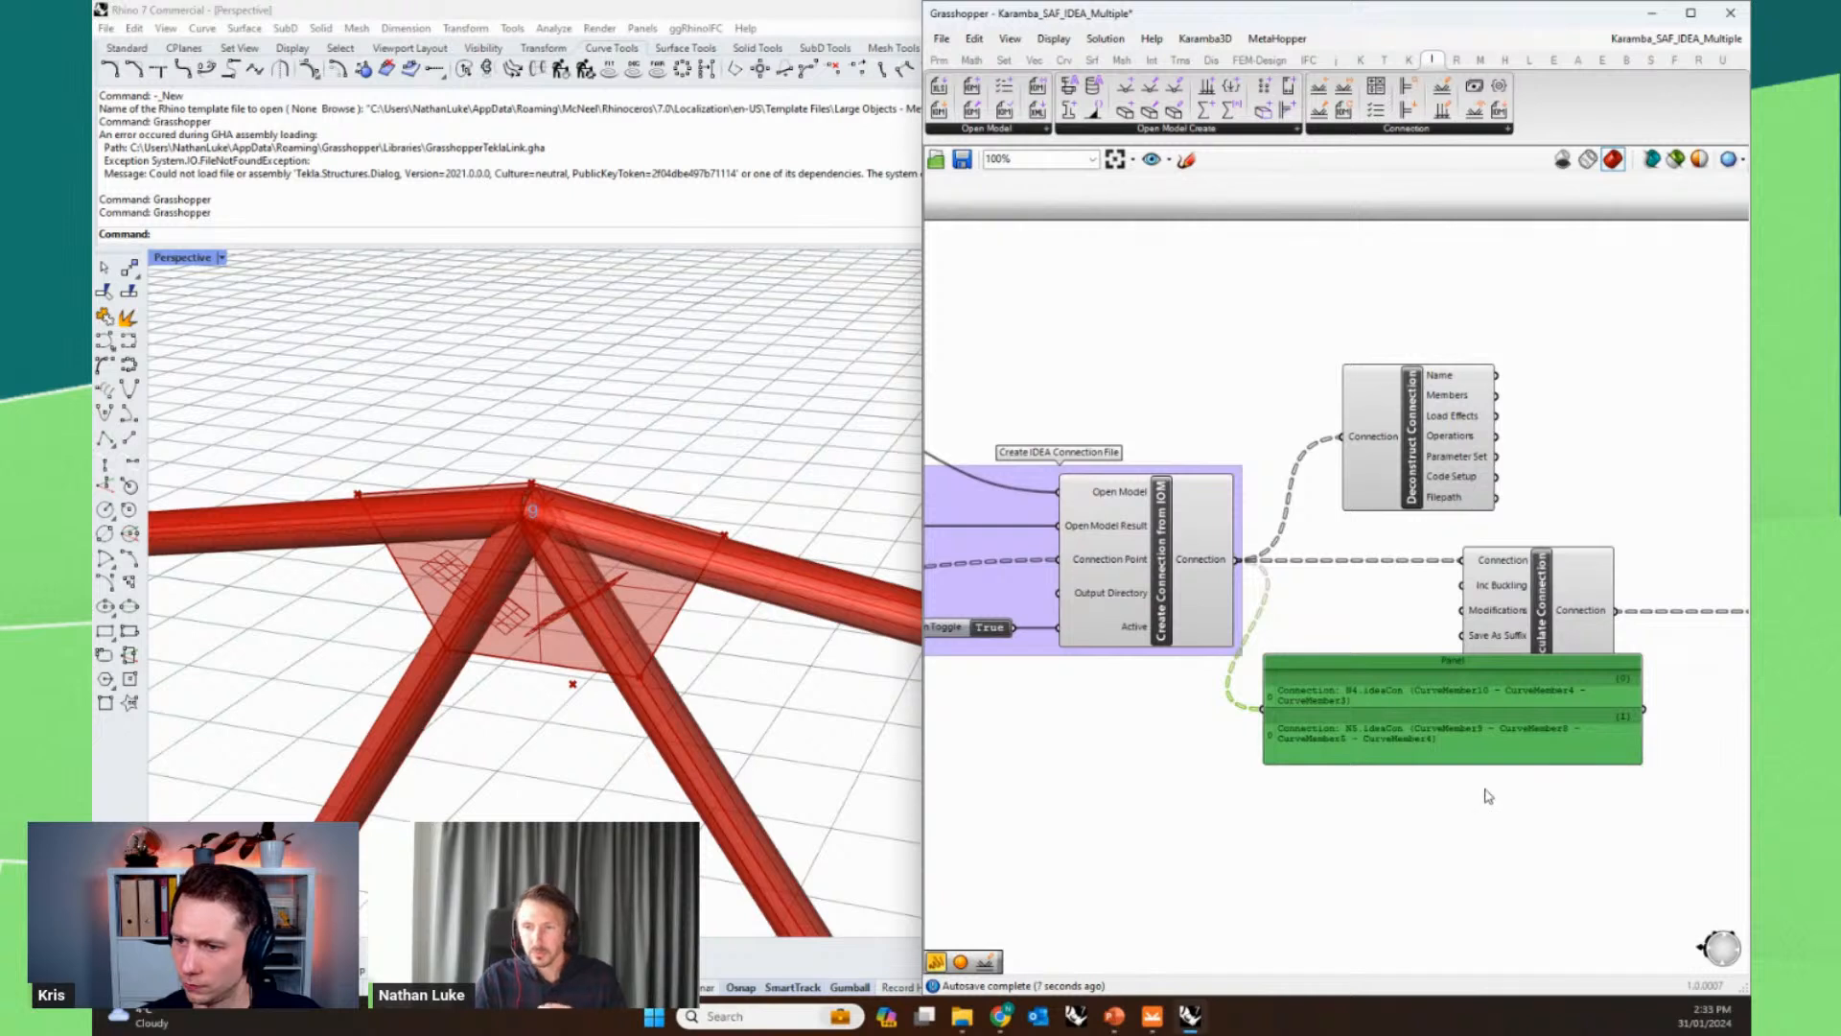
pyautogui.moveTo(1584, 628)
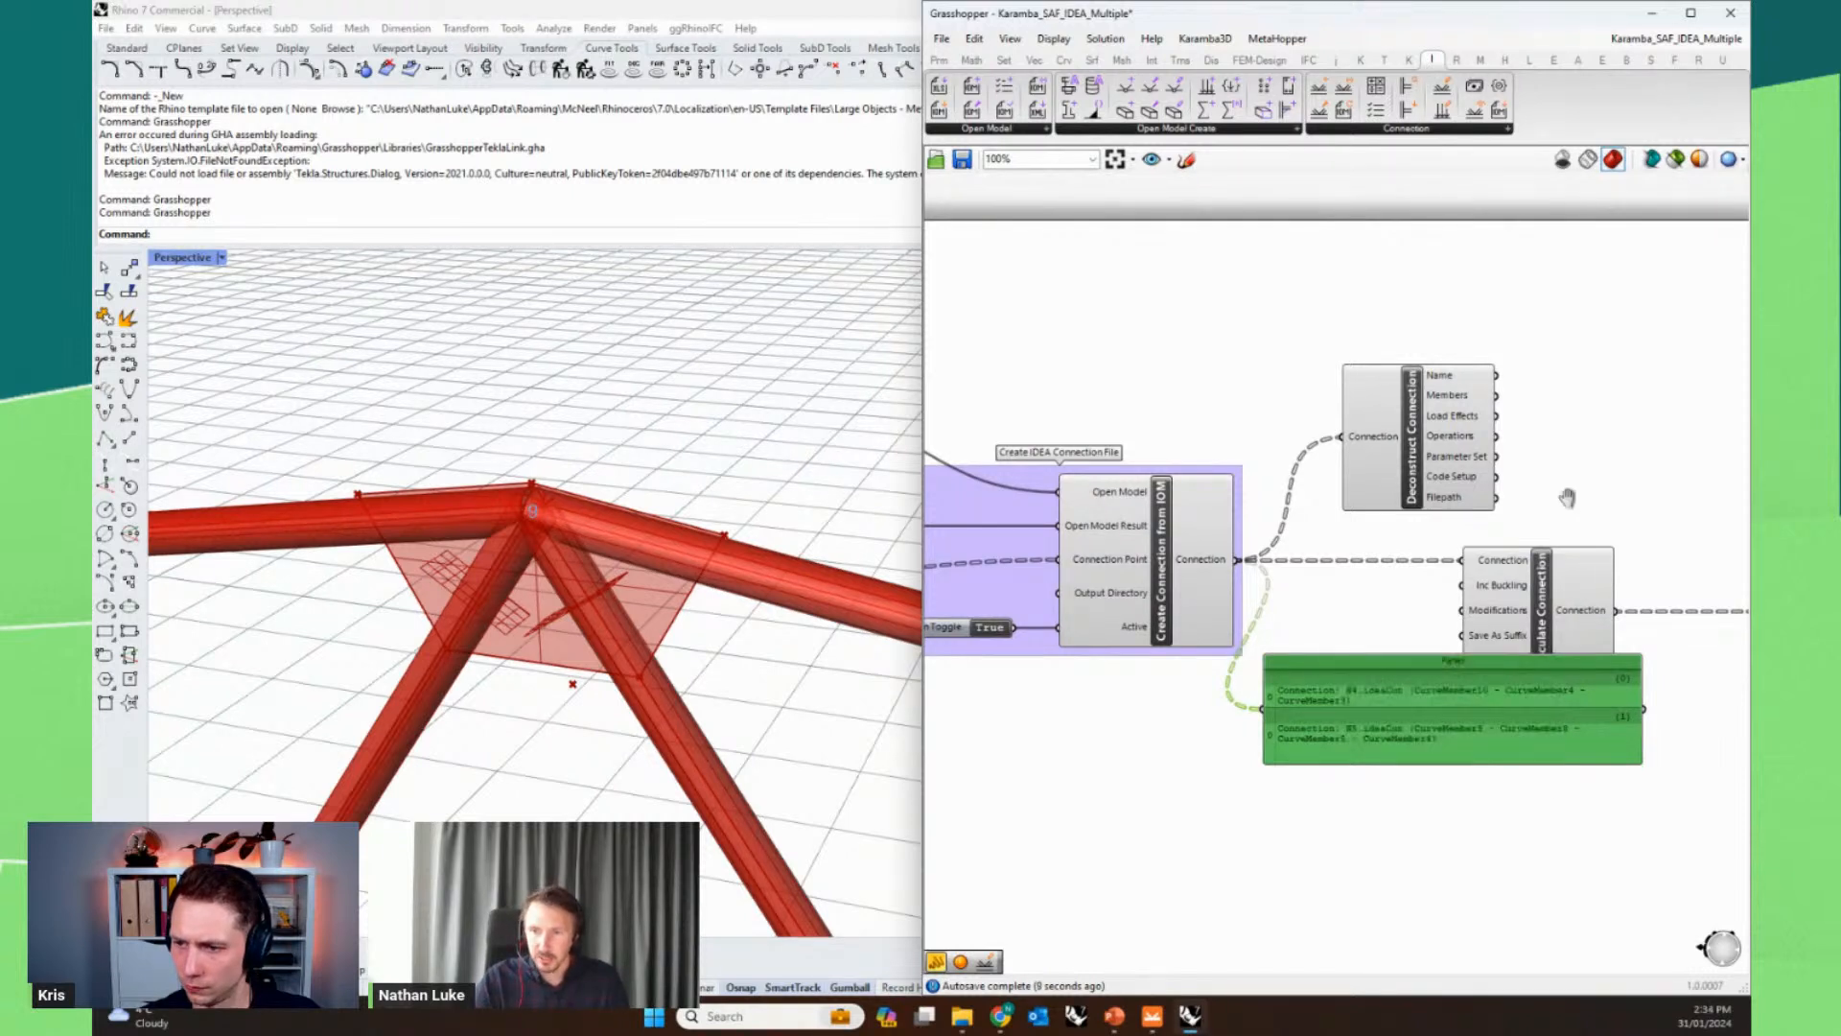
pyautogui.moveTo(1583, 630); pyautogui.dragTo(1457, 608, button='right')
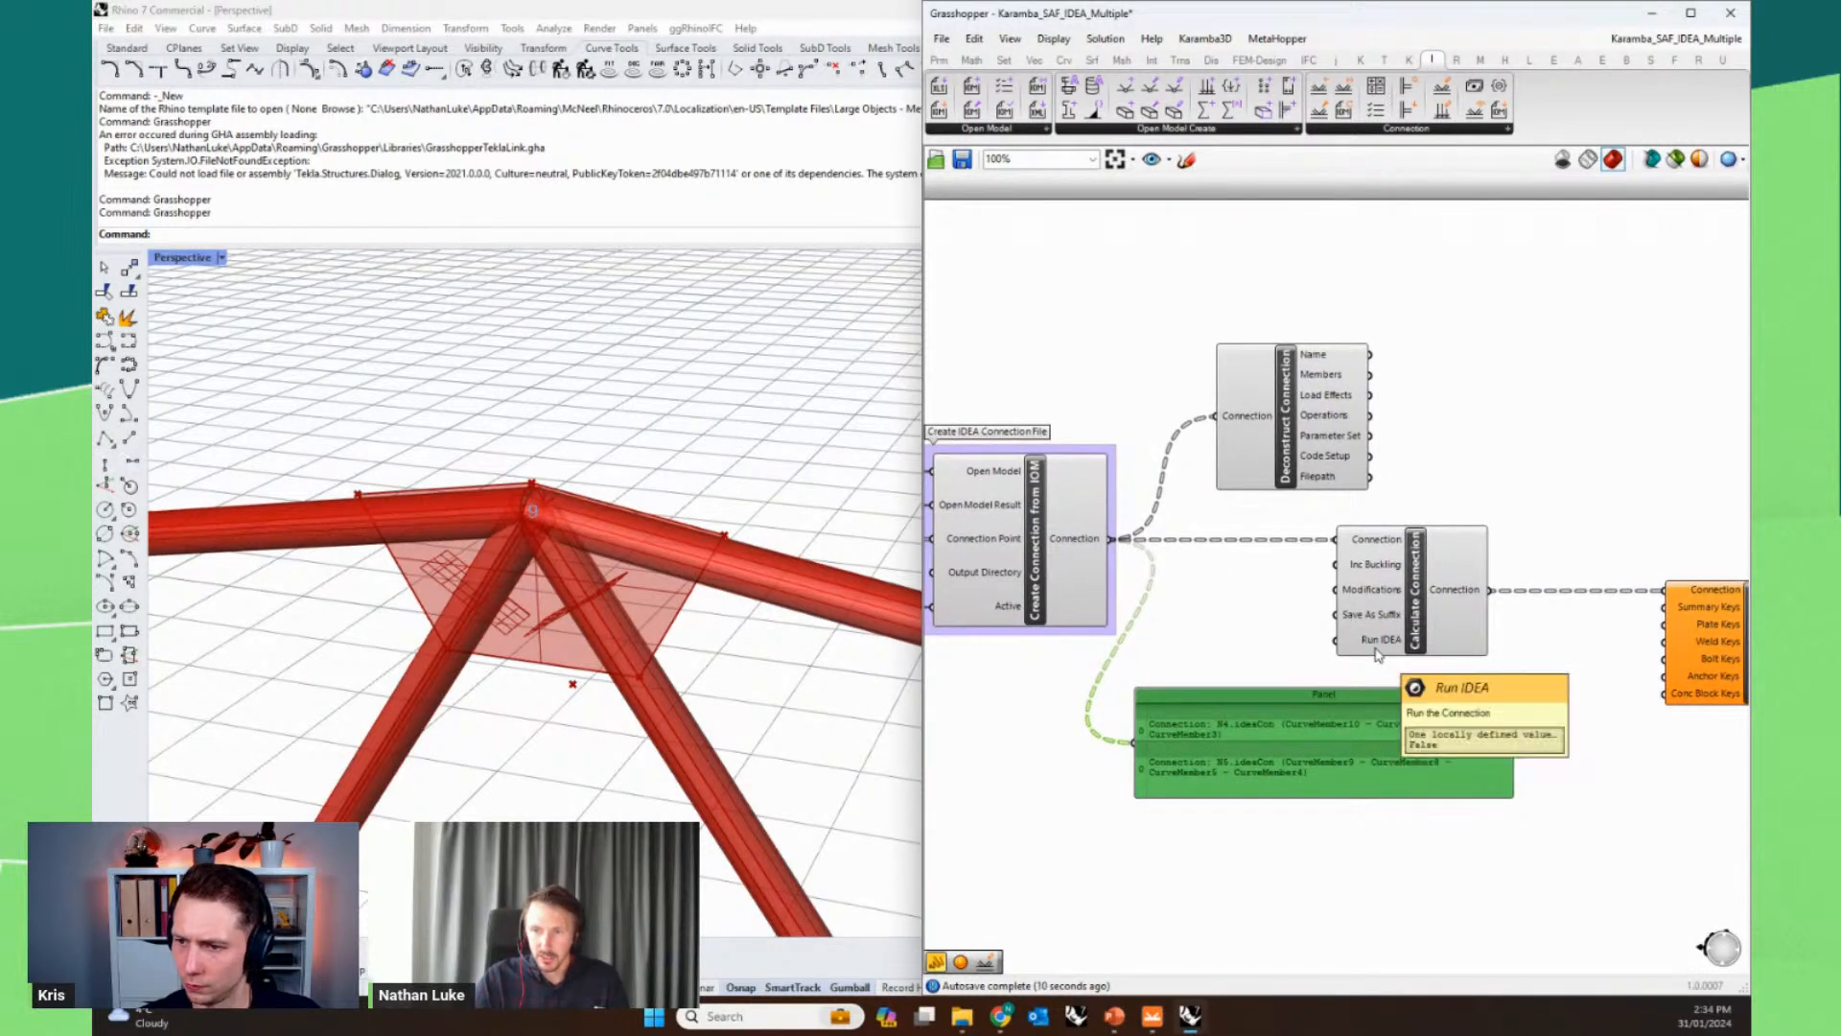
pyautogui.moveTo(1313, 736); pyautogui.dragTo(1329, 707)
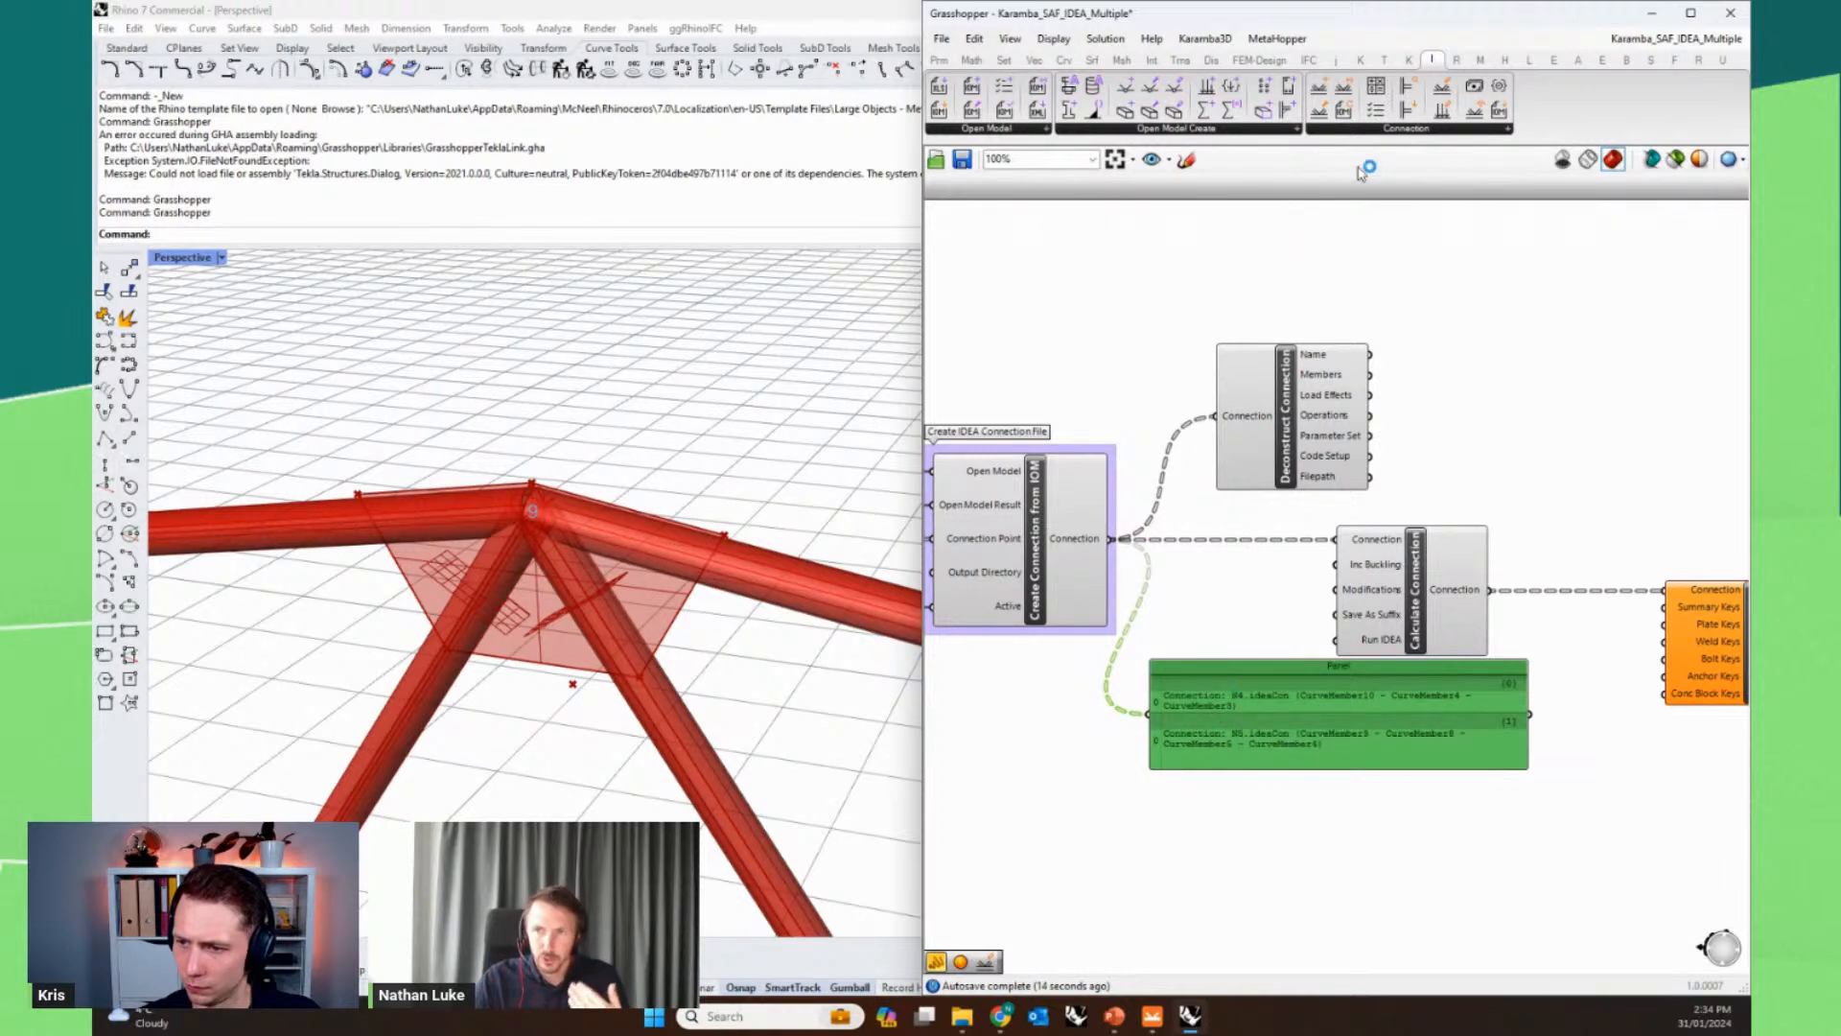
# - Look through the available Connection components and the open IDEA StatiCa windows
pyautogui.click(1397, 129)
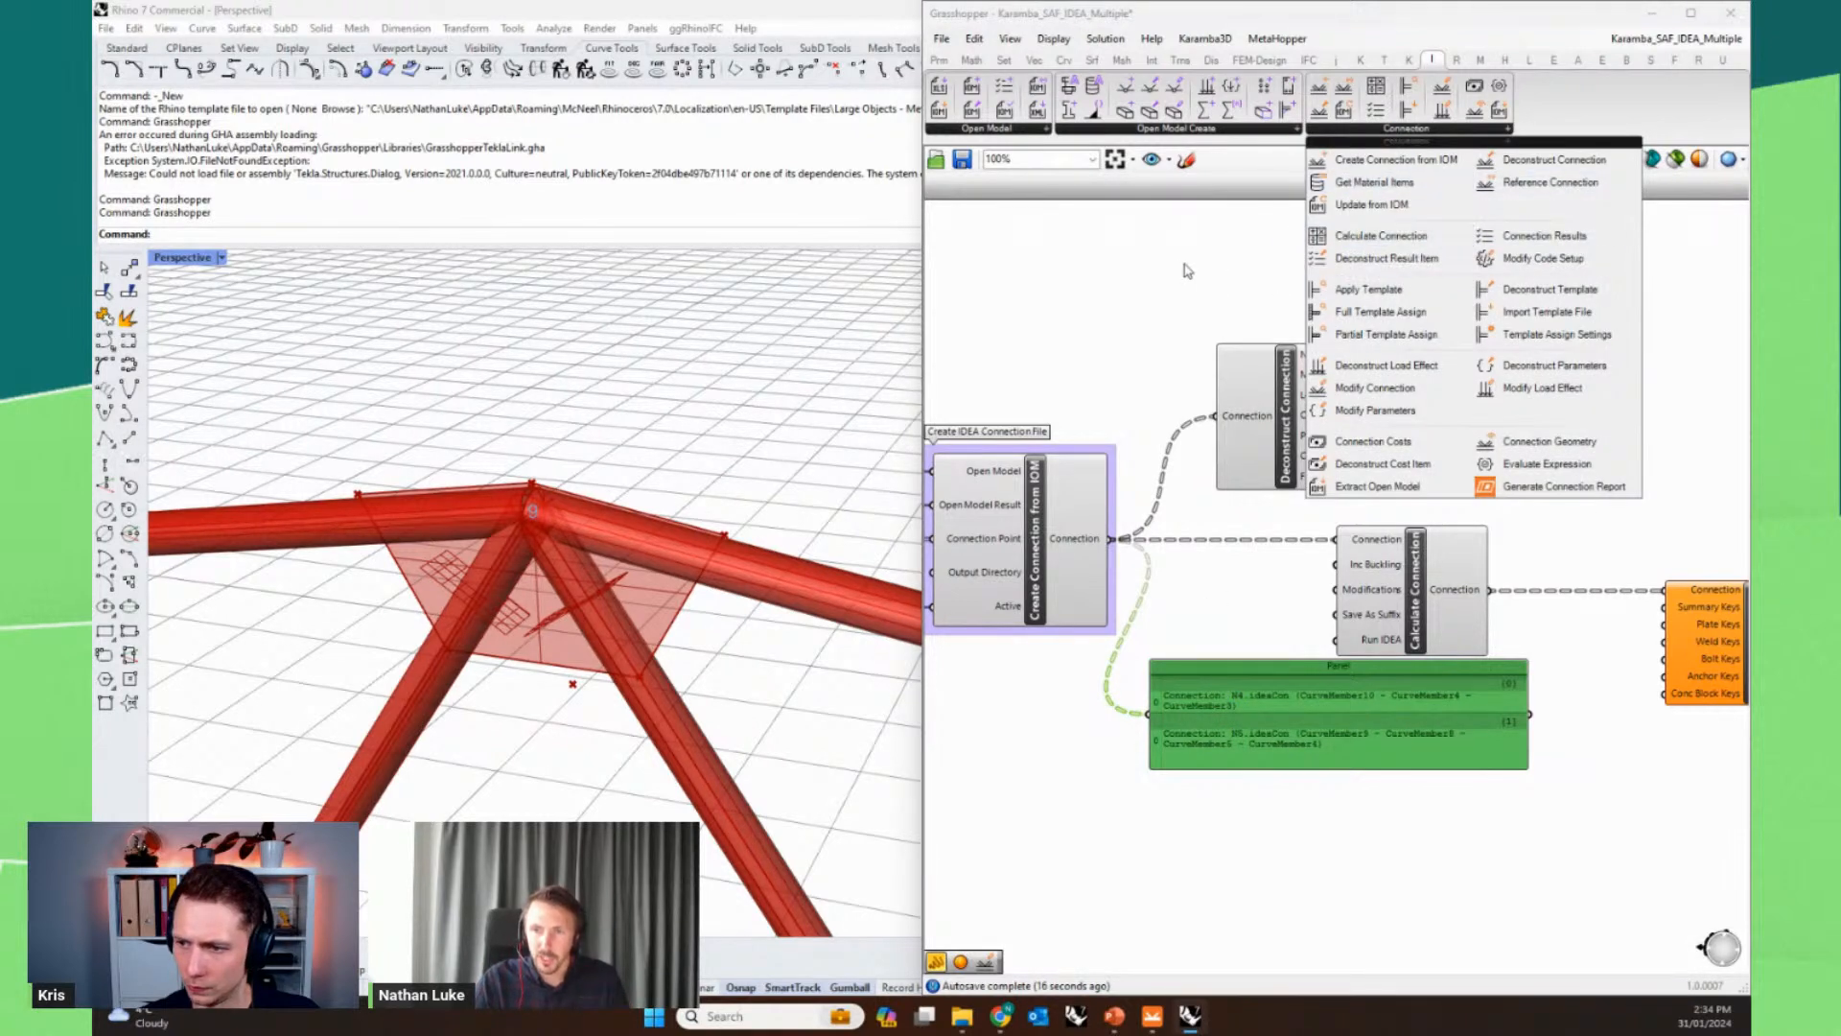
pyautogui.moveTo(1122, 343); pyautogui.dragTo(1225, 328, button='right')
pyautogui.moveTo(1158, 1021)
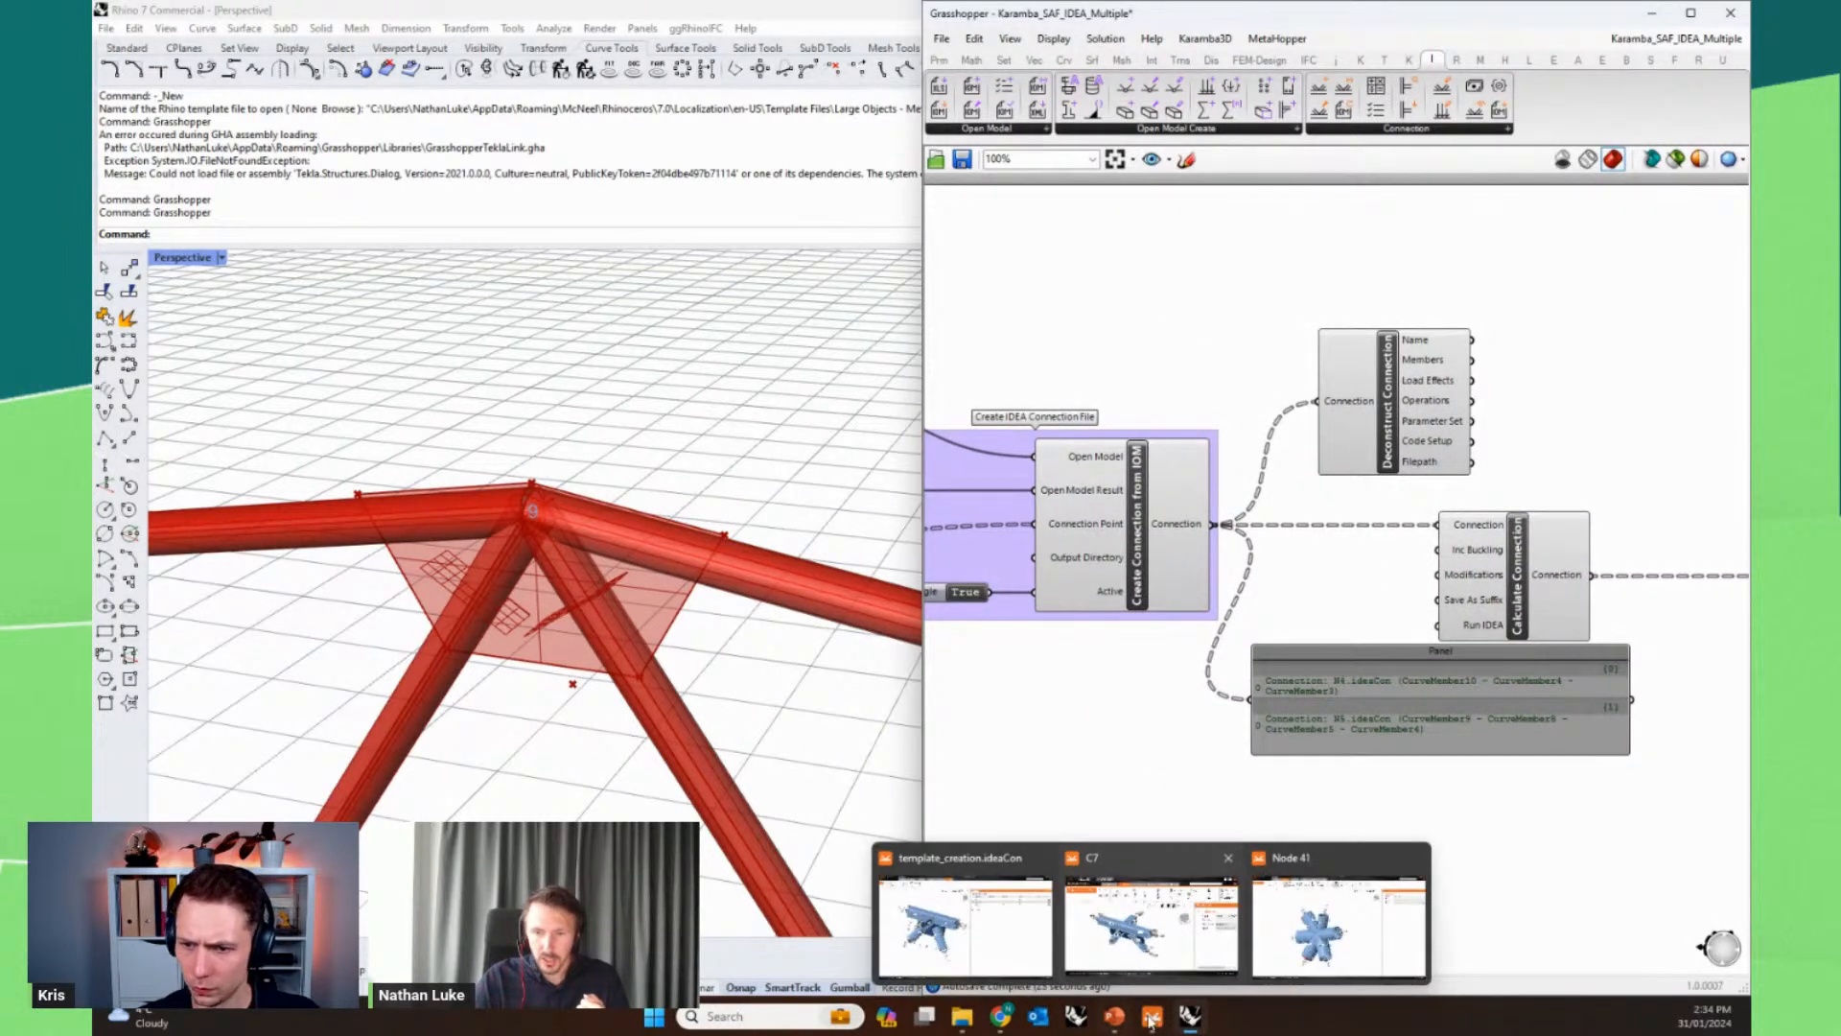
pyautogui.click(1152, 1018)
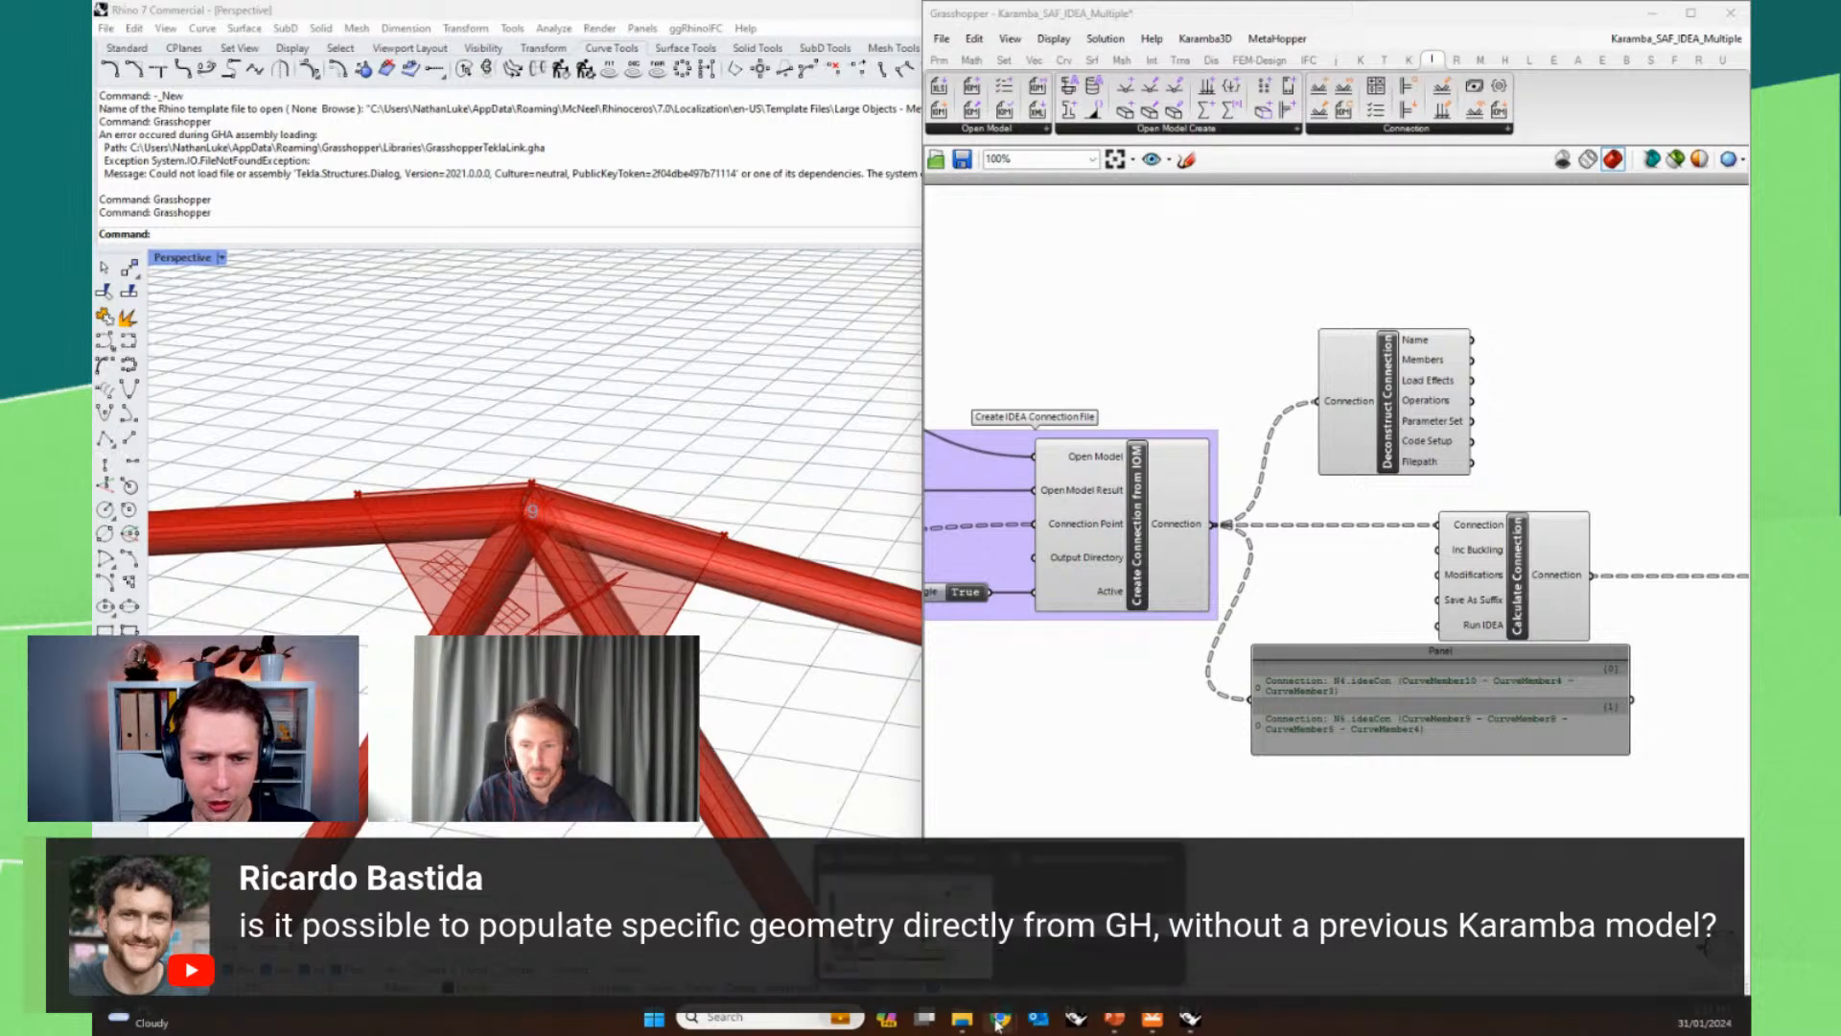
pyautogui.moveTo(907, 911)
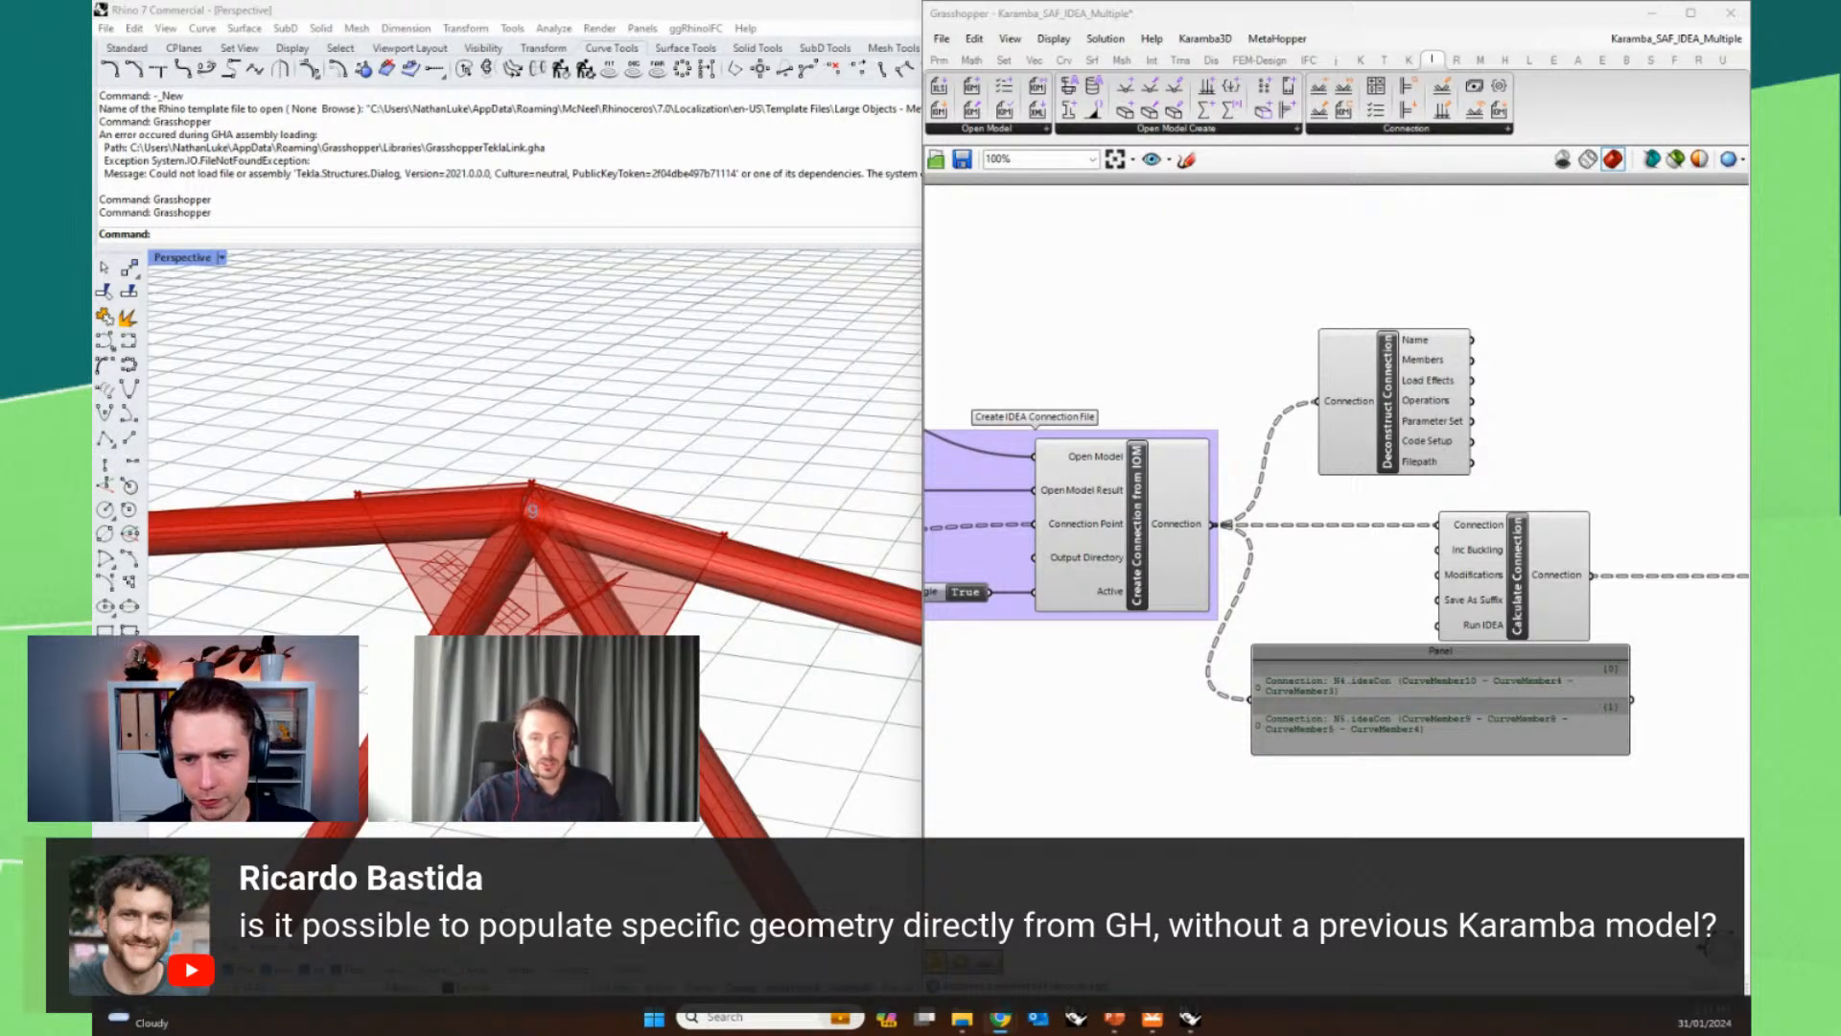
# - Review the Open Model and Open Model Create components available for building a model directly from Grasshopper geometry
pyautogui.click(989, 130)
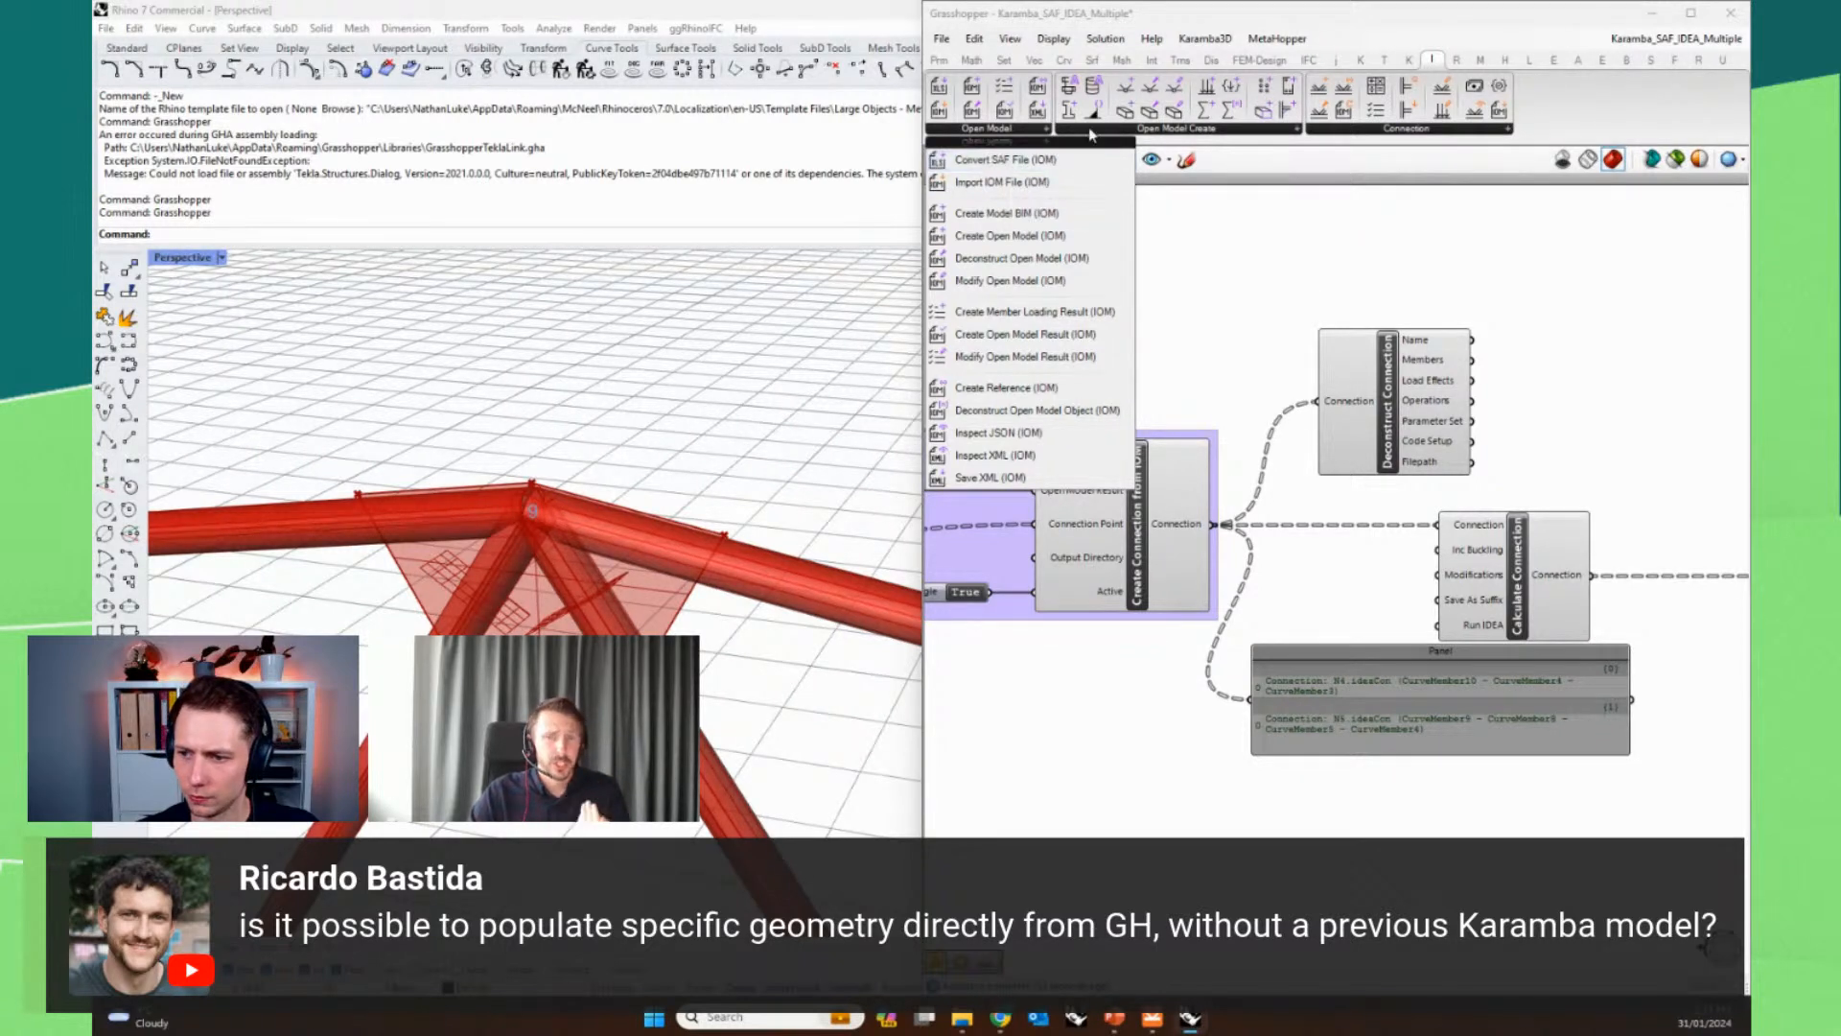
pyautogui.click(1177, 129)
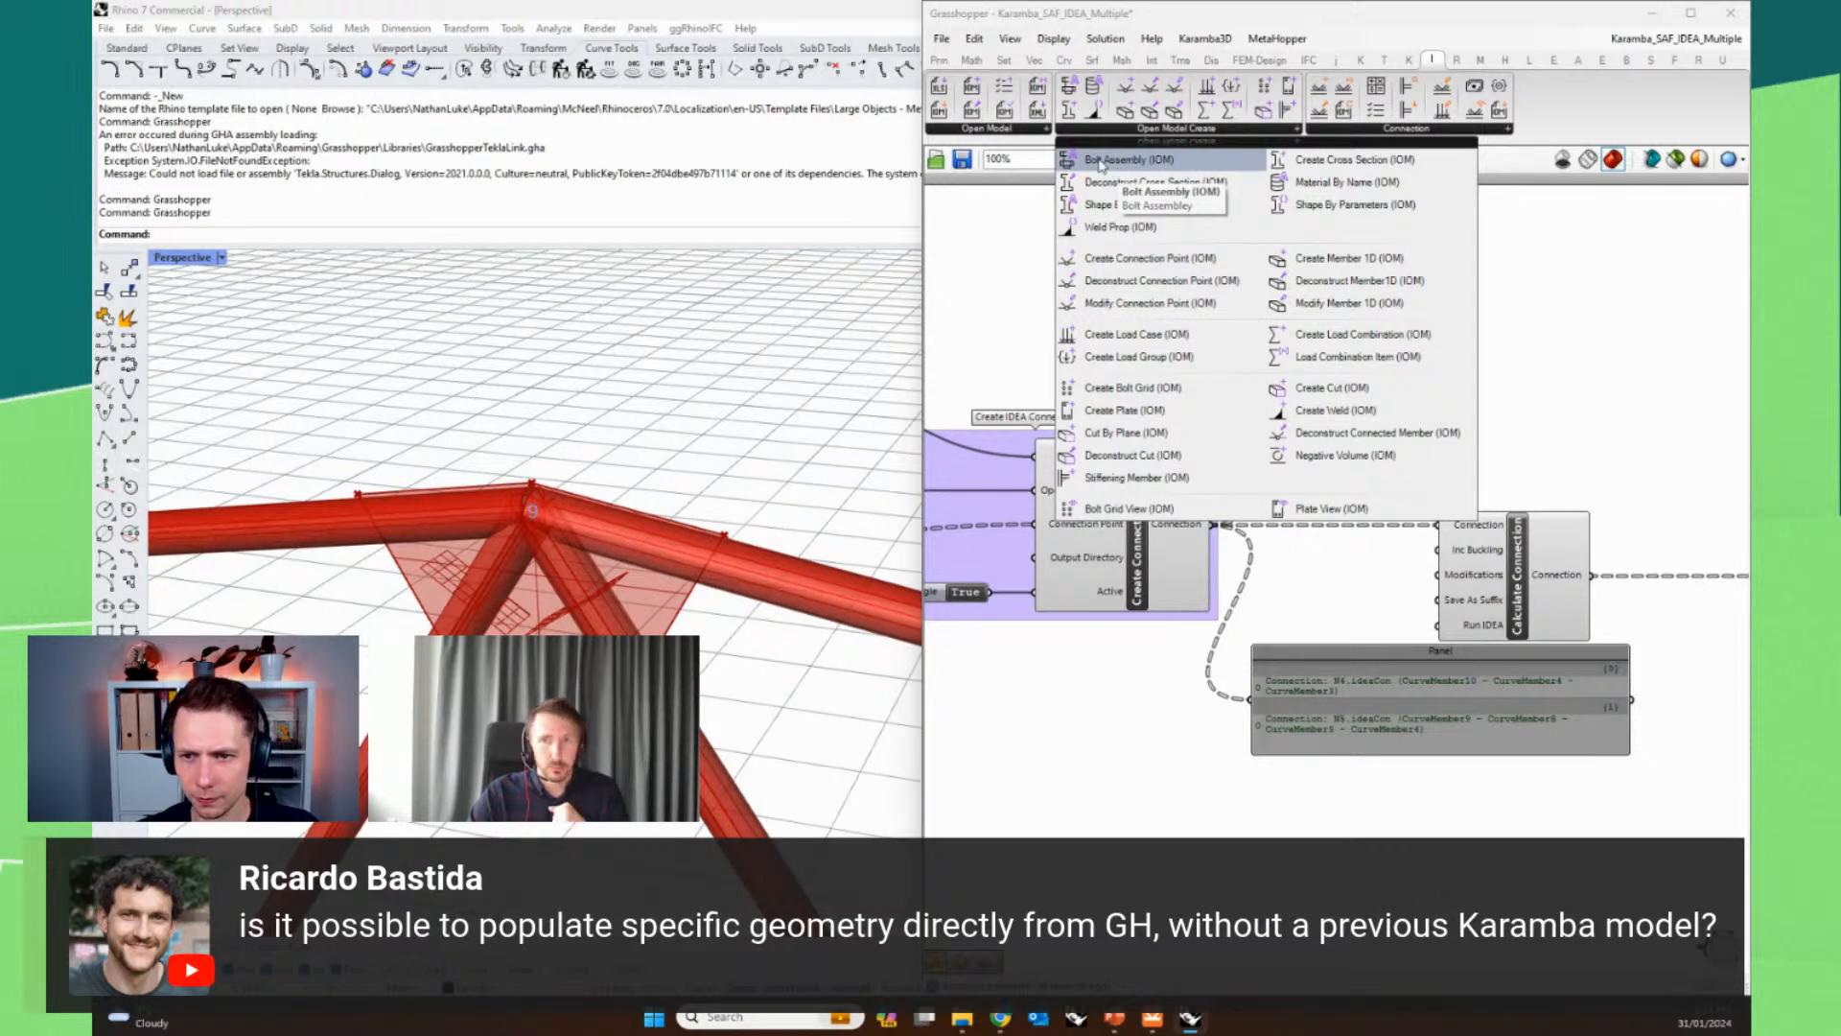
pyautogui.click(993, 128)
pyautogui.click(994, 129)
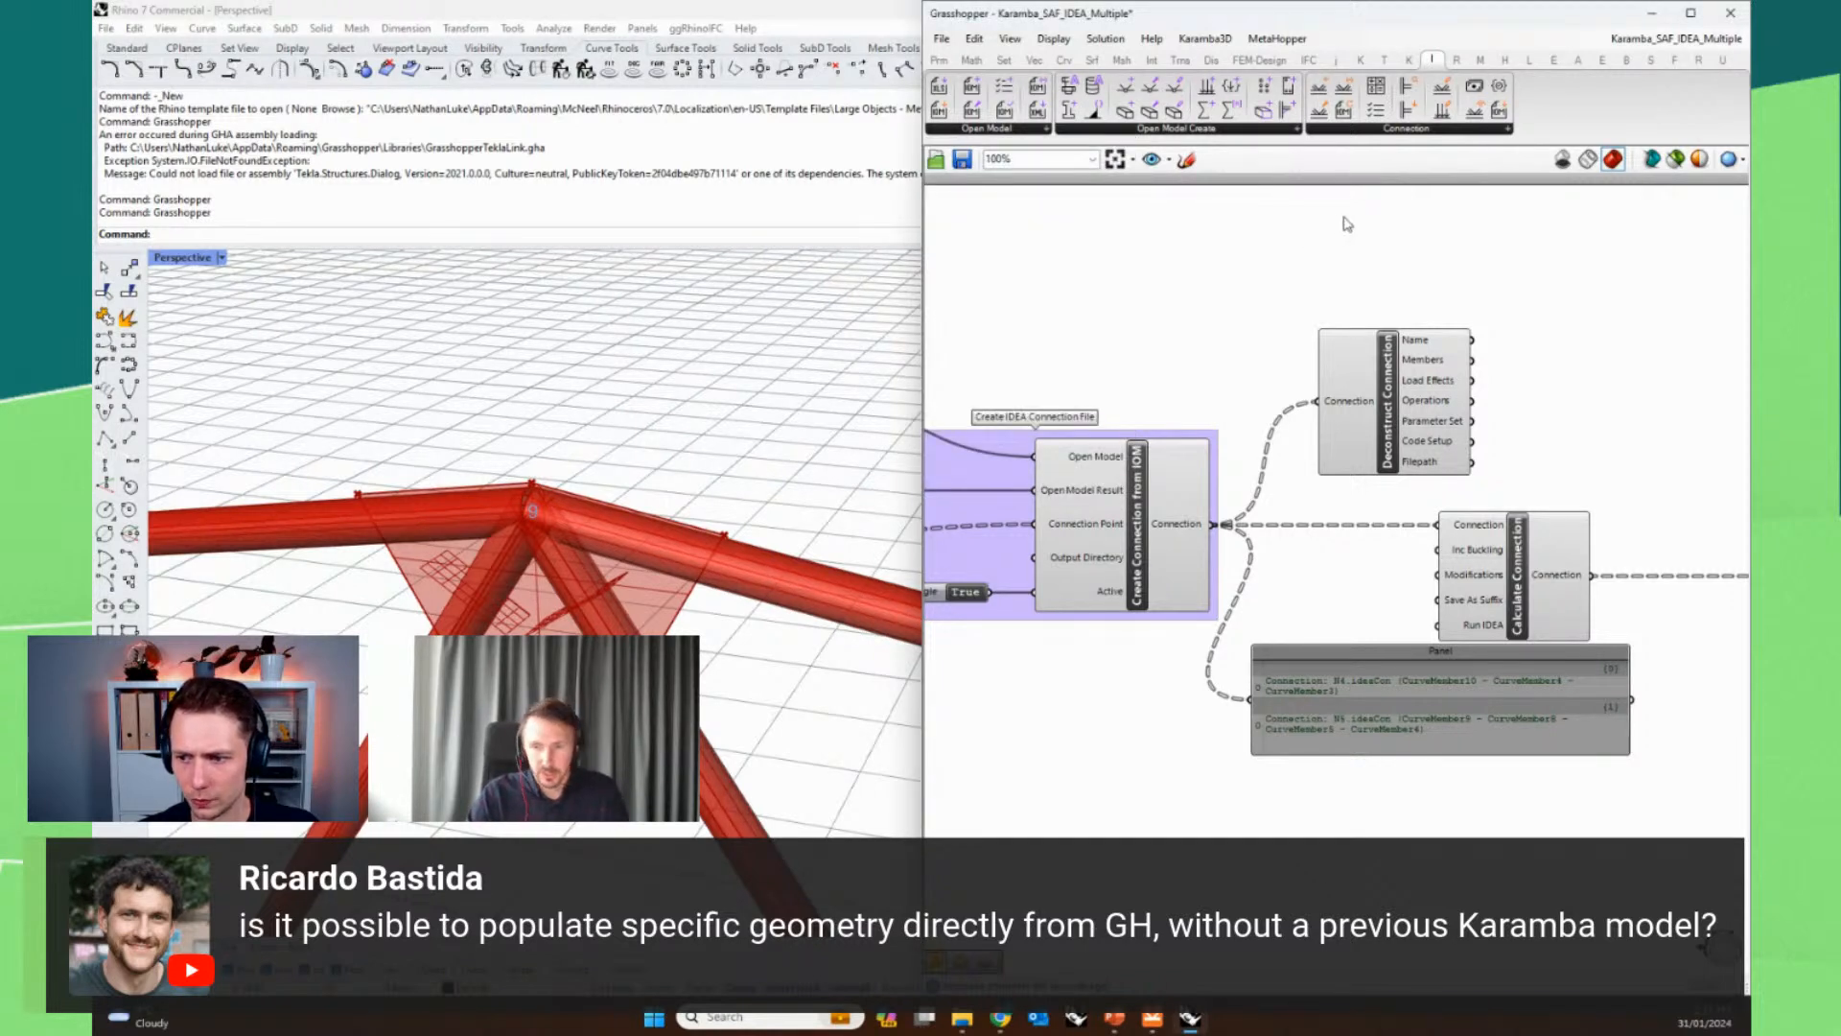
pyautogui.moveTo(1120, 1026)
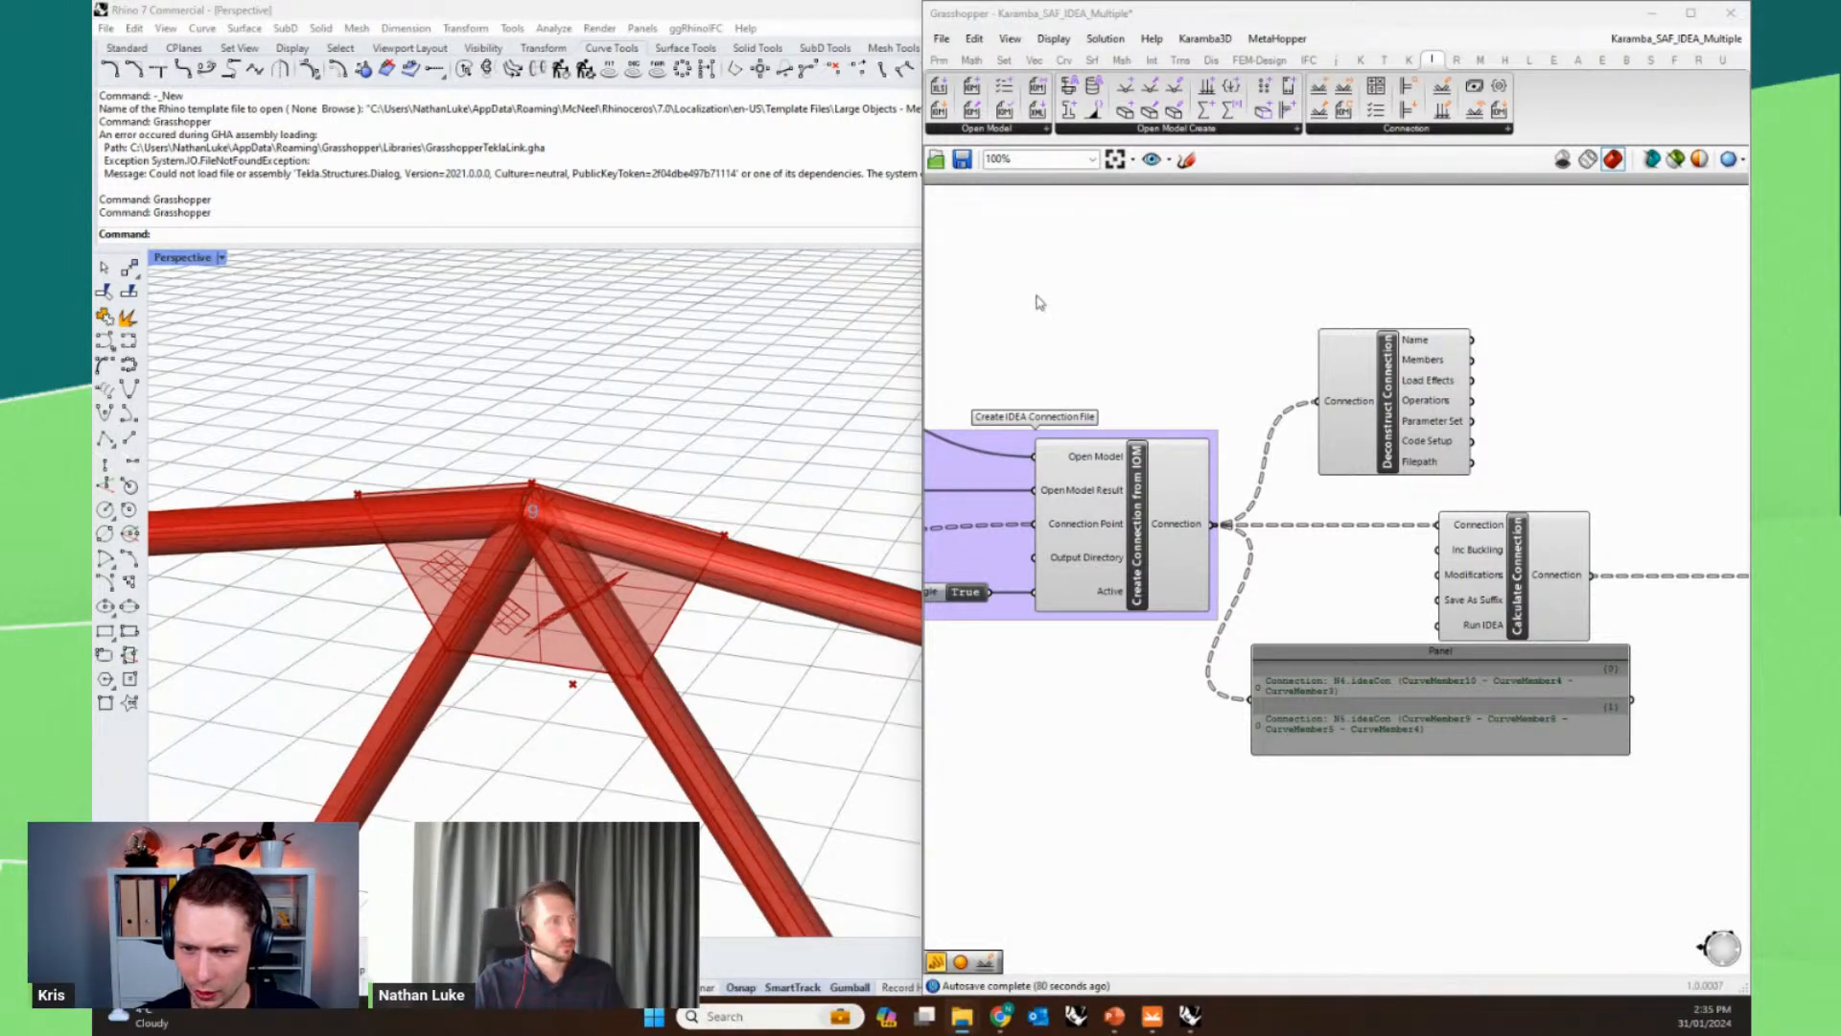
# - Trace the Open Model Result output of Convert SAF File (IOM) through the definition to Create Connection from IOM
pyautogui.scroll(-4, 1216, 357)
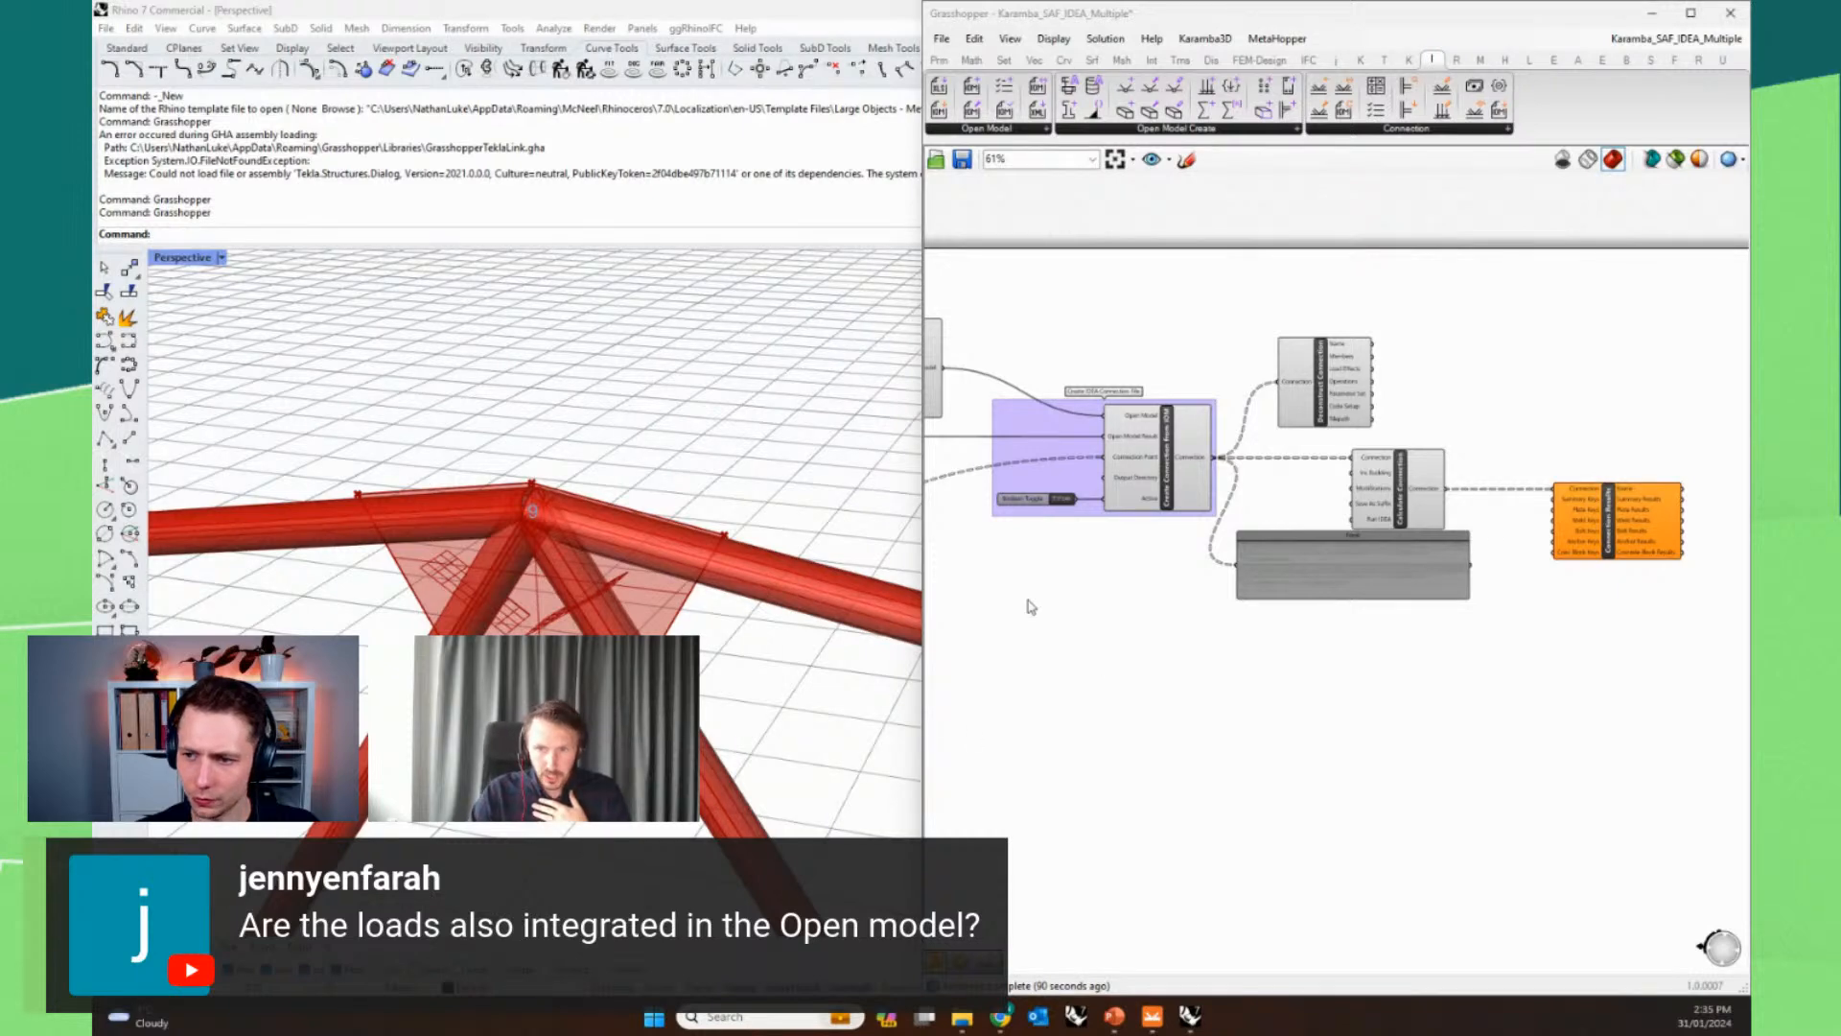
pyautogui.moveTo(1028, 607); pyautogui.dragTo(1496, 596, button='right')
pyautogui.scroll(-3, 1401, 605)
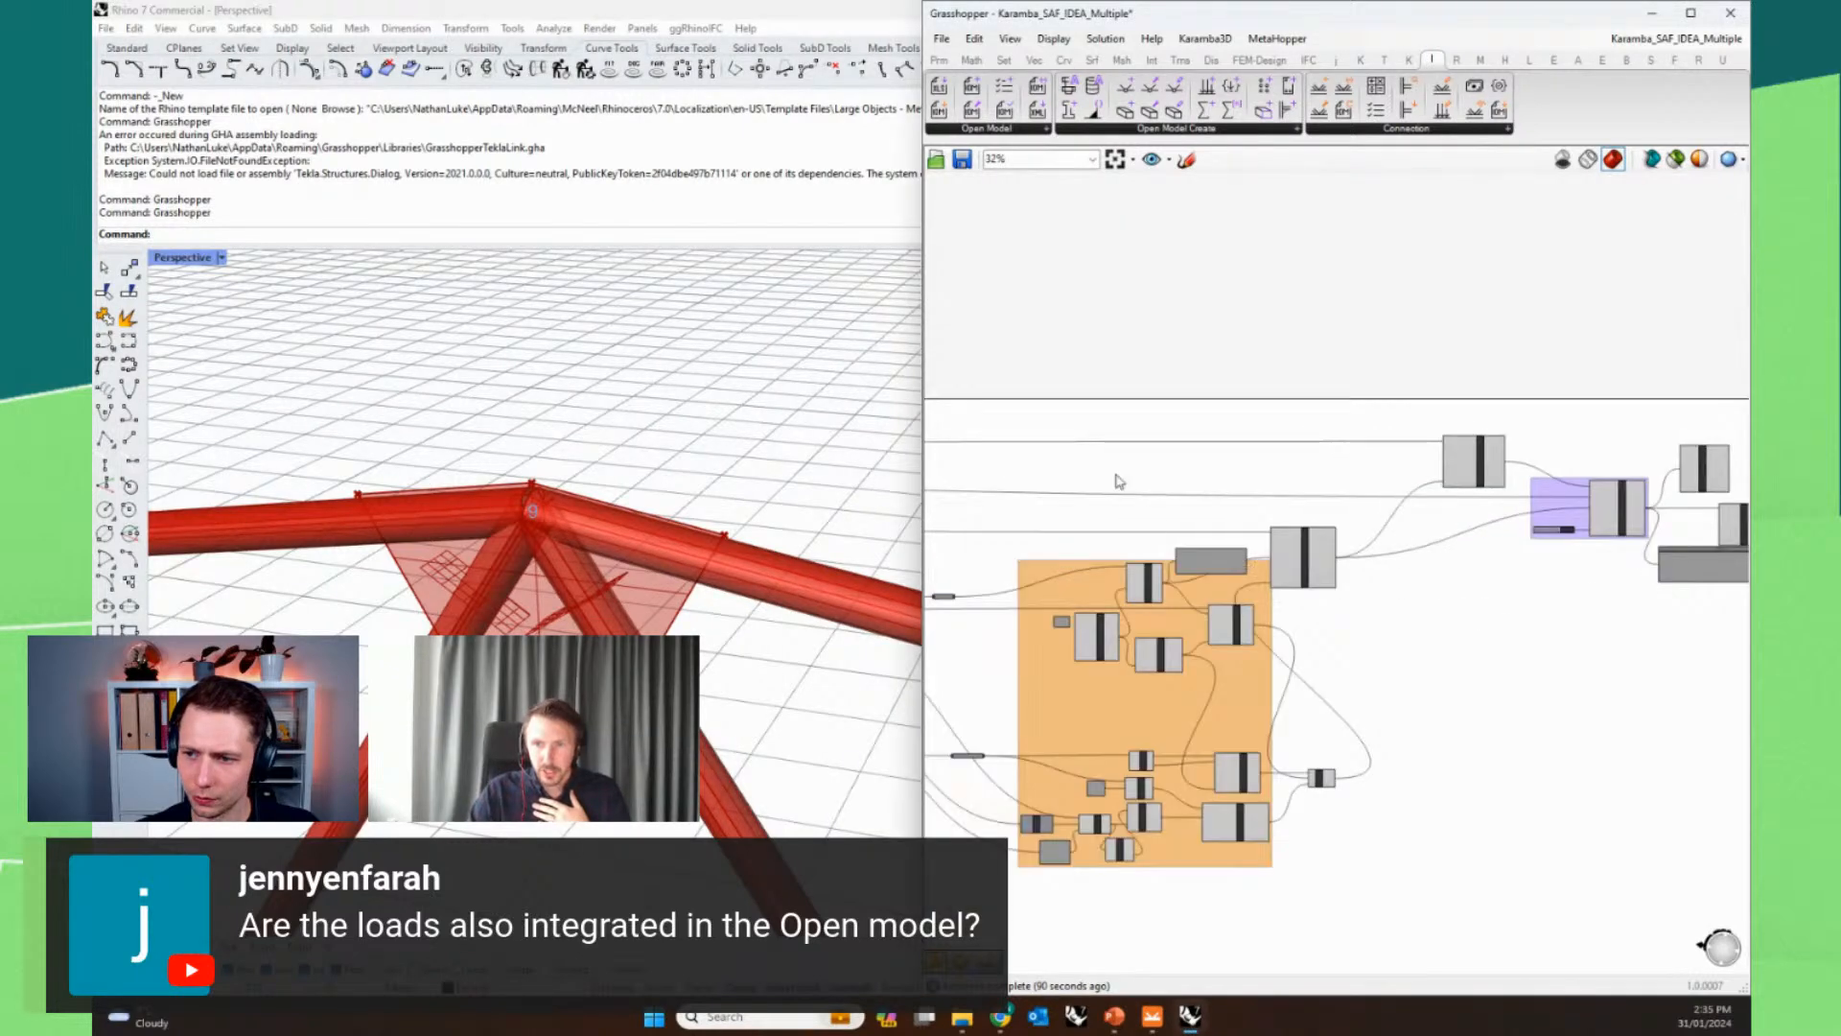
pyautogui.moveTo(1078, 470); pyautogui.dragTo(1462, 469, button='right')
pyautogui.moveTo(1031, 462); pyautogui.dragTo(1523, 488, button='right')
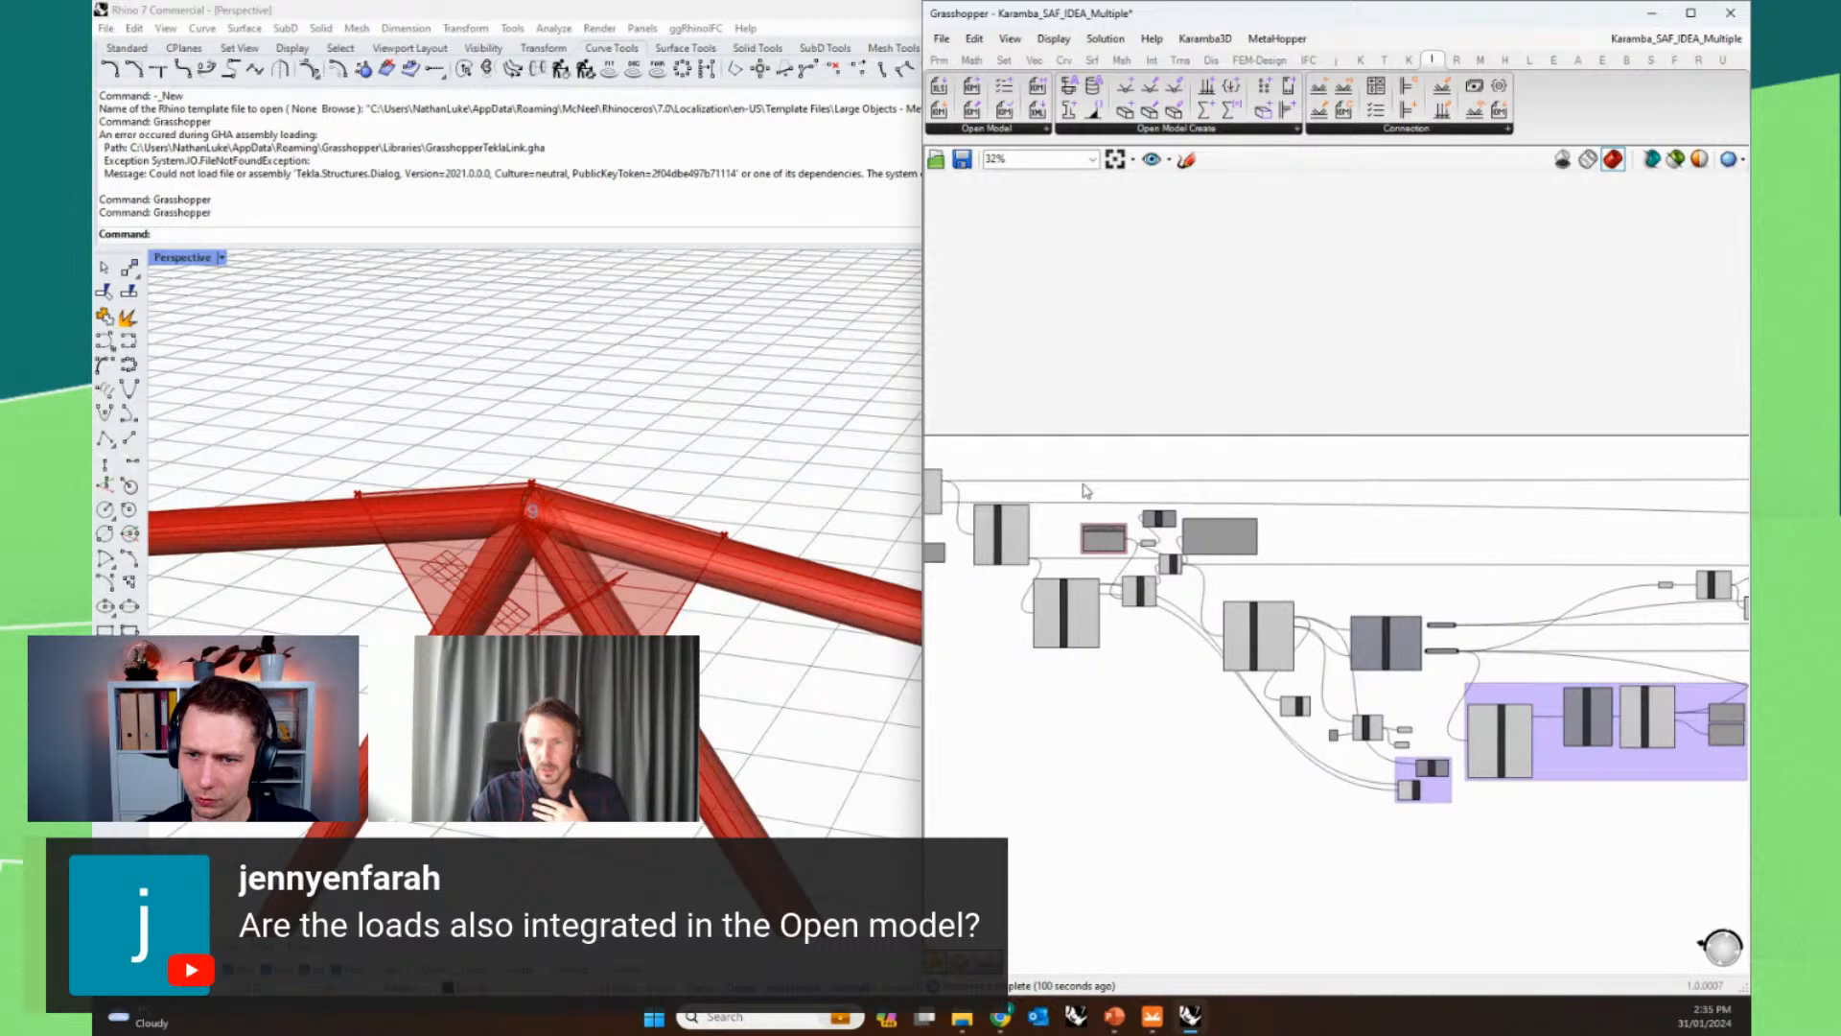
pyautogui.scroll(3, 1086, 491)
pyautogui.scroll(3, 1386, 491)
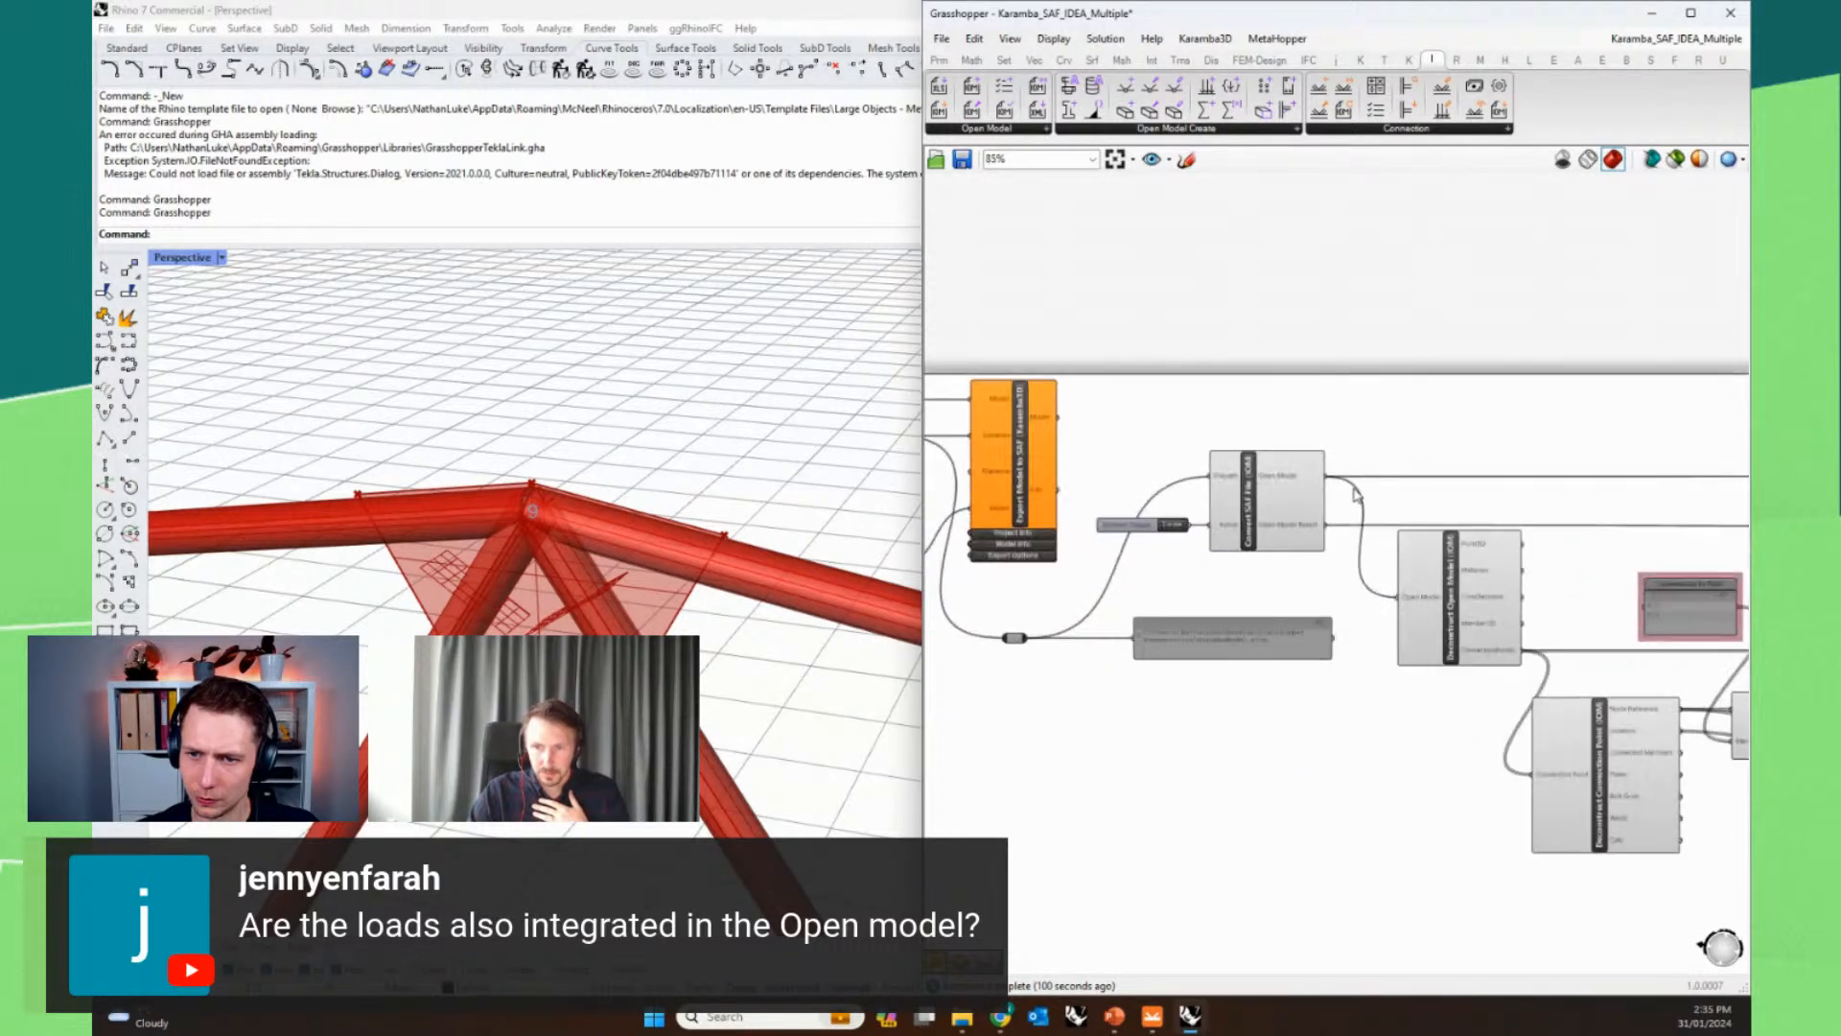
pyautogui.scroll(1, 1355, 494)
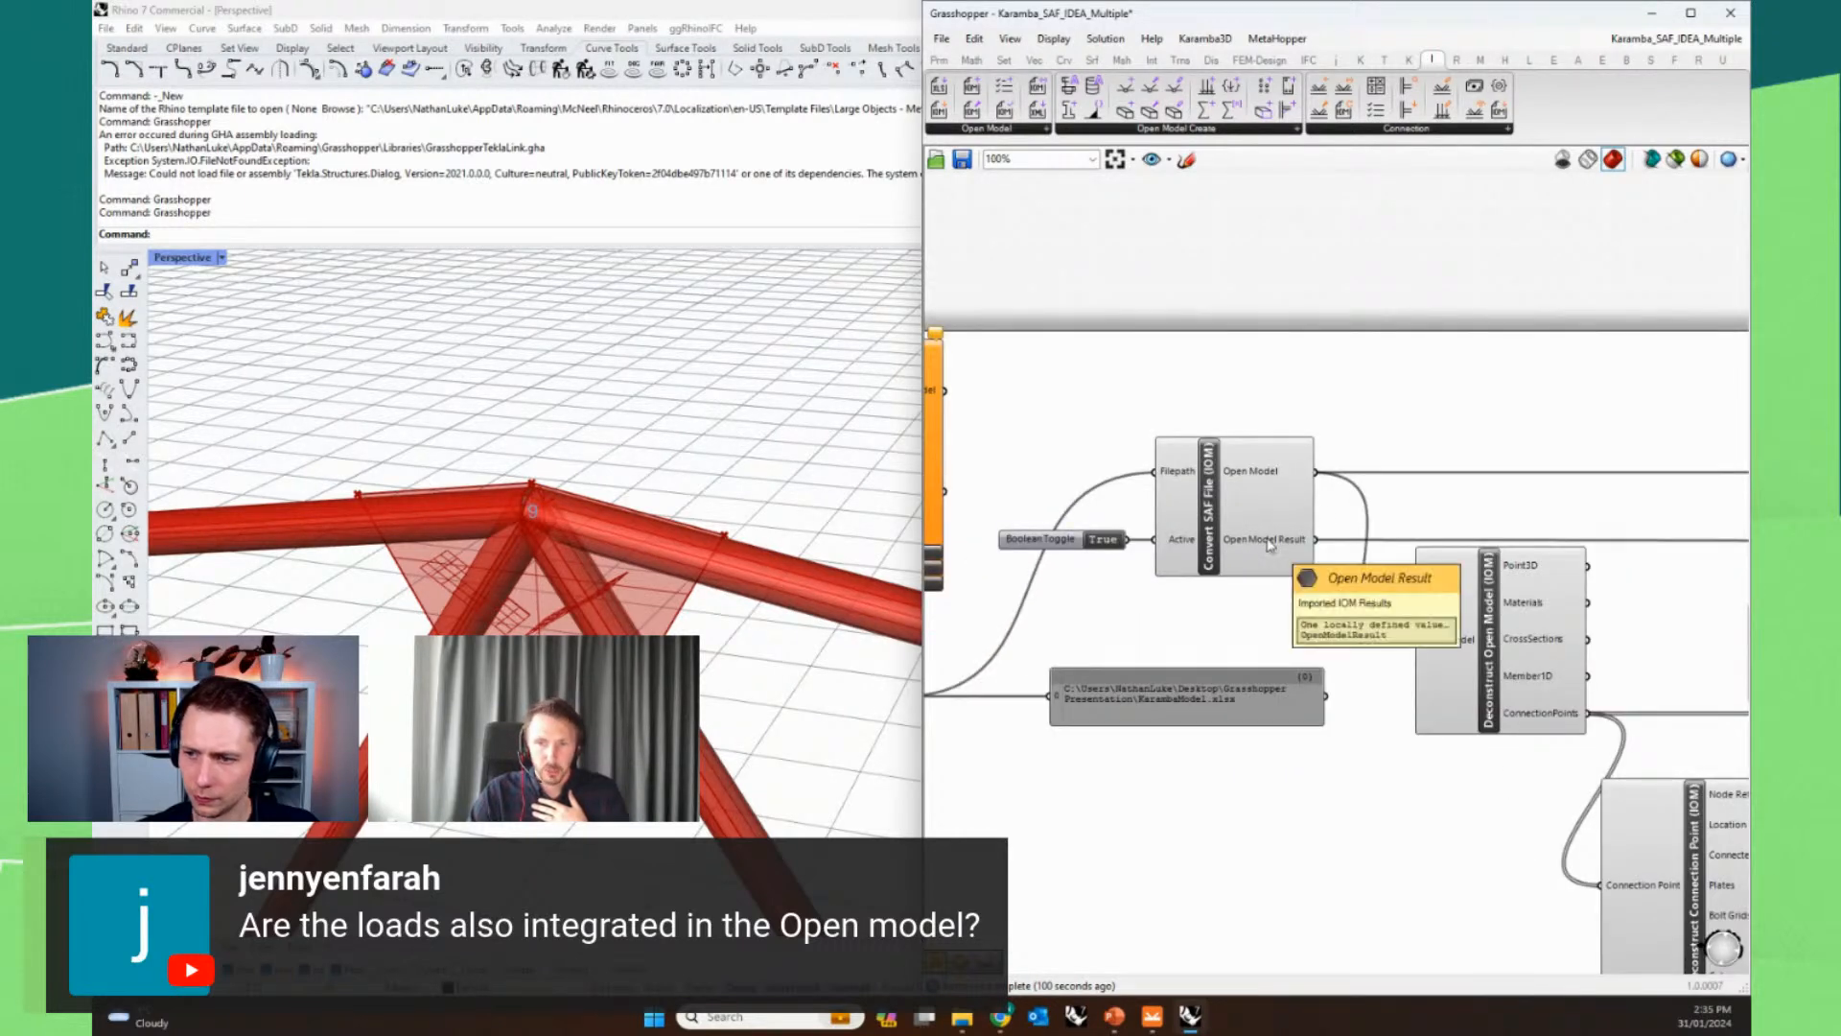
pyautogui.scroll(-5, 1018, 491)
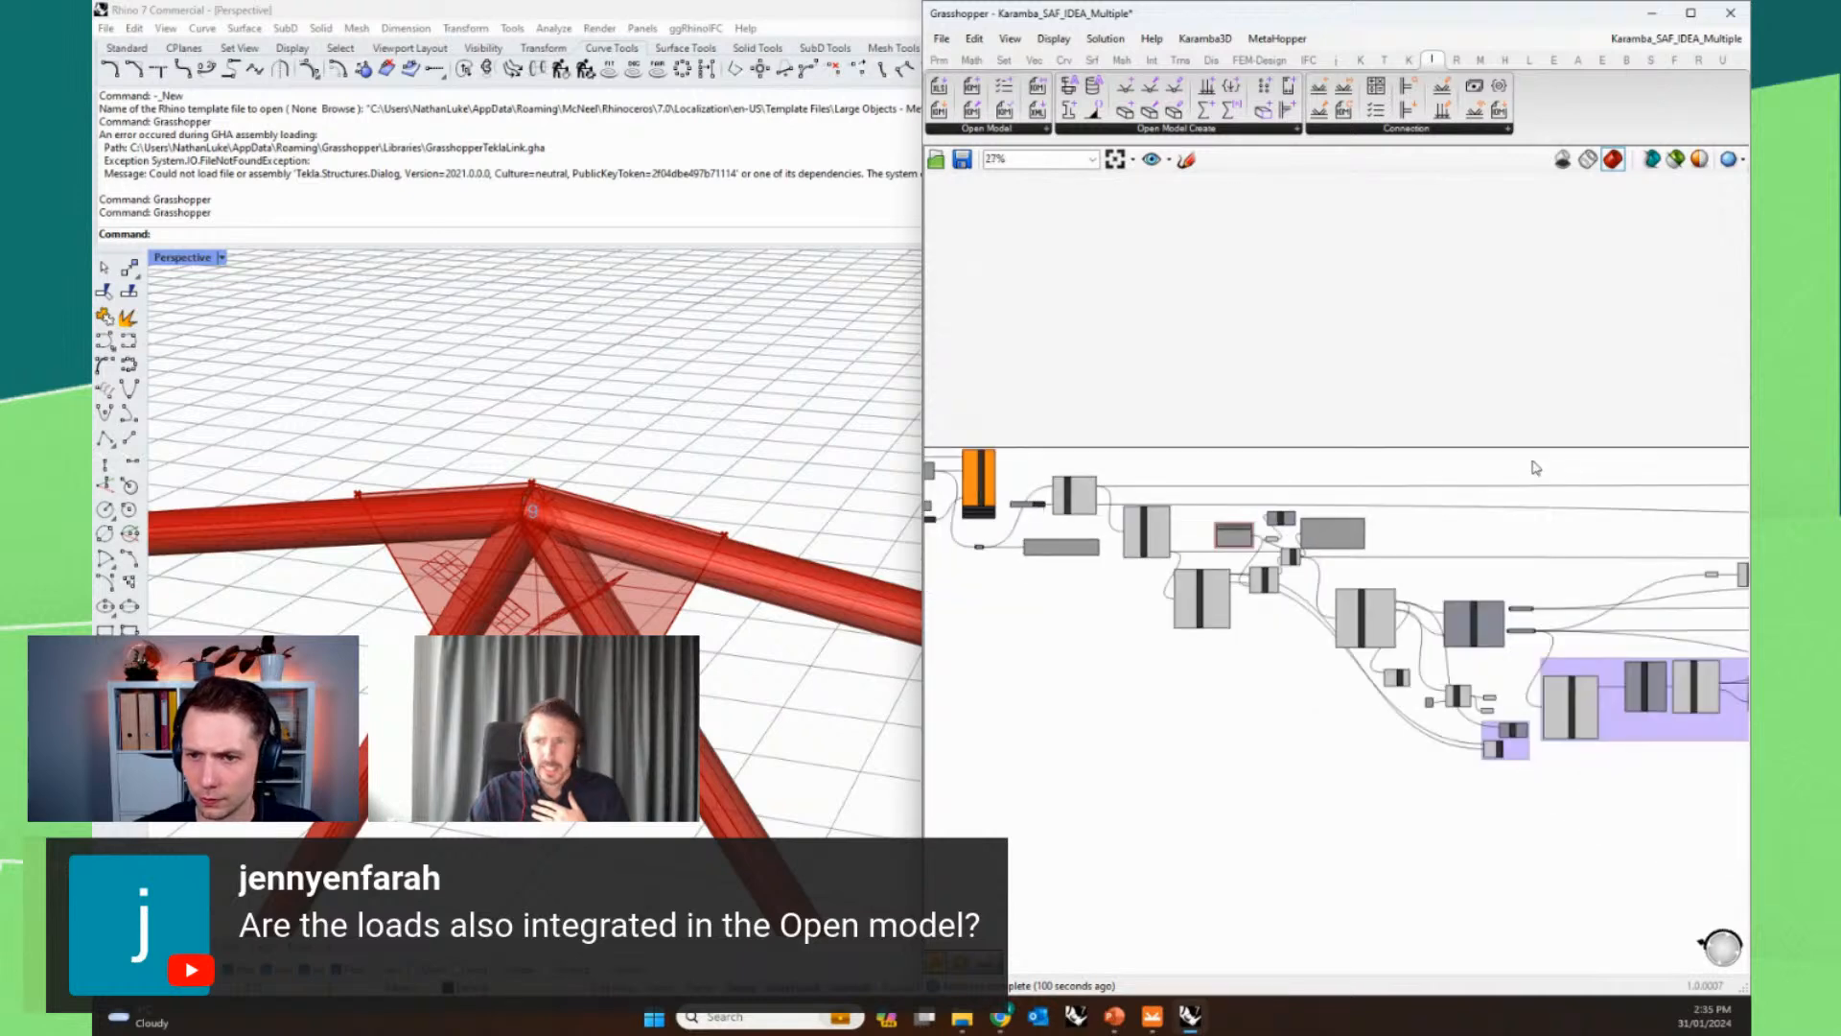
pyautogui.scroll(2, 1200, 481)
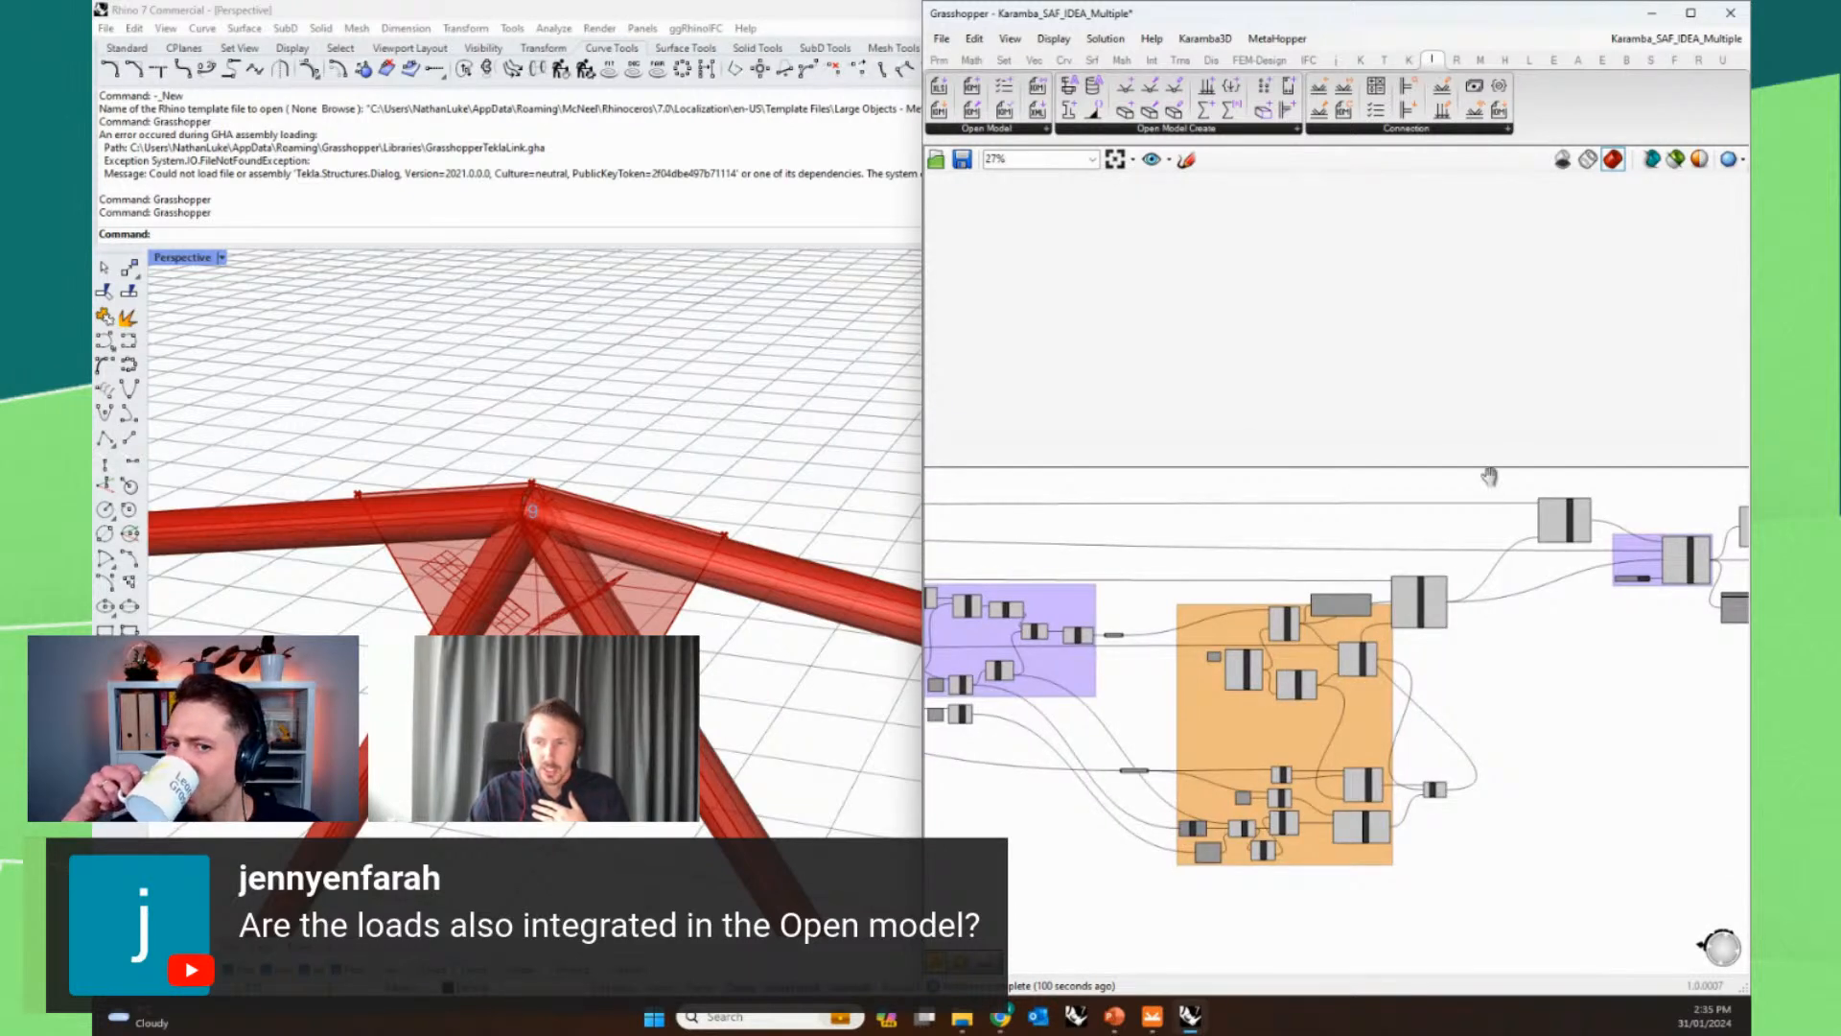
pyautogui.scroll(1, 1448, 556)
pyautogui.scroll(4, 1409, 555)
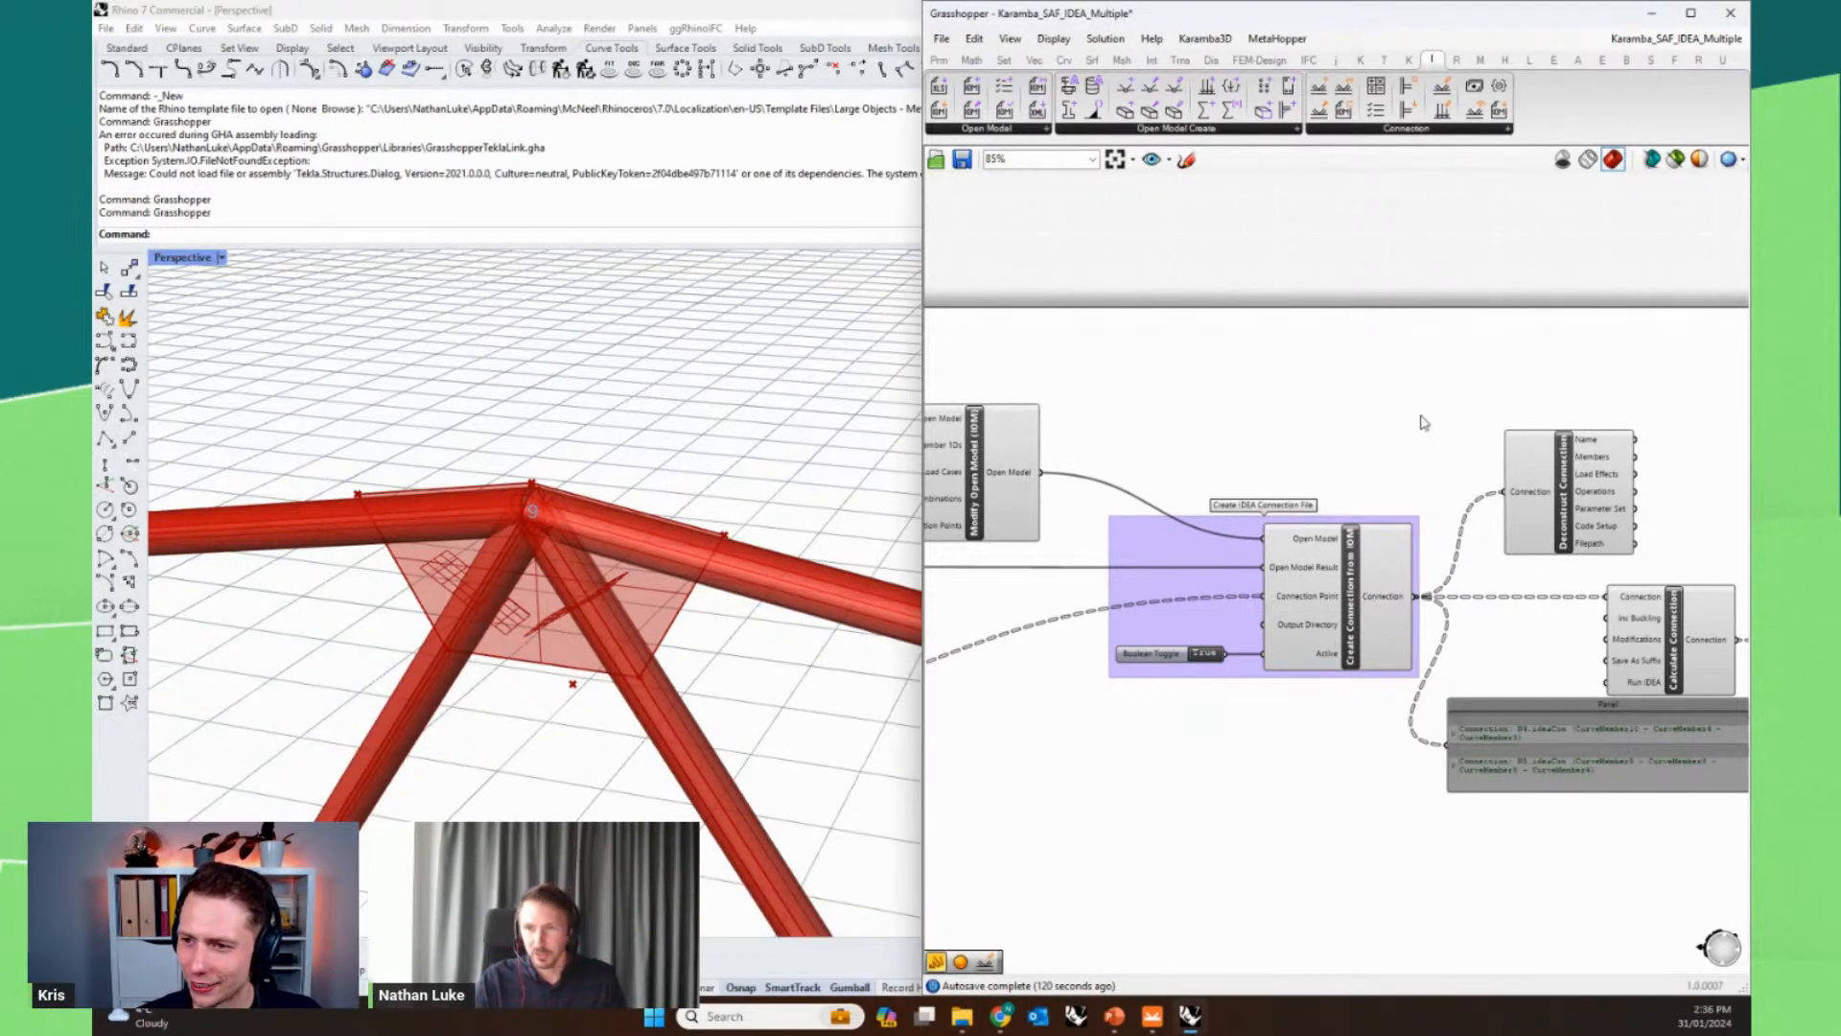
pyautogui.moveTo(1422, 416); pyautogui.dragTo(1300, 401, button='right')
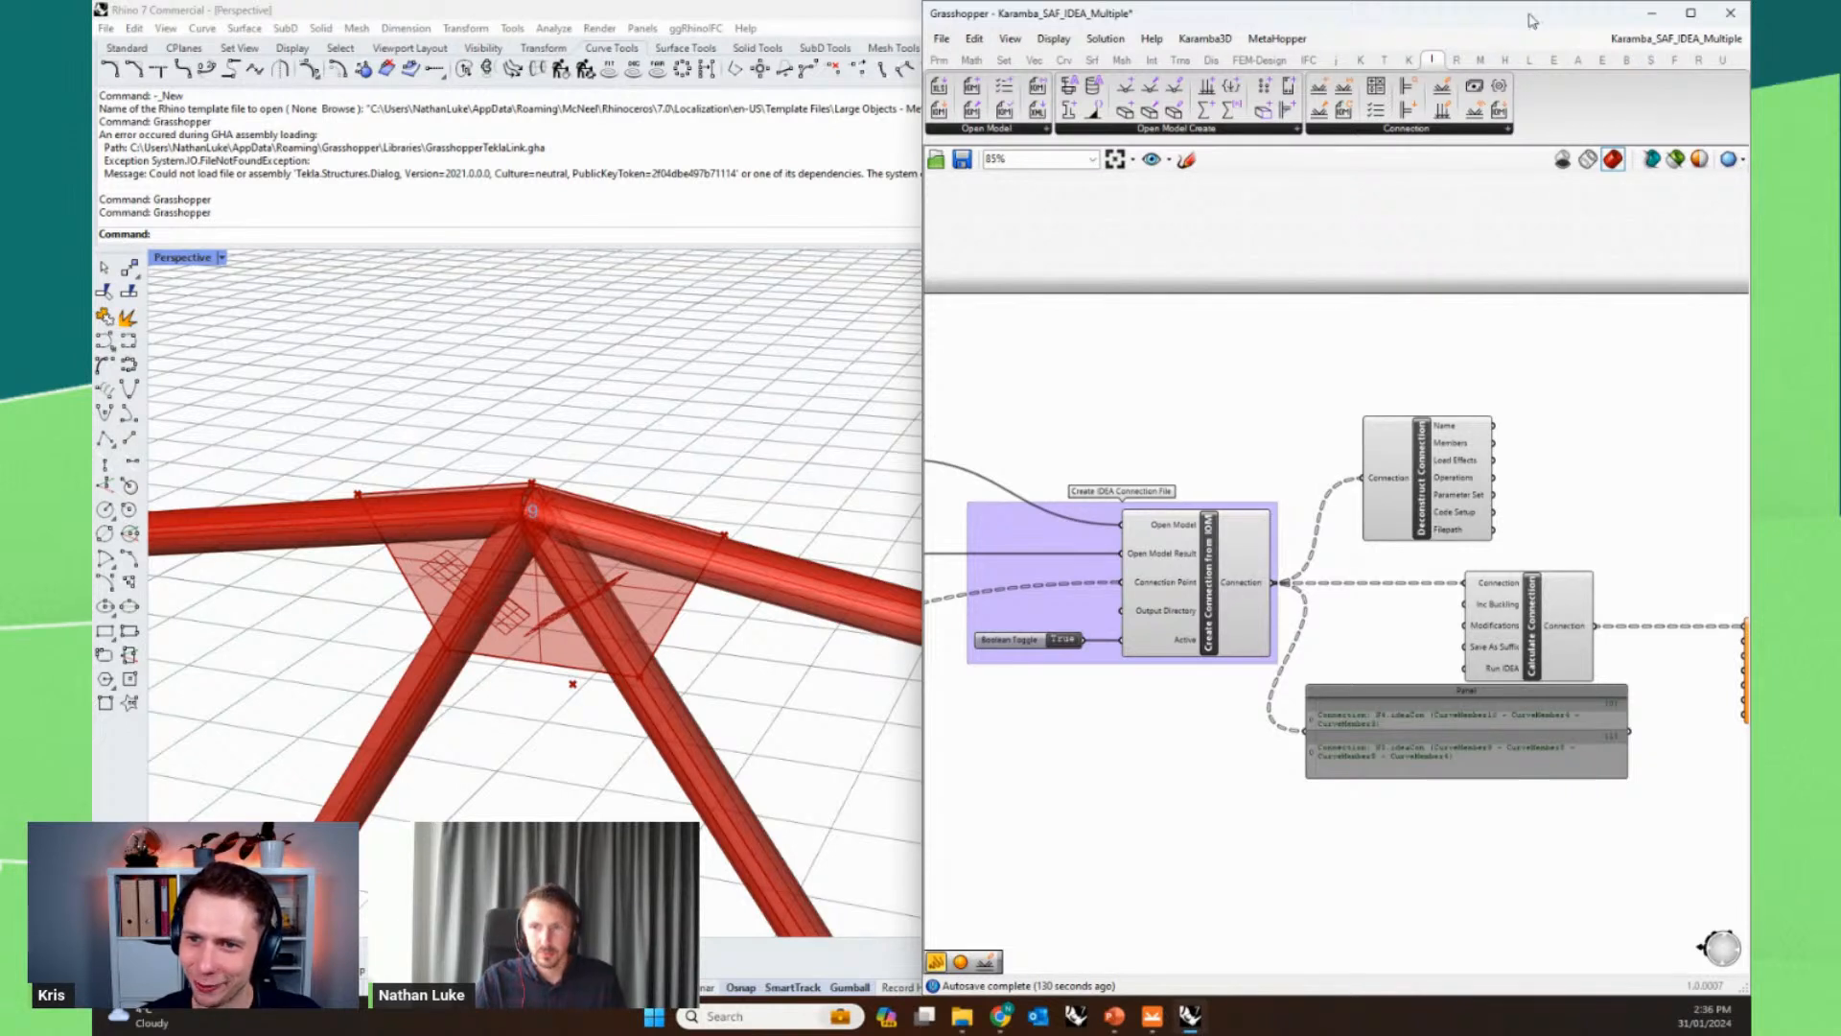
# - Switch to the N5 connection in IDEA StatiCa and inspect its members, gusset plate and LC0 load effects
pyautogui.moveTo(1164, 1023)
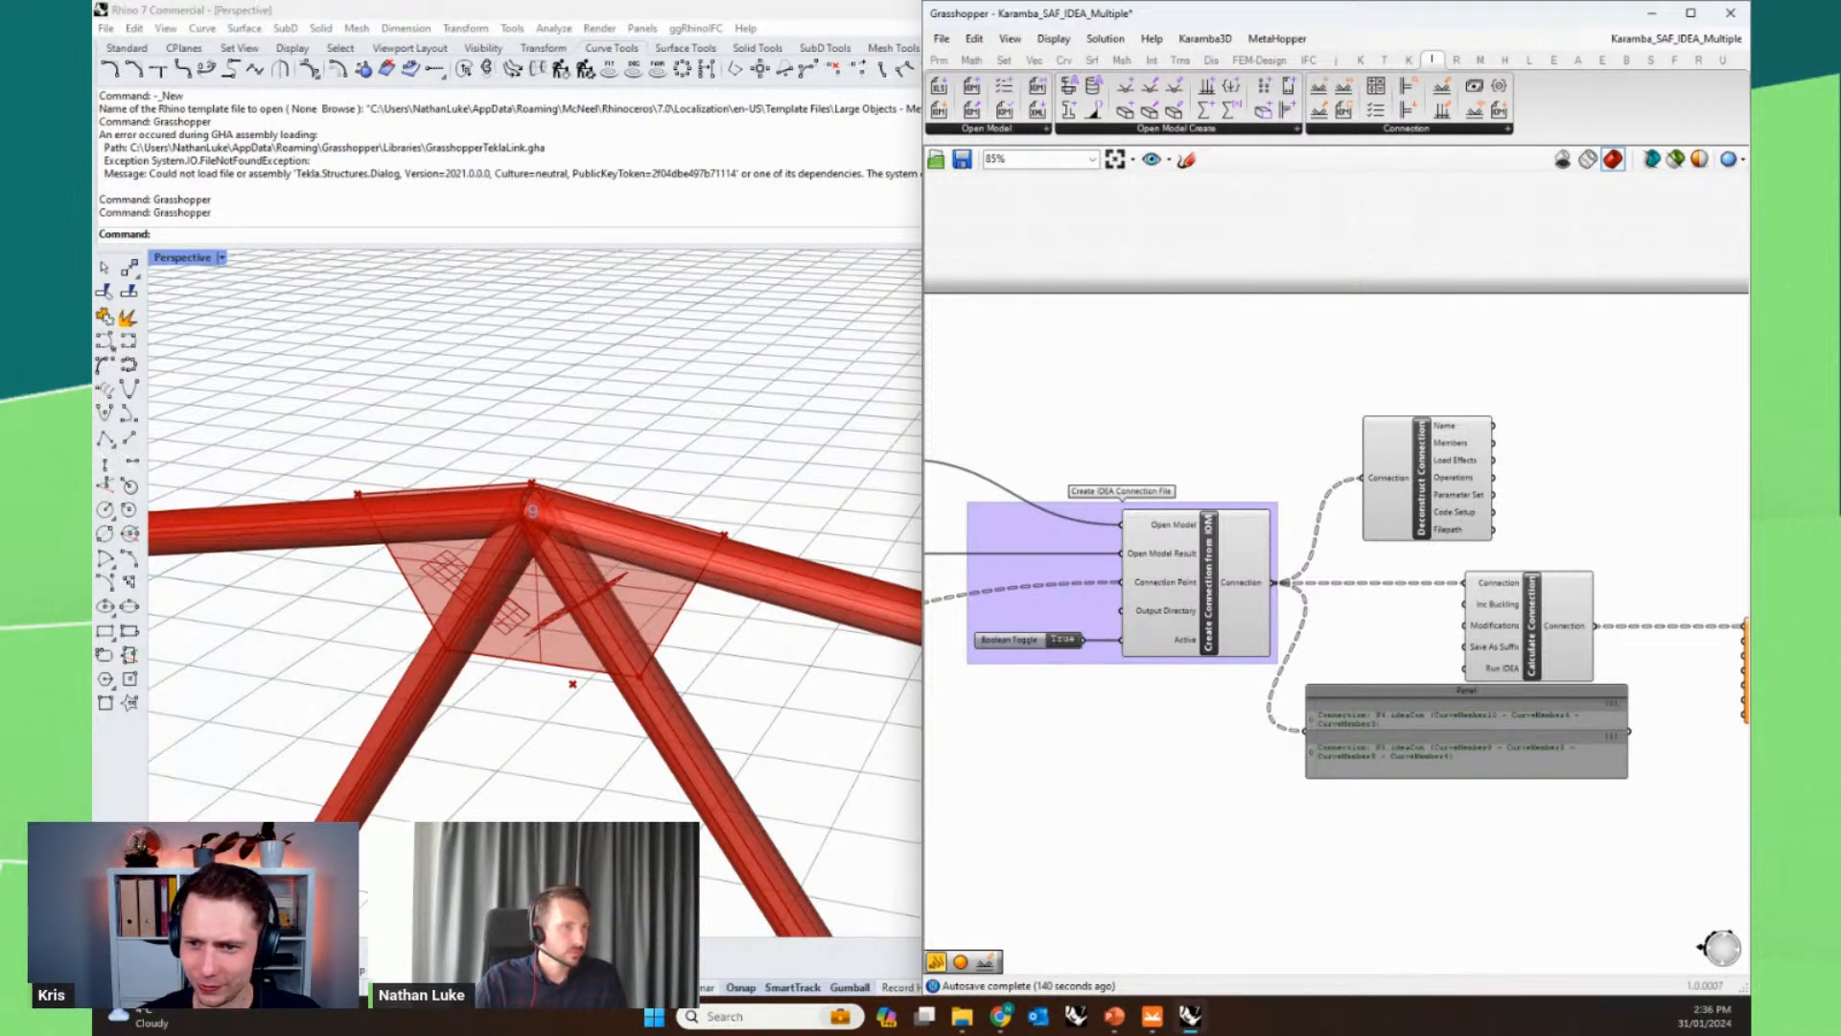
pyautogui.moveTo(92, 307); pyautogui.dragTo(537, 3)
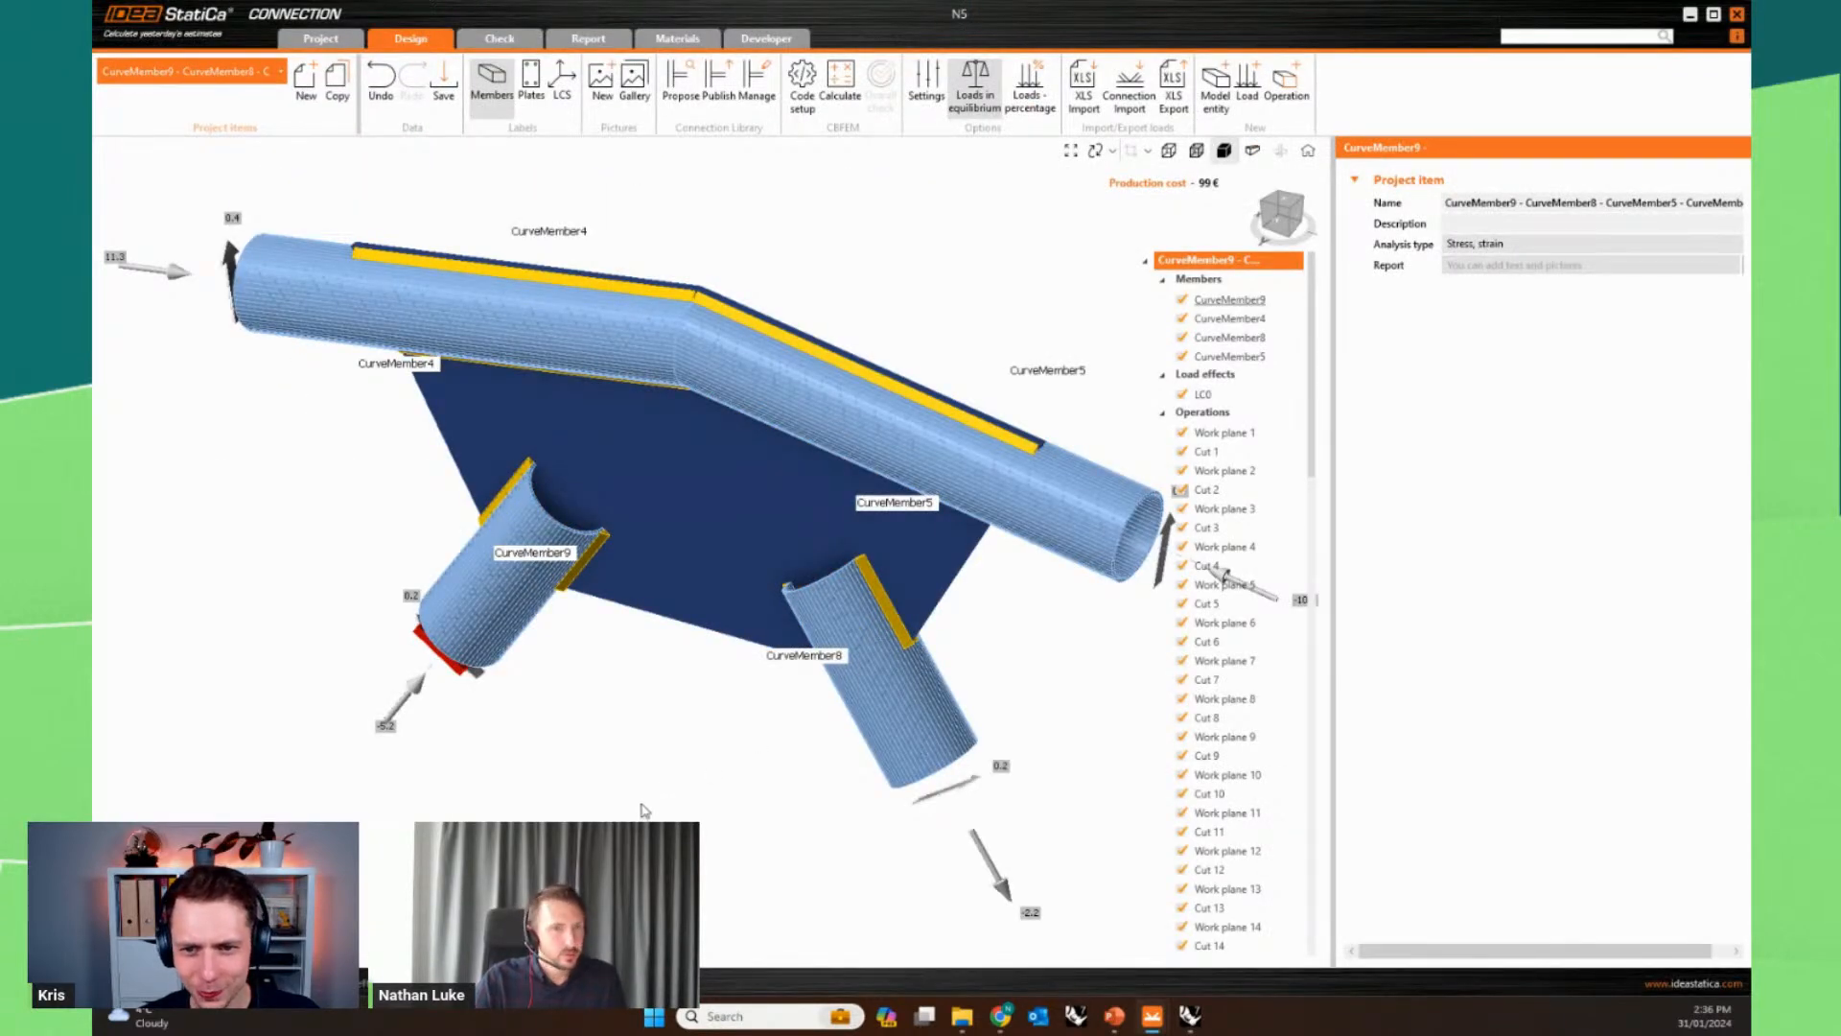
pyautogui.moveTo(645, 793); pyautogui.dragTo(666, 757, button='right')
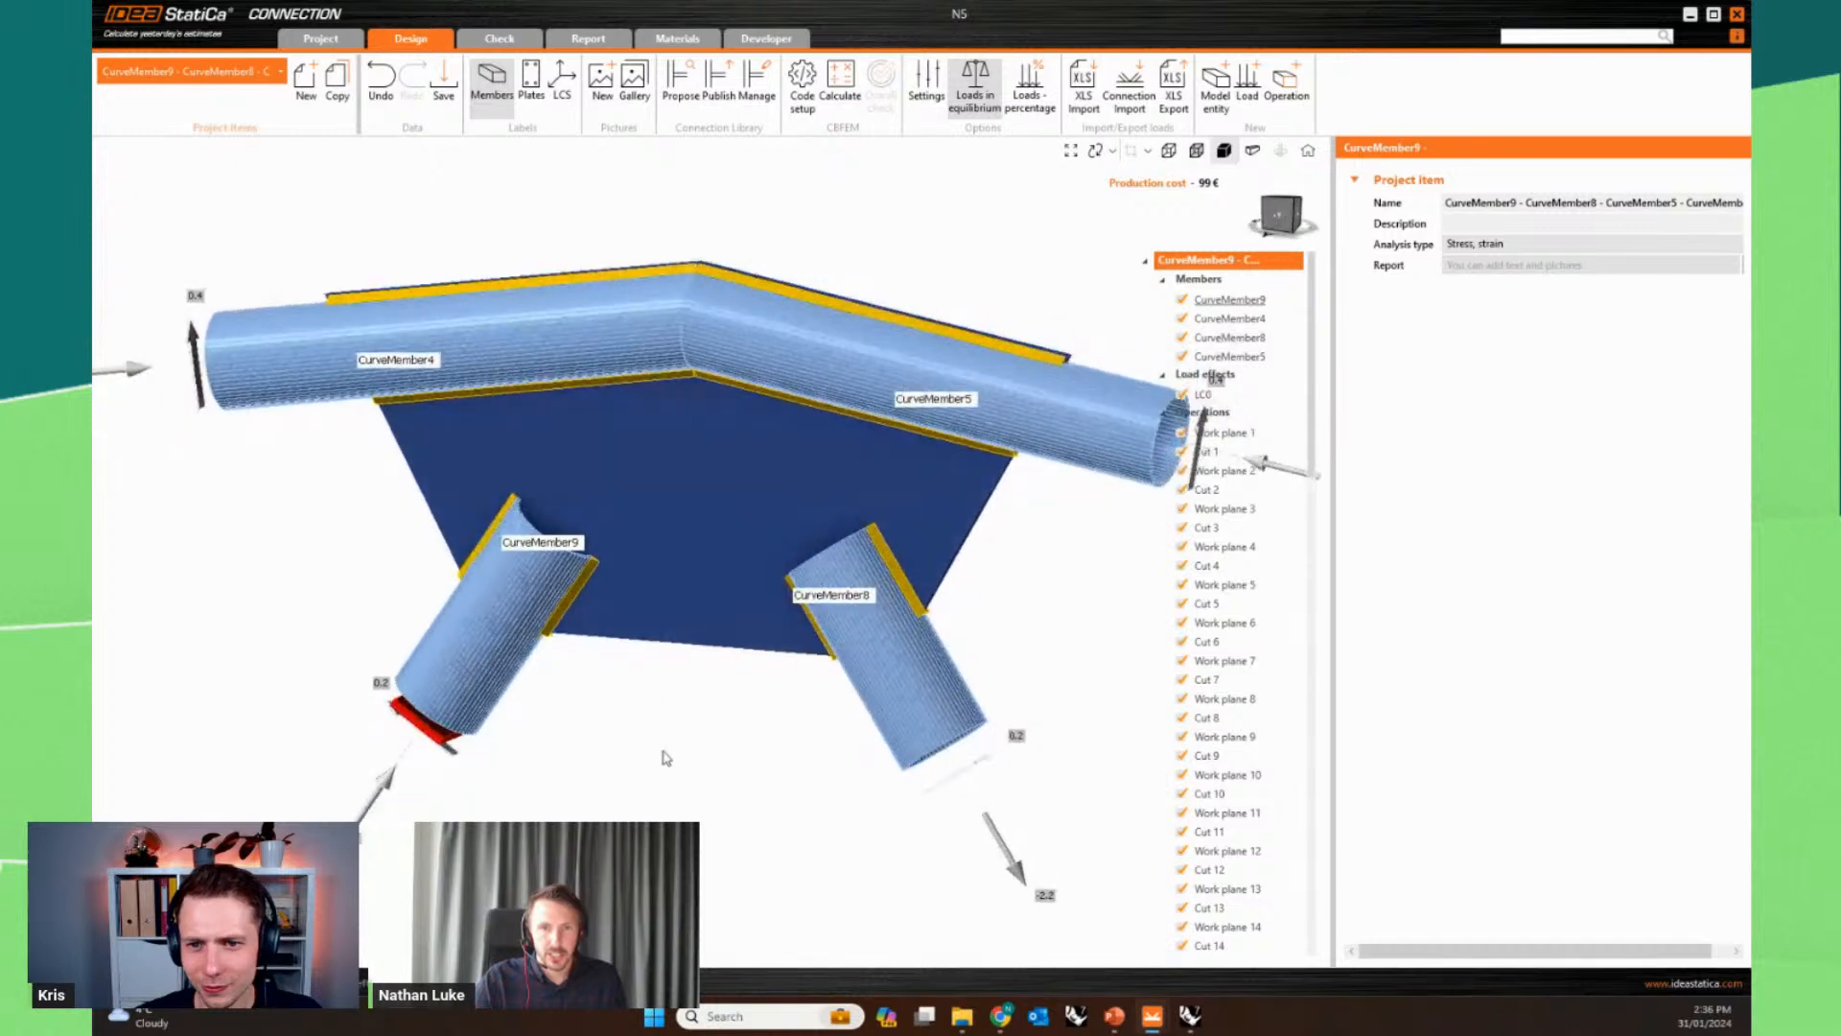
pyautogui.moveTo(642, 423); pyautogui.dragTo(817, 380, button='right')
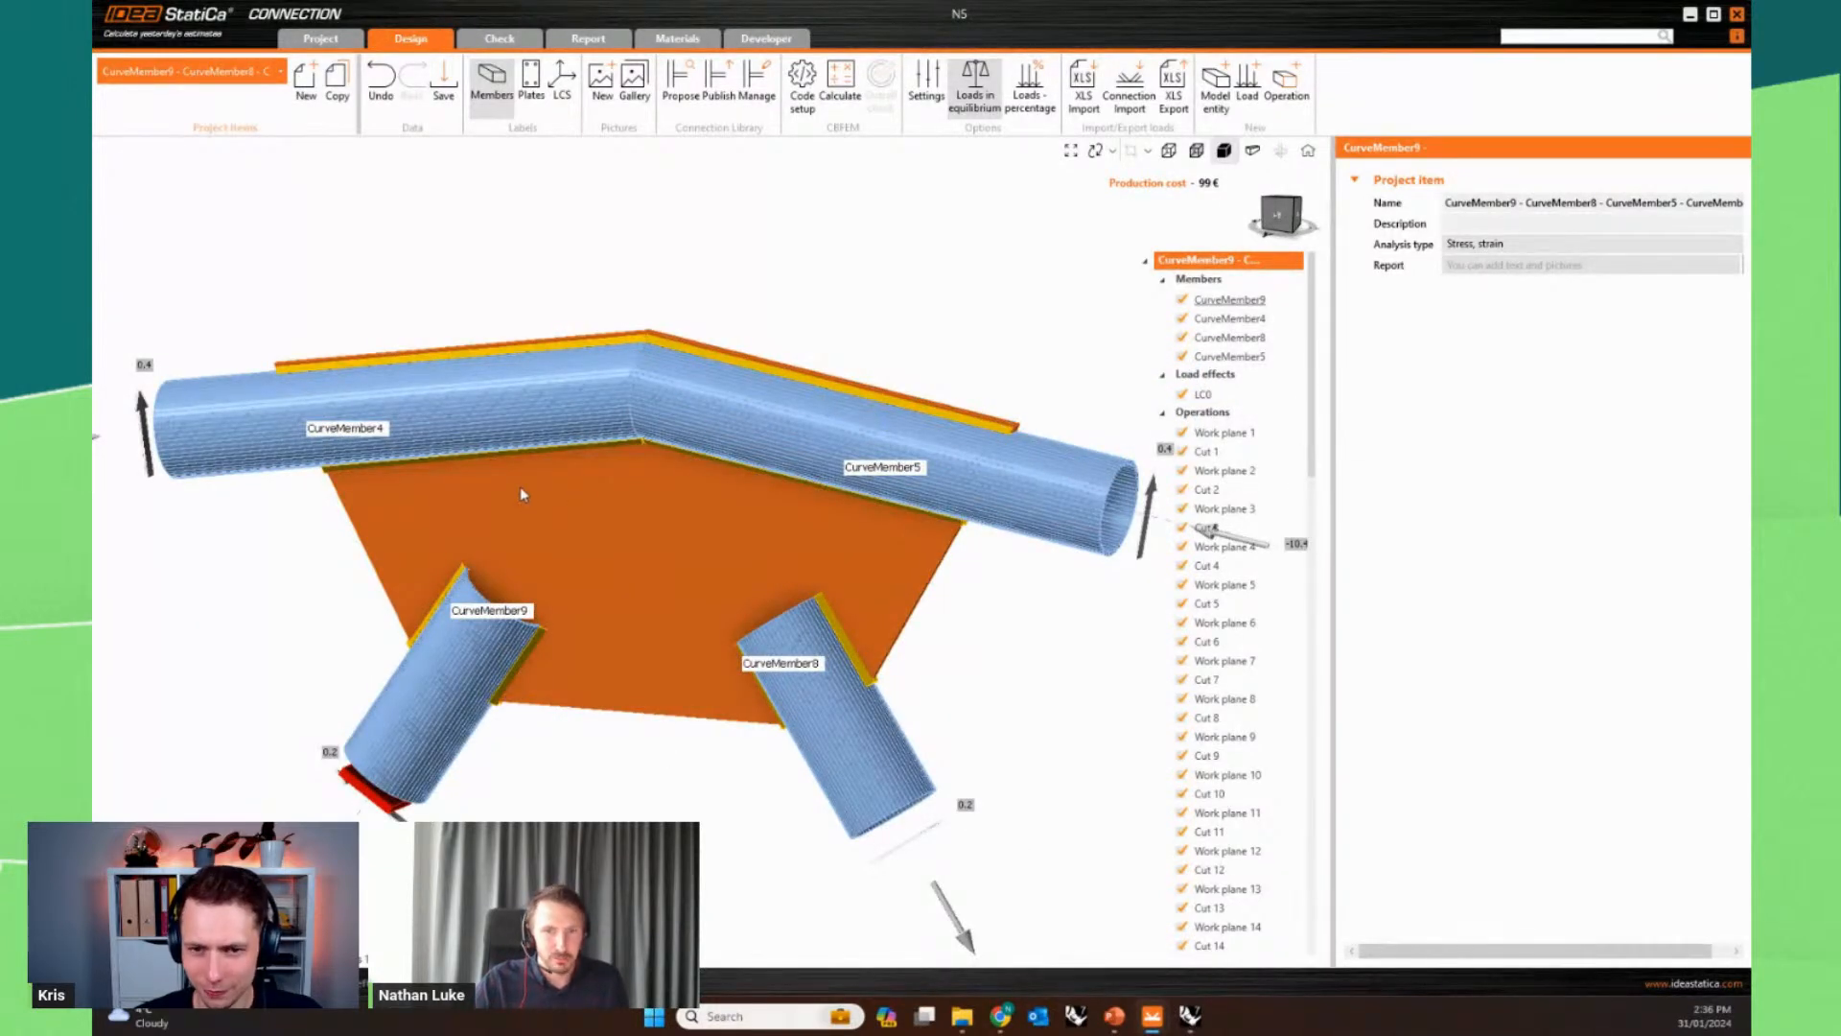
pyautogui.scroll(-3, 562, 499)
pyautogui.moveTo(939, 585)
pyautogui.mouseDown(button='right')
pyautogui.moveTo(979, 600)
pyautogui.moveTo(937, 559)
pyautogui.mouseUp(button='right')
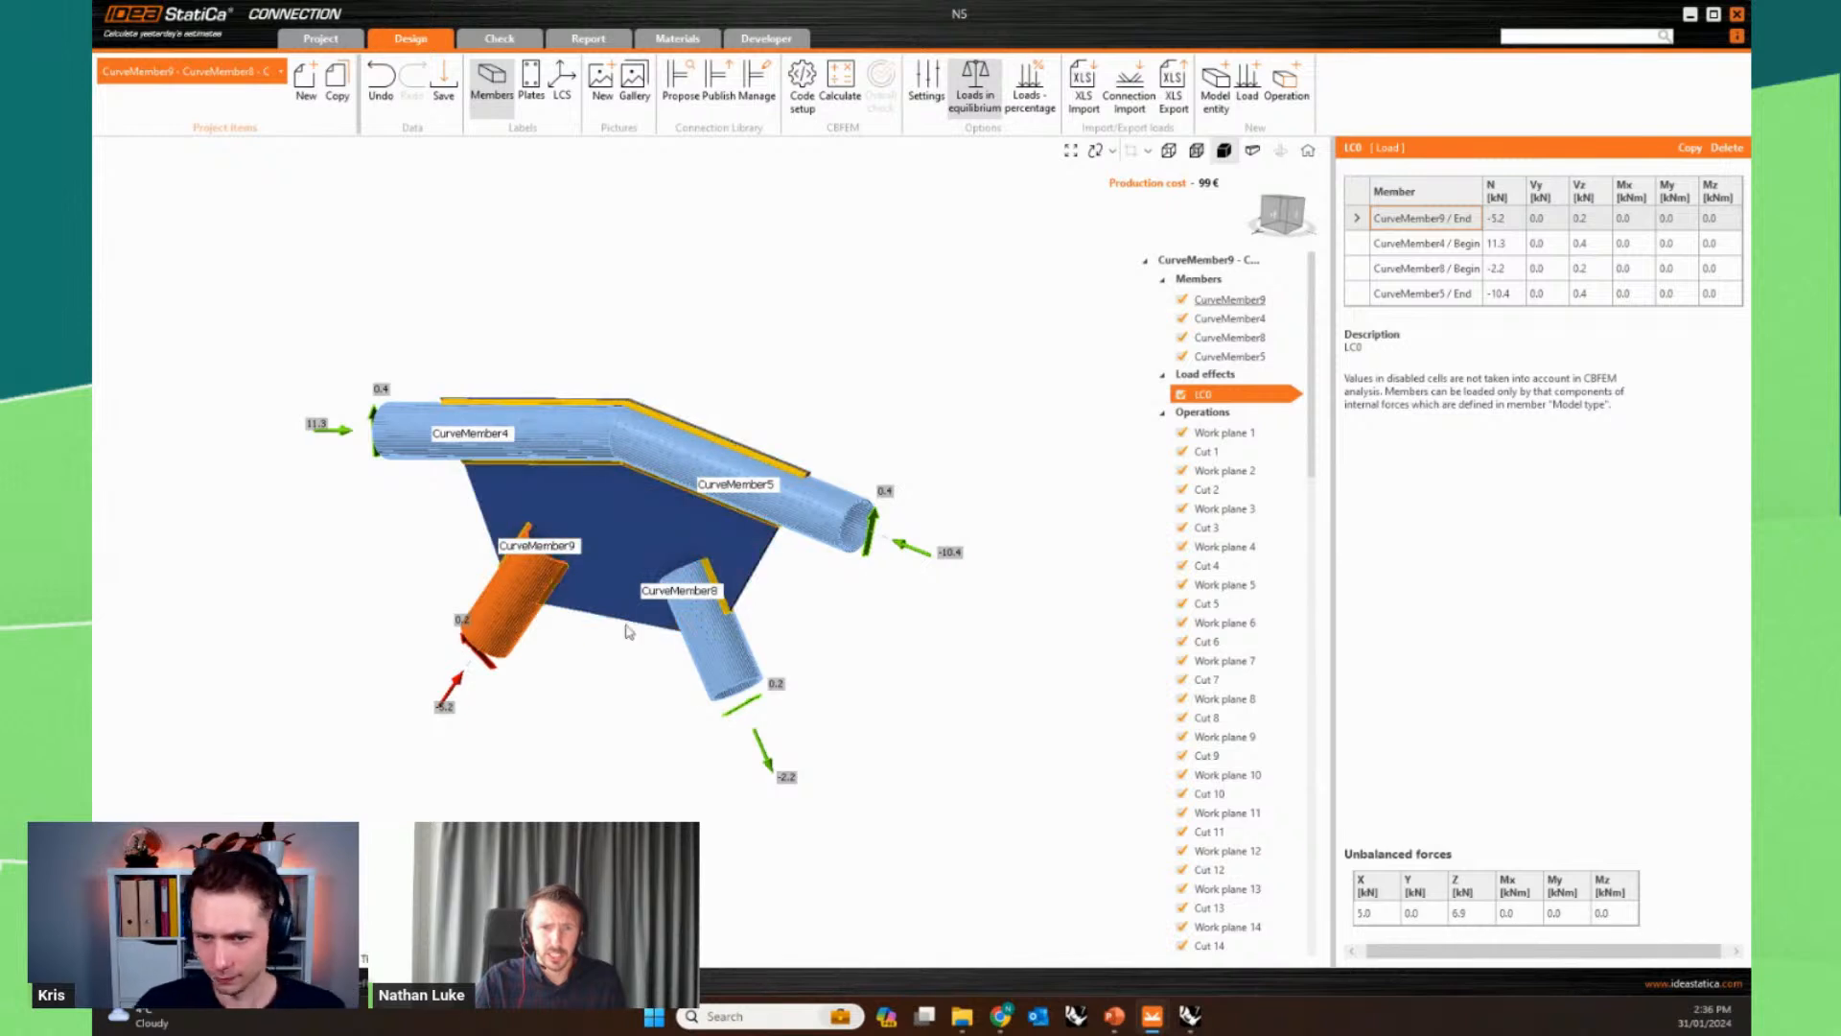
# - Examine the gusset plate connection from a closer angle and close its IDEA StatiCa window without saving the changes
pyautogui.moveTo(873, 650); pyautogui.dragTo(825, 566, button='middle')
pyautogui.scroll(2, 694, 441)
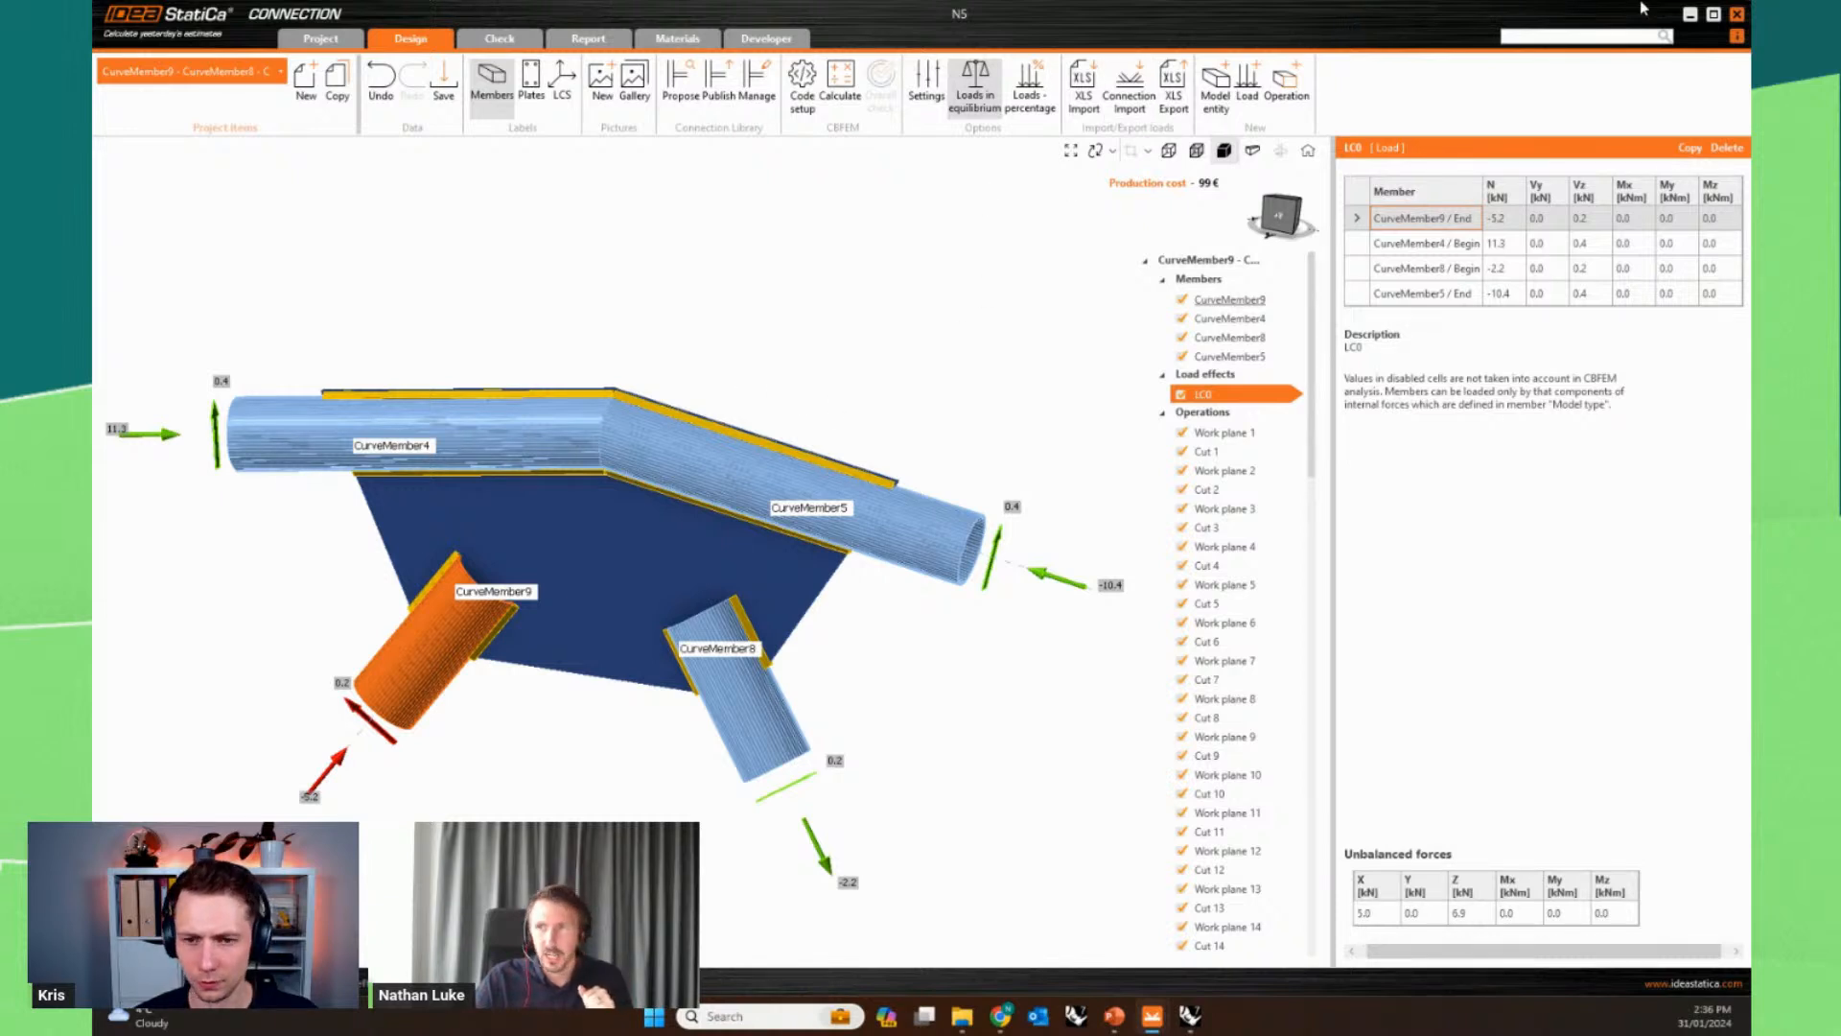
pyautogui.click(1738, 14)
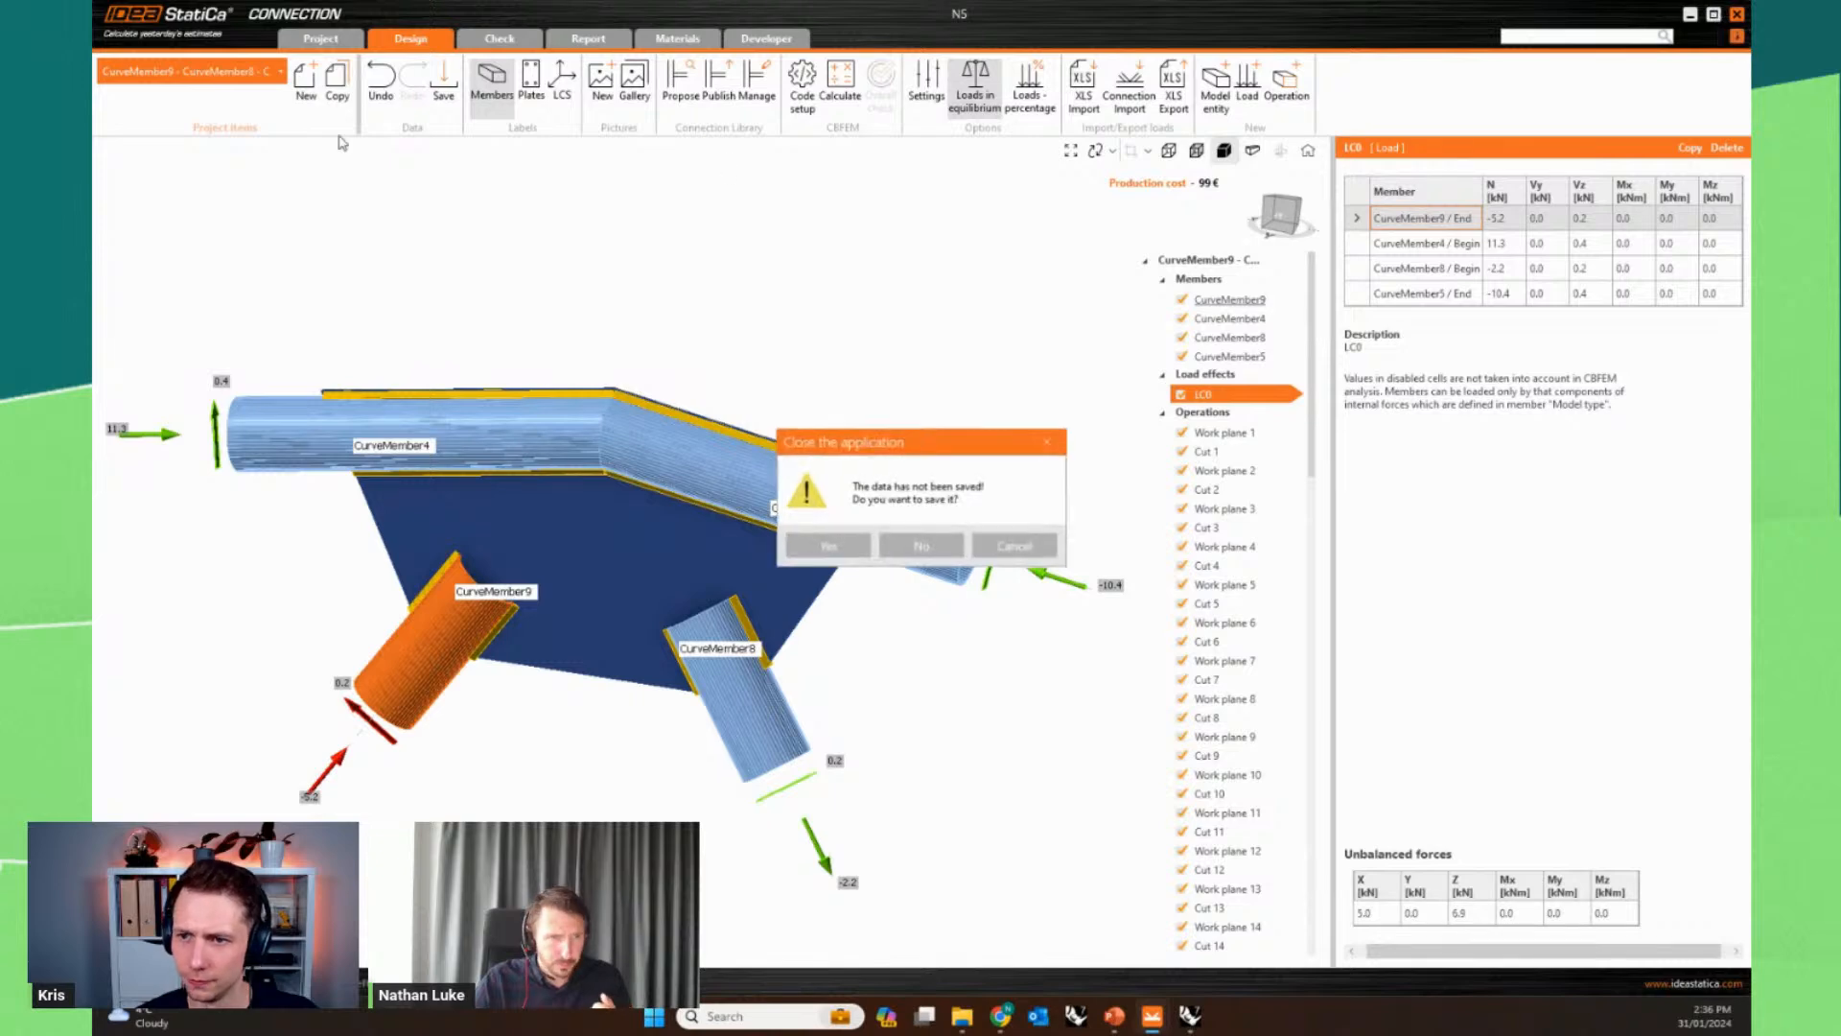
pyautogui.click(898, 543)
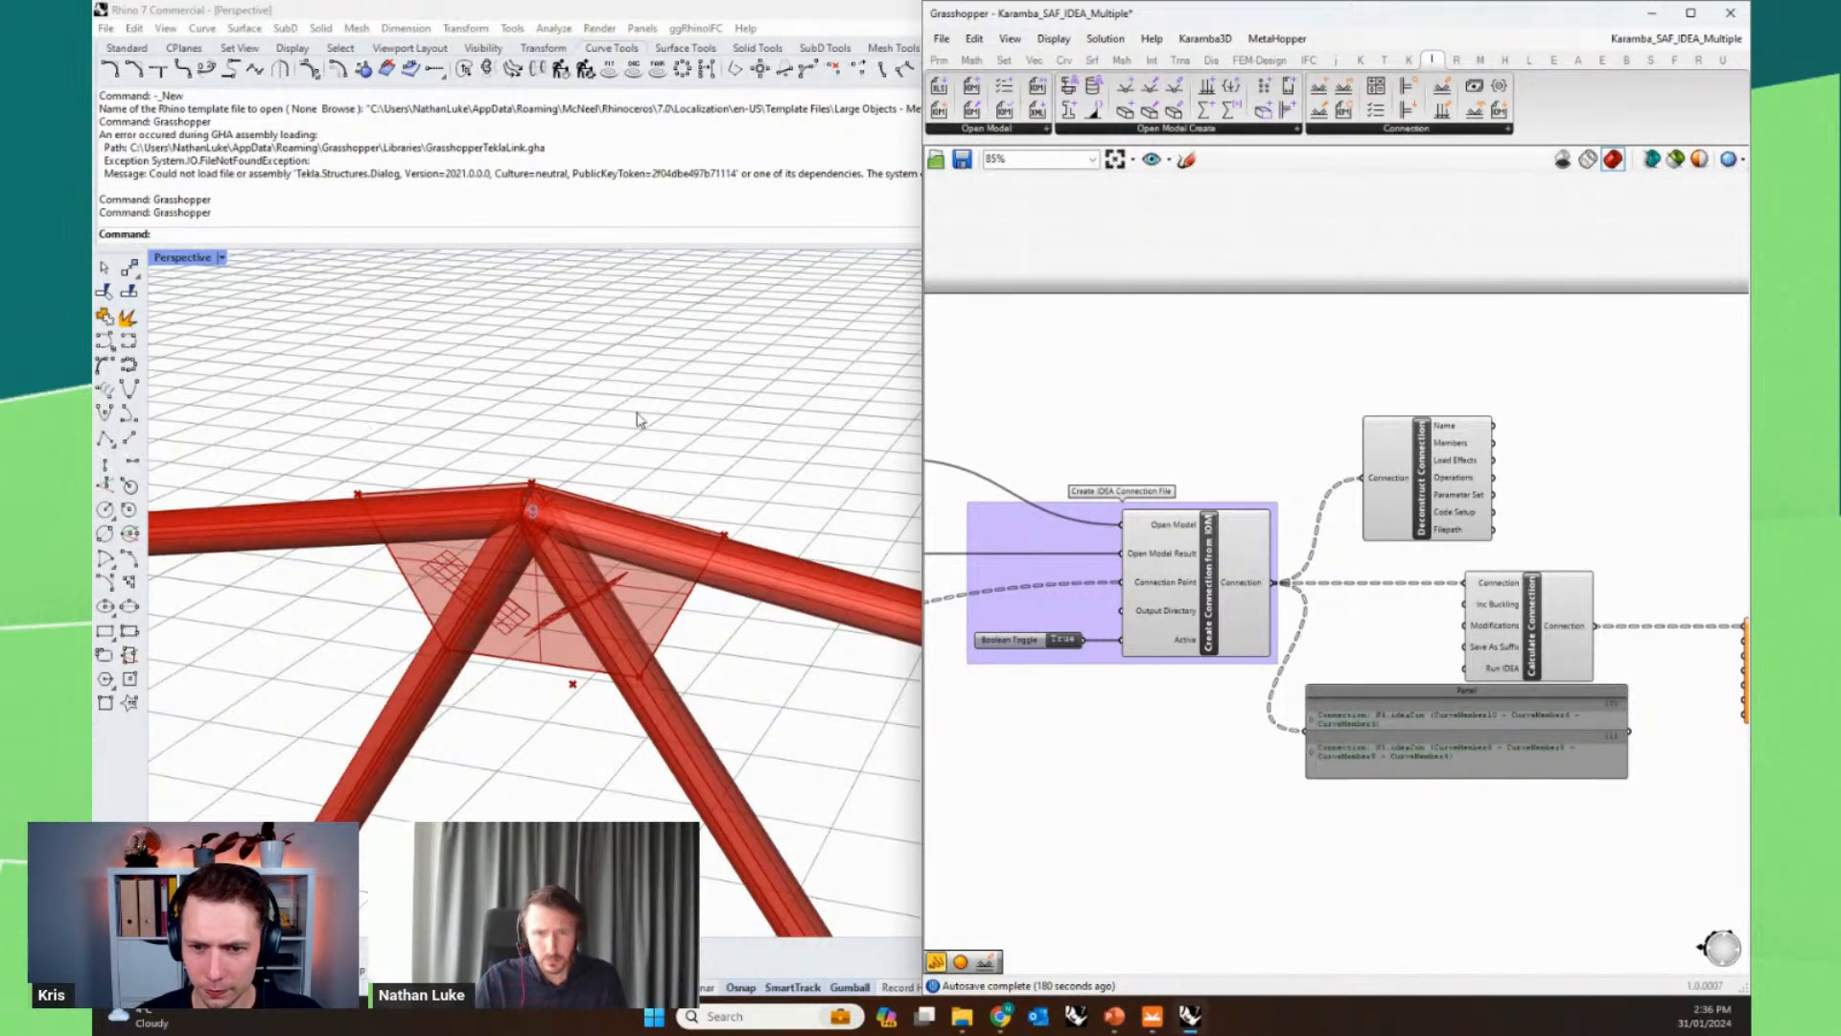
# - Examine the truss's upper-chord gusset plate joints and its end nodes in the Rhino viewport alongside the Grasshopper definition
pyautogui.scroll(-3, 700, 435)
pyautogui.scroll(-1, 677, 443)
pyautogui.scroll(-6, 1279, 423)
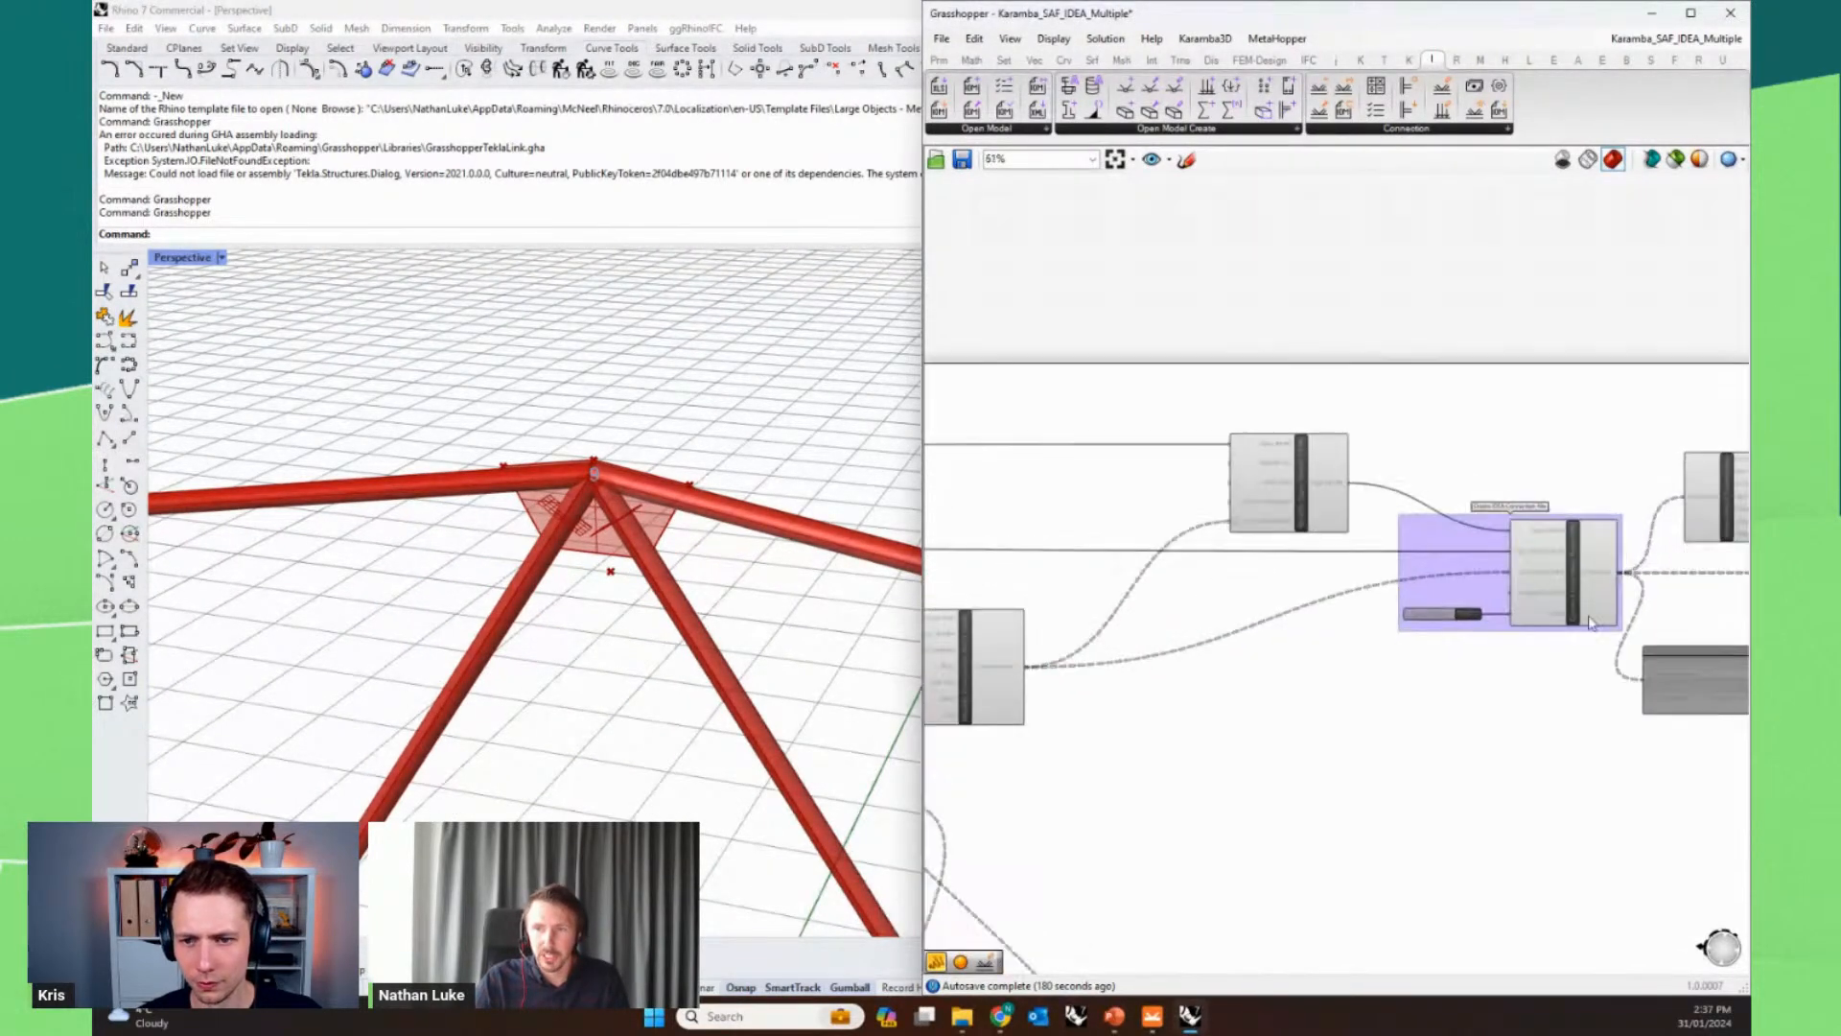
pyautogui.scroll(5, 1660, 566)
pyautogui.scroll(-5, 1393, 618)
pyautogui.scroll(2, 1369, 575)
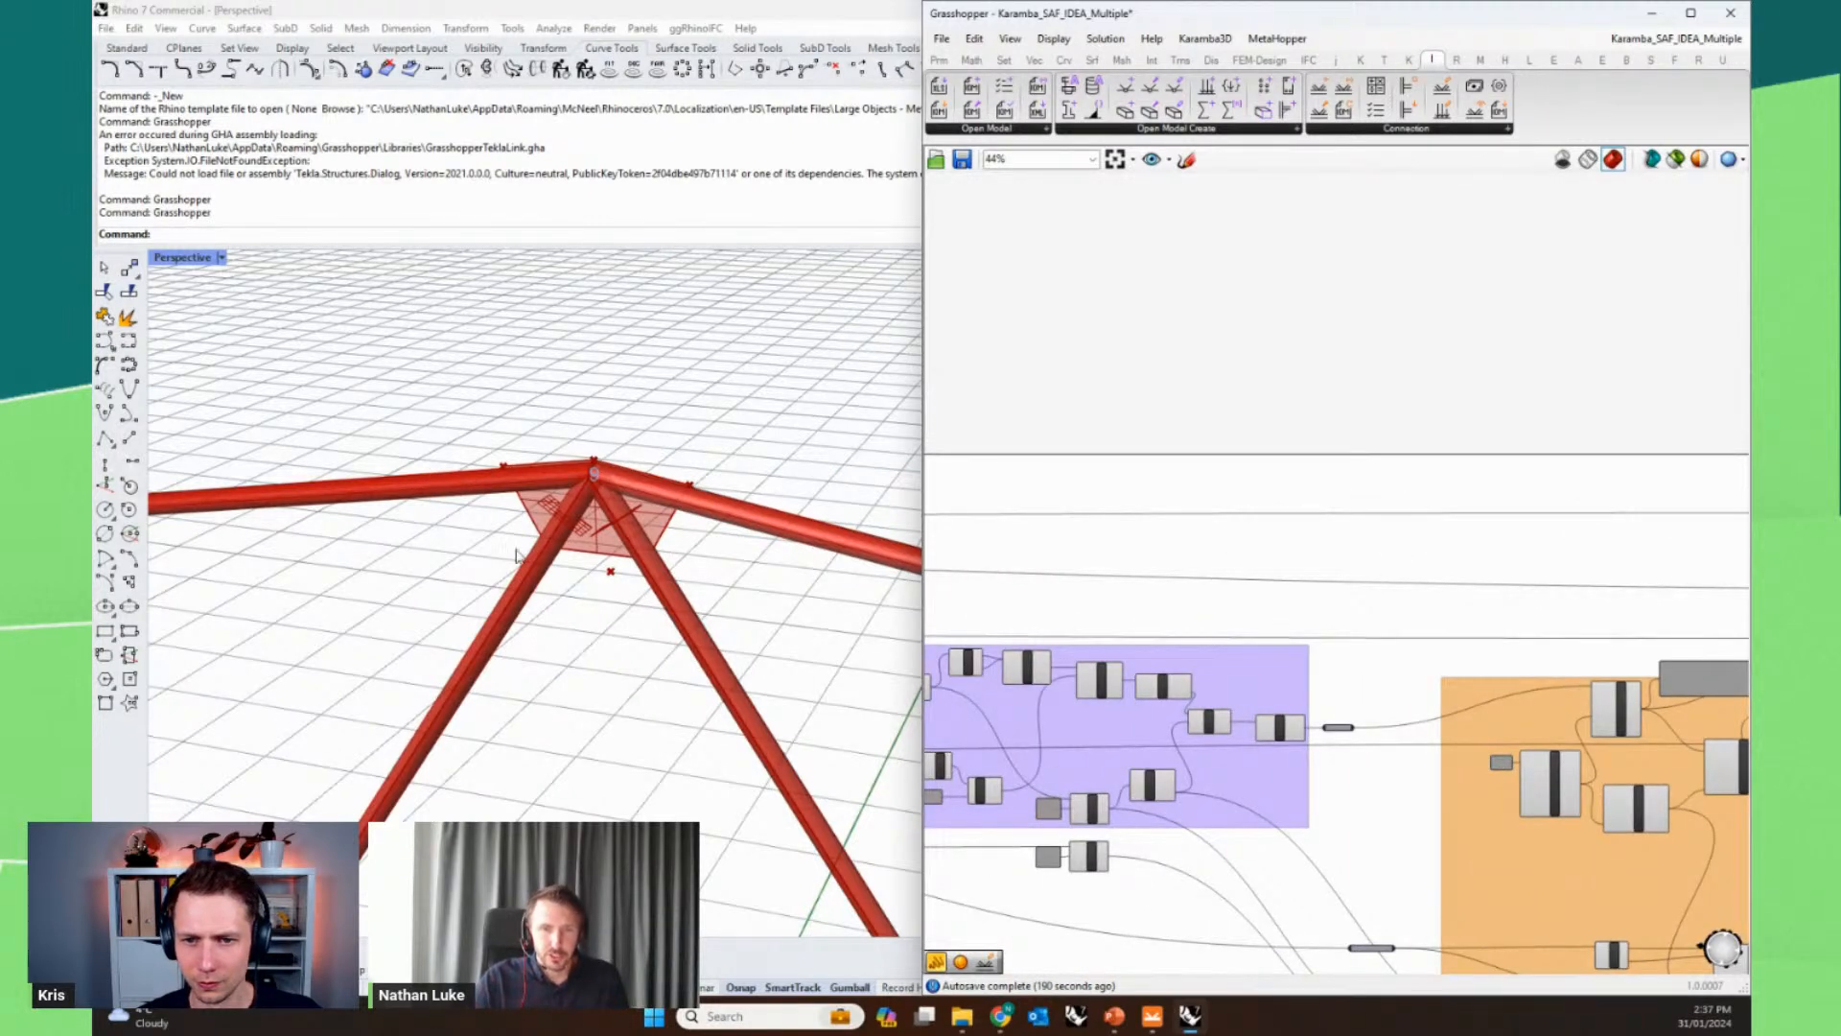
pyautogui.scroll(-3, 523, 552)
pyautogui.scroll(3, 212, 535)
pyautogui.scroll(3, 212, 535)
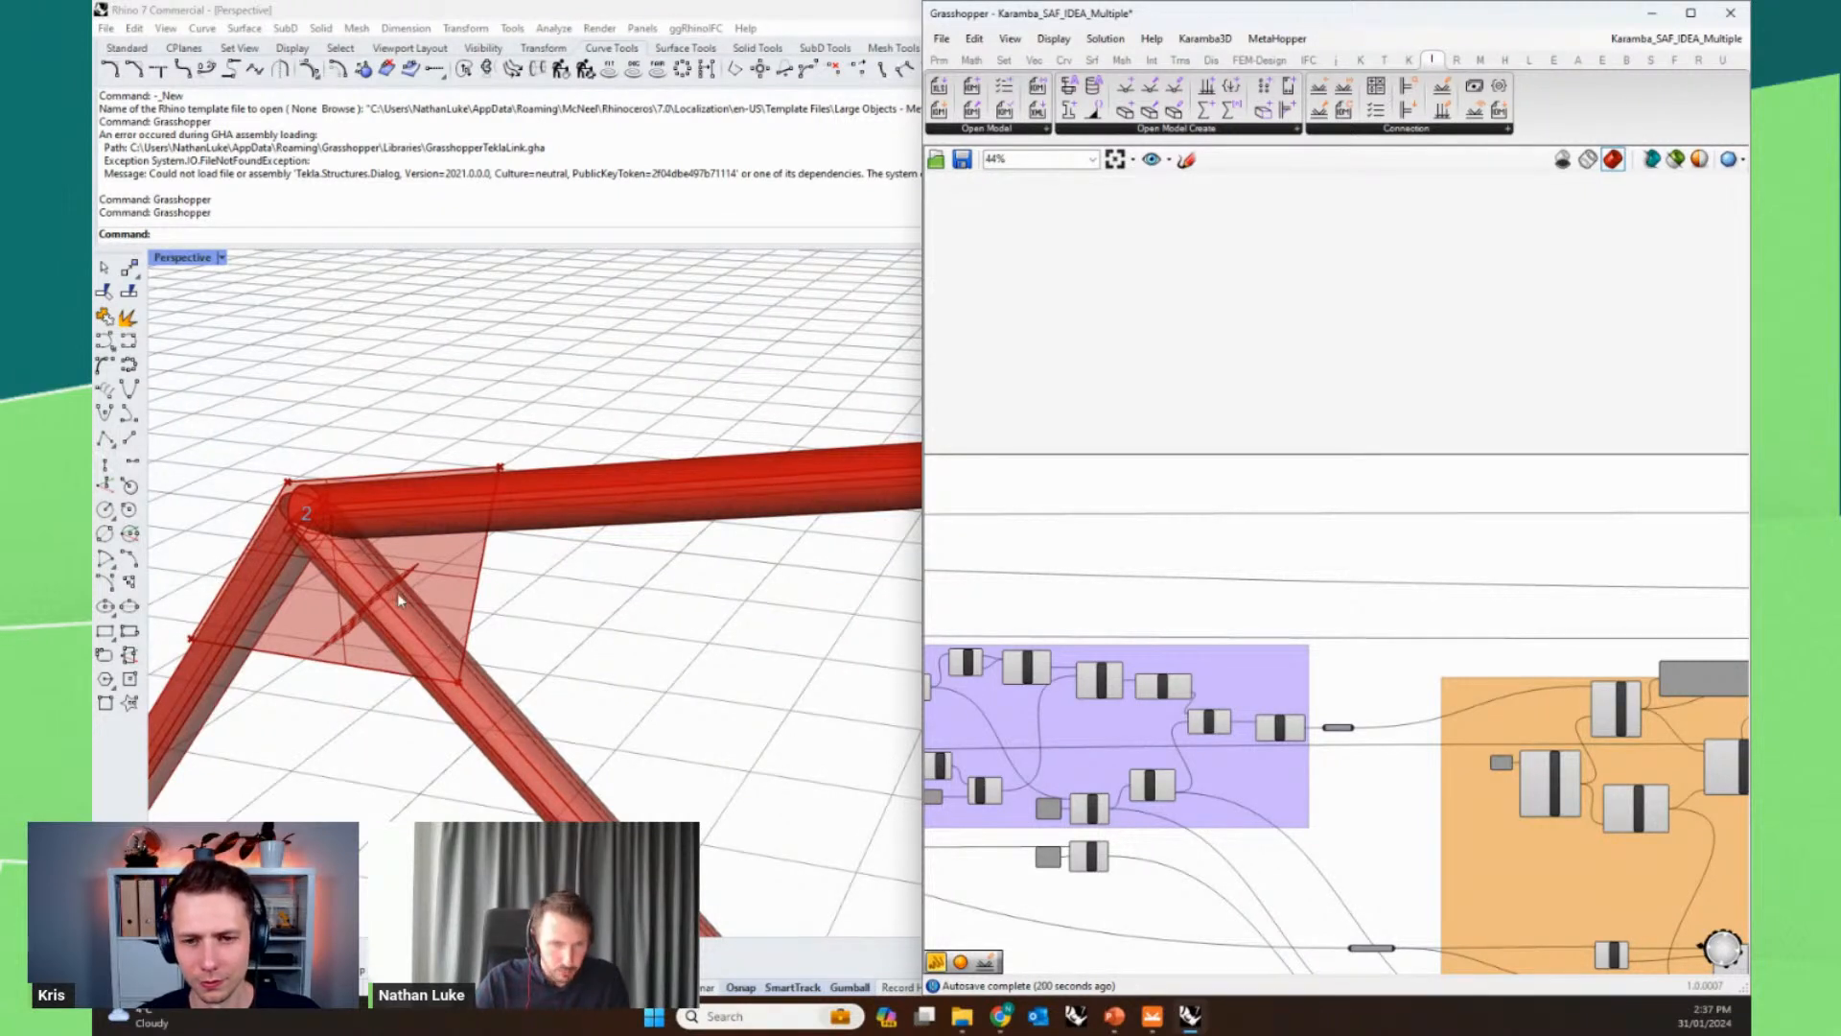
pyautogui.scroll(-2, 305, 566)
pyautogui.scroll(-4, 305, 565)
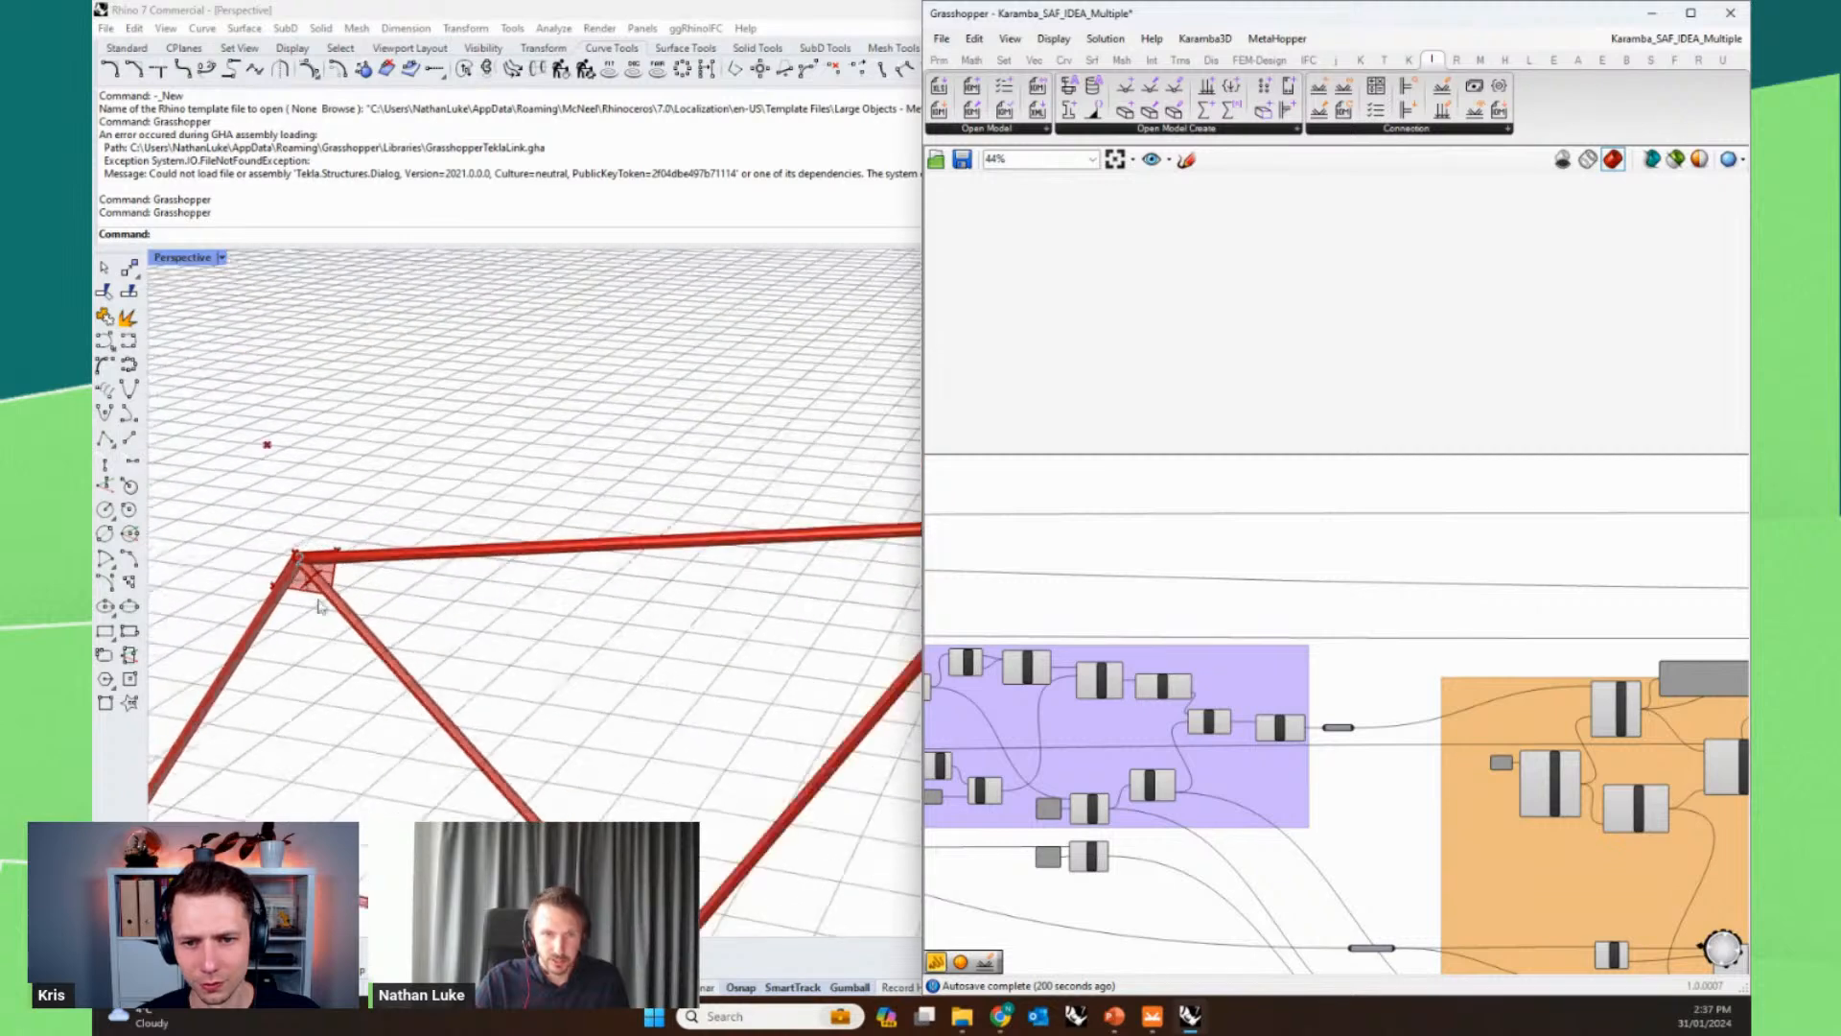
pyautogui.scroll(2, 757, 651)
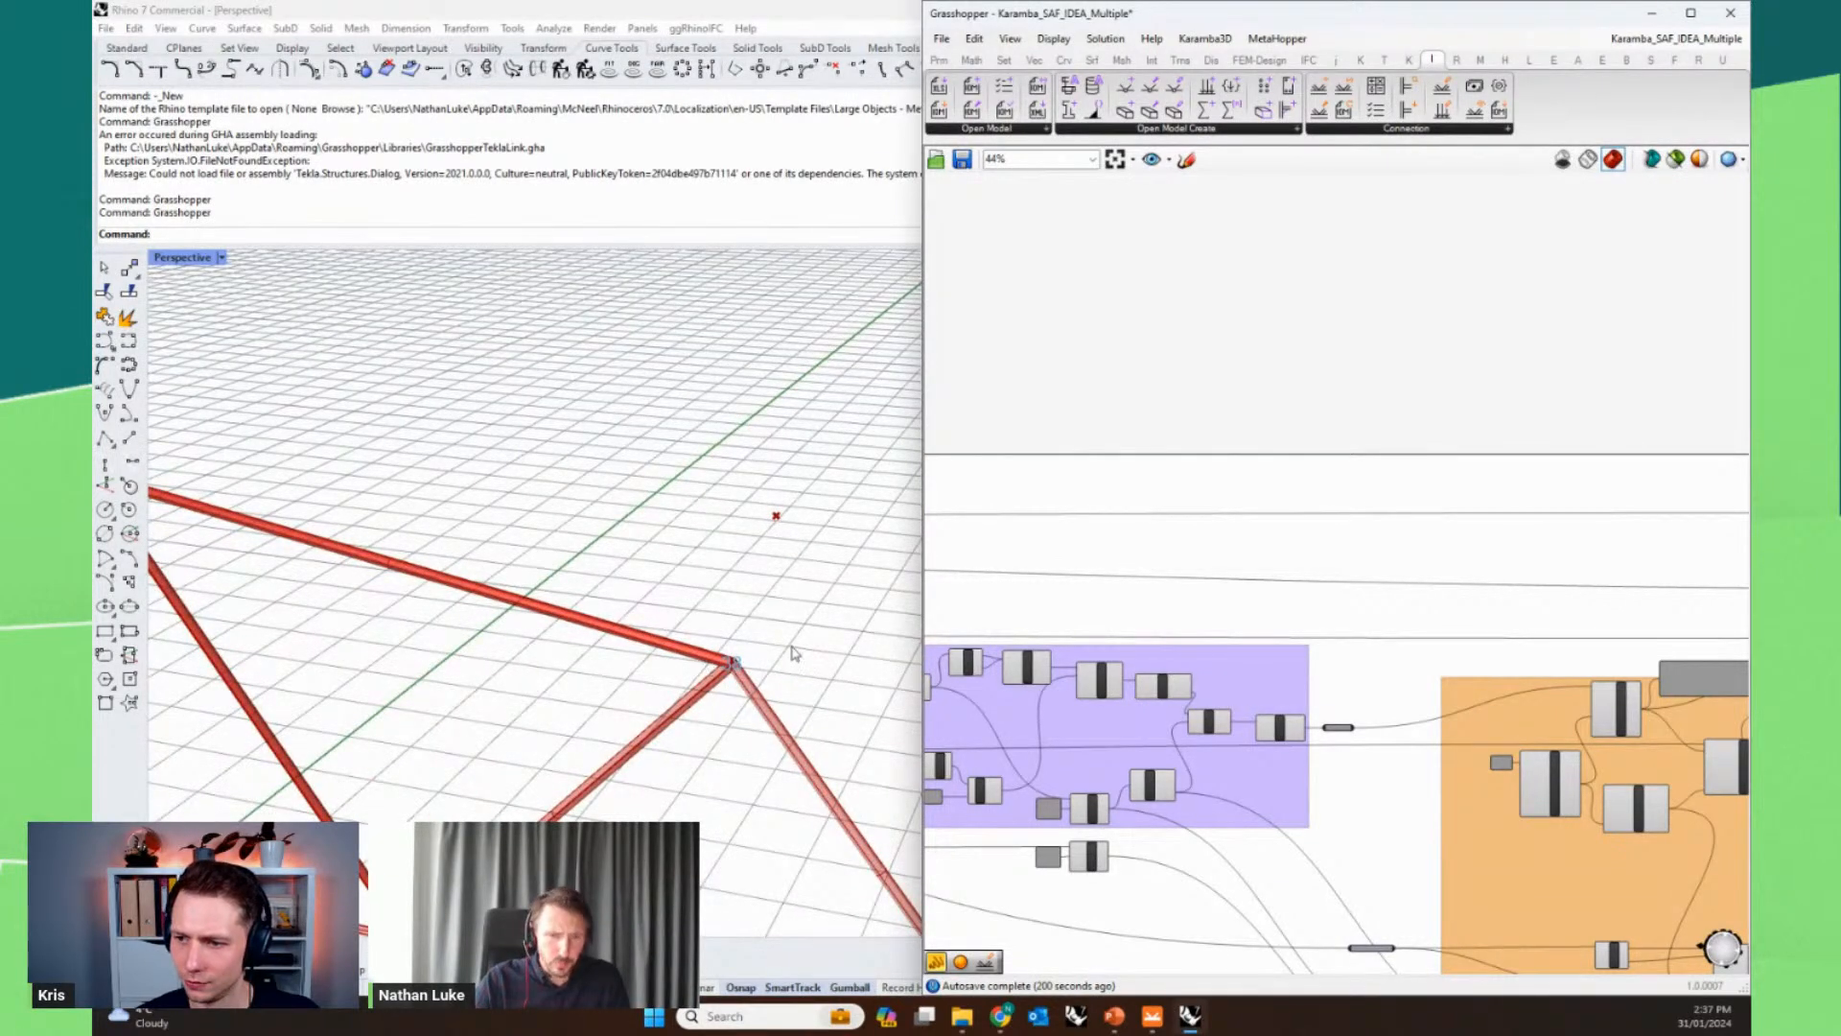
pyautogui.scroll(-3, 815, 585)
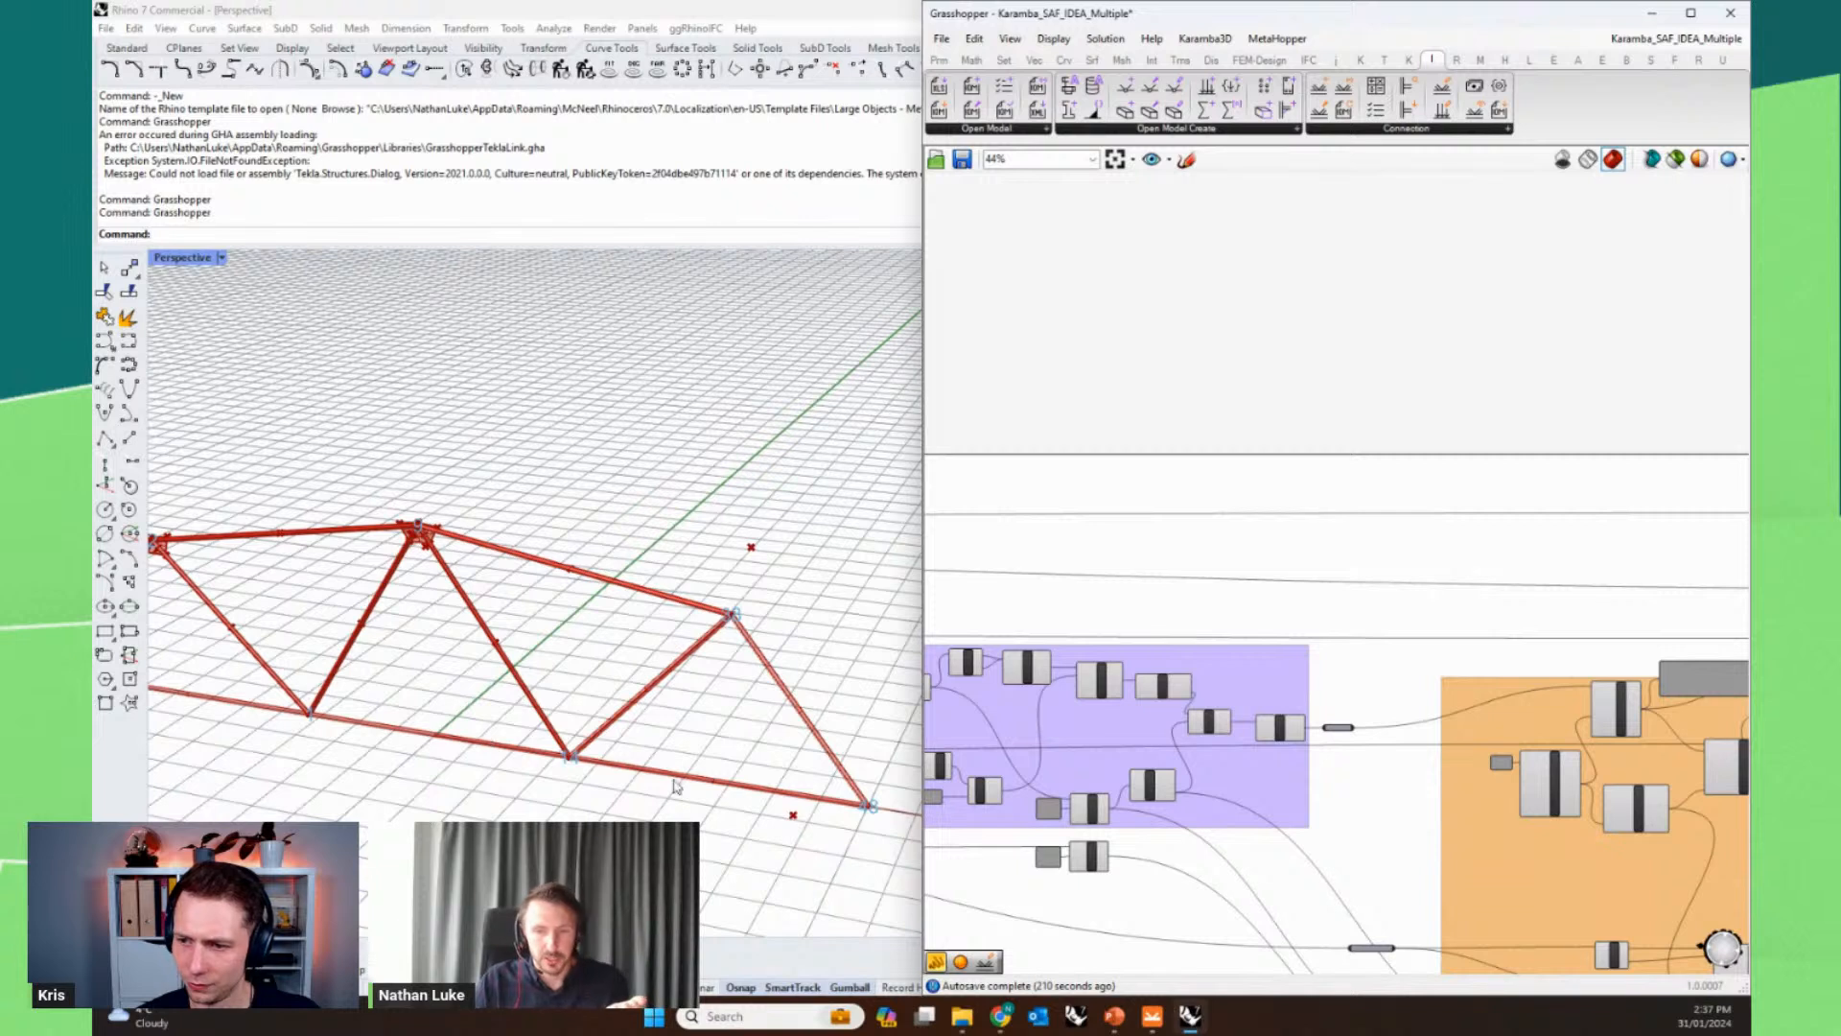
pyautogui.moveTo(1017, 1022)
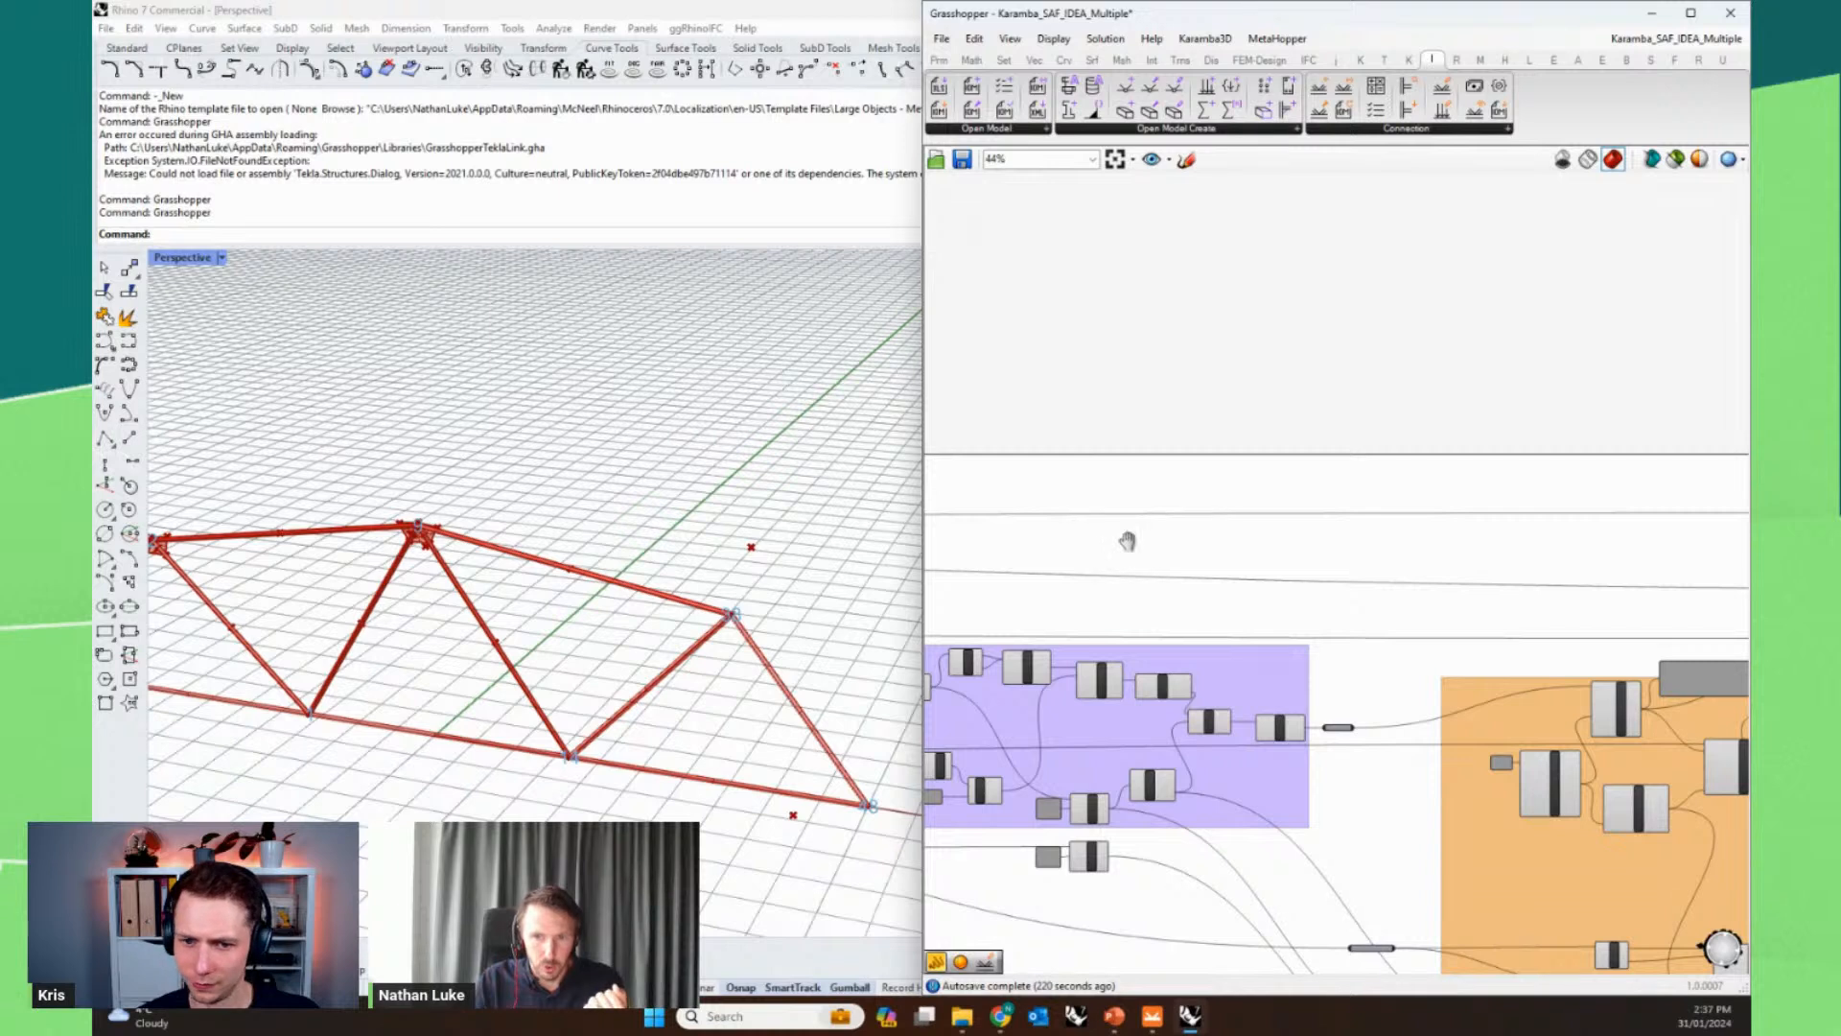
pyautogui.moveTo(1127, 541); pyautogui.dragTo(1278, 549, button='right')
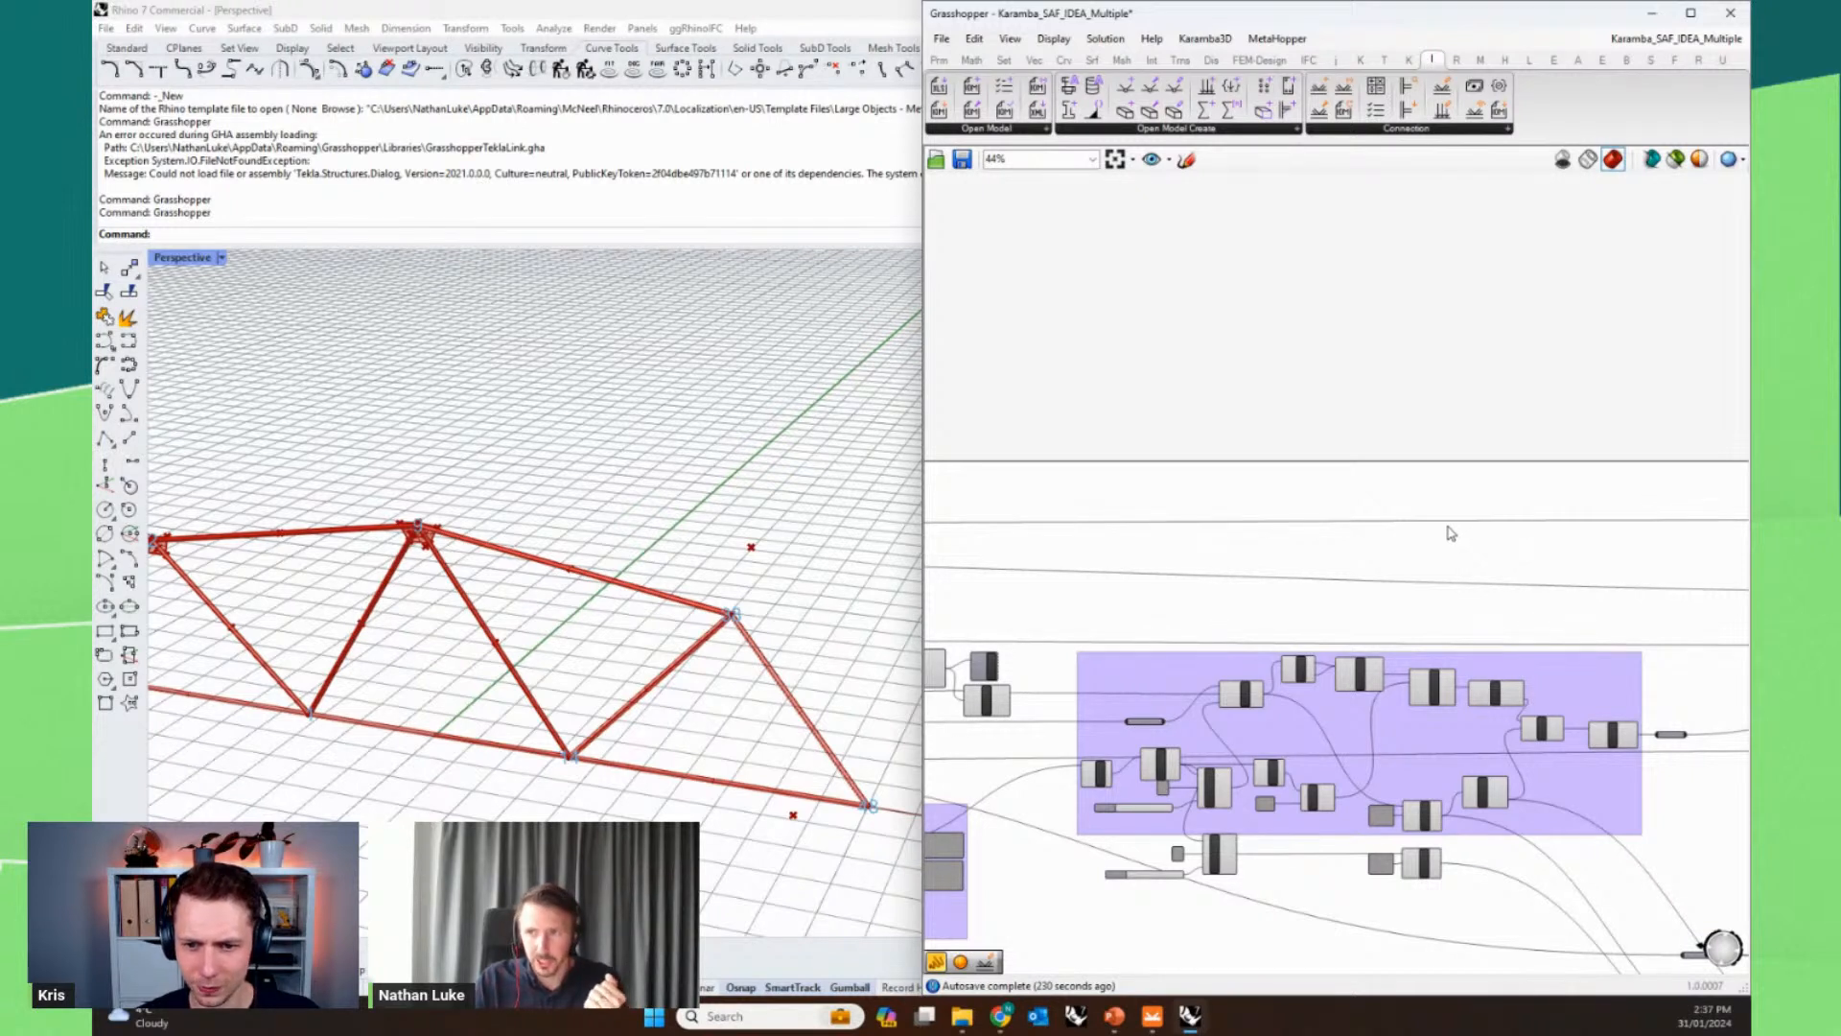
pyautogui.moveTo(1115, 1024)
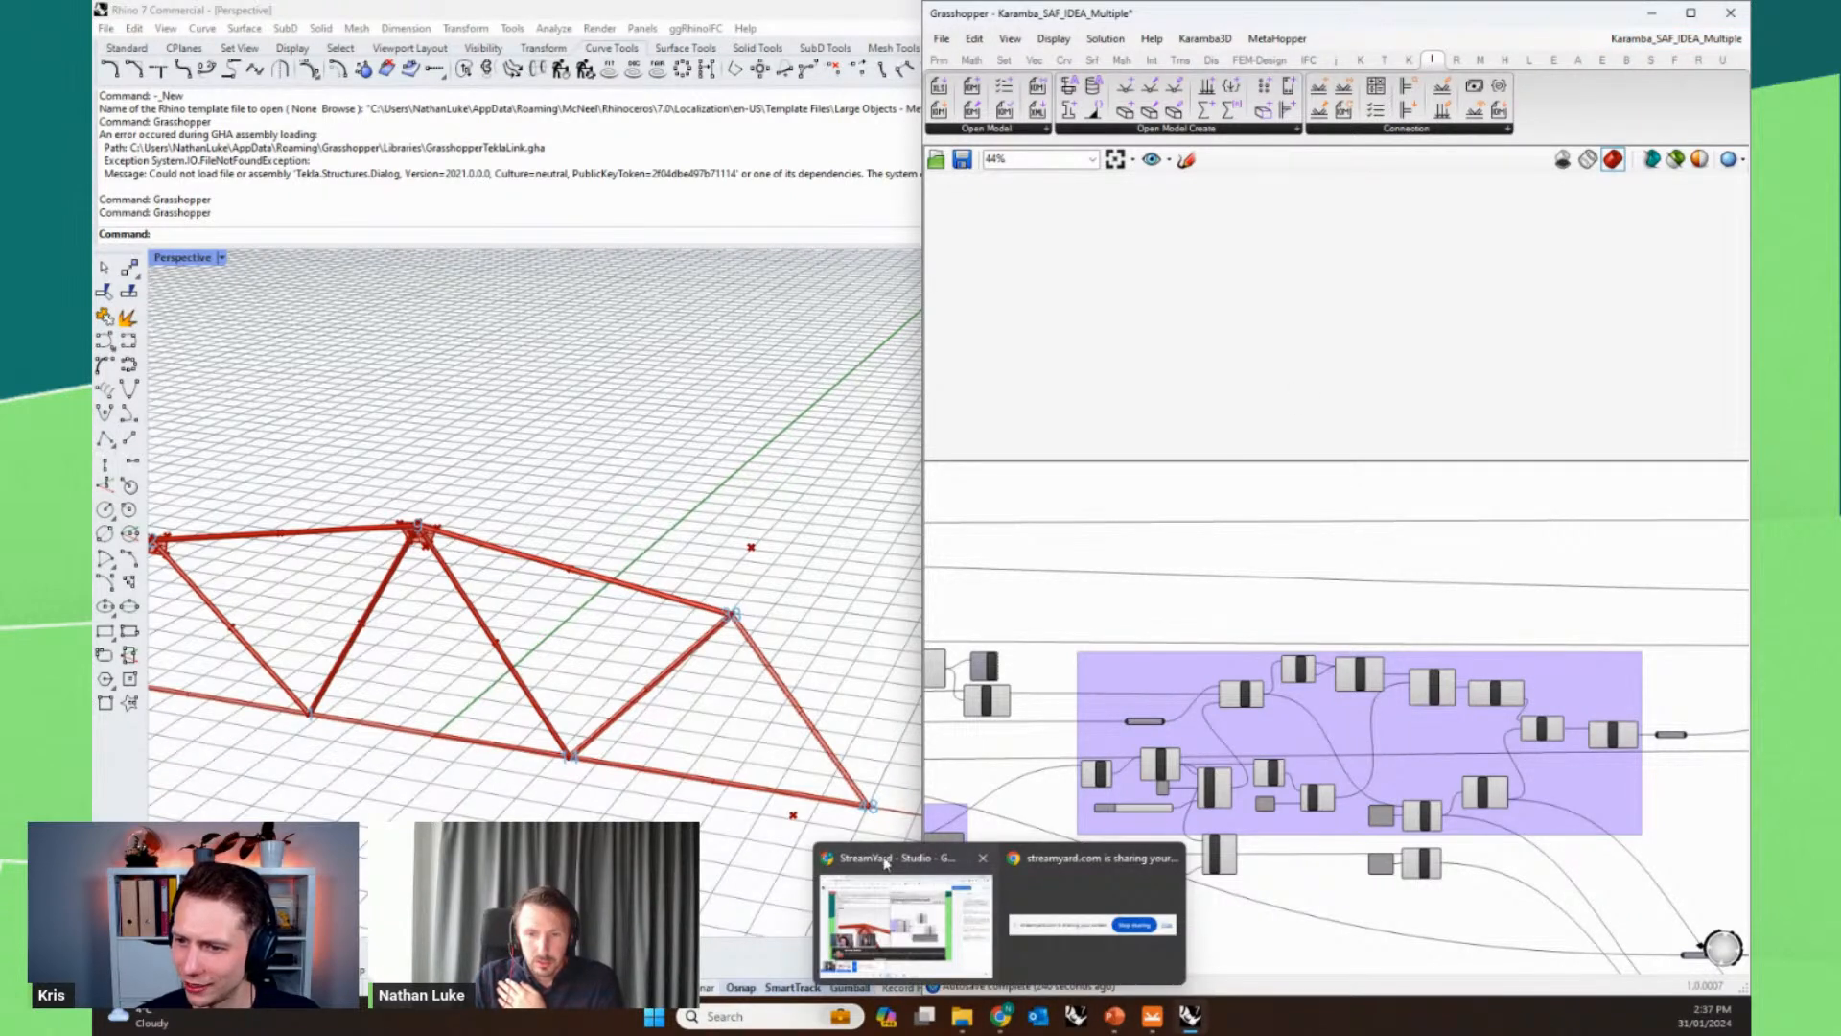
pyautogui.click(885, 863)
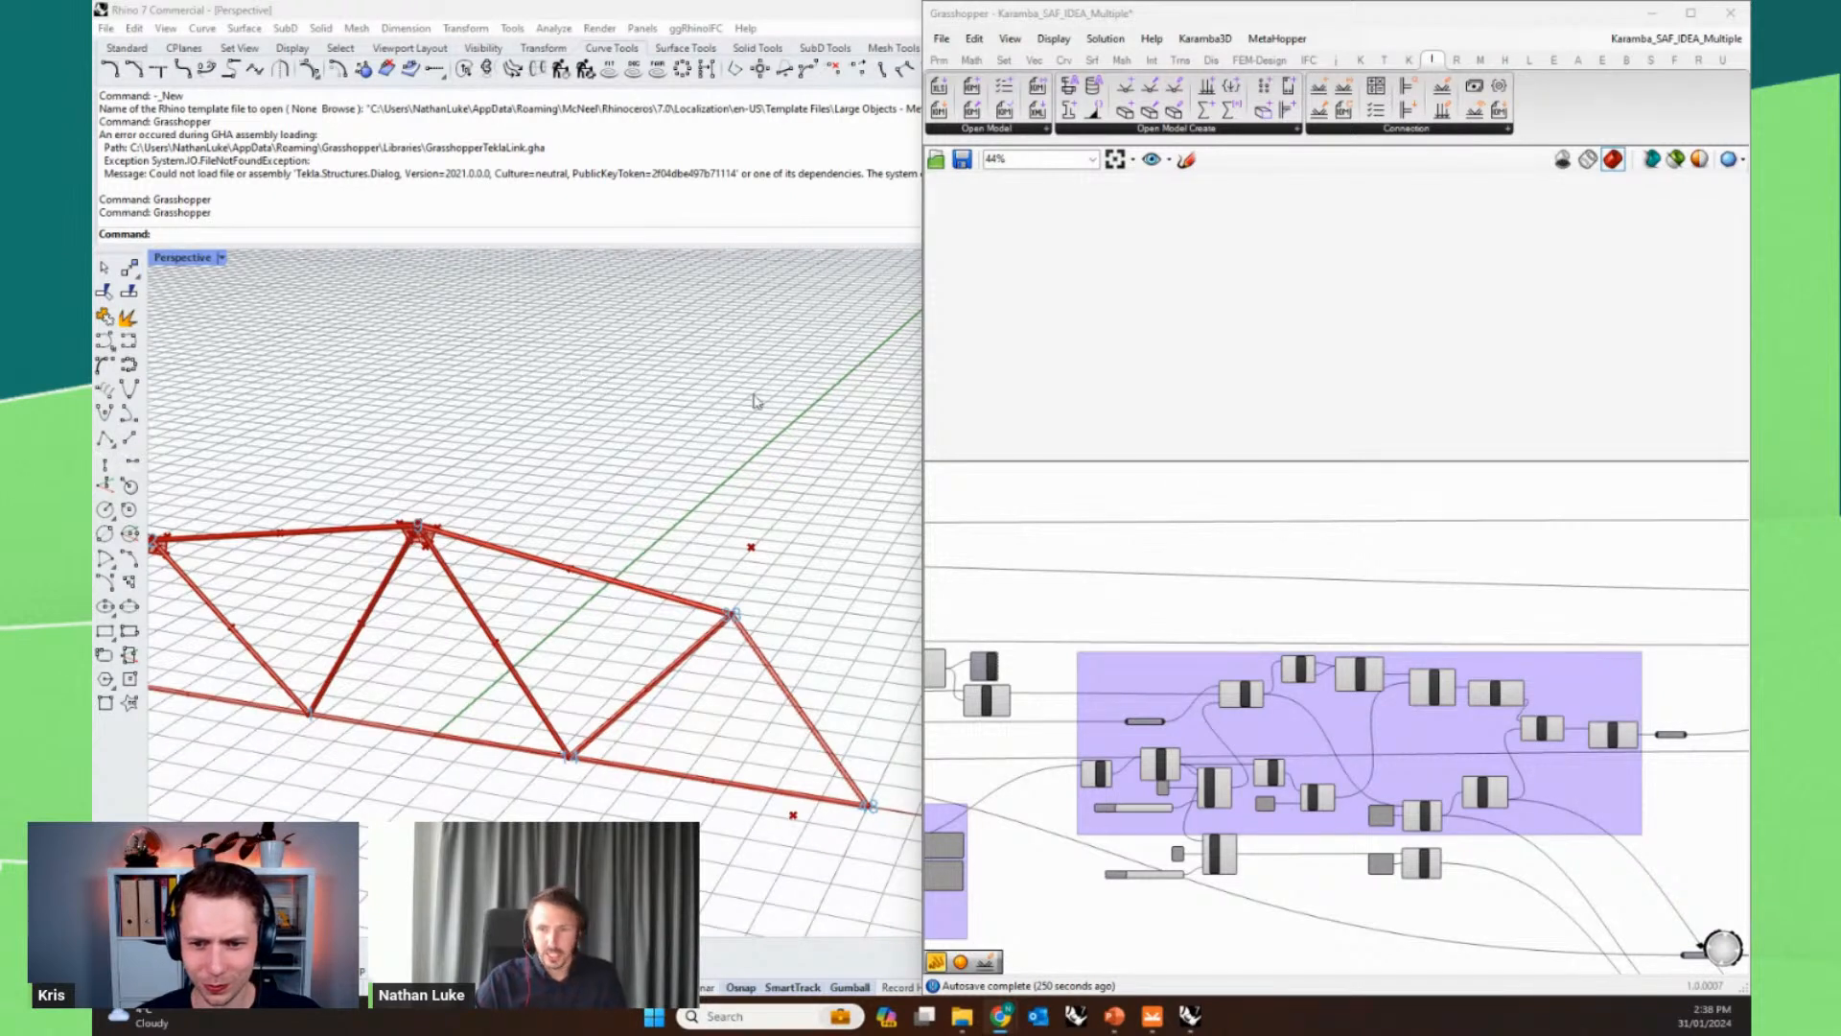
pyautogui.moveTo(1352, 493); pyautogui.dragTo(1290, 489, button='right')
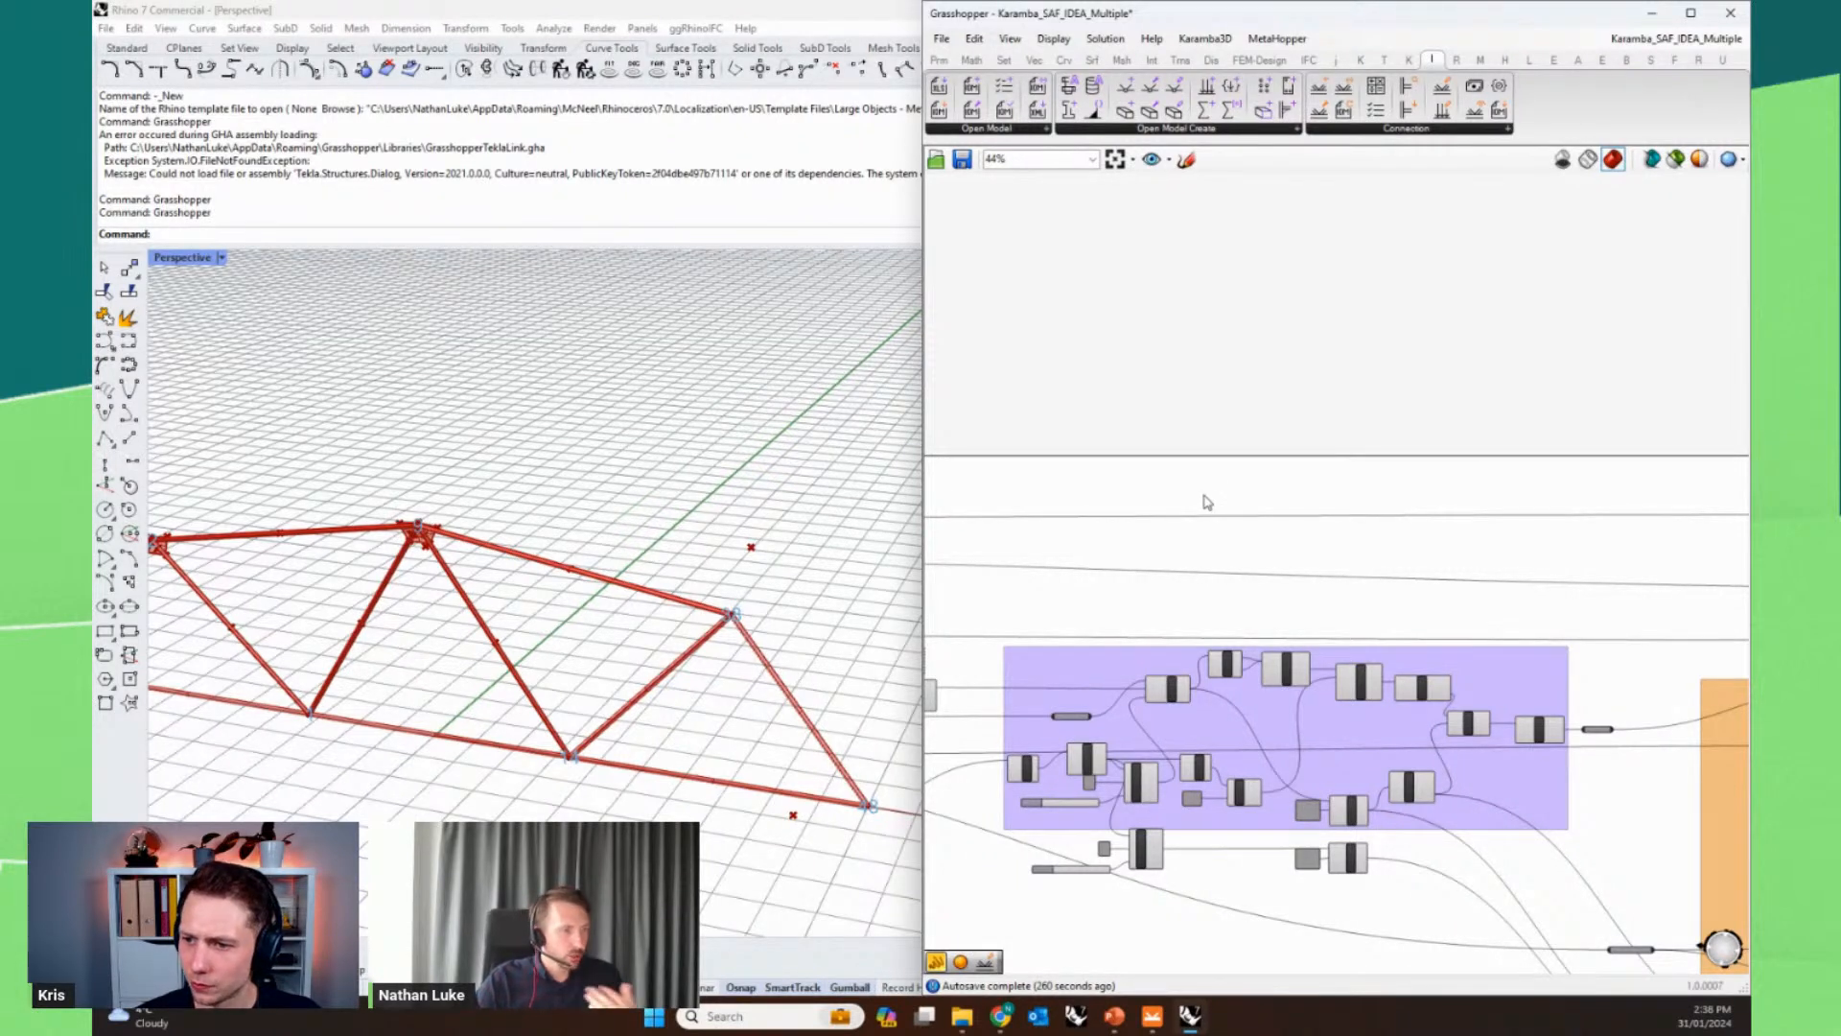
# - Switch to the "Create operations for spatial connection" Grasshopper definition and view its tubular node up close in Rhino
pyautogui.click(1632, 39)
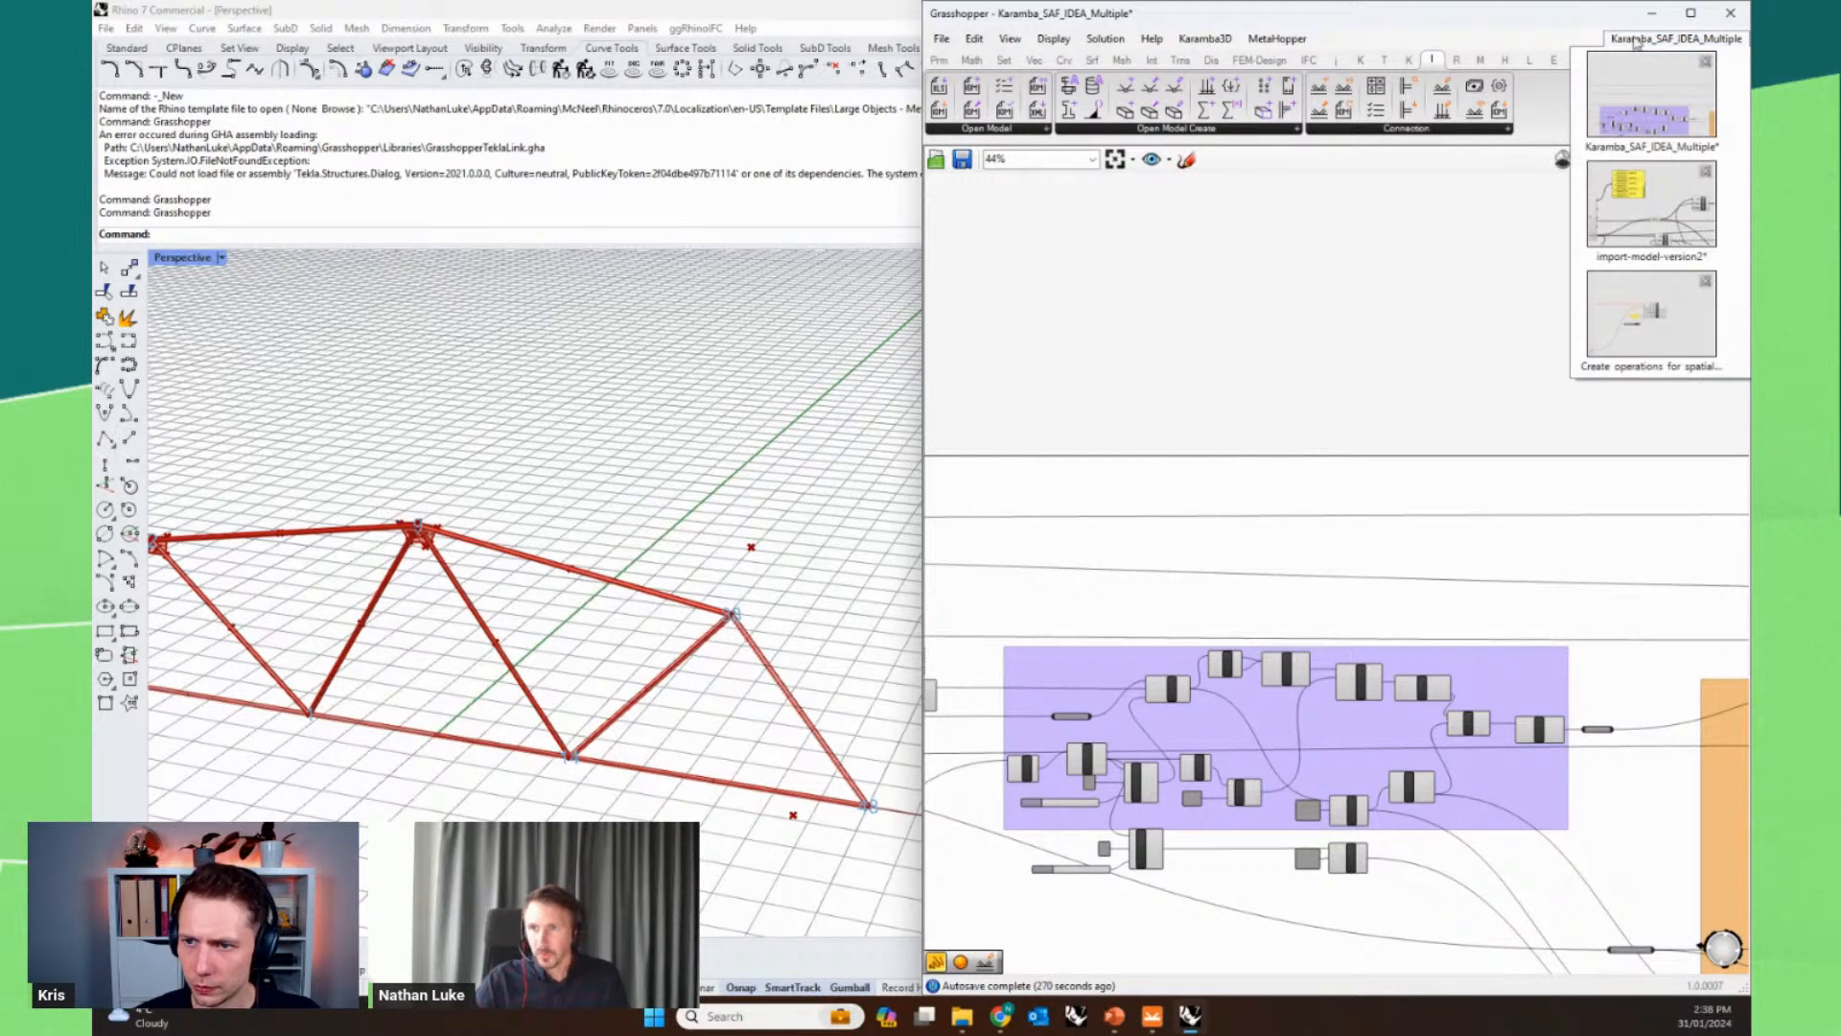
pyautogui.click(1631, 296)
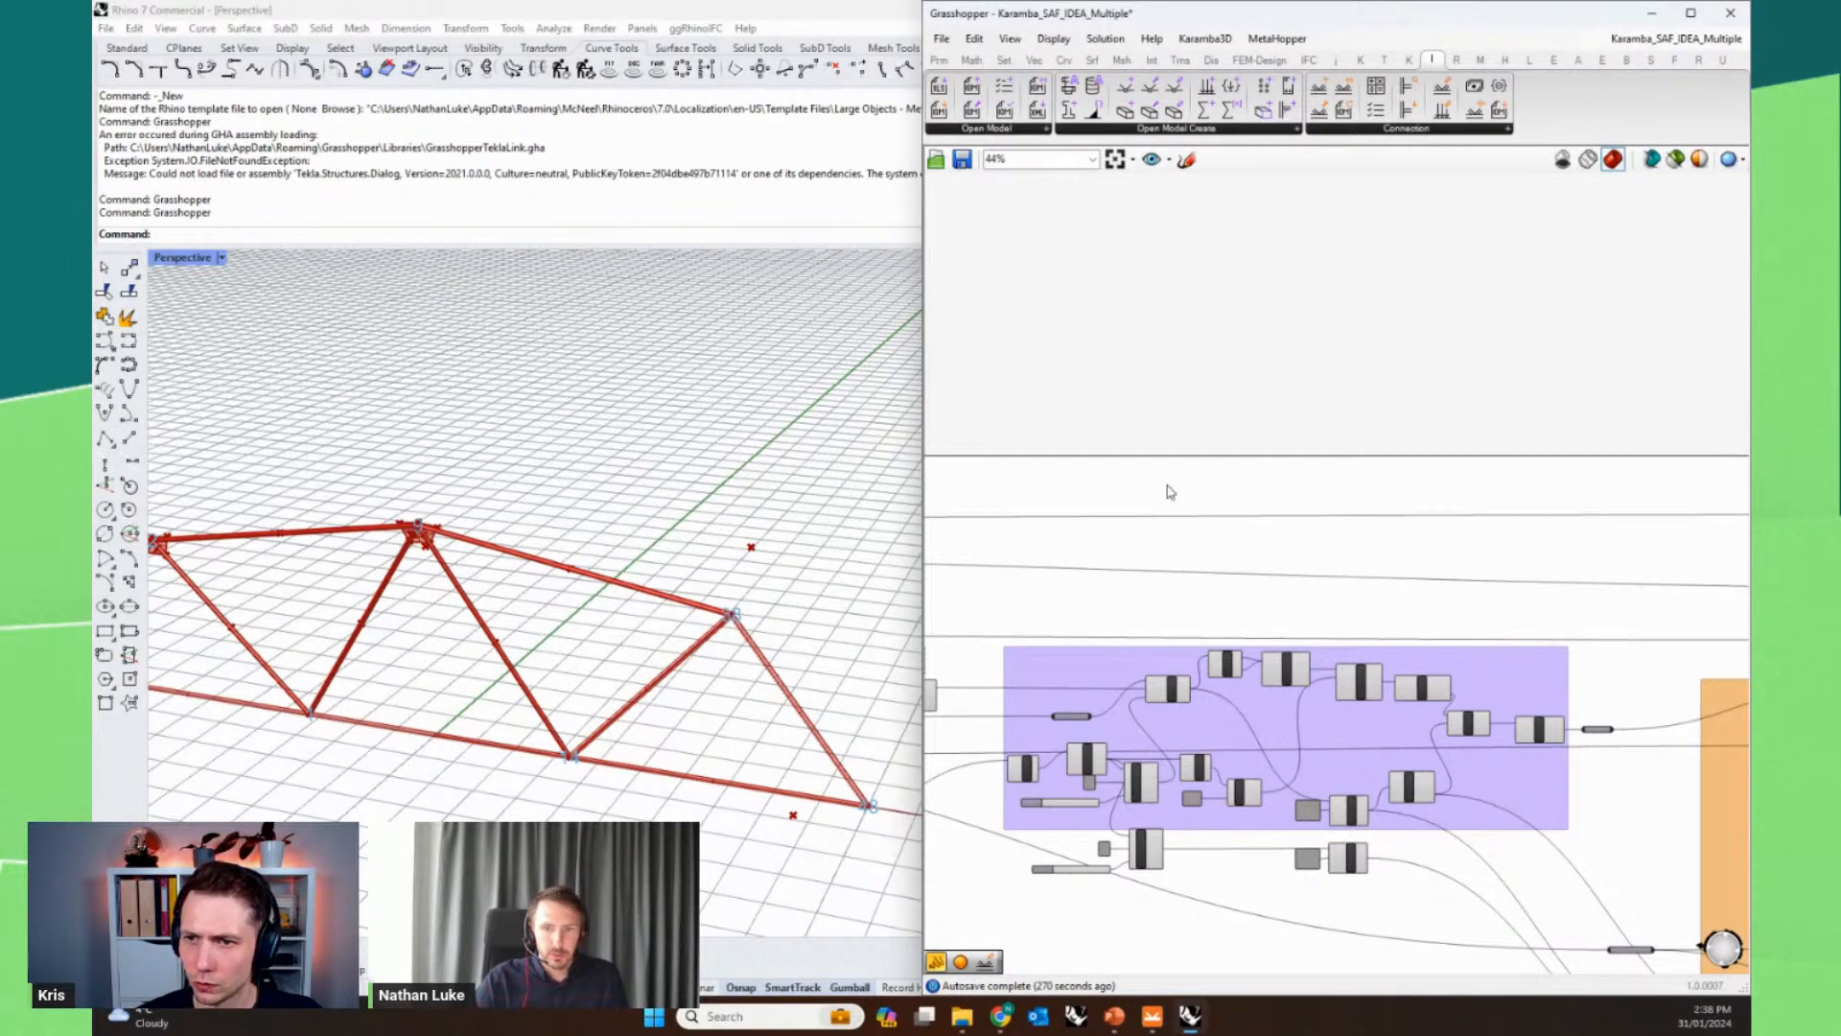
pyautogui.scroll(5, 406, 814)
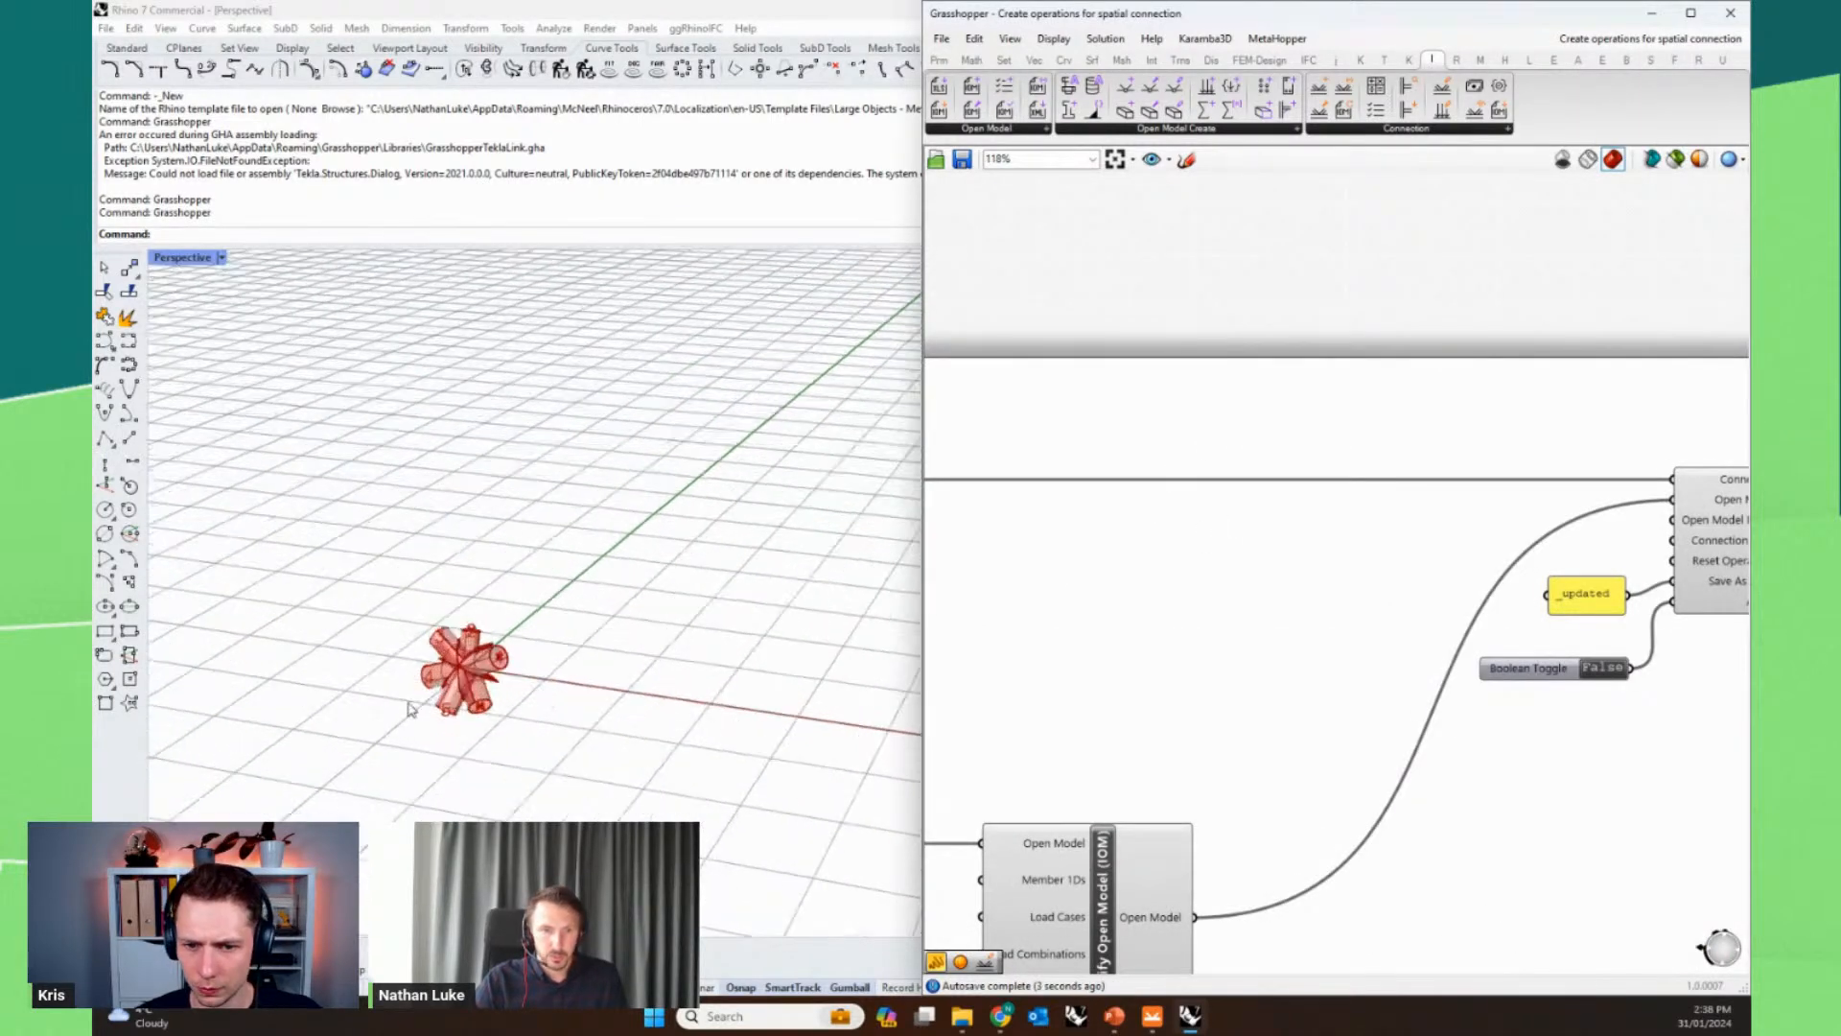
pyautogui.scroll(2, 518, 672)
pyautogui.scroll(2, 369, 696)
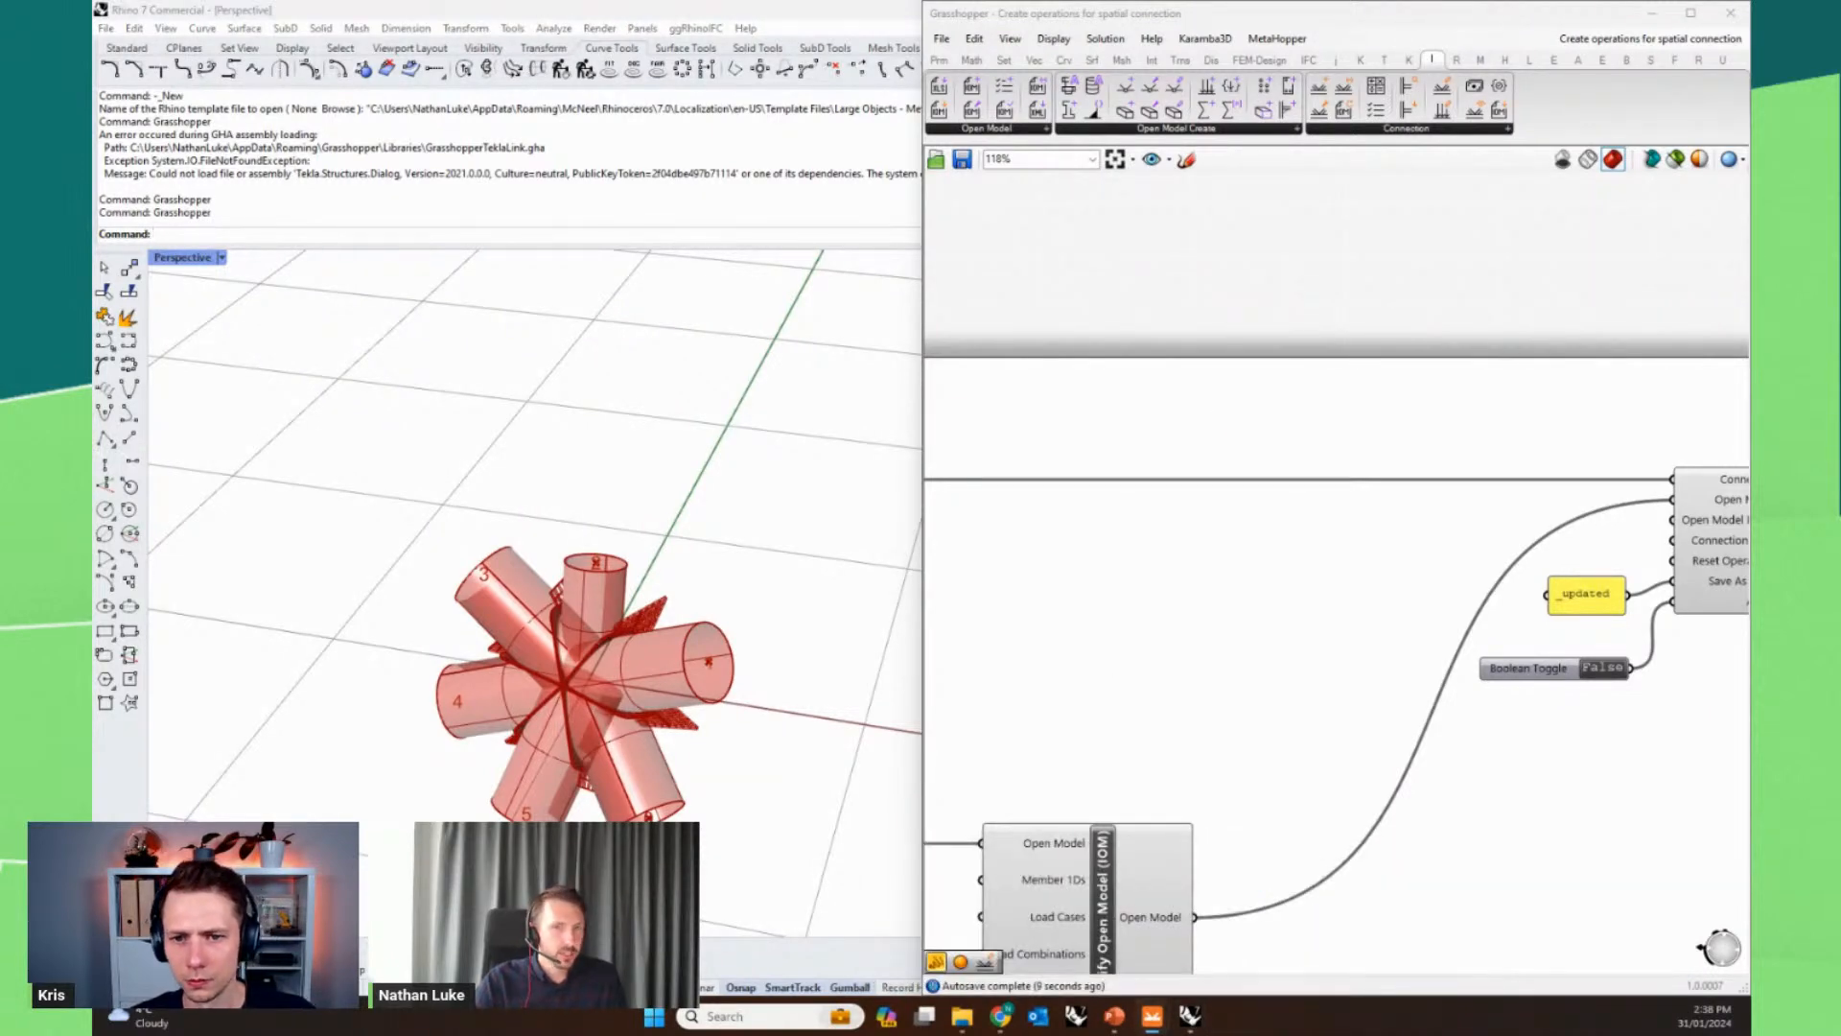
# - Switch to the Node 41 connection in IDEA StatiCa, inspect its six tubular members from another angle, and close it
pyautogui.moveTo(94, 187); pyautogui.dragTo(511, 2)
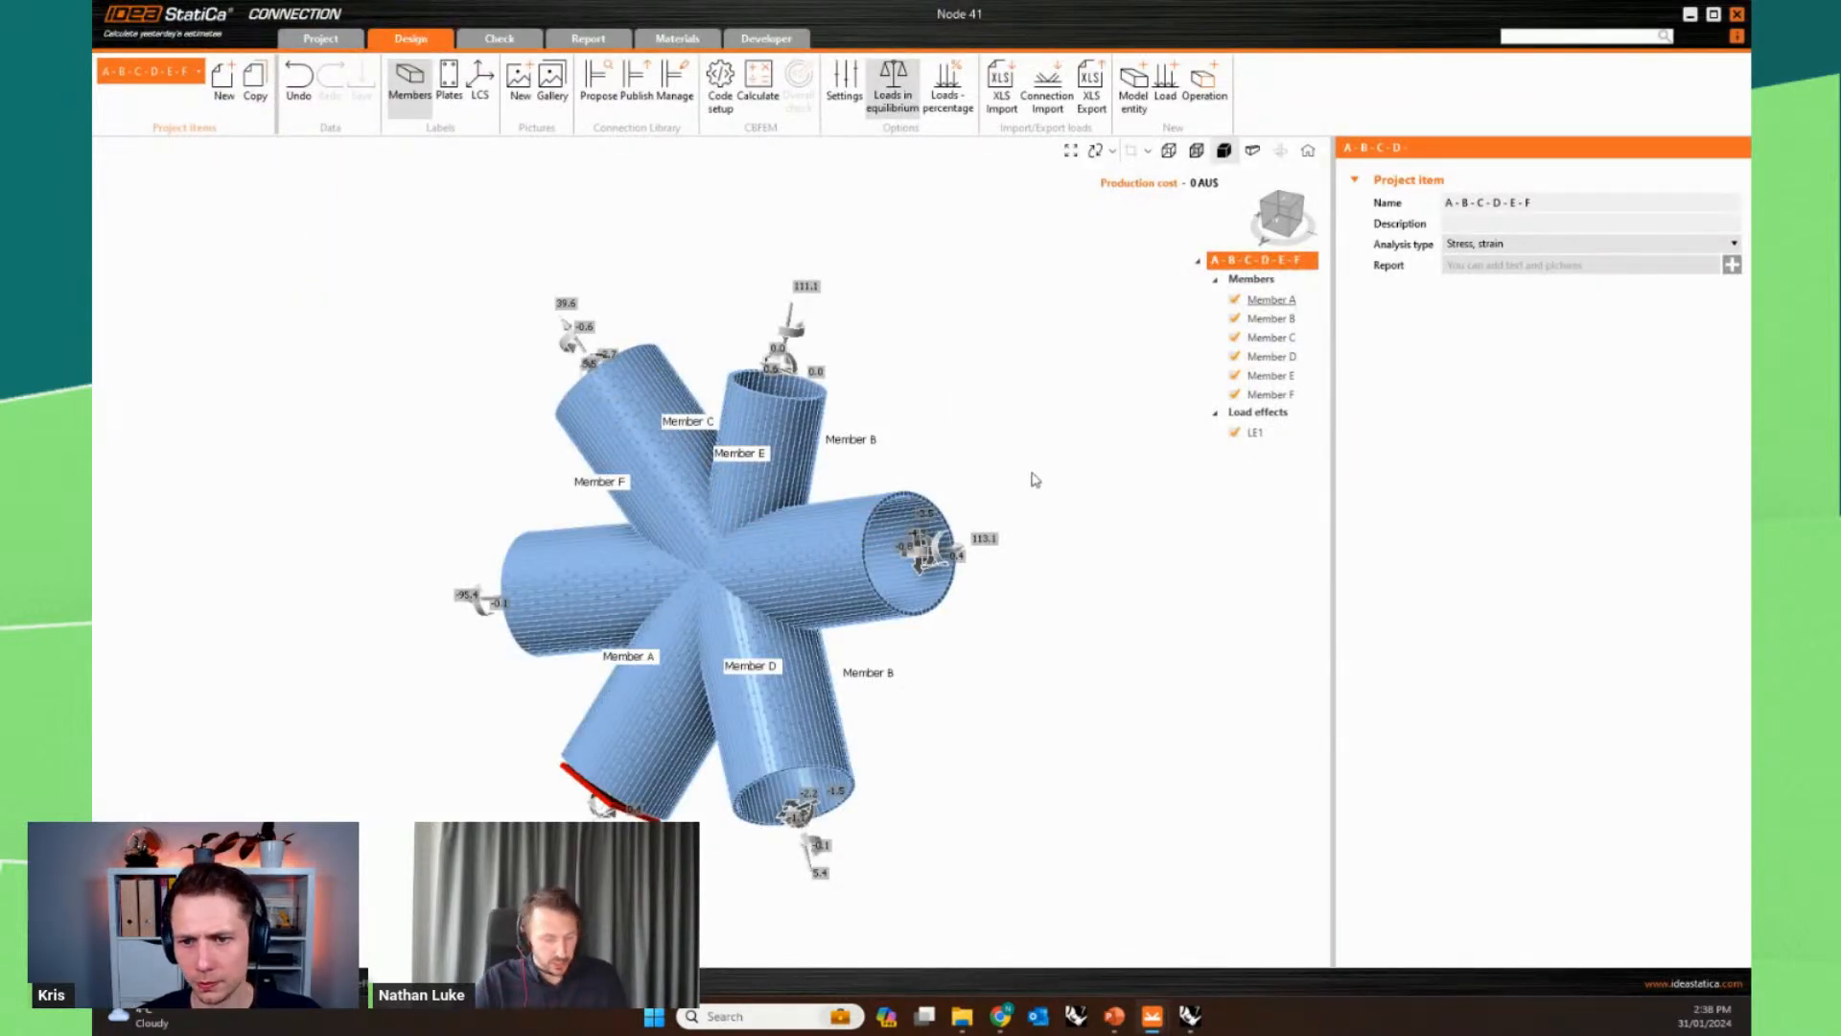
pyautogui.moveTo(1059, 493); pyautogui.dragTo(1049, 531, button='right')
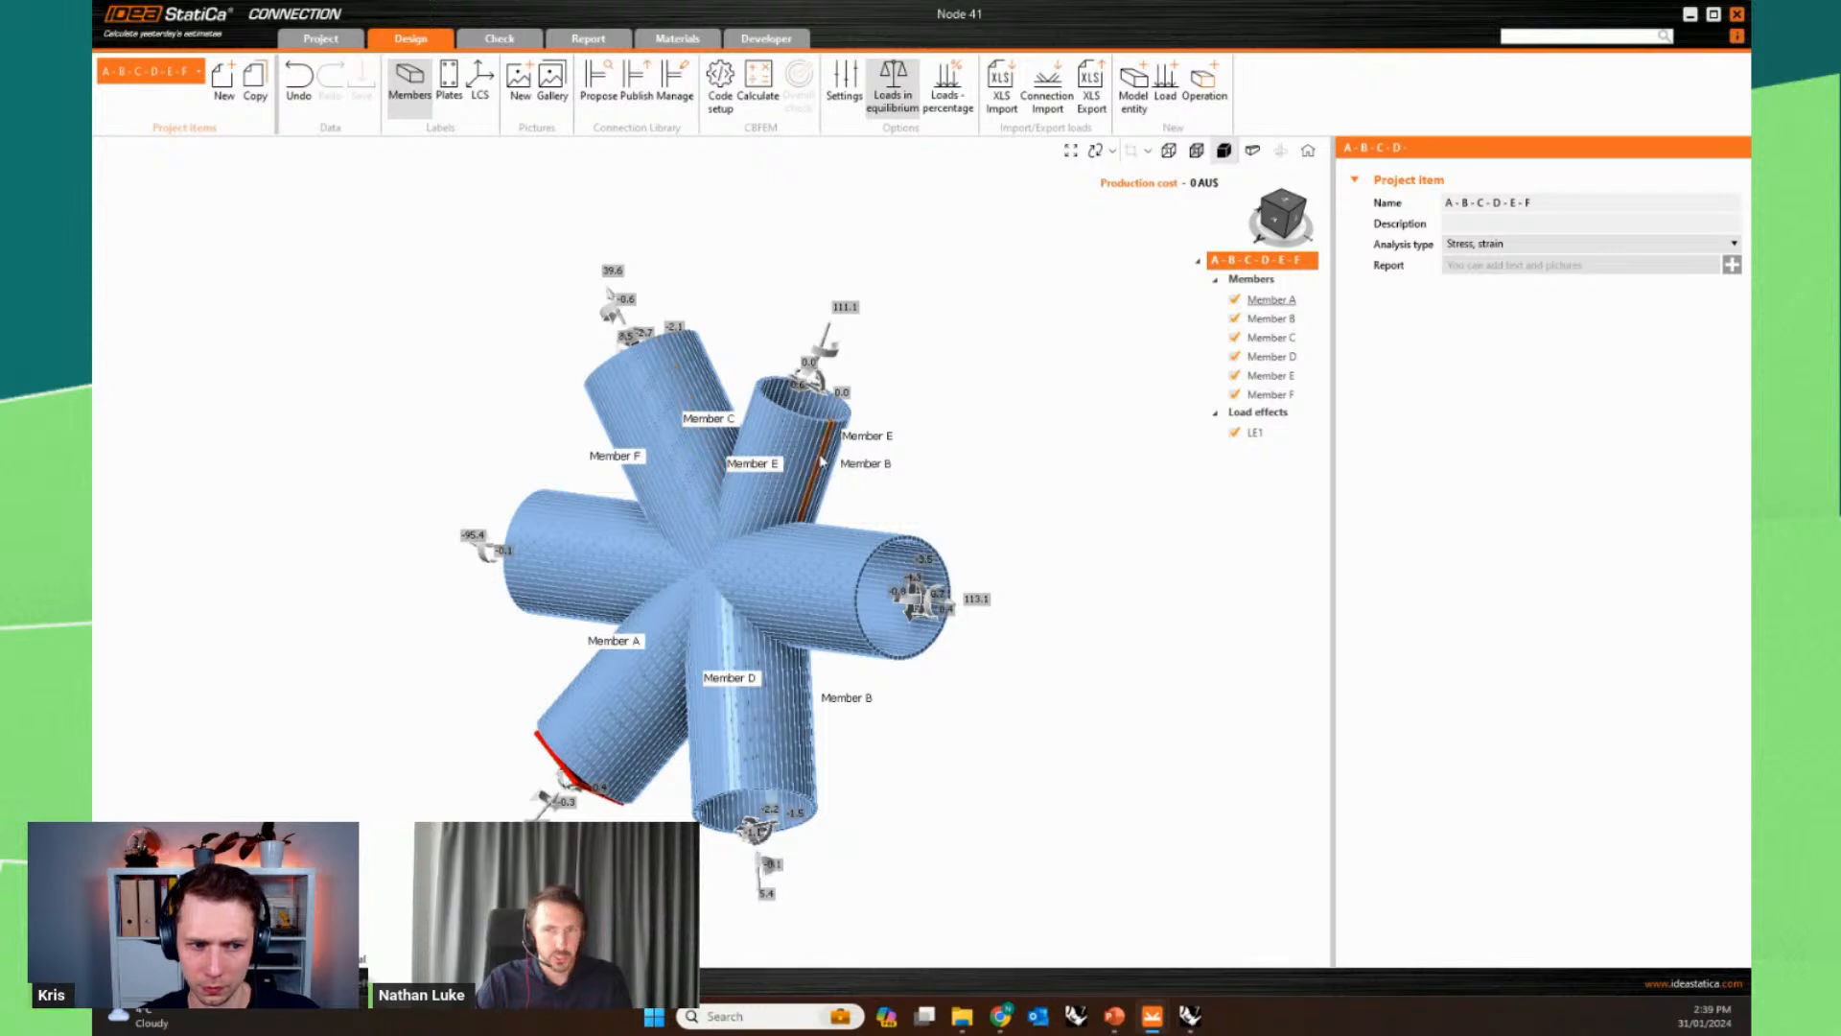
pyautogui.click(1736, 14)
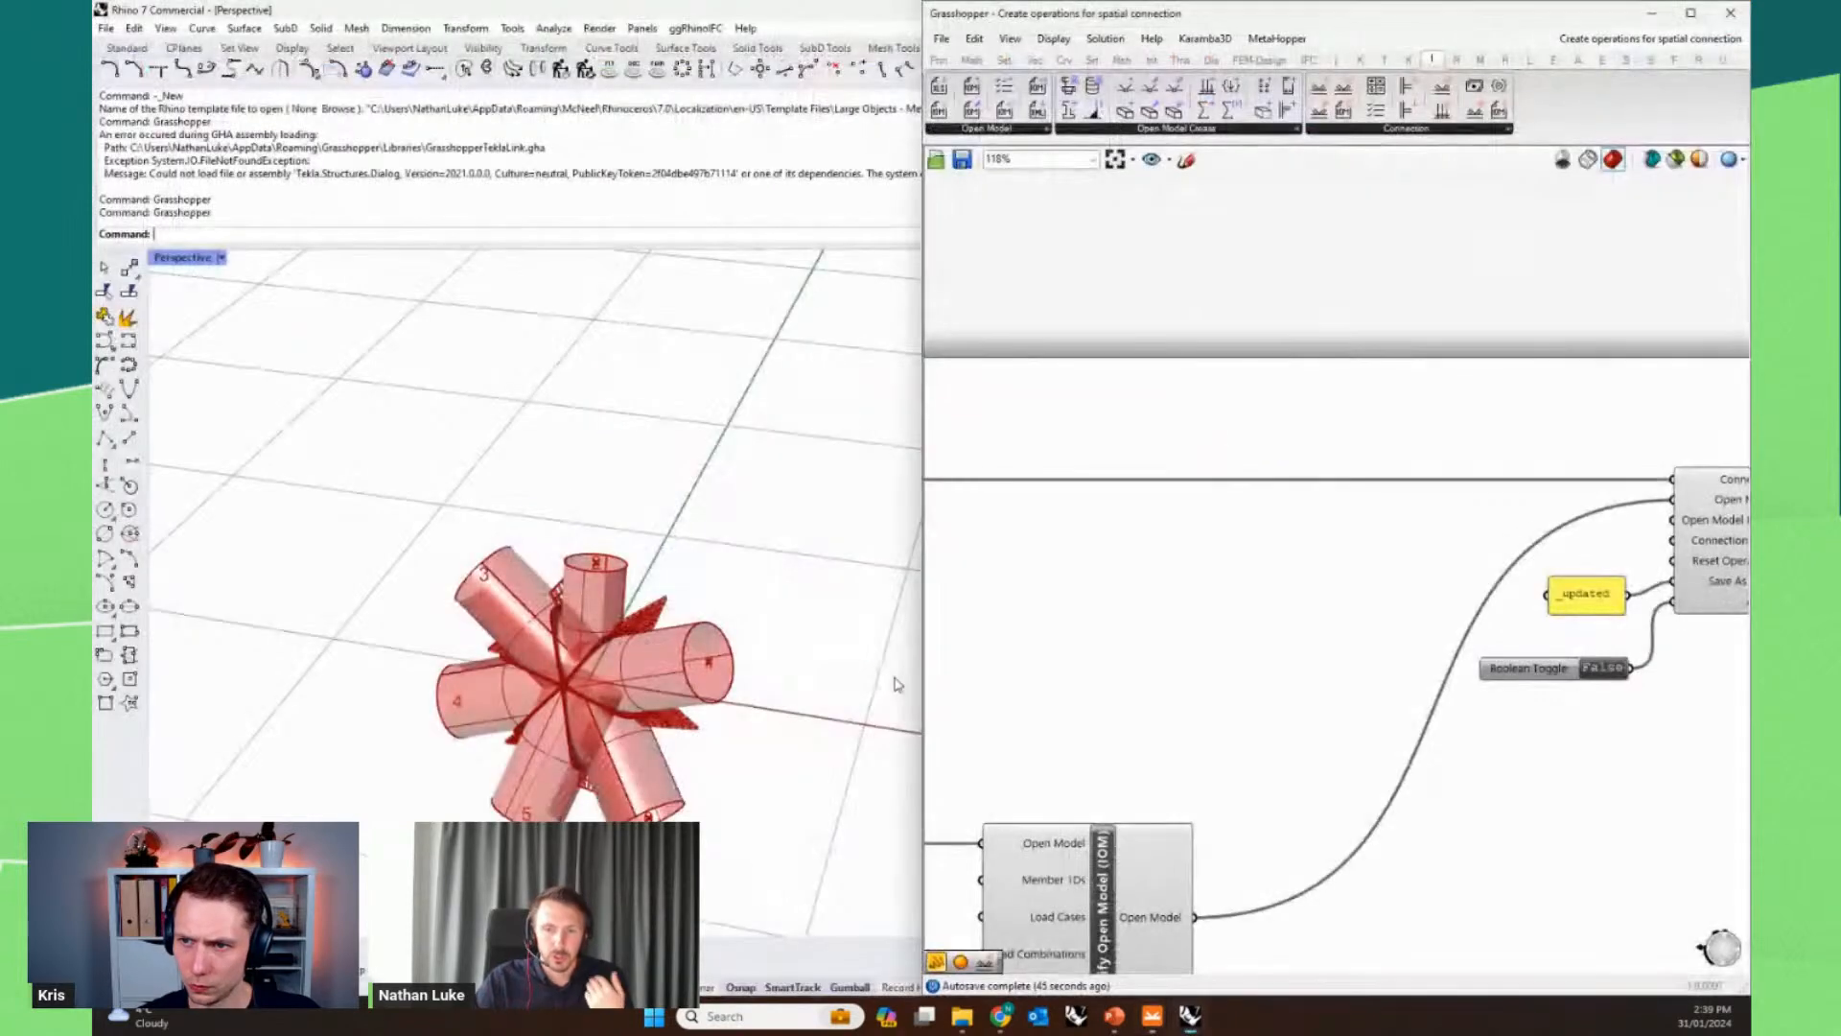
# - Go to the start of the spatial connection definition and select the Reference Connection component
pyautogui.scroll(-5, 1417, 550)
pyautogui.scroll(2, 1307, 575)
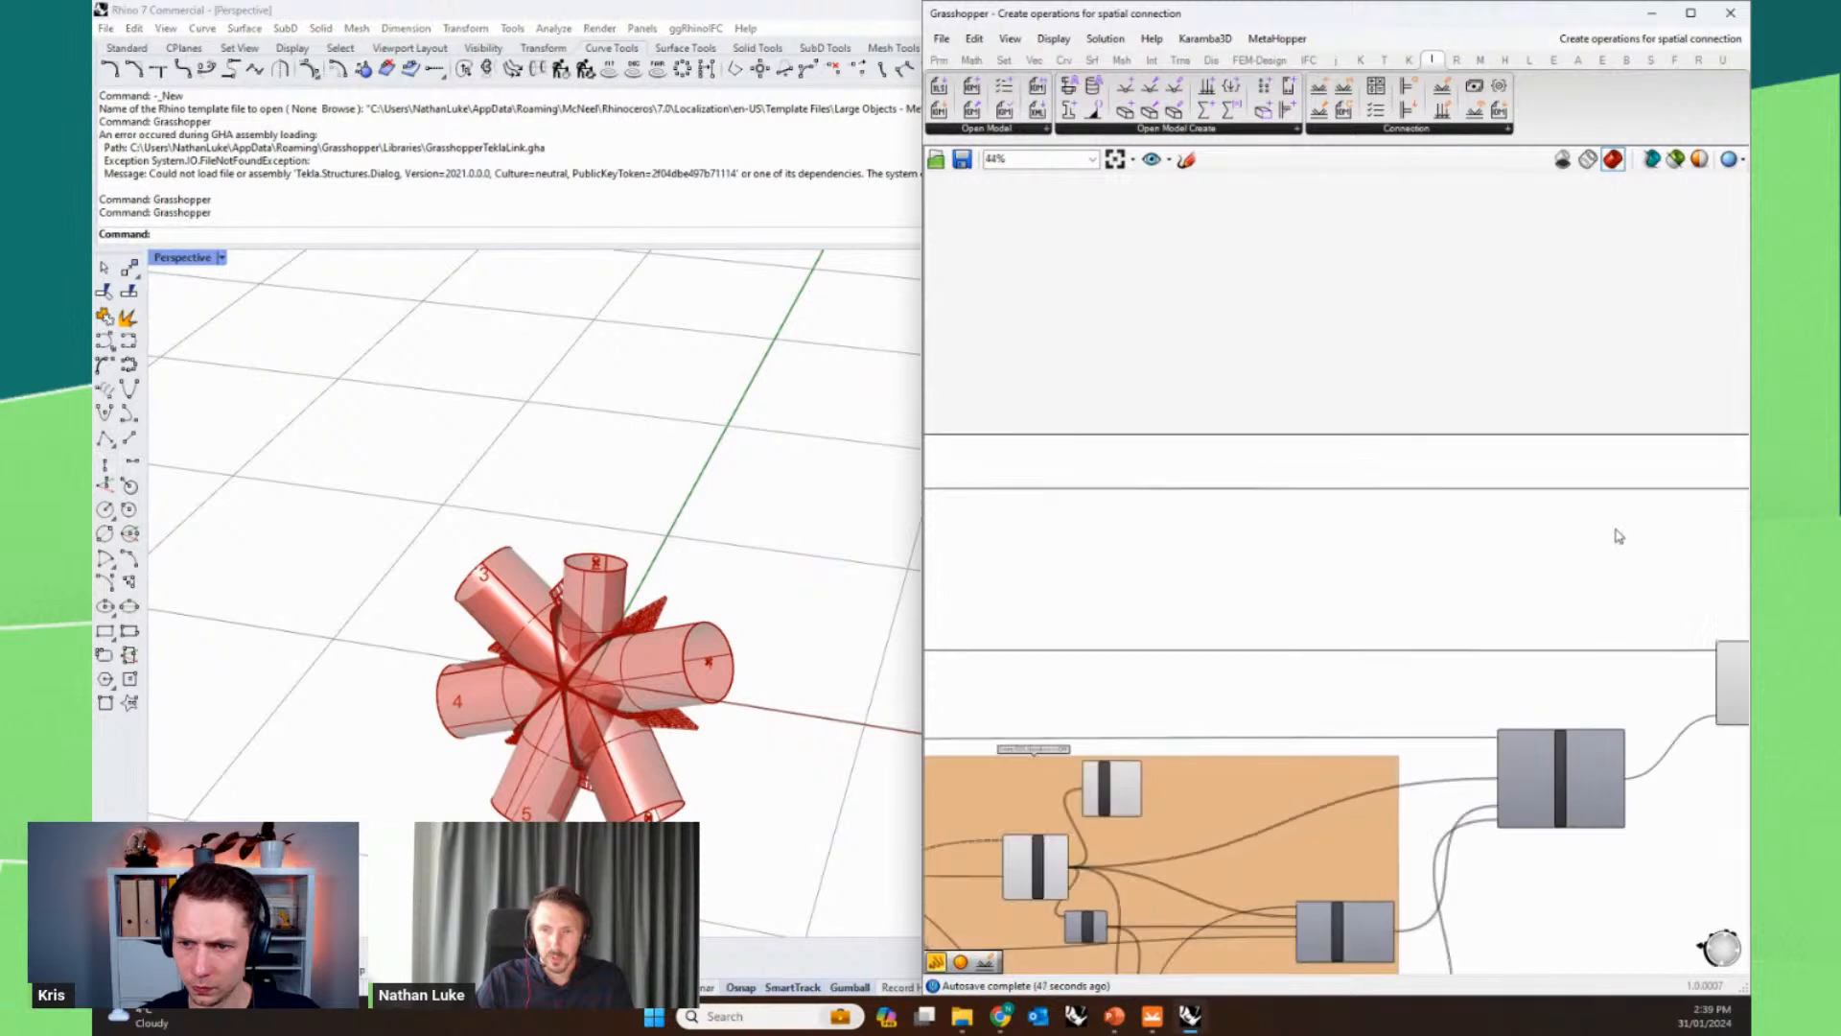
pyautogui.scroll(-3, 1573, 533)
pyautogui.scroll(-2, 1122, 540)
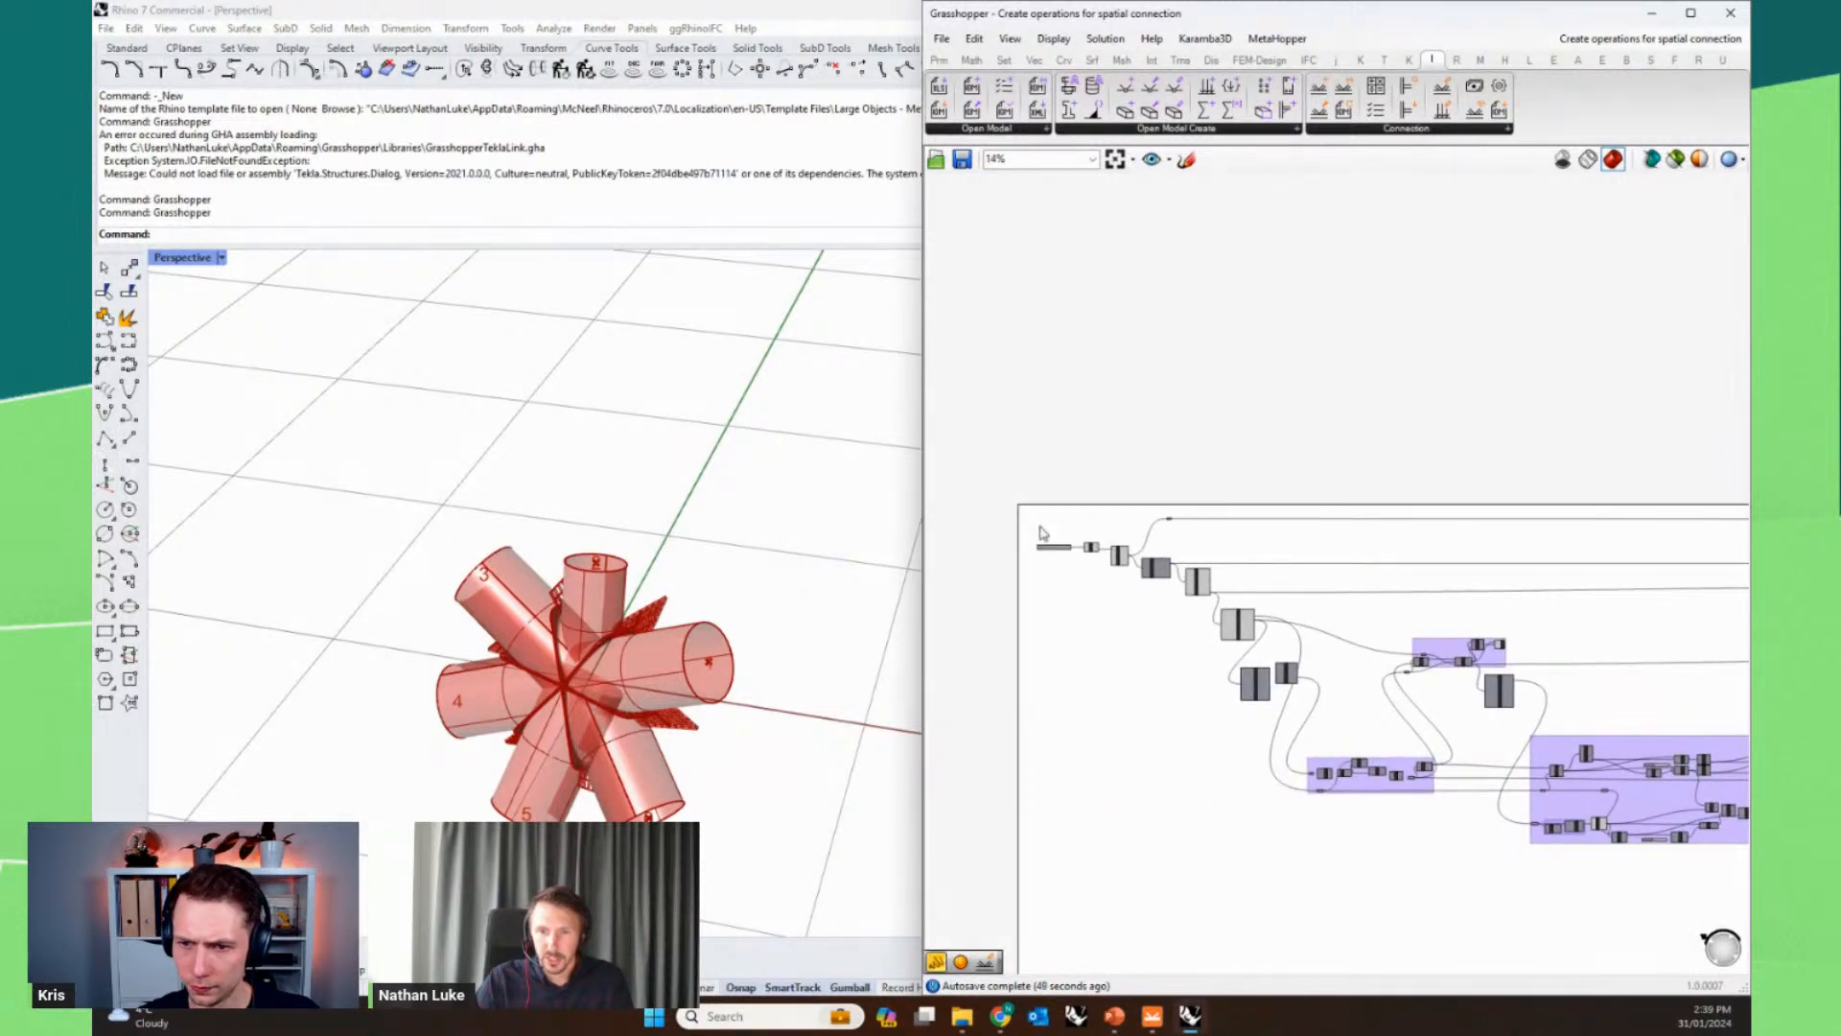
pyautogui.scroll(7, 1044, 534)
pyautogui.moveTo(1348, 512); pyautogui.dragTo(1331, 433, button='right')
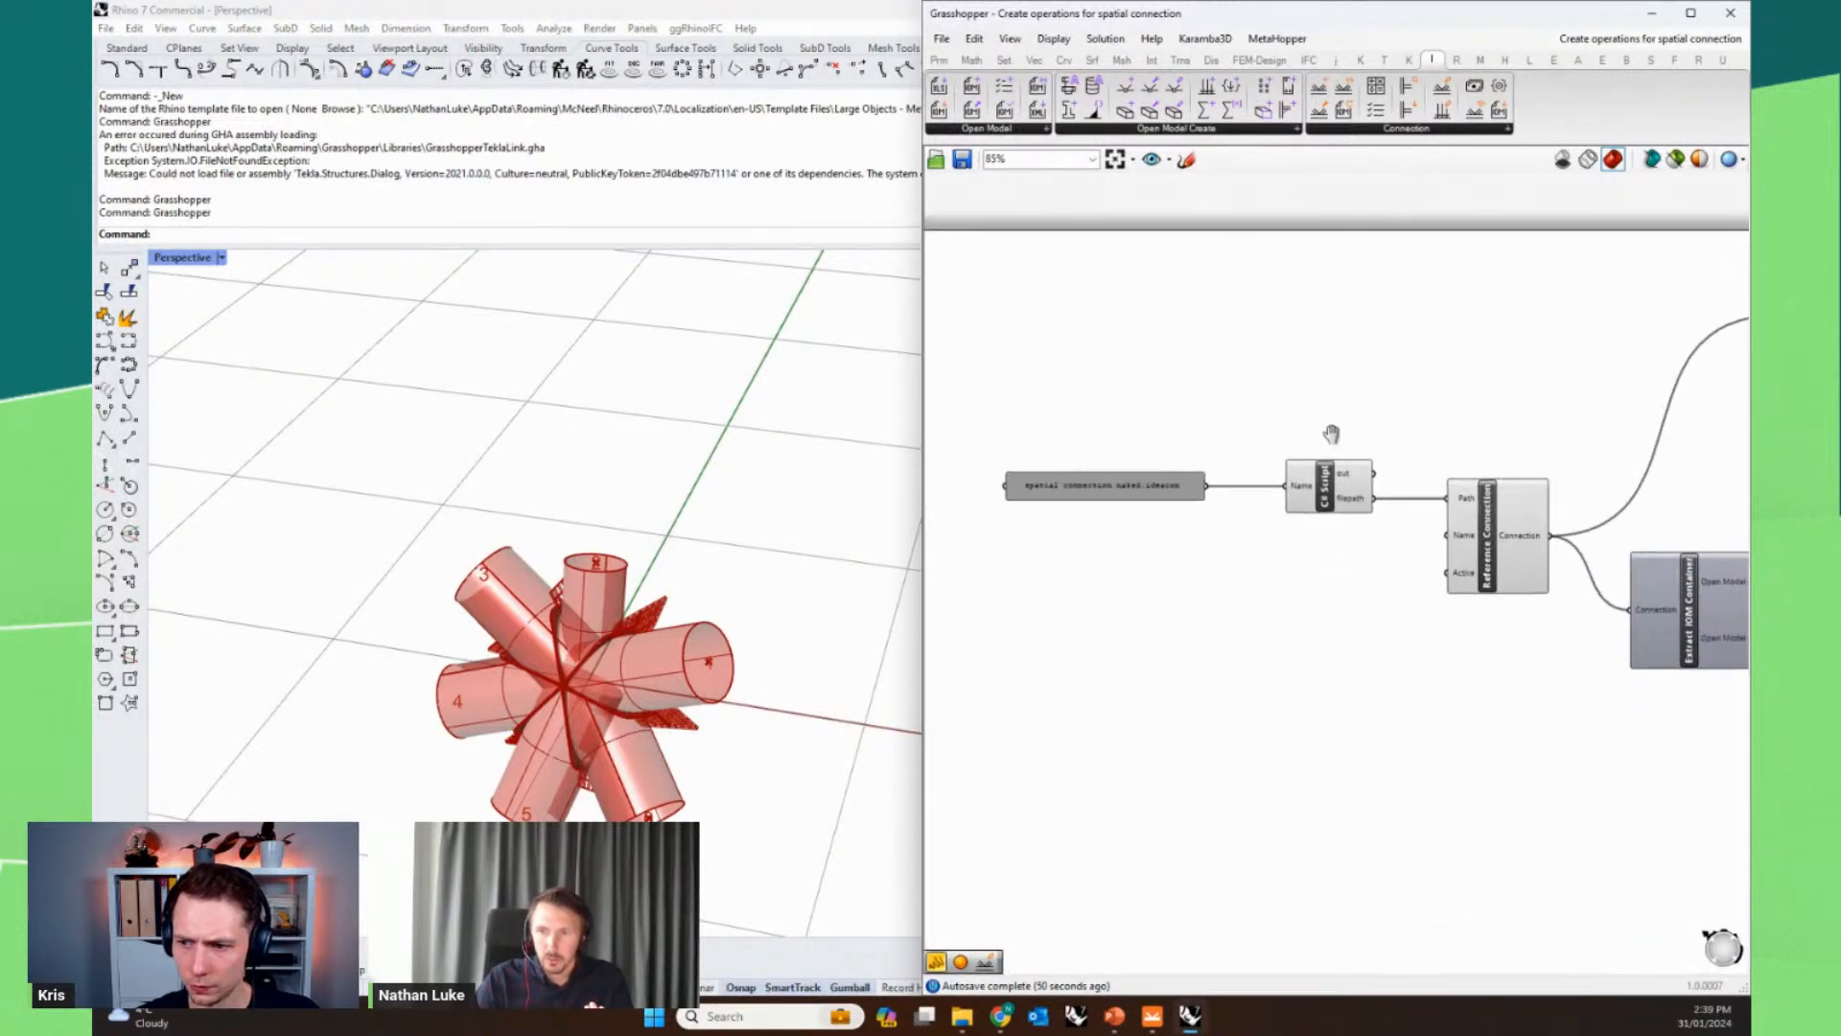
pyautogui.click(1492, 547)
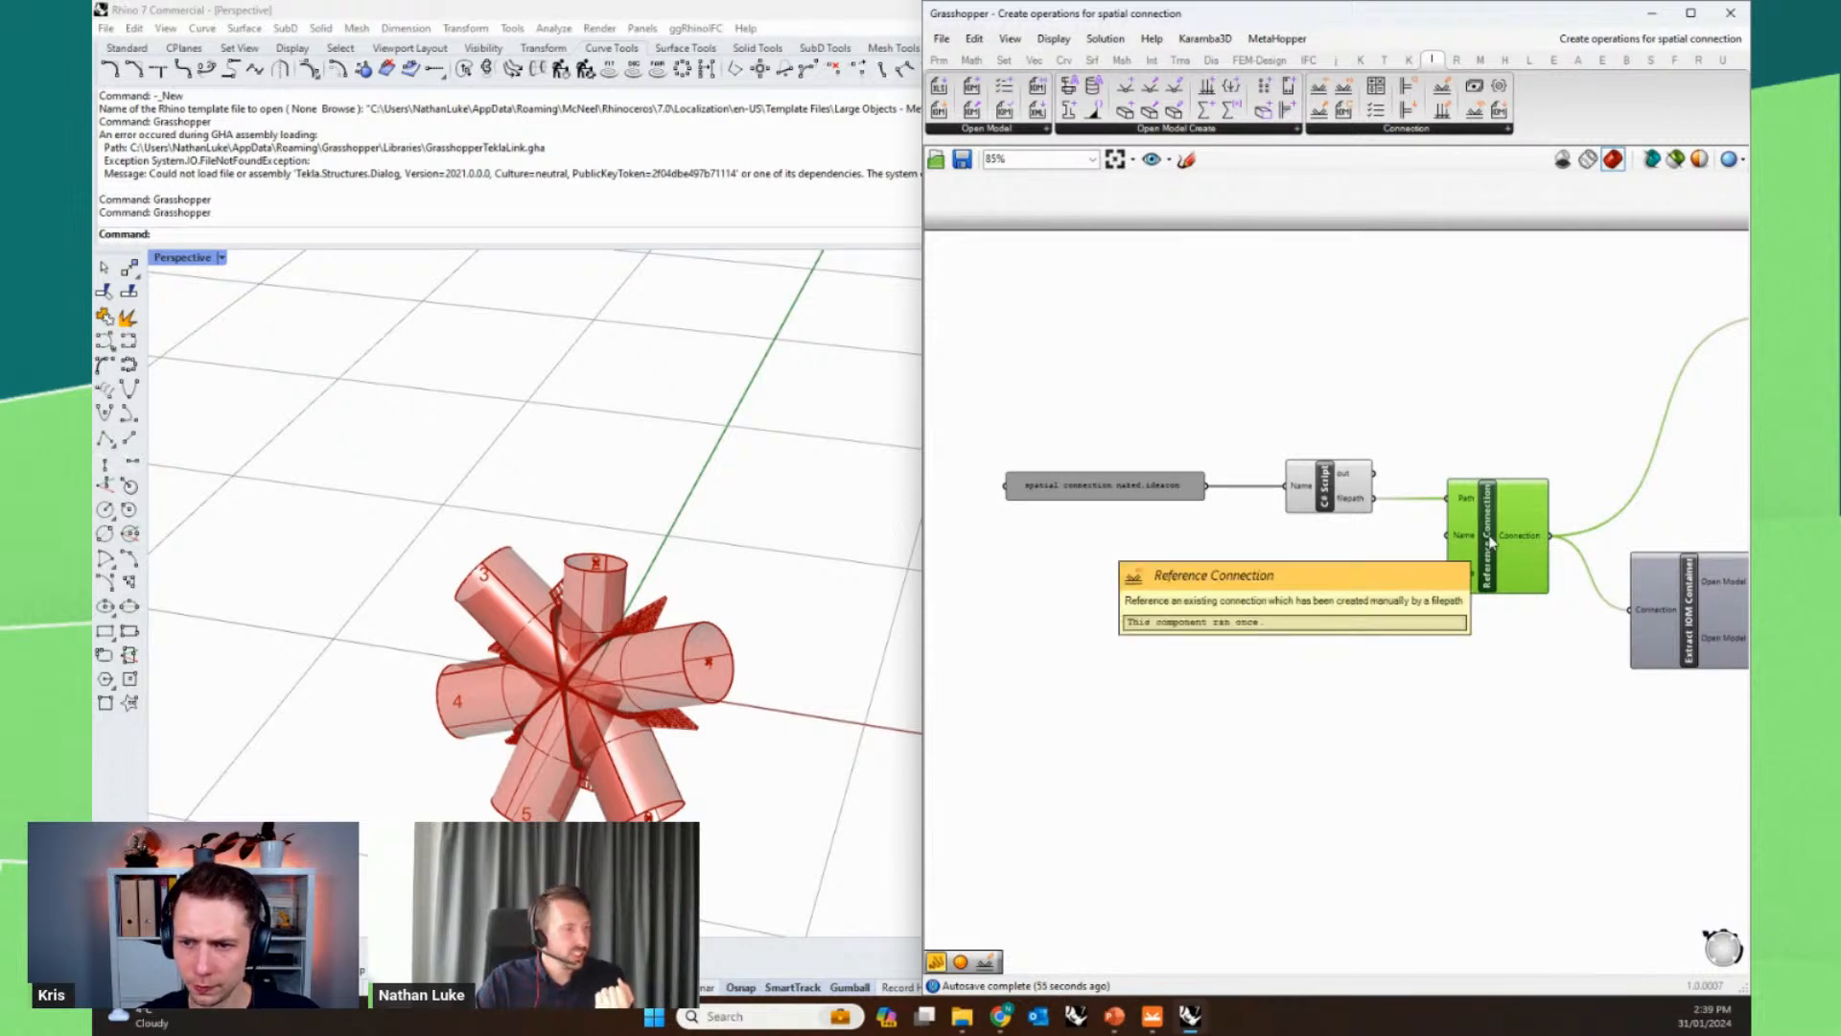
# - Follow the connection through Extract IOM Container and select Deconstruct Open Model (IOM) to inspect its member geometry in Rhino
pyautogui.moveTo(1586, 687); pyautogui.dragTo(1180, 637, button='right')
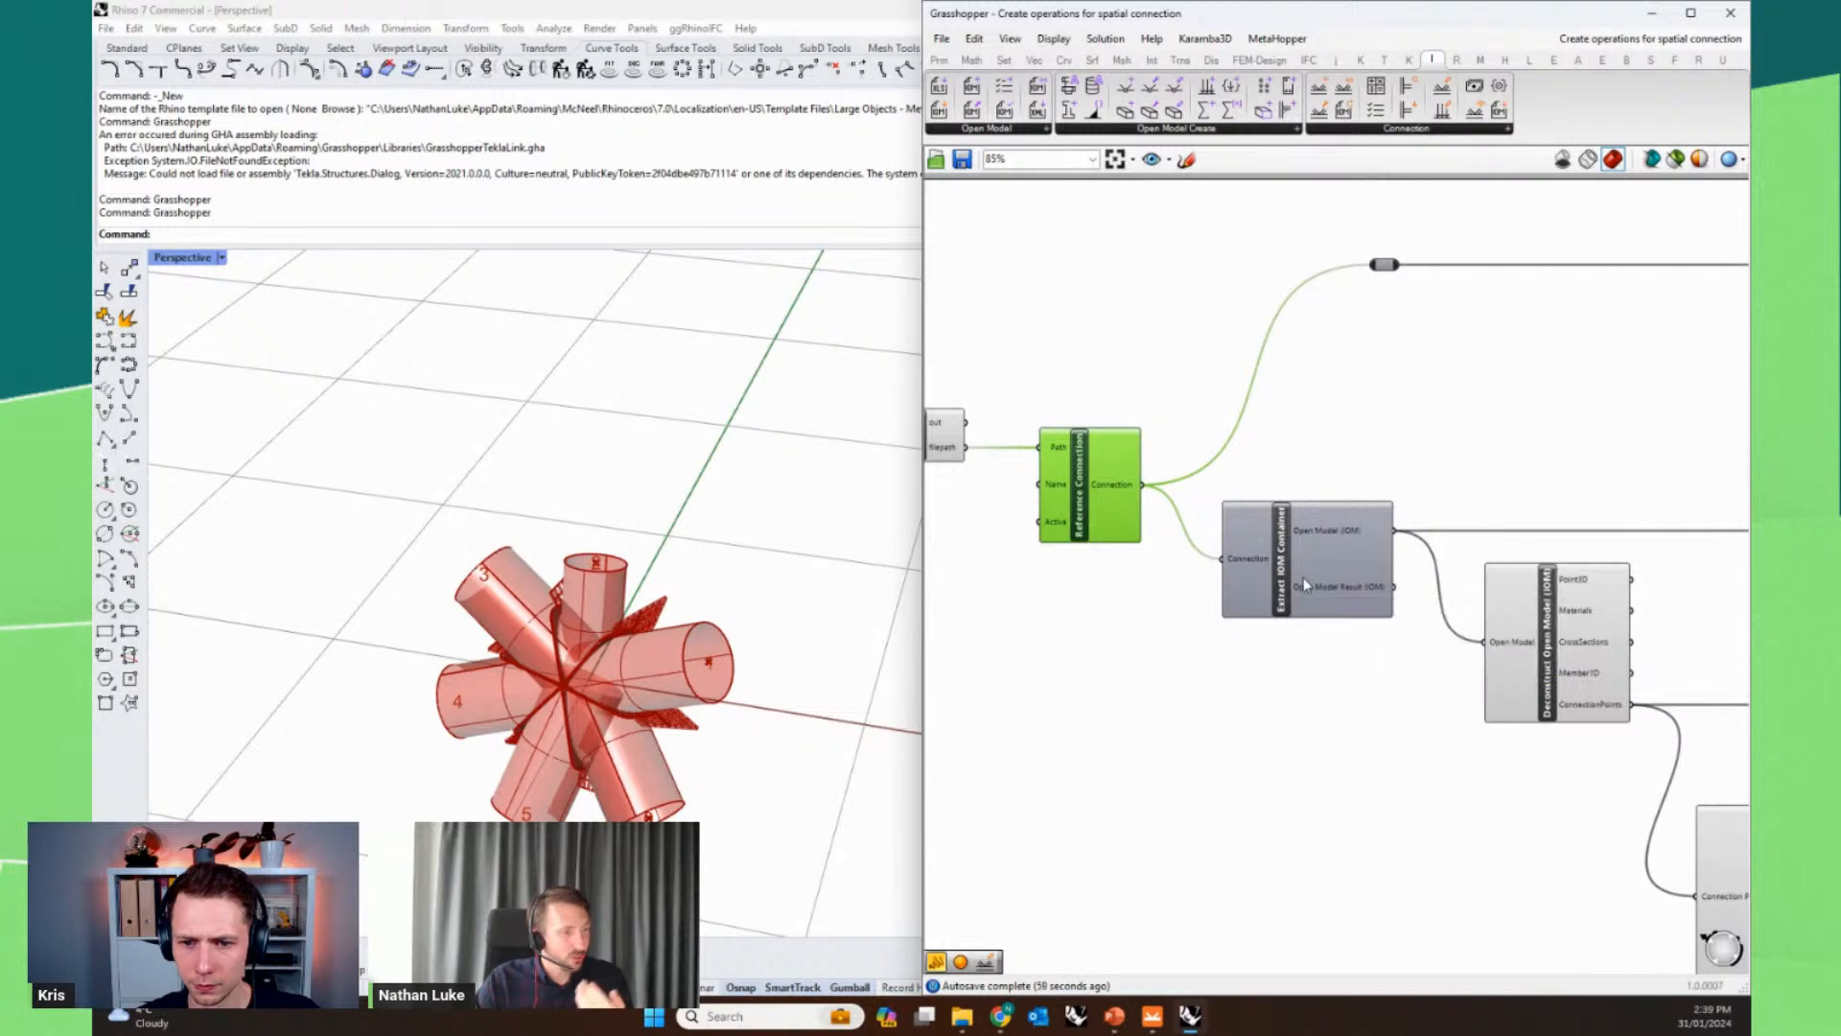
pyautogui.click(1550, 677)
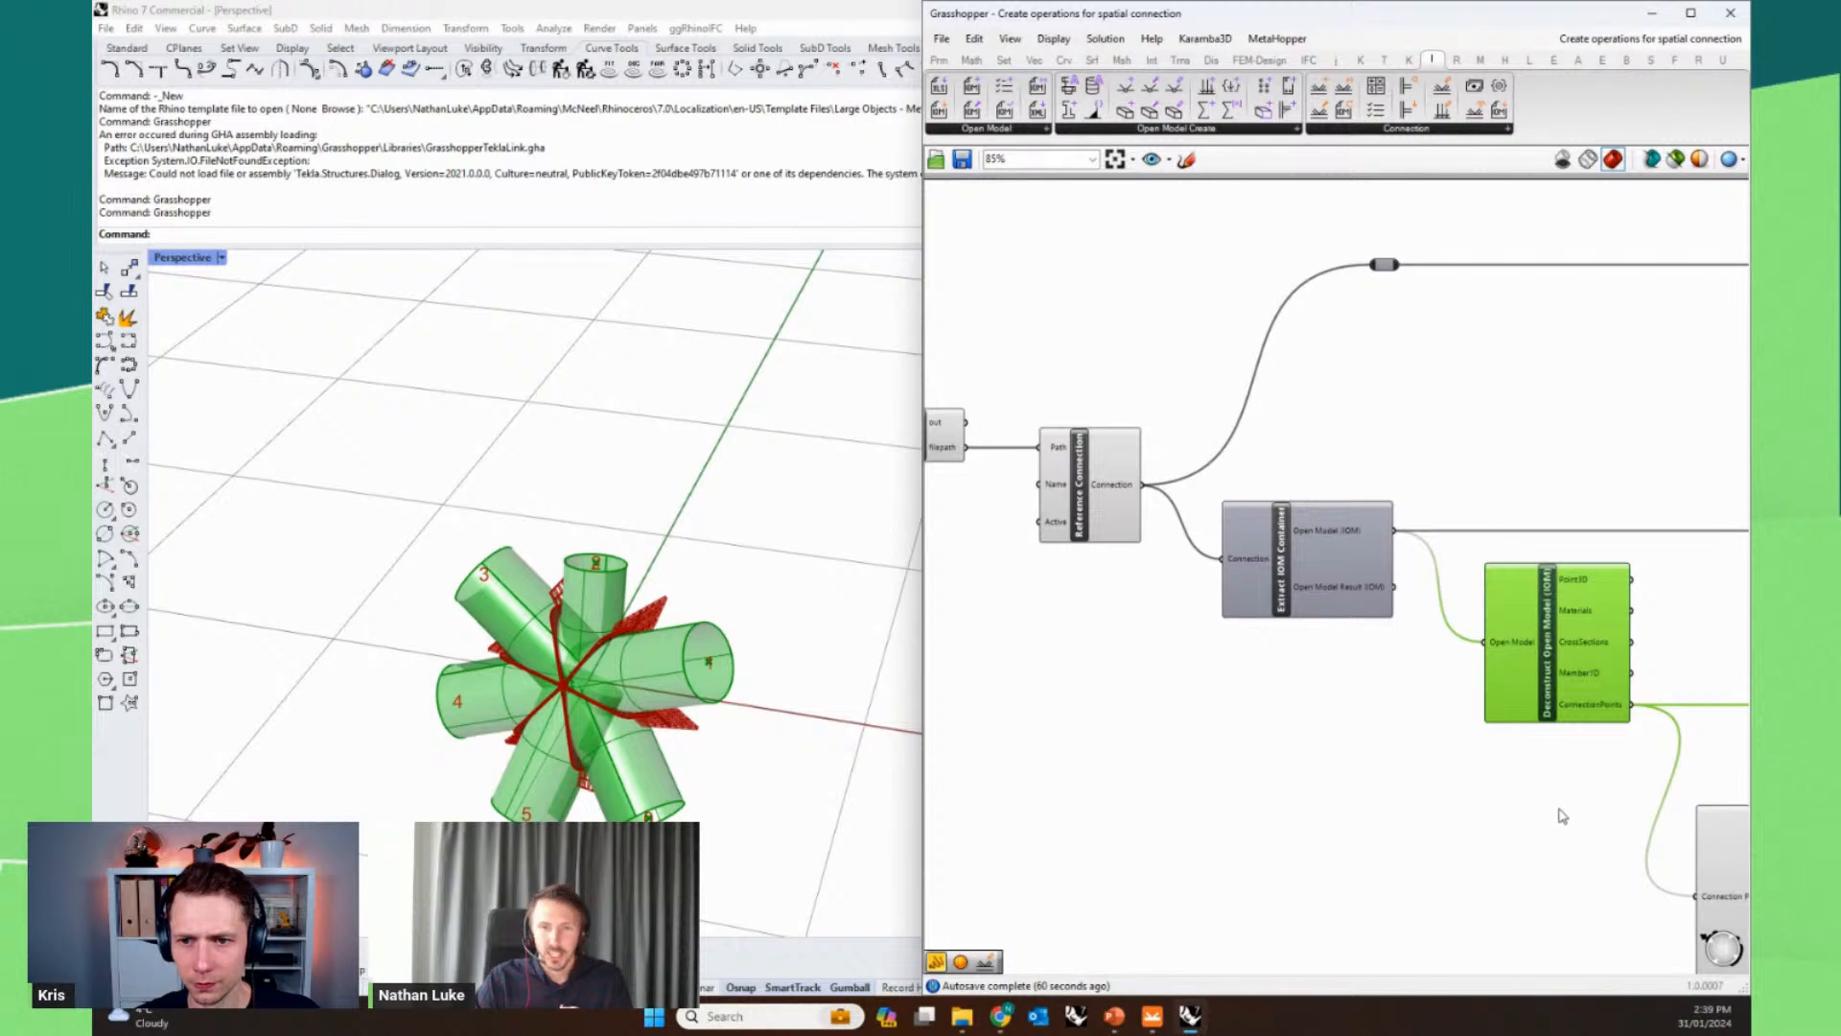
pyautogui.moveTo(1557, 814); pyautogui.dragTo(1425, 716, button='right')
pyautogui.scroll(5, 631, 685)
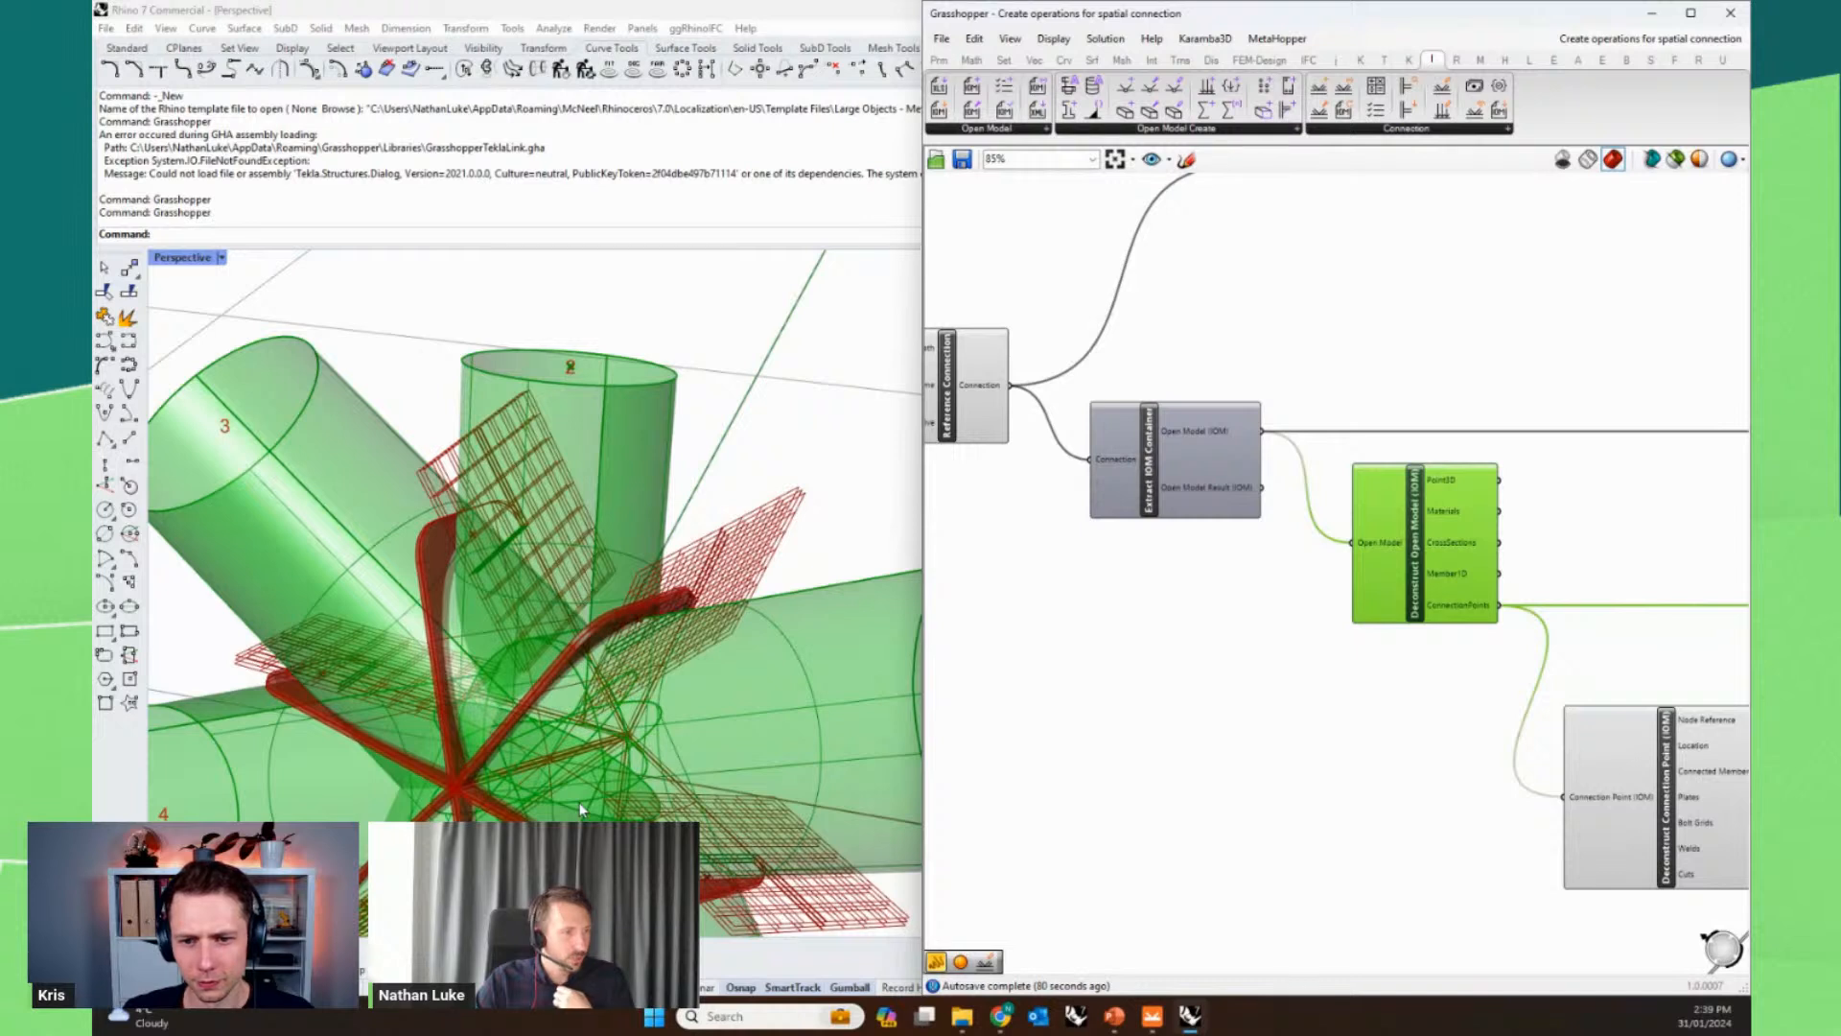
pyautogui.scroll(-3, 1151, 658)
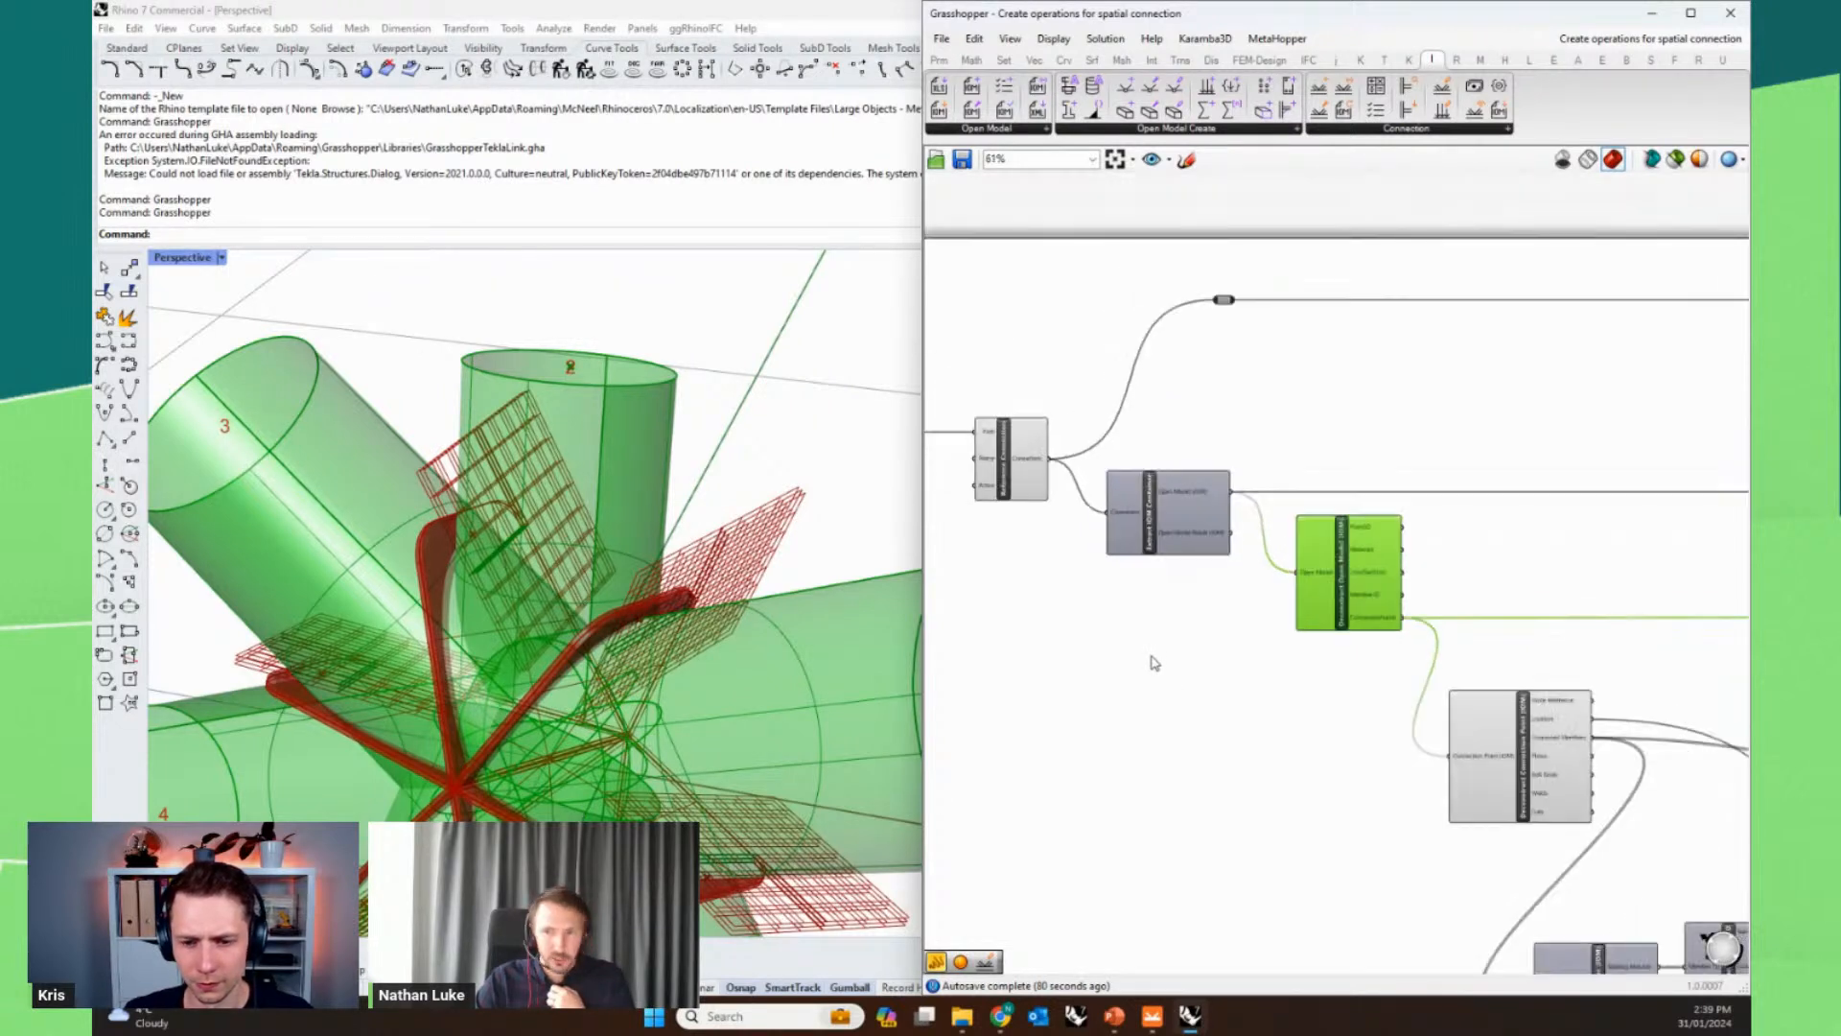
# - Trace the definition through Modify Open Model (IOM) to its end and select the Update from IOM component
pyautogui.moveTo(1665, 681); pyautogui.dragTo(1159, 678, button='right')
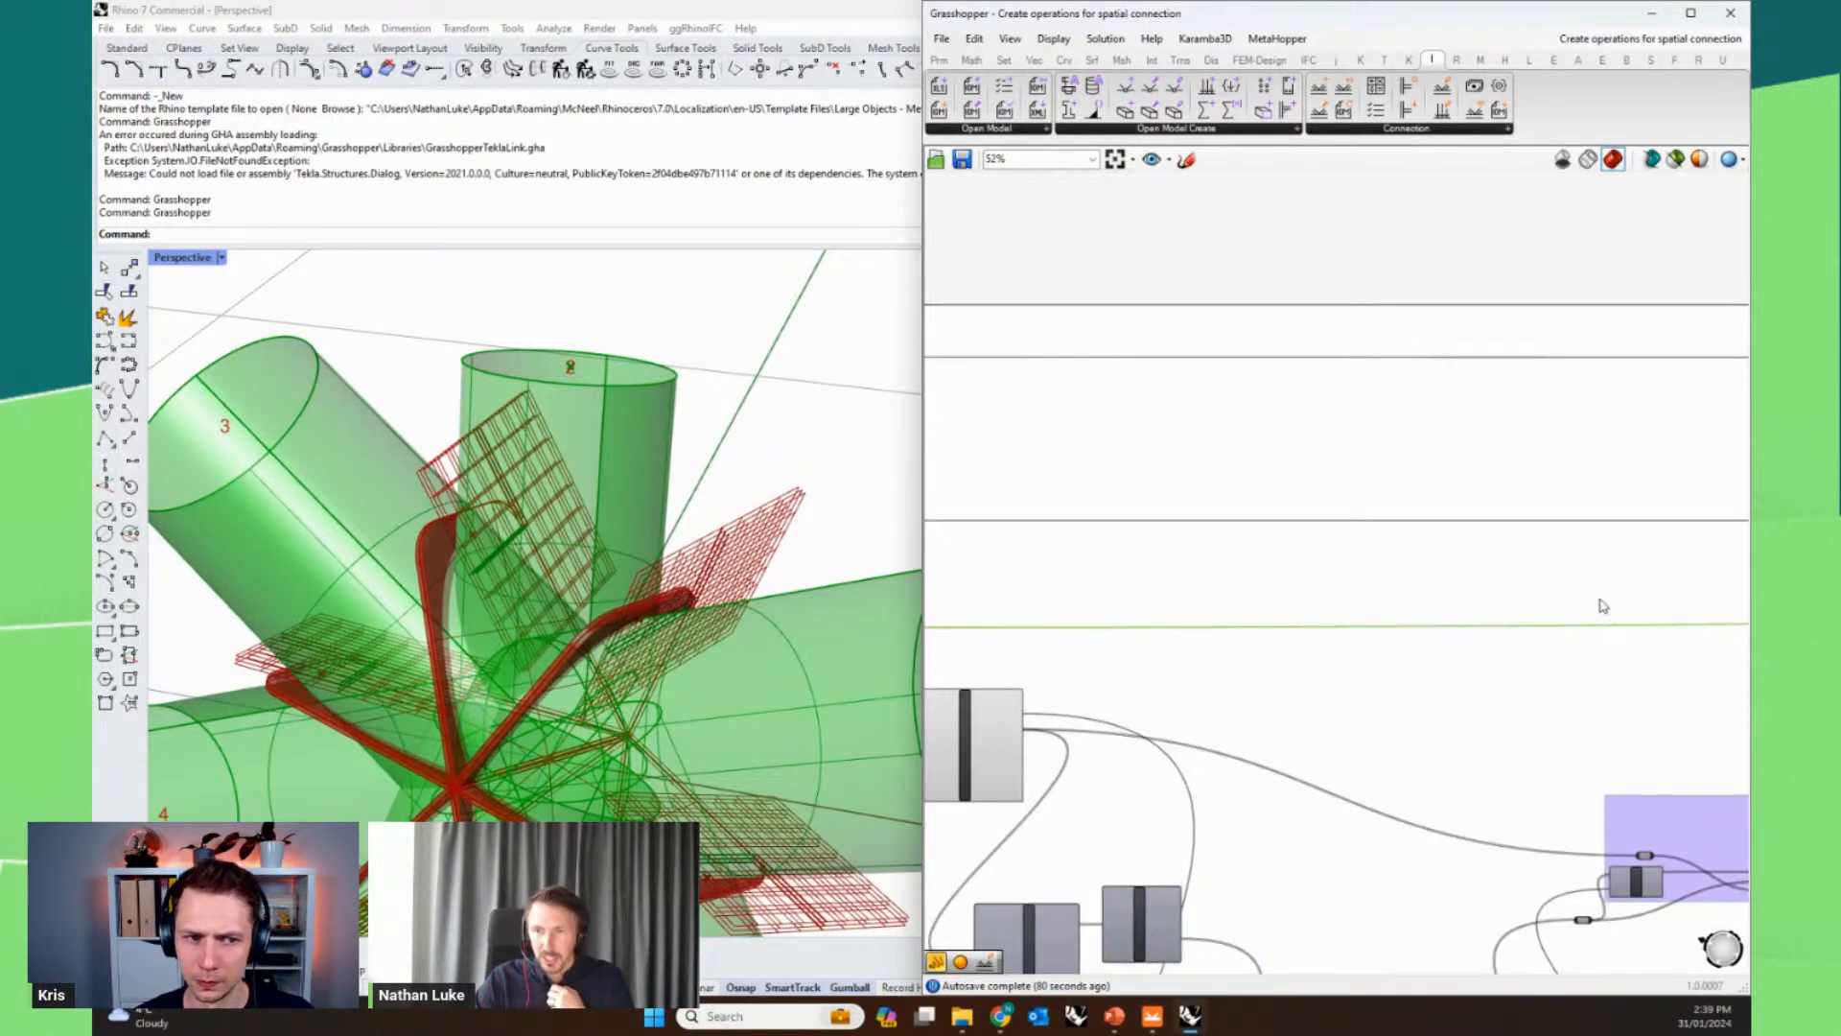
pyautogui.moveTo(1602, 604); pyautogui.dragTo(1097, 611, button='right')
pyautogui.moveTo(1413, 605); pyautogui.dragTo(1023, 616, button='right')
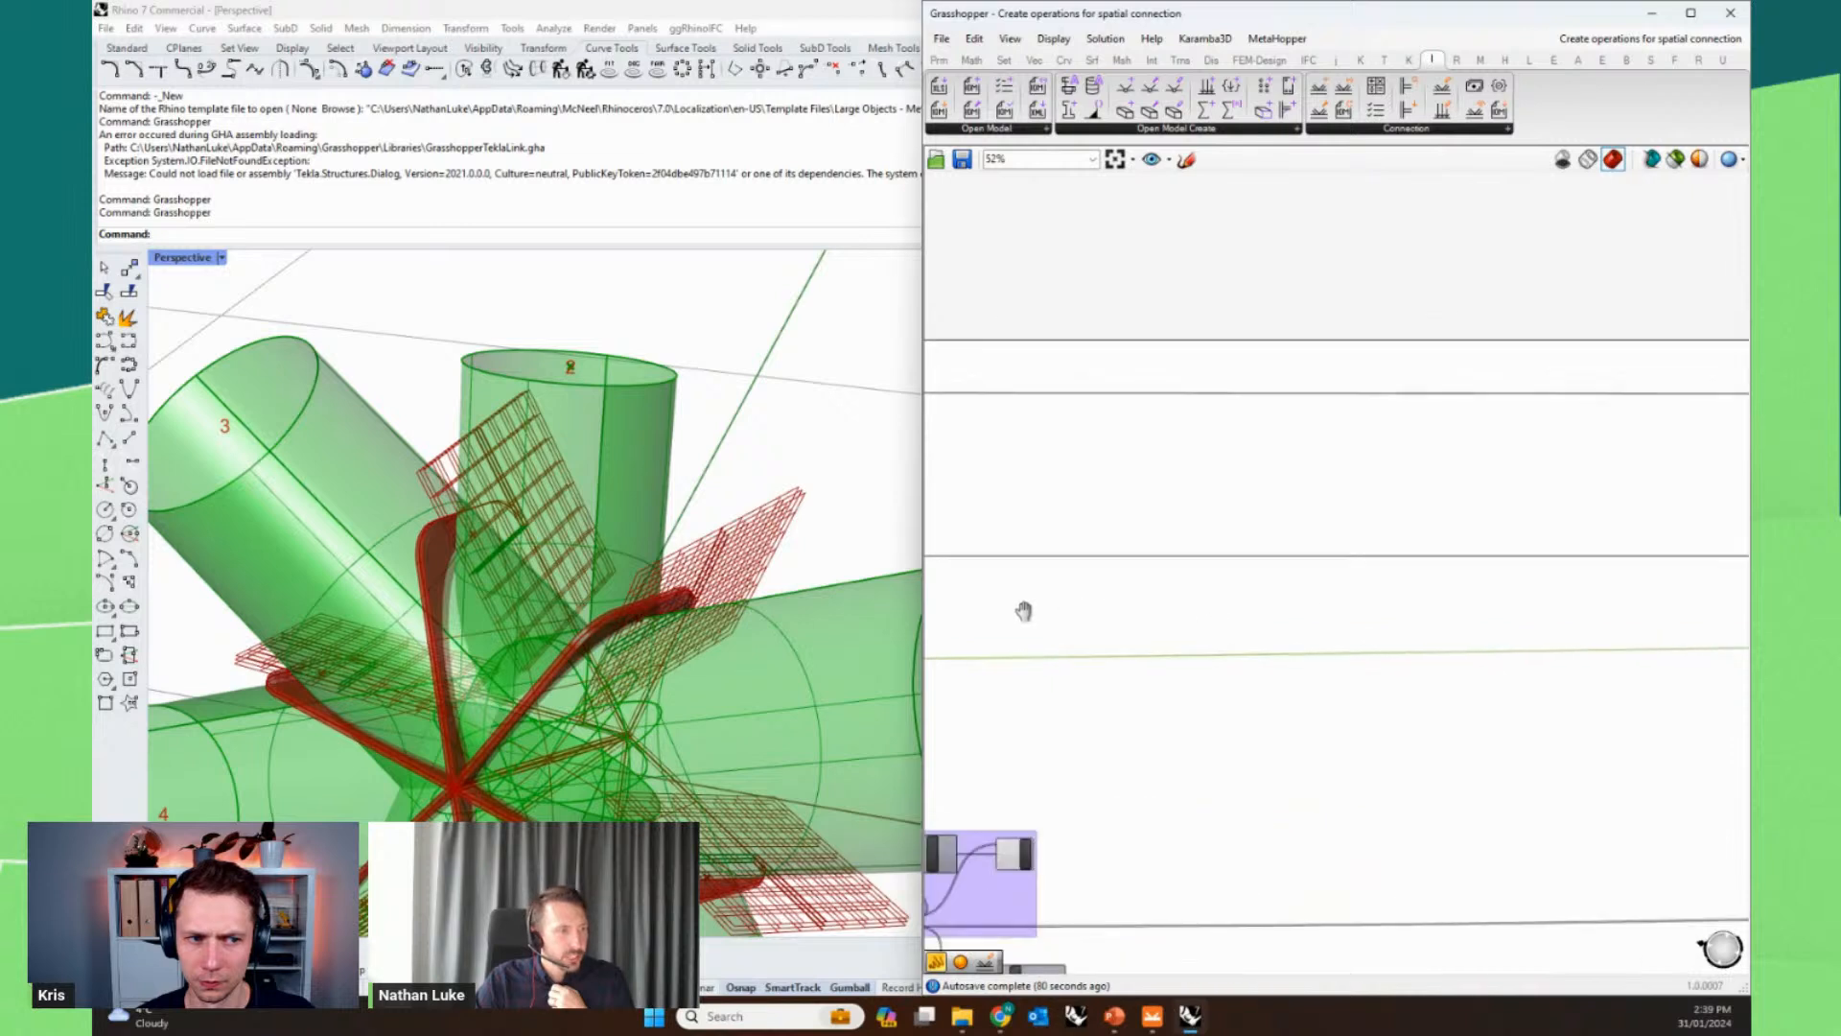
pyautogui.moveTo(1634, 615); pyautogui.dragTo(1102, 588, button='right')
pyautogui.moveTo(1563, 522); pyautogui.dragTo(1180, 496, button='right')
pyautogui.moveTo(1613, 481); pyautogui.dragTo(1148, 484, button='right')
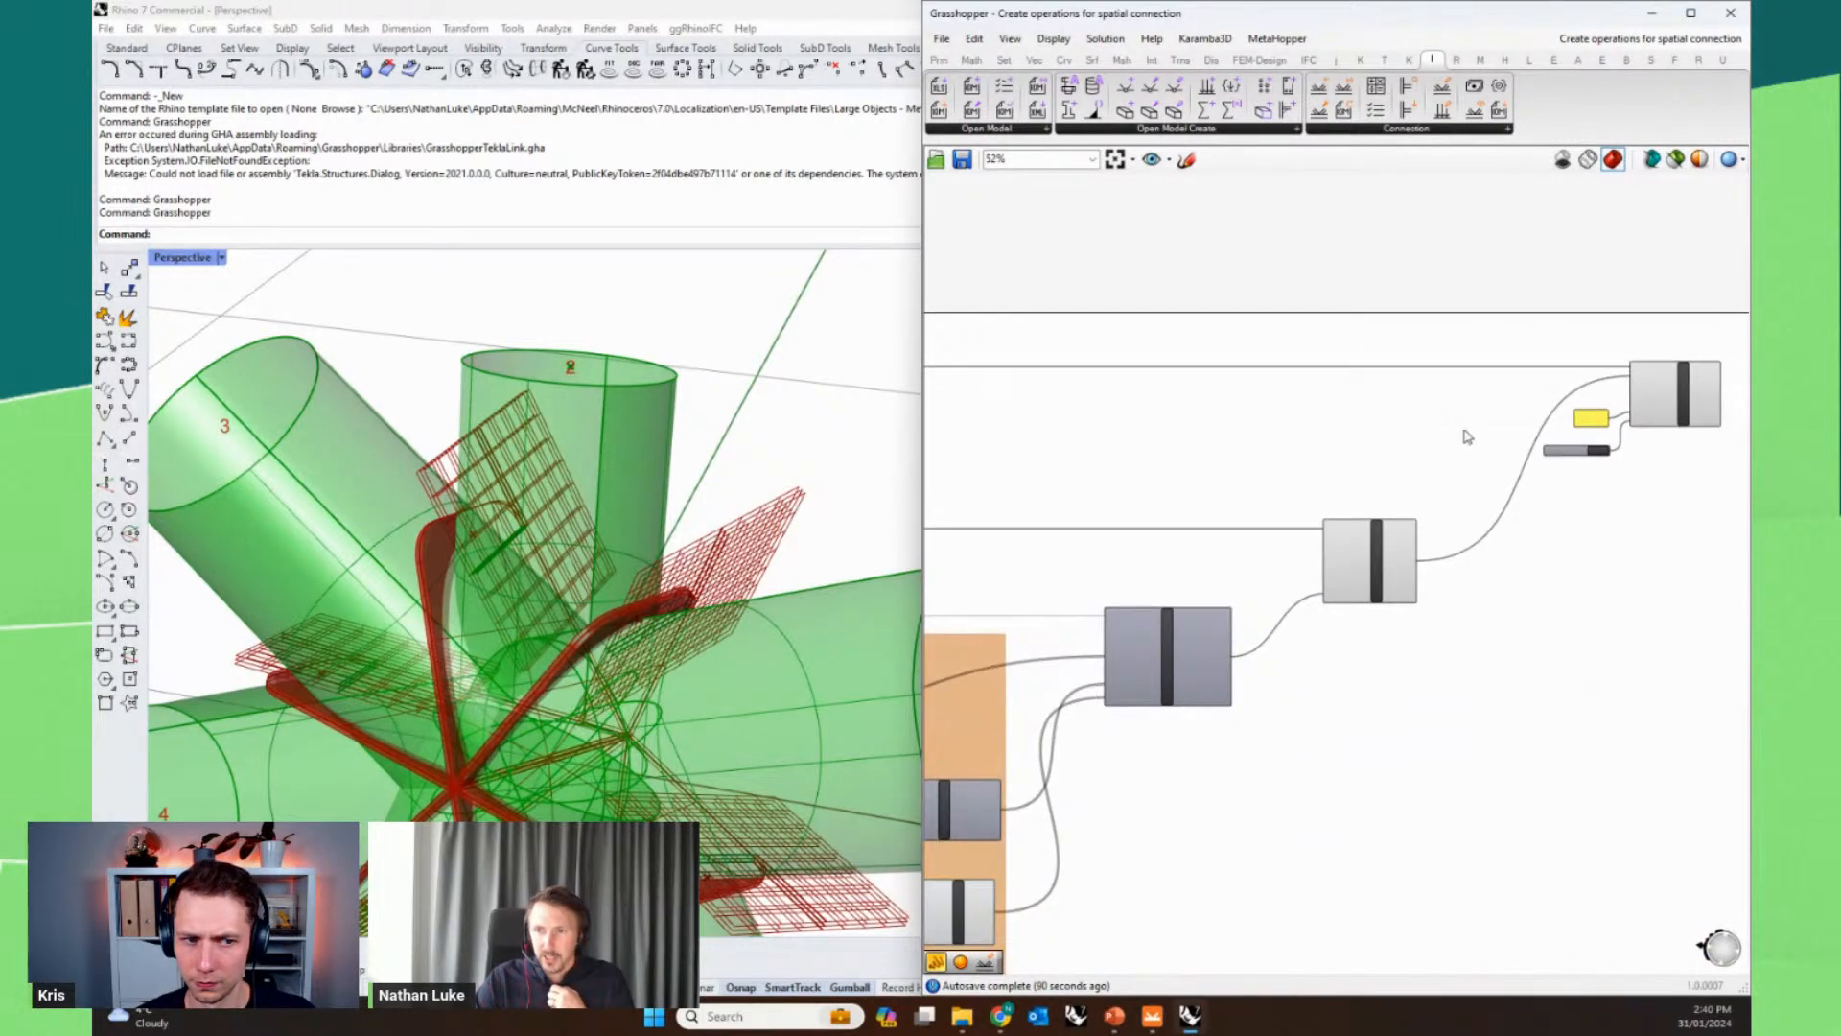
pyautogui.moveTo(1468, 431); pyautogui.dragTo(1270, 518, button='right')
pyautogui.scroll(3, 1539, 441)
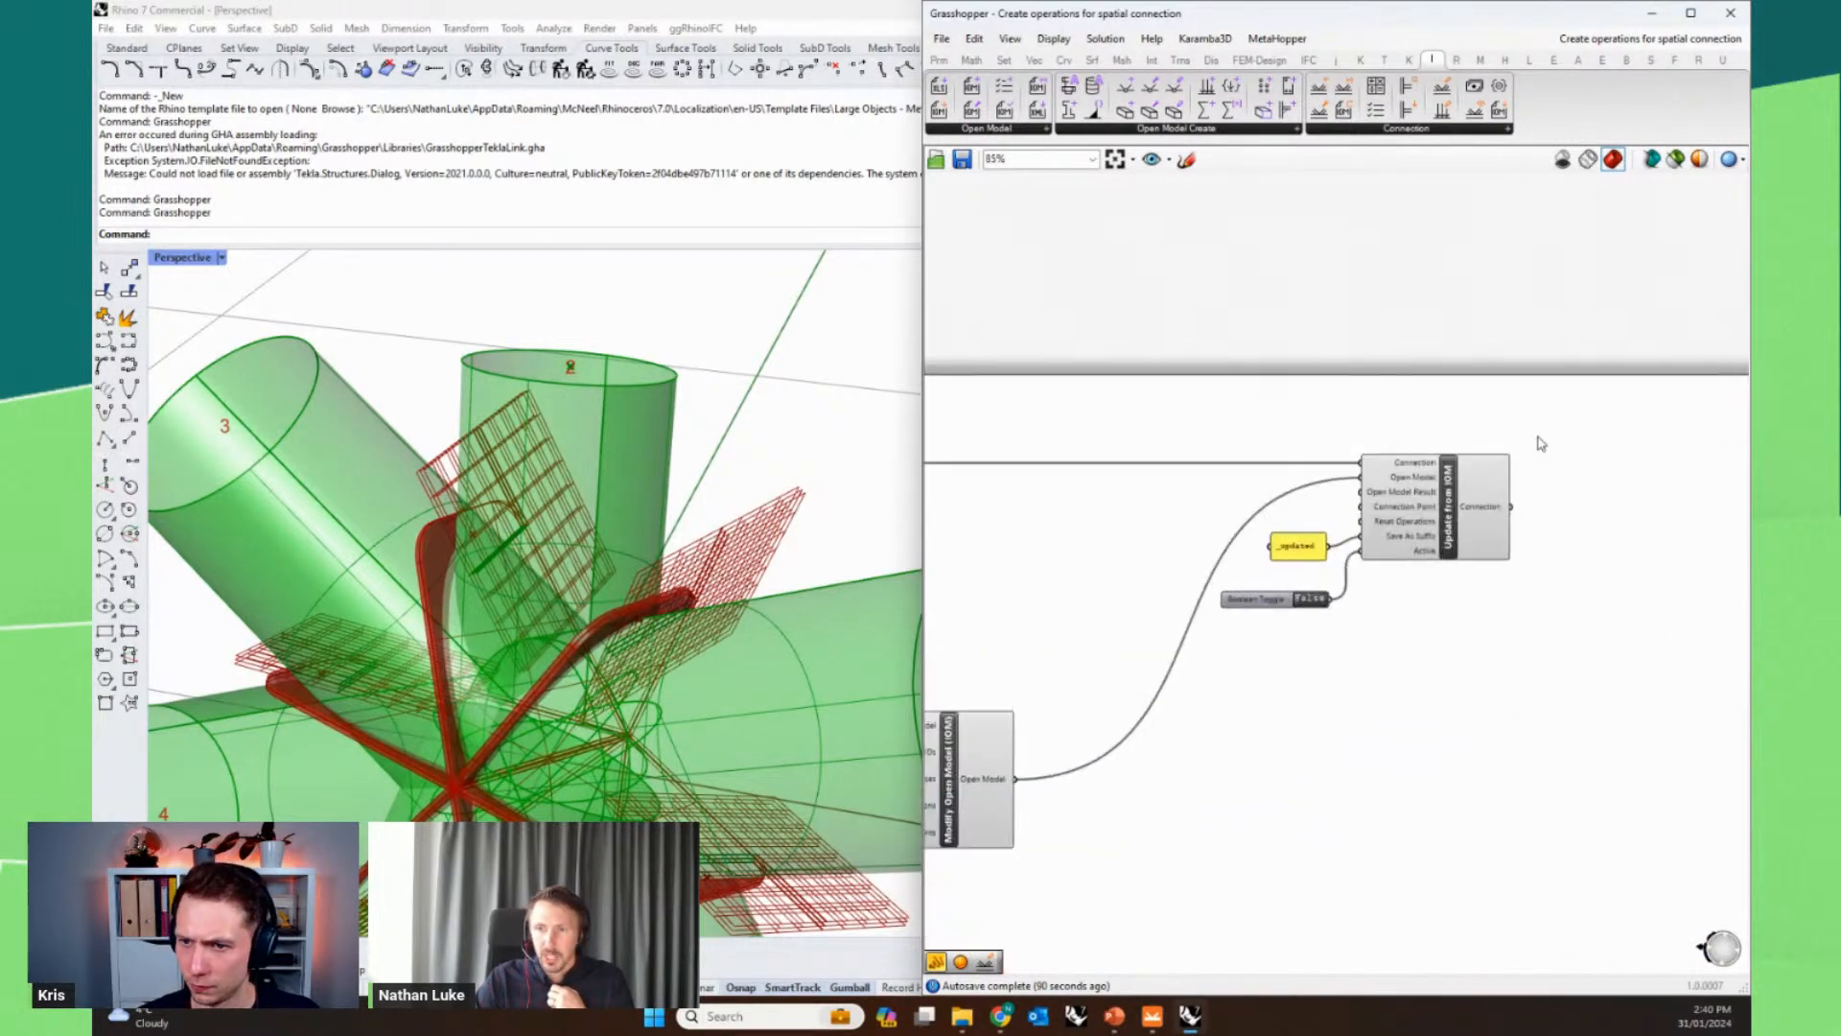
pyautogui.click(1448, 508)
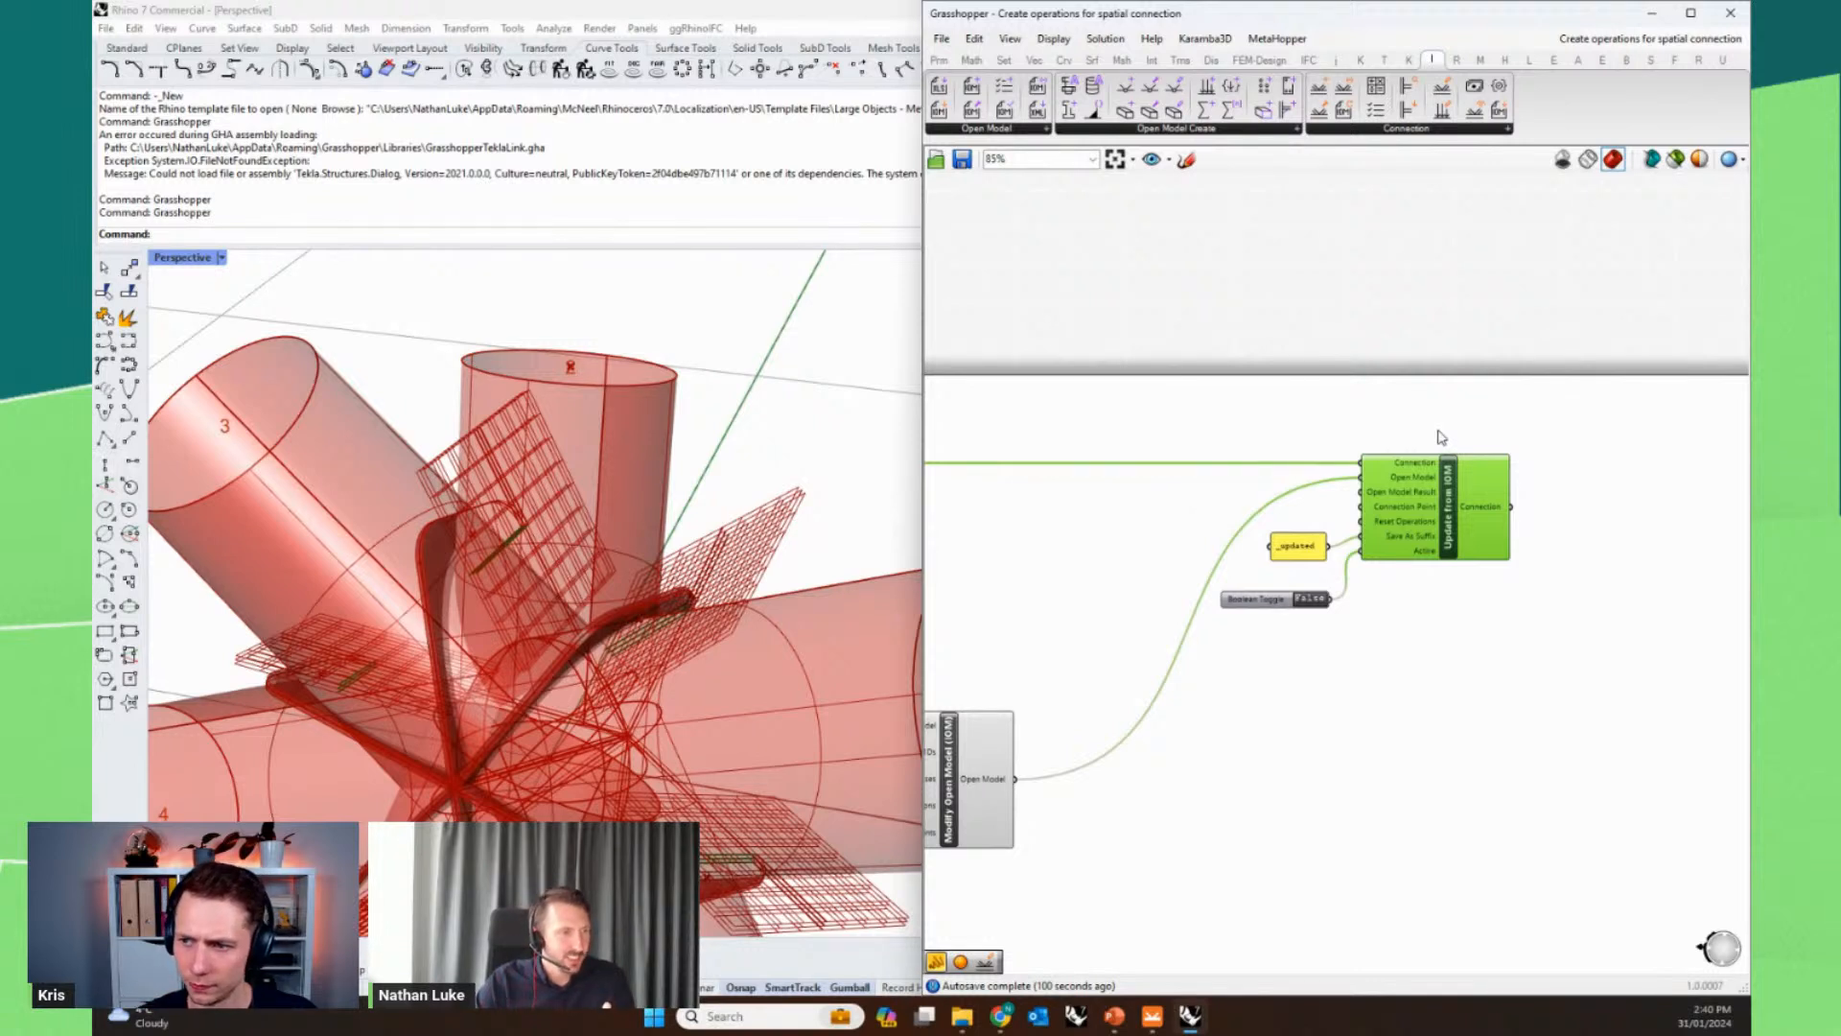
pyautogui.scroll(1, 1444, 433)
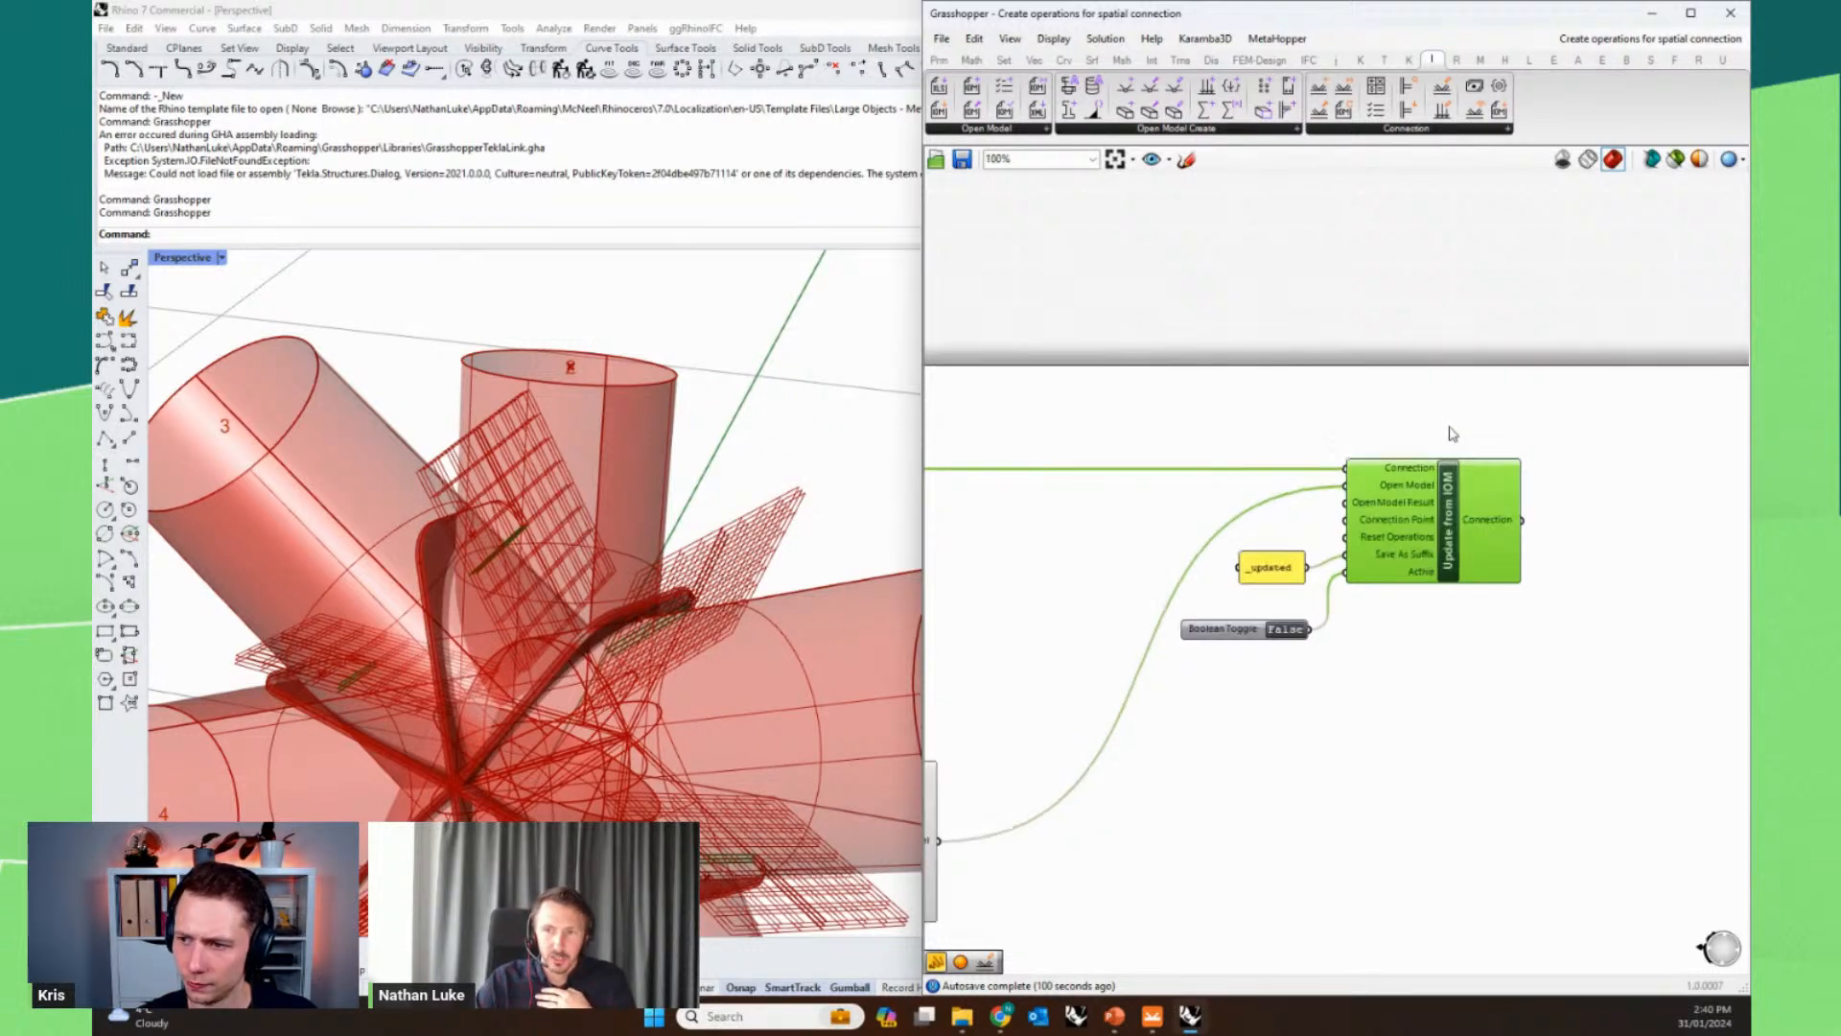
# - Run the Update from IOM component by setting the Boolean Toggle on its Active input to True
pyautogui.scroll(1, 1444, 437)
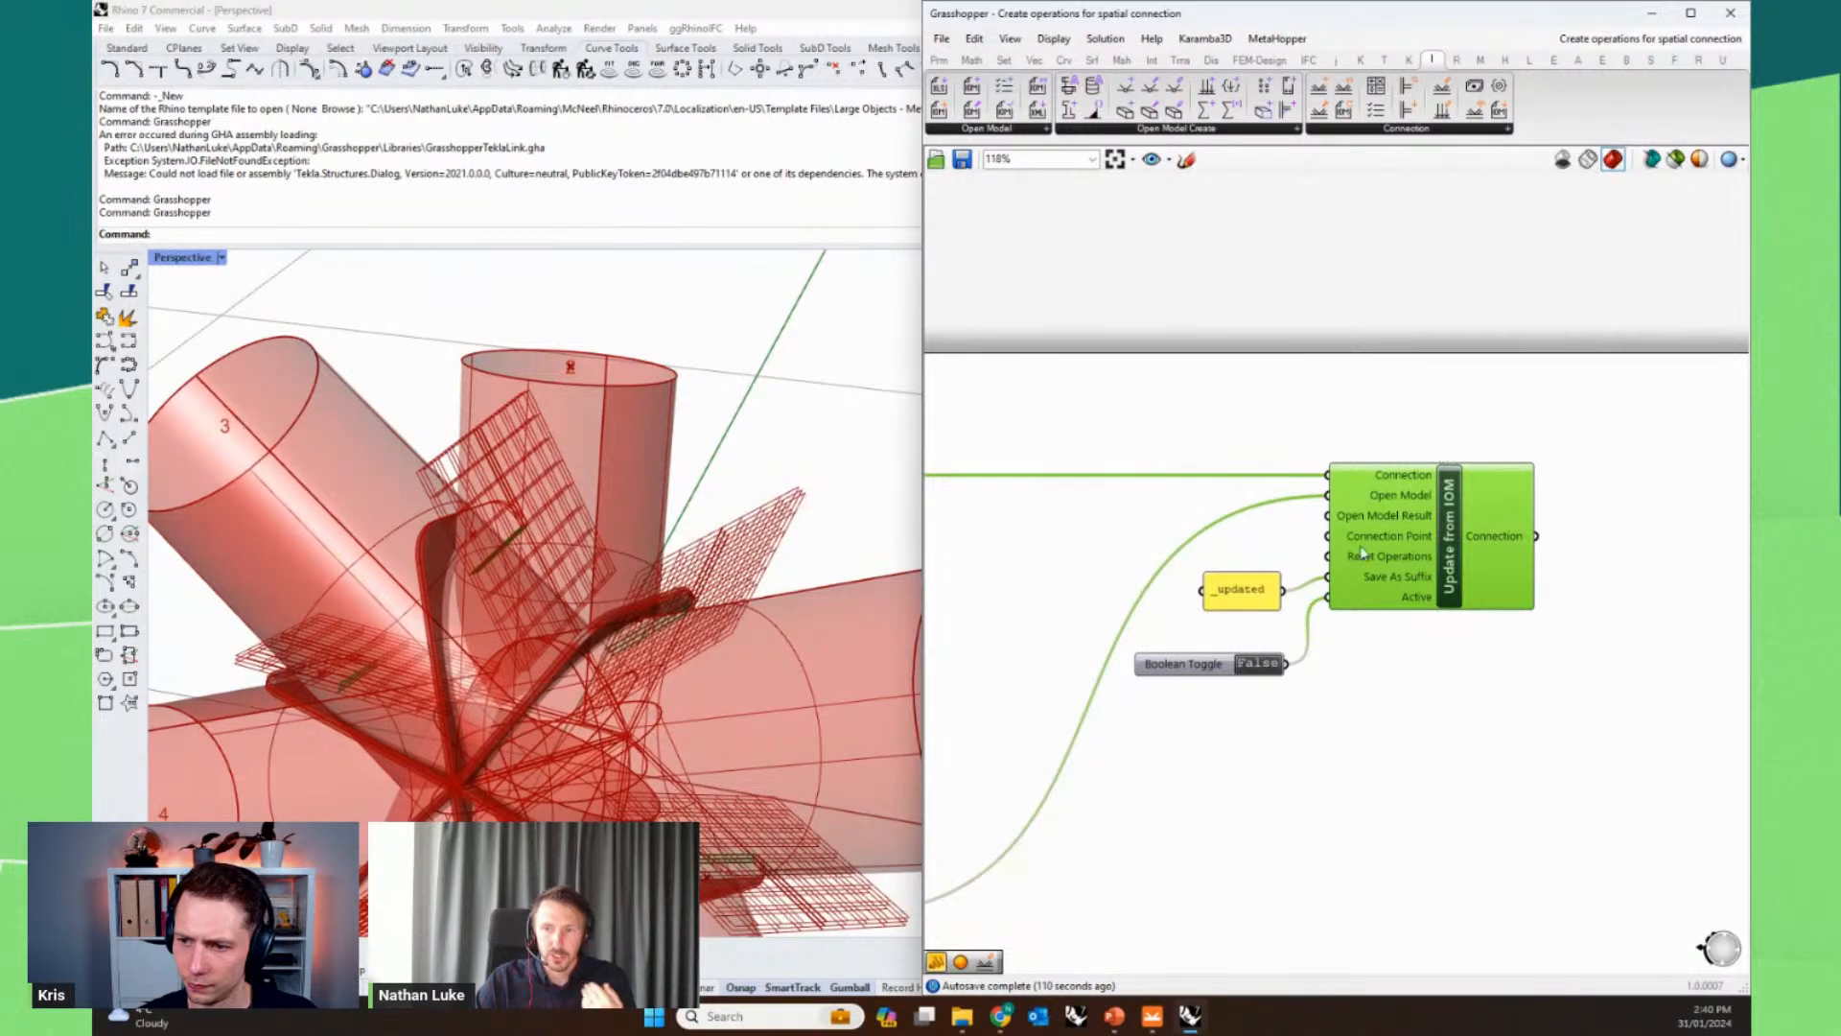
pyautogui.moveTo(1382, 579)
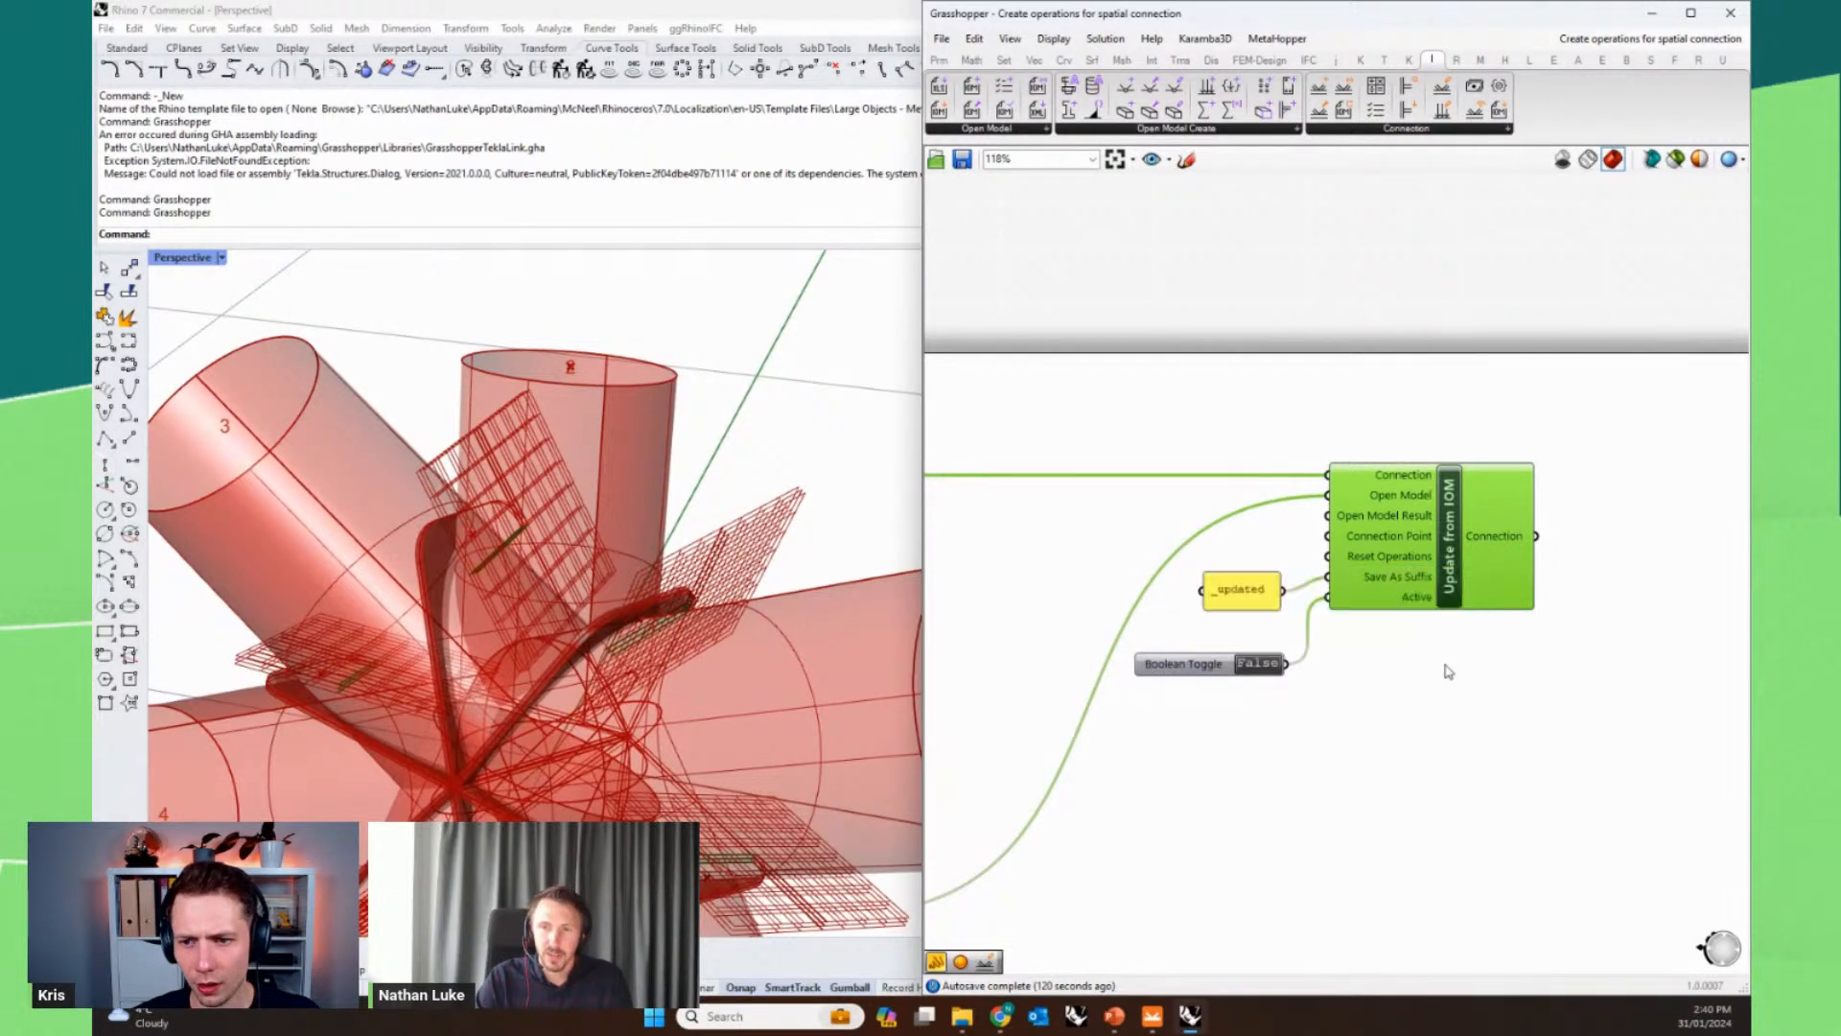
pyautogui.moveTo(1447, 645); pyautogui.dragTo(1414, 666, button='right')
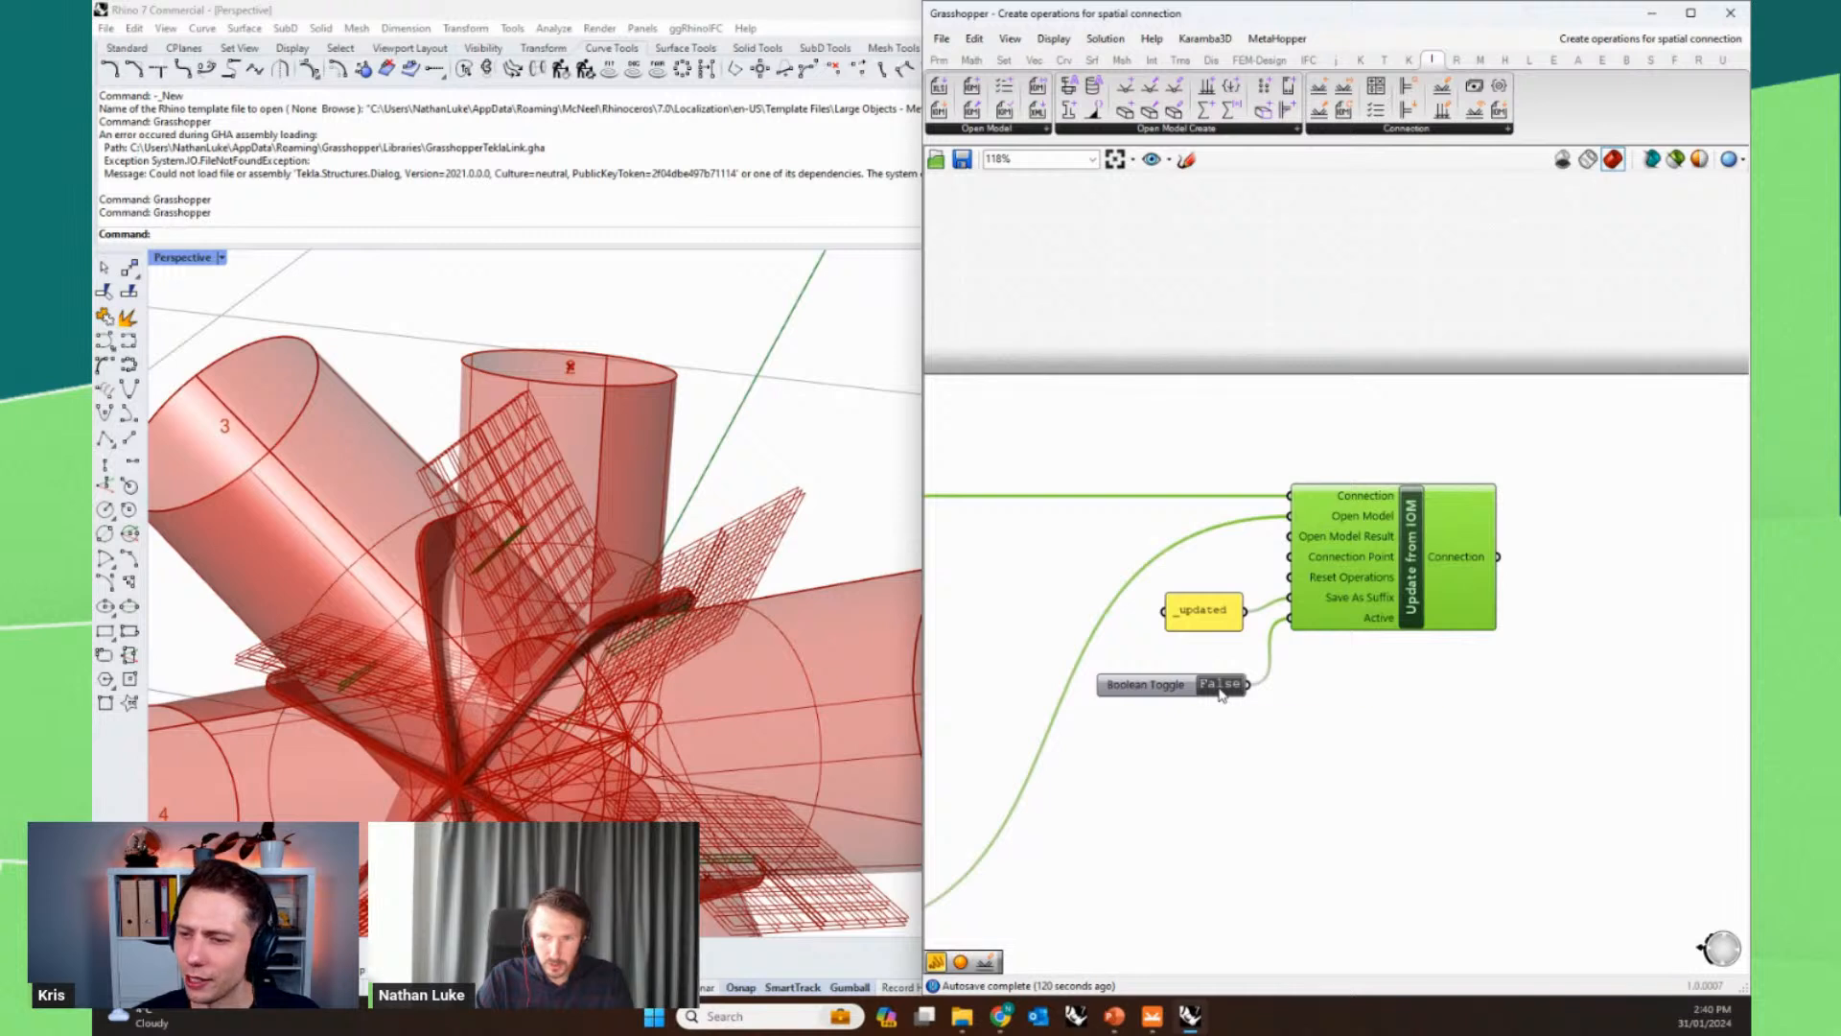
pyautogui.click(1221, 693)
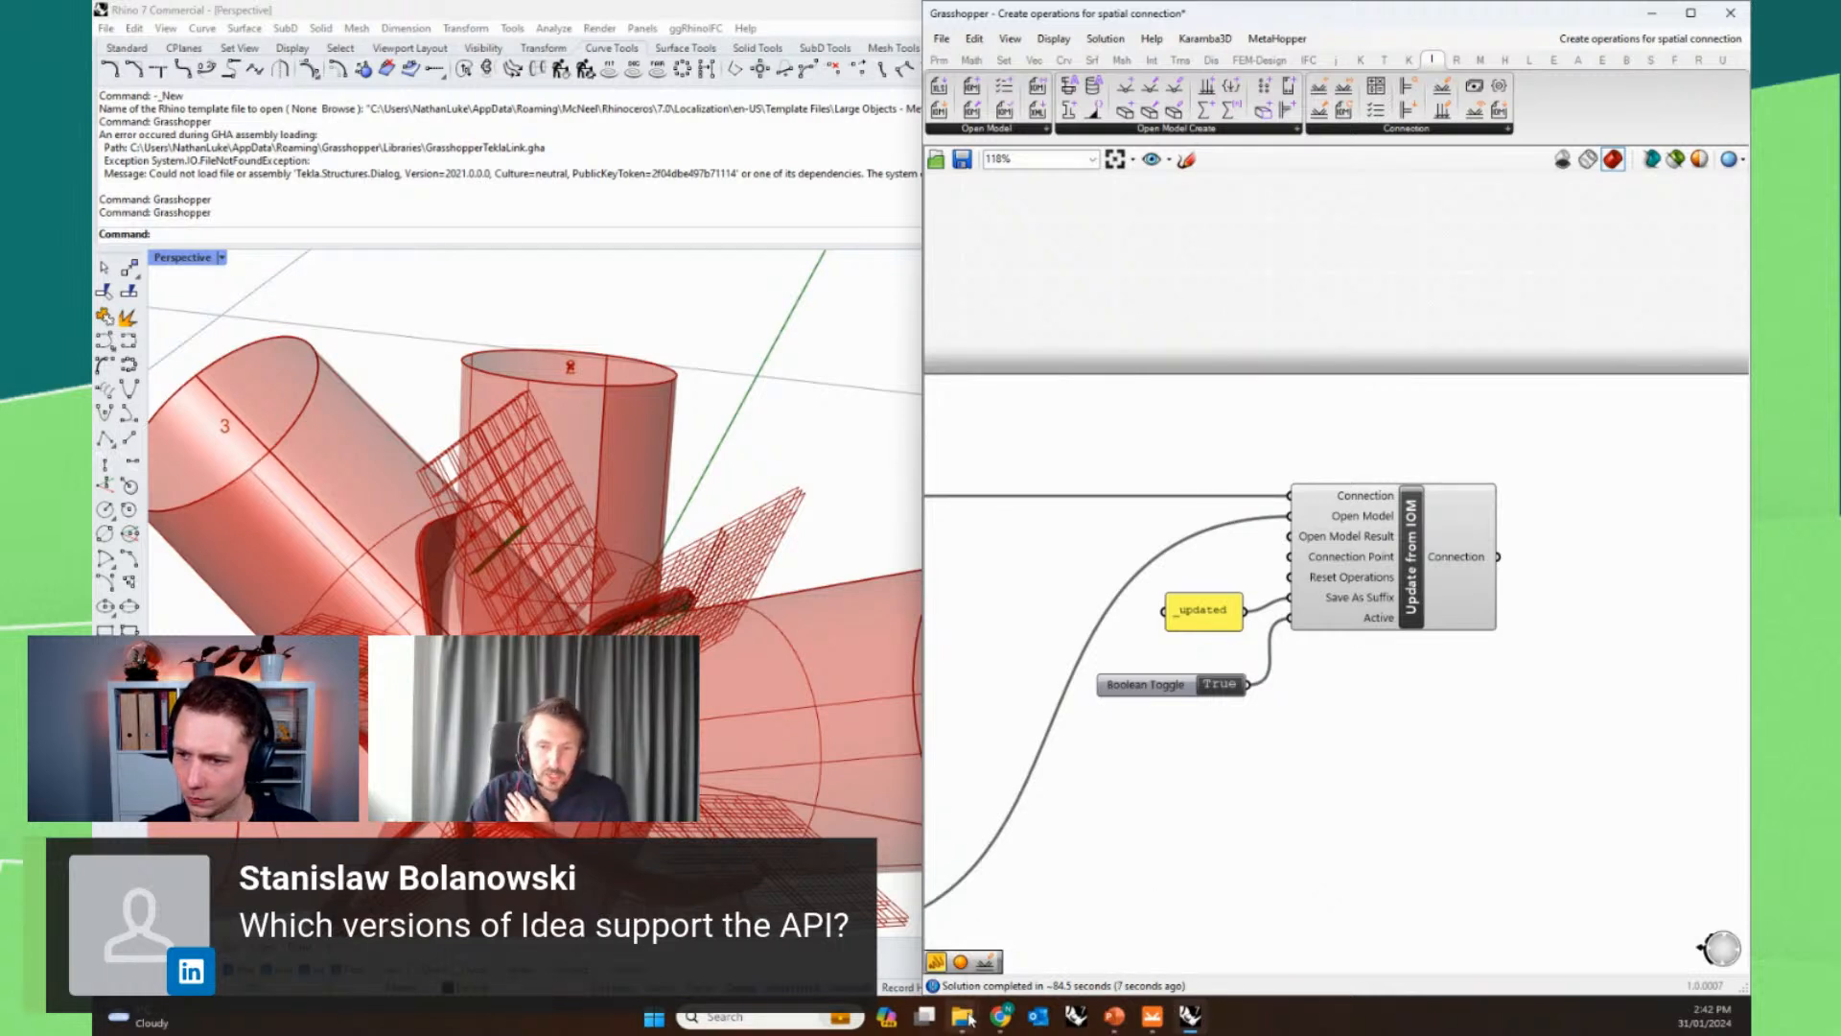
# - Bring up the 3.IDEA_add_Operations folder to check its connection files, and move its window off the shared screen
pyautogui.moveTo(970, 1020)
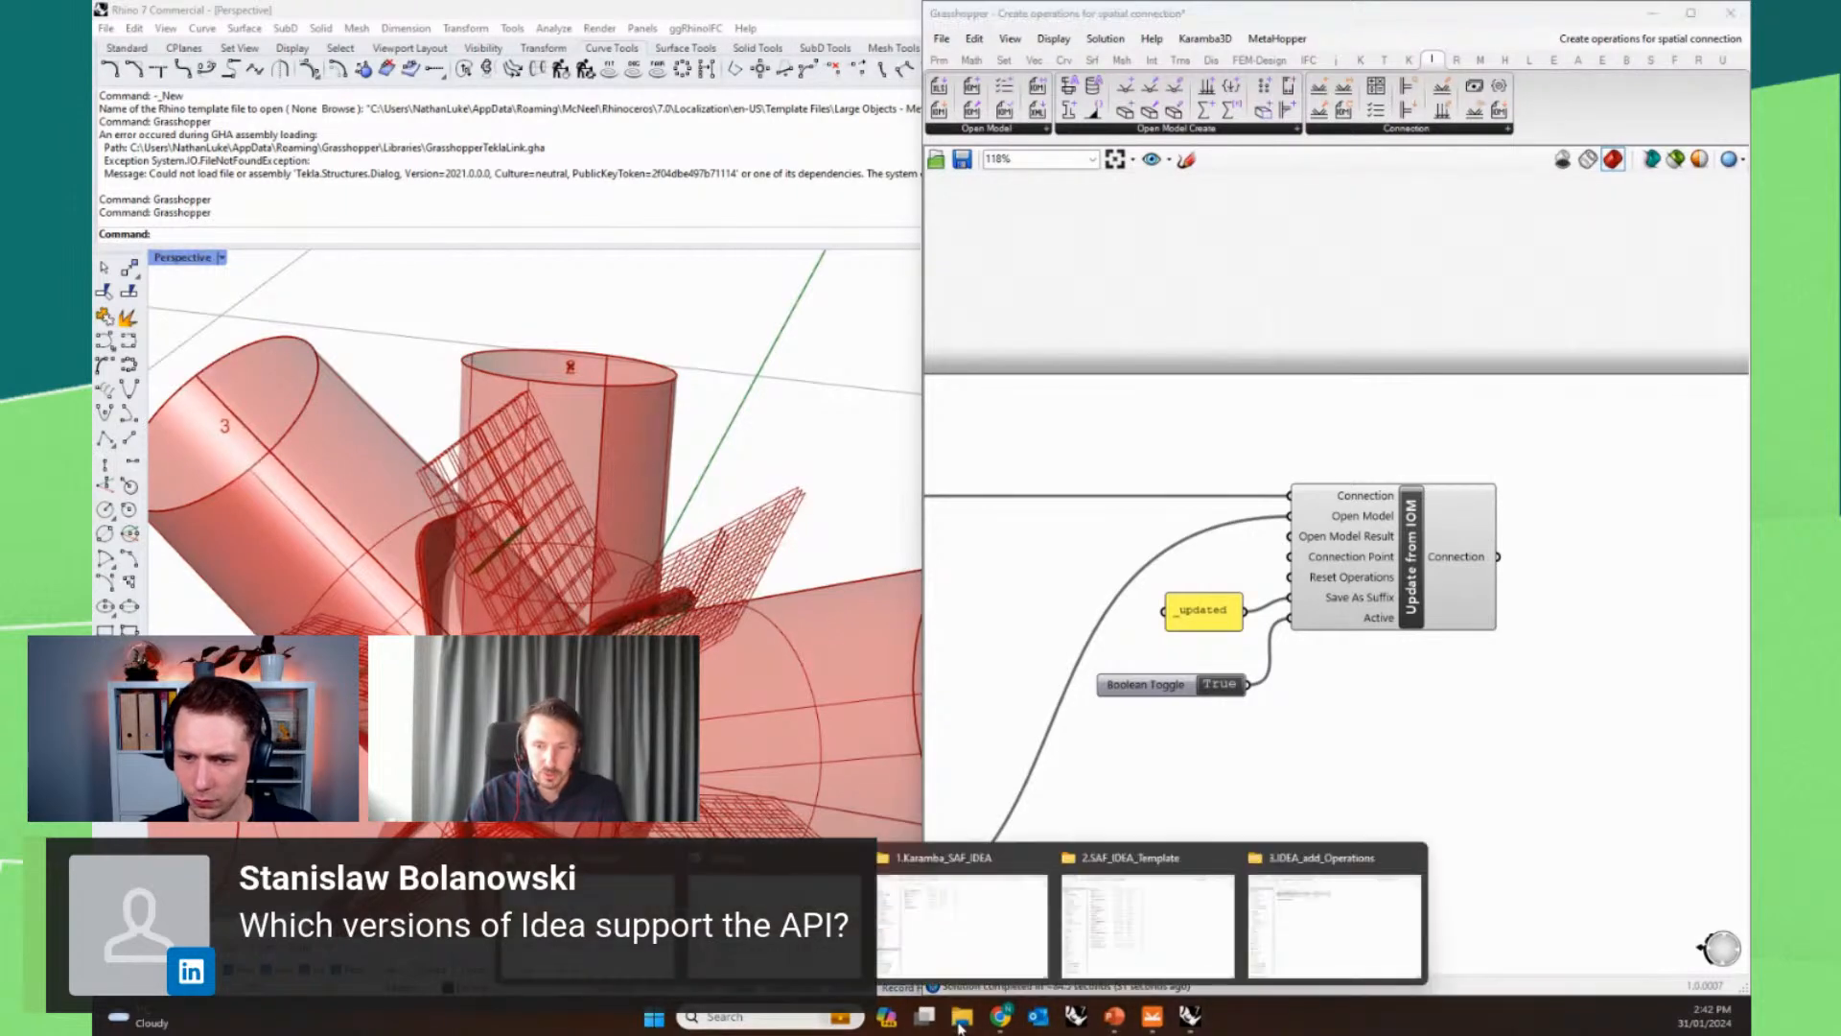
pyautogui.click(1390, 920)
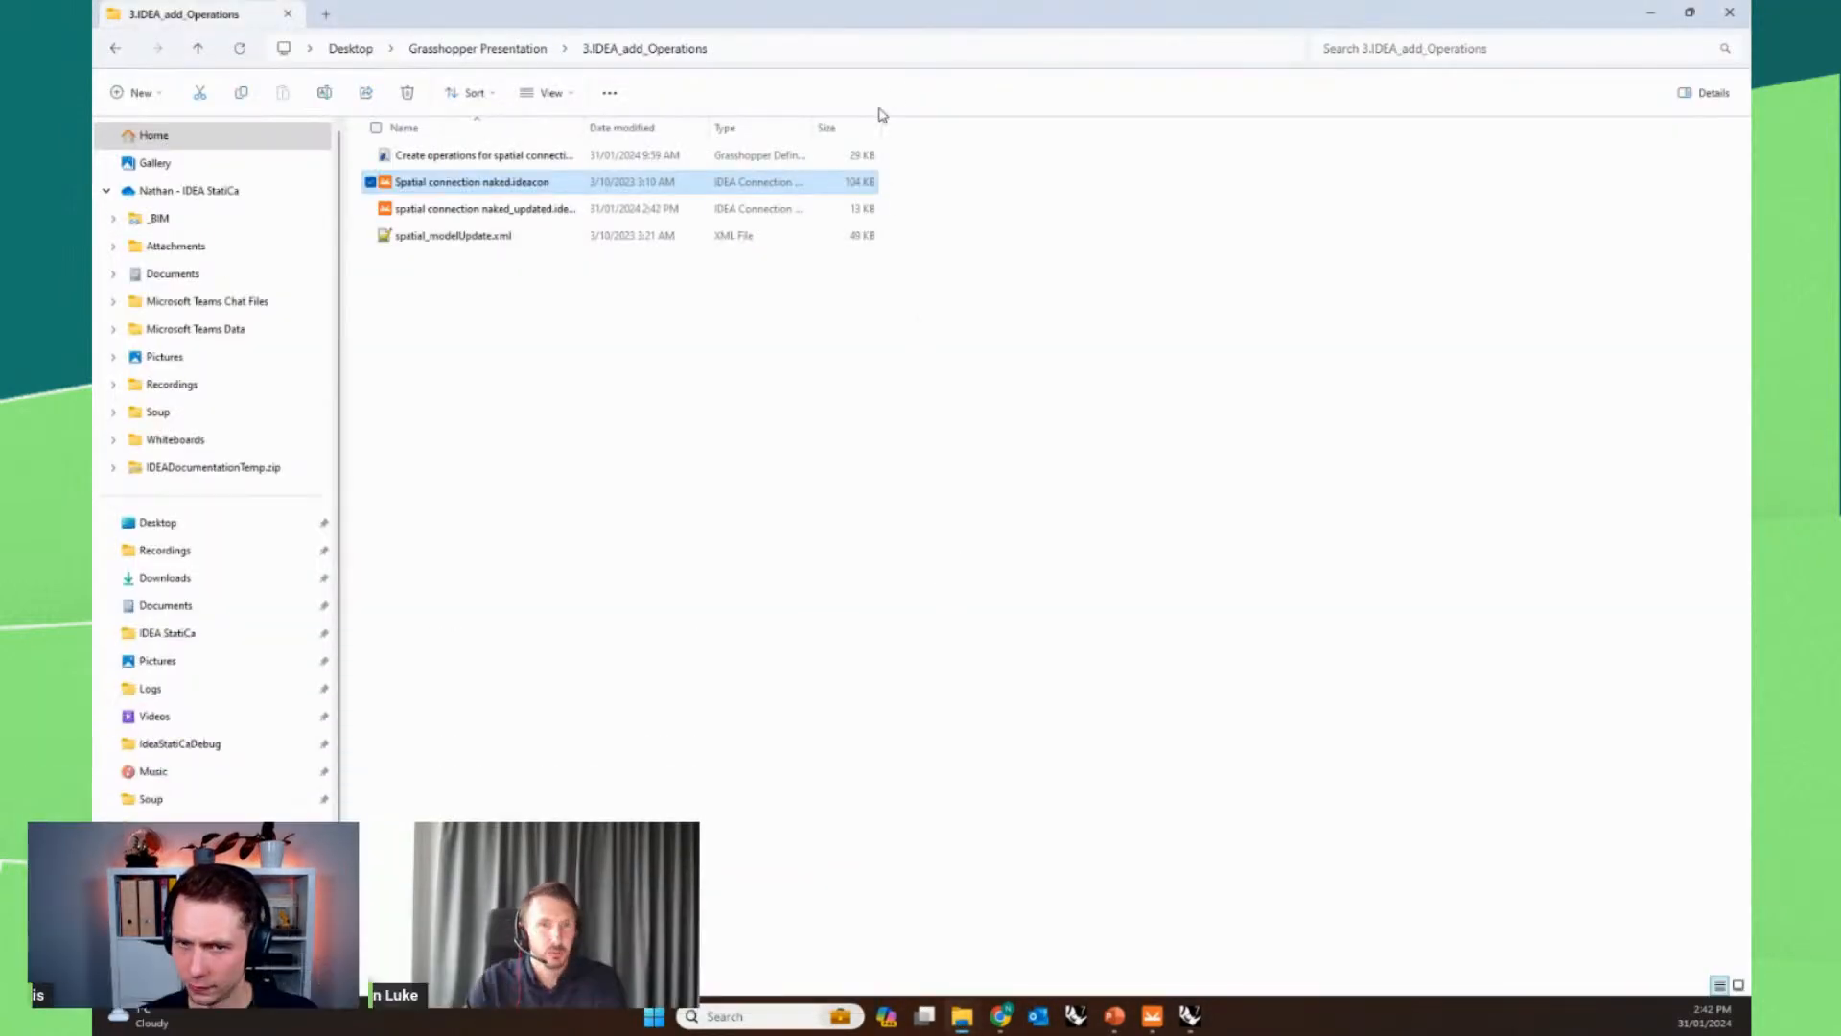
pyautogui.doubleClick(699, 13)
pyautogui.moveTo(649, 36); pyautogui.dragTo(0, 15)
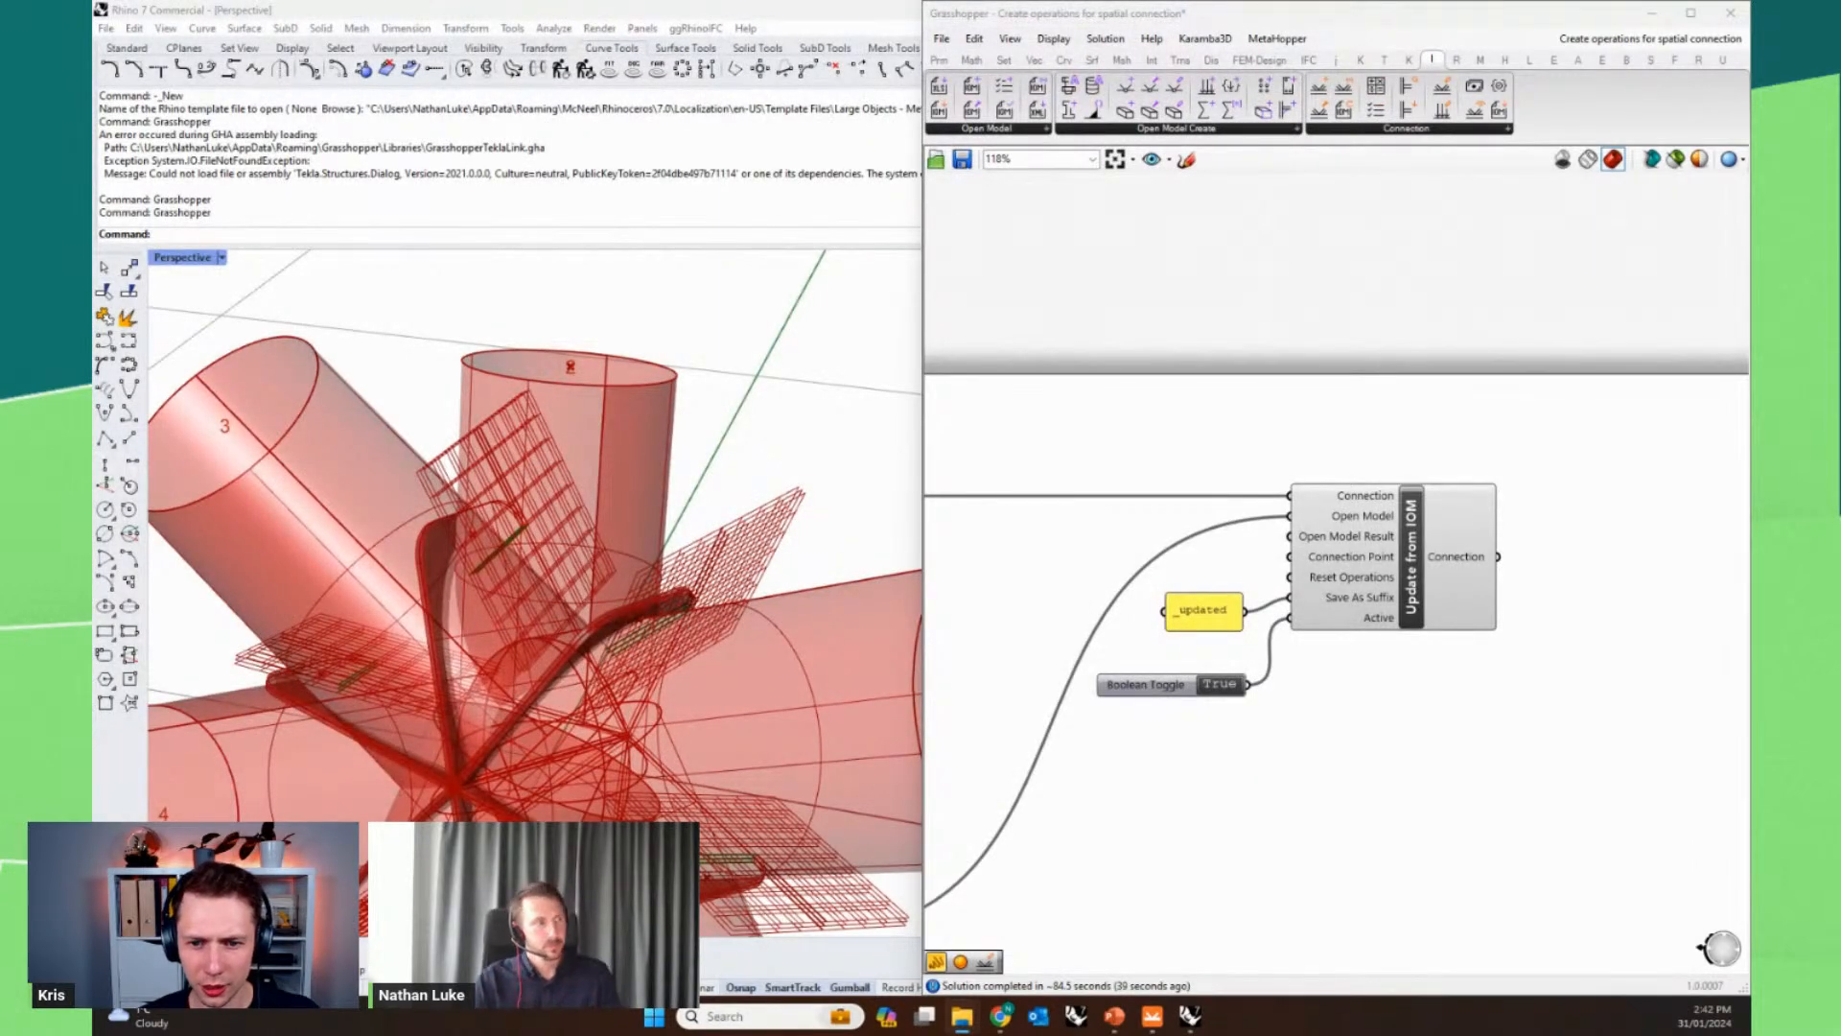
# - Switch to the template_creation.ideaCon project in IDEA StatiCa Connection and maximize its window on the shared screen
pyautogui.moveTo(1126, 1028)
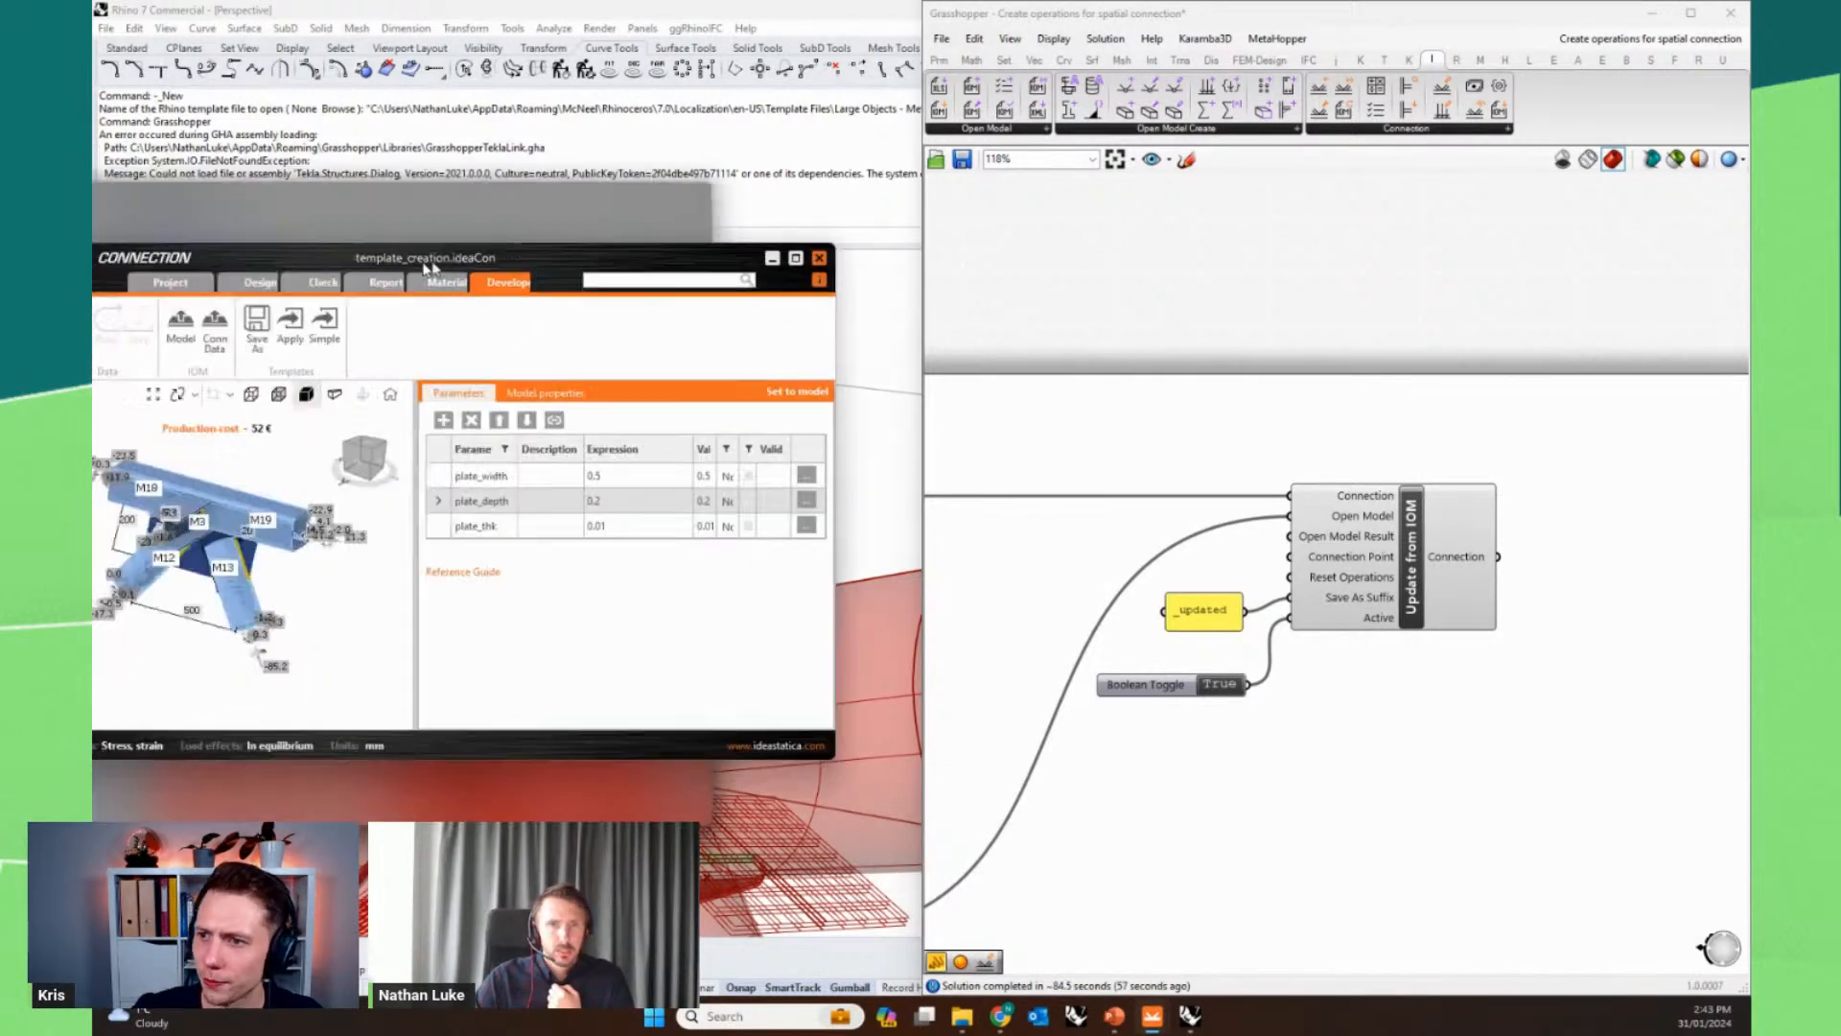
pyautogui.moveTo(472, 235); pyautogui.dragTo(683, 8)
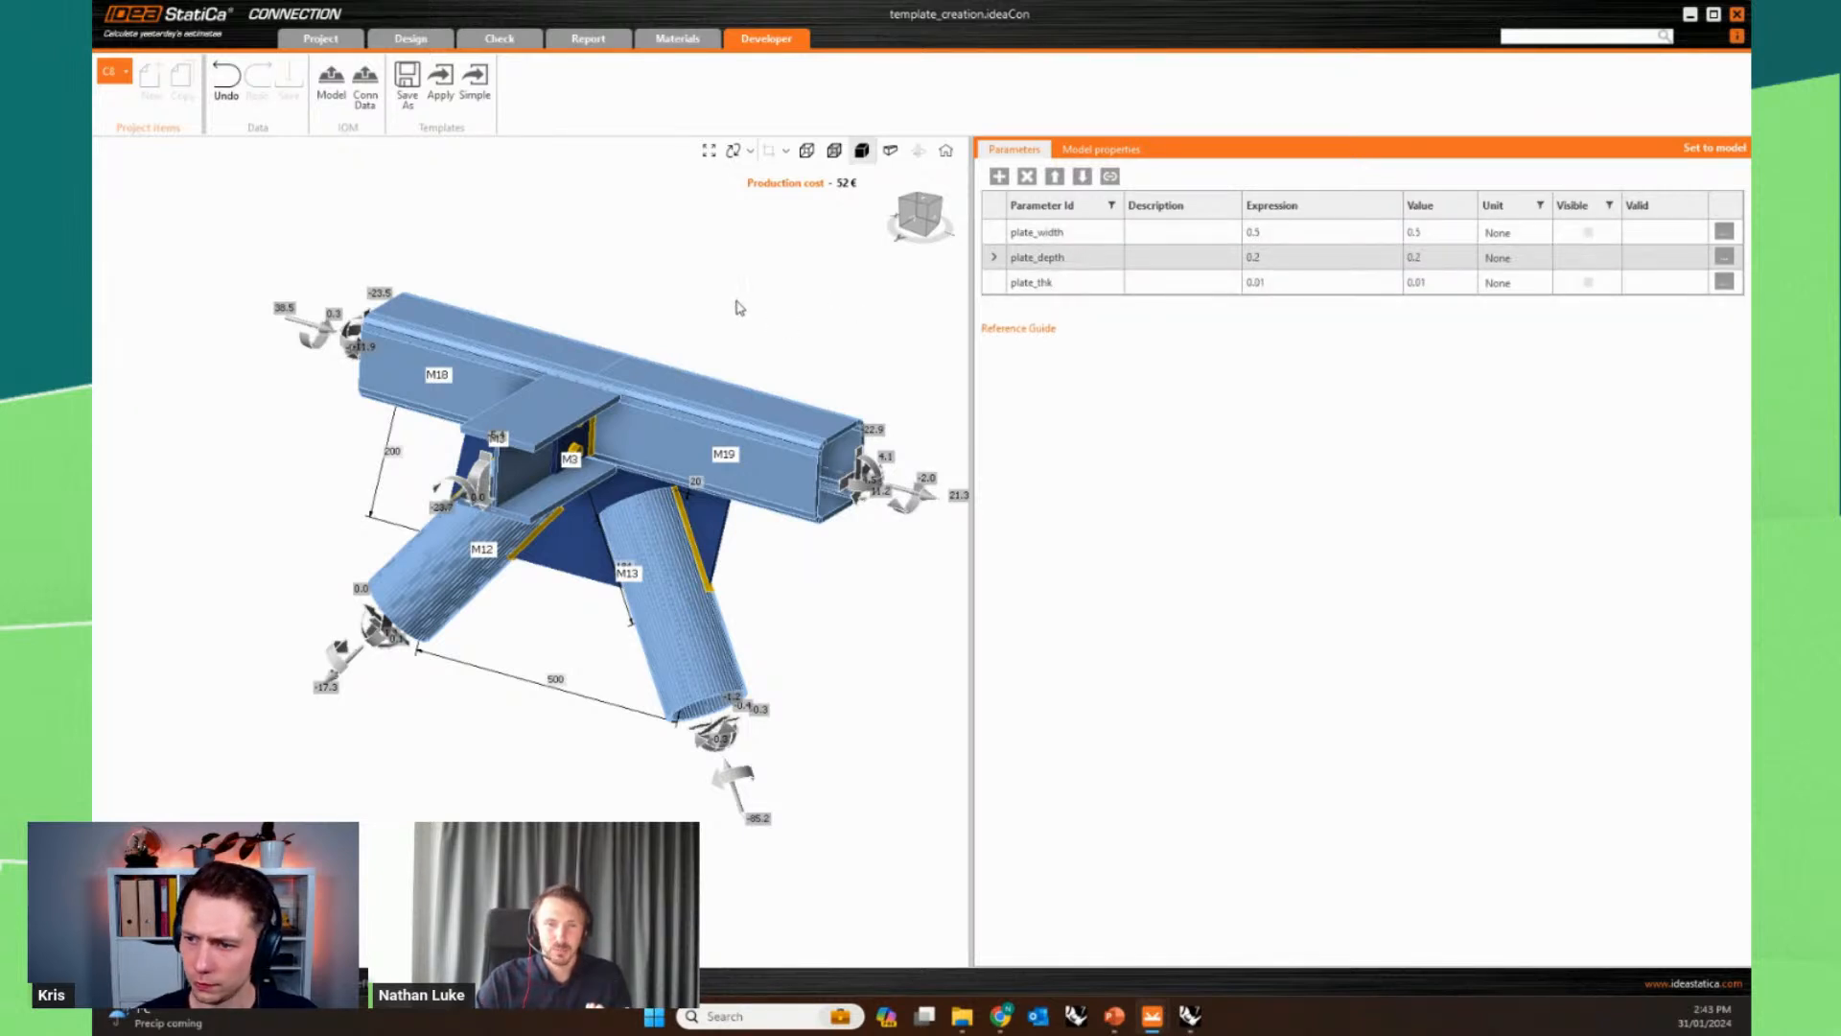
pyautogui.moveTo(739, 305); pyautogui.dragTo(705, 342, button='middle')
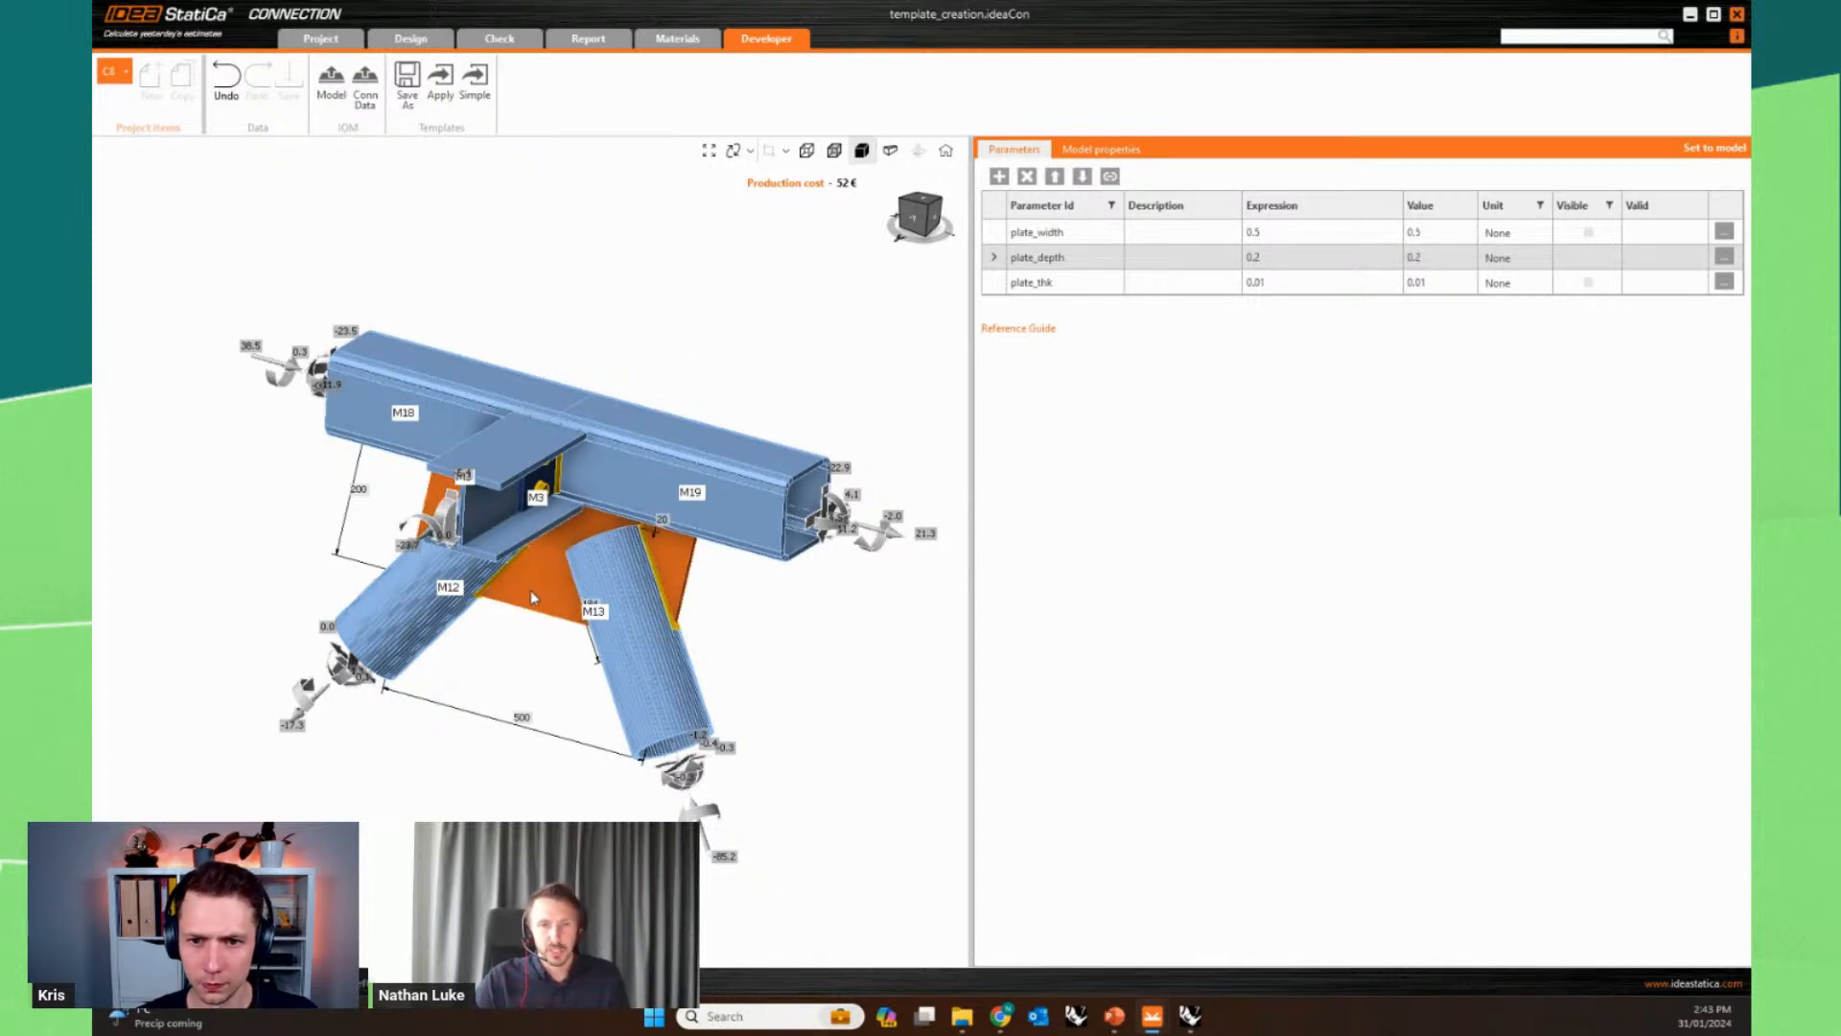
# - Select the GUSS1 gusset plate operation in the connection design and examine its width and depth properties
pyautogui.click(410, 42)
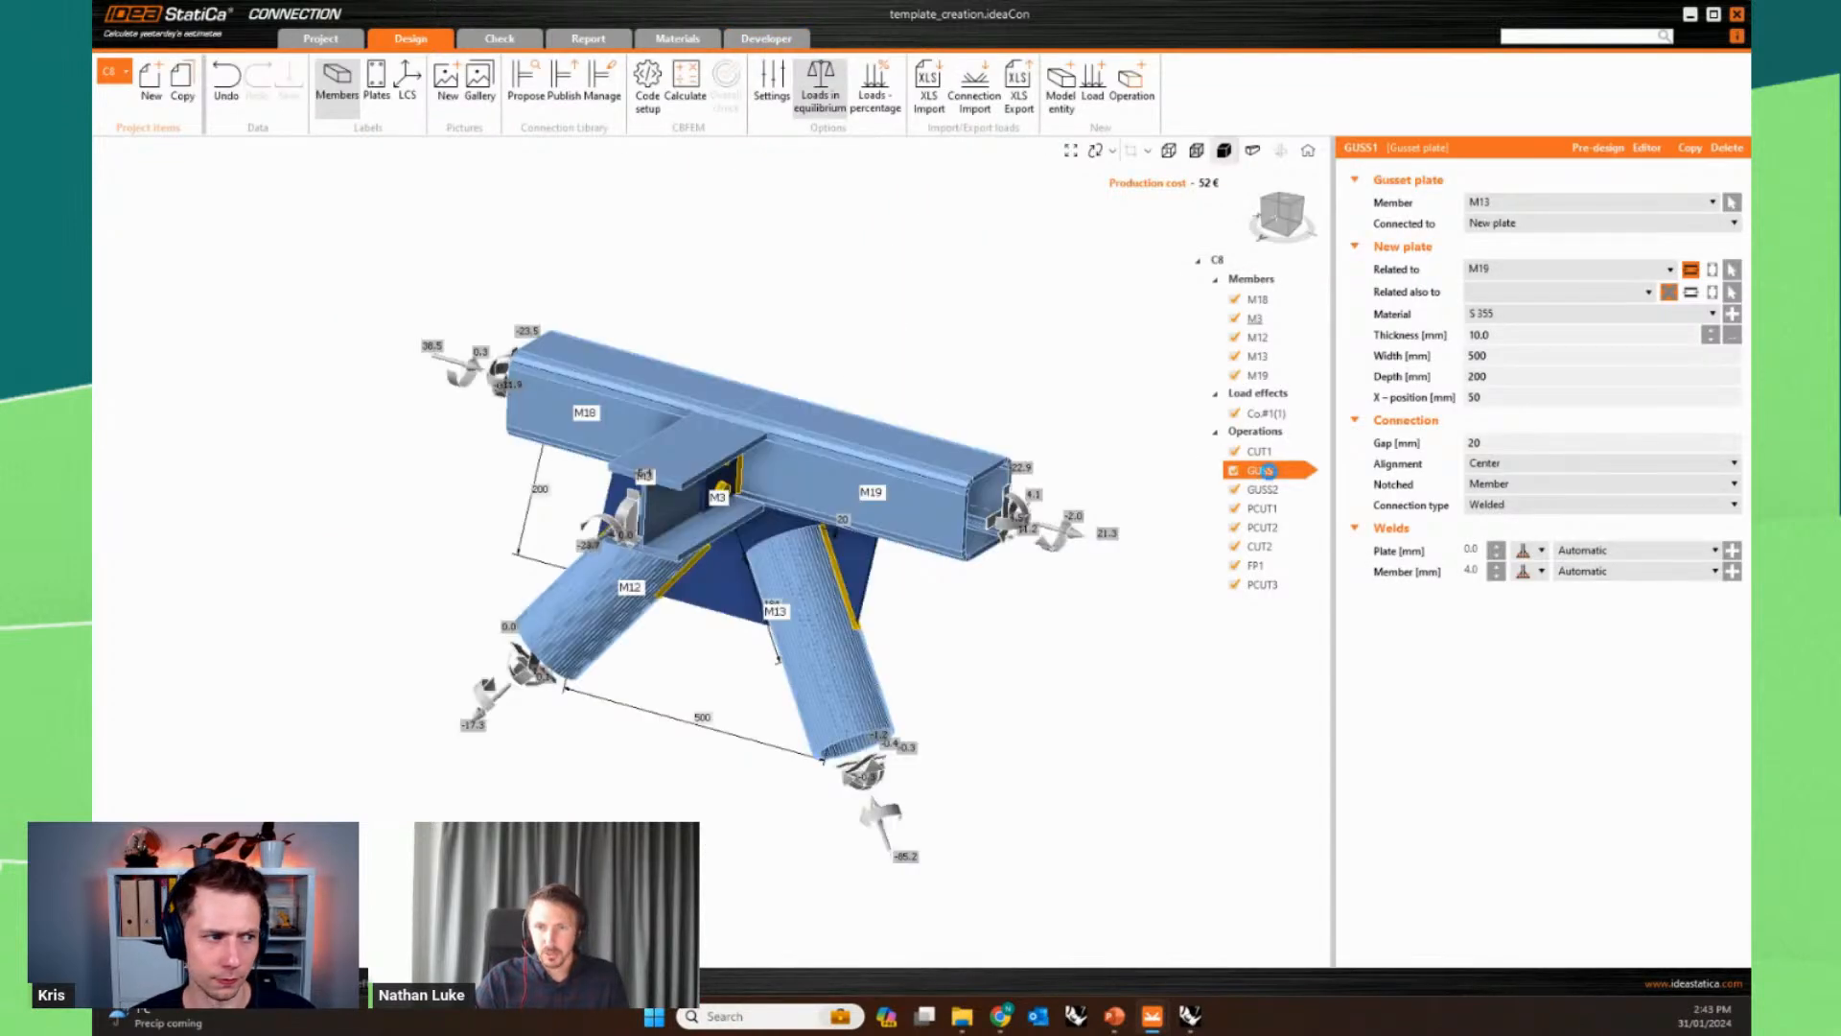
pyautogui.click(1503, 356)
pyautogui.click(1499, 377)
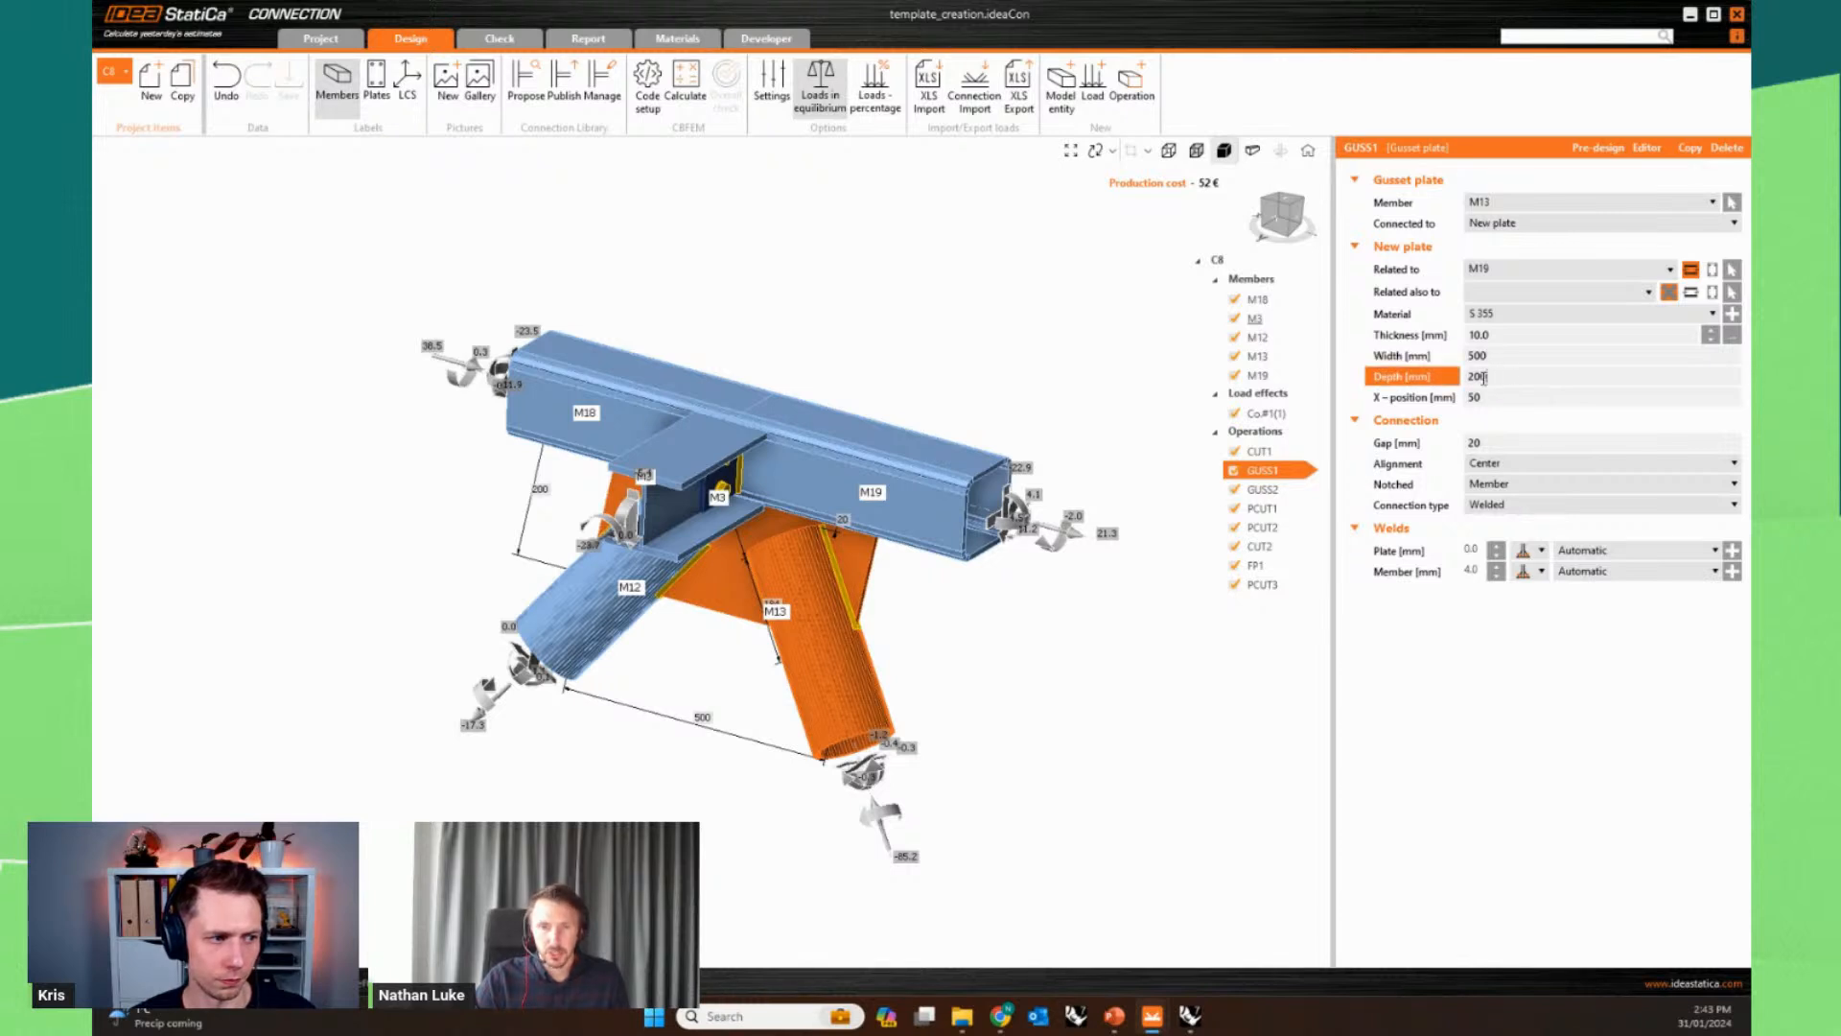
# - Set the plate_width parameter's expression to 0.55 in the developer parameters and apply it to the model
pyautogui.click(764, 39)
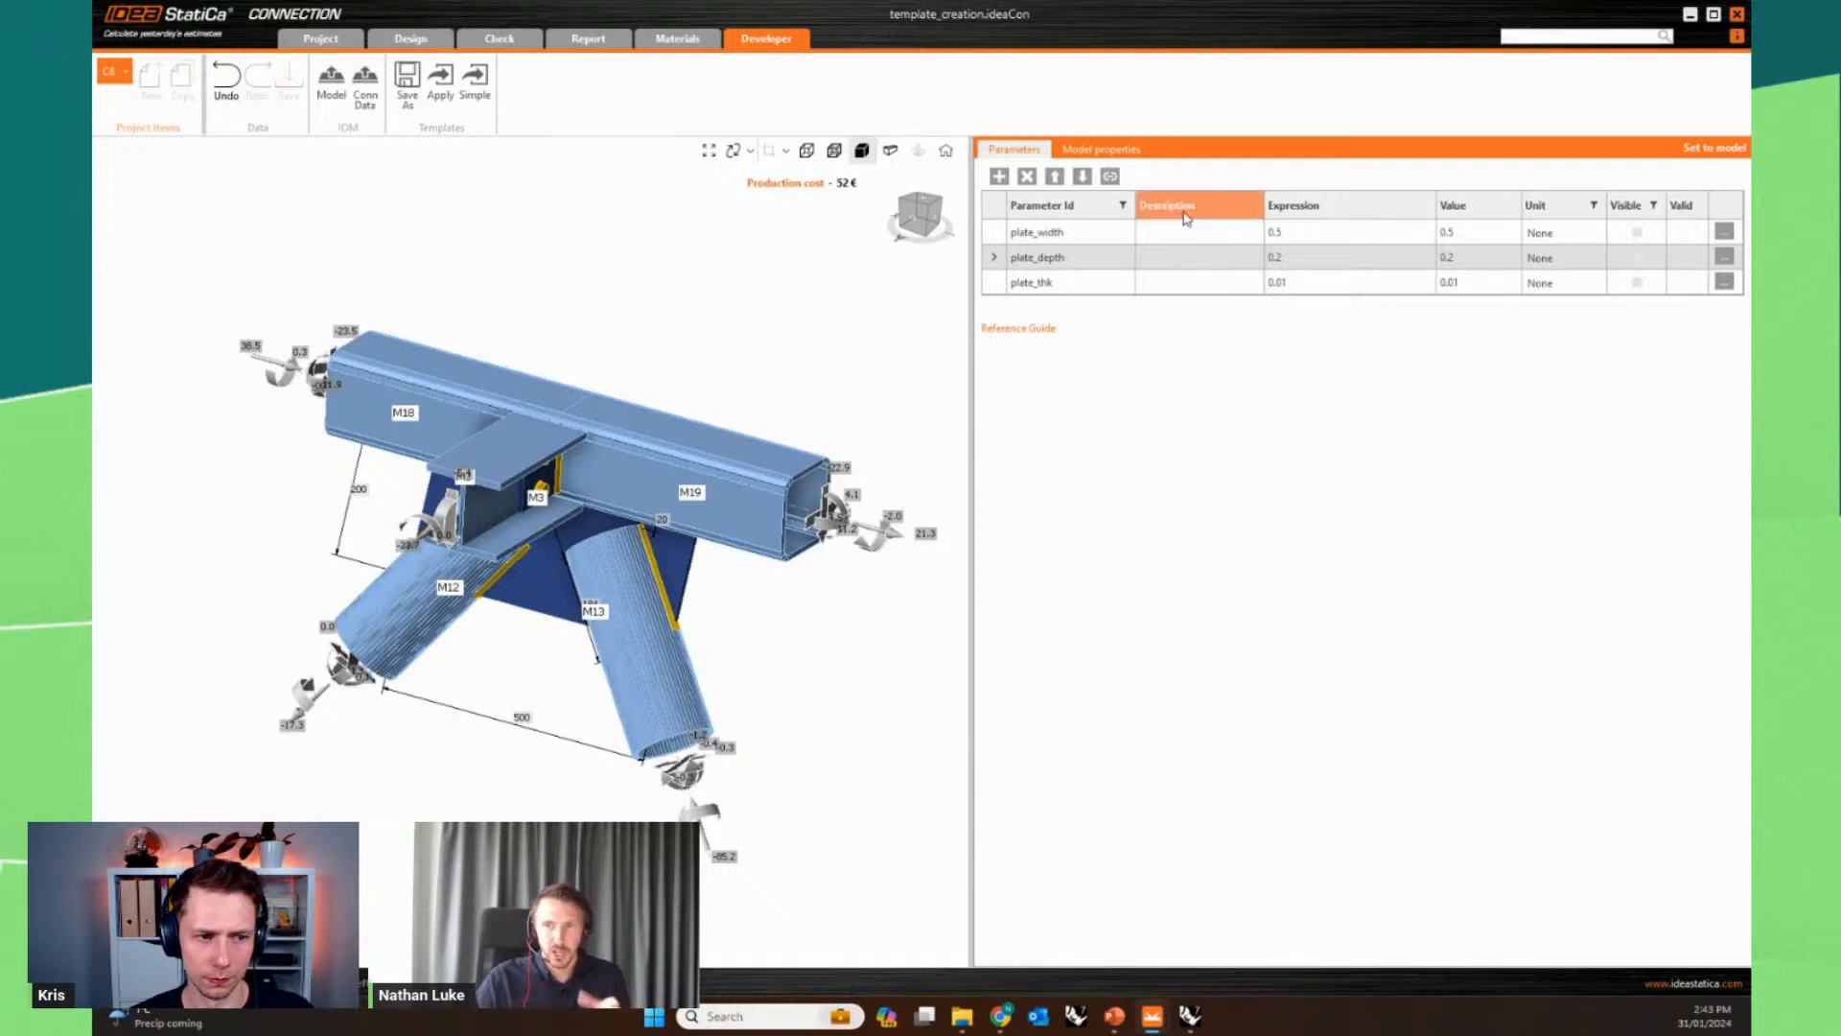
pyautogui.click(1292, 231)
pyautogui.click(1291, 234)
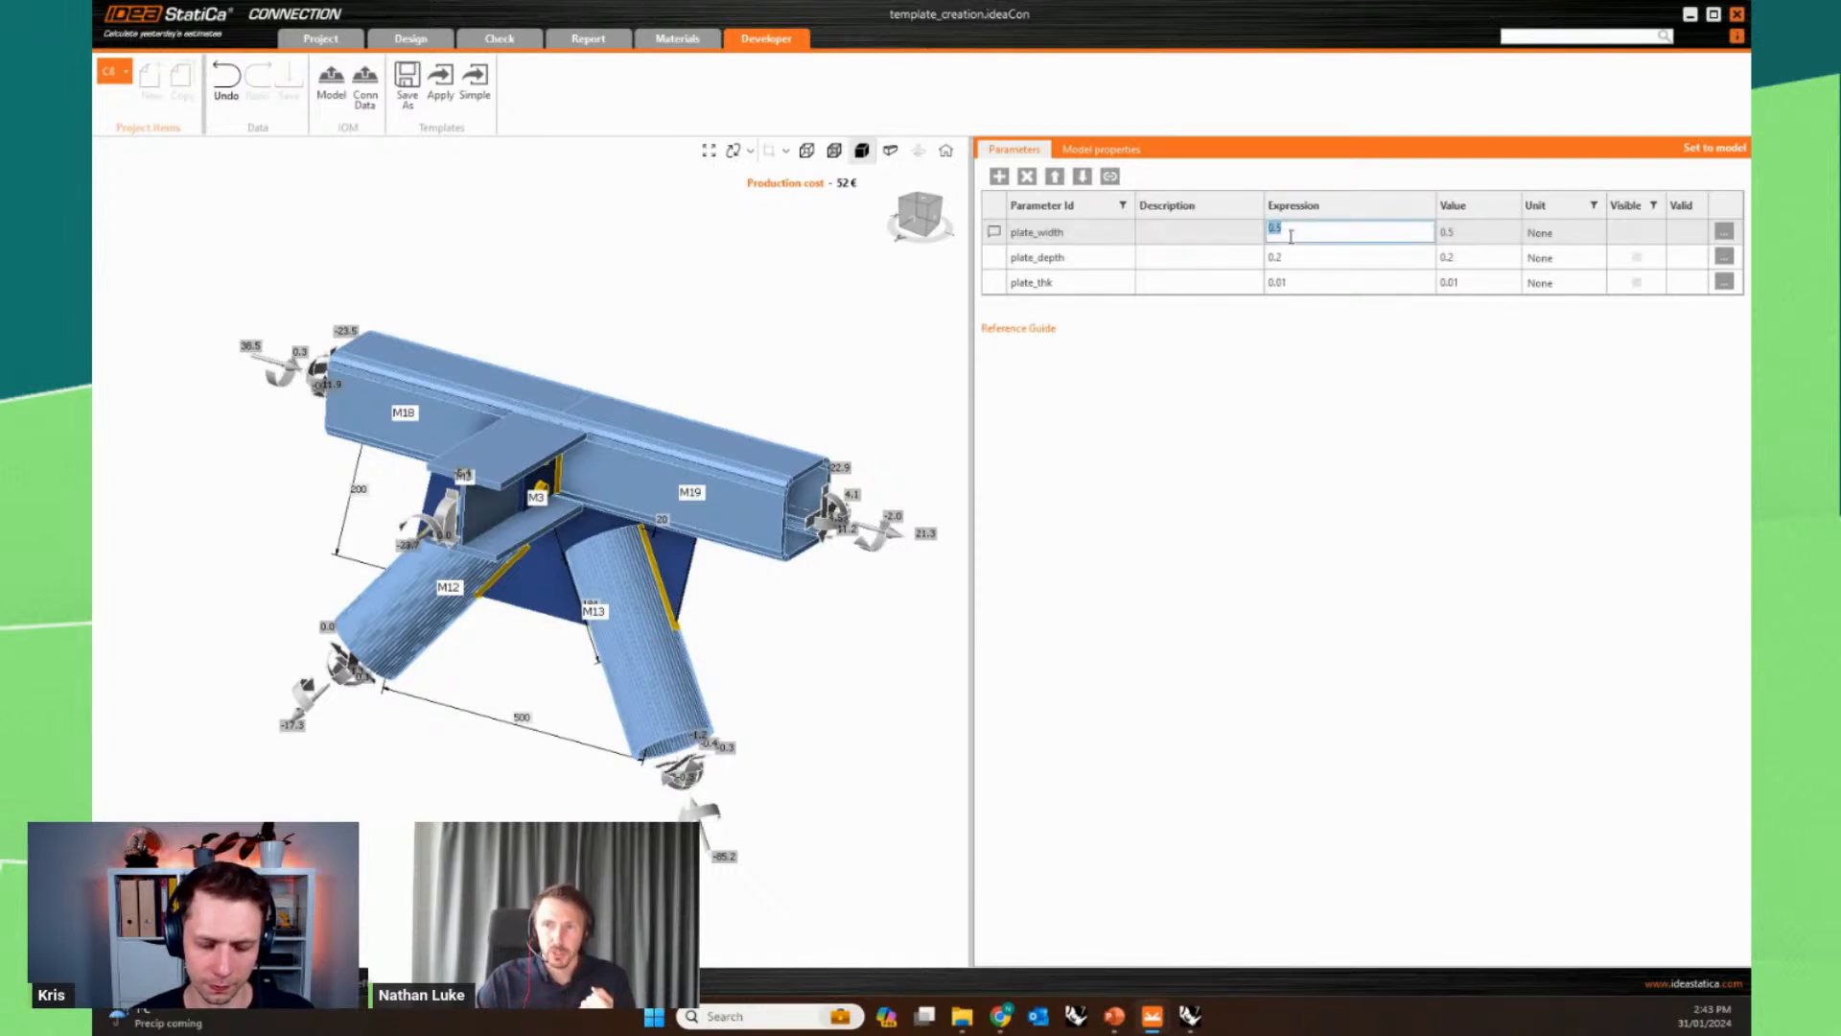
pyautogui.write('0.55')
pyautogui.click(1341, 506)
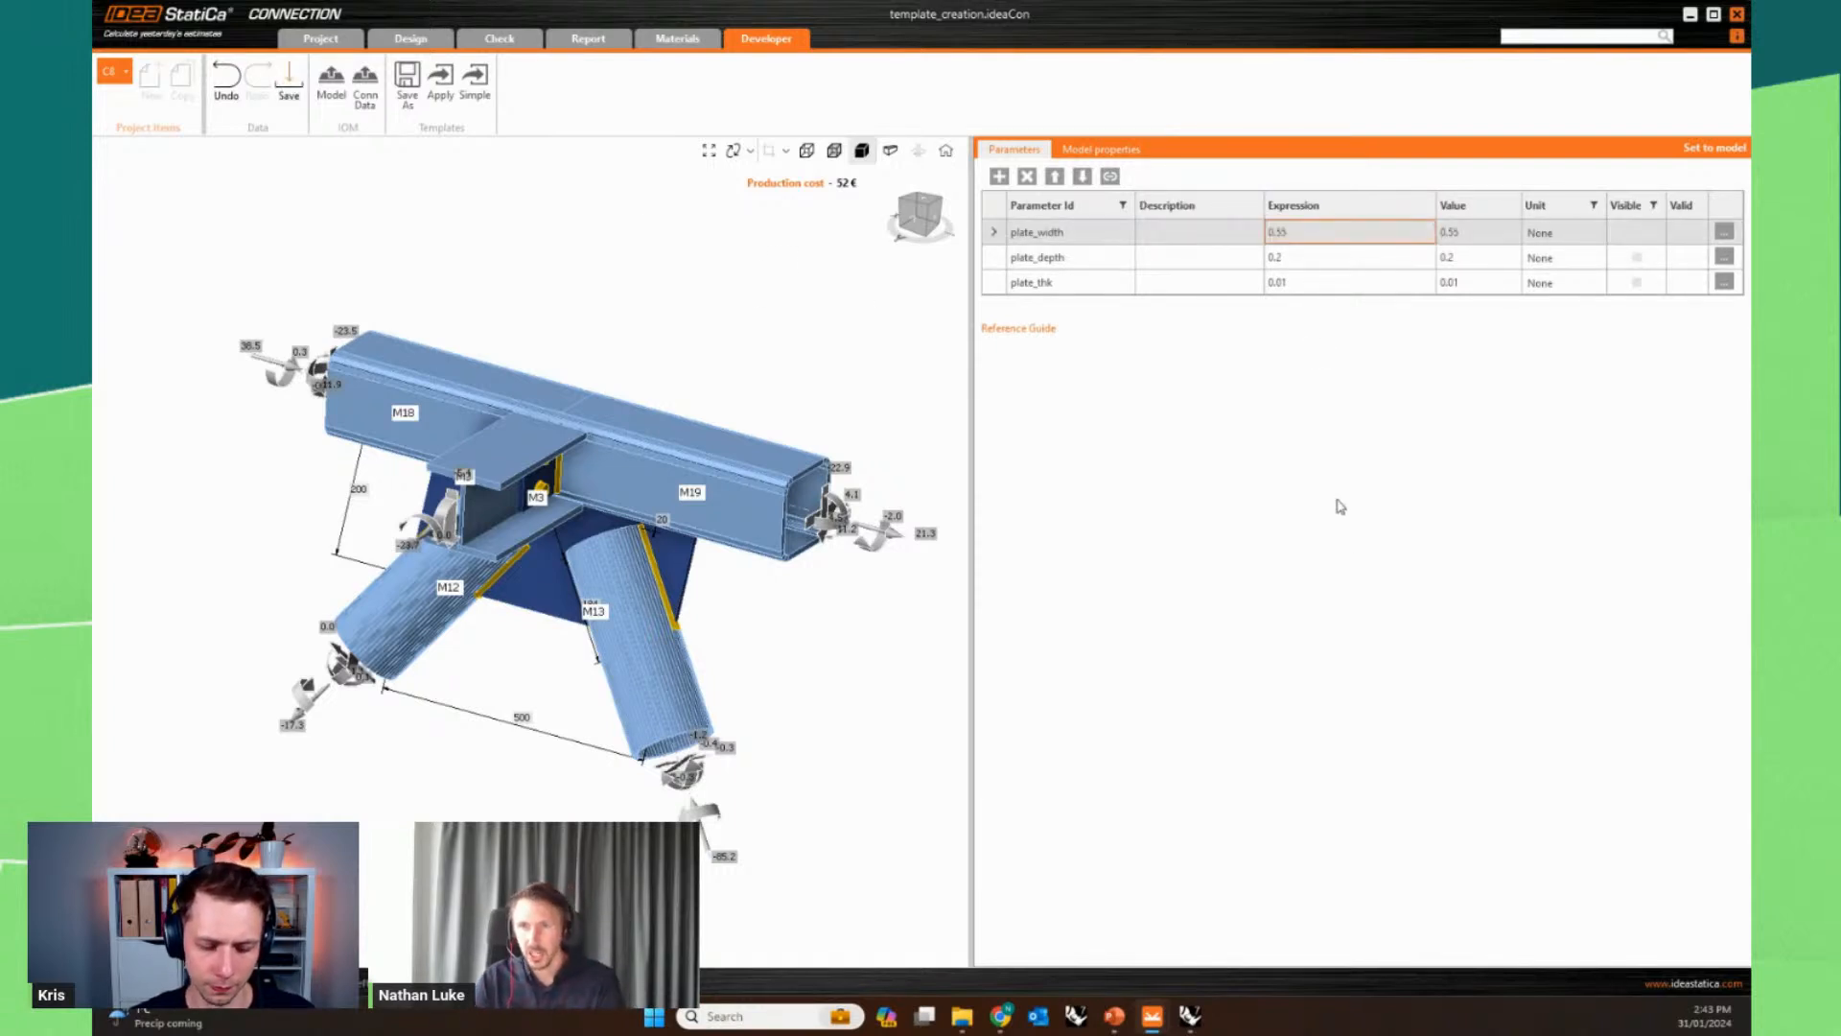
pyautogui.click(1719, 151)
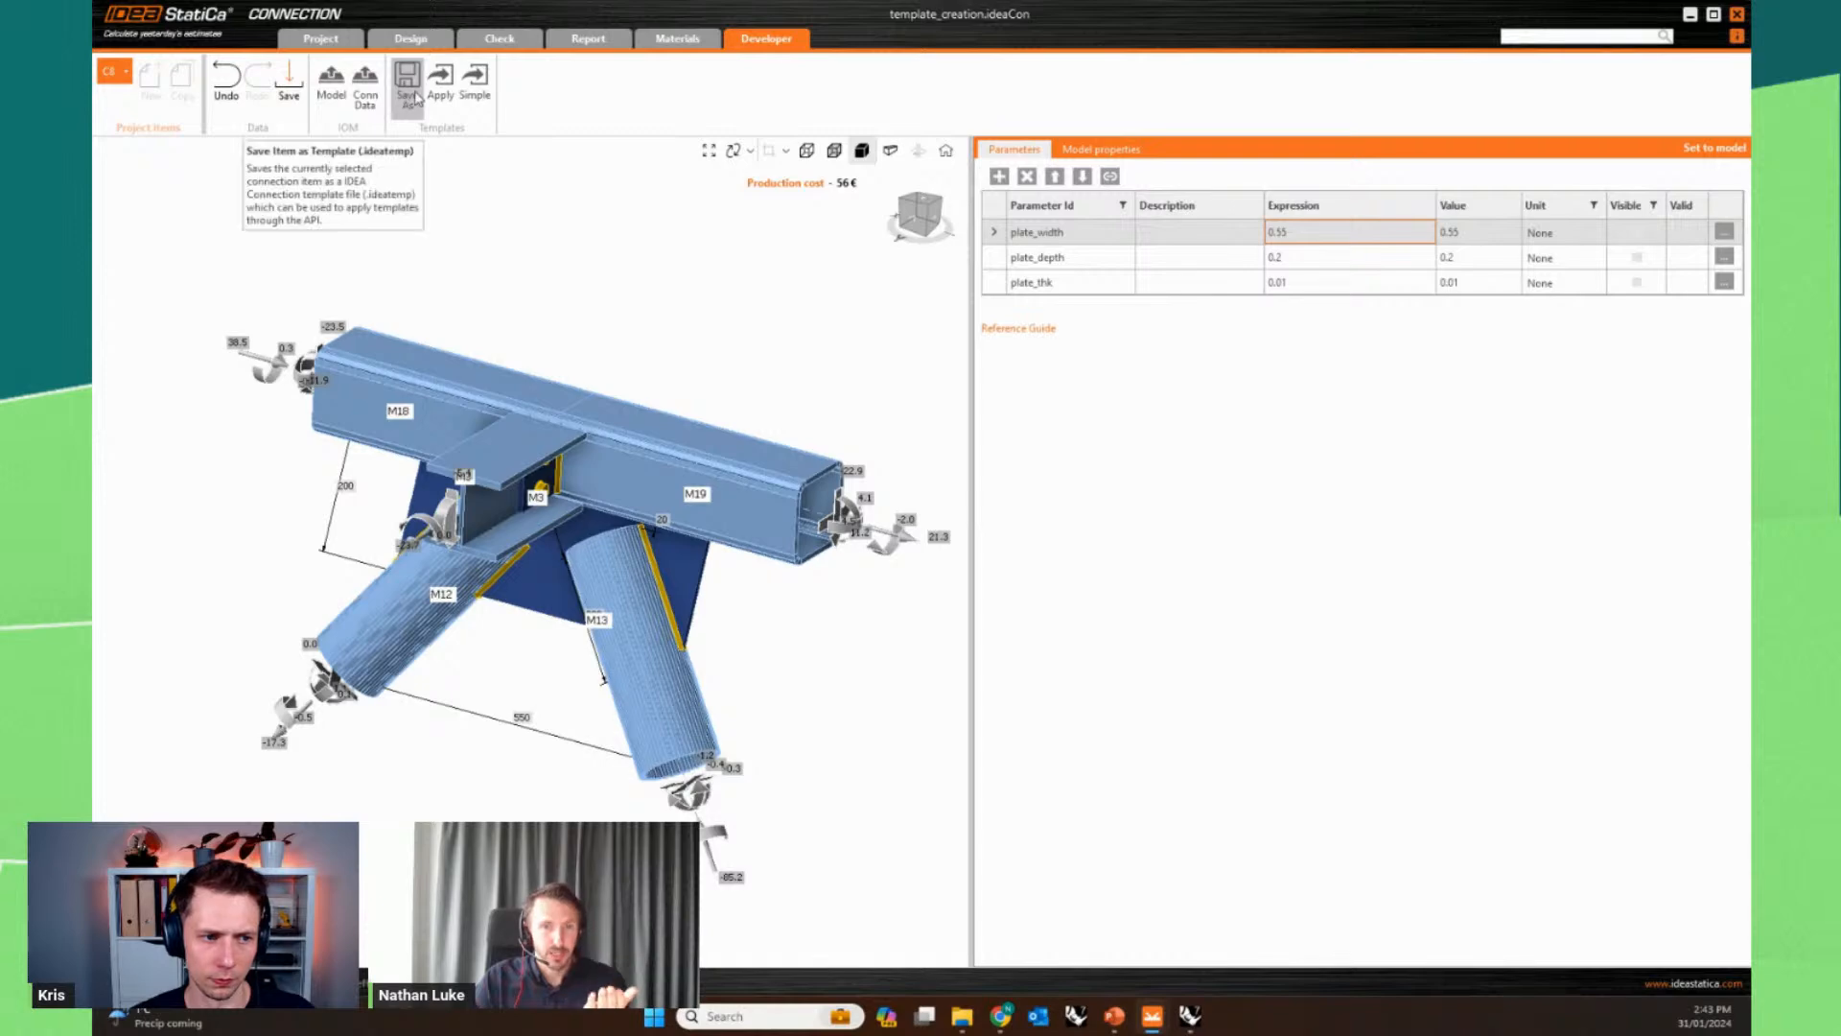
# - Return to Grasshopper, switch to the import-model-version2 definition and examine its truss in the Rhino viewport
pyautogui.click(1689, 14)
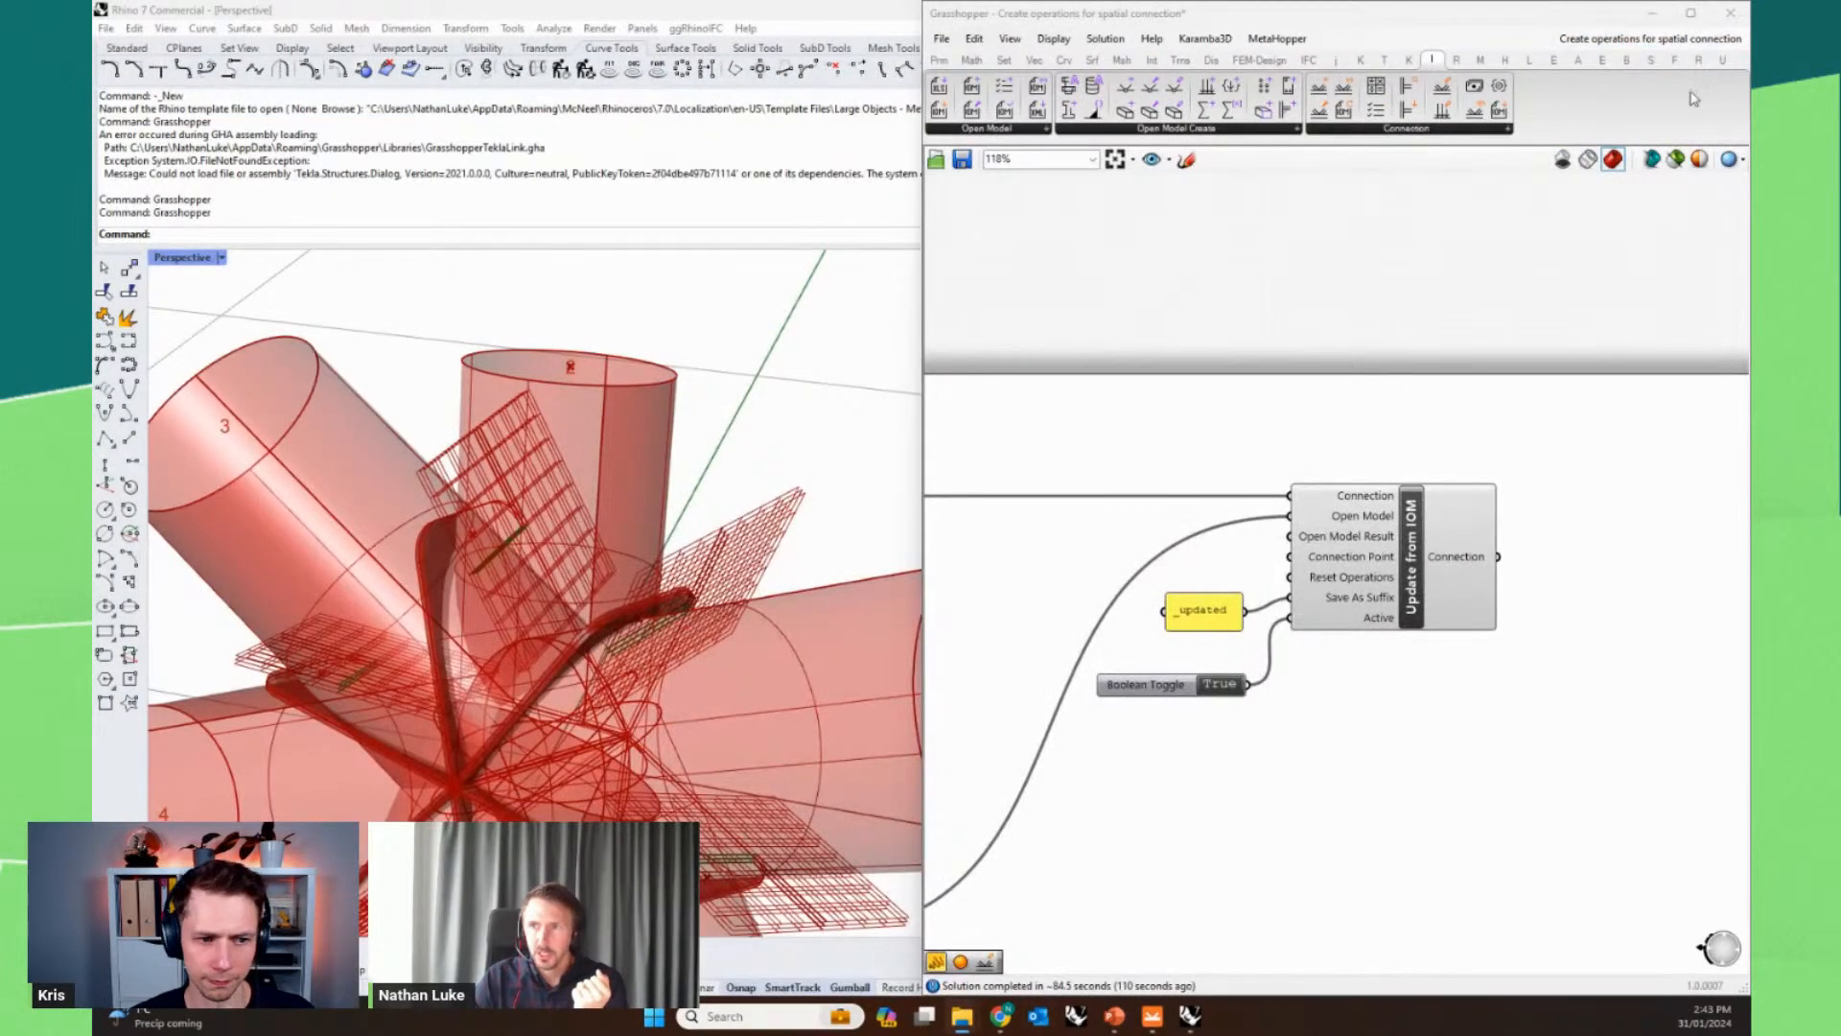
pyautogui.click(1604, 40)
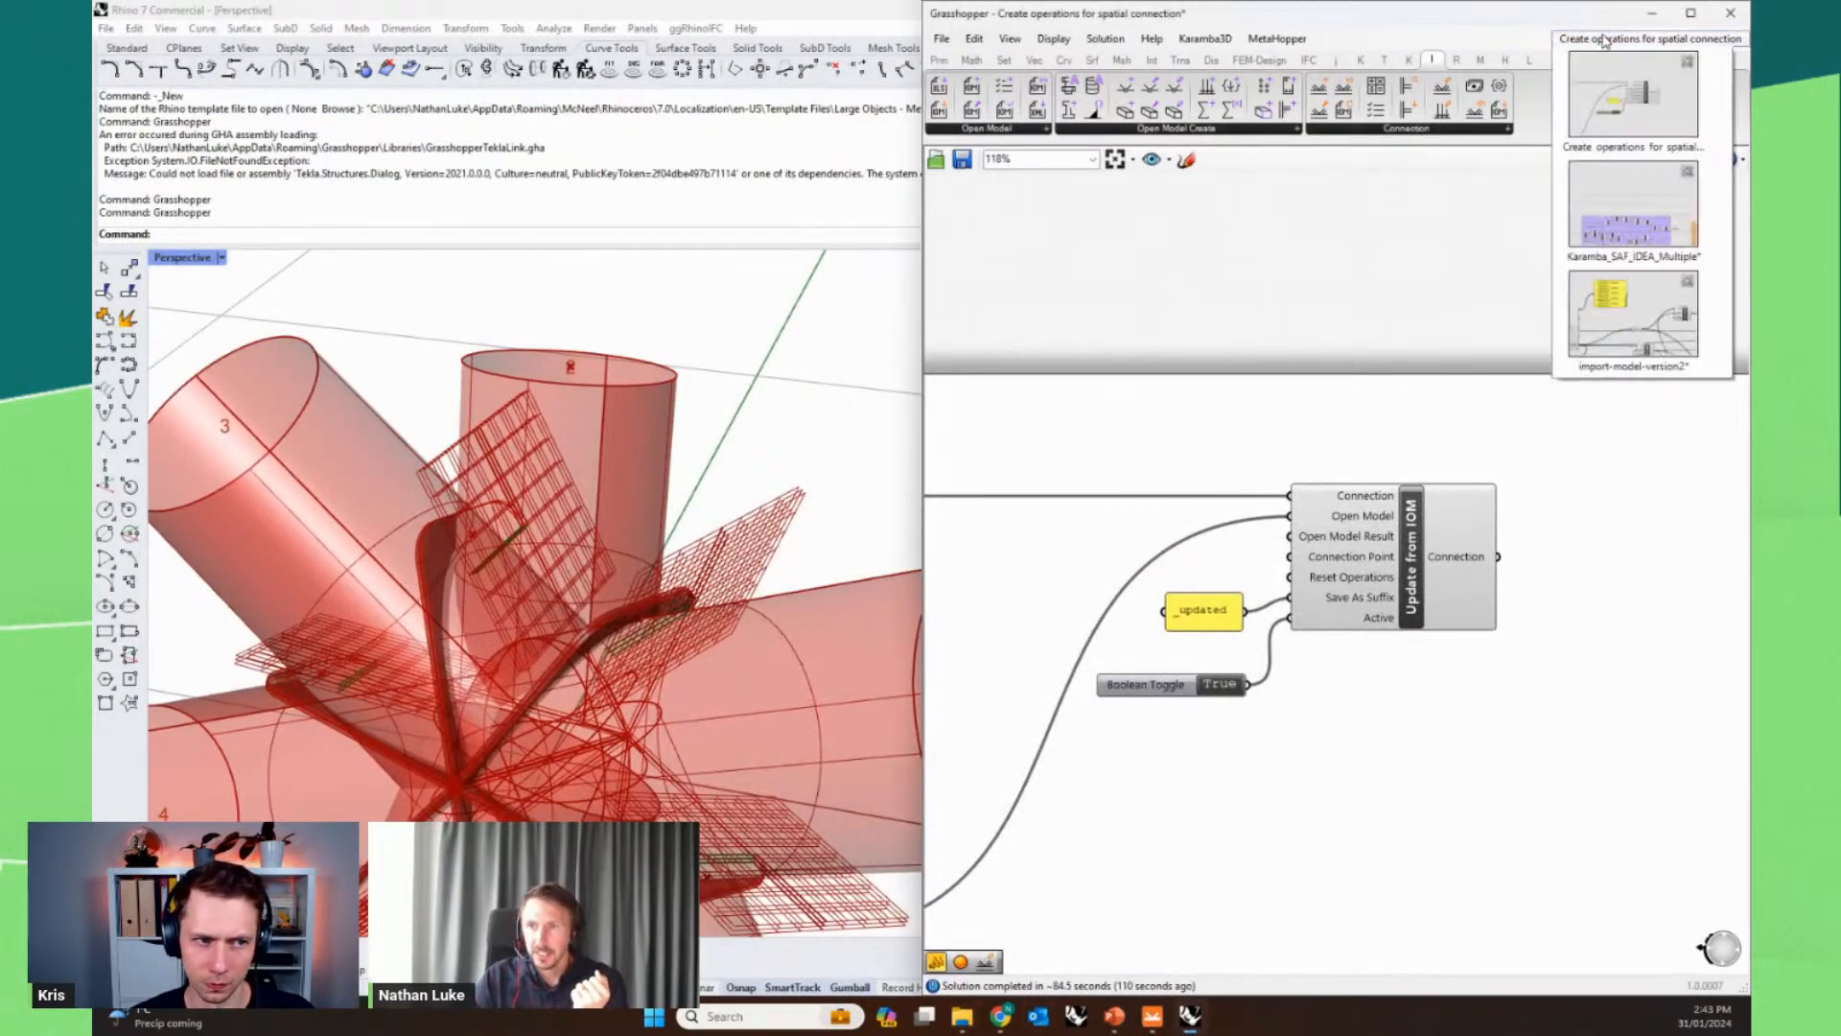
pyautogui.click(1651, 291)
pyautogui.scroll(-5, 276, 543)
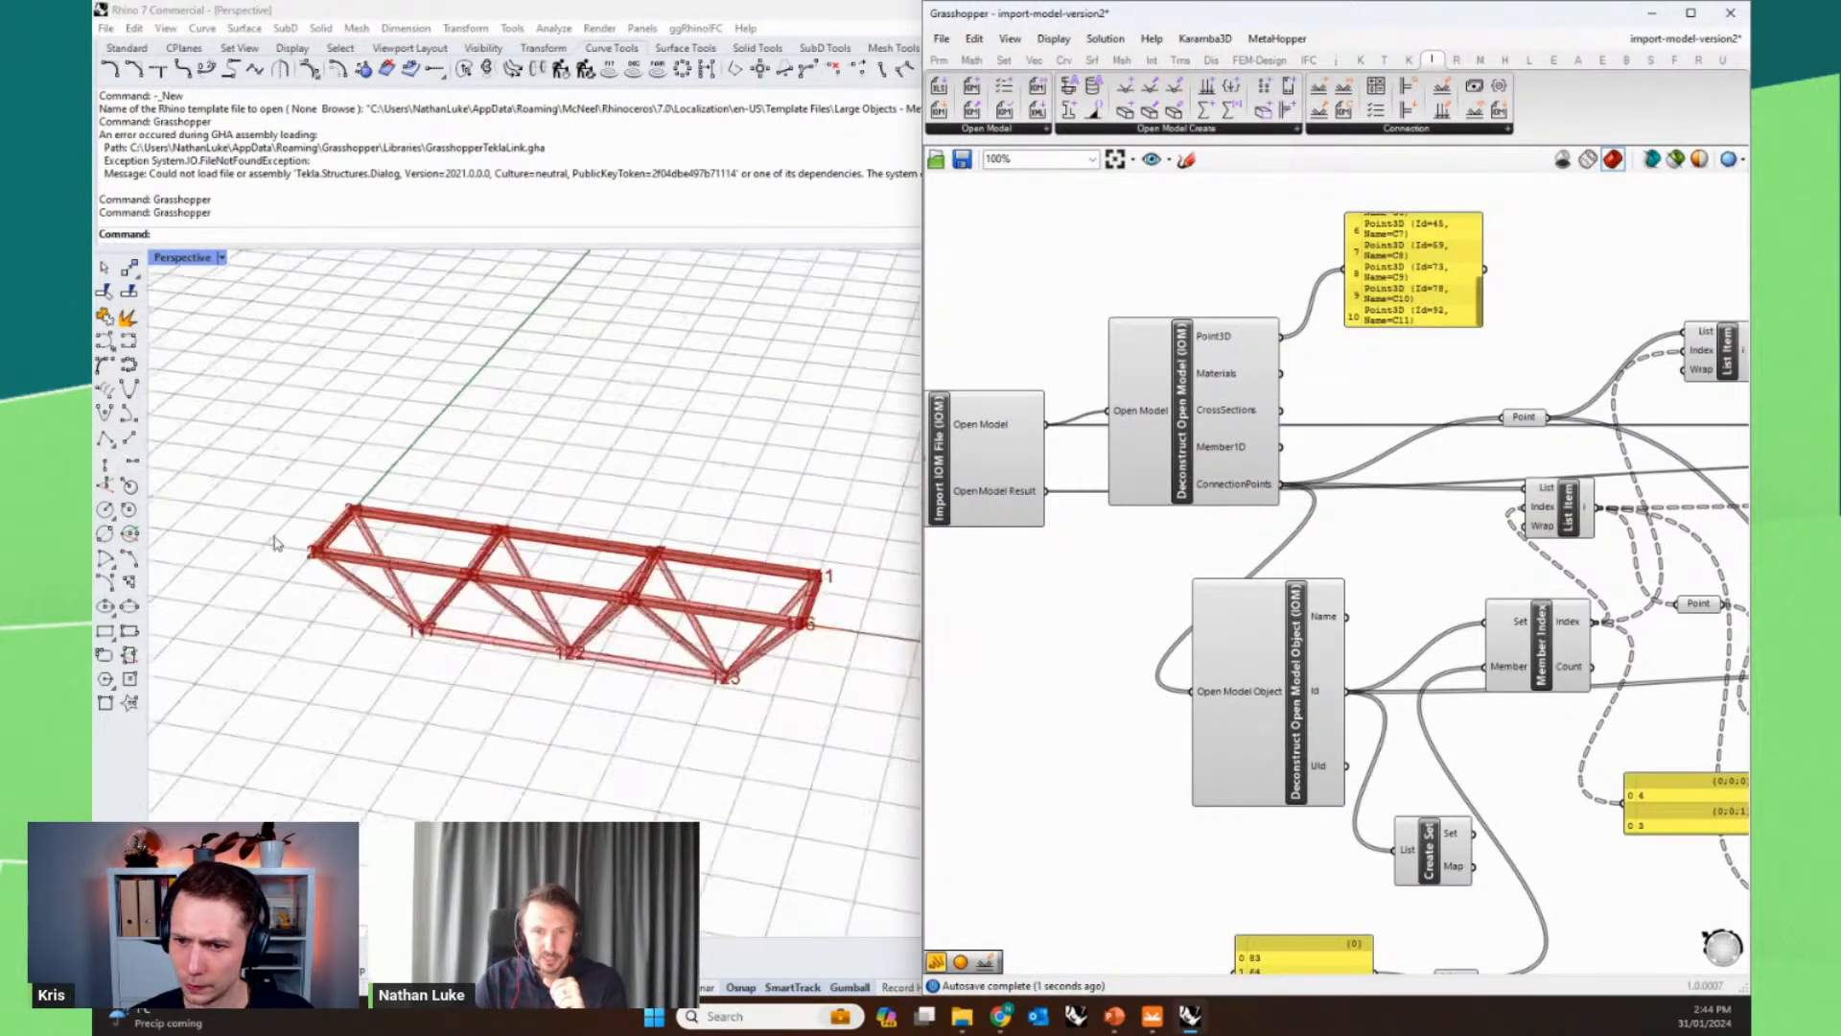
pyautogui.scroll(6, 575, 714)
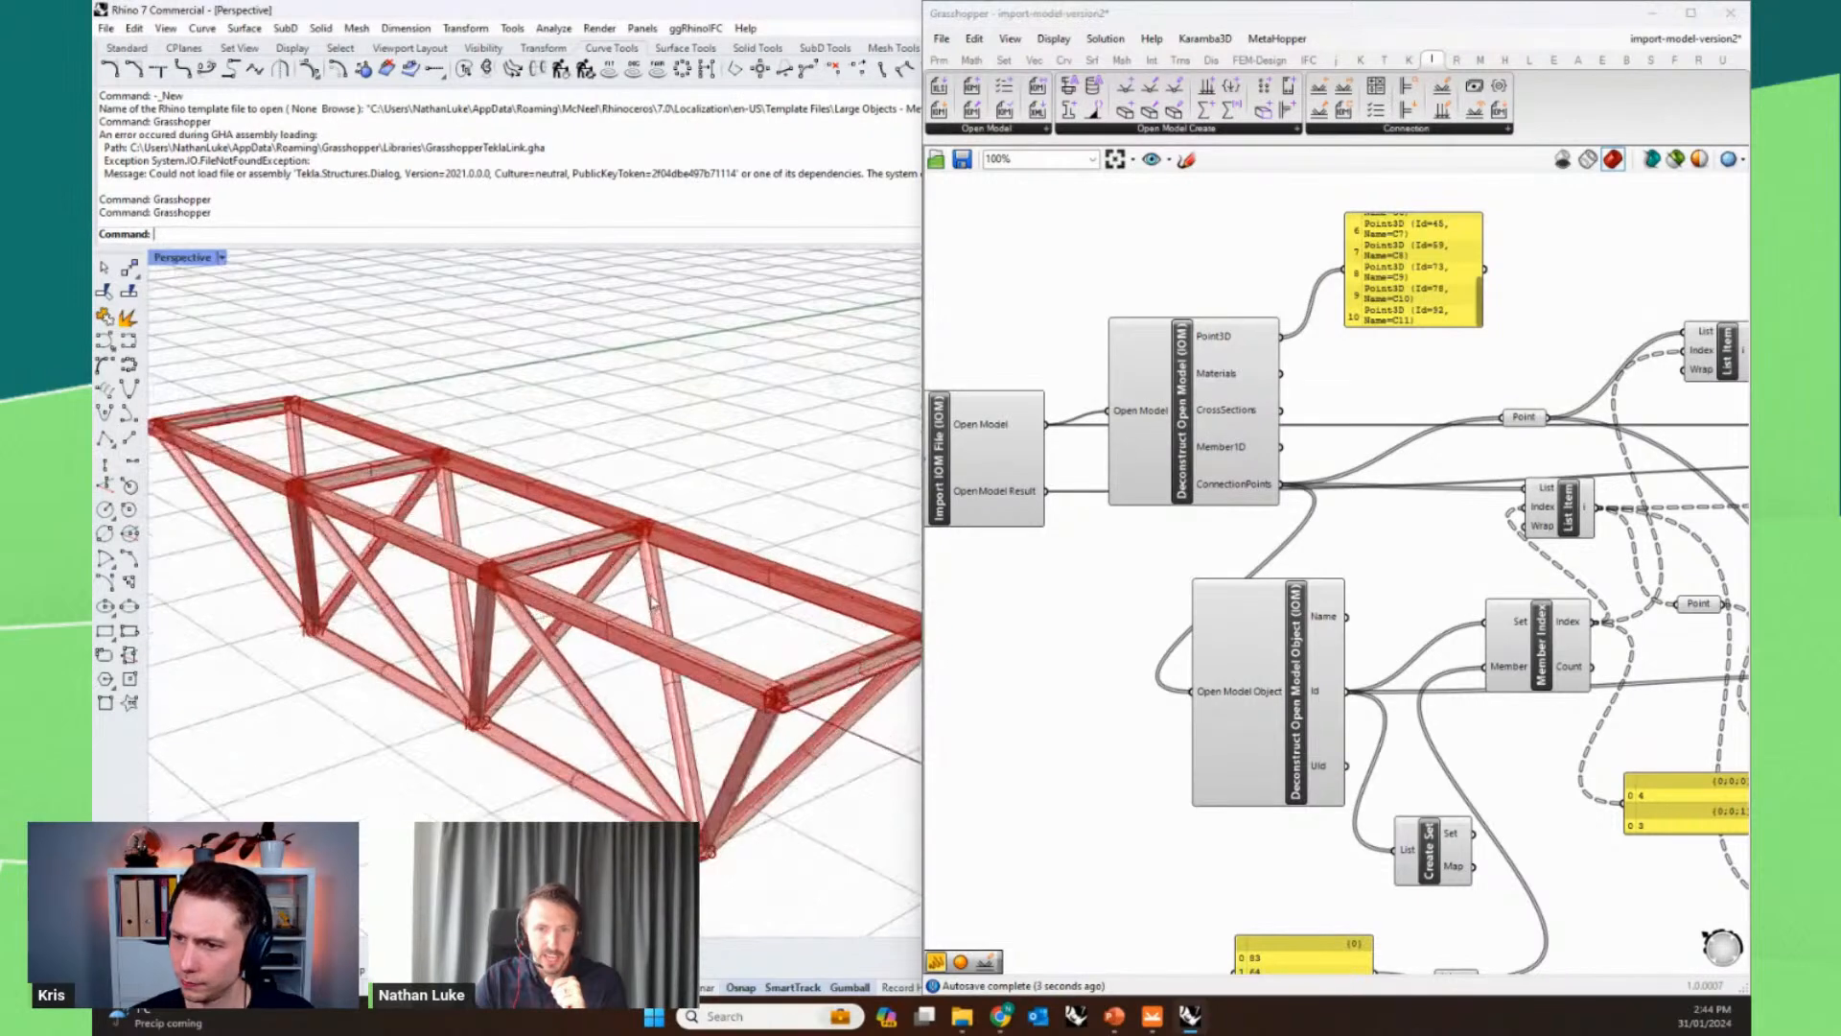
pyautogui.scroll(2, 652, 602)
pyautogui.scroll(-1, 1347, 526)
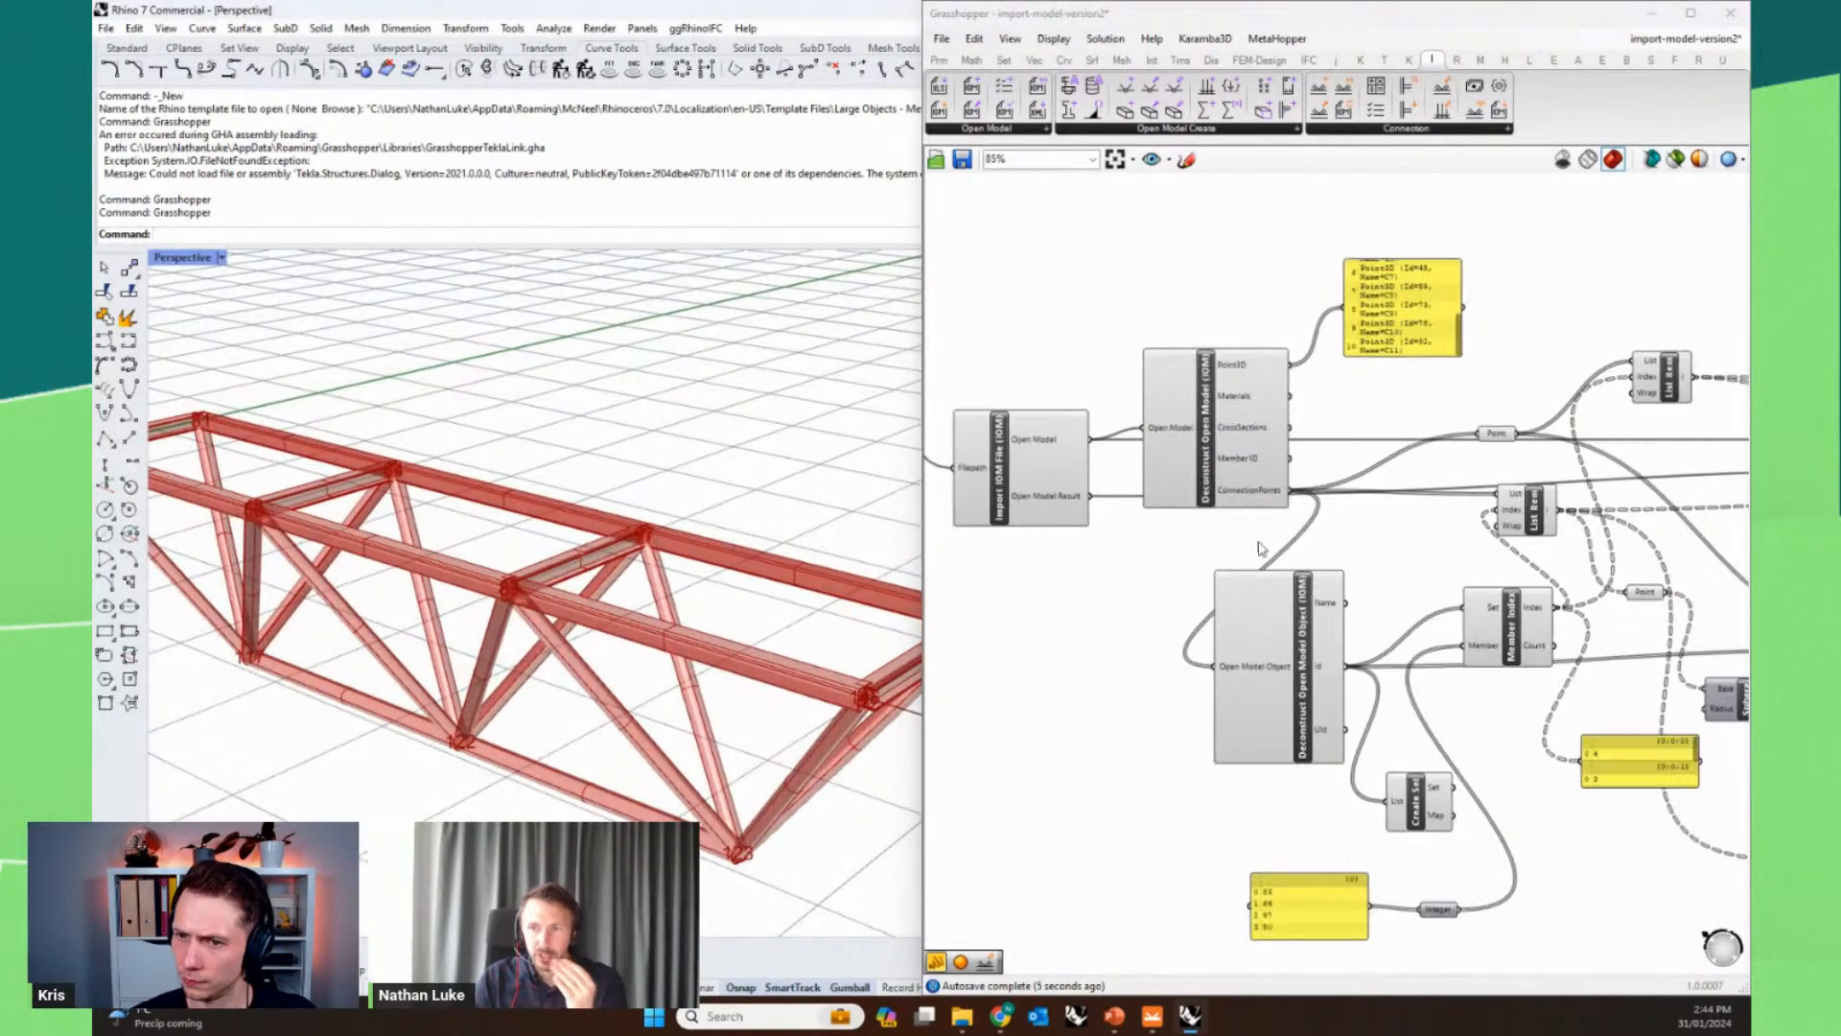
# - Trace the definition from the IOM file import through Deconstruct Open Model (IOM) and select Create Connection from IOM
pyautogui.moveTo(1002, 535); pyautogui.dragTo(1147, 572, button='right')
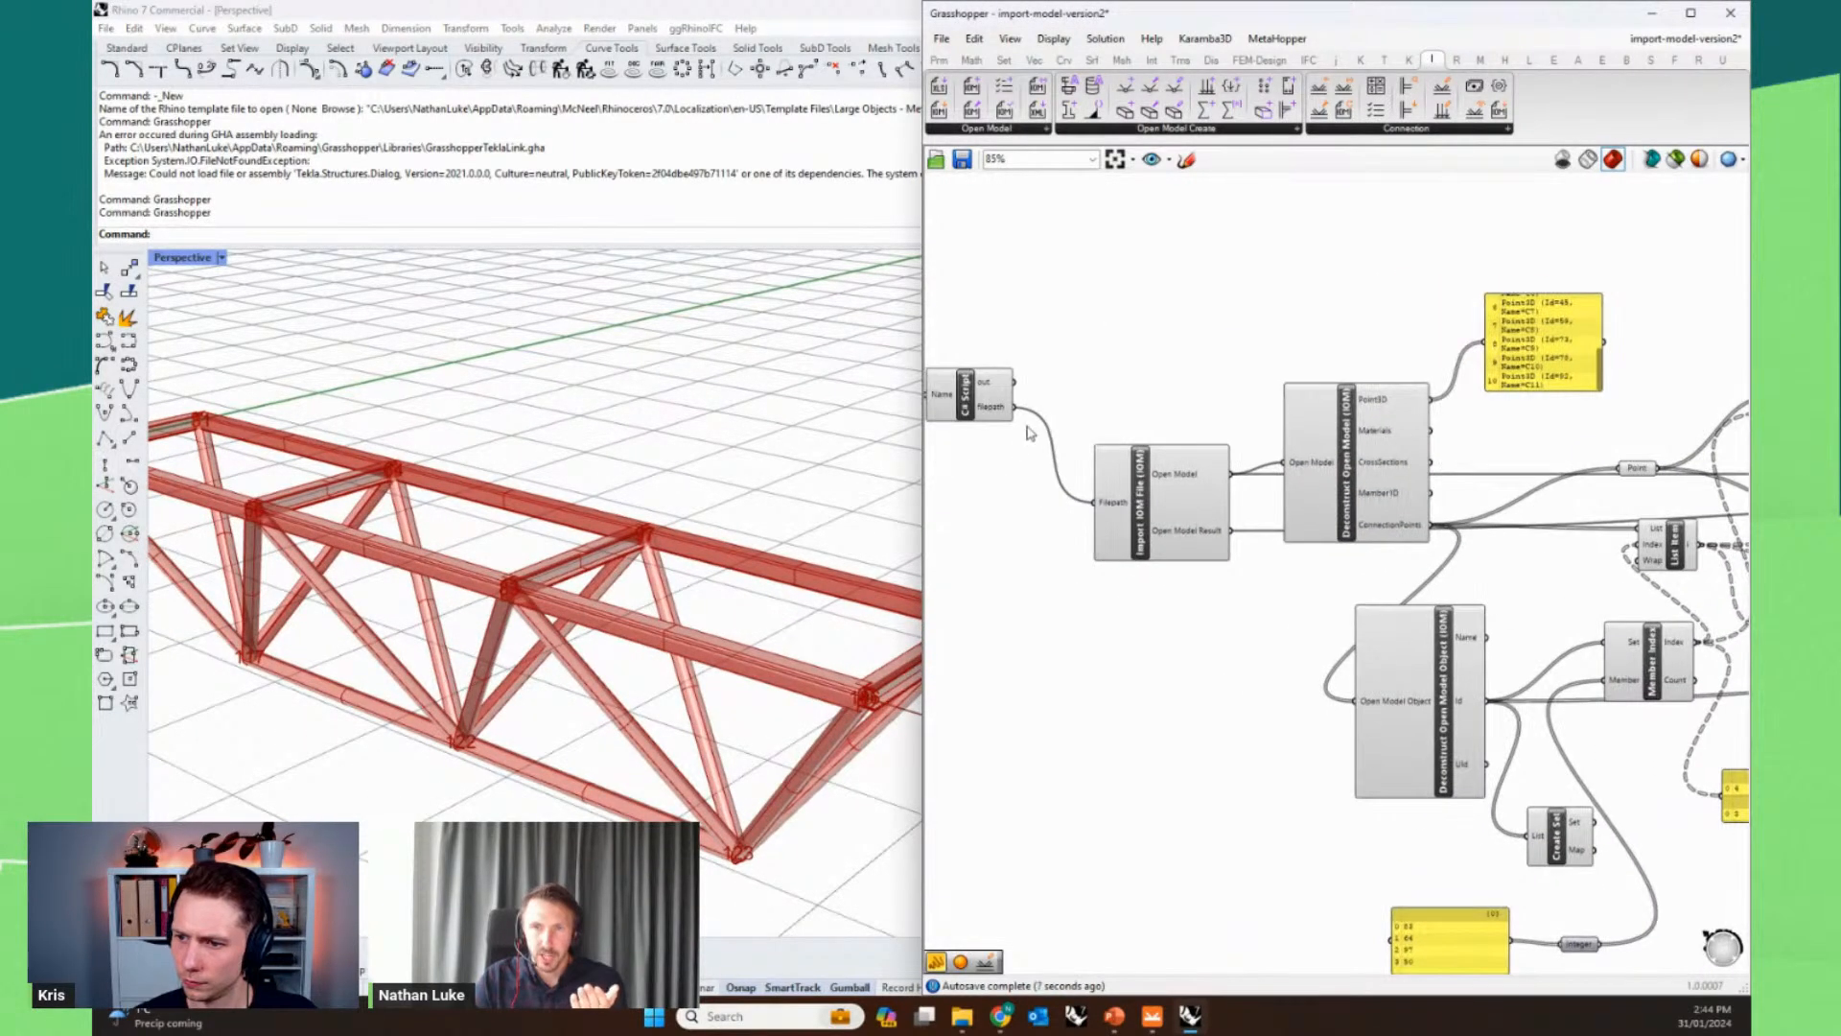
pyautogui.scroll(1, 1029, 433)
pyautogui.click(1009, 129)
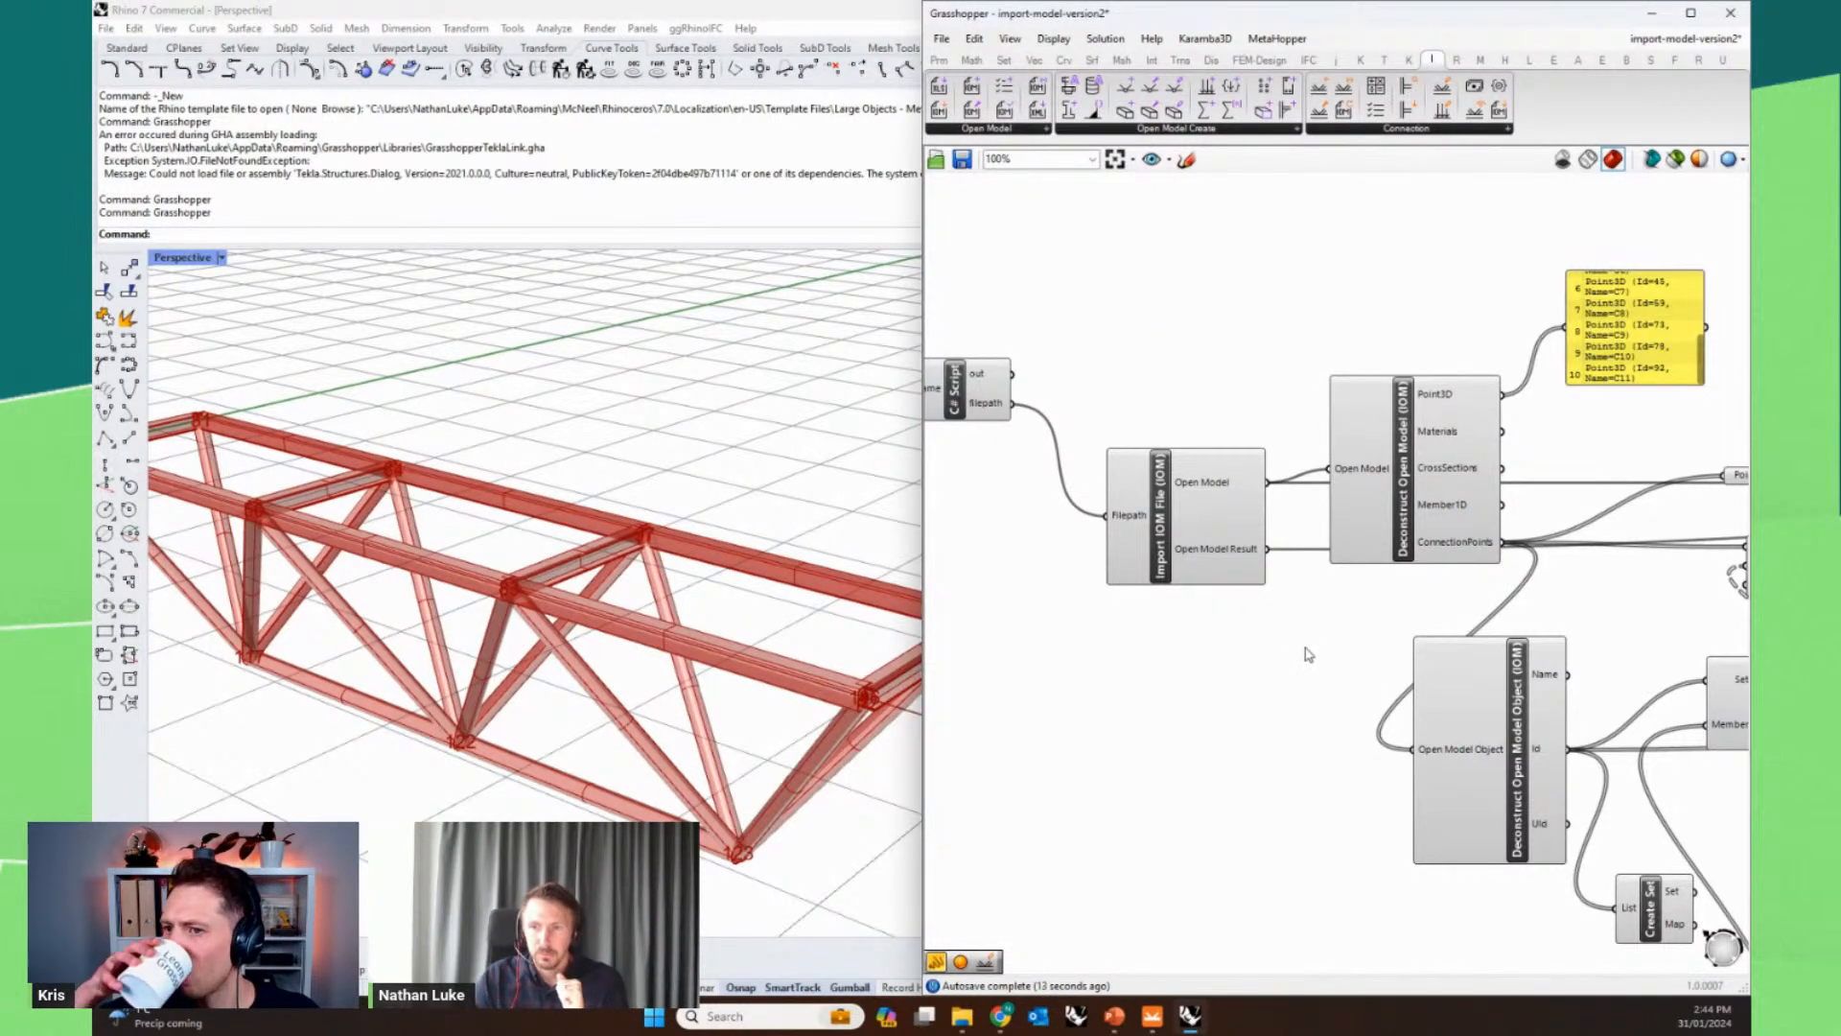
pyautogui.moveTo(1308, 655); pyautogui.dragTo(1043, 644, button='right')
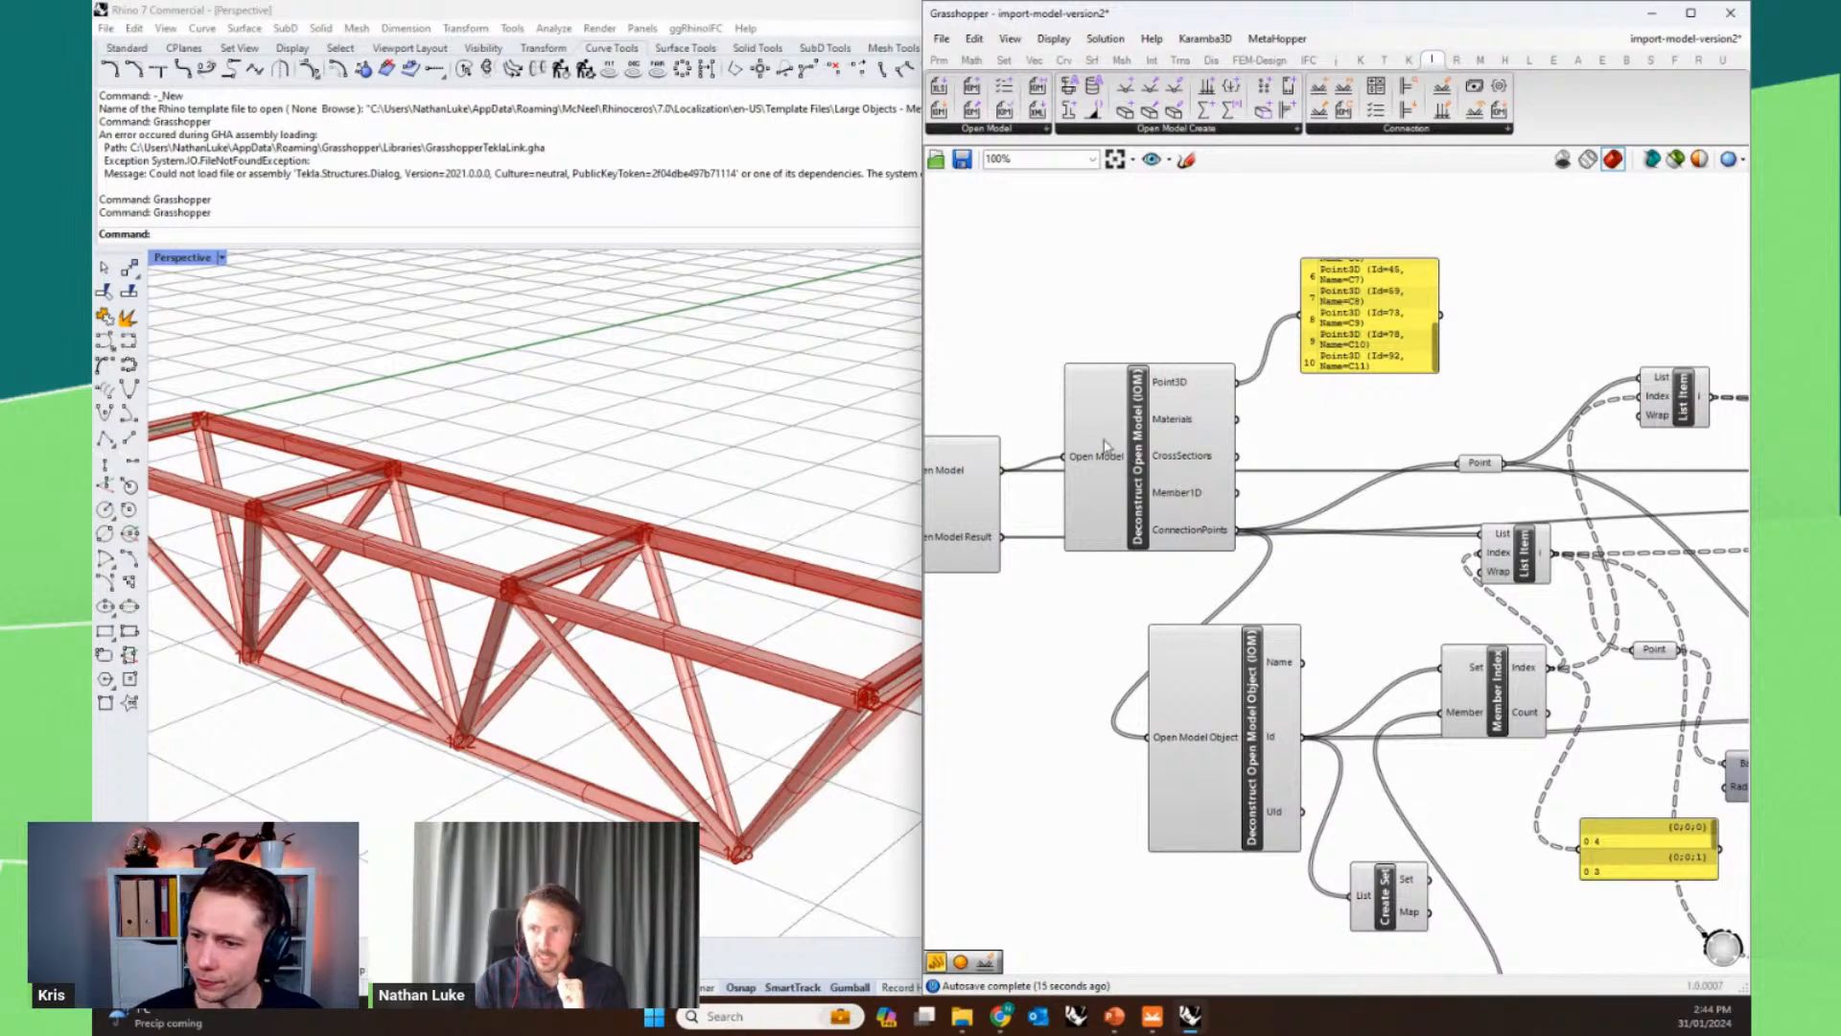
pyautogui.moveTo(1434, 456); pyautogui.dragTo(1120, 382, button='right')
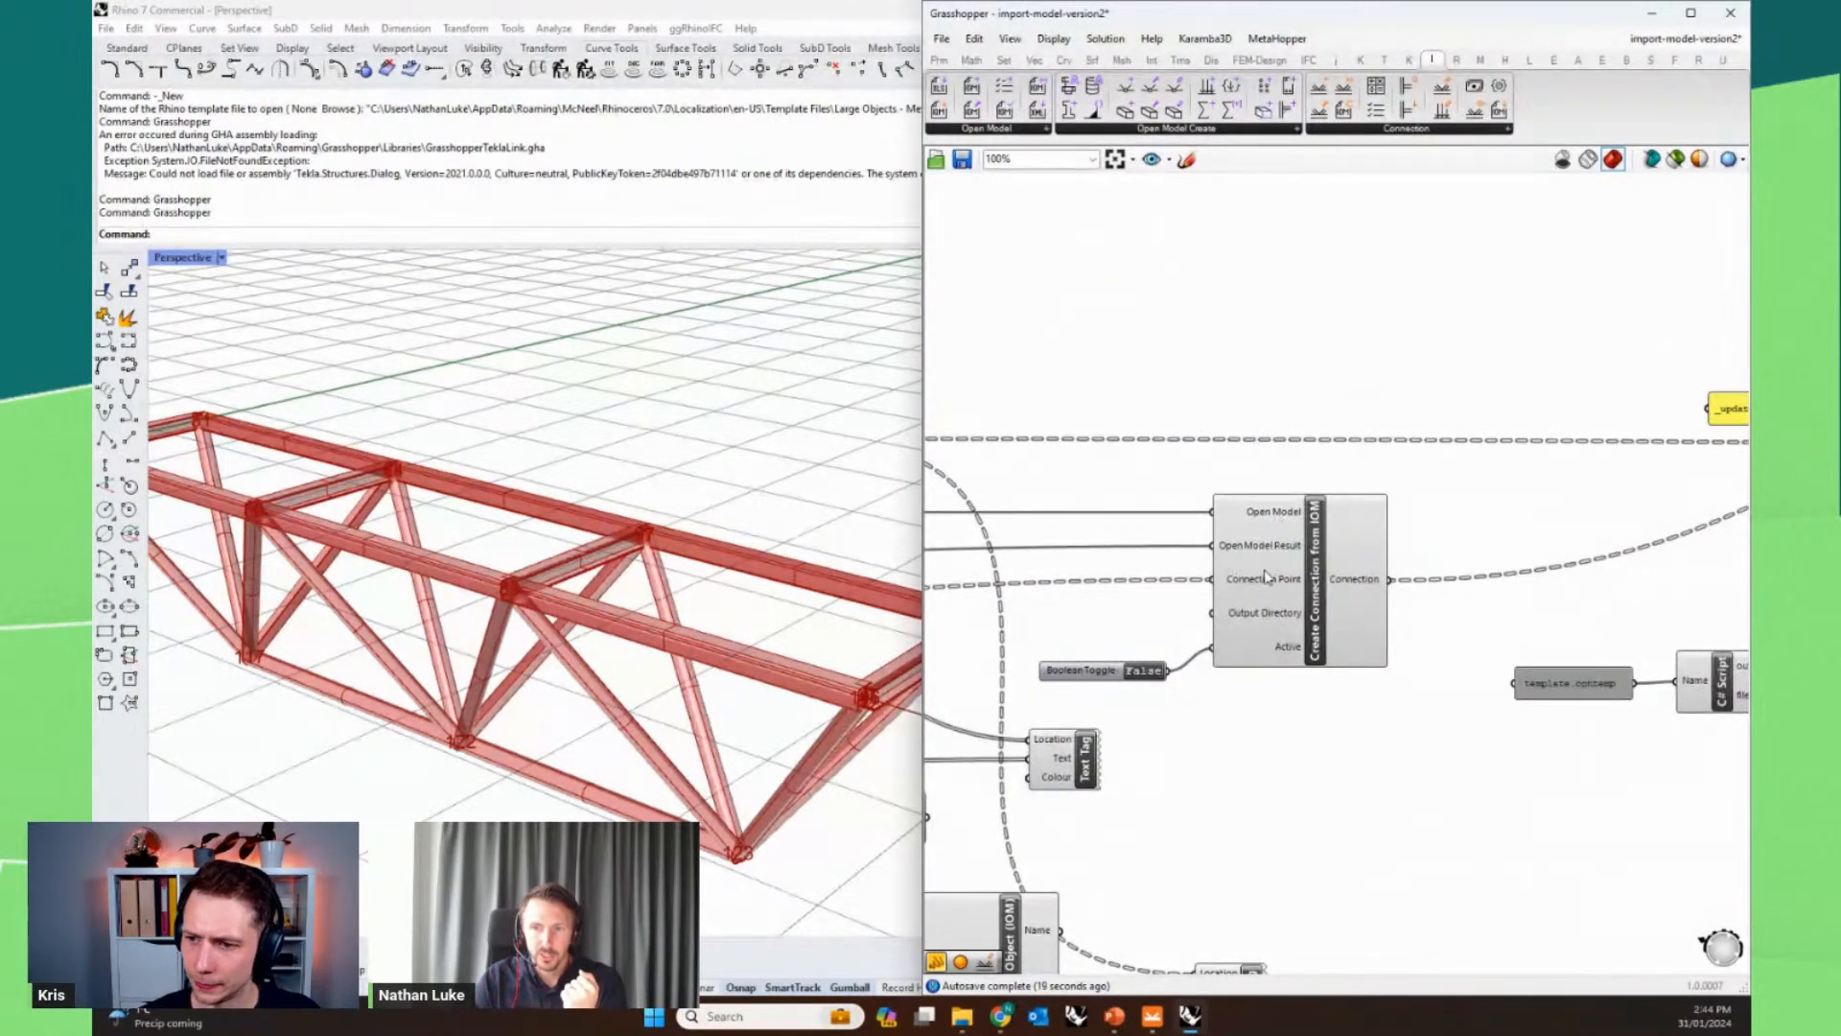
pyautogui.click(1318, 587)
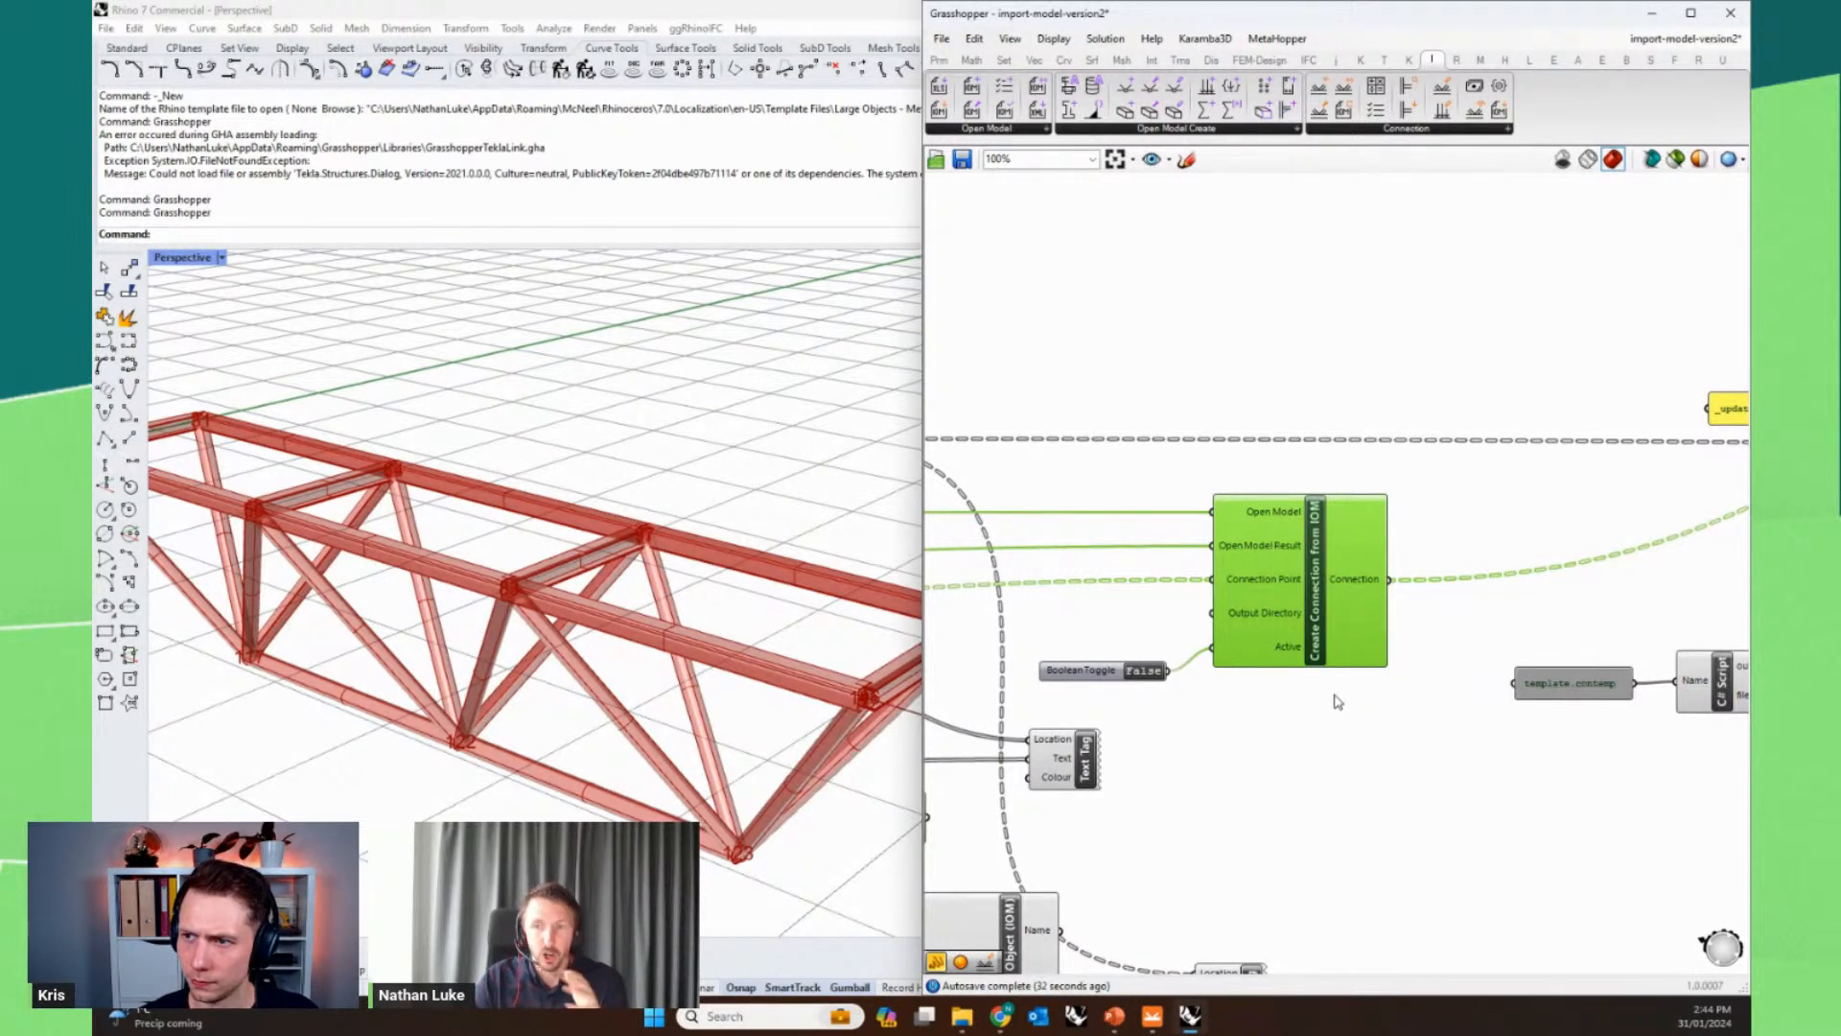
# - Follow the created connections and the template.contemp branch through Import Template File and Full Template Assign to Apply Template, and read its error
pyautogui.scroll(-3, 1220, 628)
pyautogui.moveTo(1506, 628); pyautogui.dragTo(1189, 628, button='right')
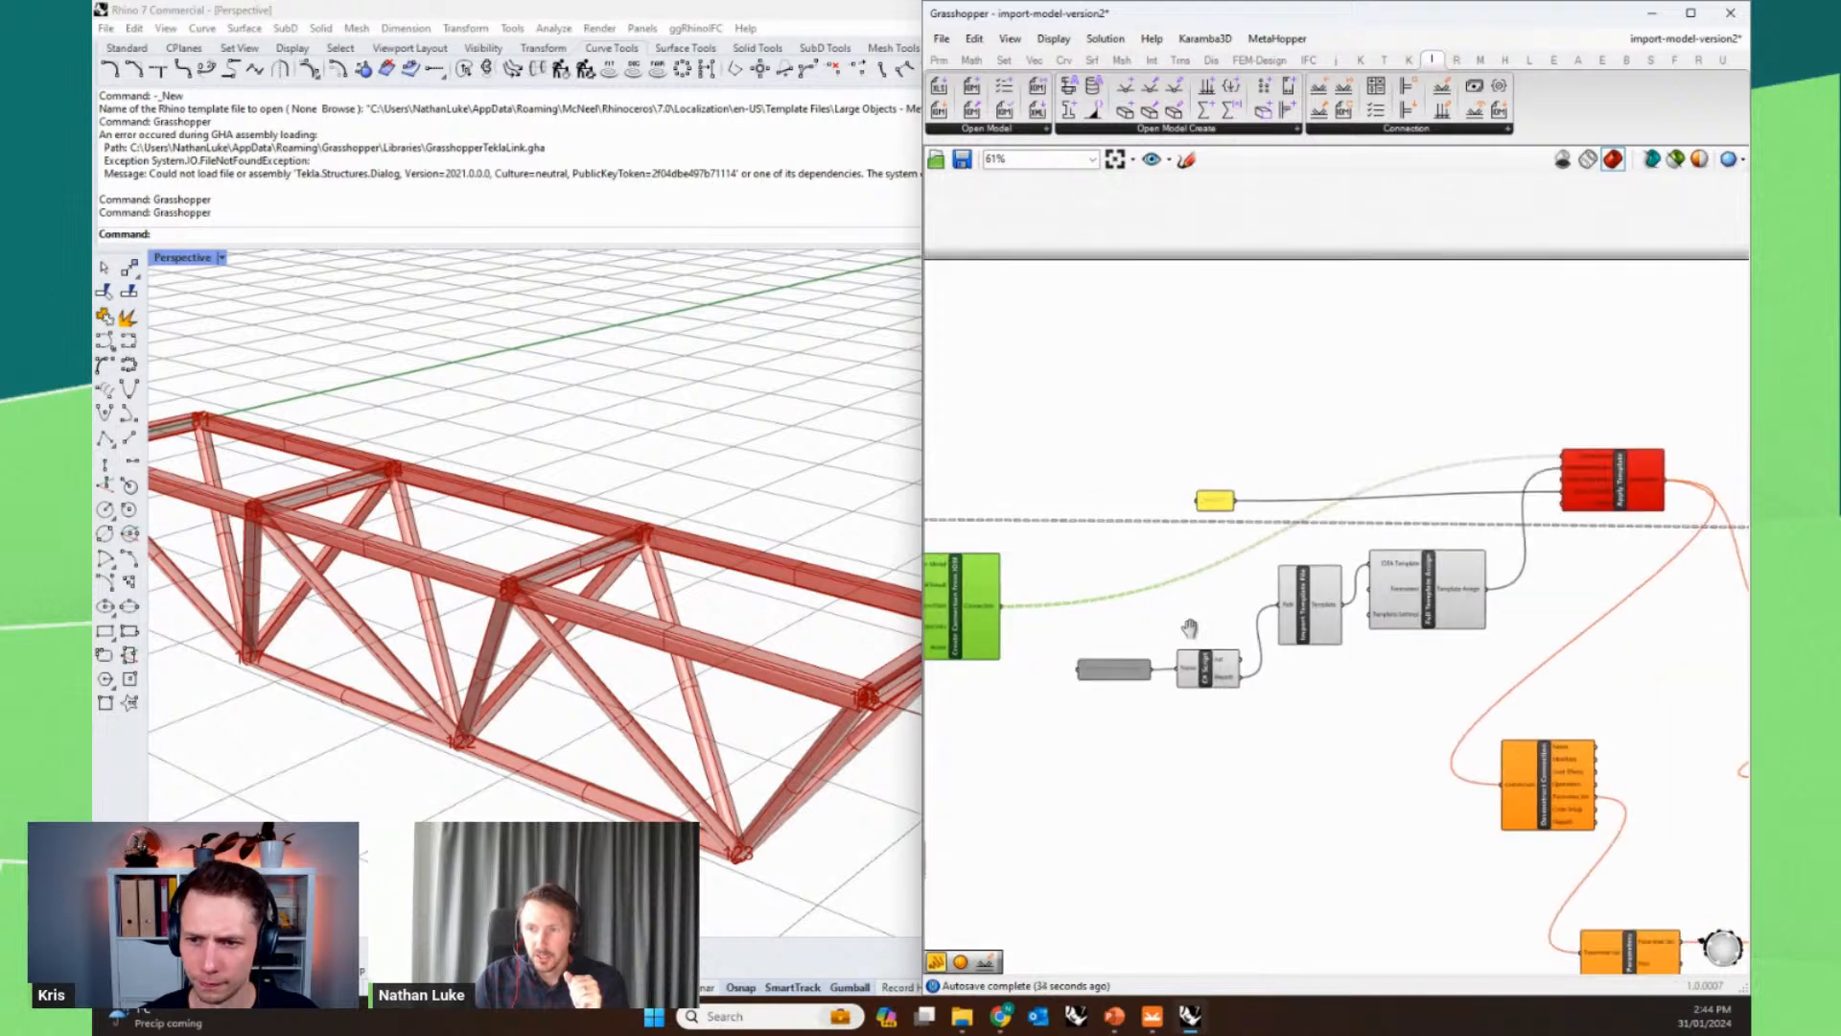
pyautogui.scroll(2, 1545, 534)
pyautogui.moveTo(1239, 396); pyautogui.dragTo(1315, 399, button='right')
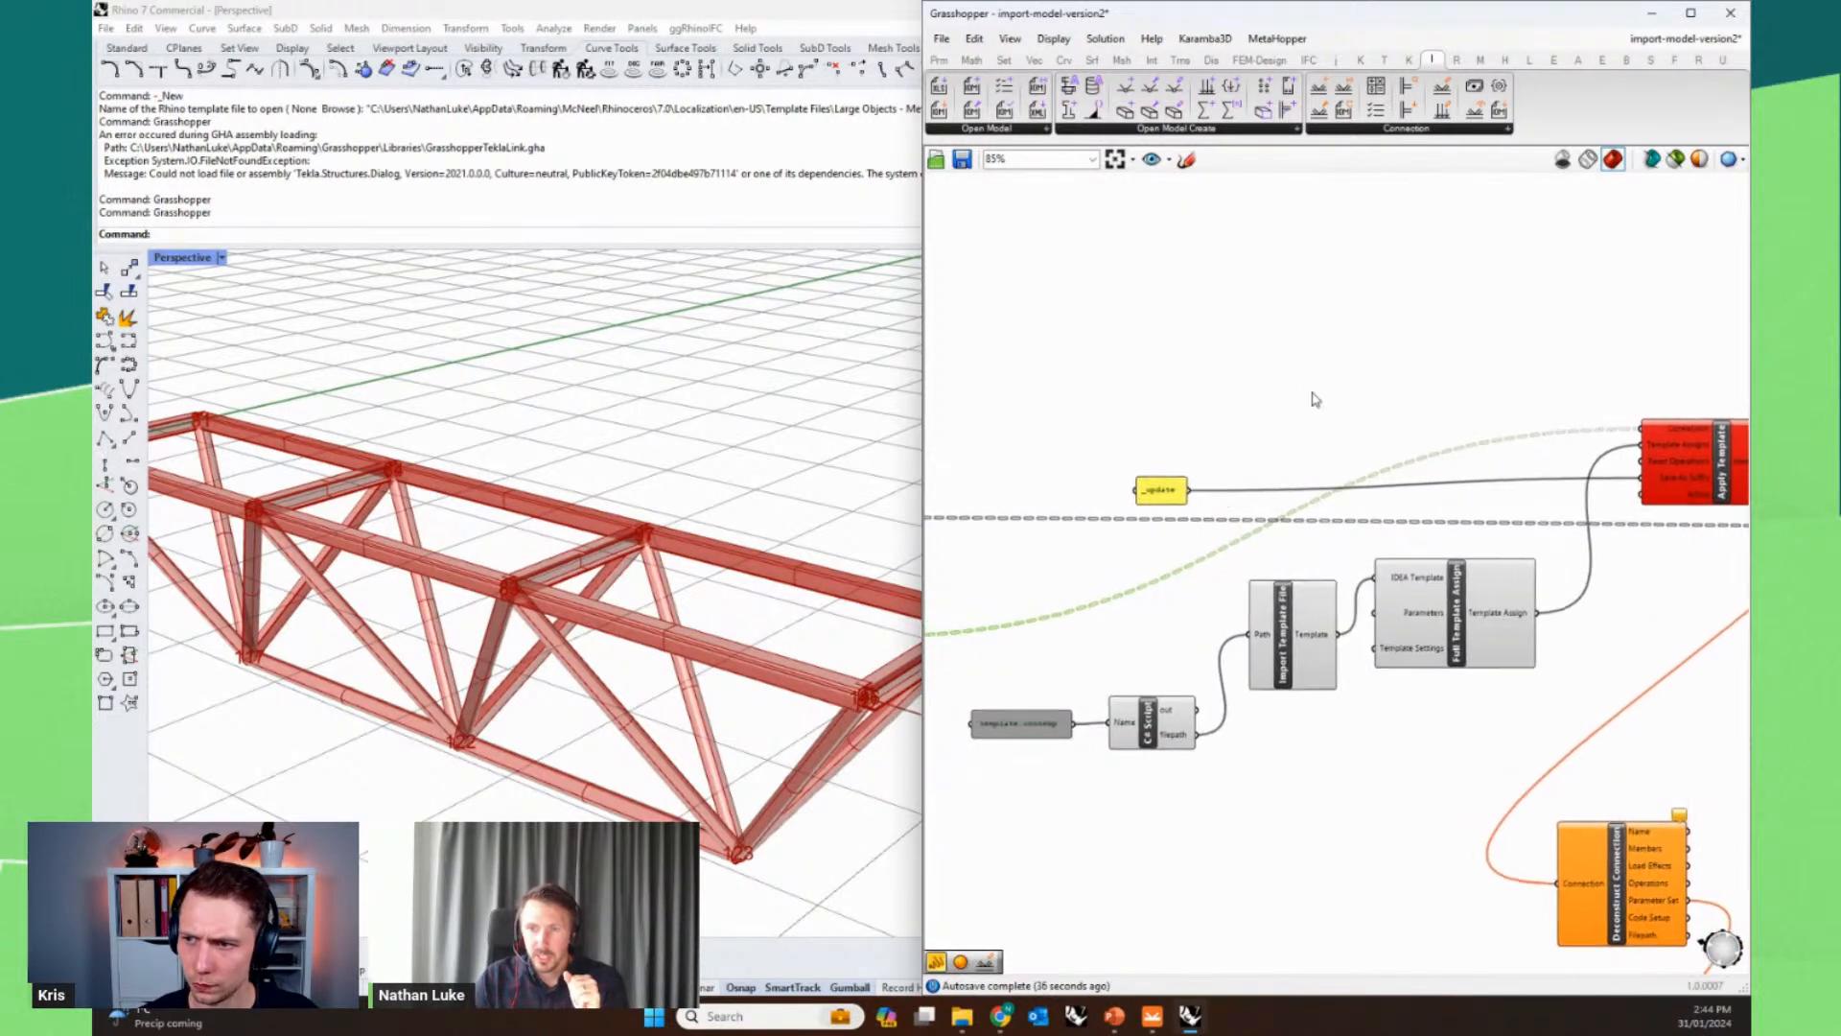
pyautogui.moveTo(1132, 418); pyautogui.dragTo(1256, 408, button='right')
pyautogui.scroll(3, 1078, 635)
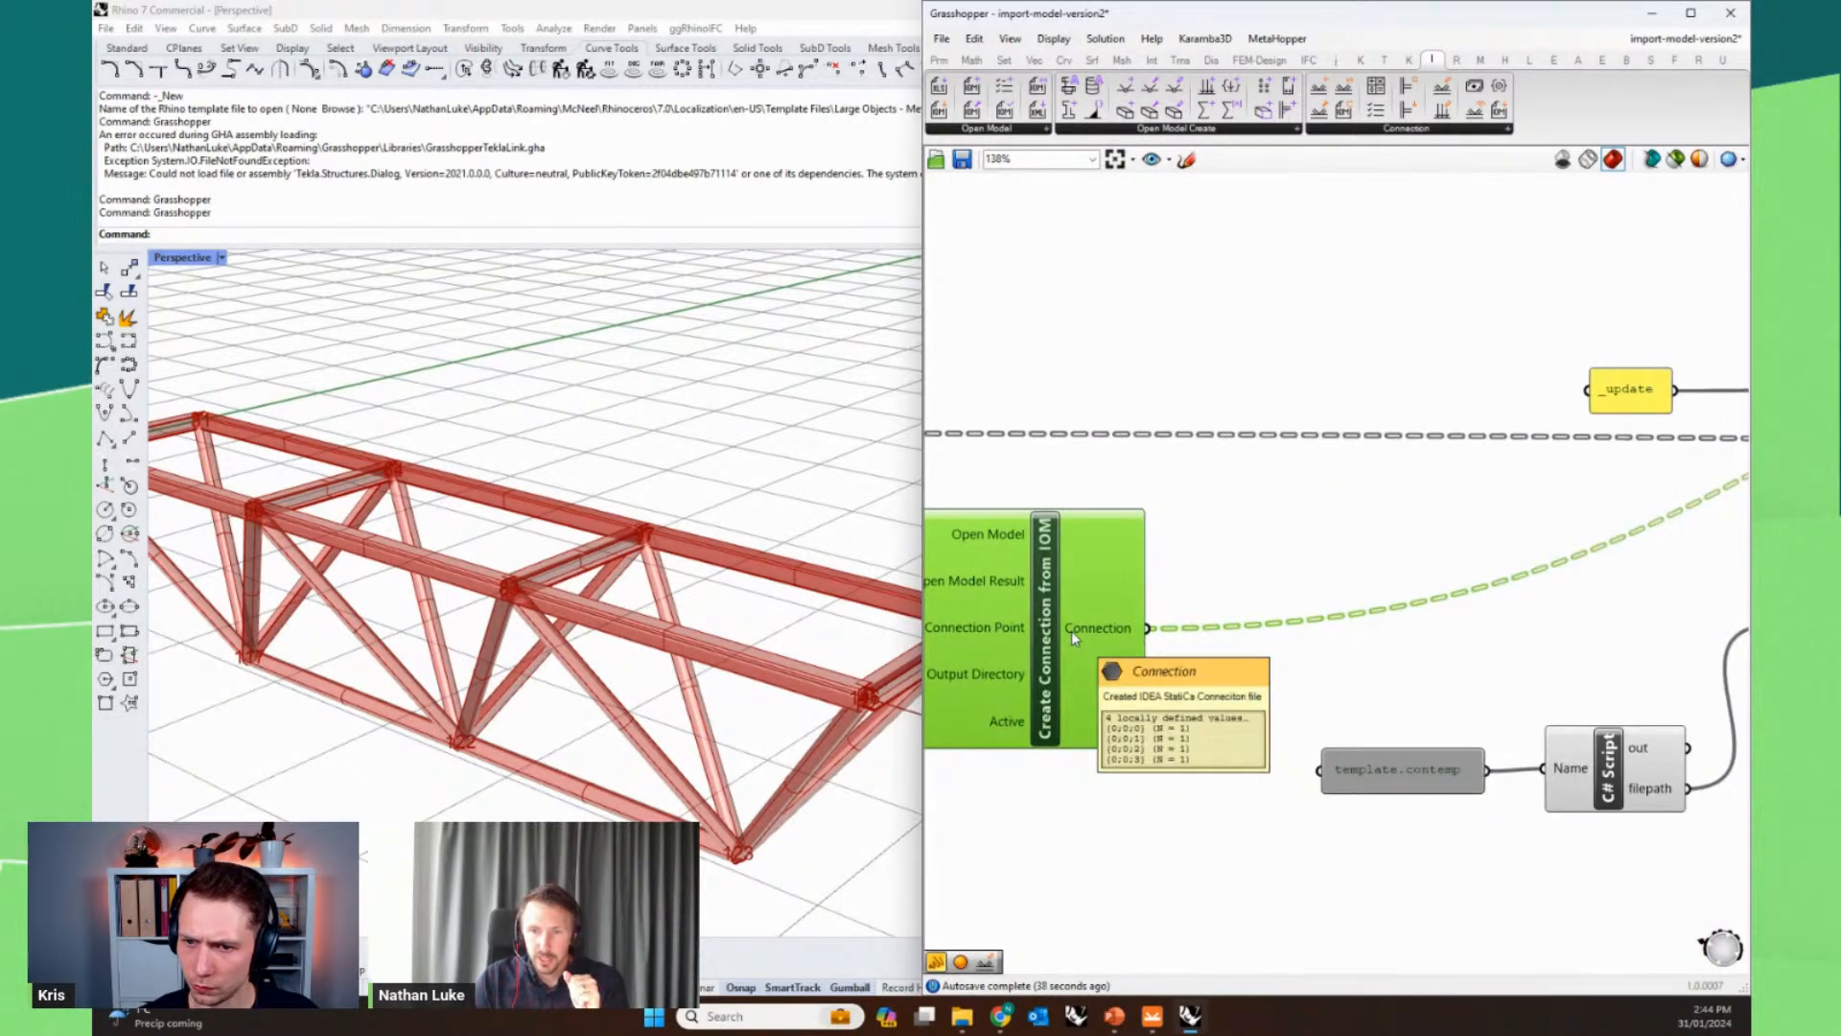
pyautogui.scroll(-2, 1247, 537)
pyautogui.moveTo(1472, 512); pyautogui.dragTo(1087, 568, button='right')
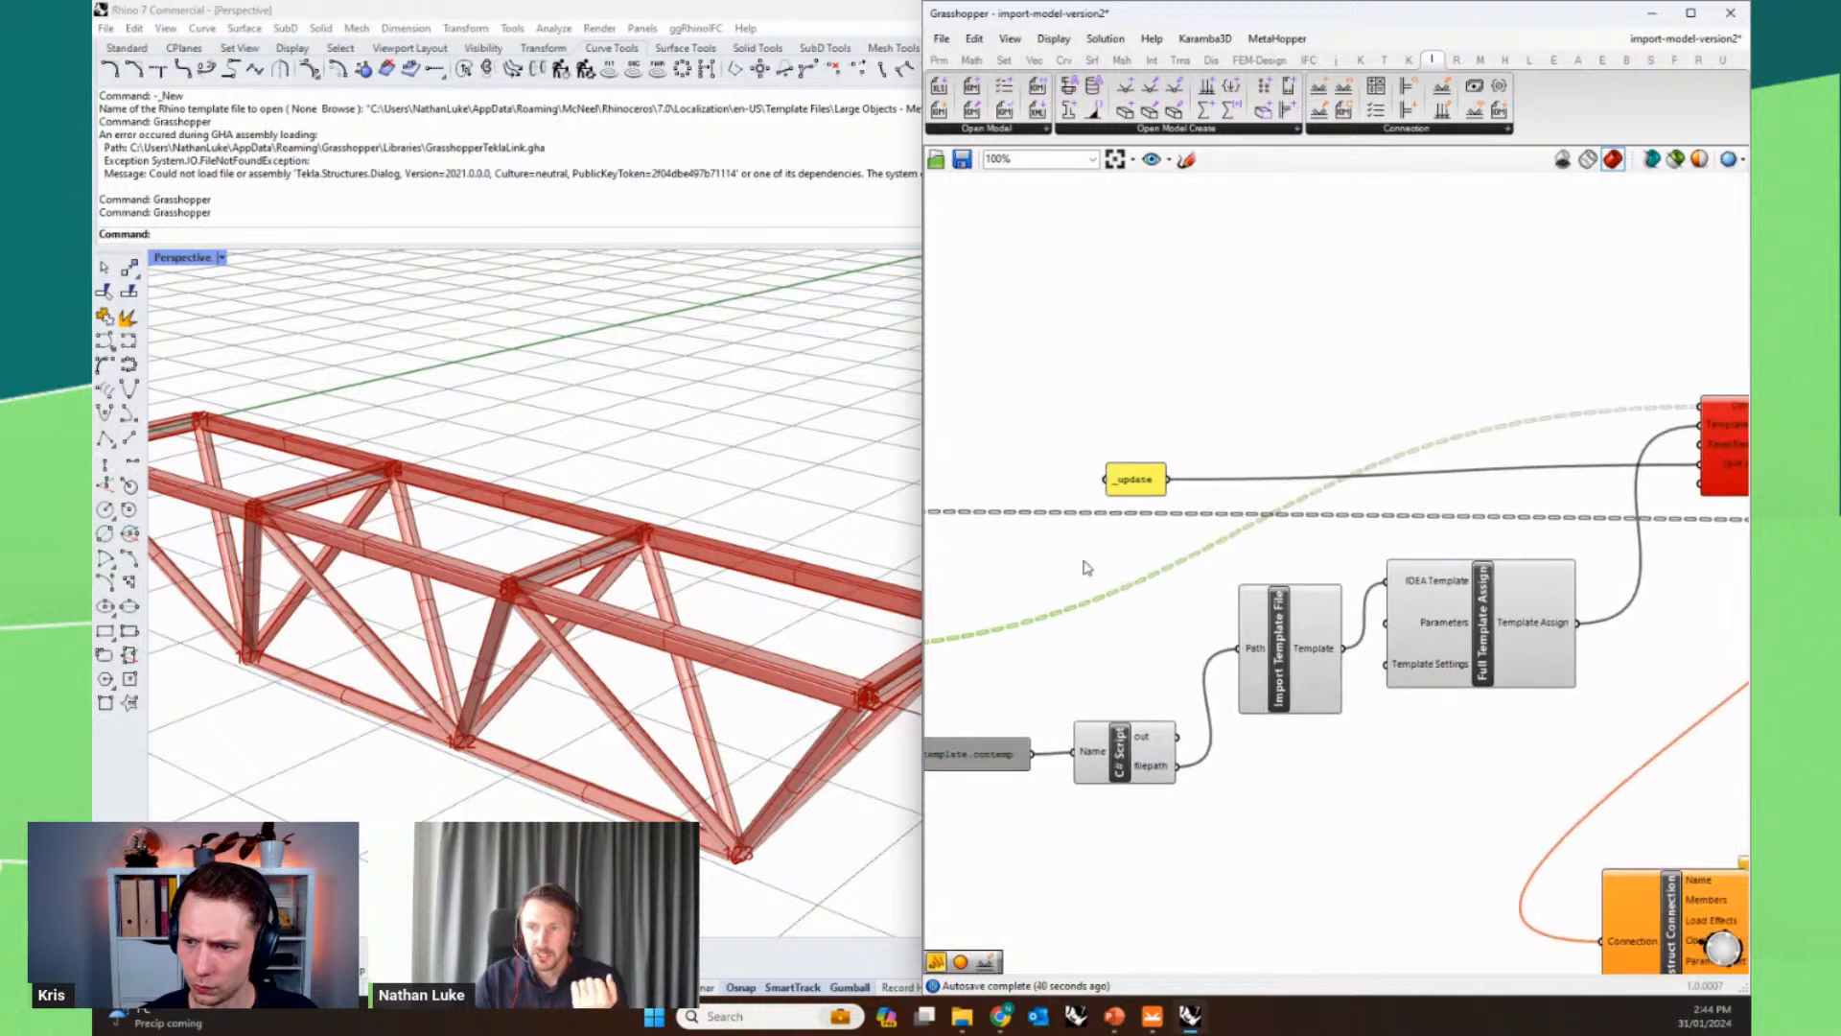
pyautogui.moveTo(1141, 842); pyautogui.dragTo(1247, 824, button='right')
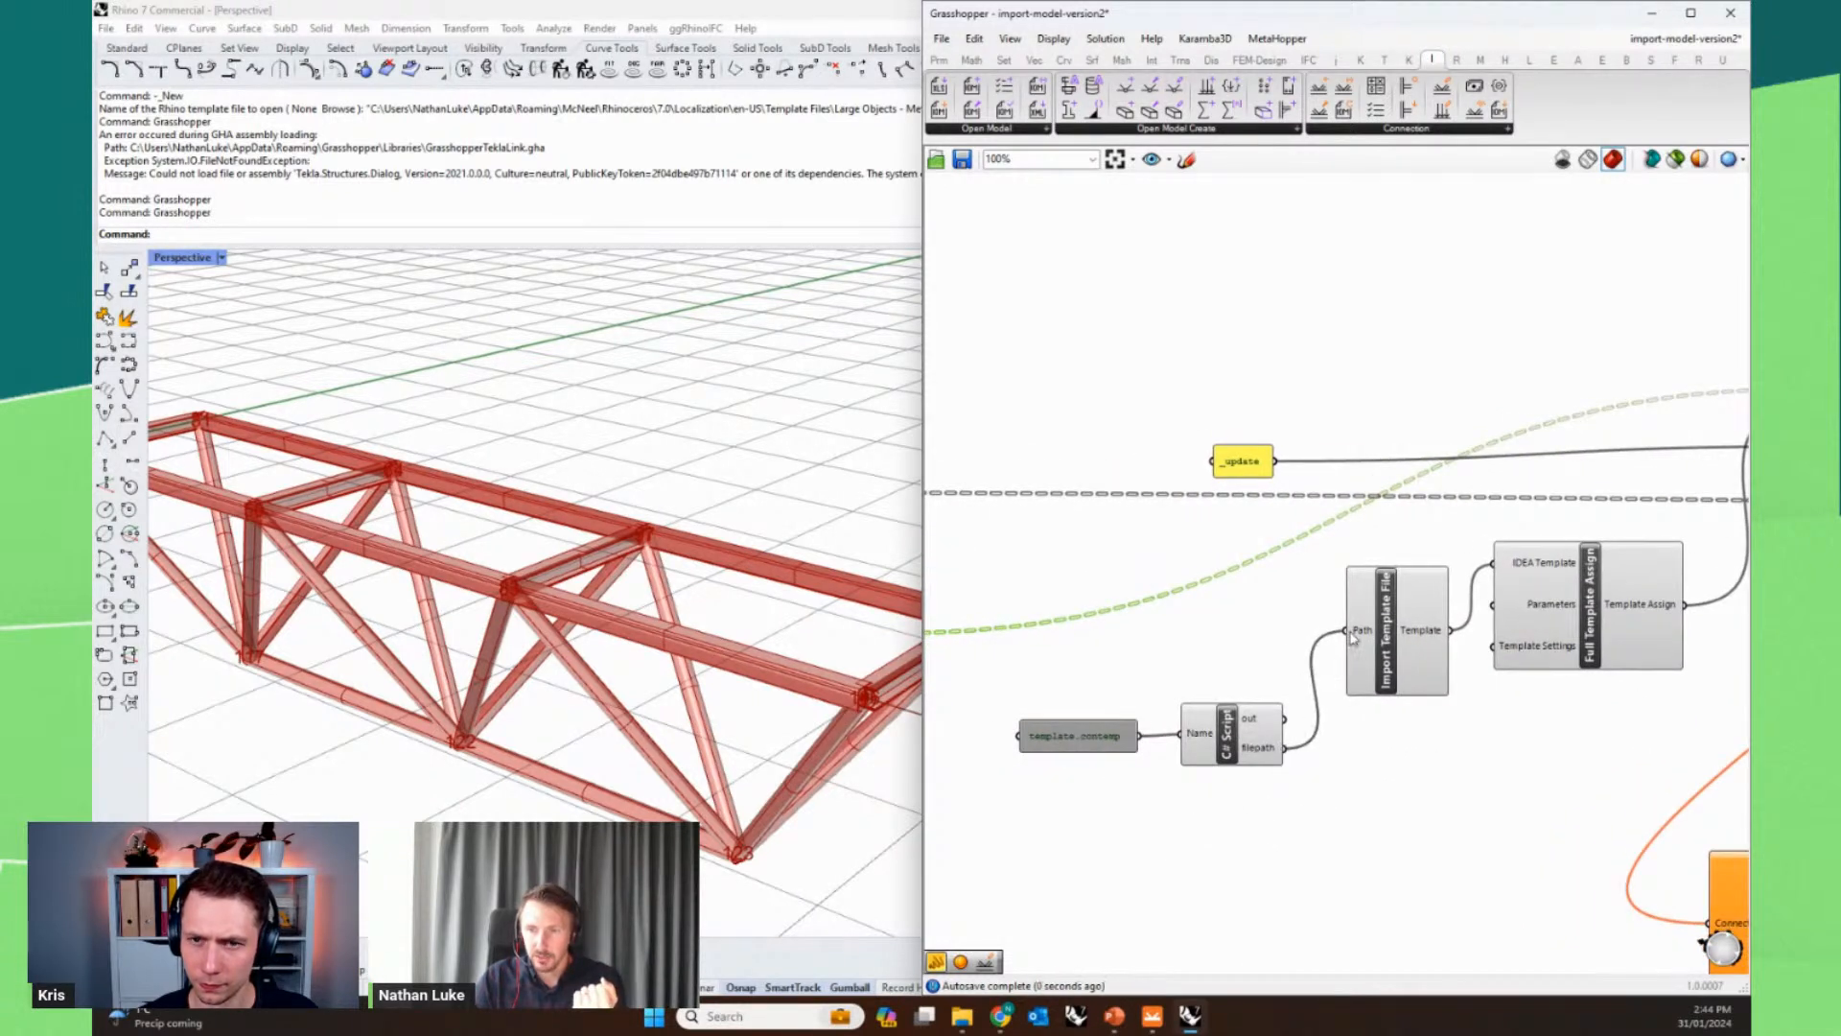
pyautogui.moveTo(1657, 630); pyautogui.dragTo(1262, 779, button='right')
pyautogui.moveTo(1575, 521)
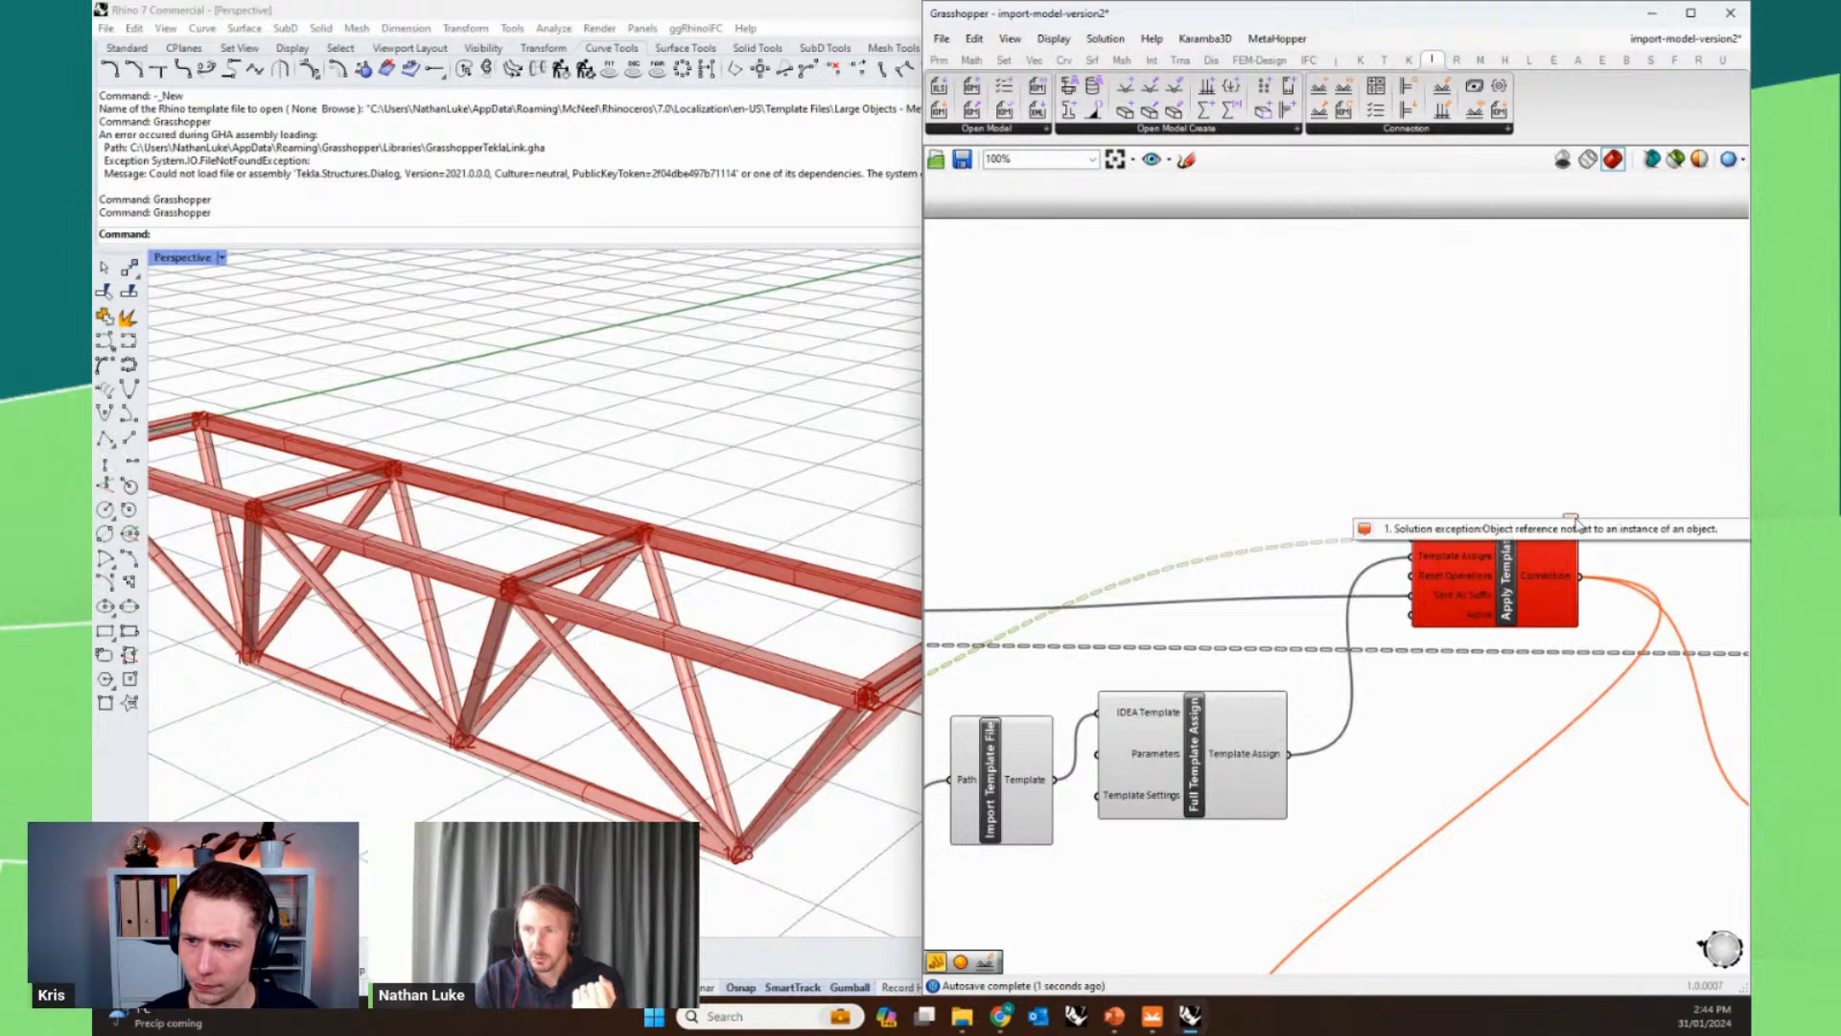
# - Move the Apply Template component below Full Template Assign, and inspect its connections to the neighbouring components
pyautogui.moveTo(1482, 567); pyautogui.dragTo(1465, 859)
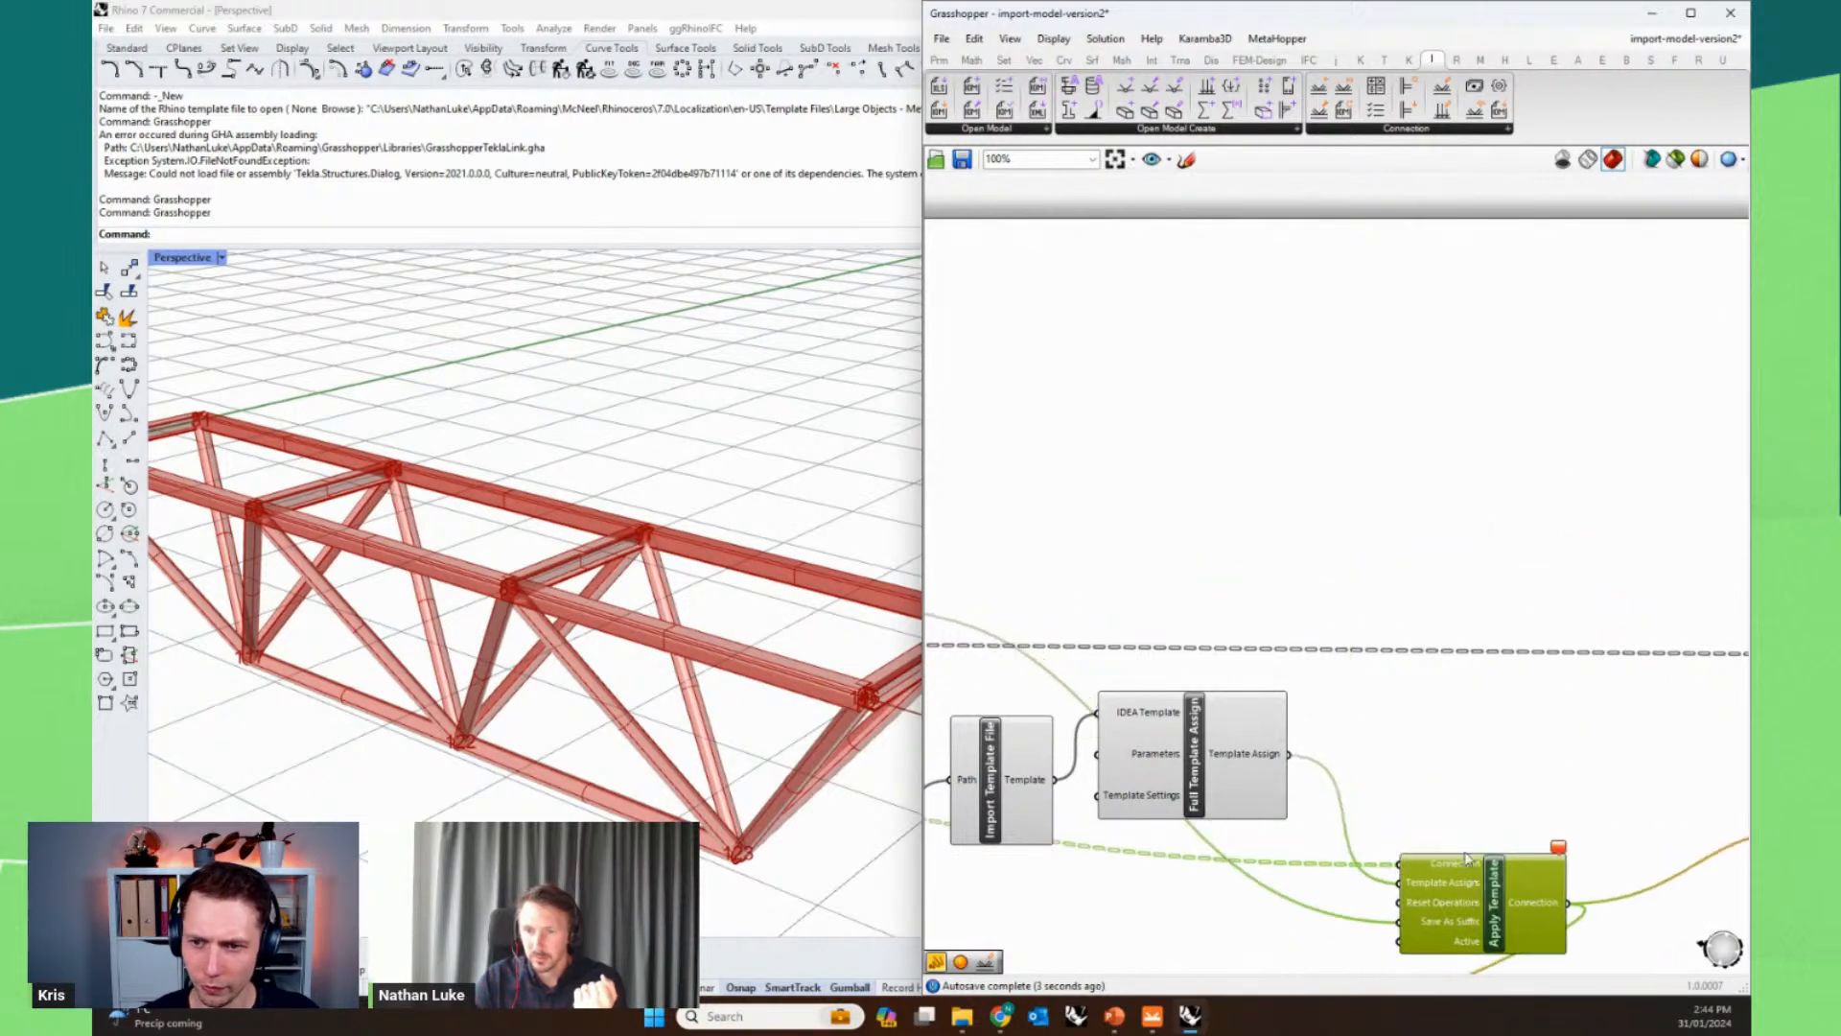
pyautogui.click(1494, 739)
pyautogui.moveTo(1495, 740); pyautogui.dragTo(1672, 587, button='right')
pyautogui.scroll(-3, 1672, 586)
pyautogui.moveTo(1156, 653); pyautogui.dragTo(1284, 678, button='right')
pyautogui.scroll(2, 997, 677)
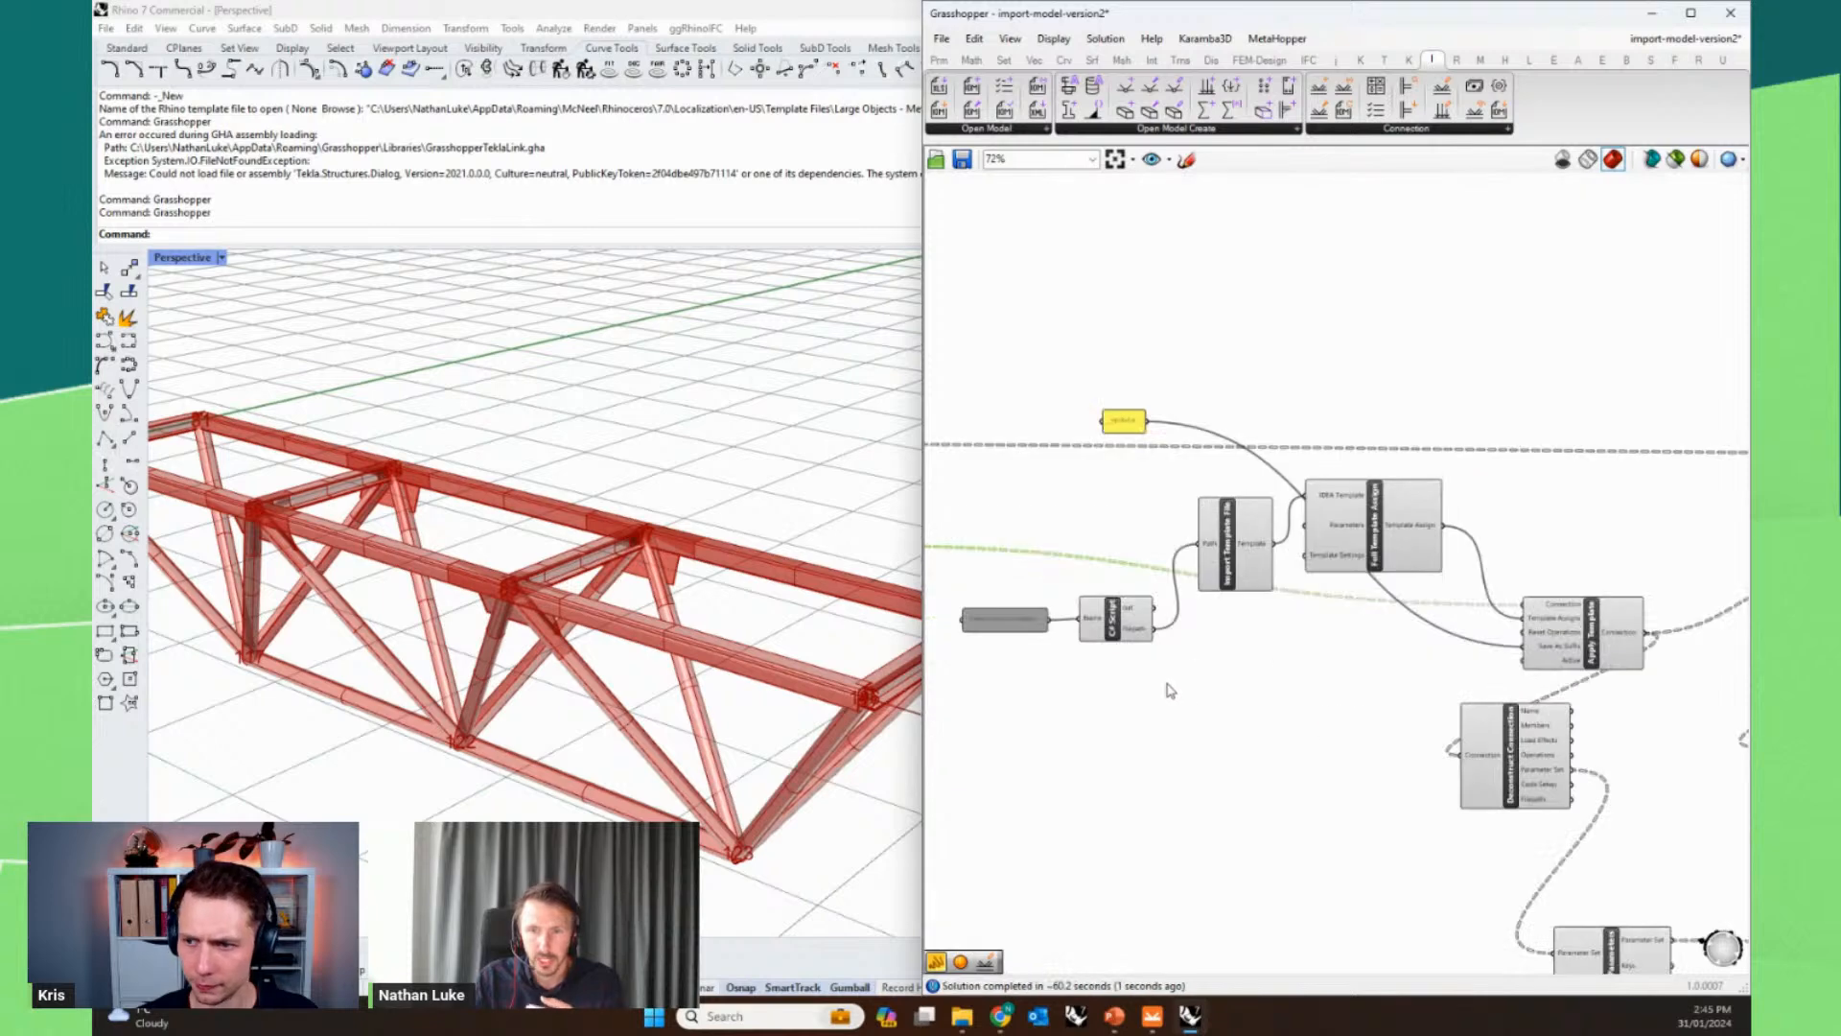
pyautogui.scroll(2, 1200, 658)
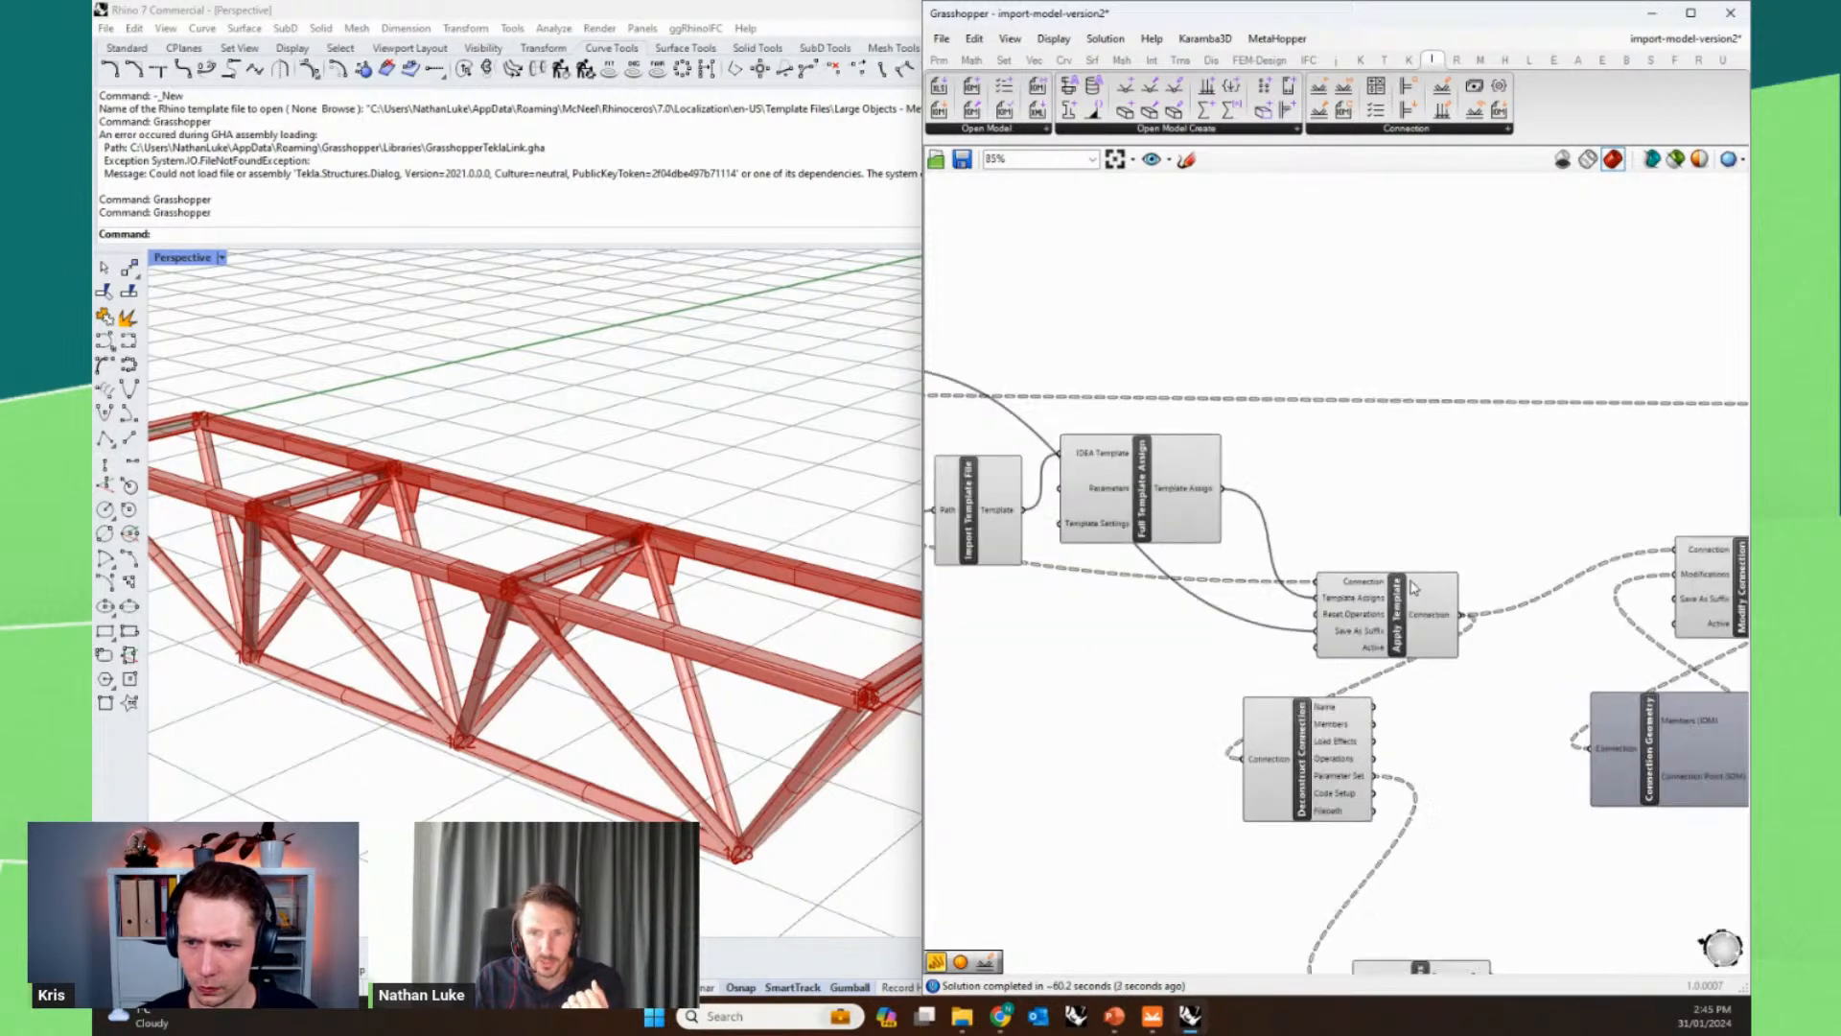
# - Review the chain from the template.contemp panel through Full Template Assign to Apply Template, and inspect the plates at the truss joints in Rhino
pyautogui.scroll(2, 1411, 588)
pyautogui.click(1396, 618)
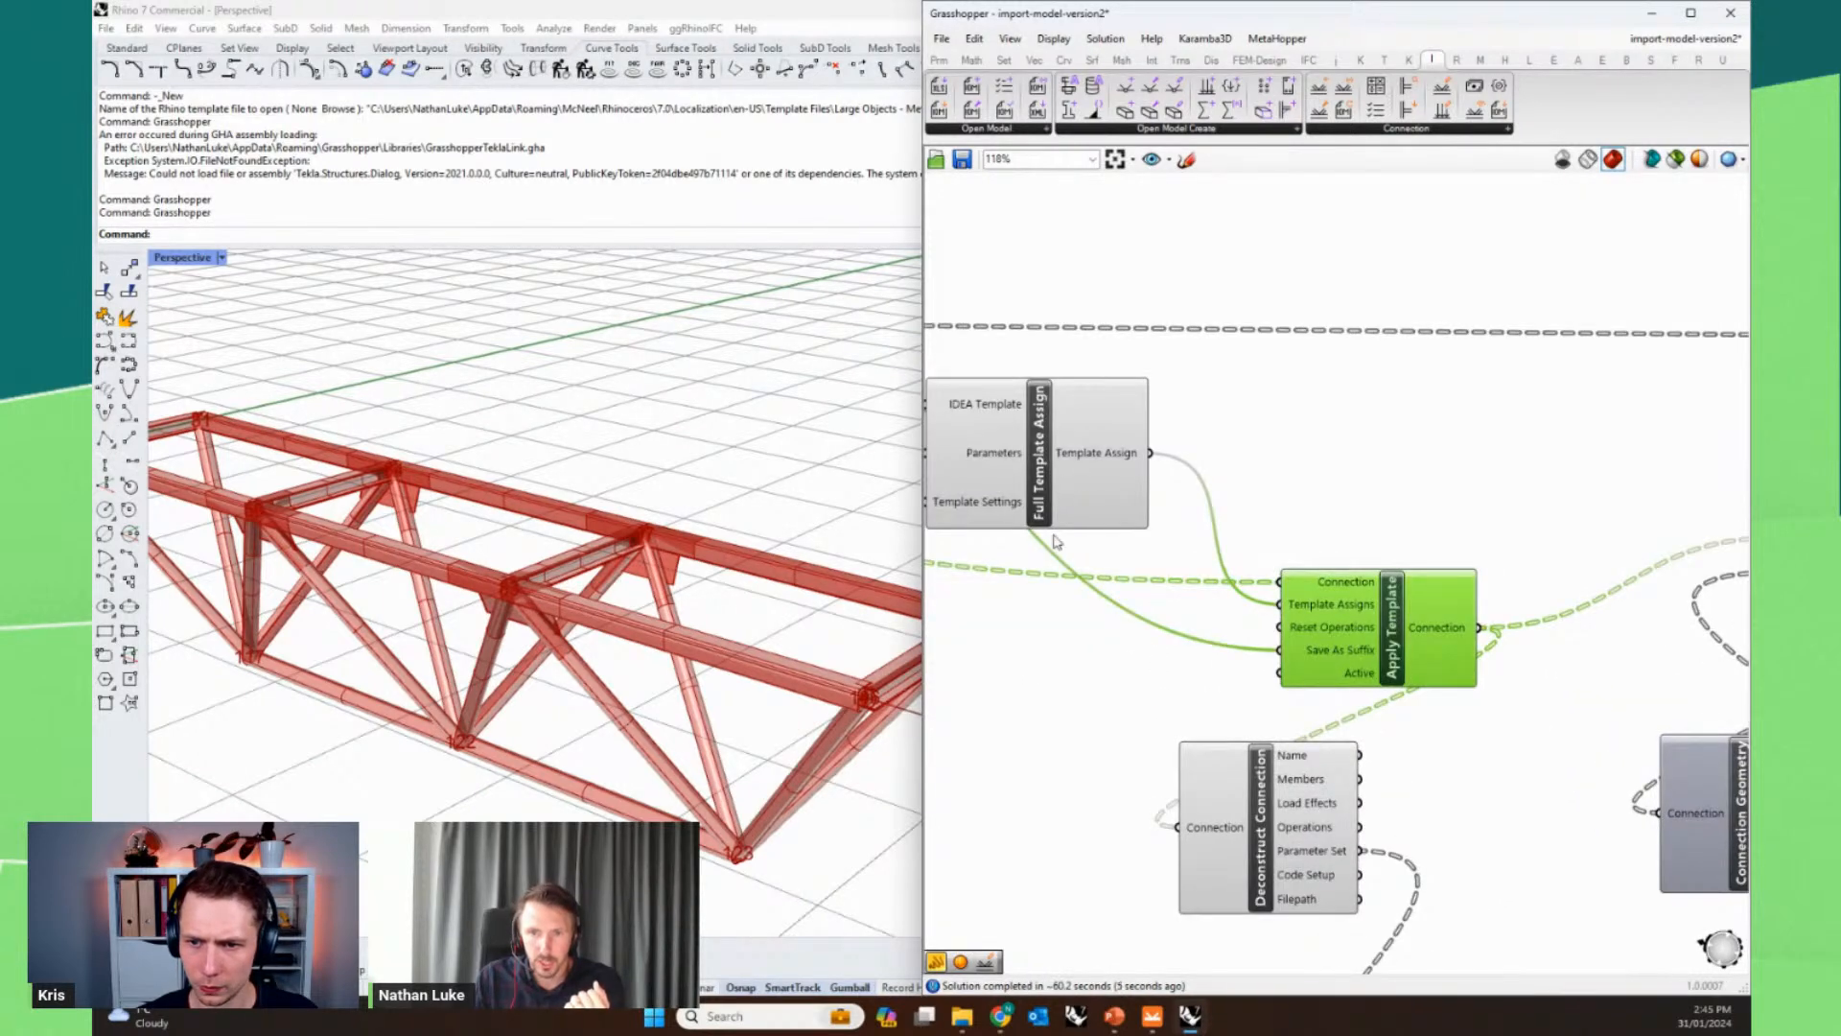
pyautogui.moveTo(1036, 635); pyautogui.dragTo(1472, 665, button='right')
pyautogui.moveTo(1068, 728); pyautogui.dragTo(1222, 738, button='right')
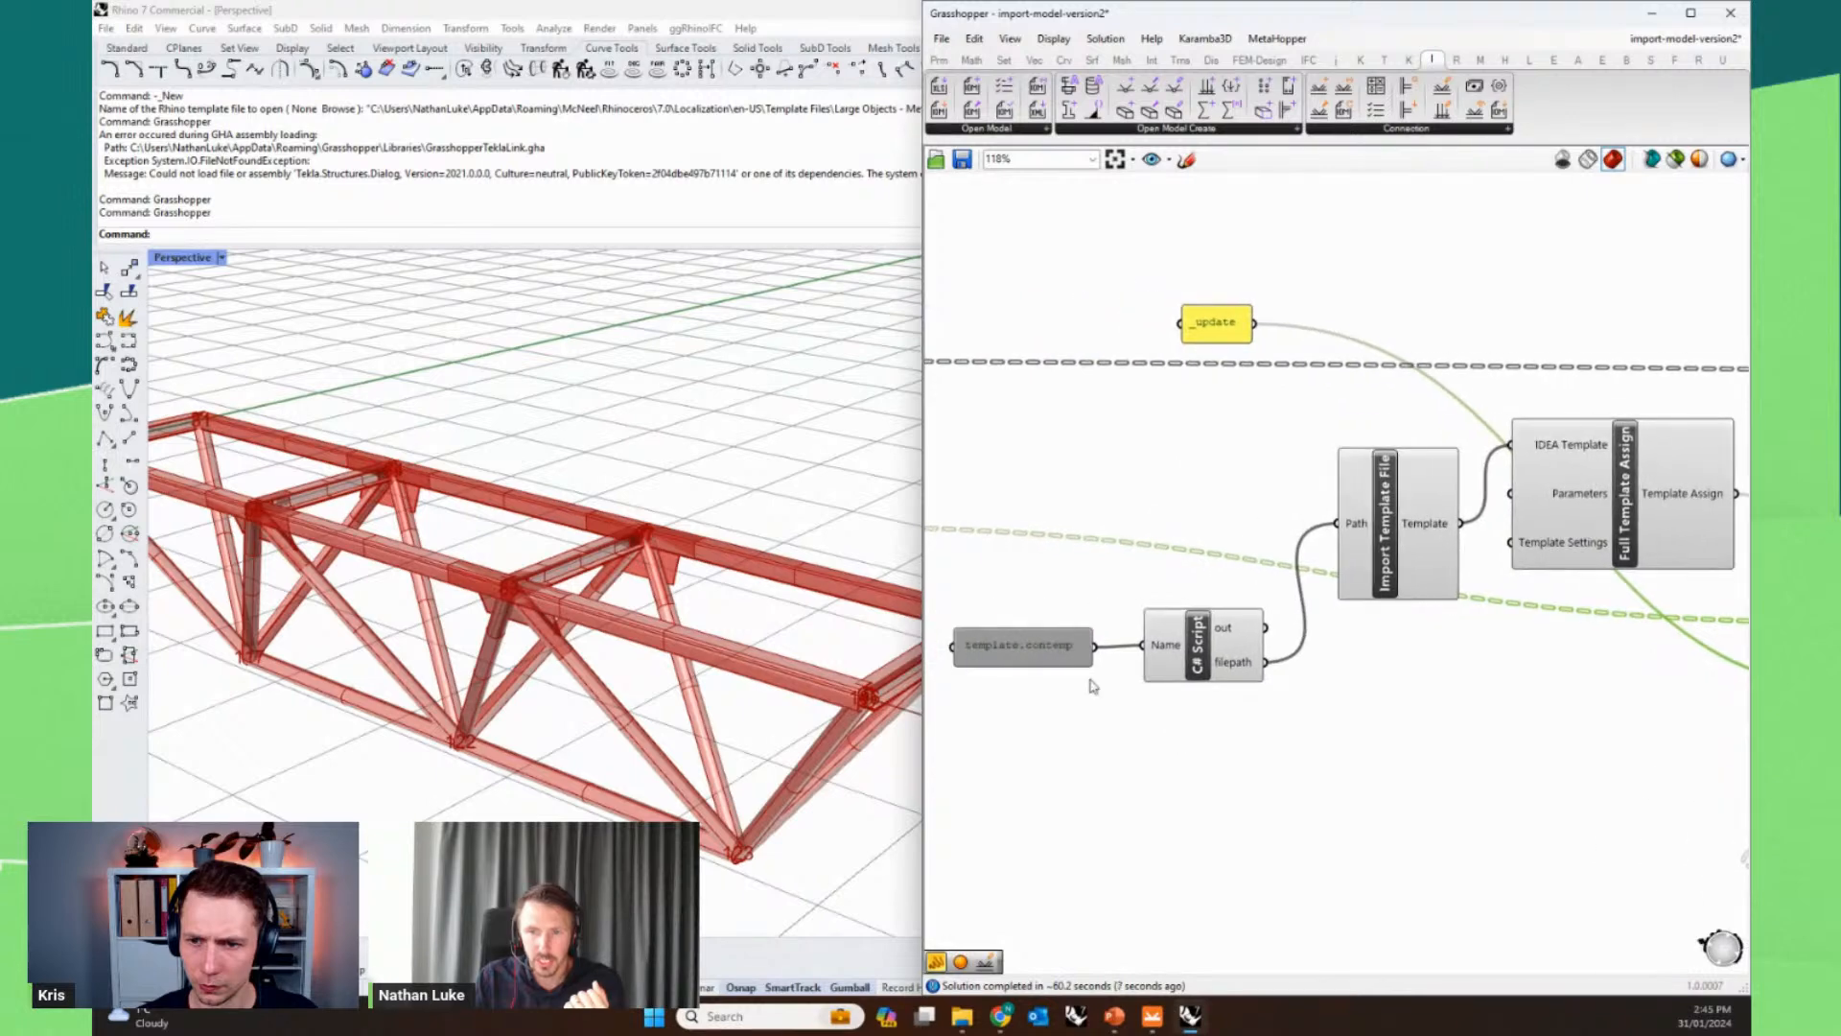
pyautogui.moveTo(1512, 750); pyautogui.dragTo(1229, 732, button='right')
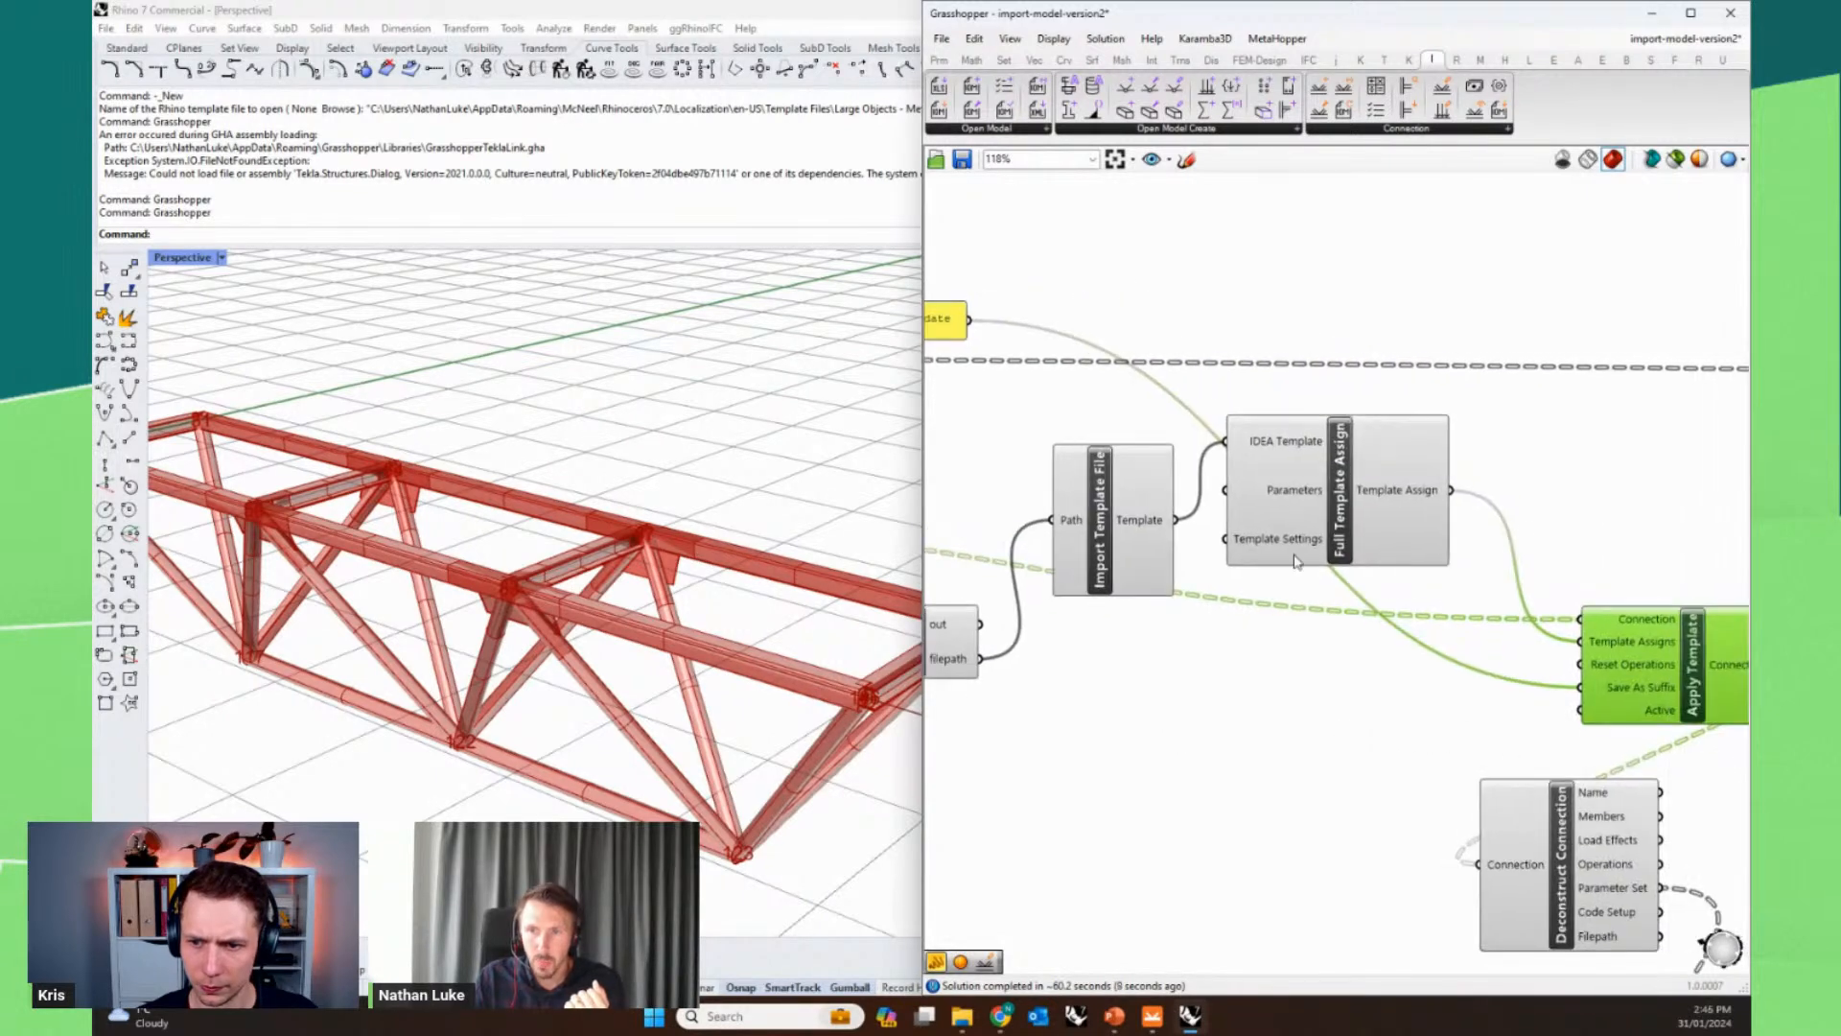
pyautogui.moveTo(1750, 672); pyautogui.dragTo(1417, 662, button='right')
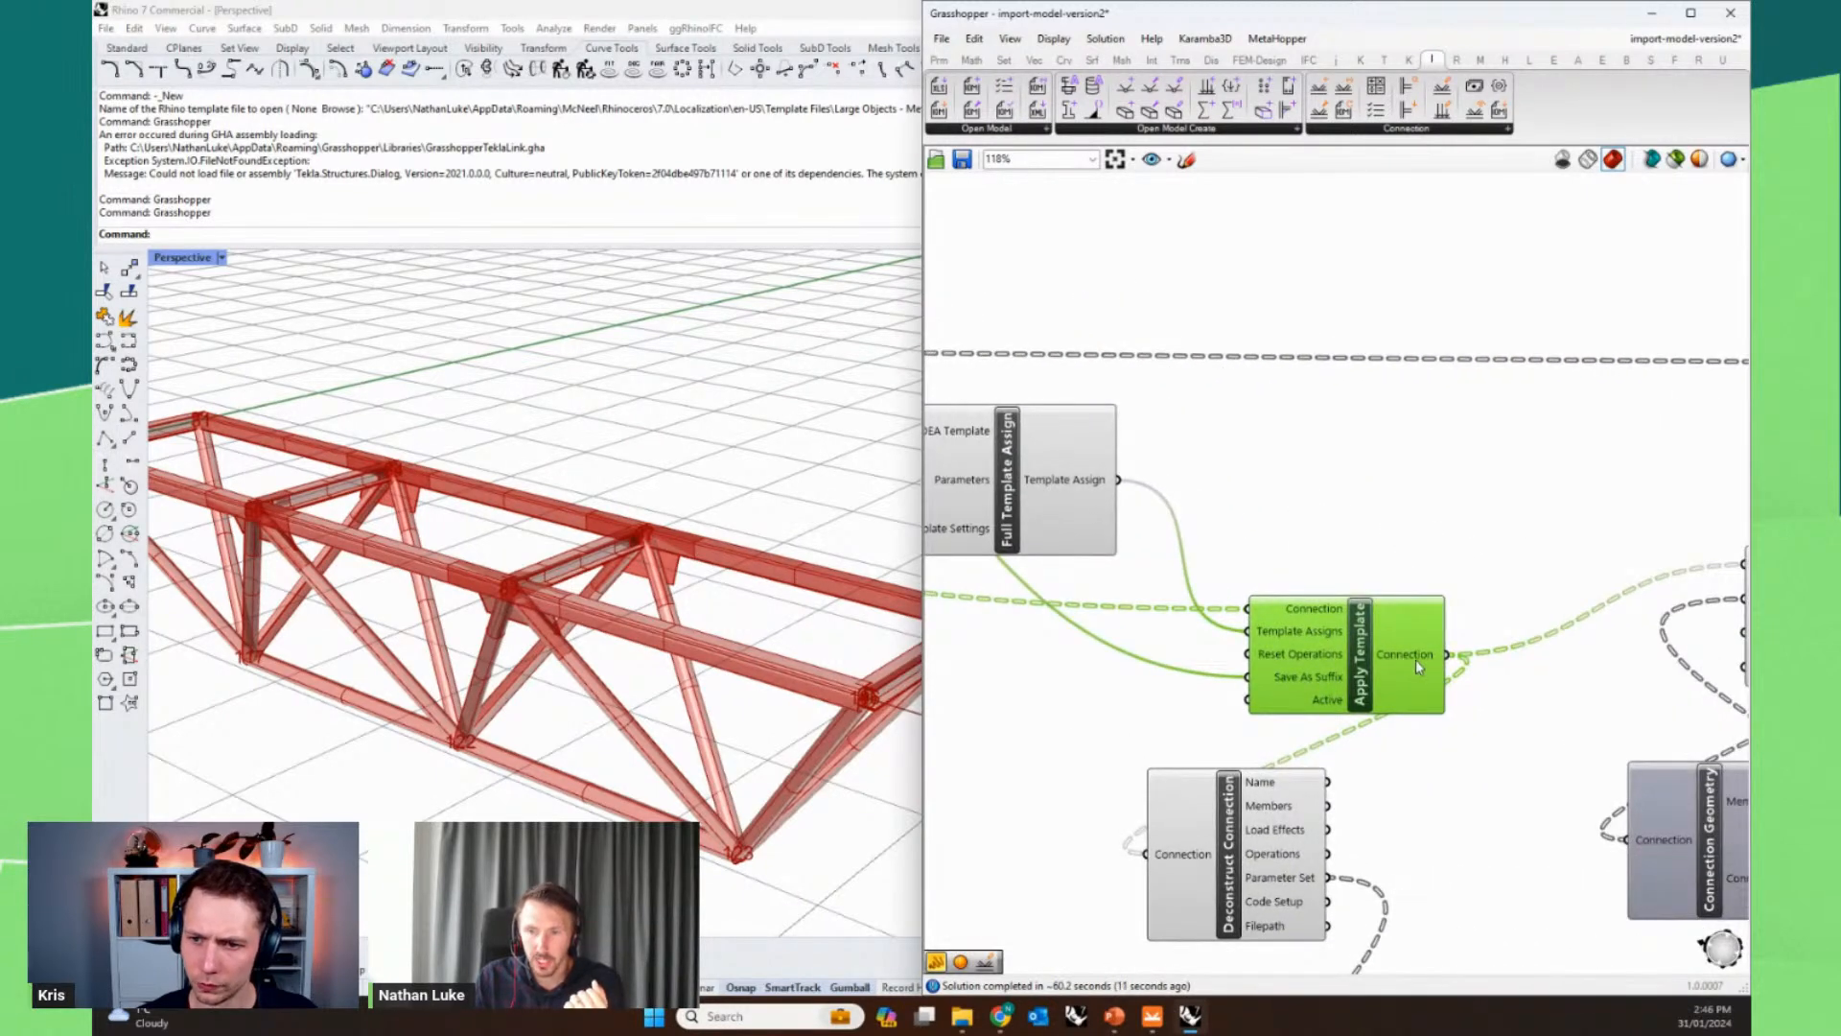
pyautogui.scroll(5, 781, 649)
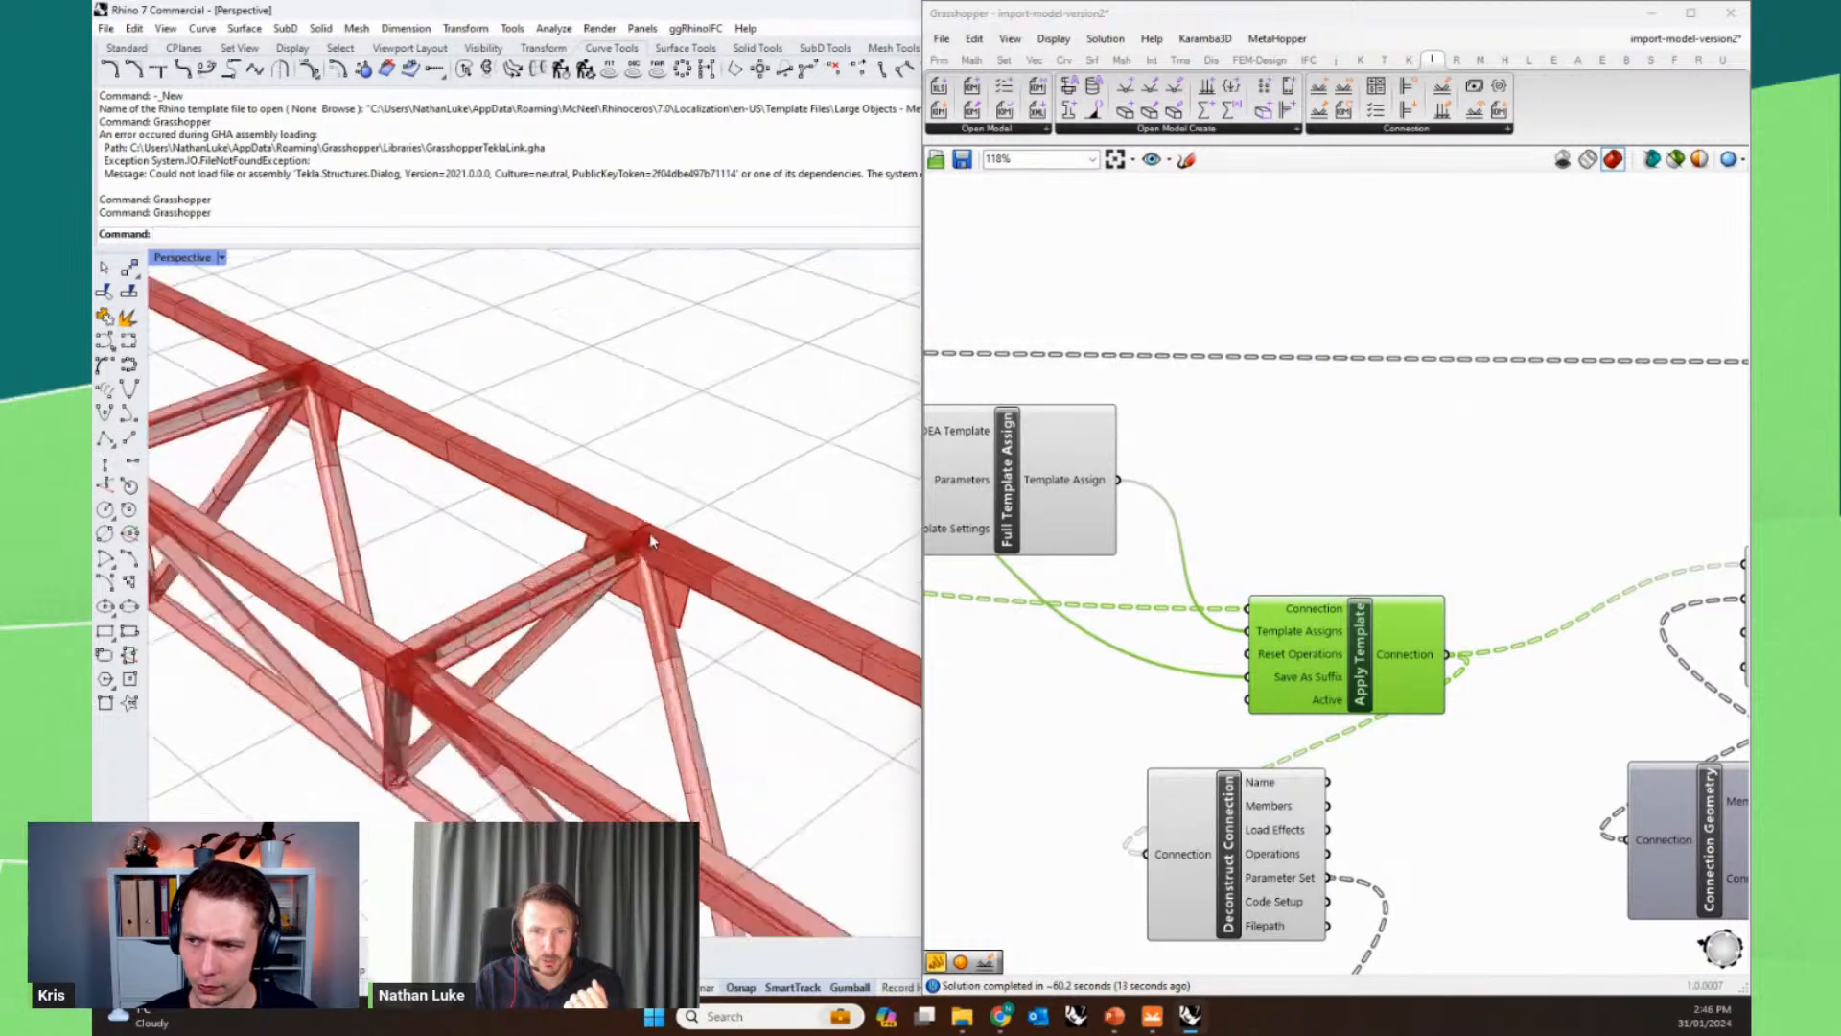
pyautogui.scroll(3, 672, 557)
pyautogui.moveTo(738, 740)
pyautogui.mouseDown(button='right')
pyautogui.moveTo(743, 724)
pyautogui.moveTo(690, 701)
pyautogui.moveTo(760, 732)
pyautogui.mouseUp(button='right')
pyautogui.moveTo(676, 625); pyautogui.dragTo(661, 647, button='right')
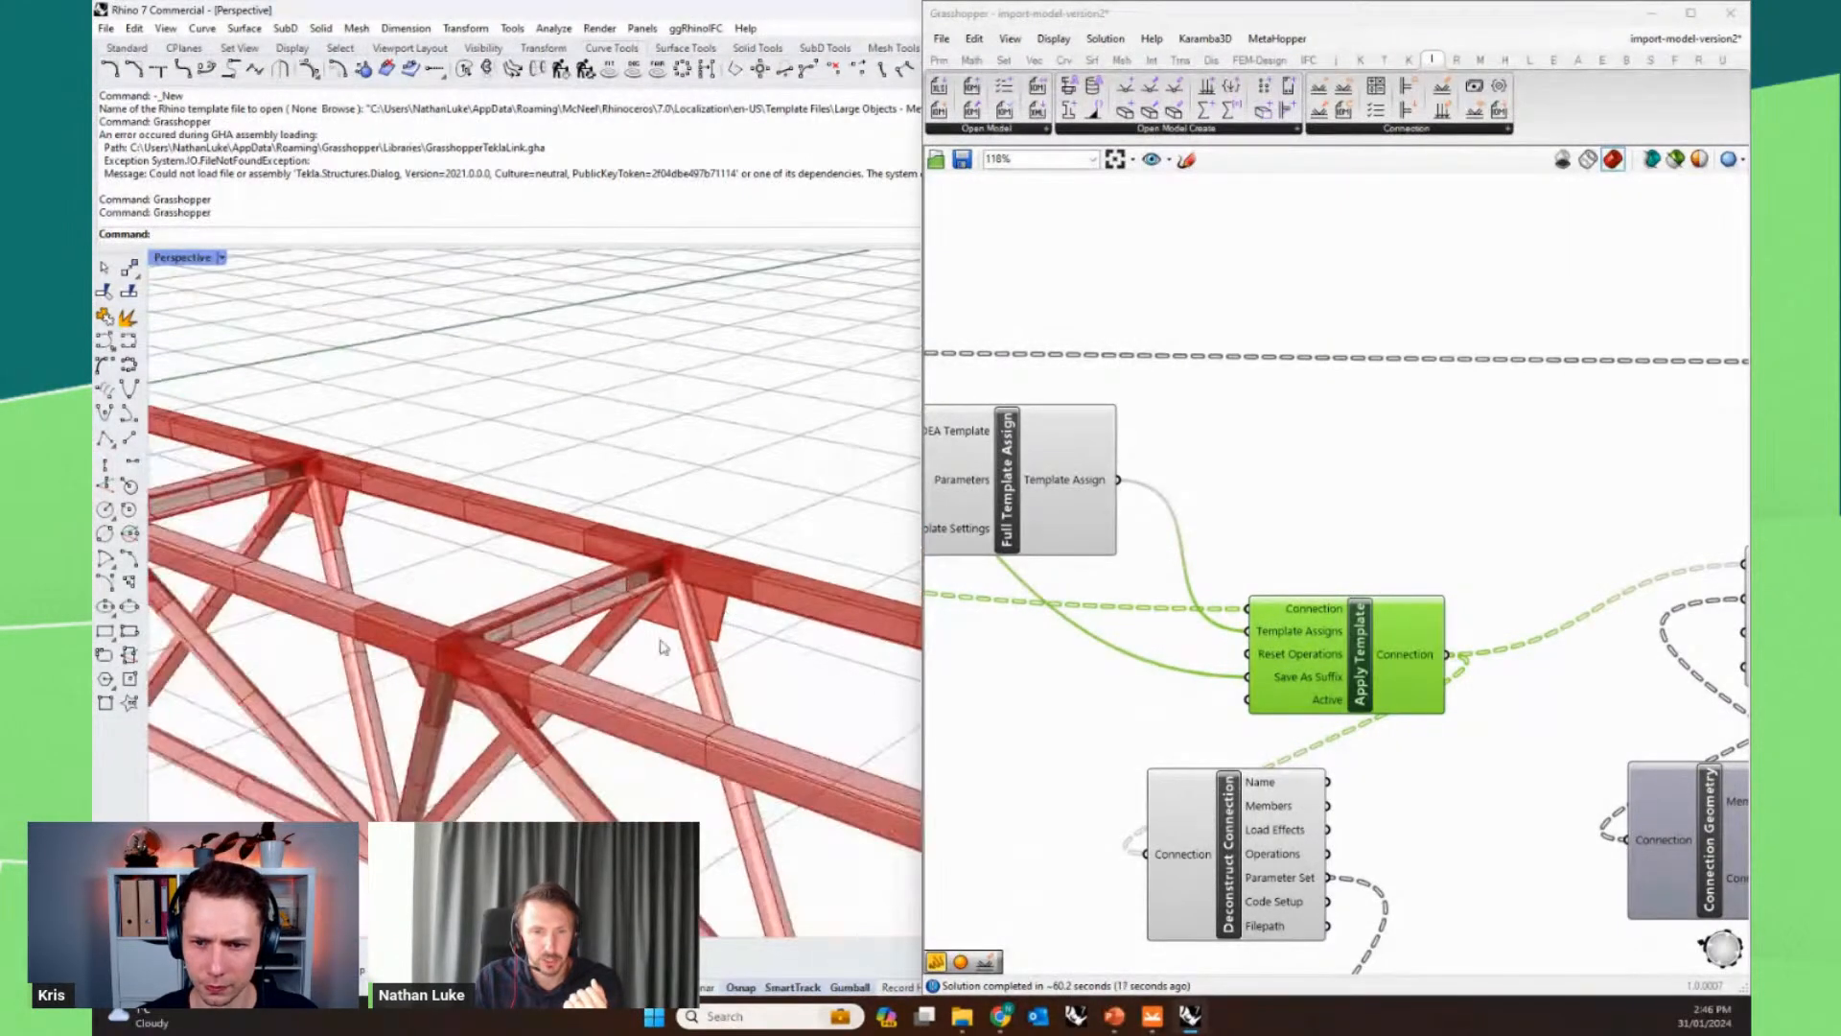
pyautogui.scroll(-4, 596, 768)
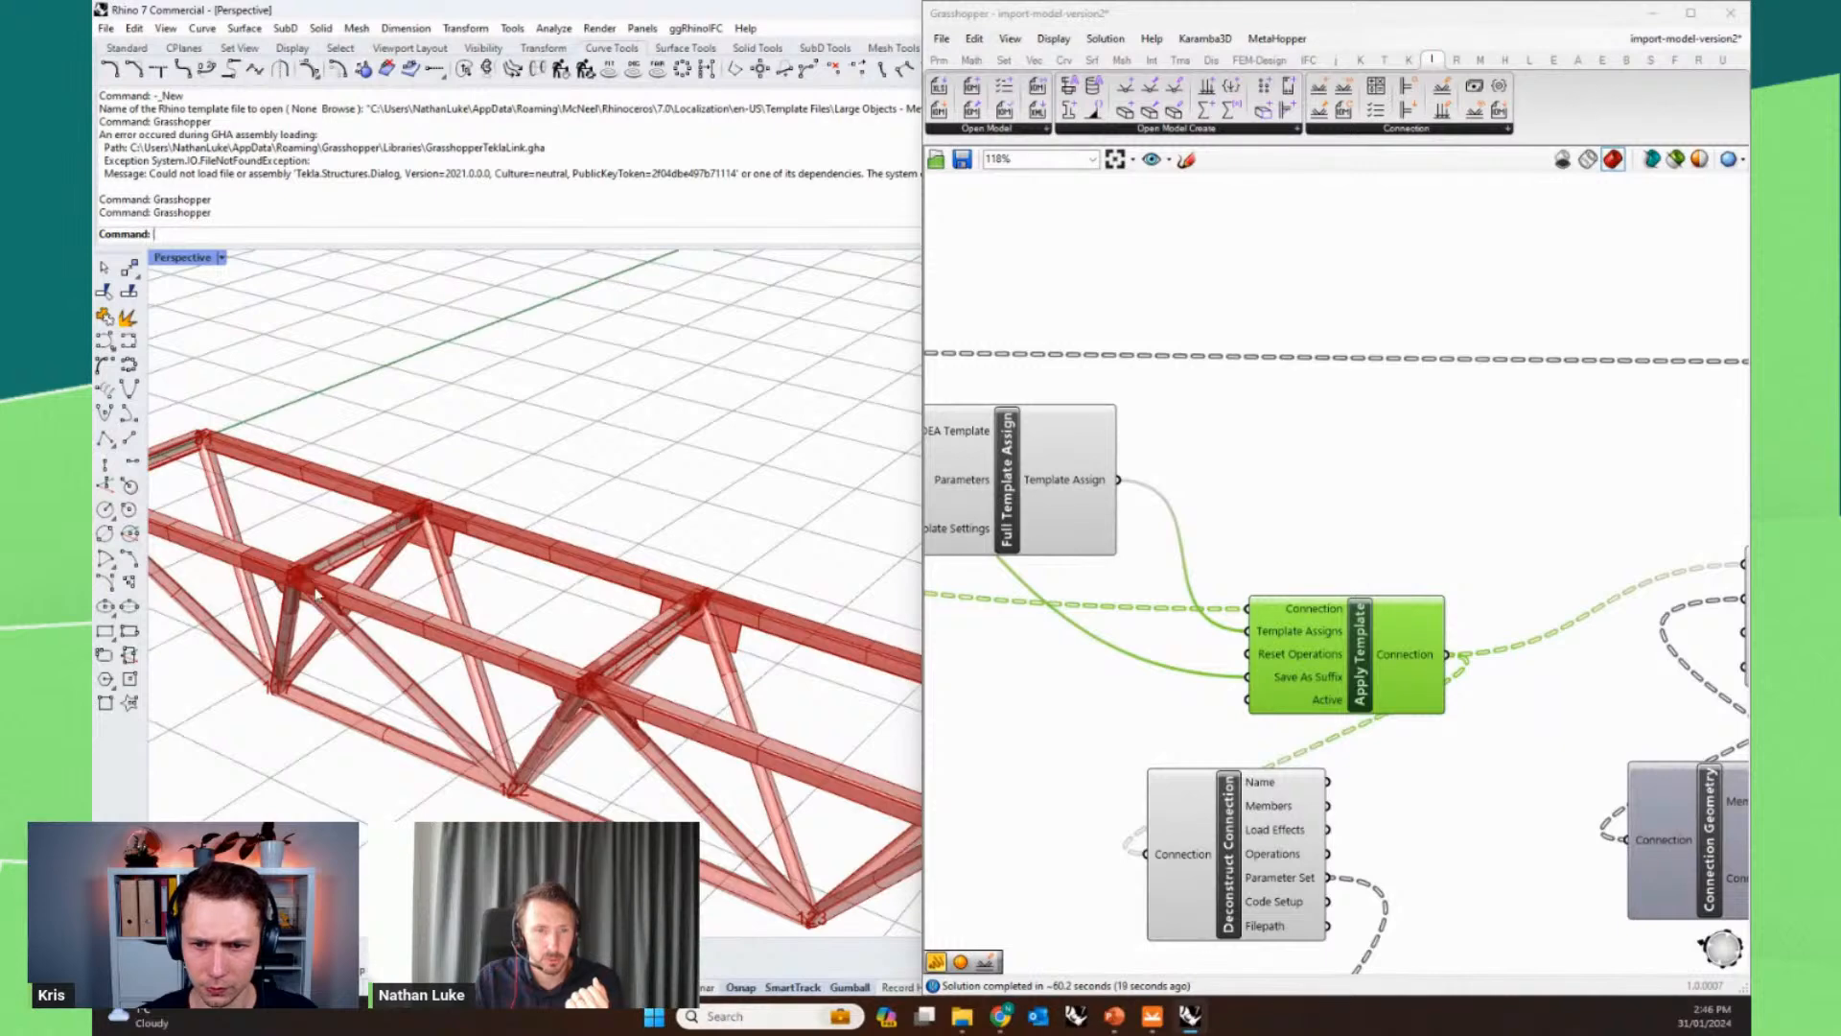
# - Connect the Keys output of Deconstruct Parameters to the yellow panel in place of Values to list the template's parameter names
pyautogui.scroll(-1, 1279, 555)
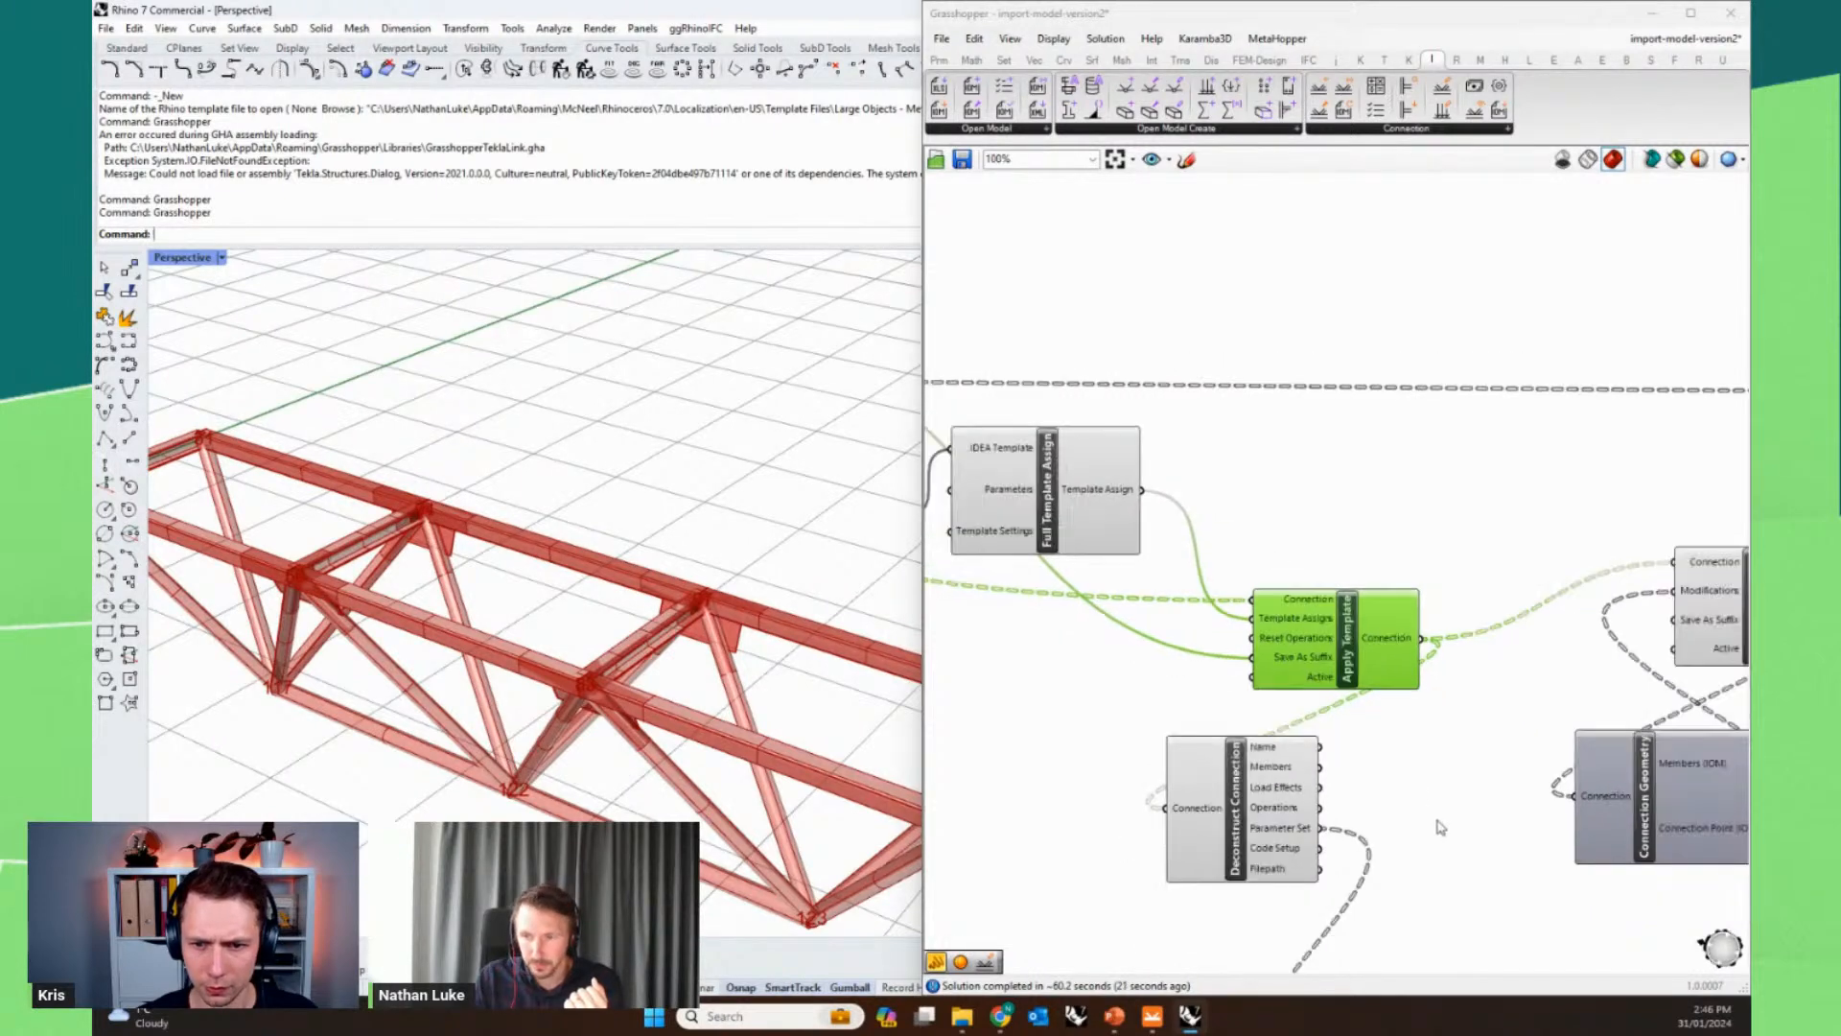
pyautogui.moveTo(1442, 826); pyautogui.dragTo(1332, 569, button='right')
pyautogui.scroll(-1, 1331, 569)
pyautogui.moveTo(1540, 731); pyautogui.dragTo(1448, 656, button='right')
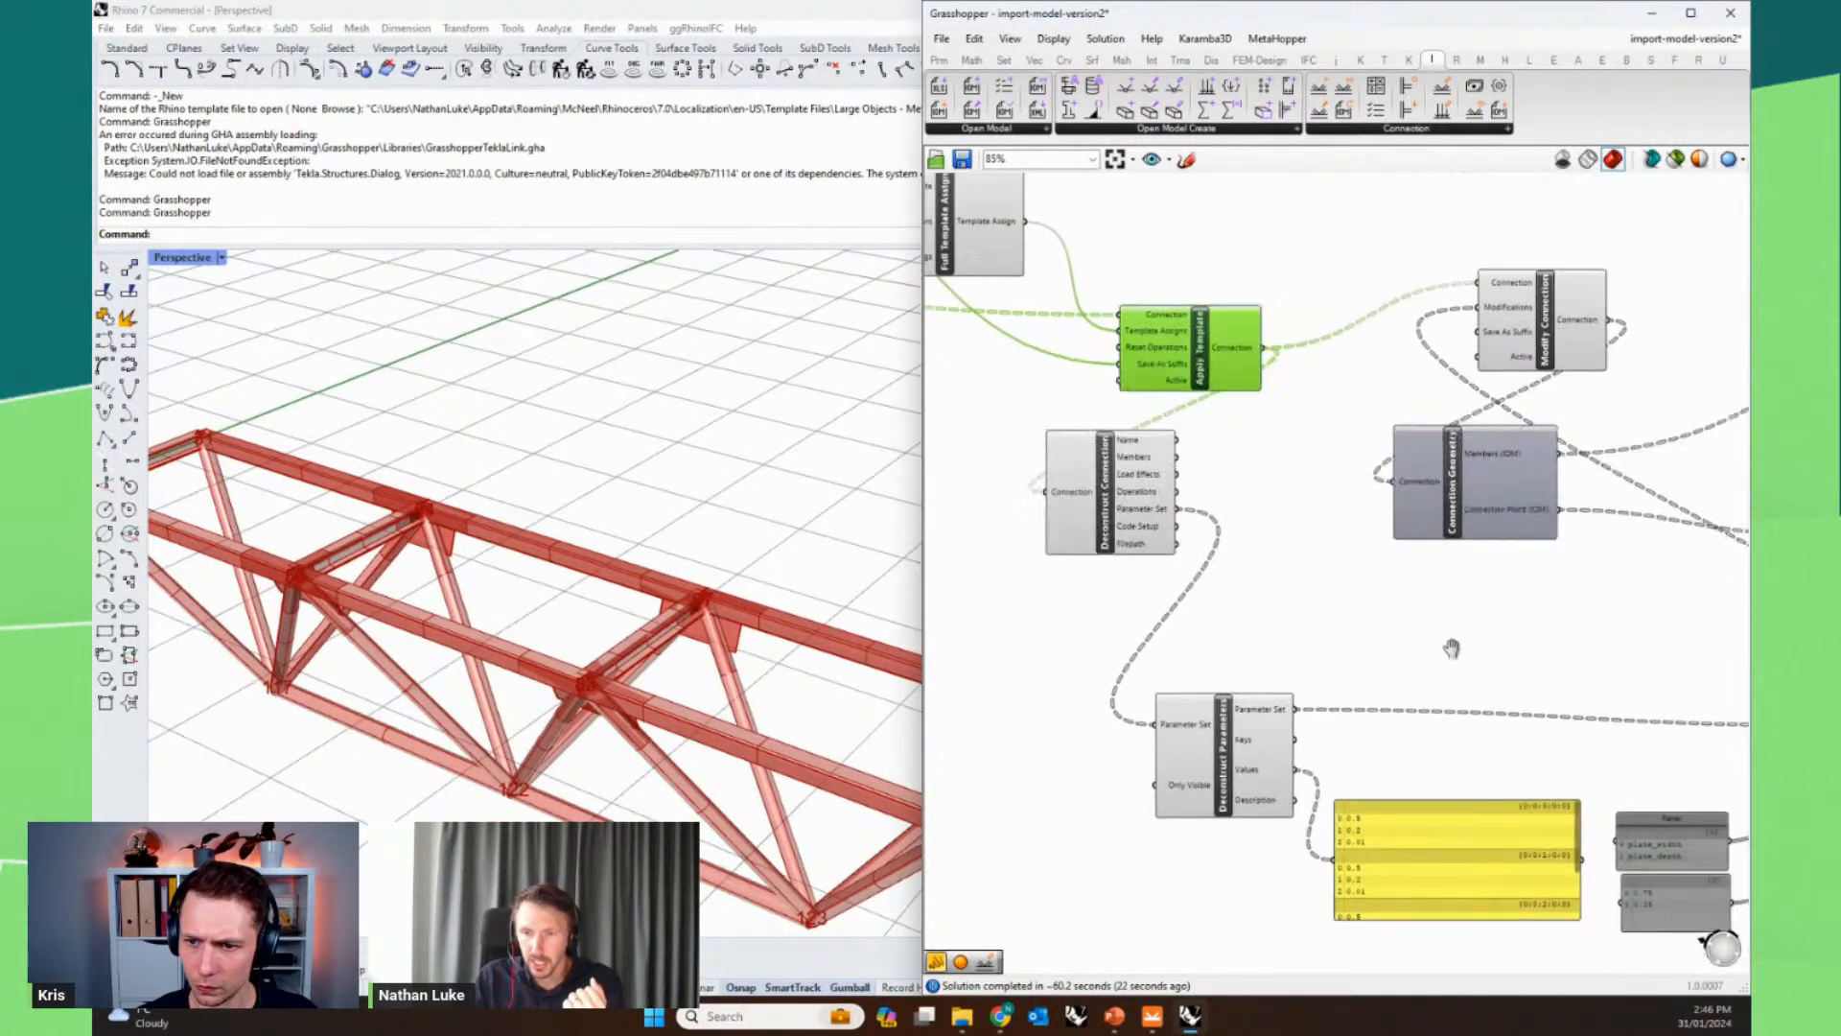
pyautogui.scroll(1, 1041, 408)
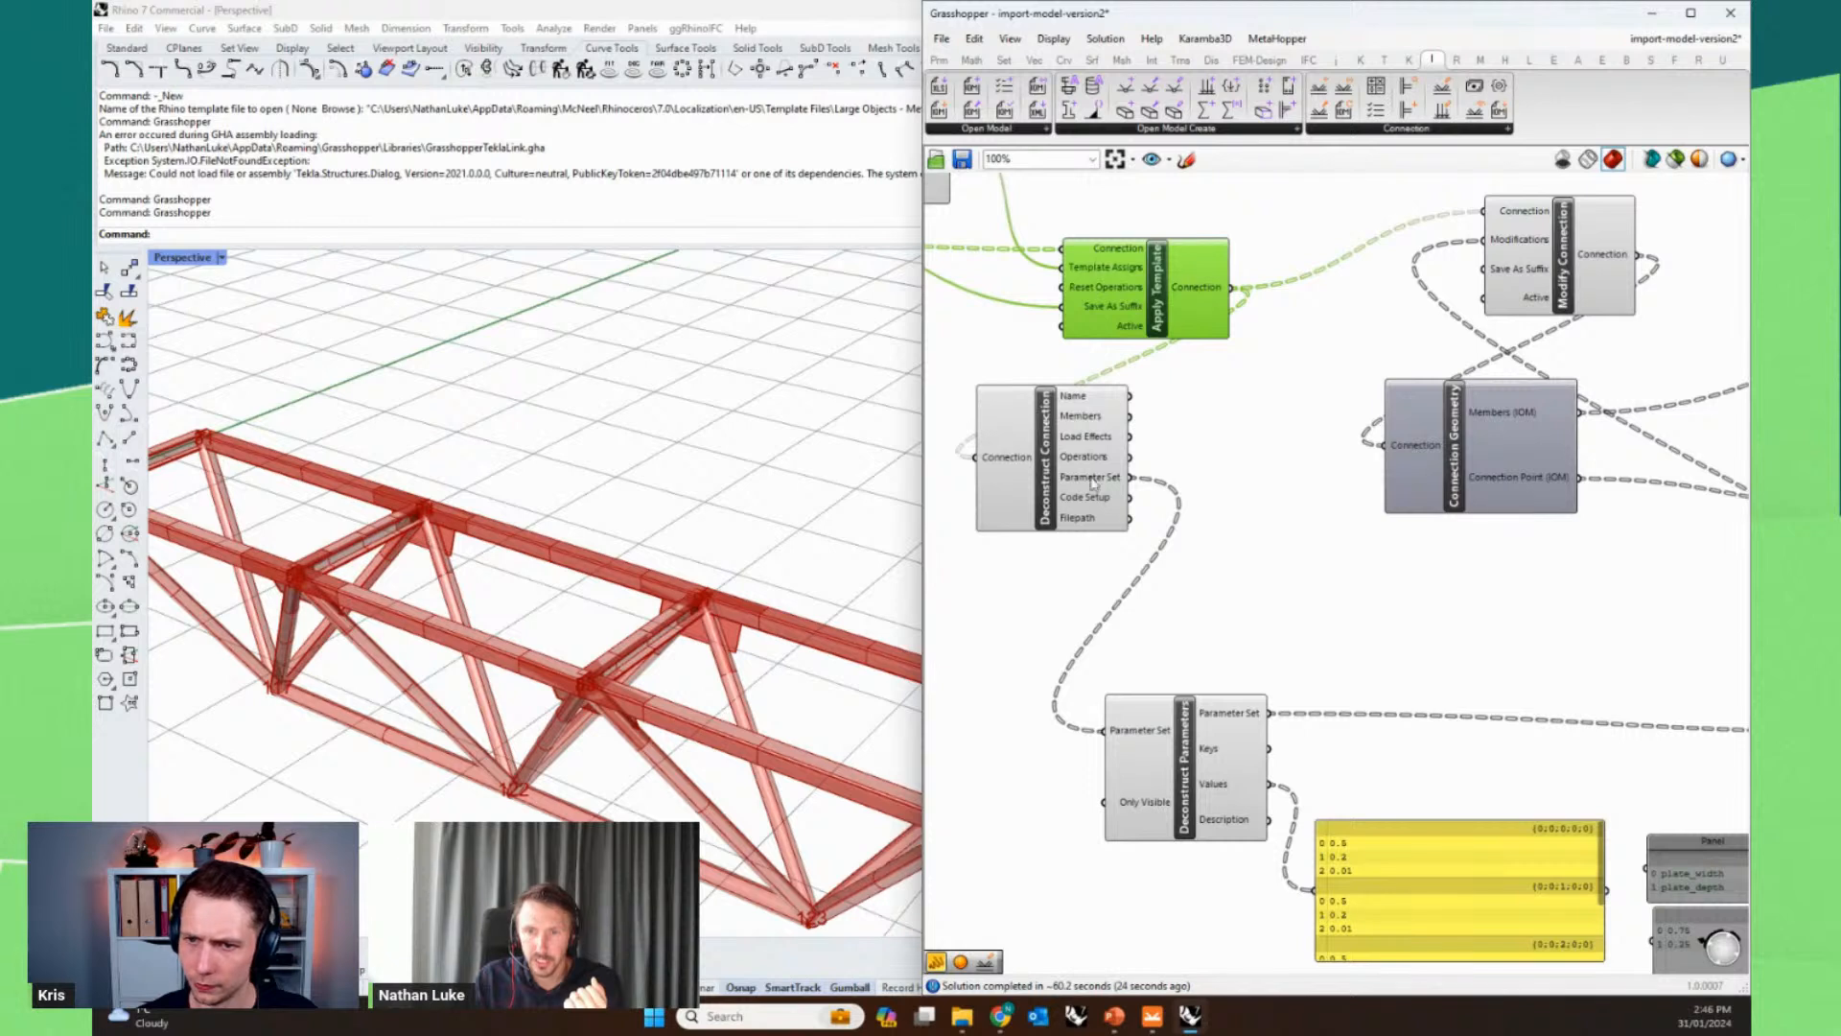
pyautogui.moveTo(1233, 757)
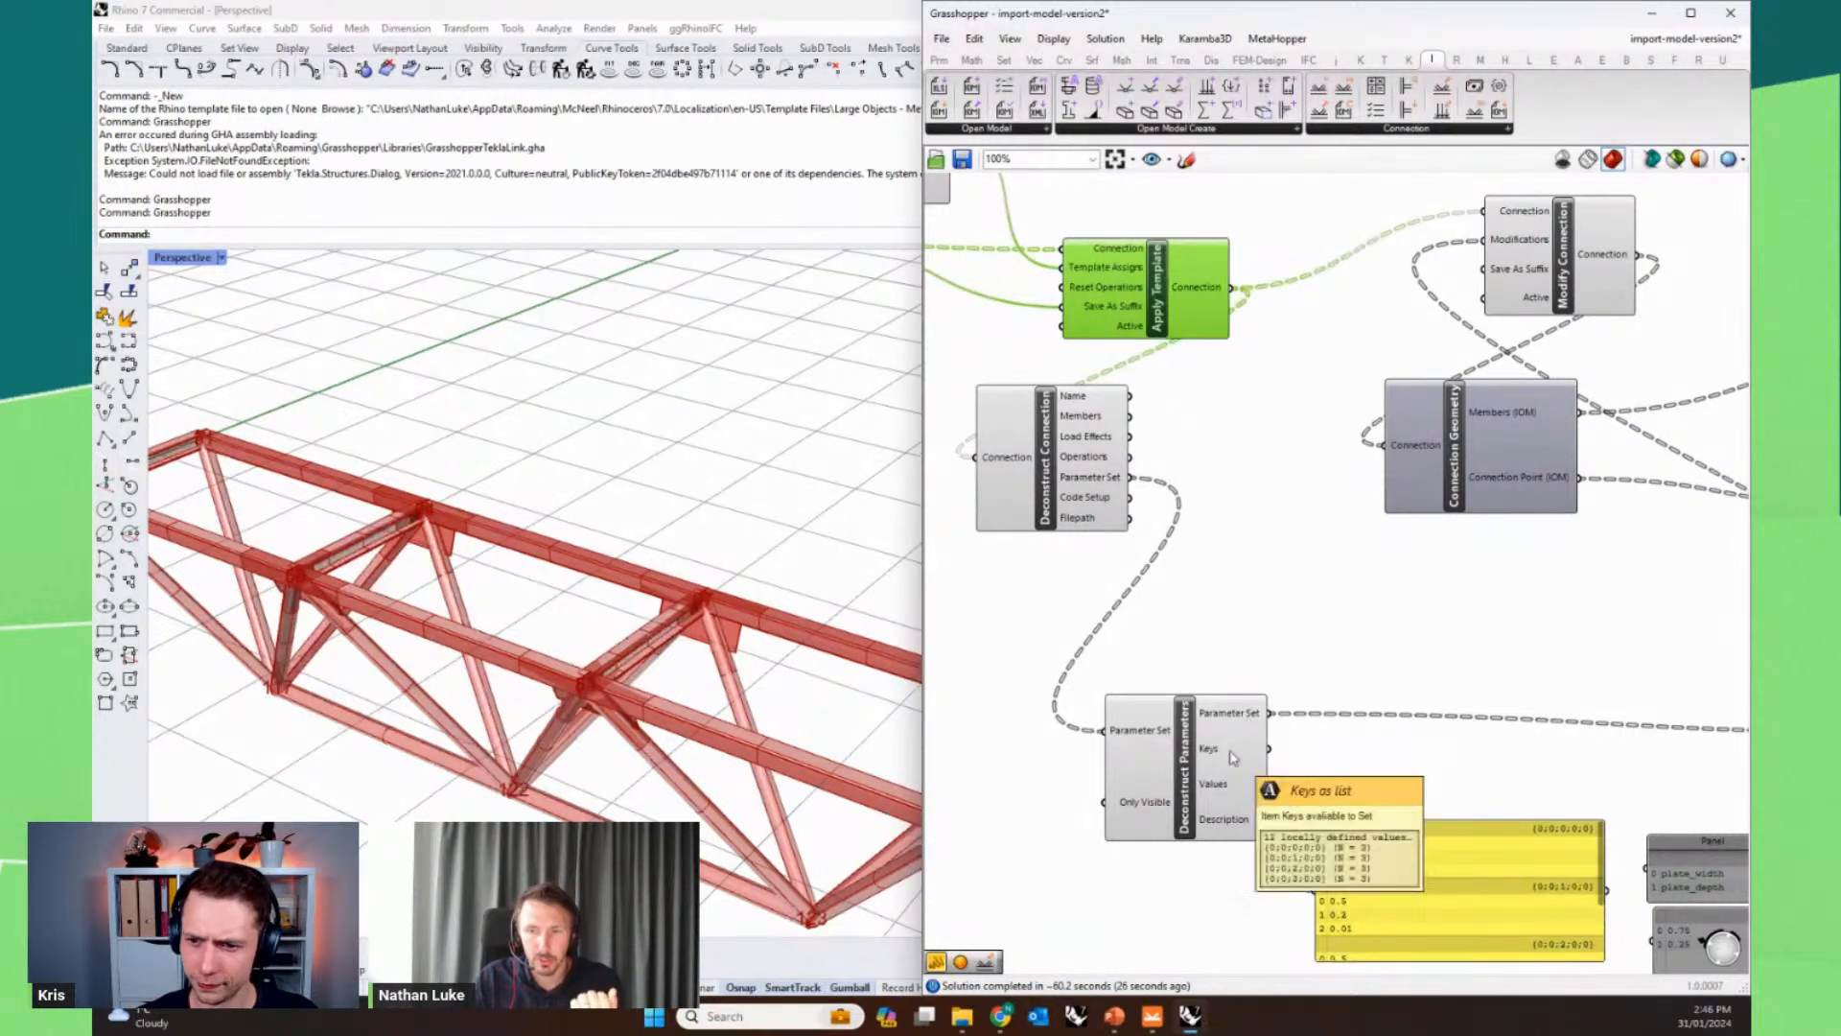
pyautogui.moveTo(1270, 750); pyautogui.dragTo(1315, 890)
pyautogui.scroll(1, 1419, 767)
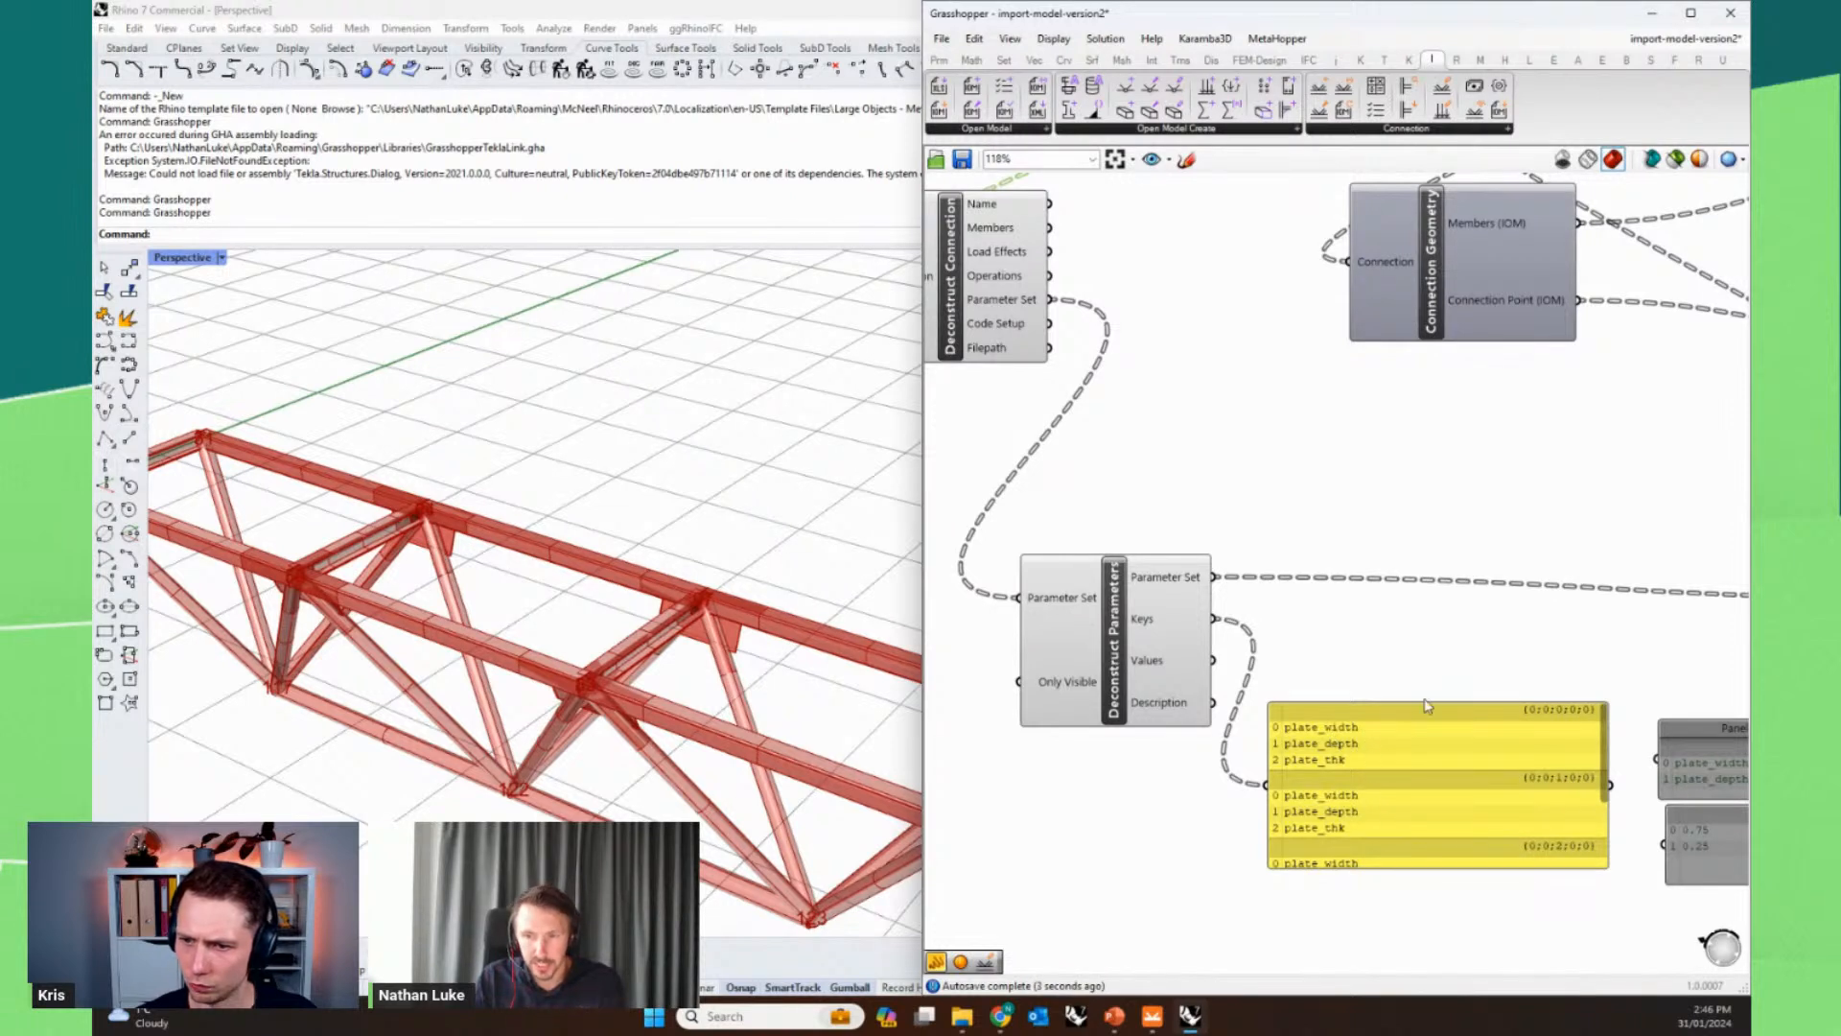
# - Set the plate_width value feeding Modify Parameters to 0.6, and check the resized plates at the truss joints in Rhino
pyautogui.moveTo(1508, 662); pyautogui.dragTo(1105, 629, button='right')
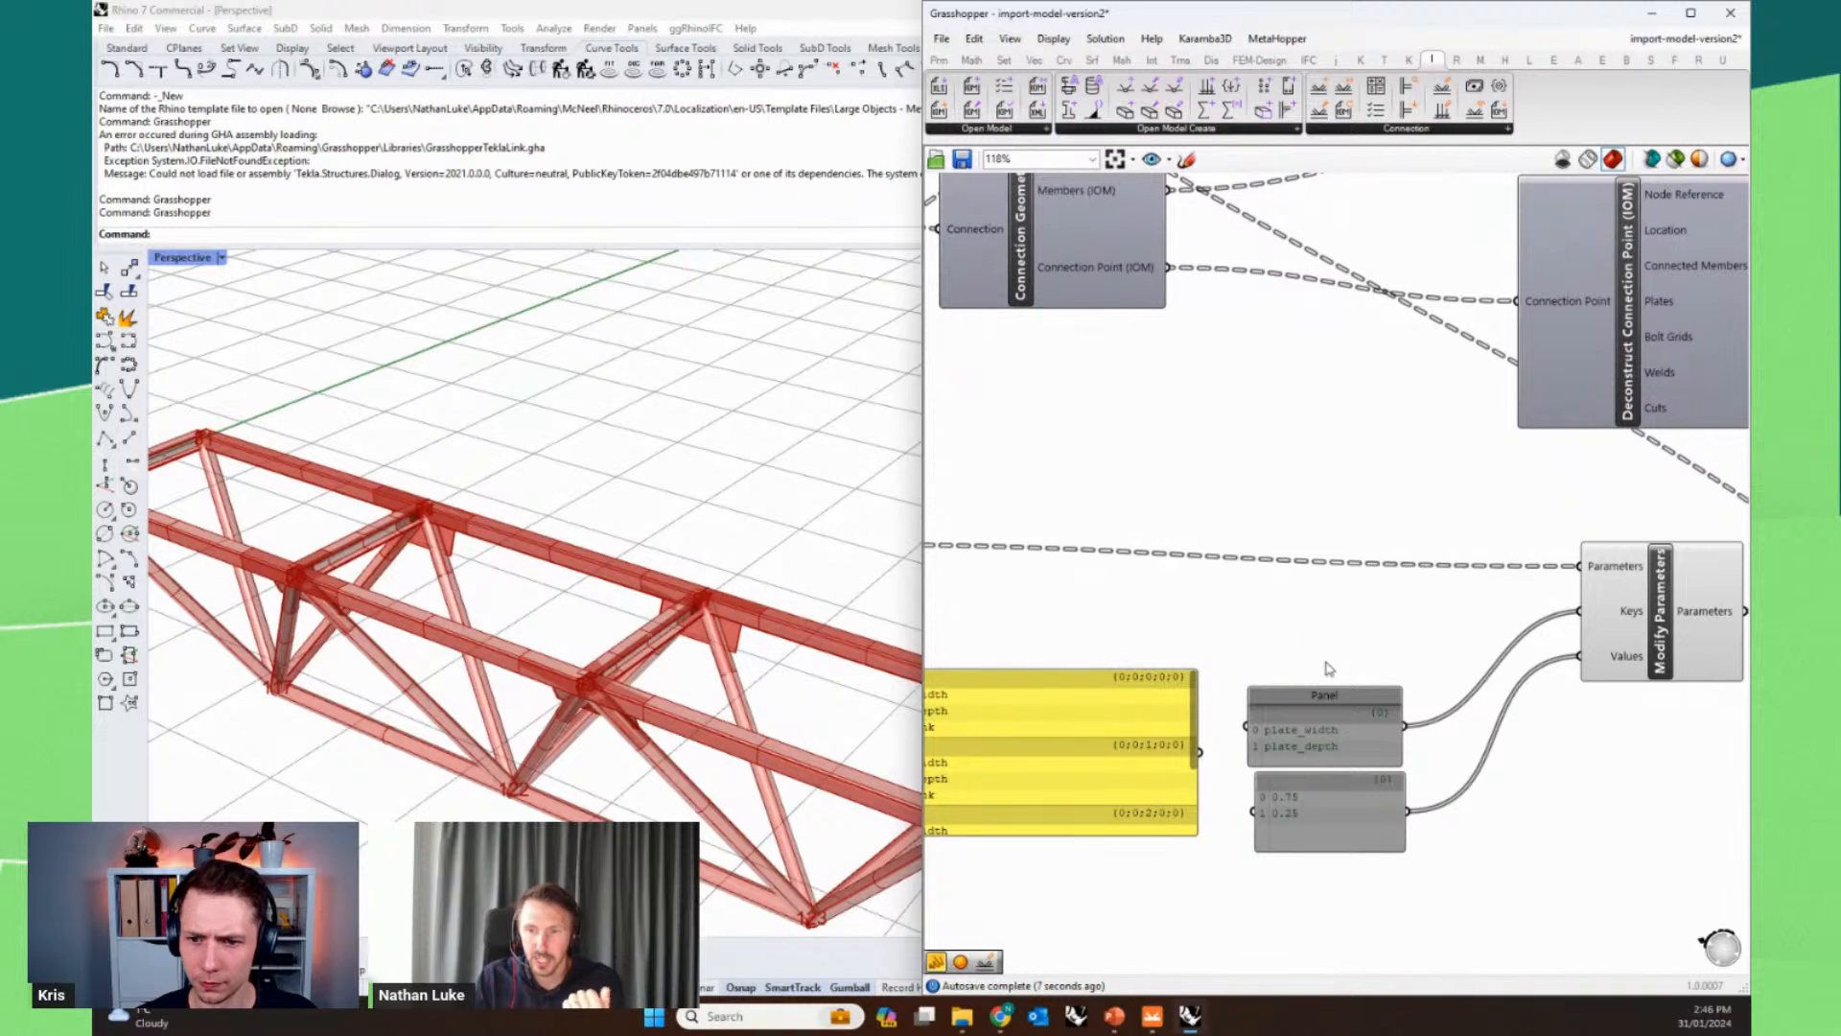
pyautogui.click(1300, 798)
pyautogui.doubleClick(1299, 796)
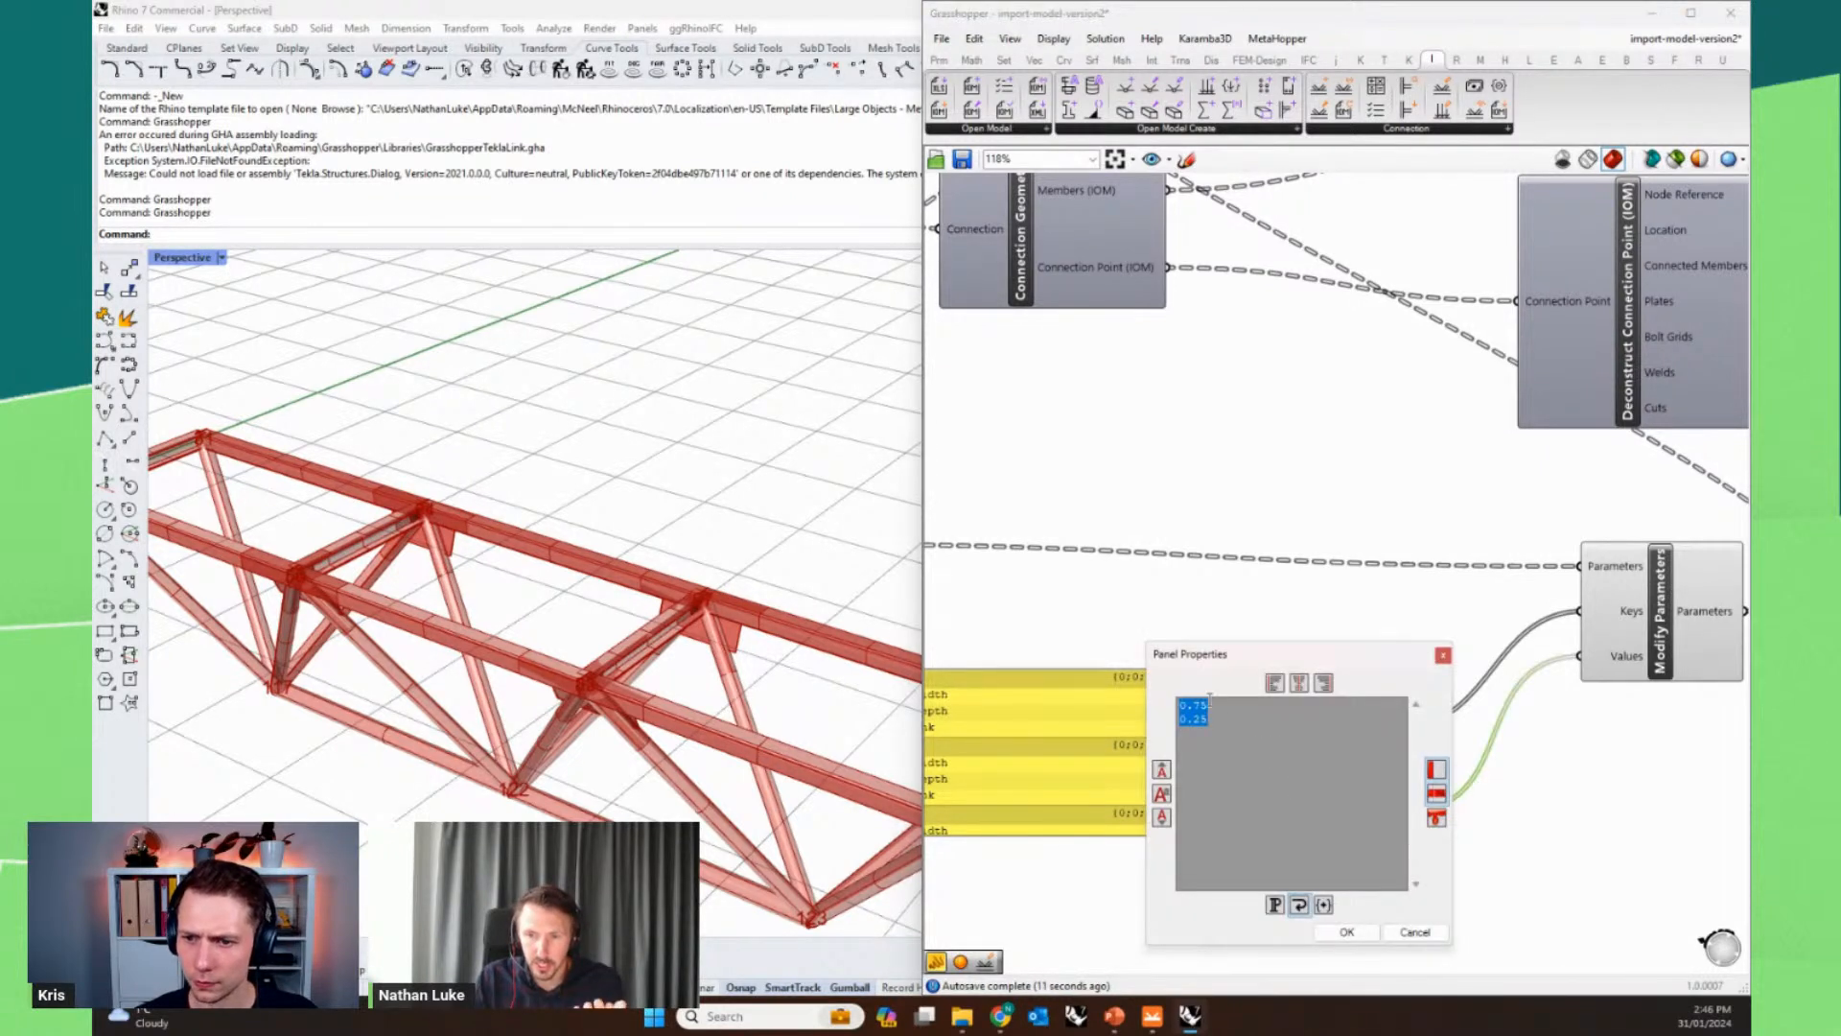
pyautogui.moveTo(1195, 710); pyautogui.dragTo(1212, 710)
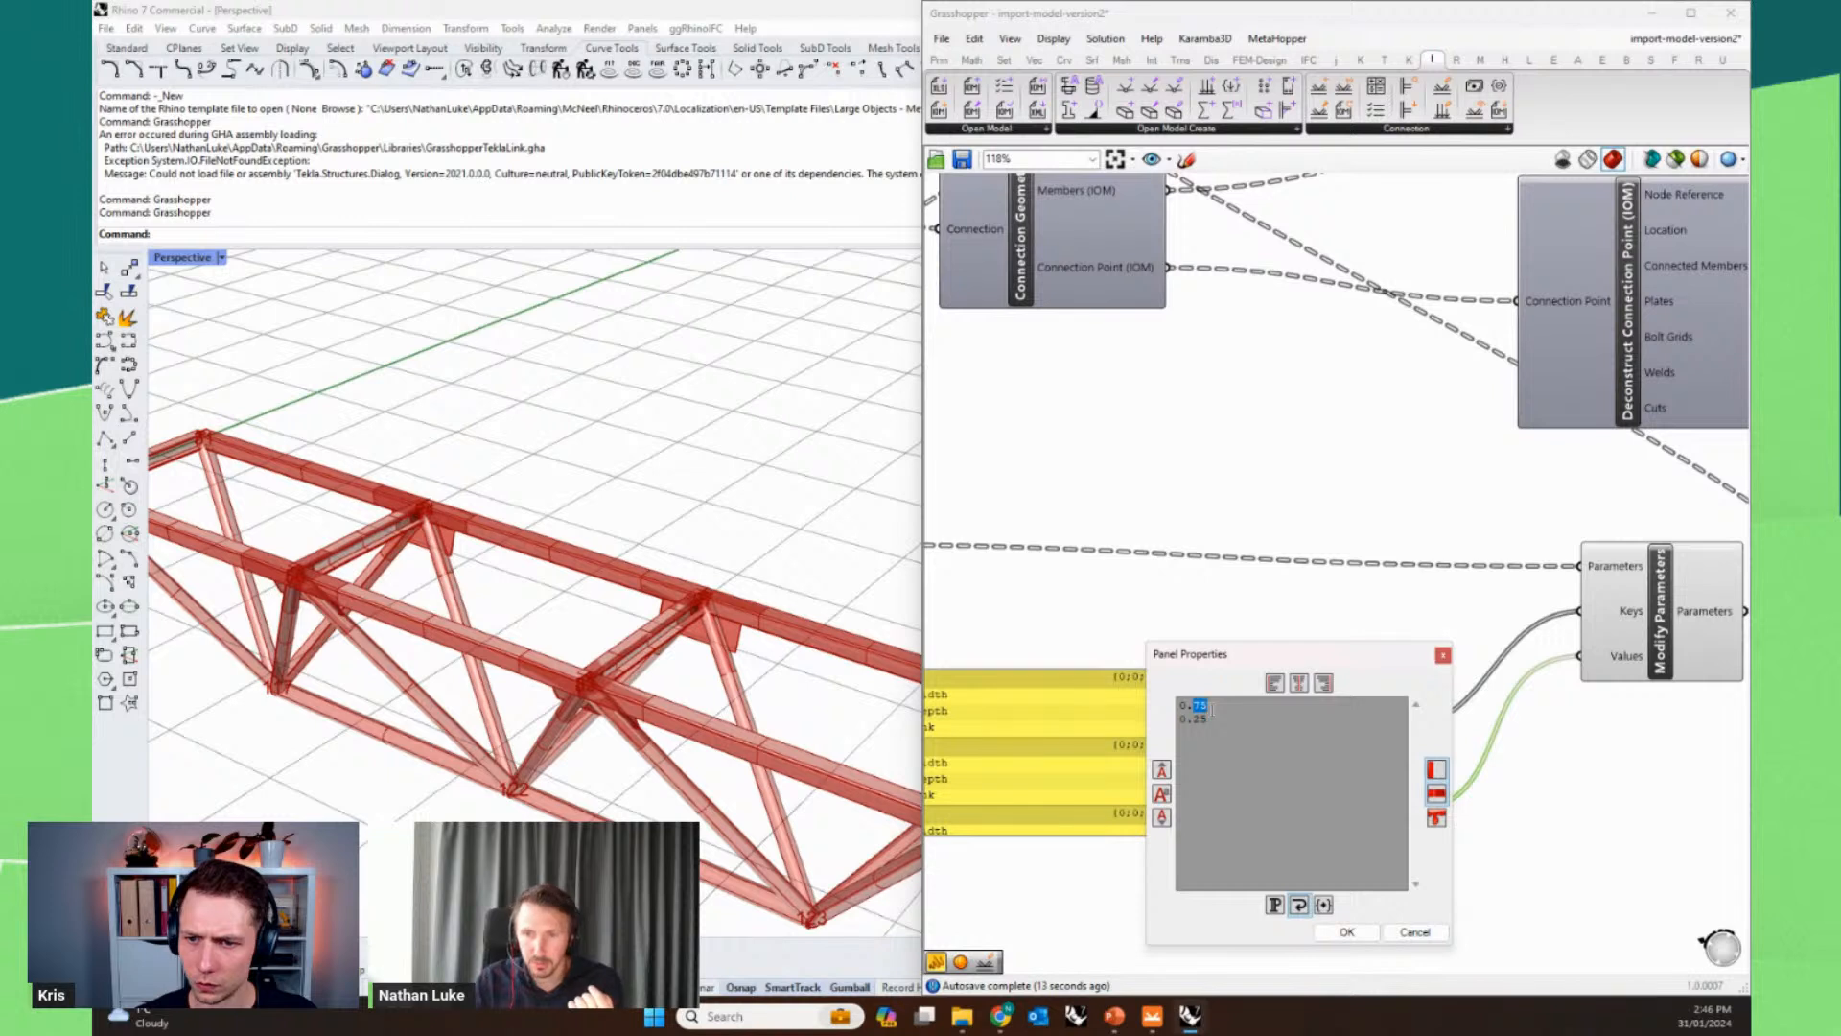
pyautogui.write('6')
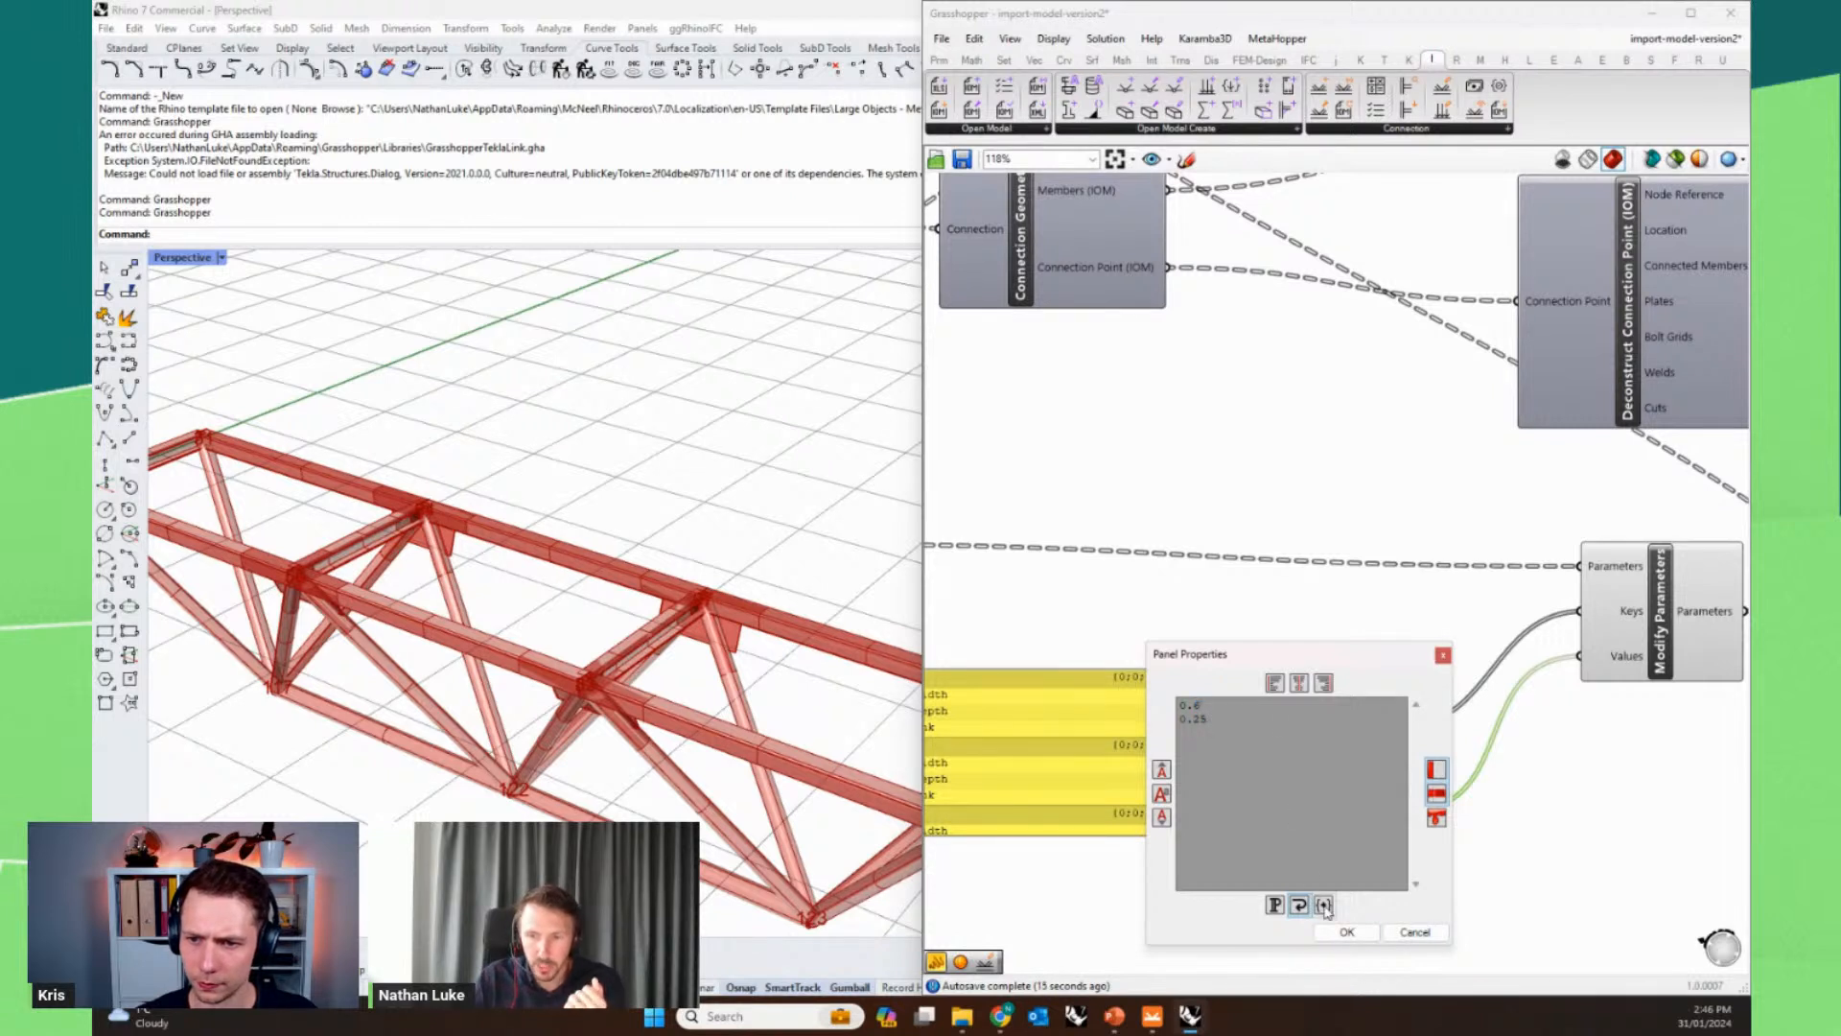
pyautogui.click(1365, 933)
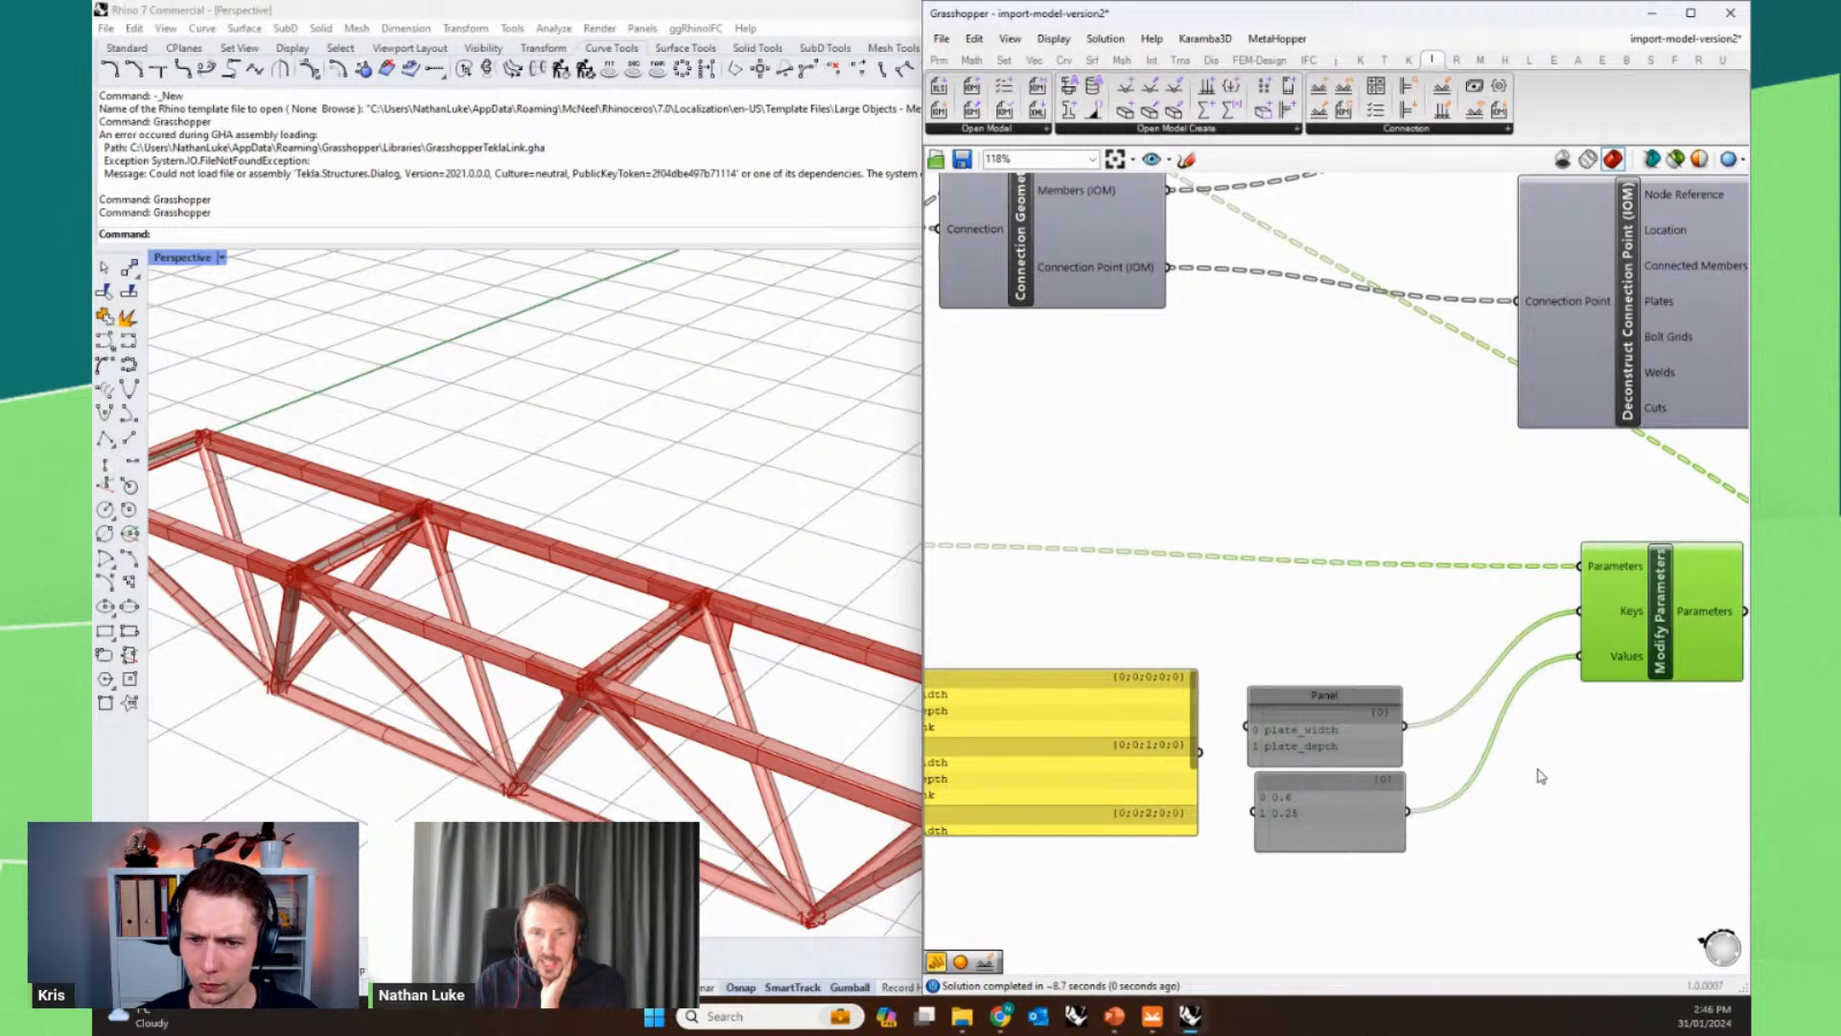
pyautogui.scroll(6, 728, 661)
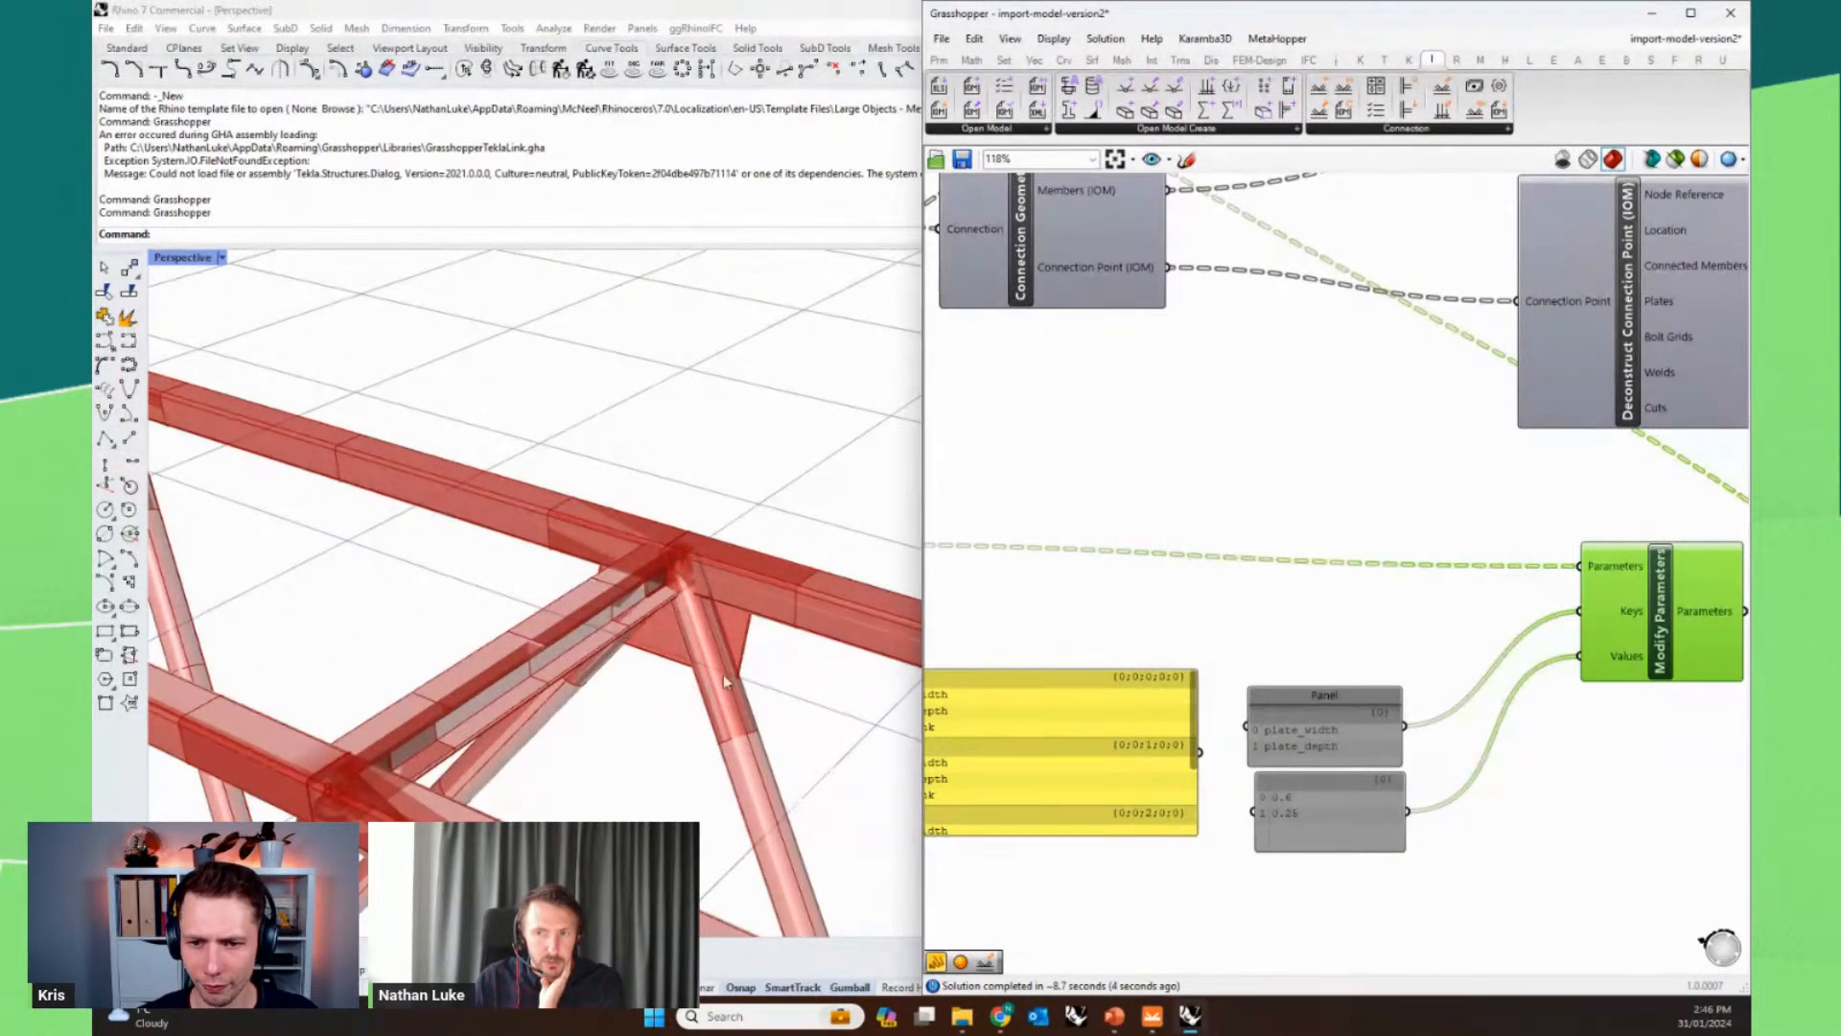
pyautogui.scroll(-2, 726, 679)
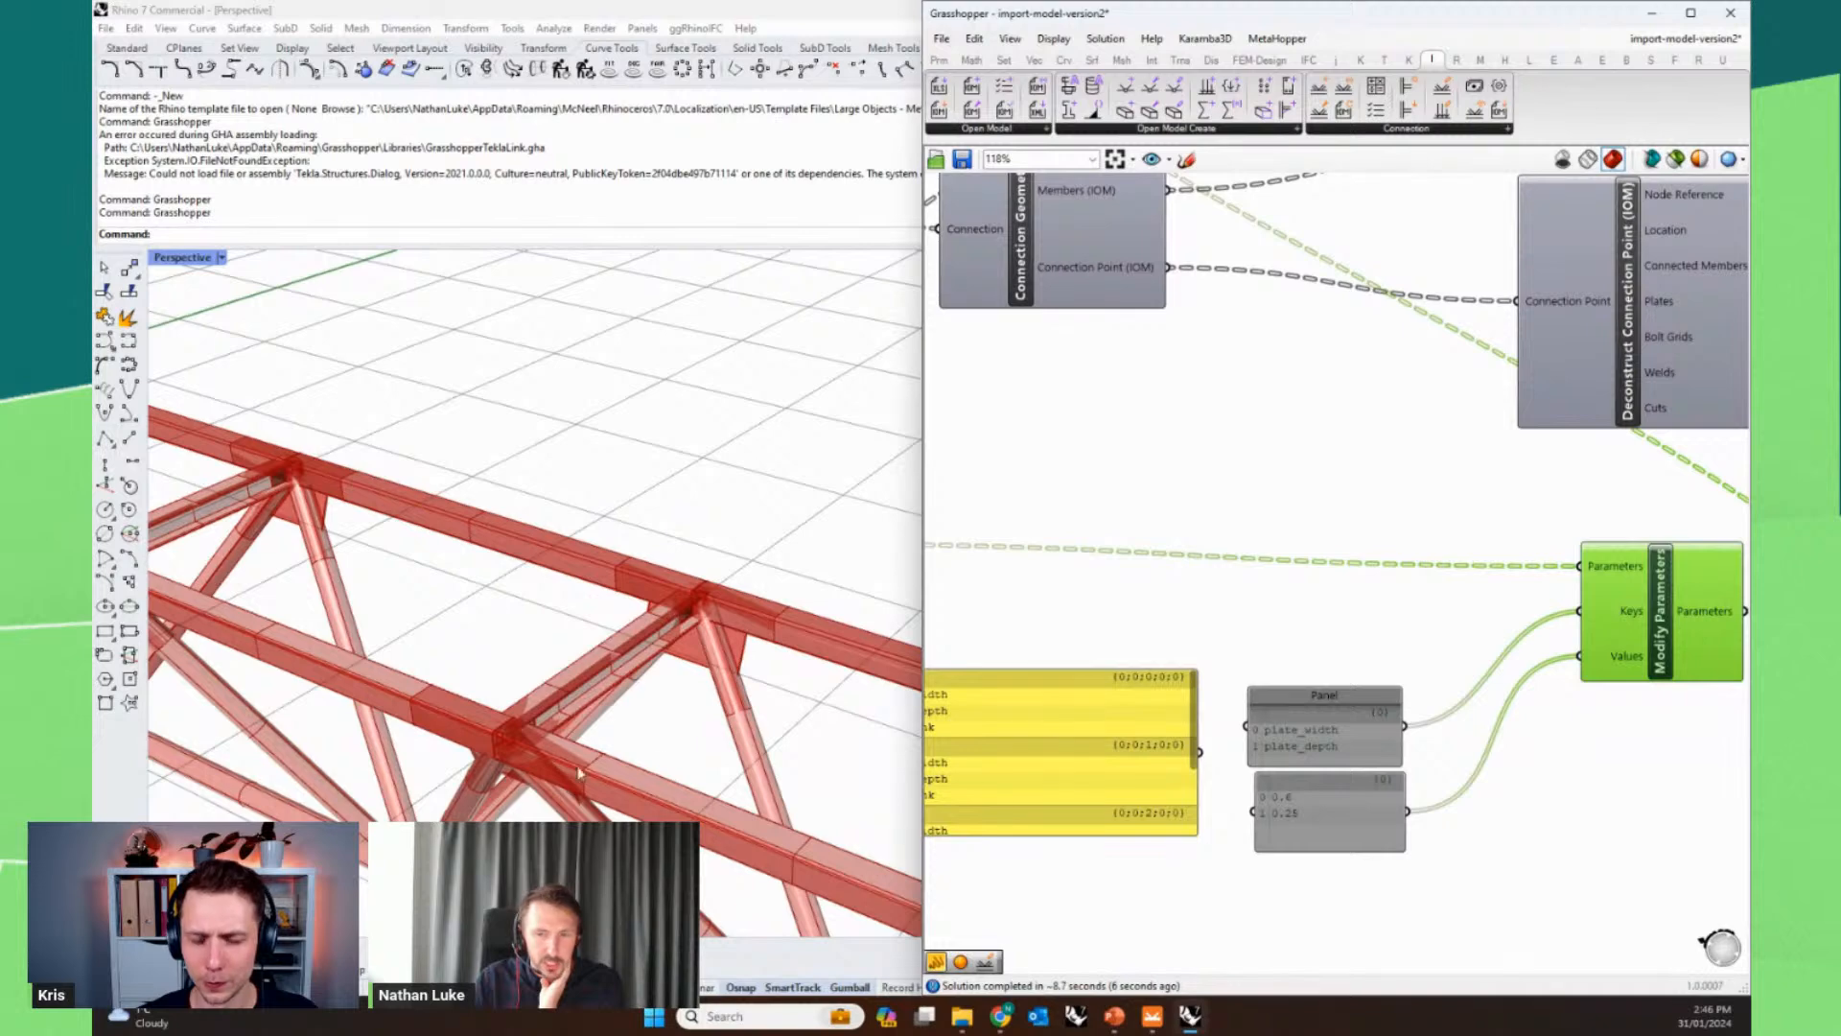
pyautogui.scroll(-2, 585, 777)
# - Move Modify Connection closer to Apply Template, and place Connection Geometry directly after Modify Connection, clear of the overlap
pyautogui.scroll(-3, 1352, 690)
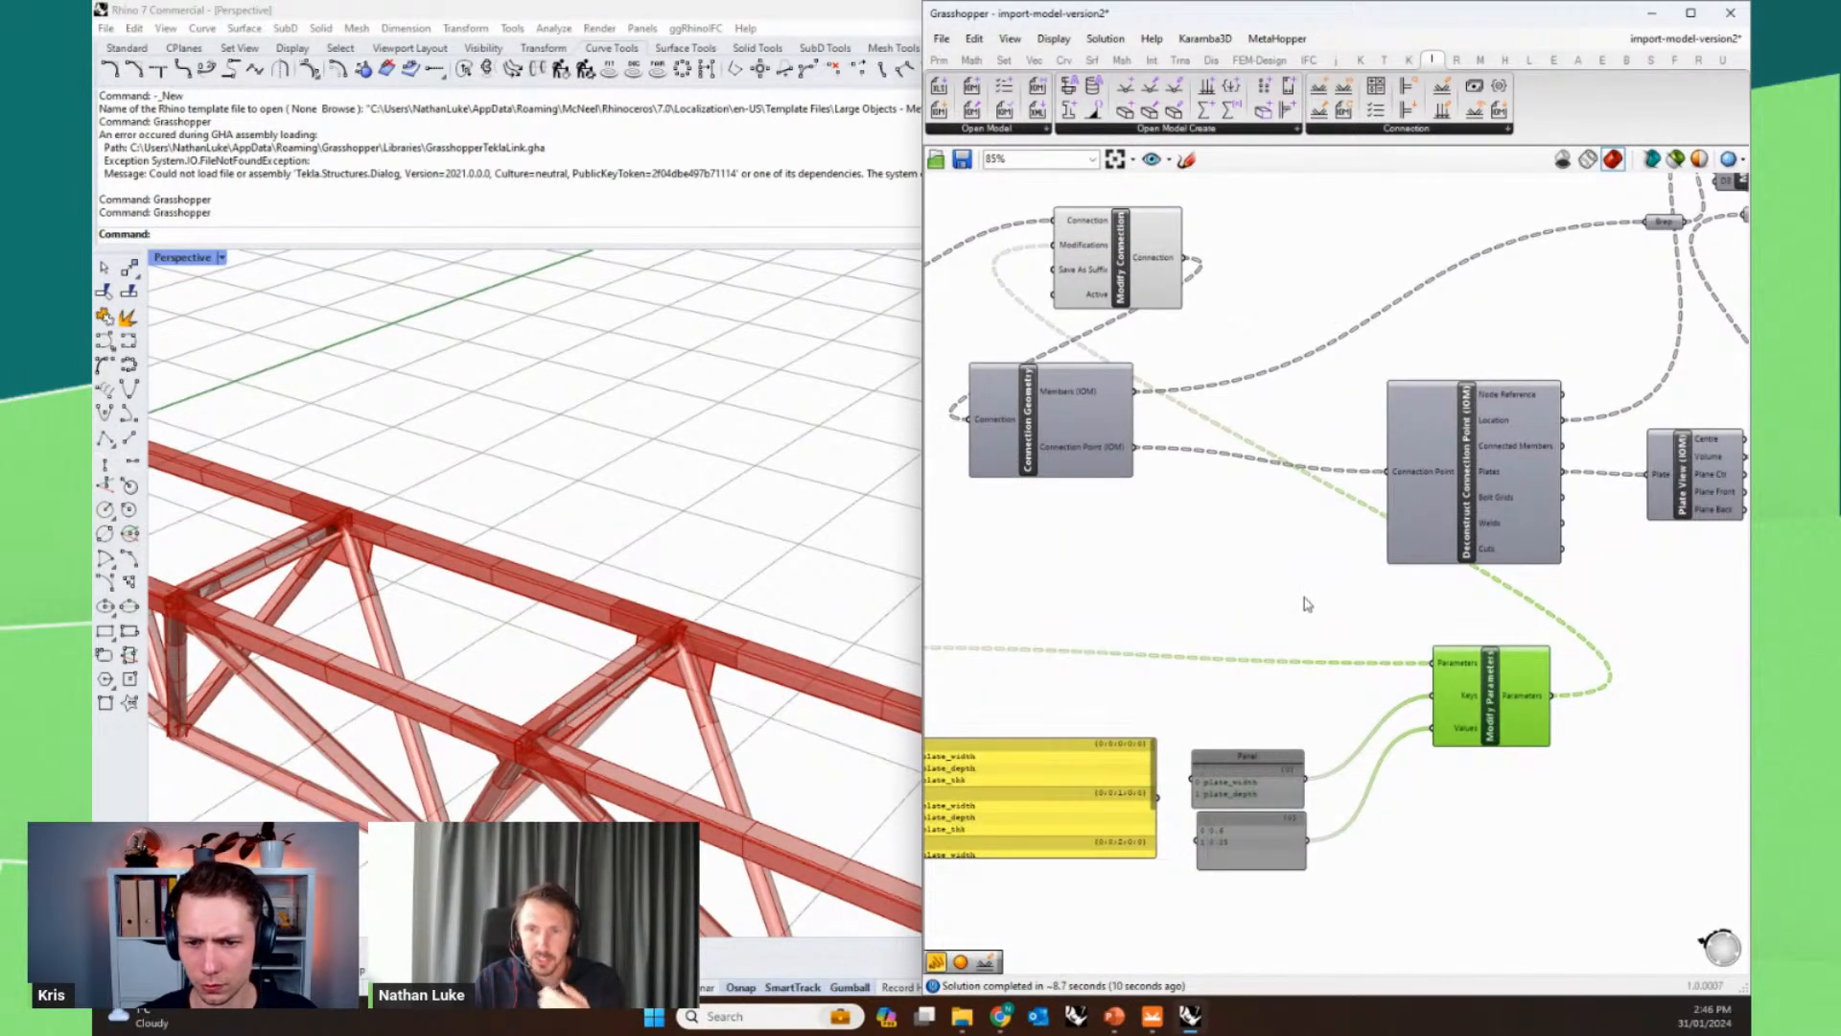
pyautogui.moveTo(1298, 567); pyautogui.dragTo(1258, 629, button='right')
pyautogui.scroll(-2, 1324, 571)
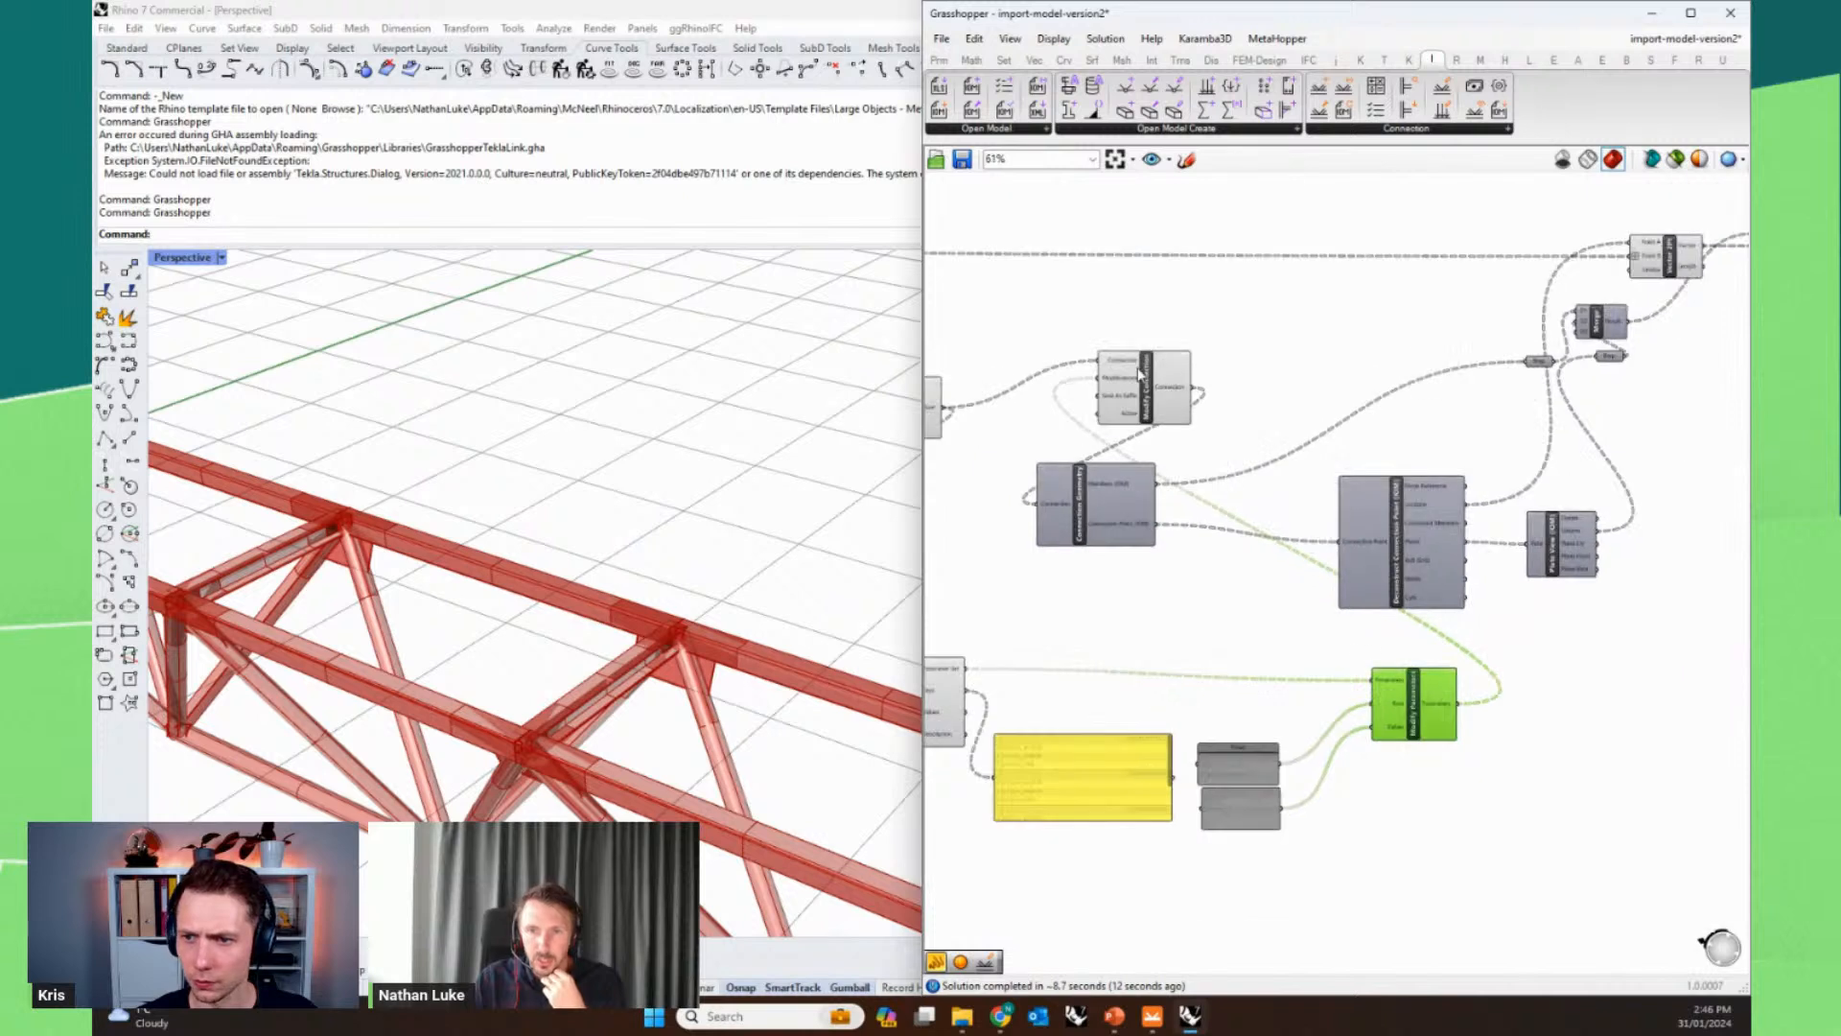
pyautogui.moveTo(1142, 374); pyautogui.dragTo(1037, 427)
pyautogui.moveTo(1097, 378); pyautogui.dragTo(1247, 497, button='right')
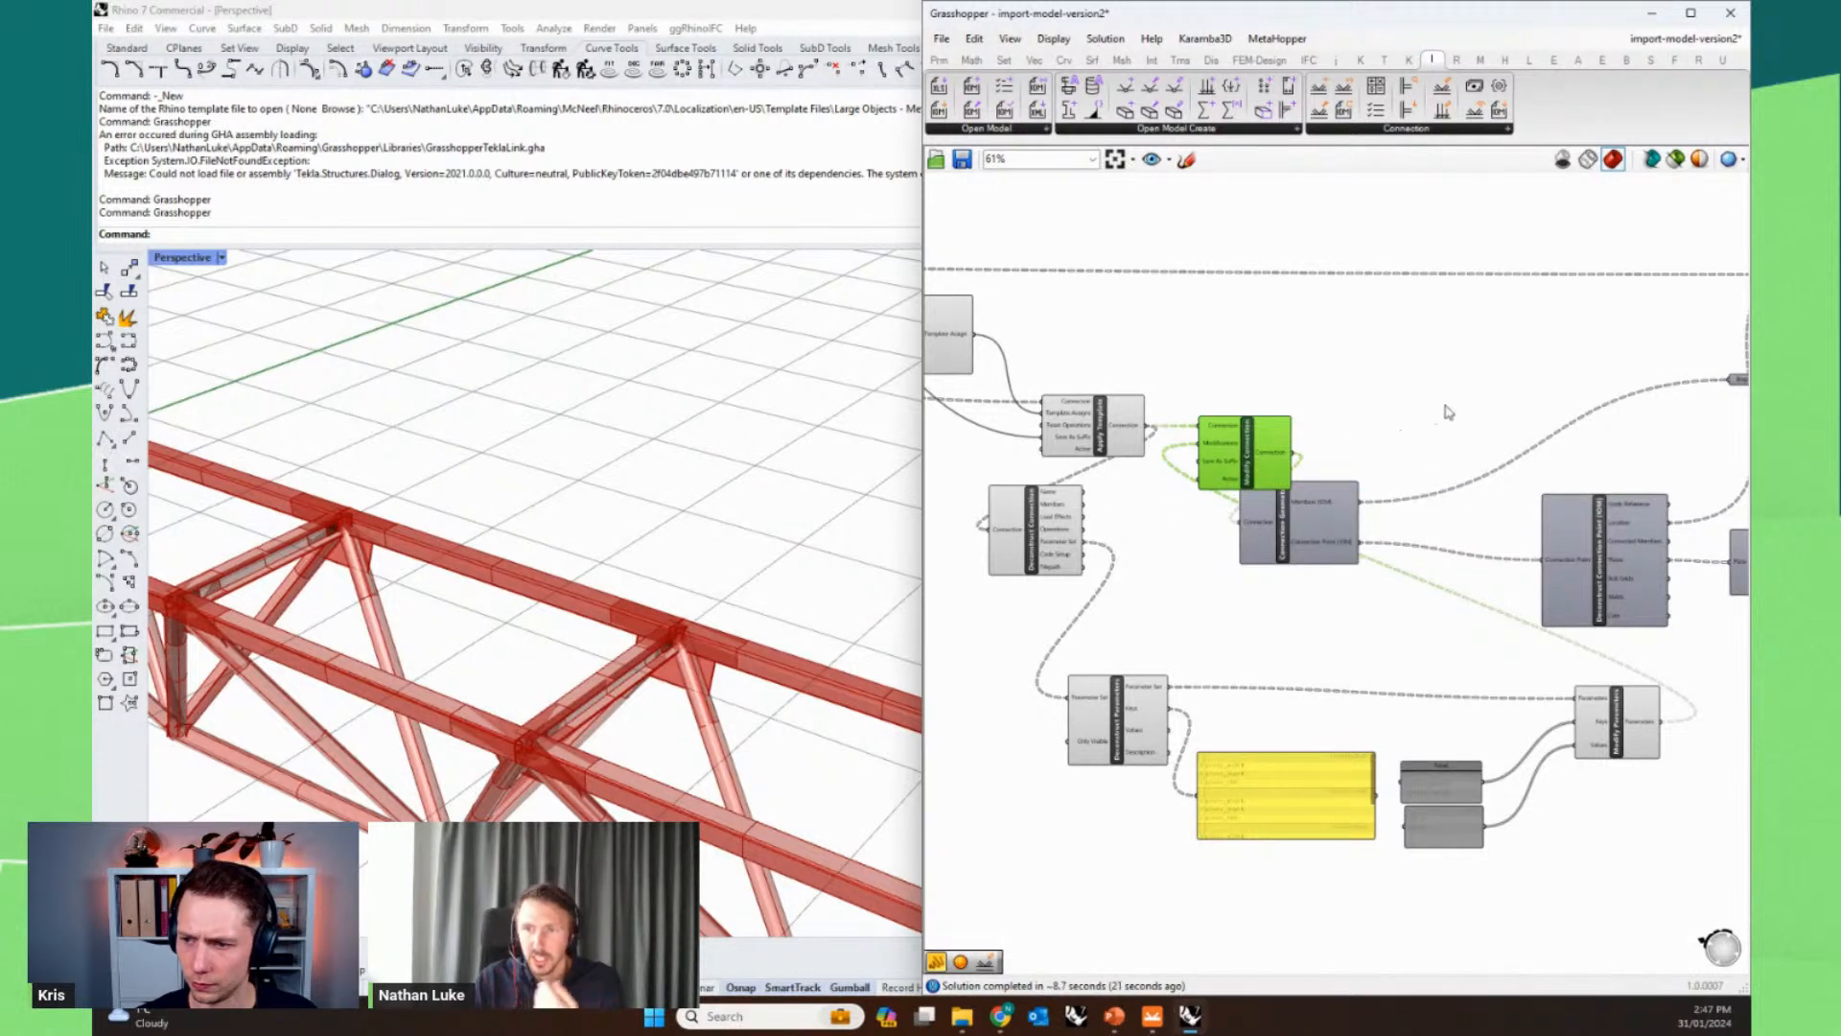
pyautogui.moveTo(1444, 412); pyautogui.dragTo(1251, 442, button='right')
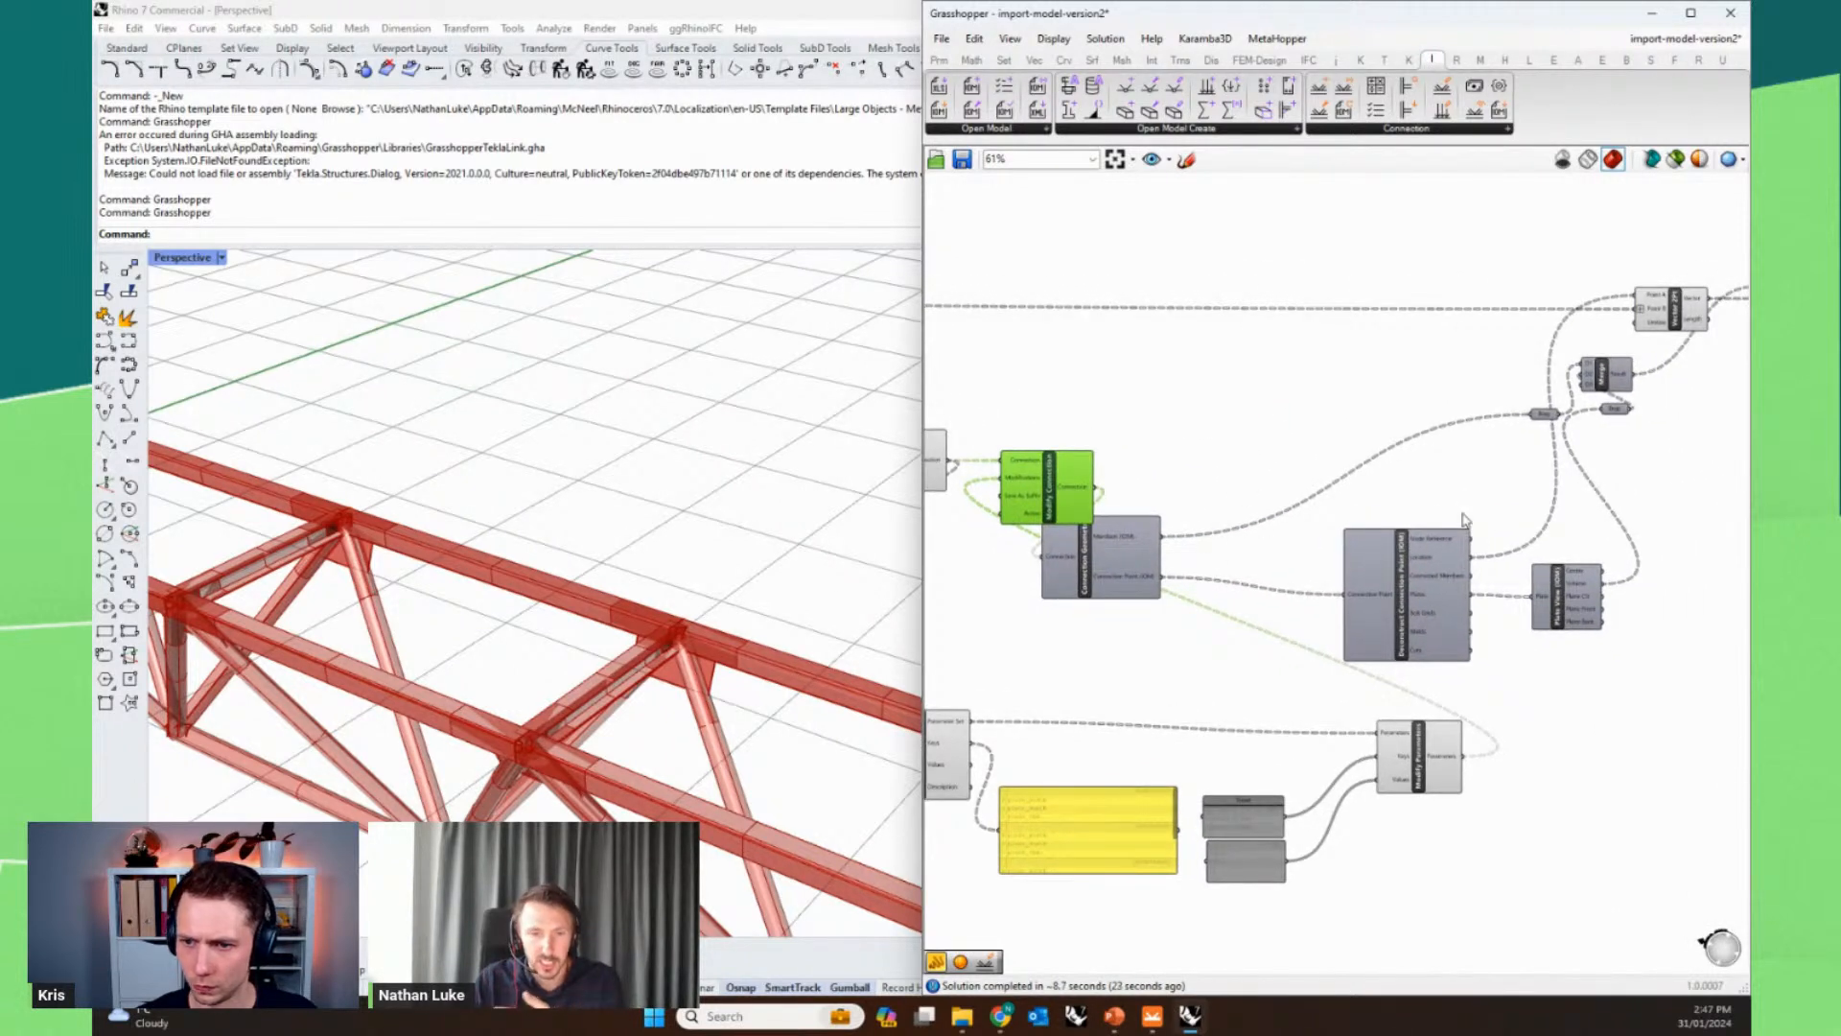
pyautogui.moveTo(1127, 551); pyautogui.dragTo(1282, 477)
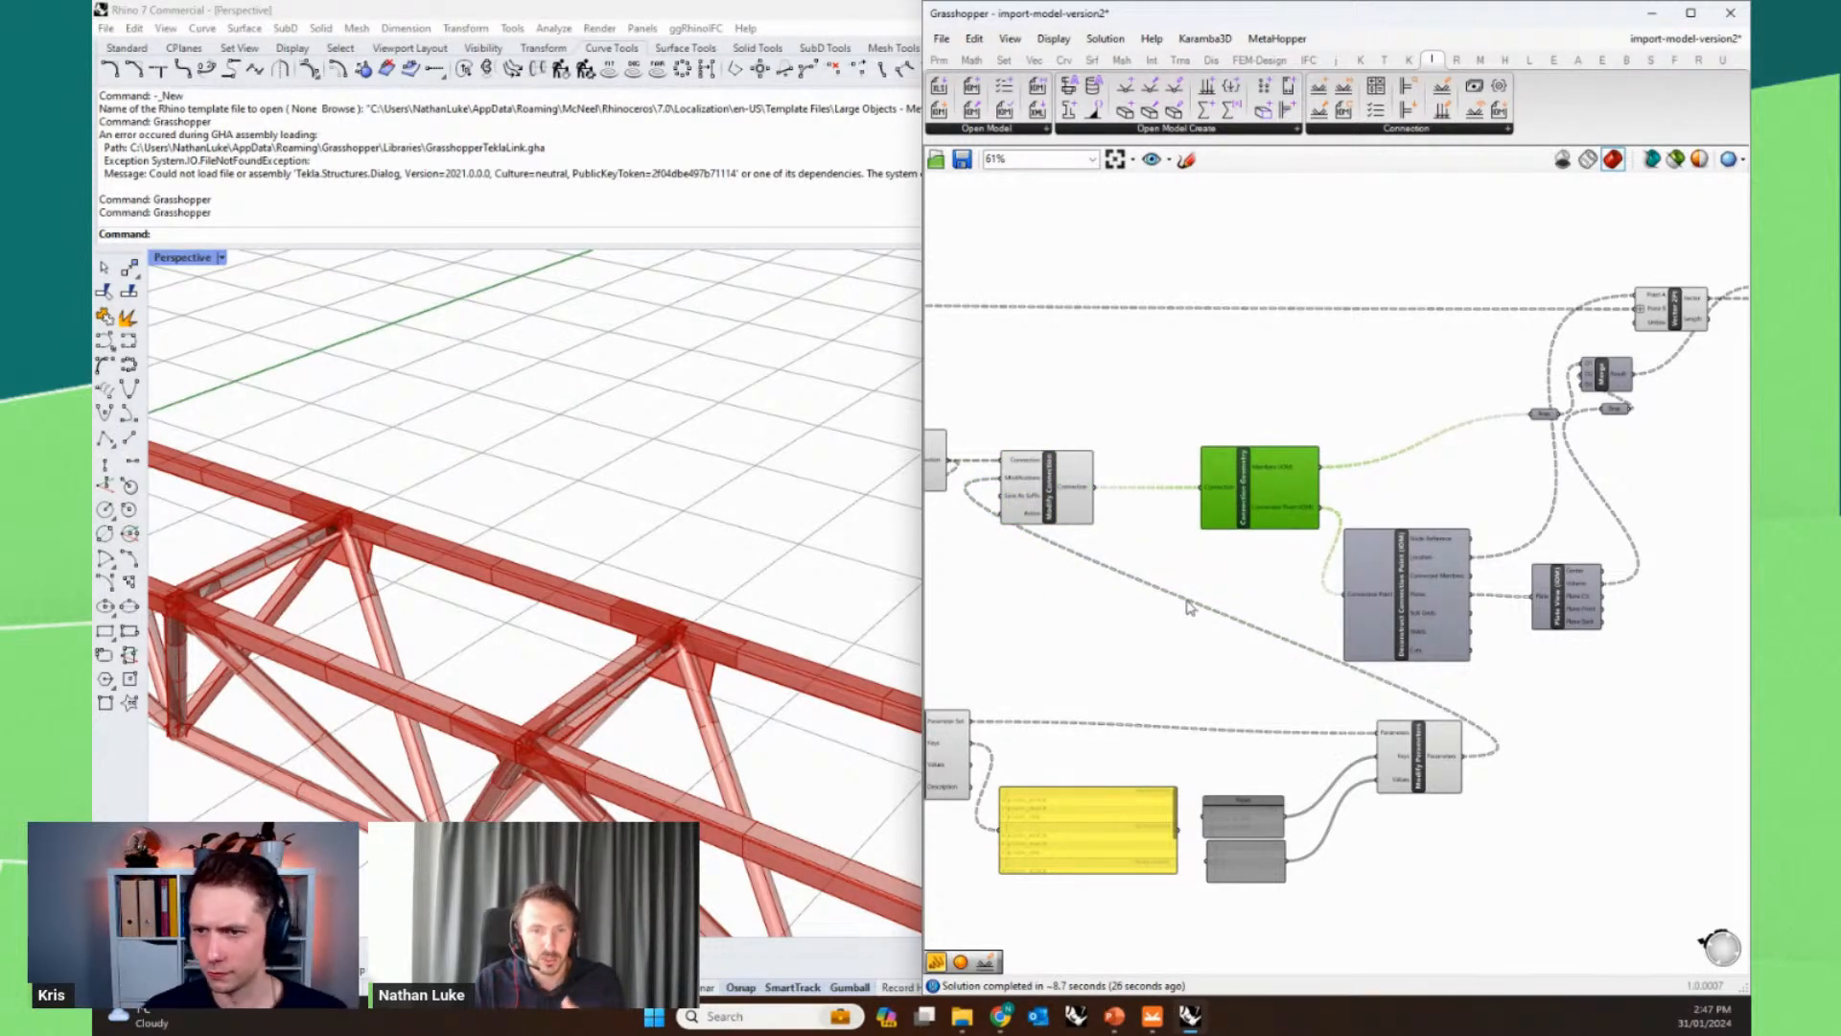
pyautogui.scroll(-2, 695, 561)
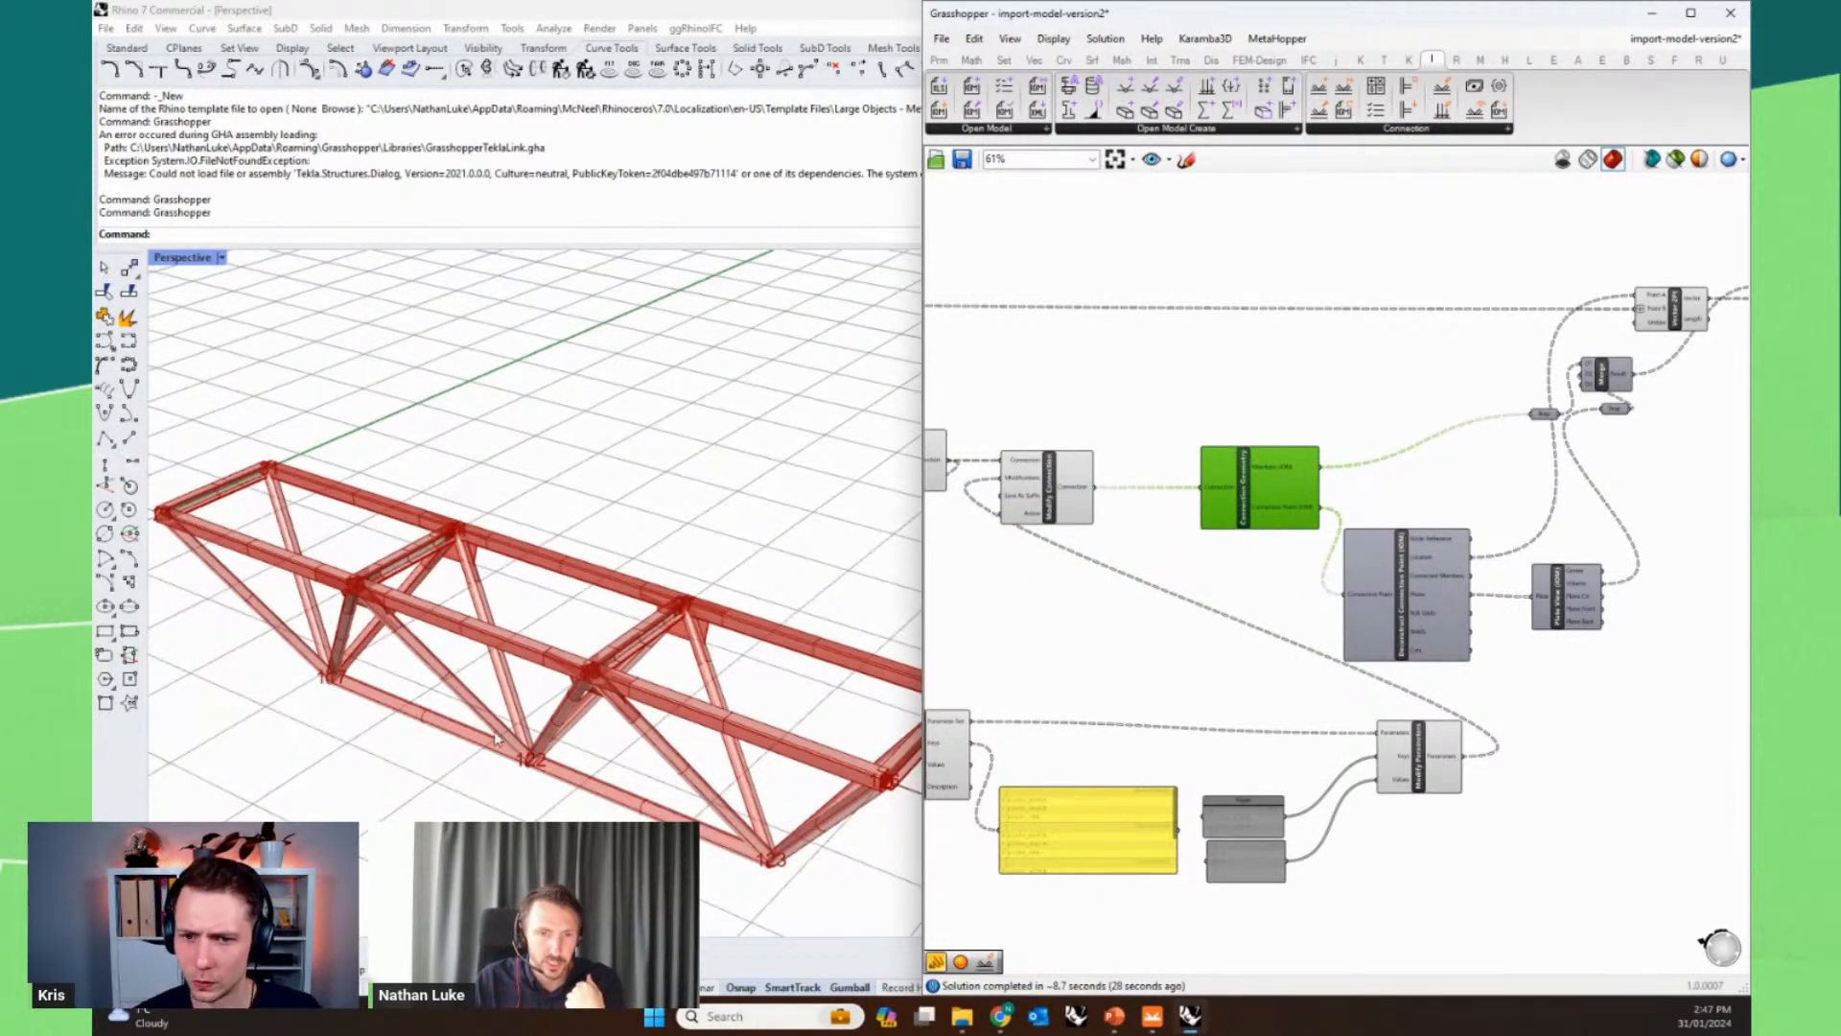
pyautogui.scroll(2, 699, 608)
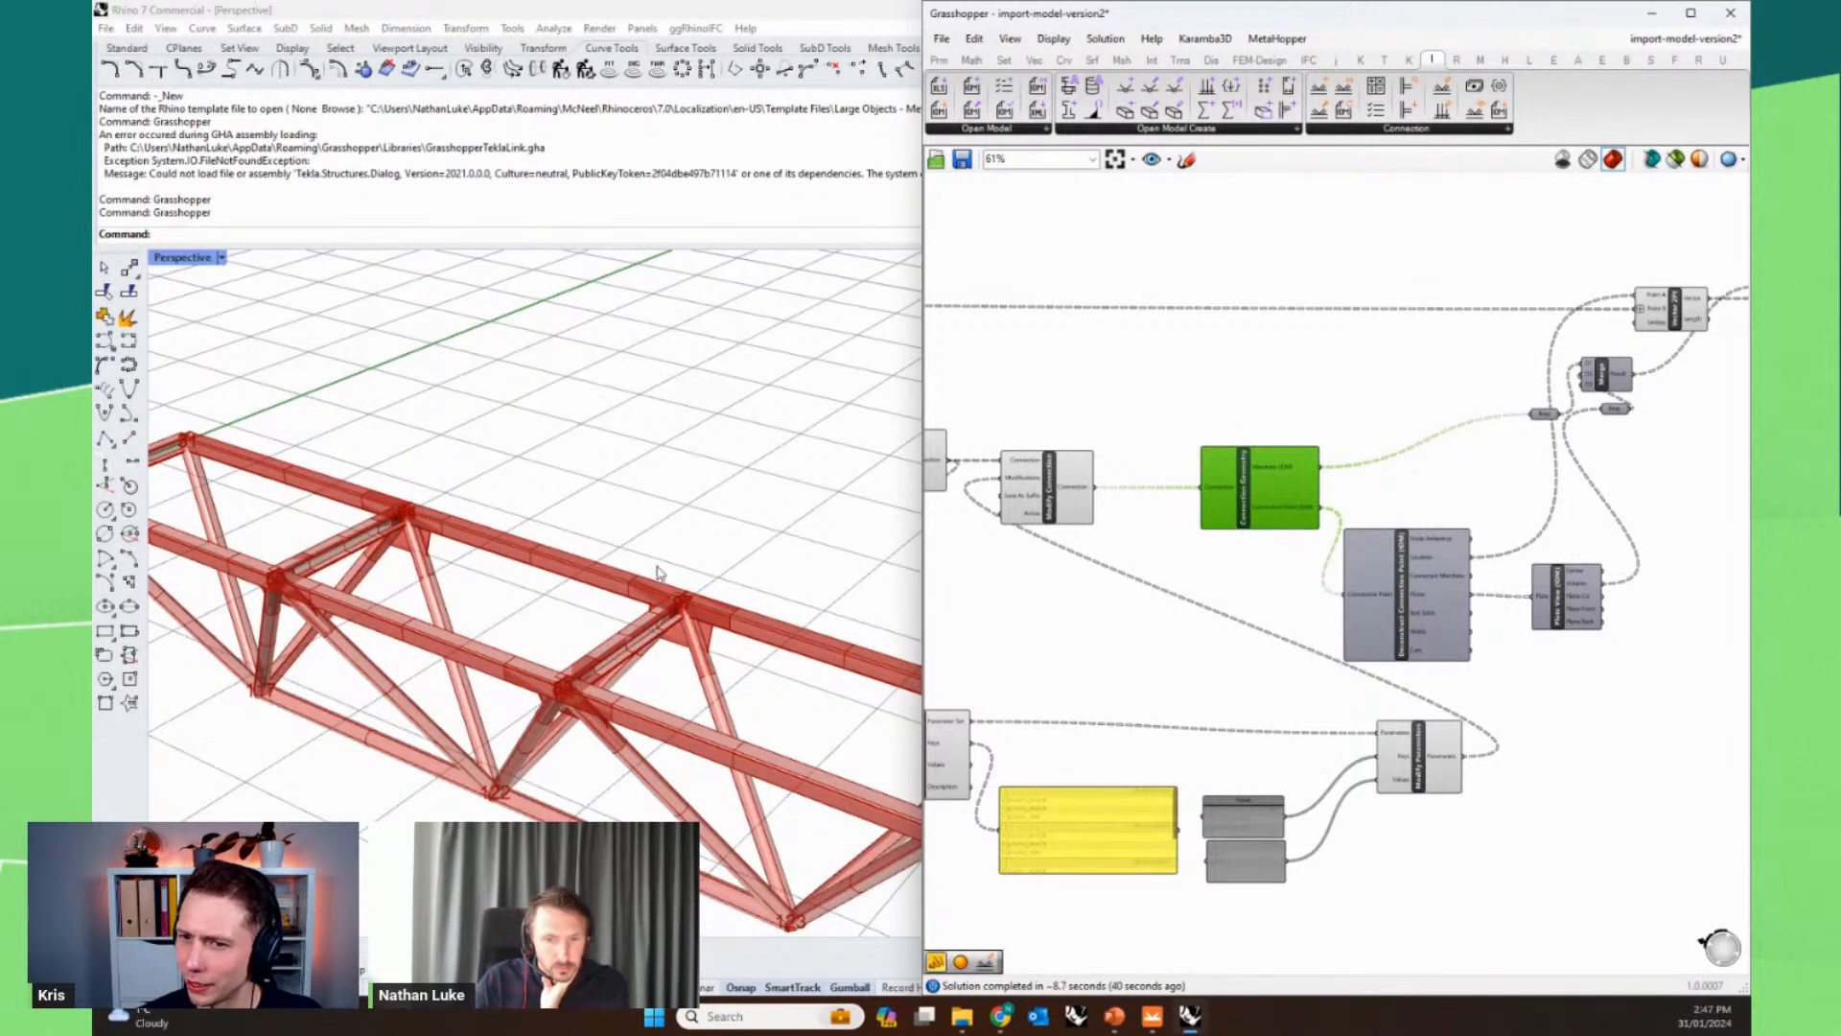
pyautogui.moveTo(1002, 1028)
pyautogui.click(887, 858)
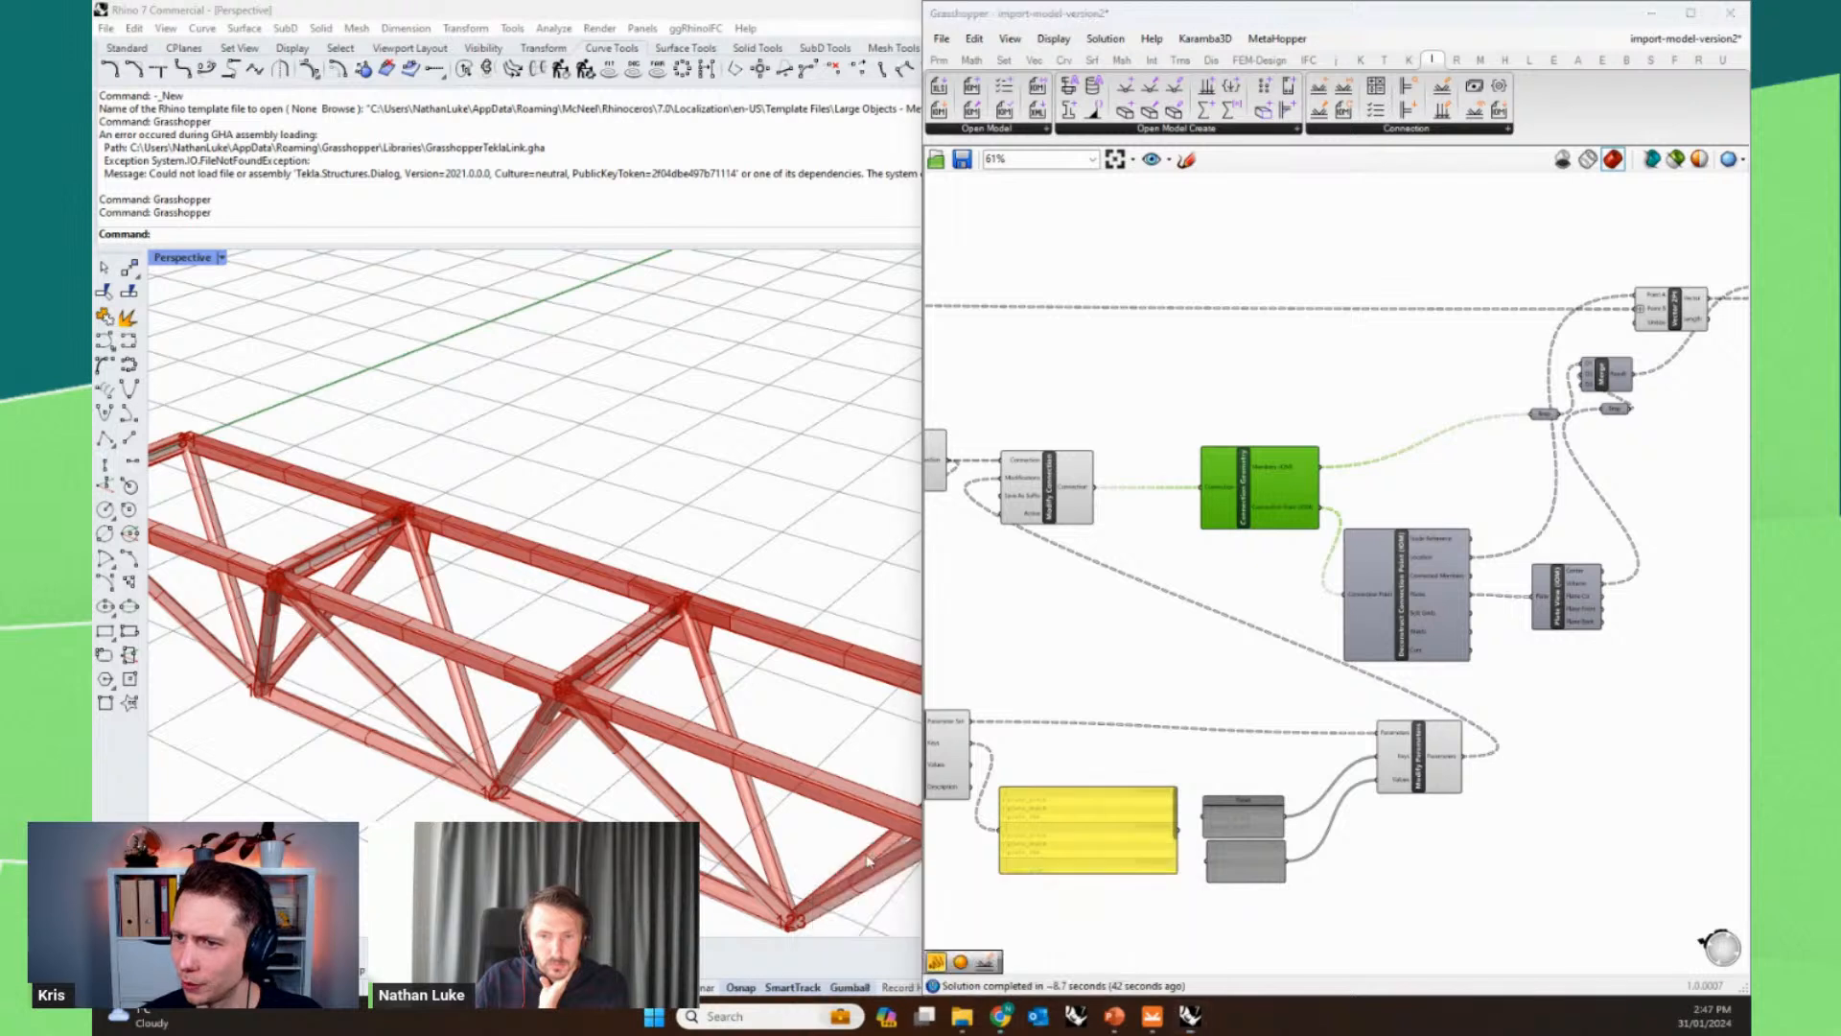